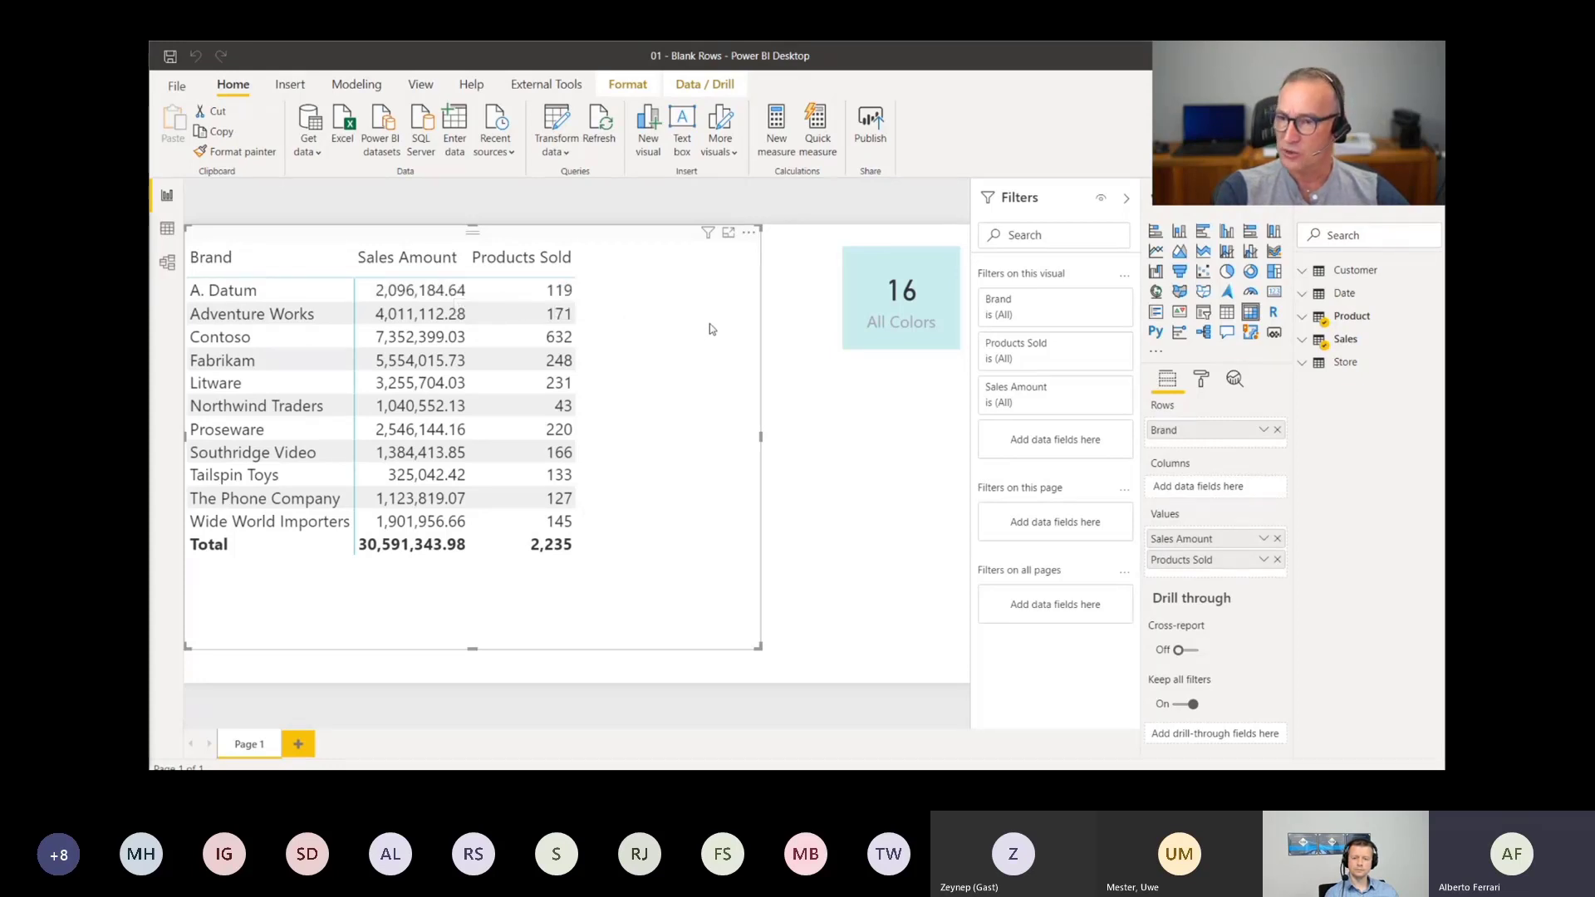
Inspect the DAX formula of the Products Sold measure in the Sales table at a larger text size
click(1308, 340)
click(1370, 467)
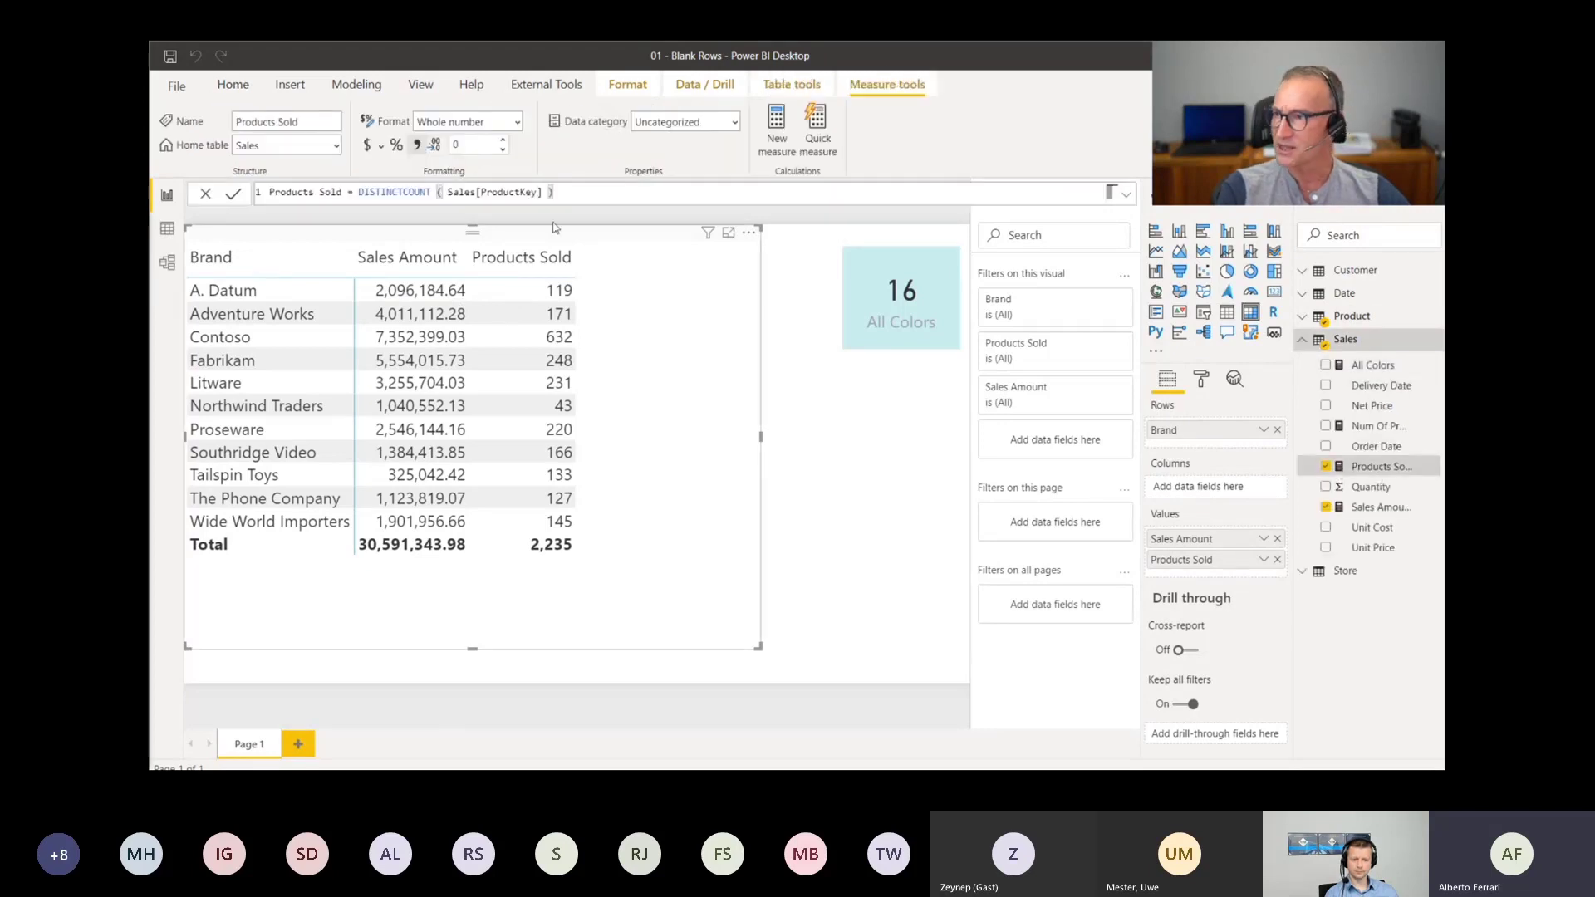
ctrl+scroll(519, 197, up, 4)
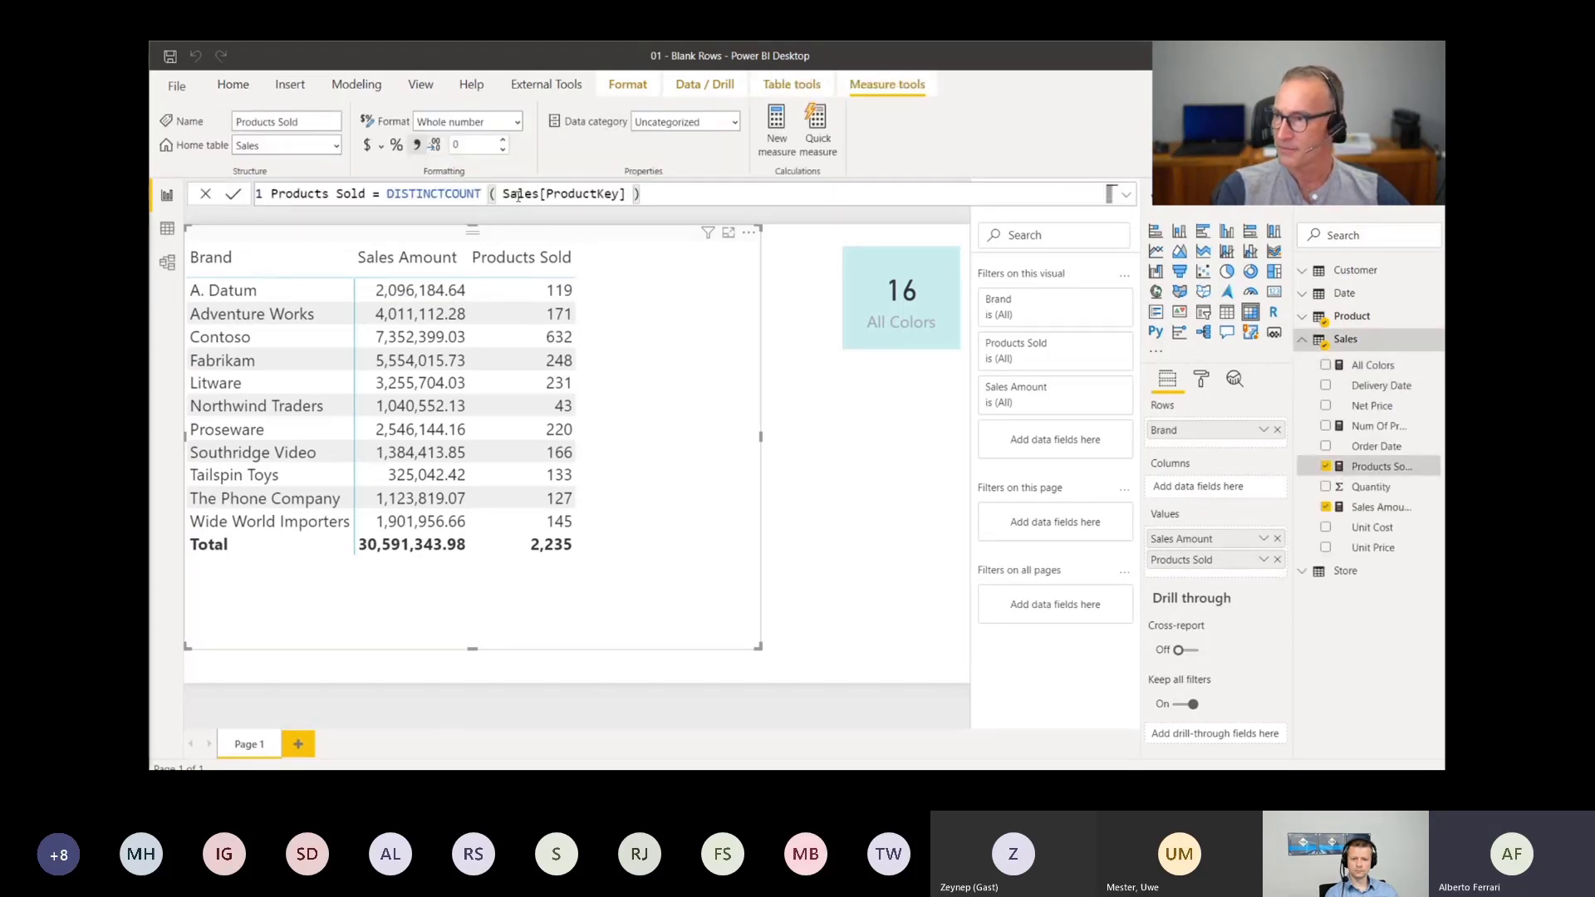
click(804, 499)
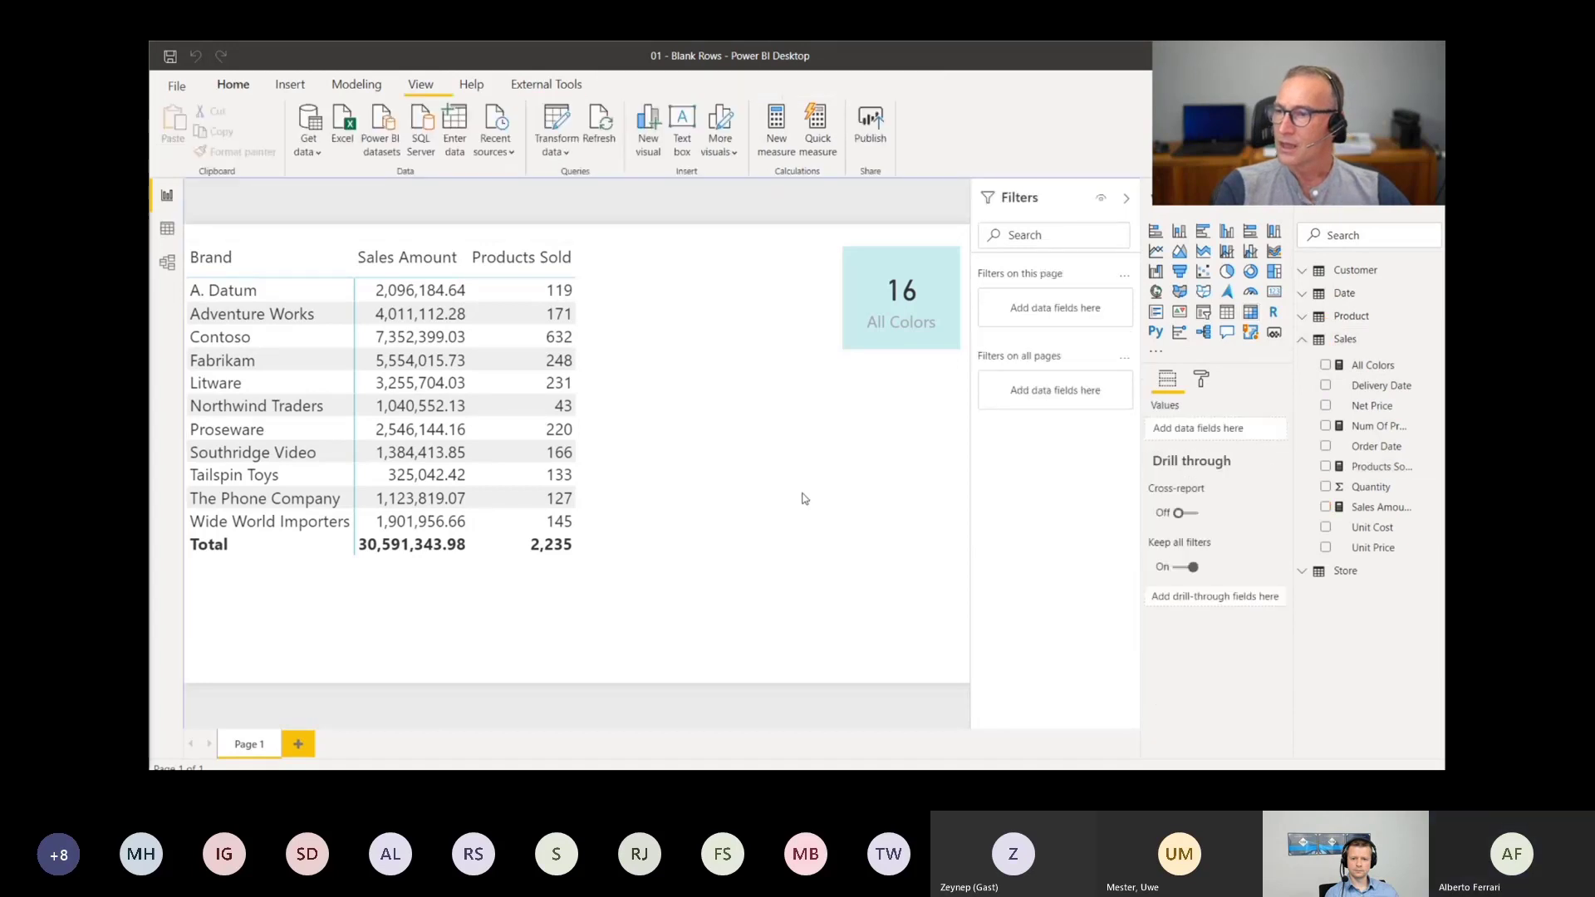
Inspect the All Colors card and the DAX formula of its measure in the Sales table
click(893, 249)
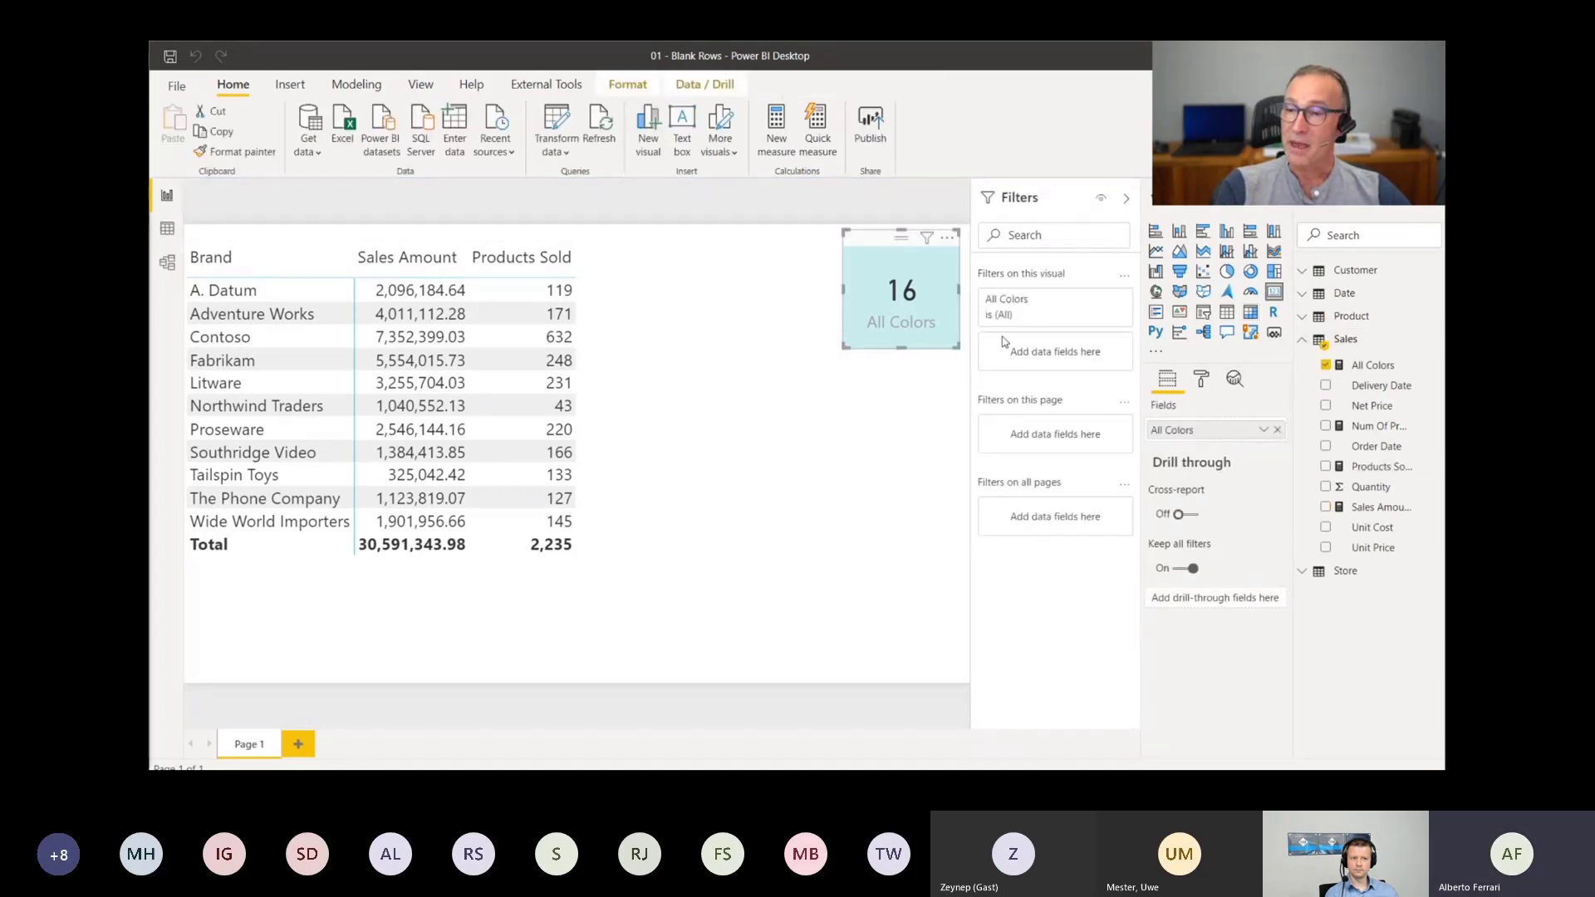
click(1381, 365)
scroll(596, 200, up, 2)
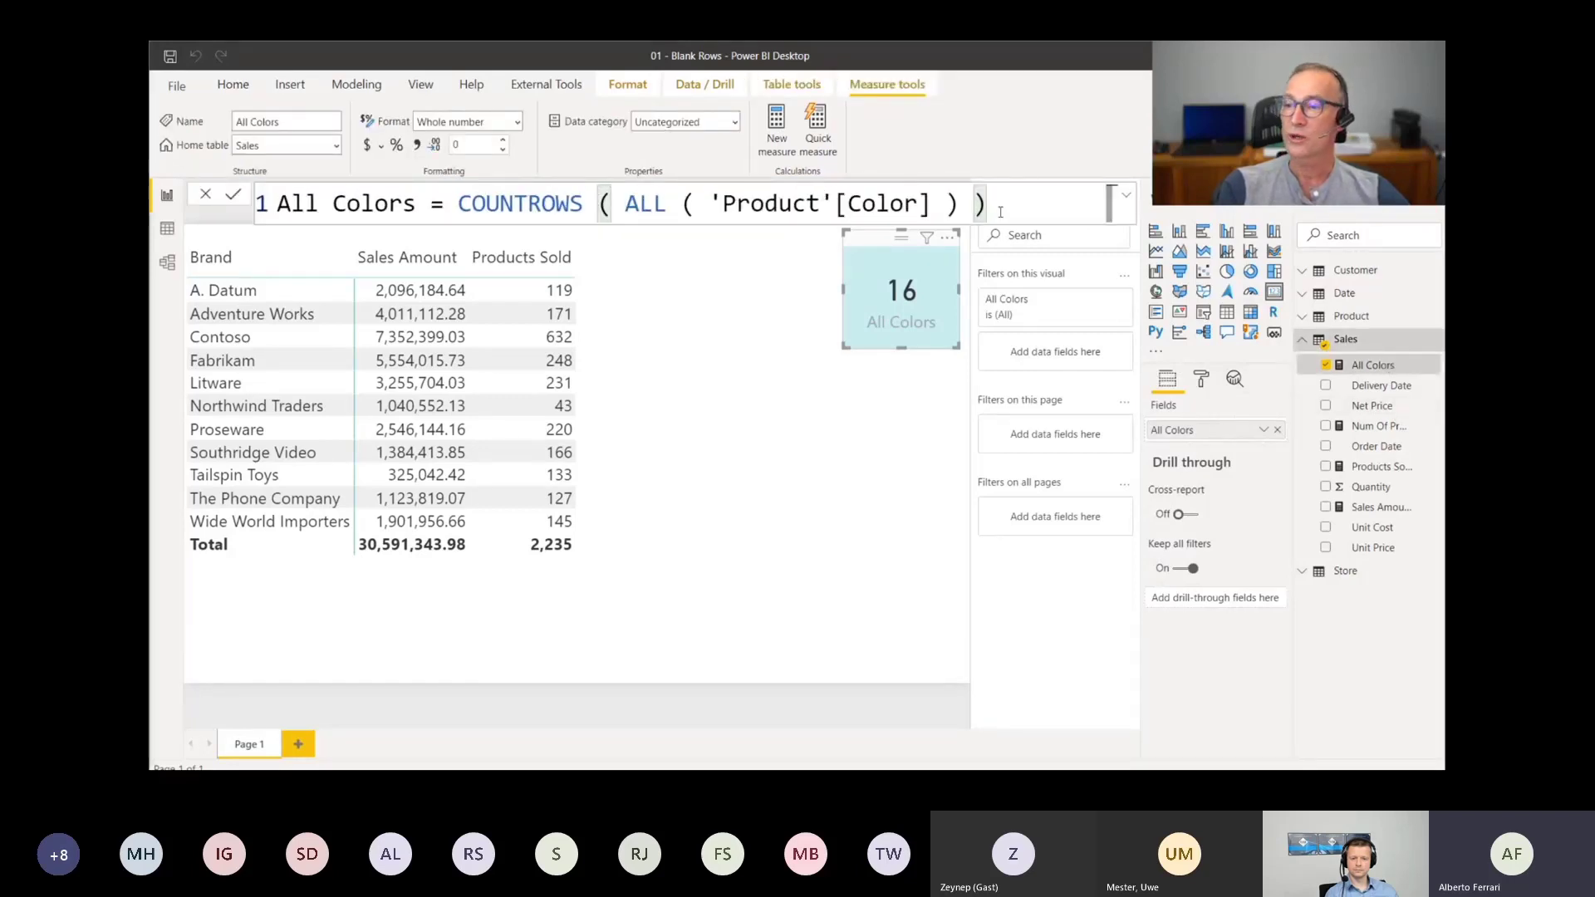
click(863, 399)
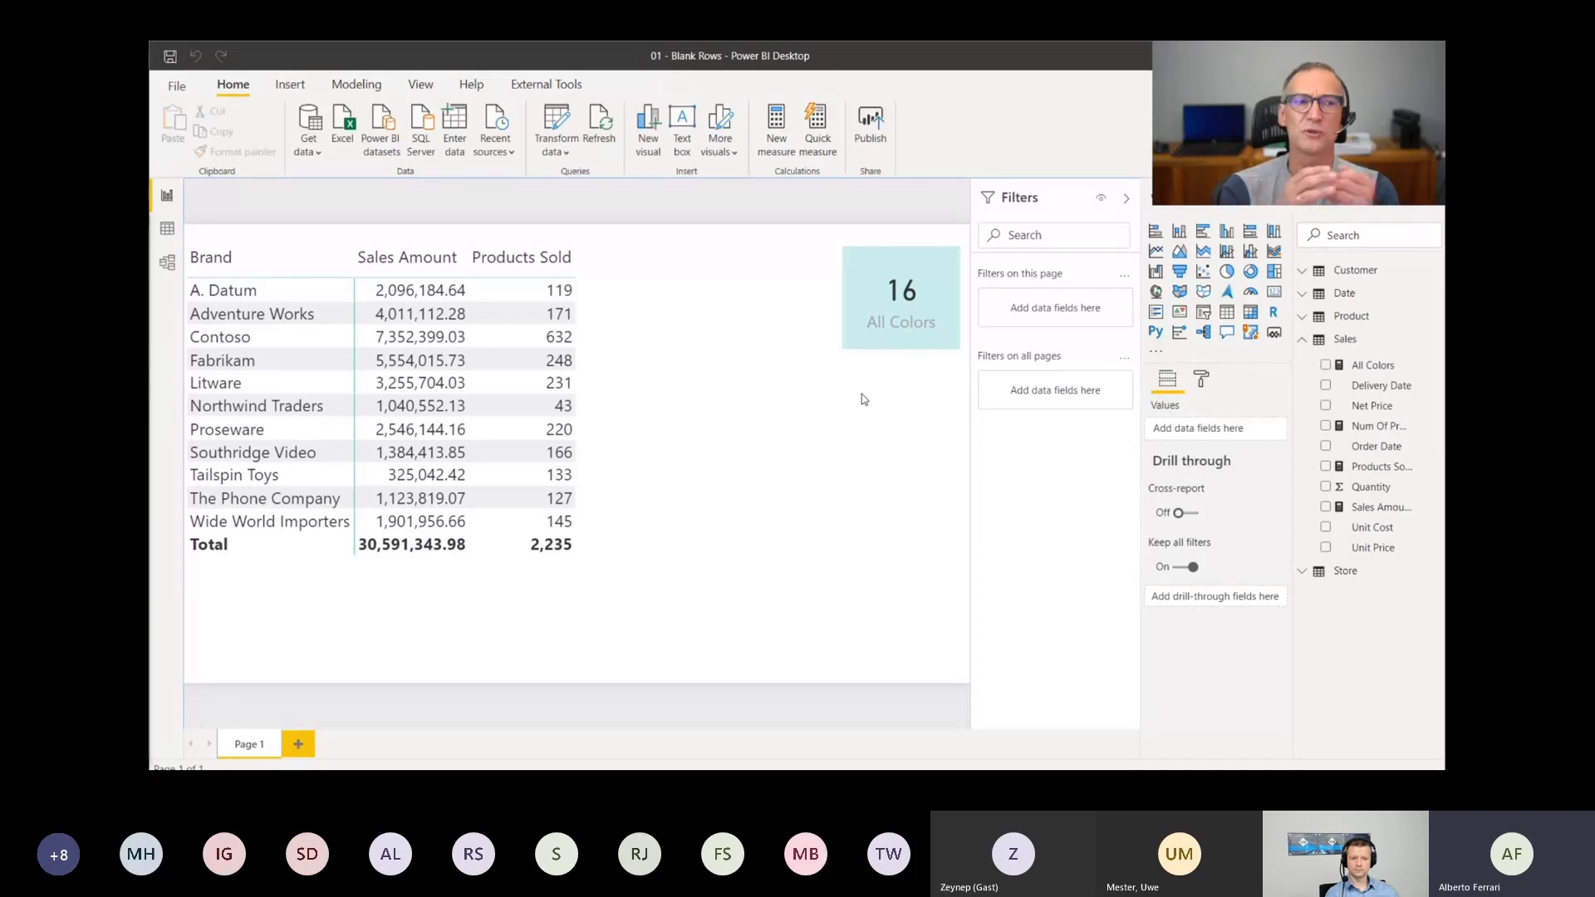
click(1368, 363)
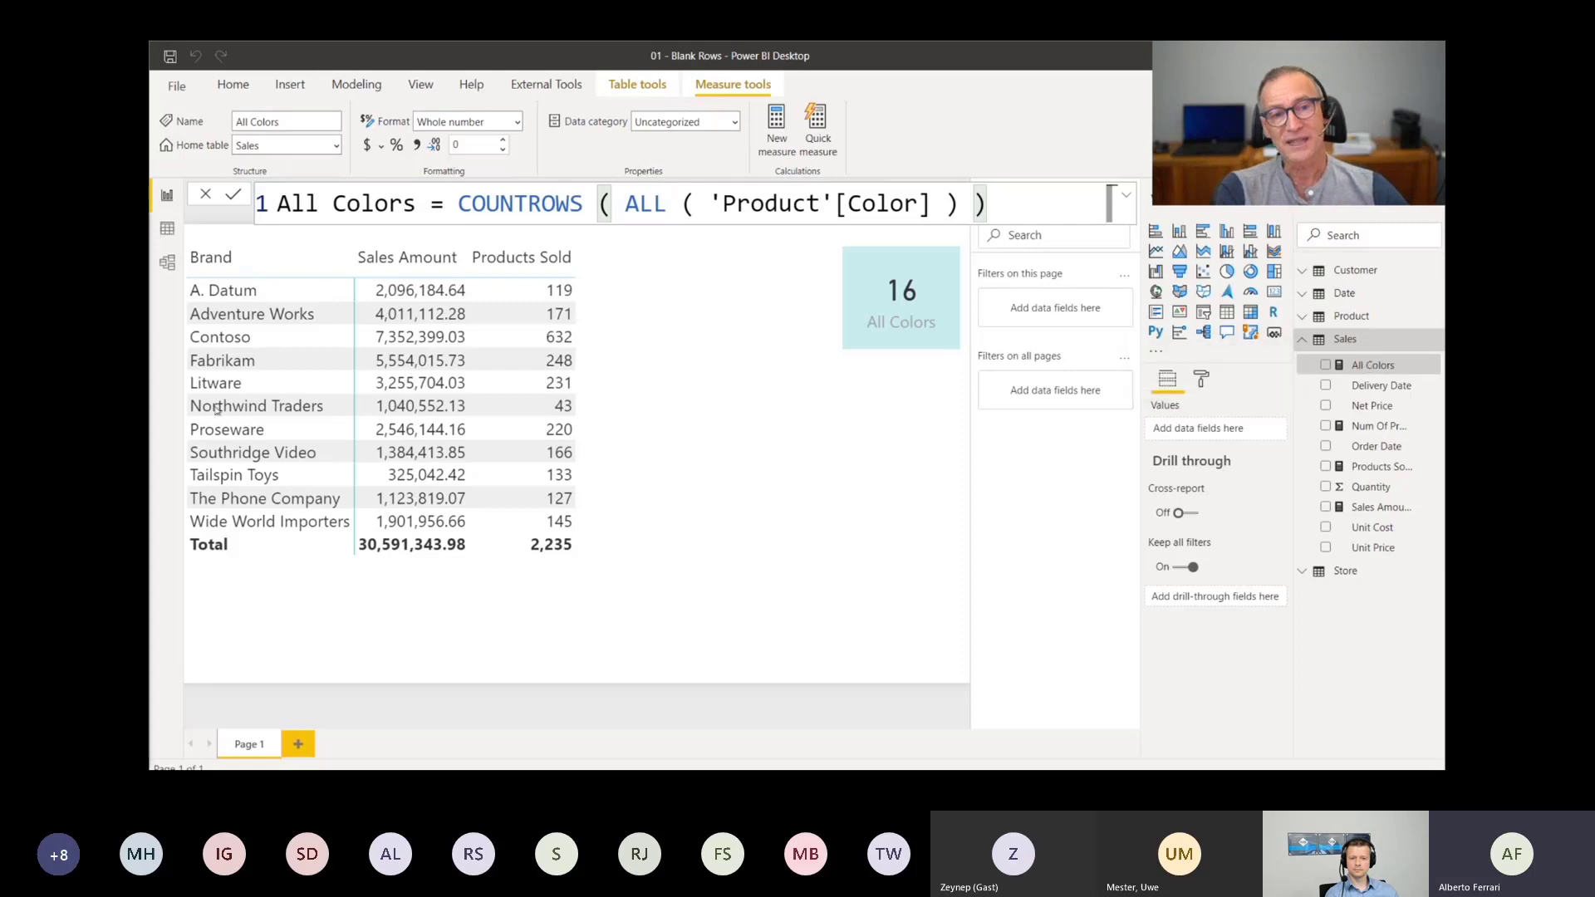
click(878, 278)
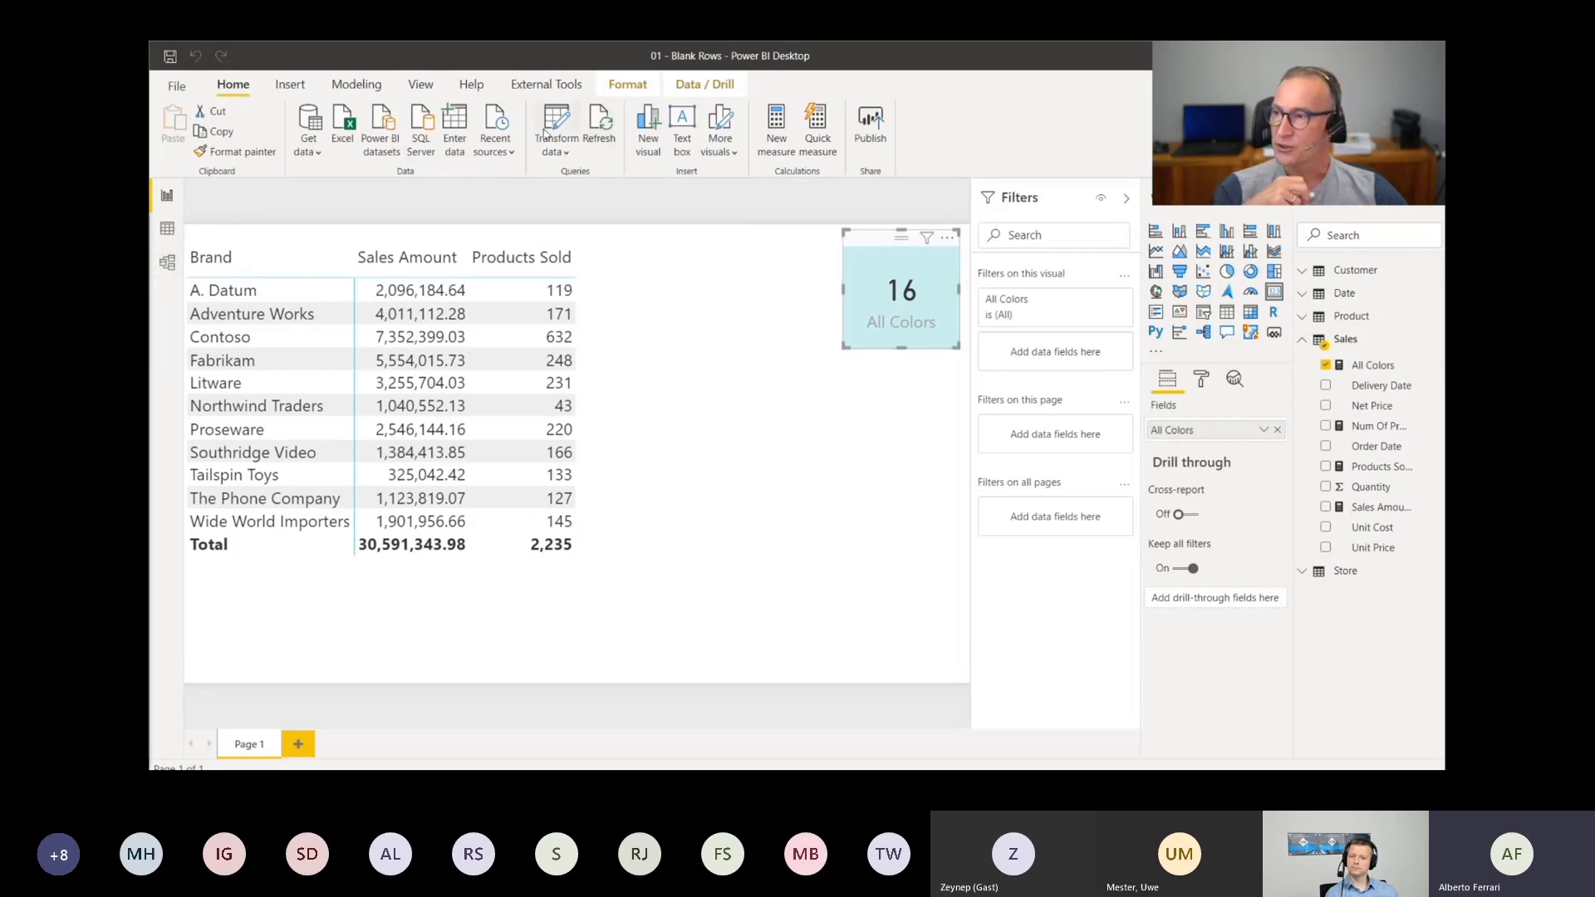
Move the Product table away from Sales in the model diagram so the relationship between them can be examined
click(167, 262)
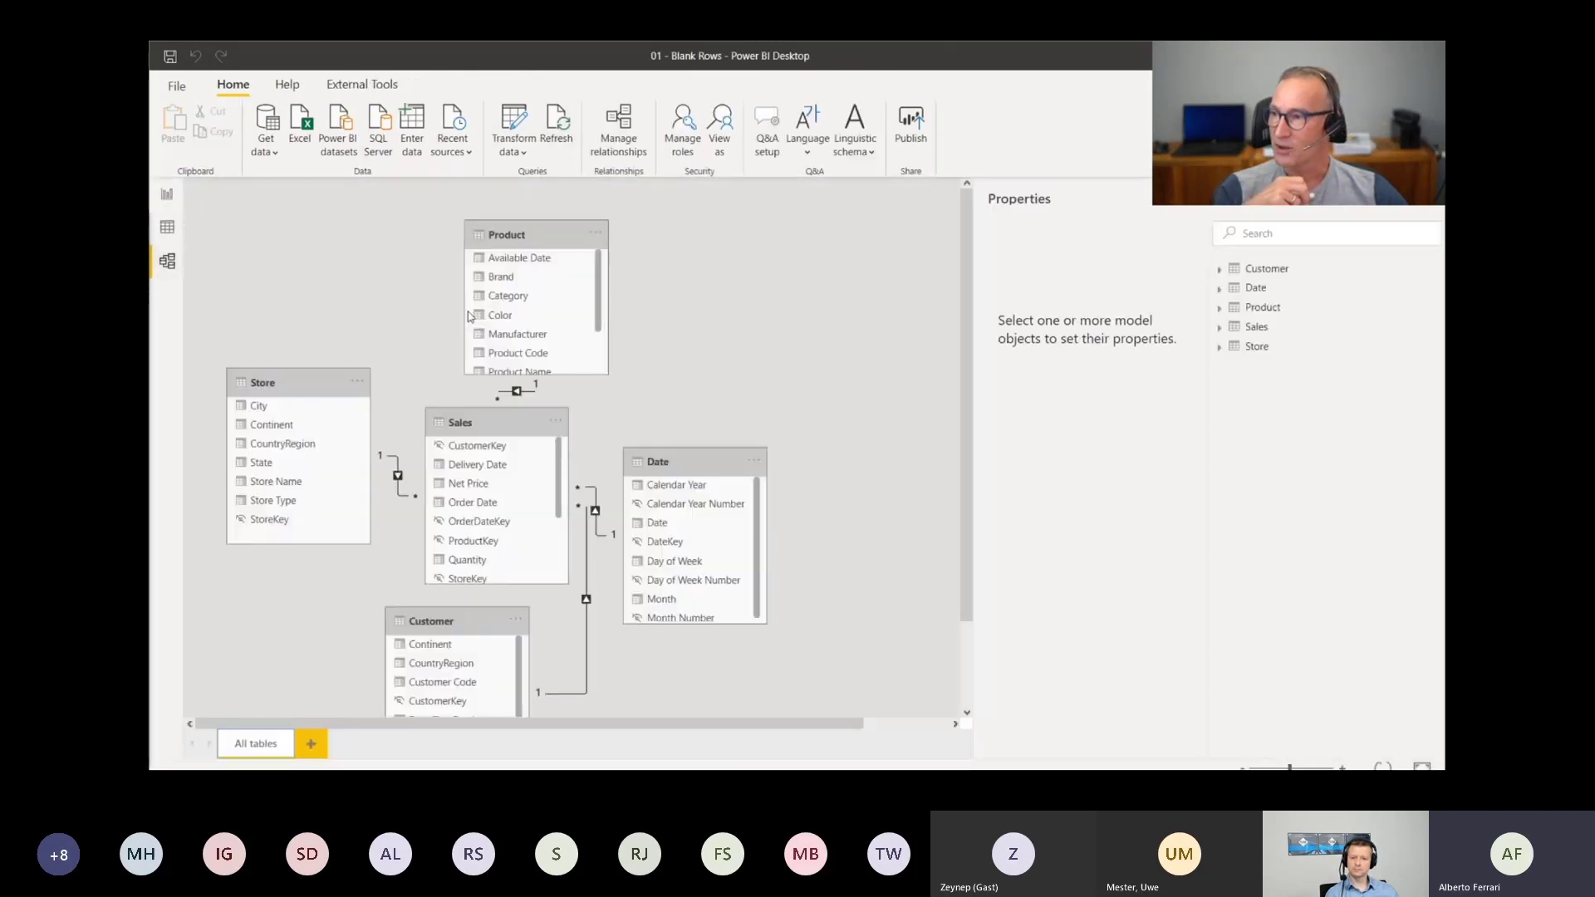
drag(576, 237, 856, 237)
click(505, 417)
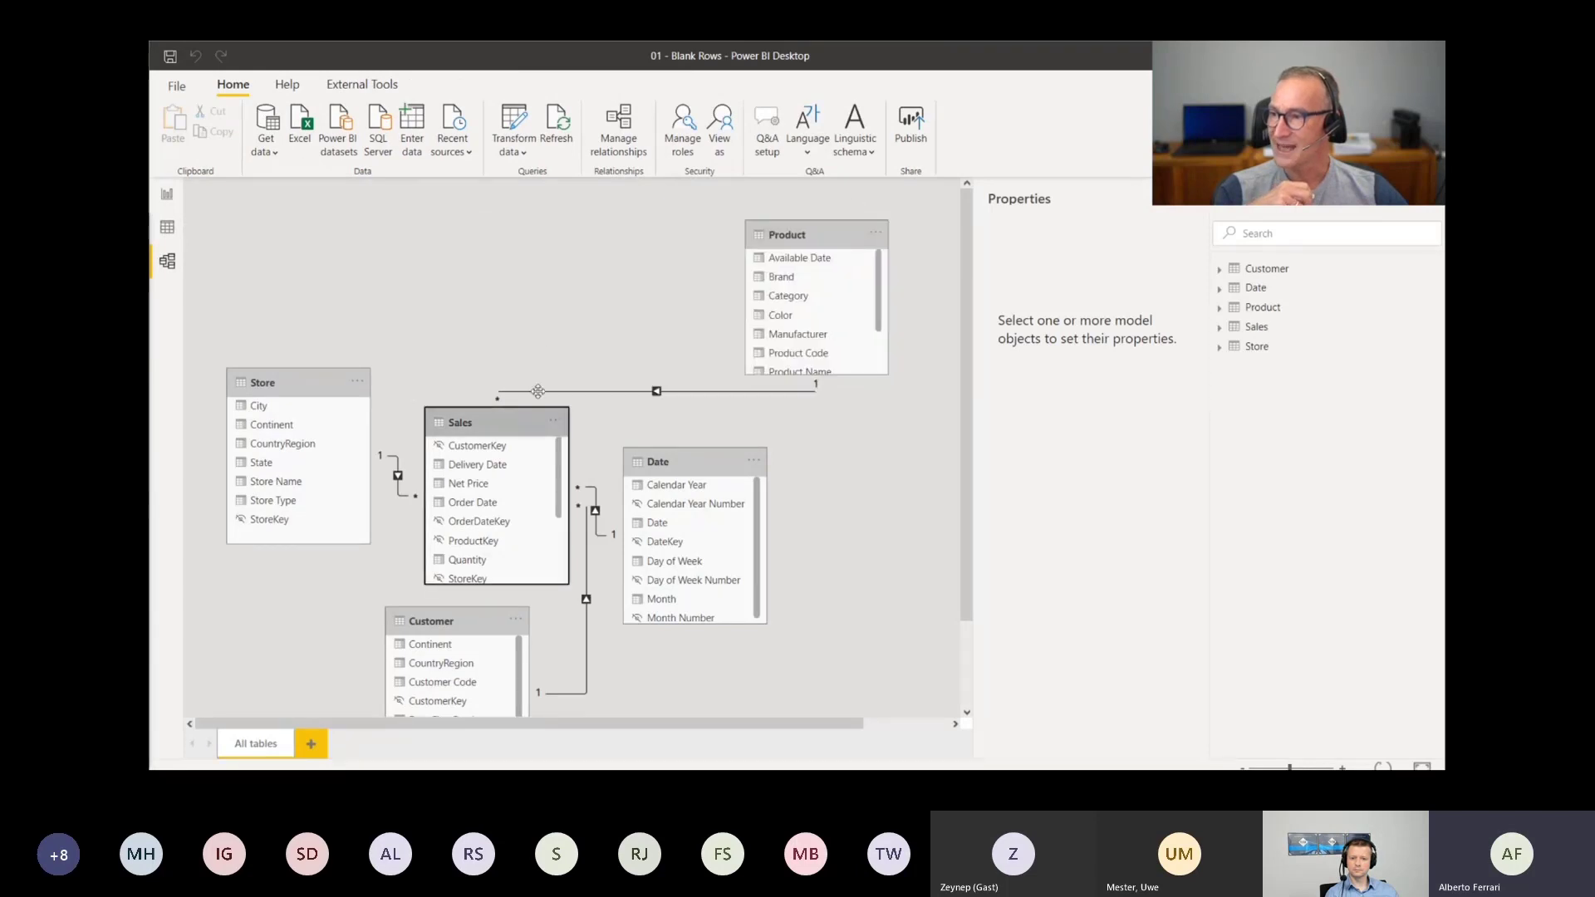
click(789, 235)
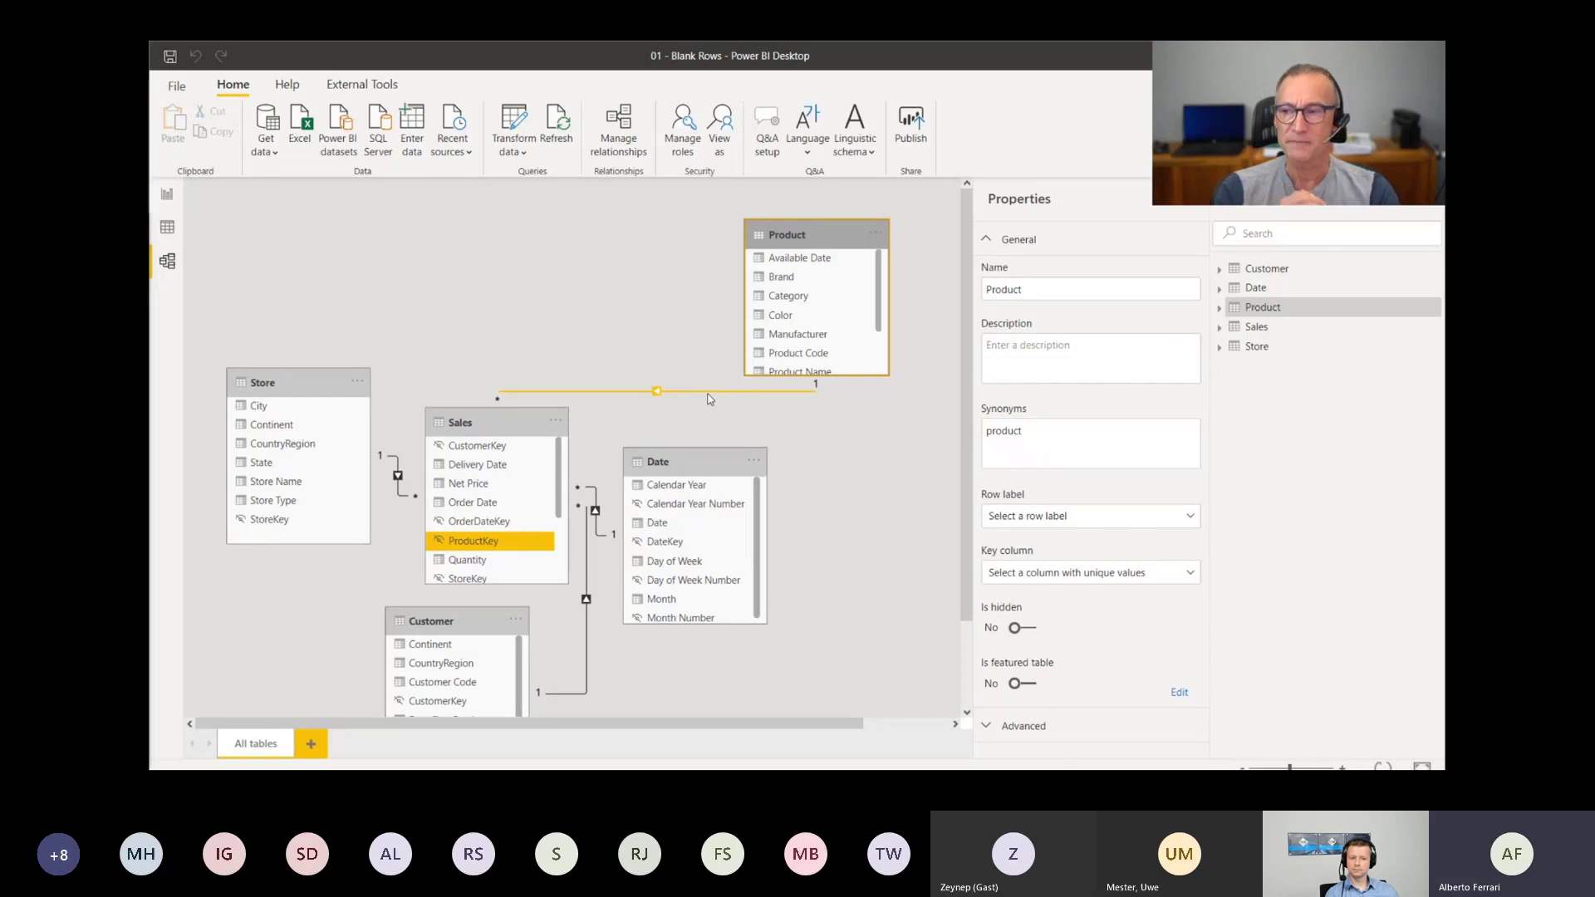
Open the report's queries for transformation in a maximized Power Query Editor and display the Product query
click(167, 197)
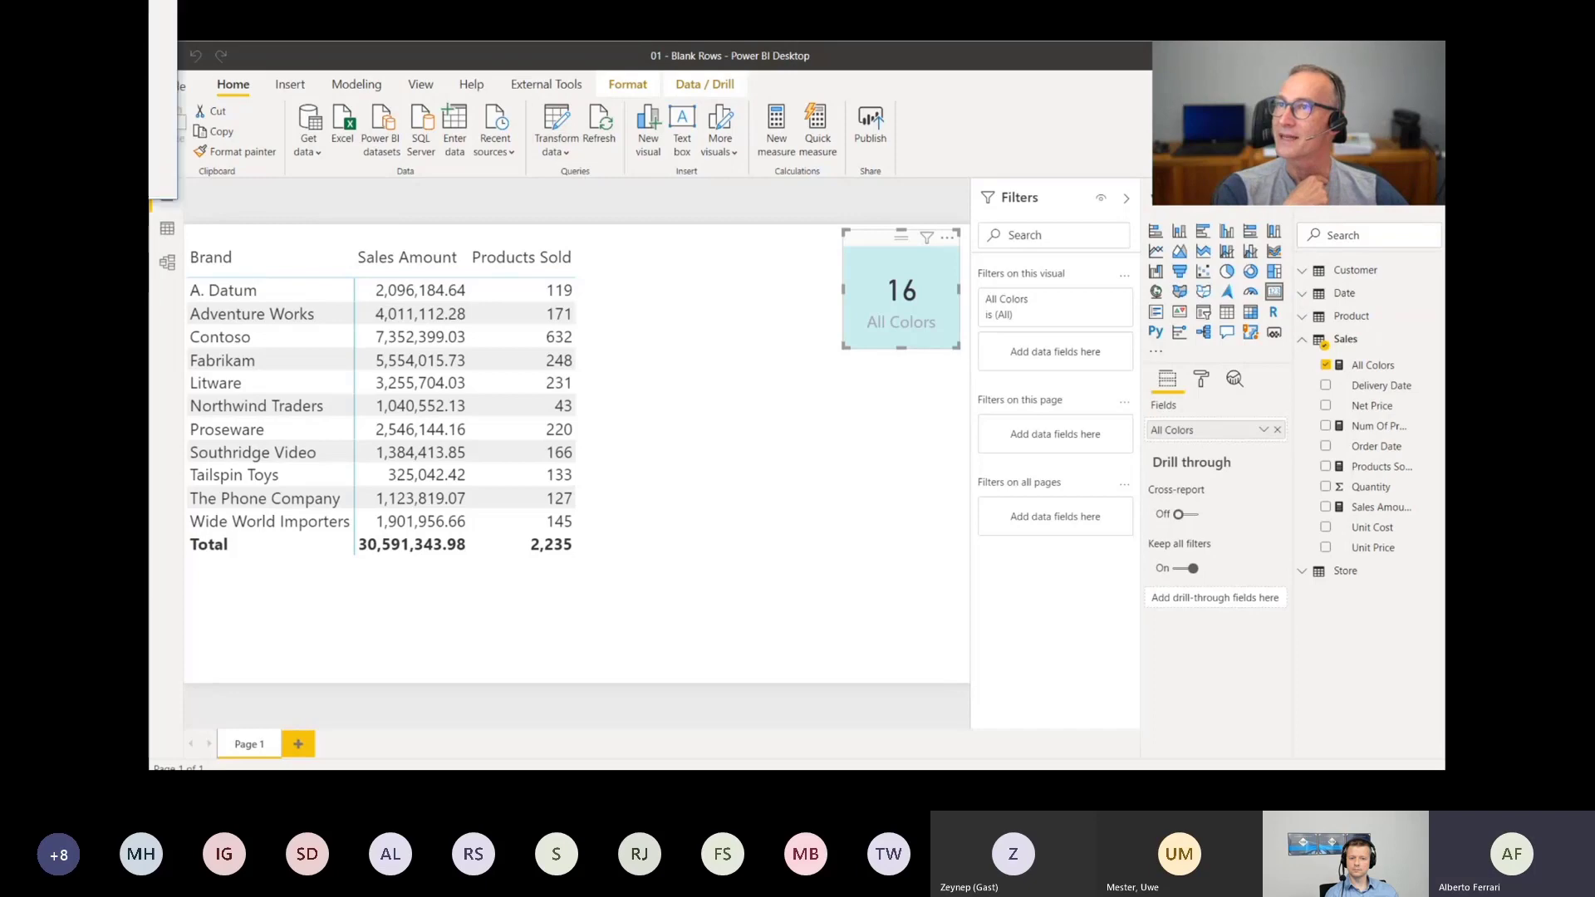
click(557, 125)
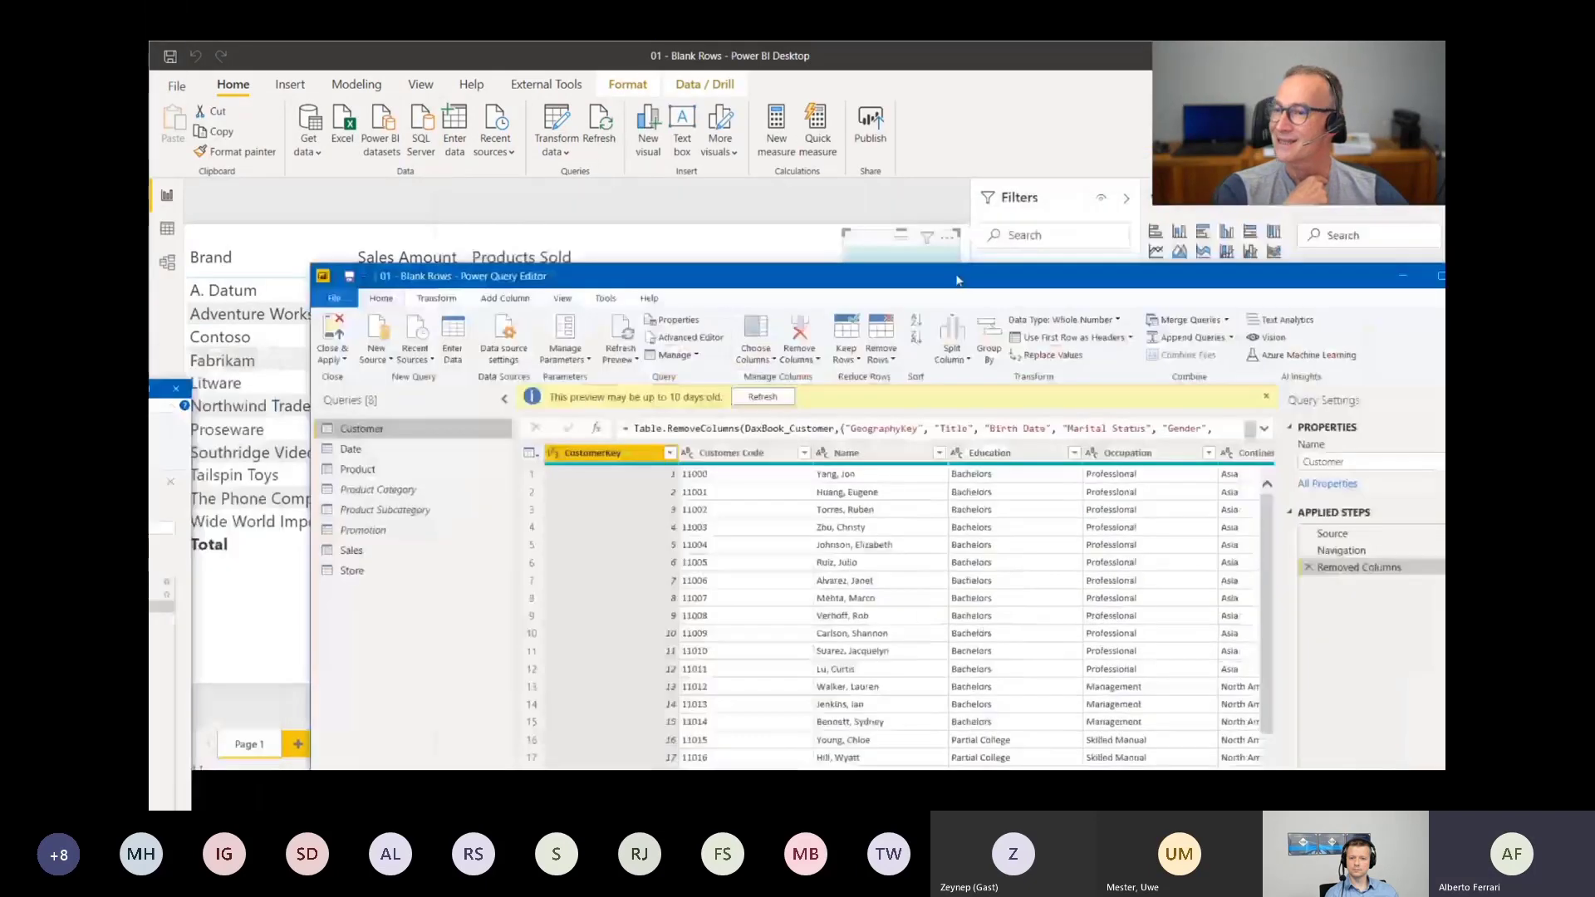
double_click(1084, 216)
click(204, 244)
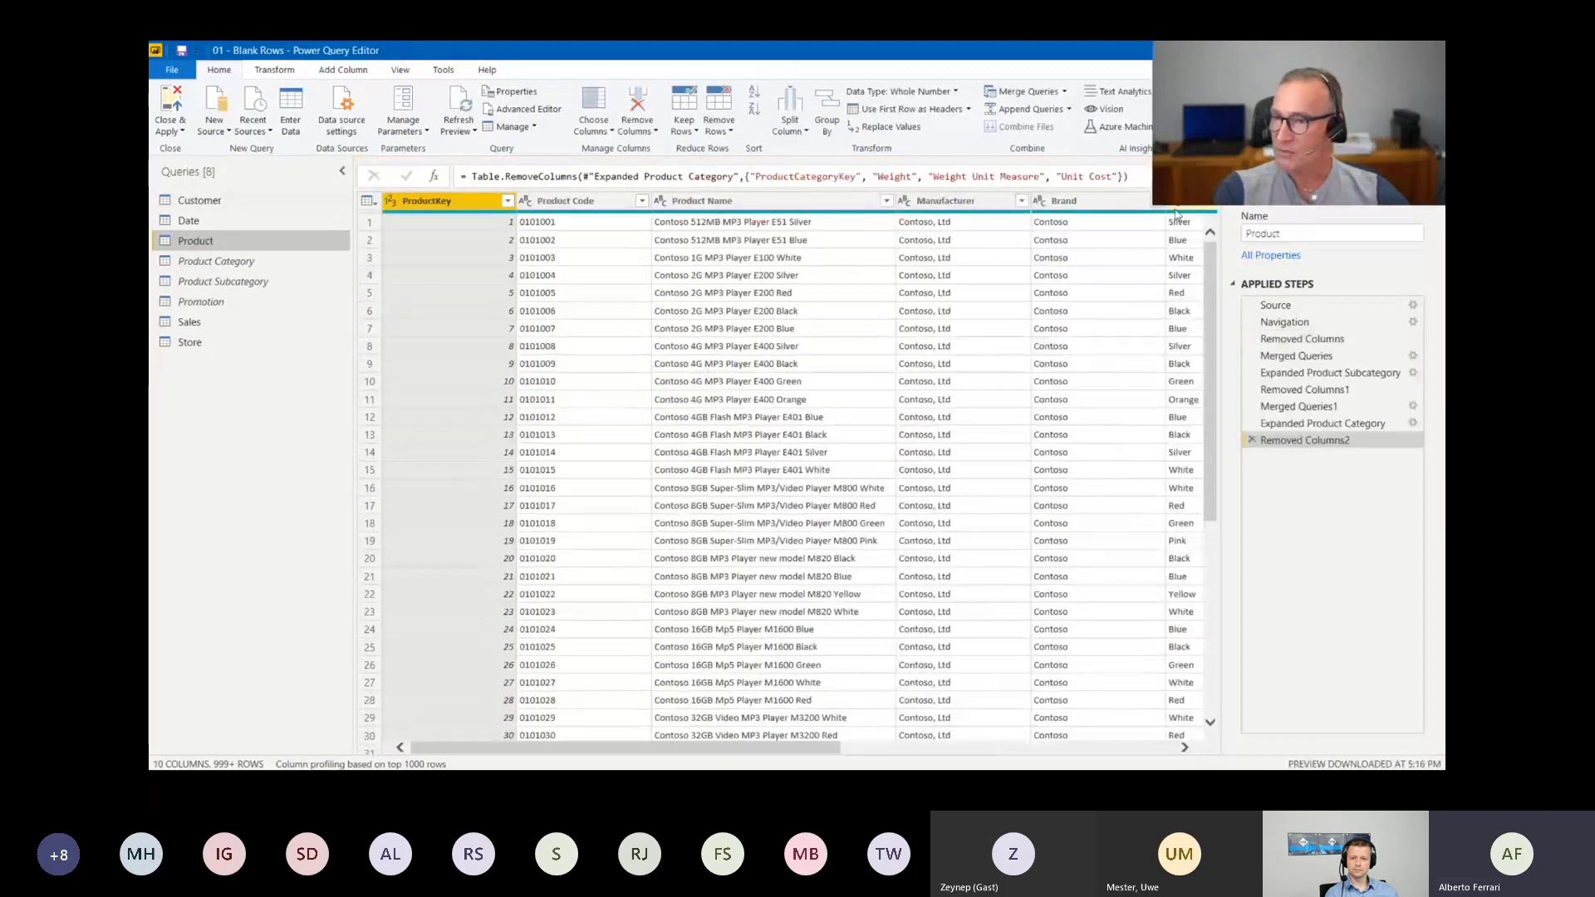
Filter the Product query to rows whose Color does not equal White, and apply the change to the model
click(1183, 260)
right_click(1110, 267)
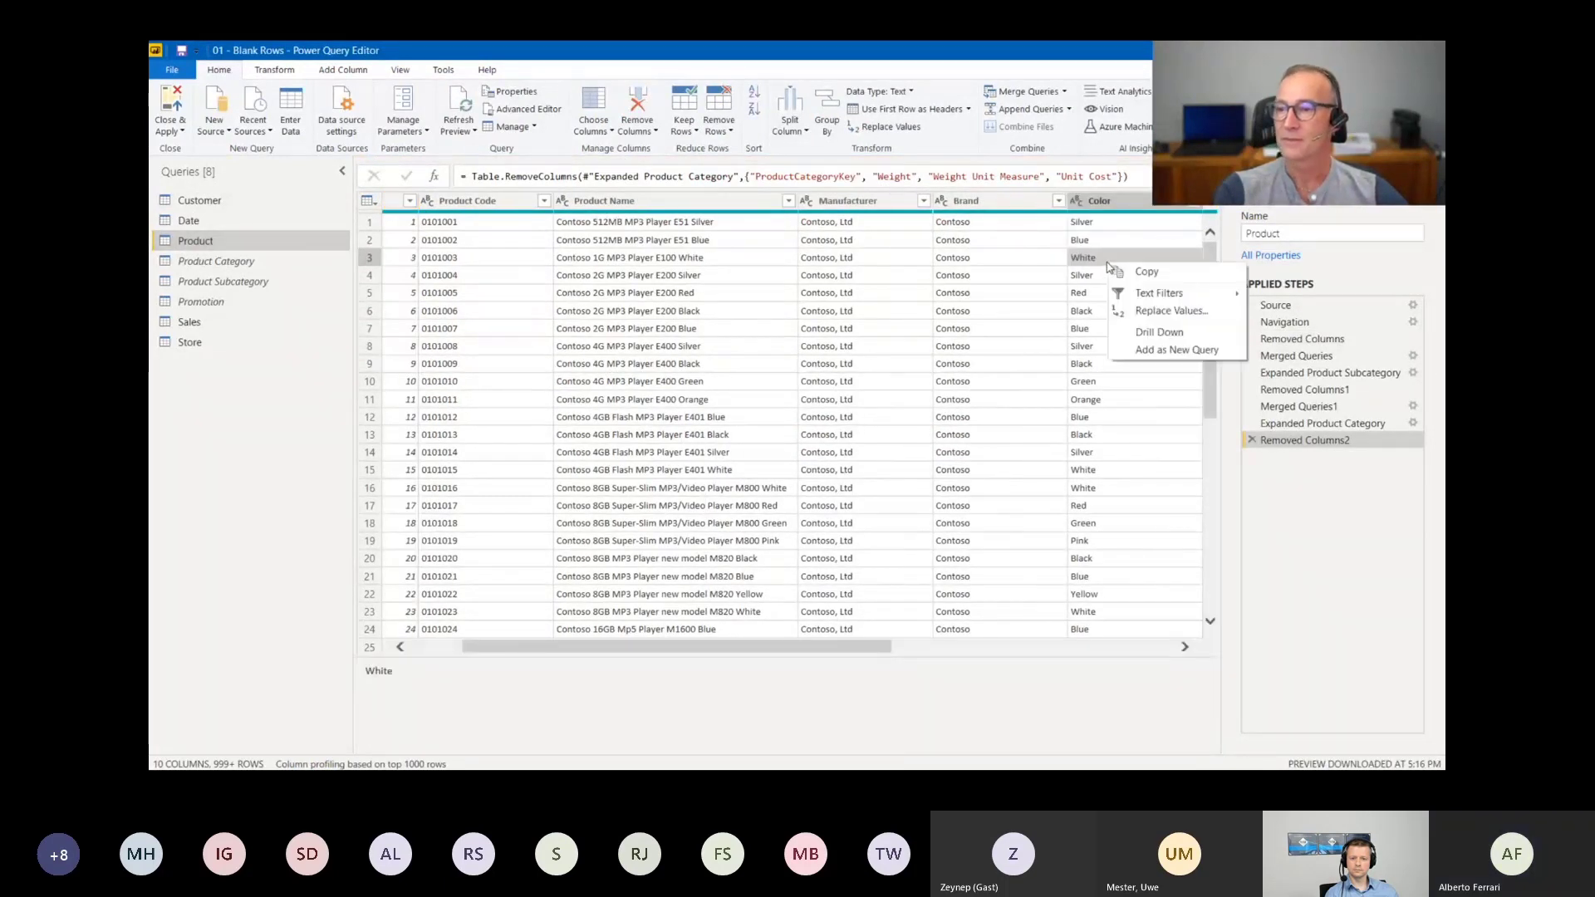
mouse_move(1179, 294)
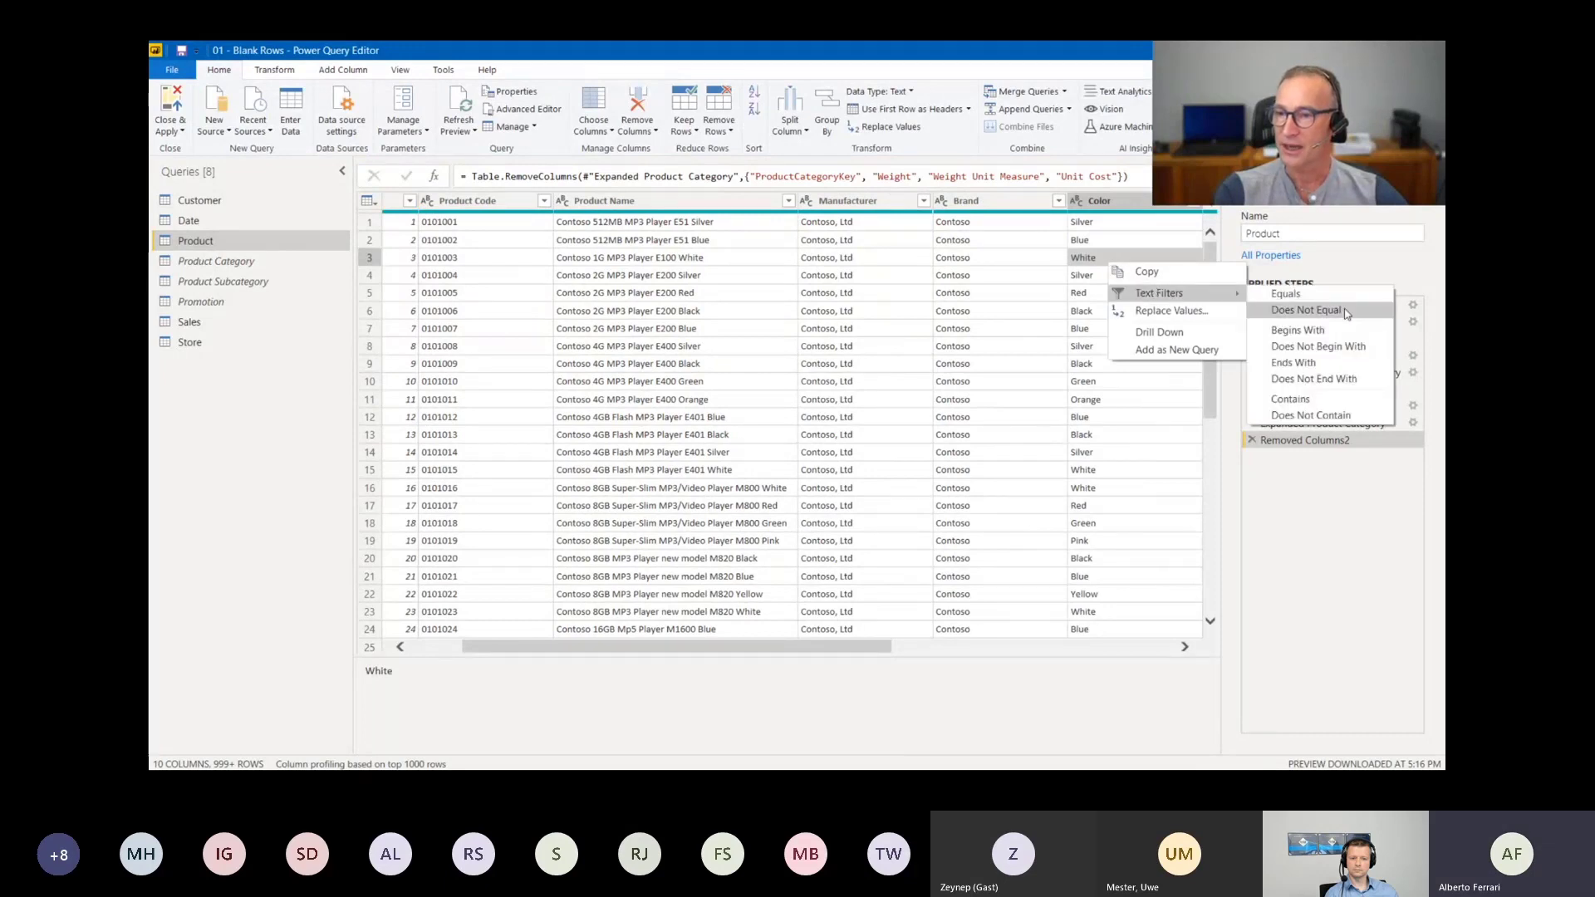
click(1305, 309)
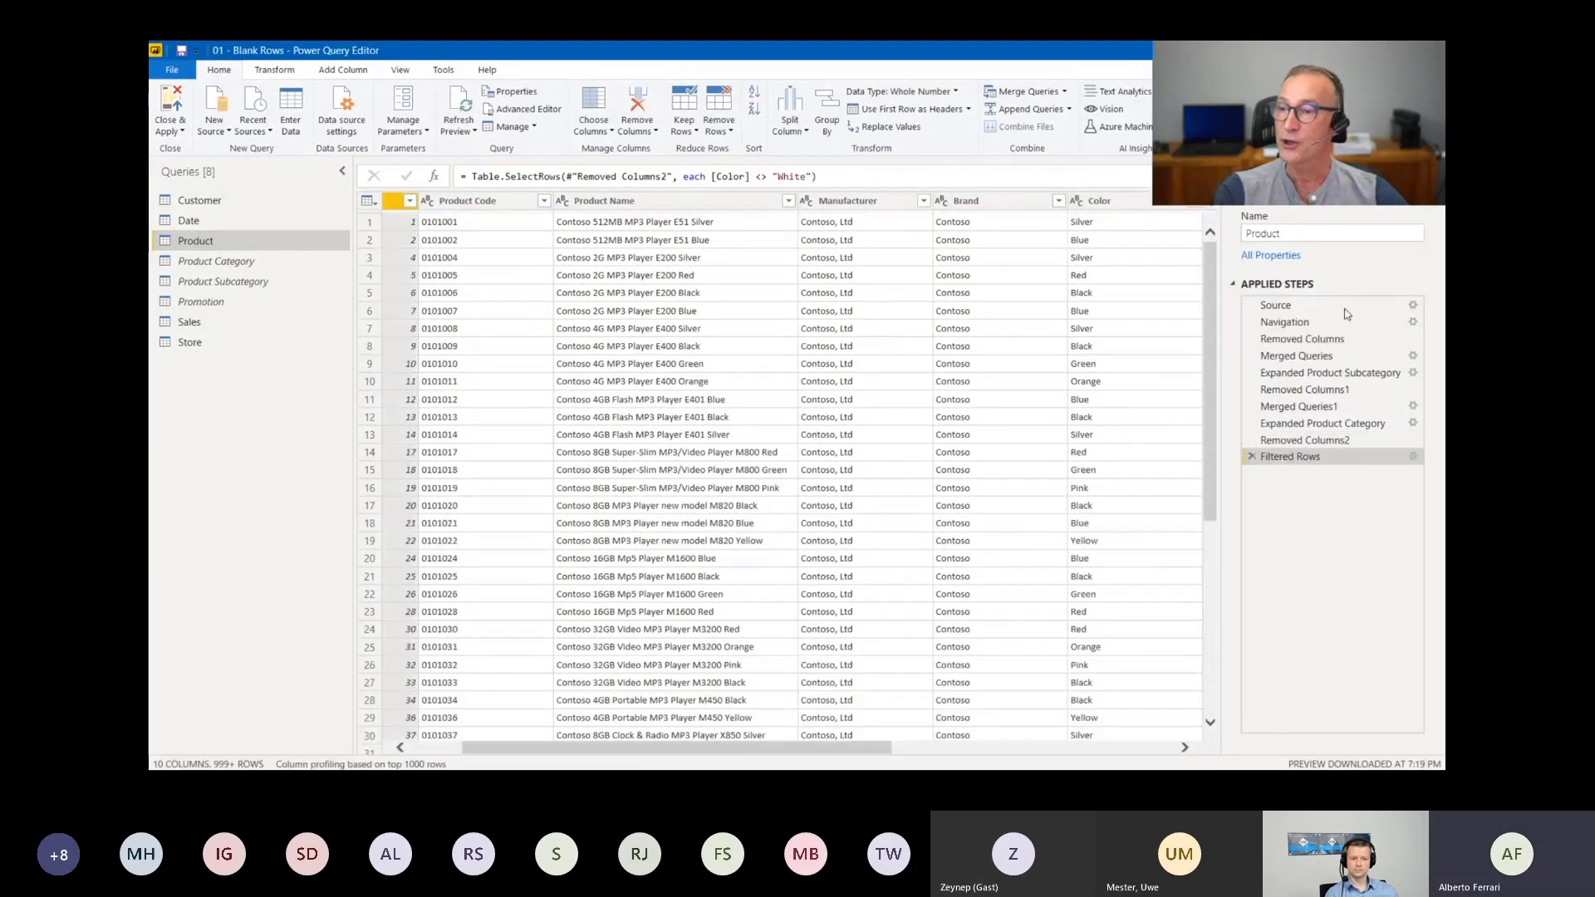
drag(871, 58, 818, 368)
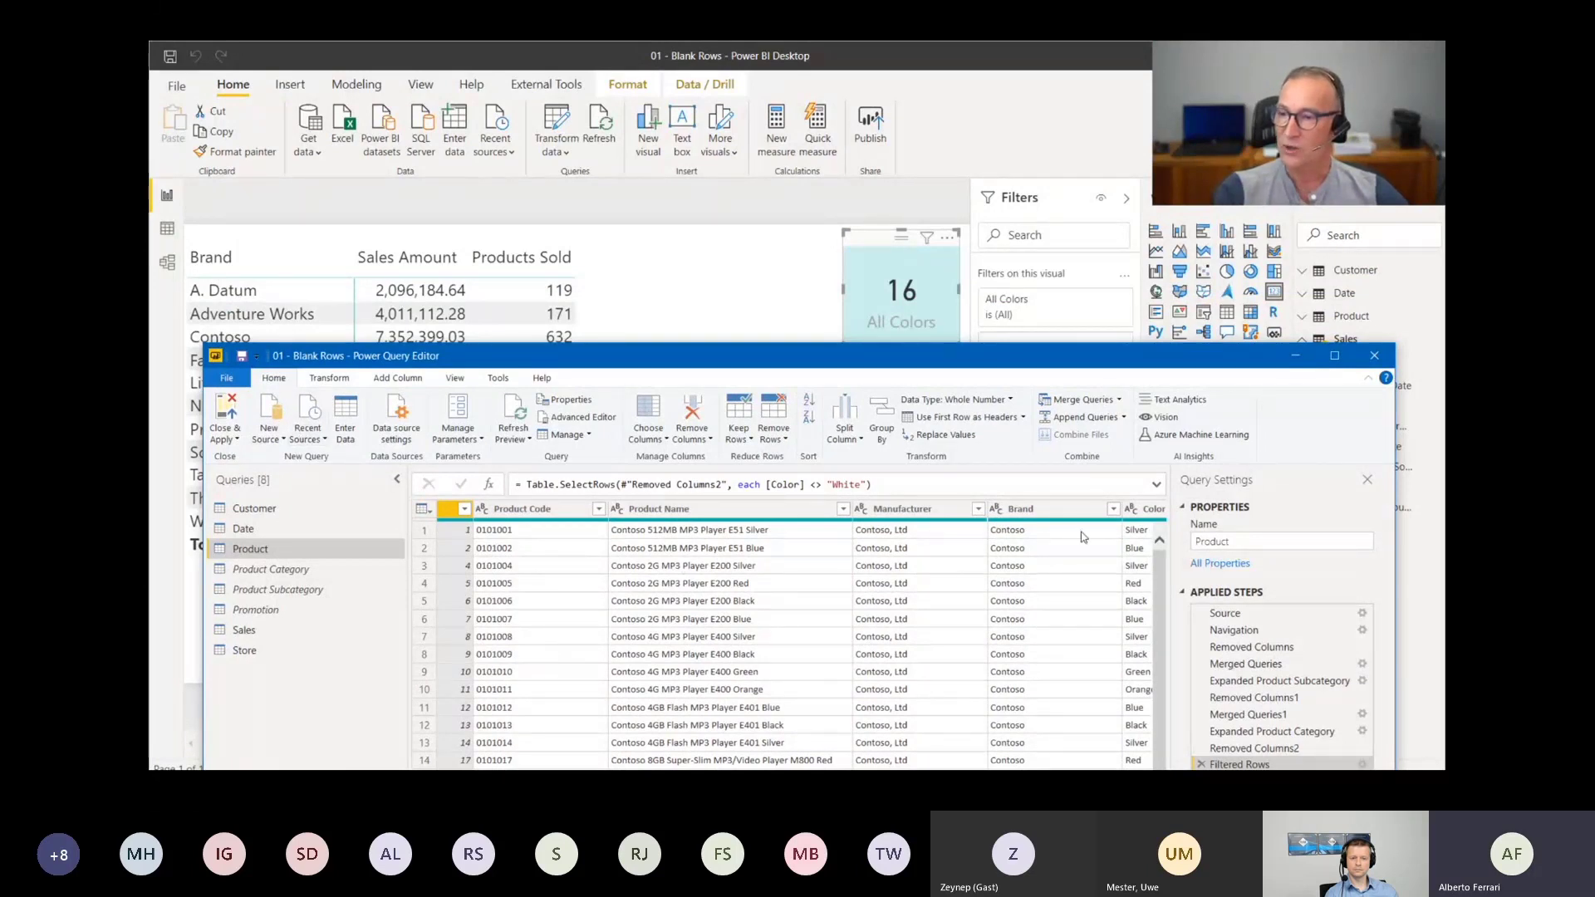
click(226, 419)
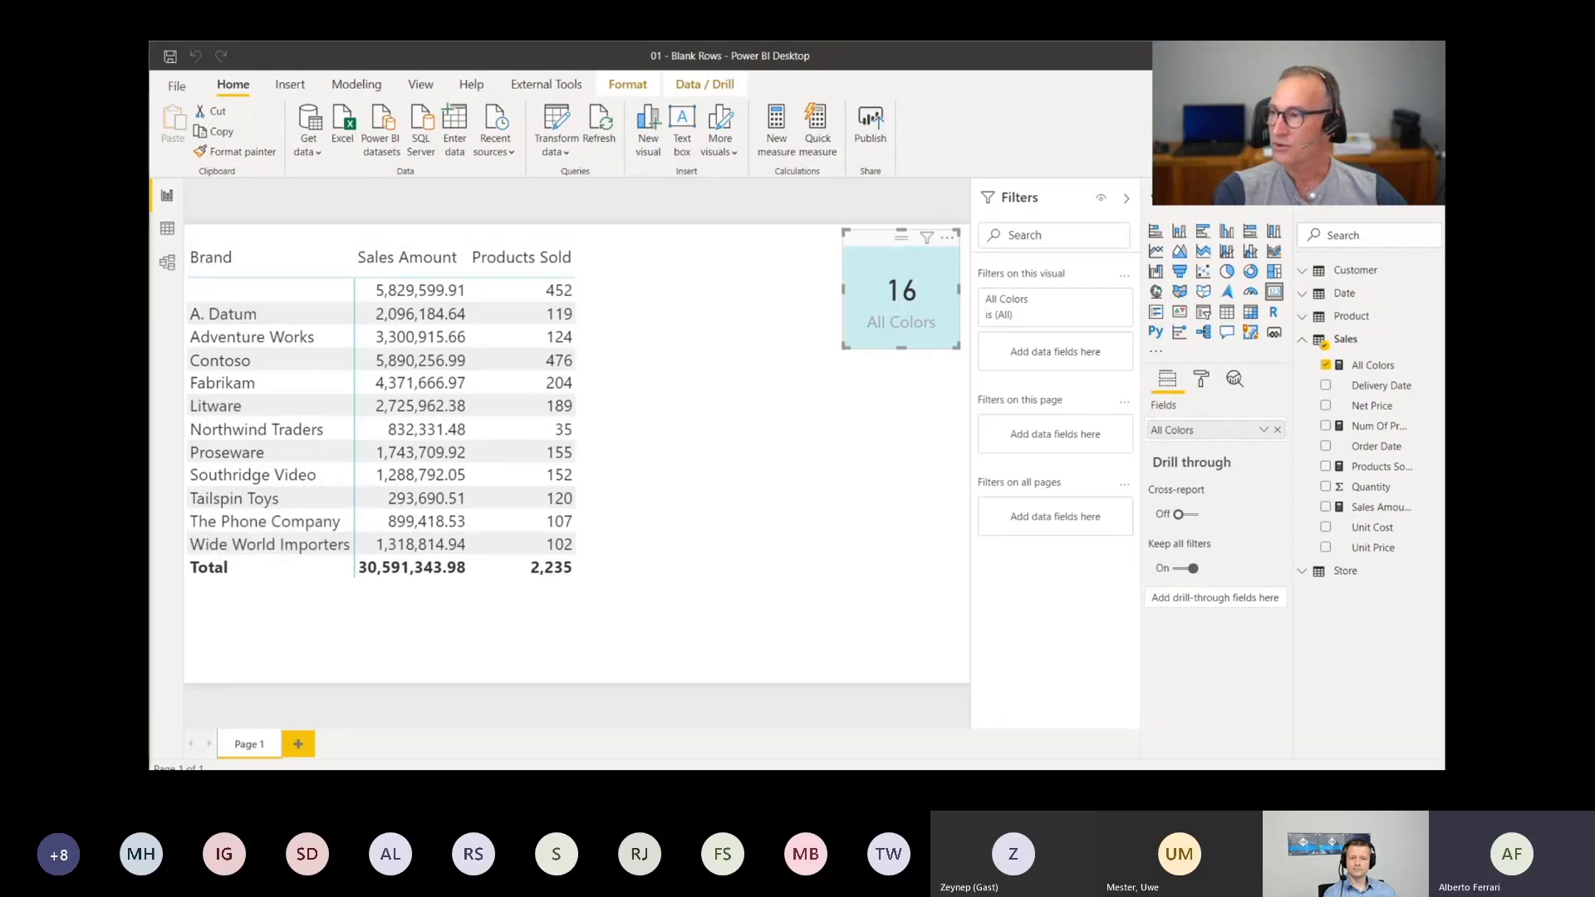
Show the Product table's data and sort it by Brand in ascending order to check for blank brands
click(165, 229)
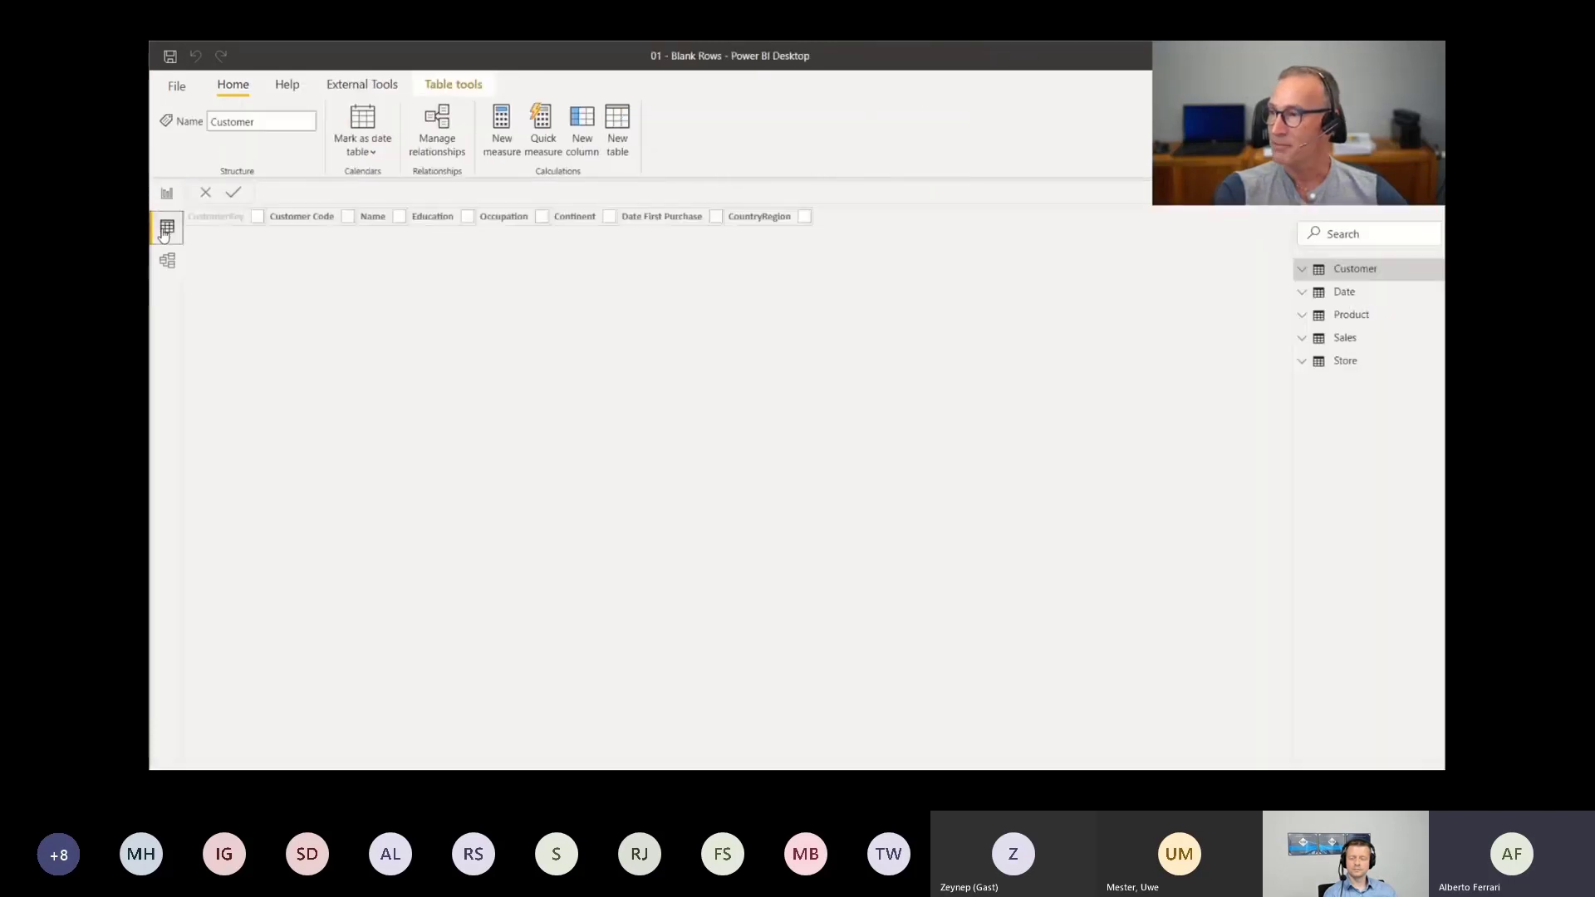
click(1349, 319)
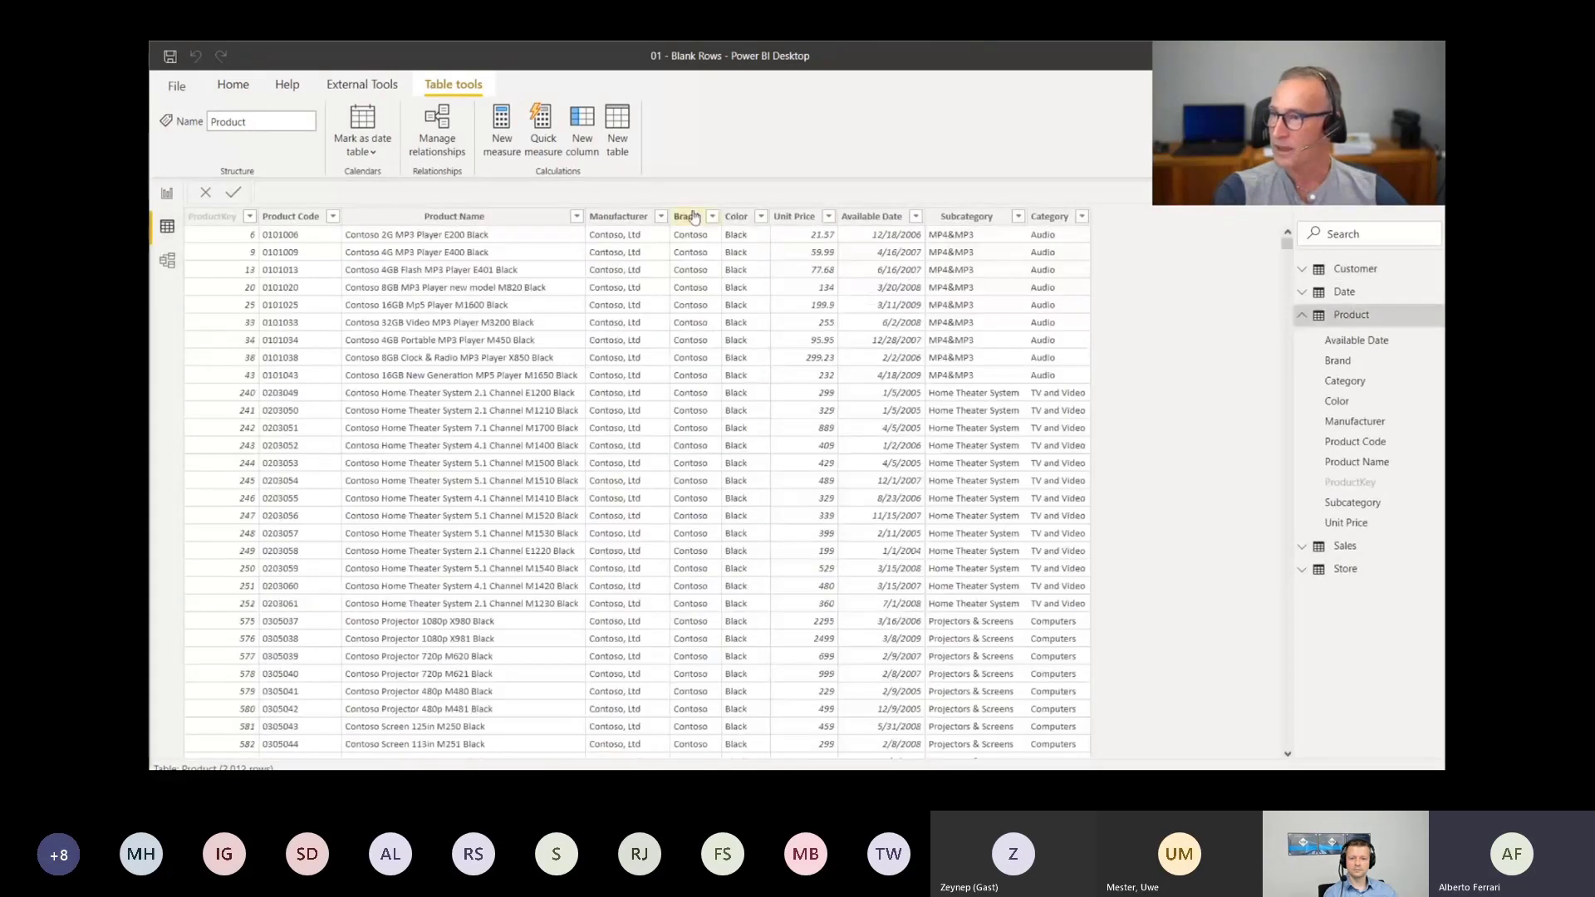
click(693, 218)
click(712, 215)
click(731, 236)
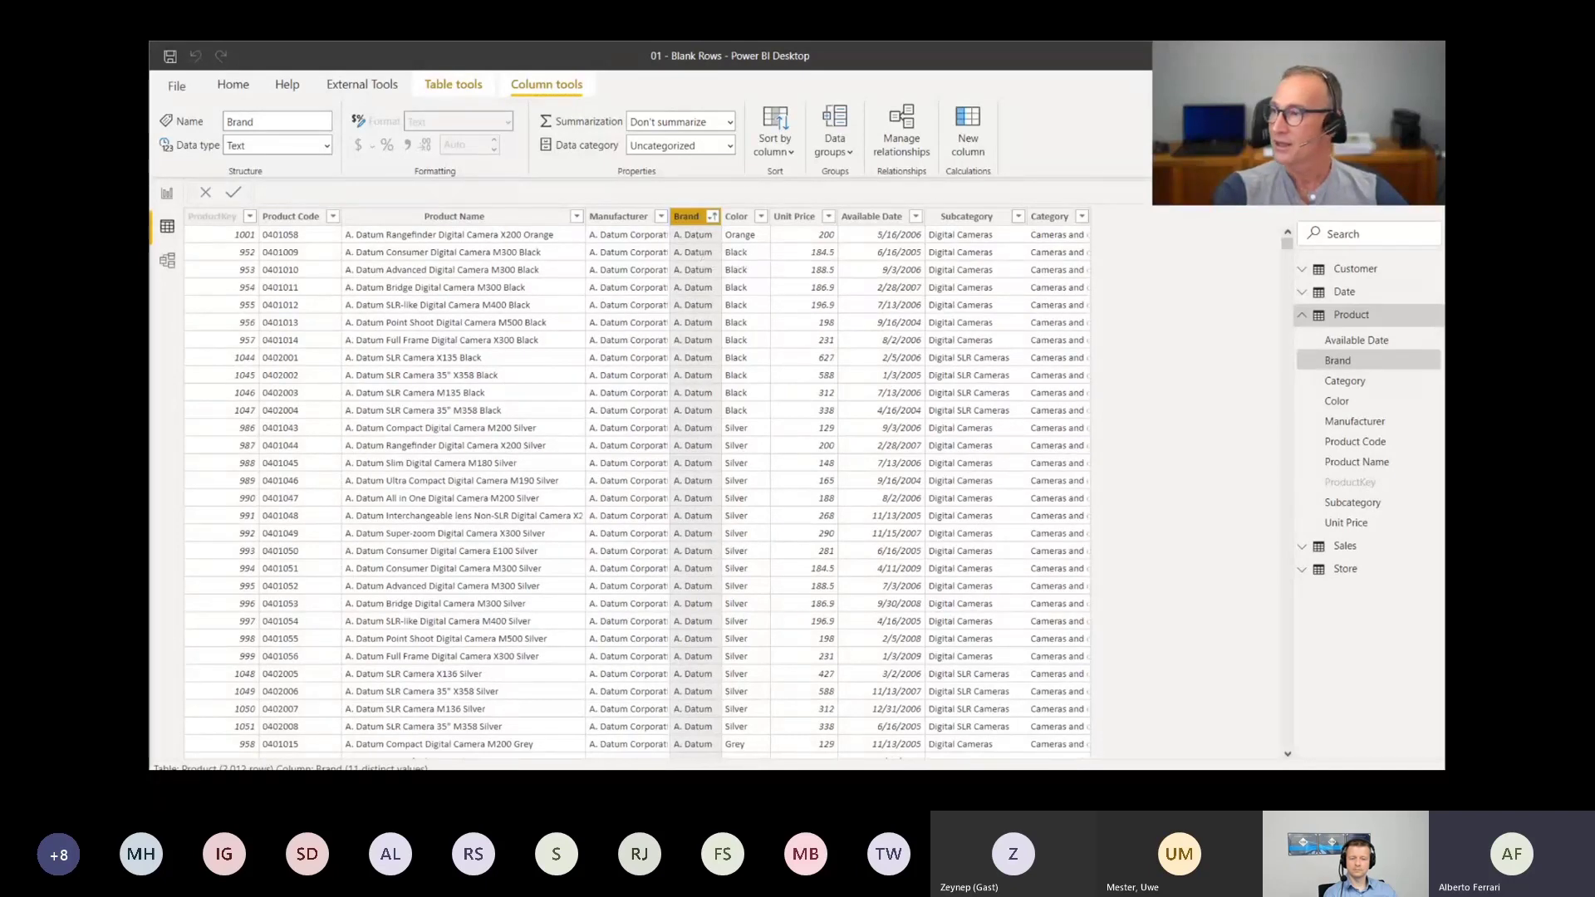
Return to the report page and delete the All Colors card
click(169, 197)
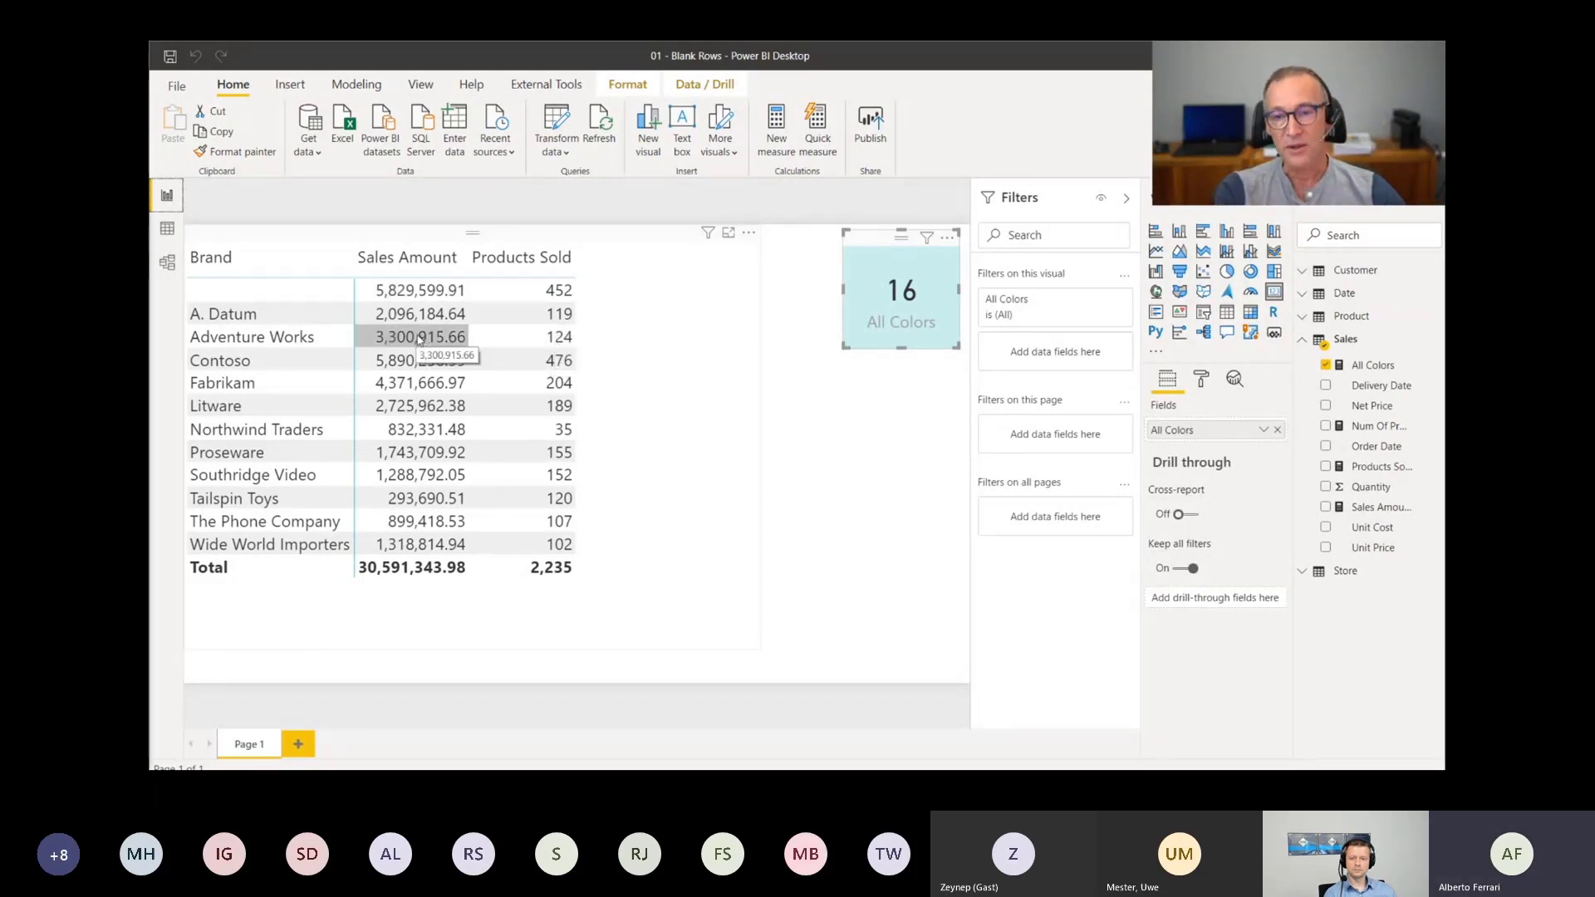
click(686, 398)
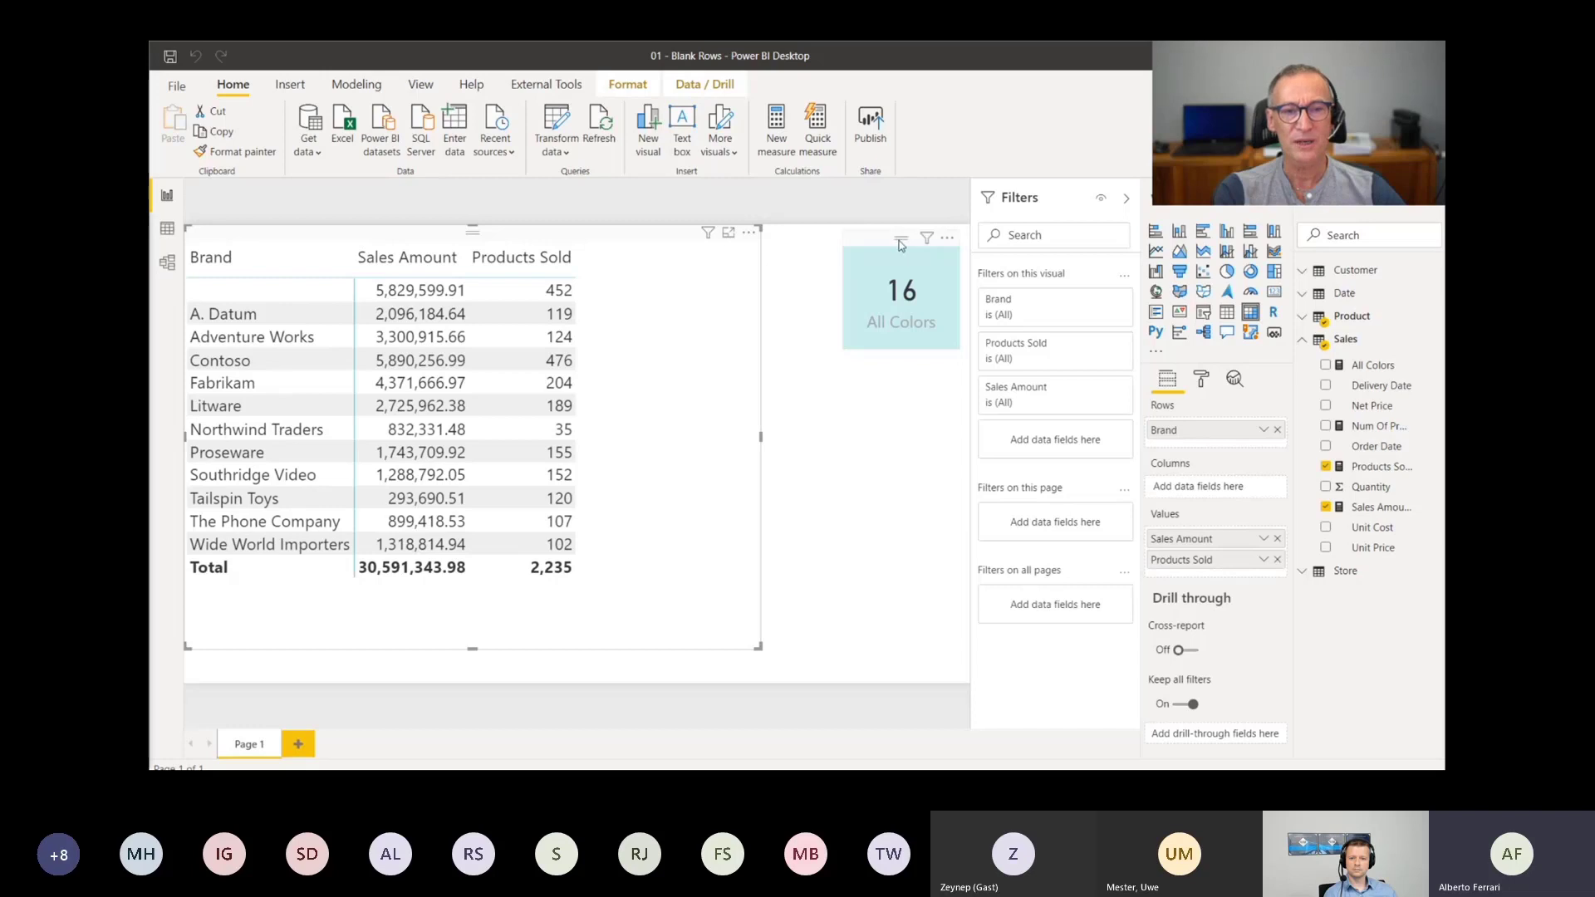
click(901, 245)
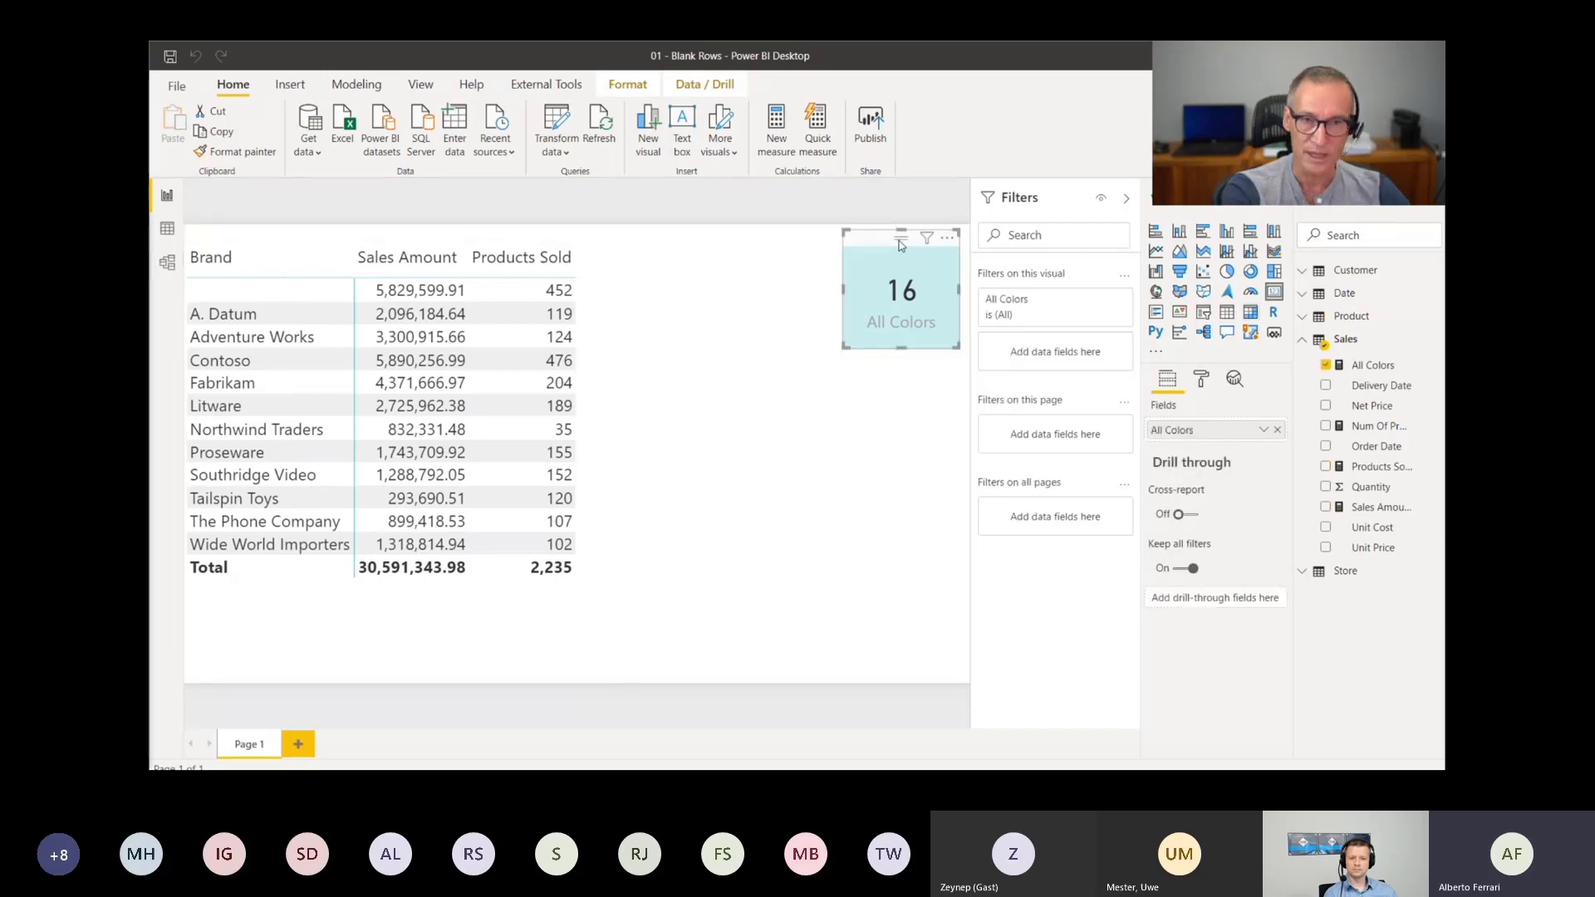
key(Delete)
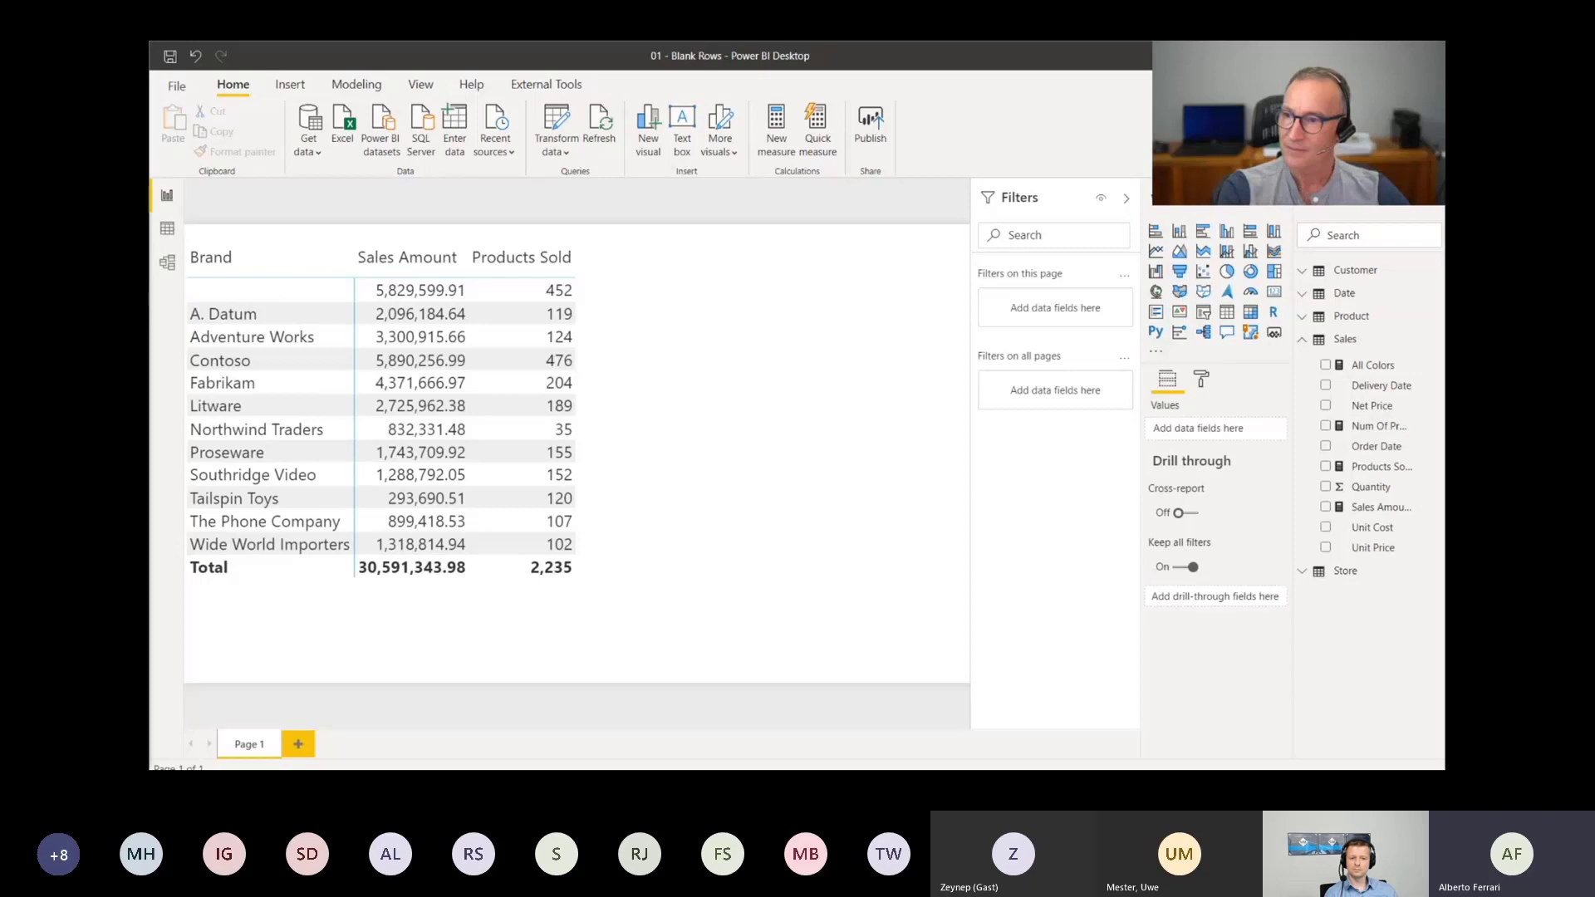
Collapse the Filters pane and widen the Brand matrix to the edge of the visible canvas
click(901, 245)
click(1126, 197)
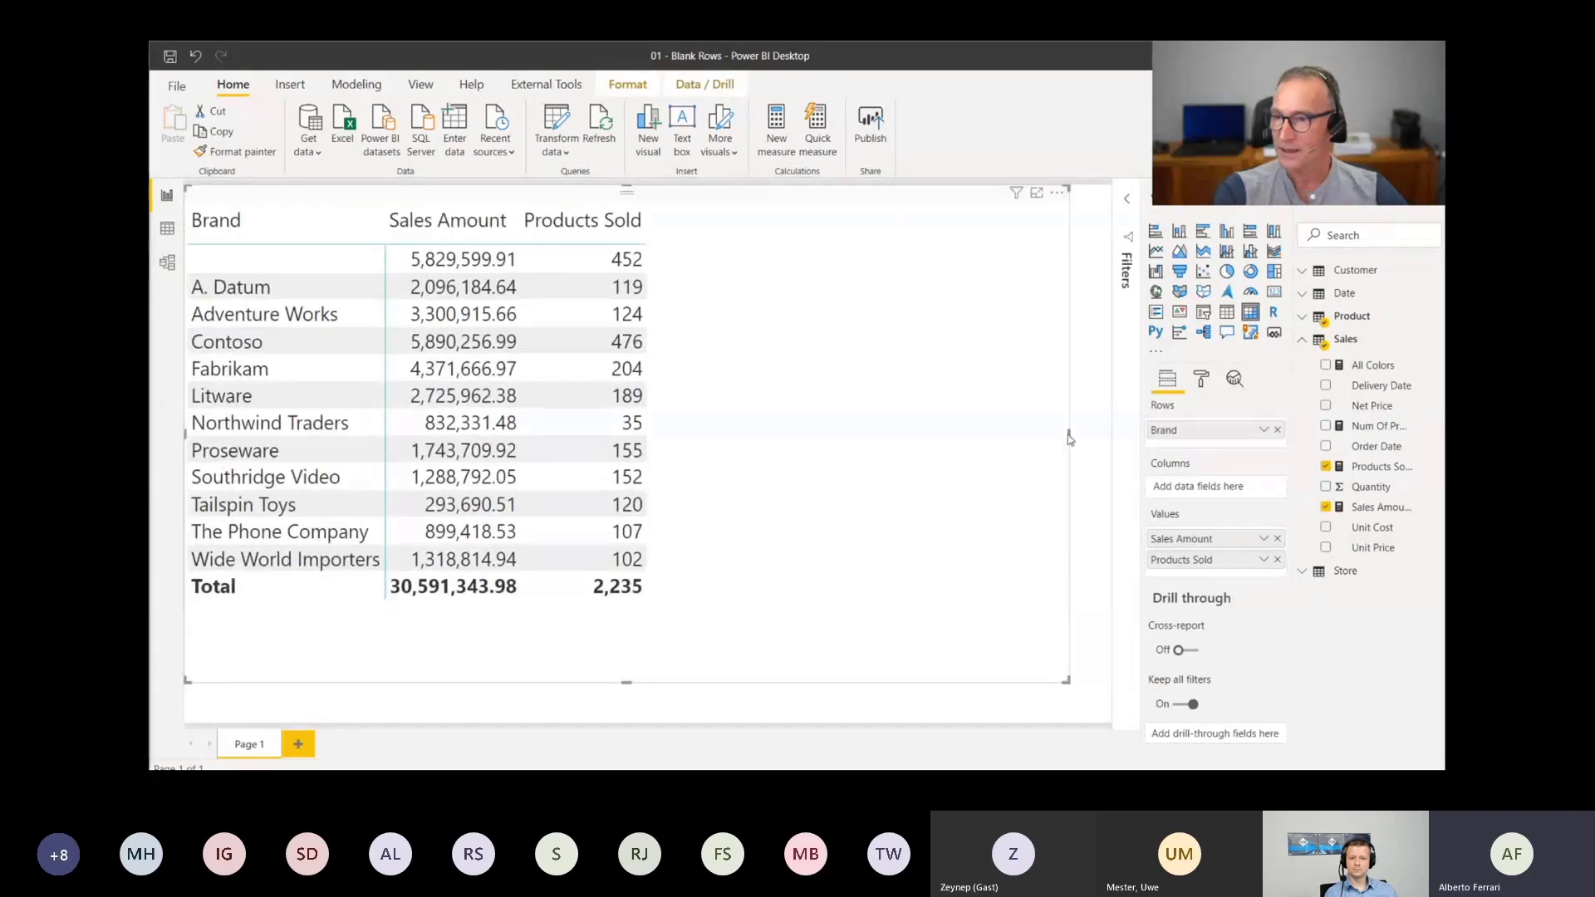
drag(1069, 434, 1110, 435)
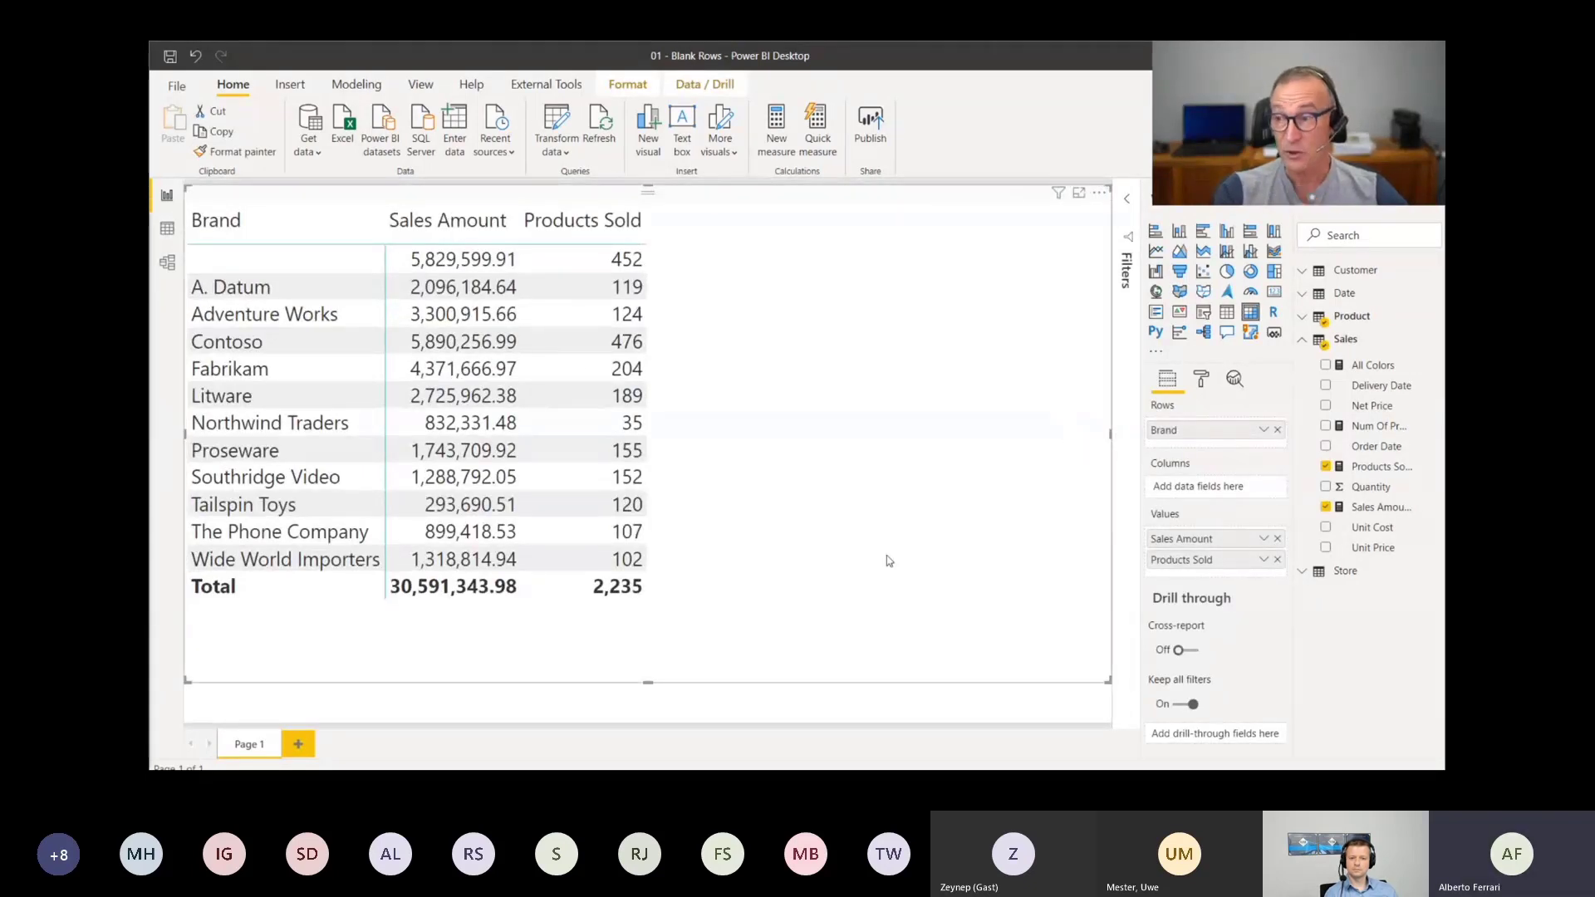
Create a new measure named Avg Prod in the Sales table and begin its expression on a second line
right_click(1360, 341)
click(1364, 362)
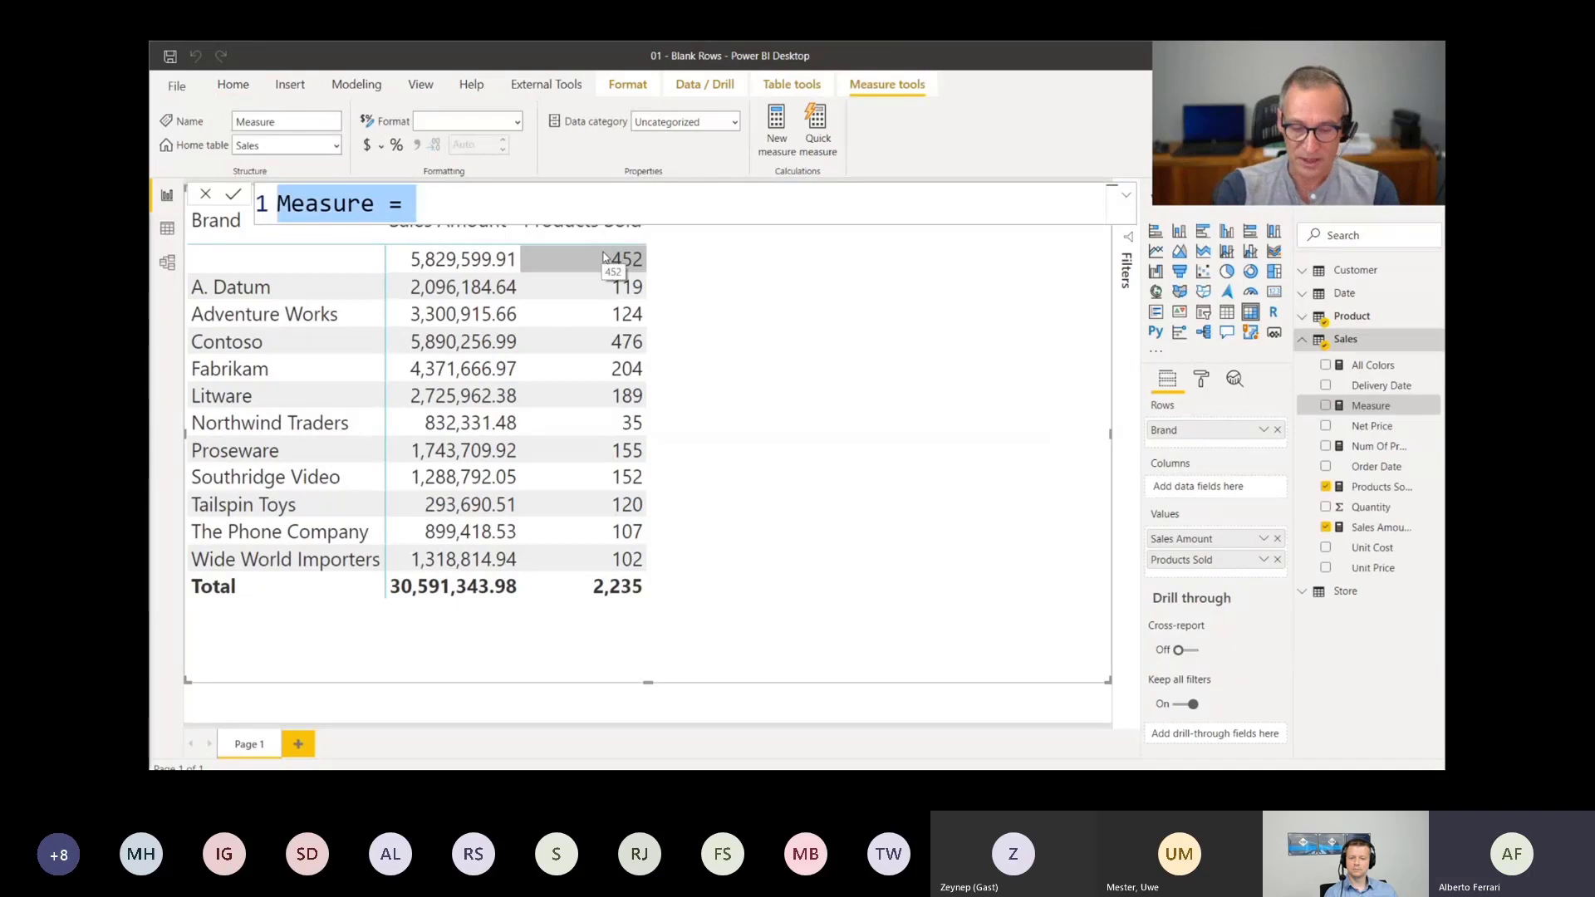
text(Avg POrod)
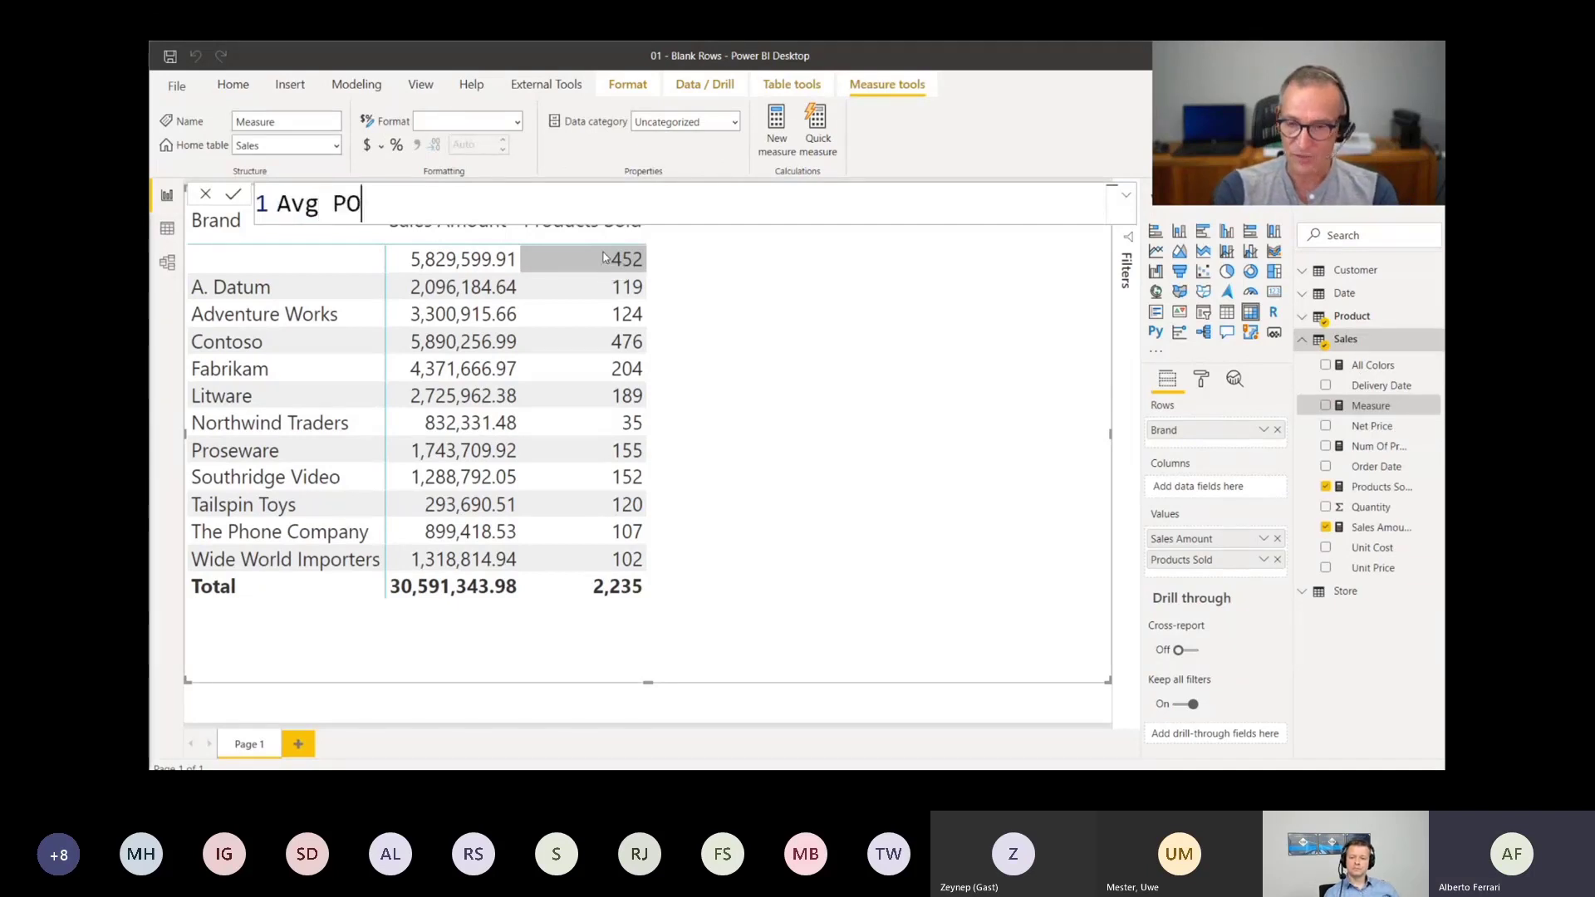
key(BackSpace)
key(BackSpace)
key(BackSpace)
key(BackSpace)
text(rod =)
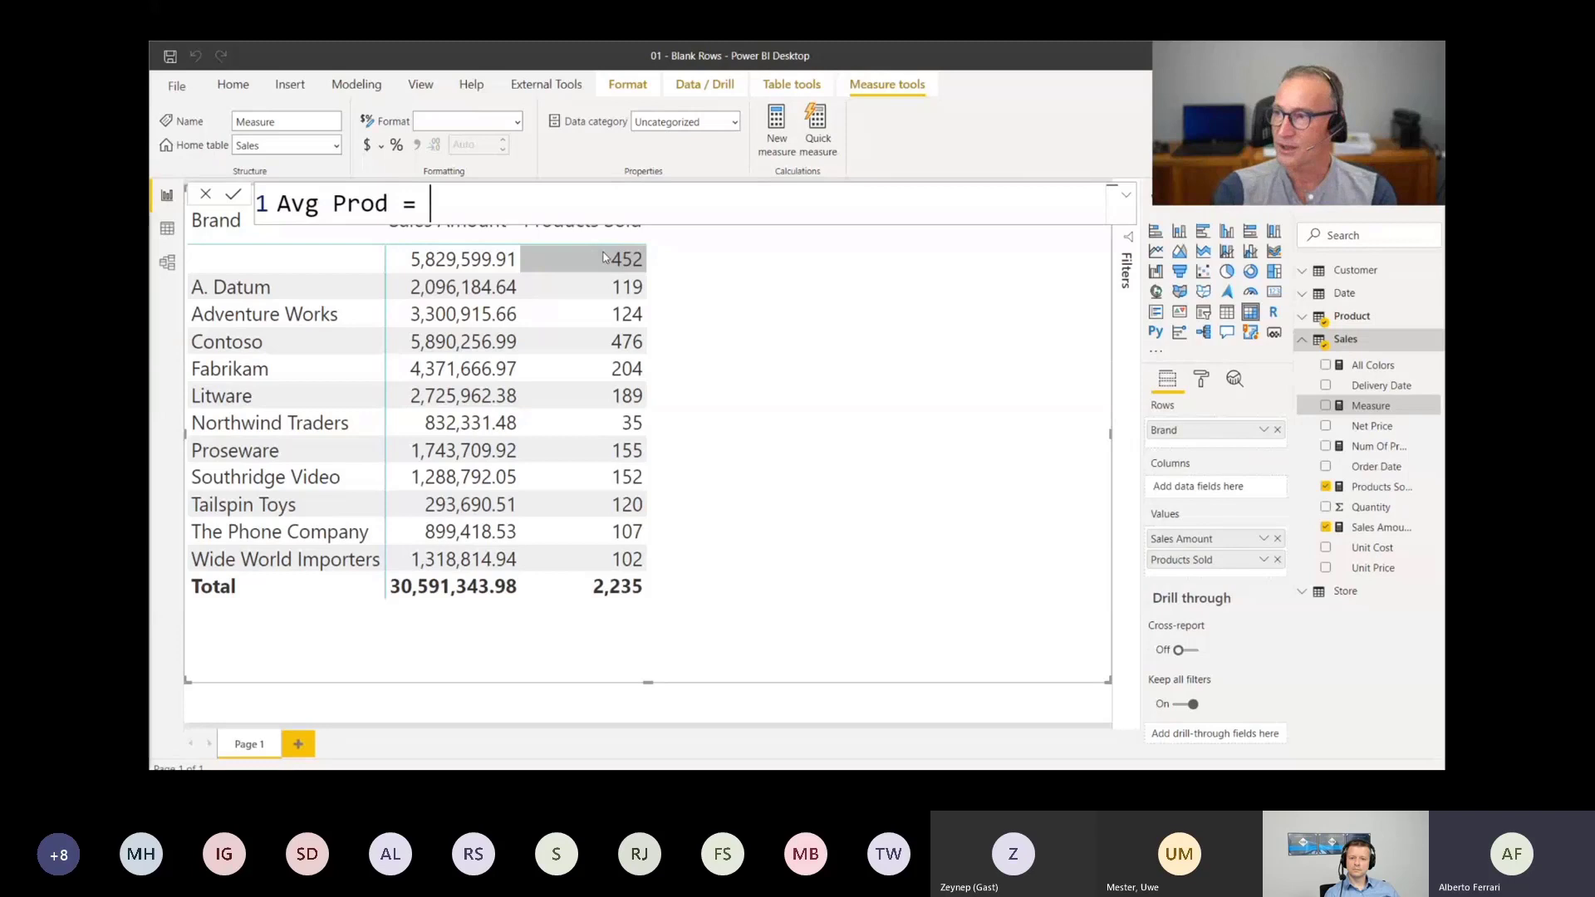
key(shift+Return)
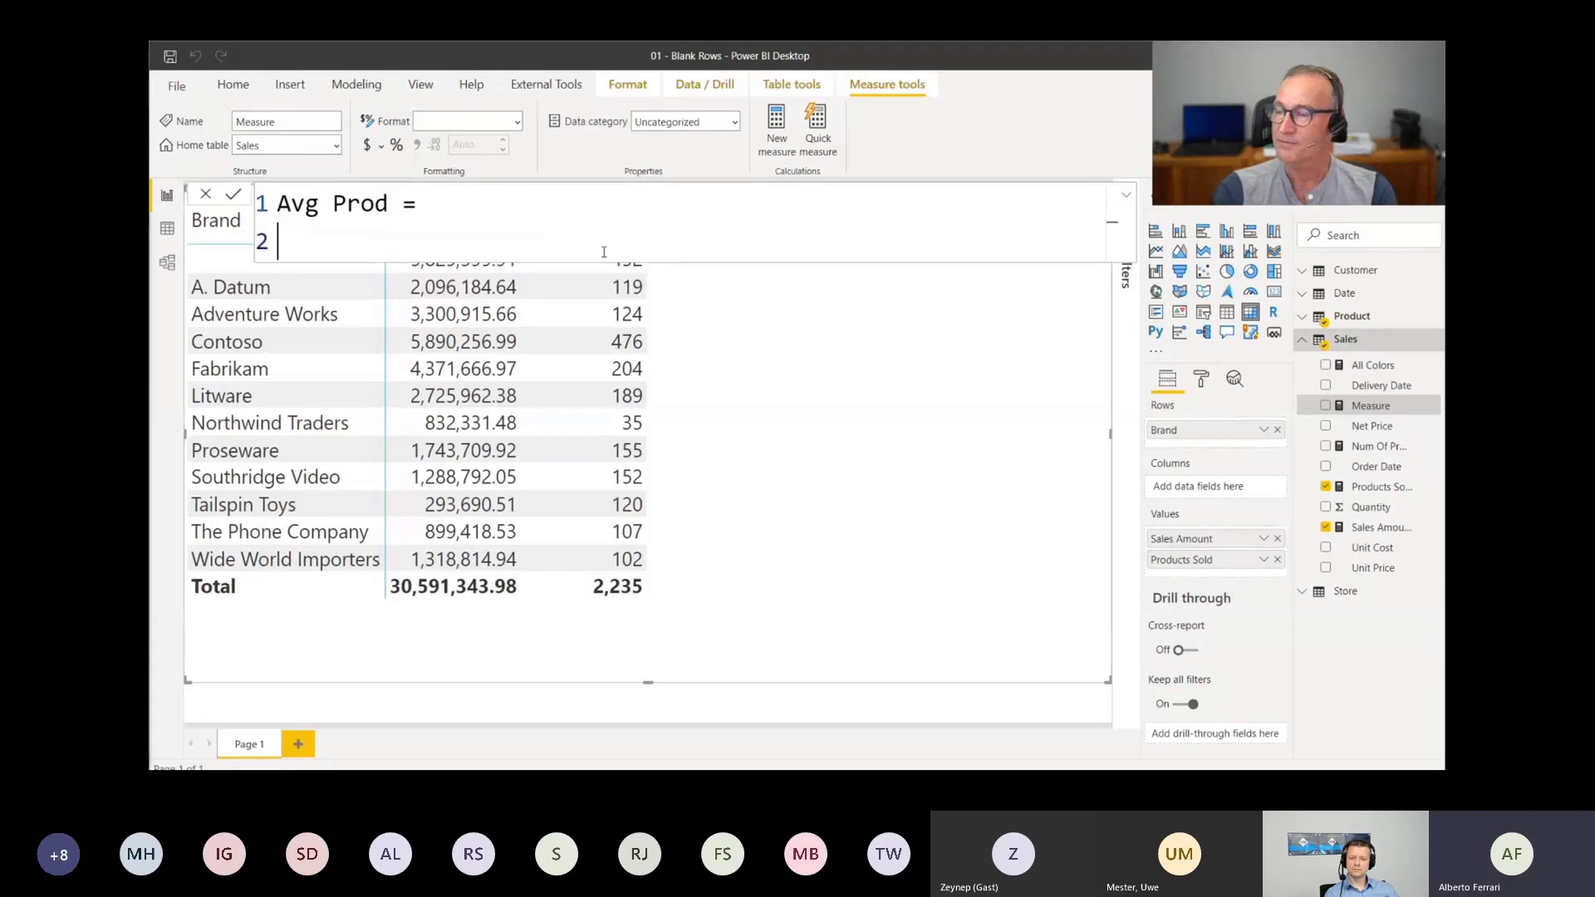
Enter the expression DIVIDE ( [Sales Amount], [Num Of Products] ) for the Avg Prod measure
text(DIVIDE ( )
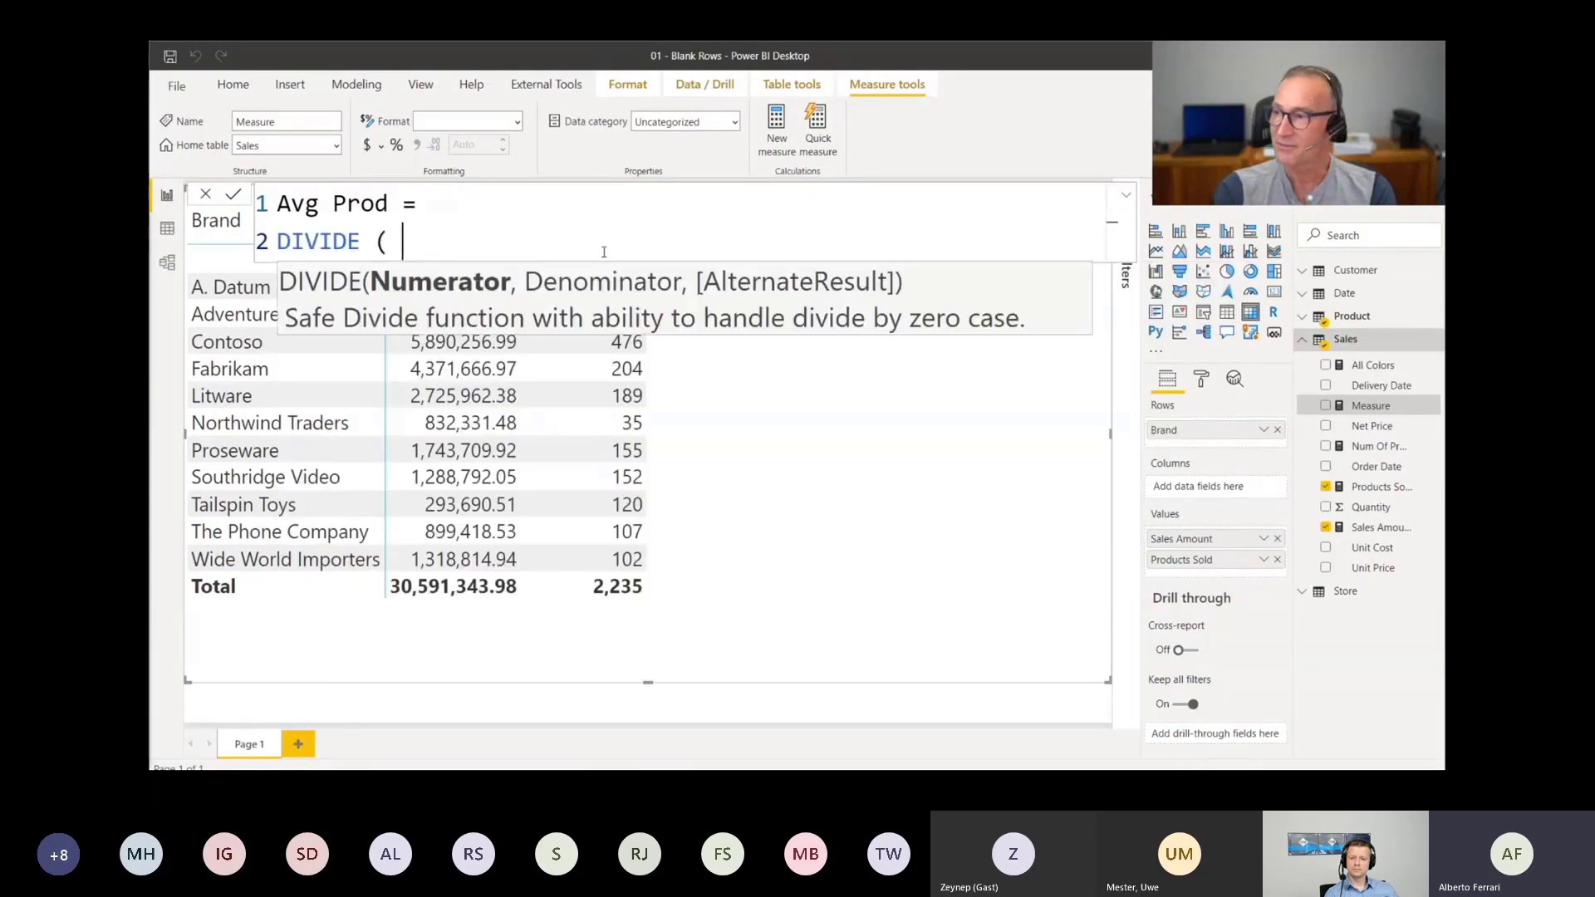
text([)
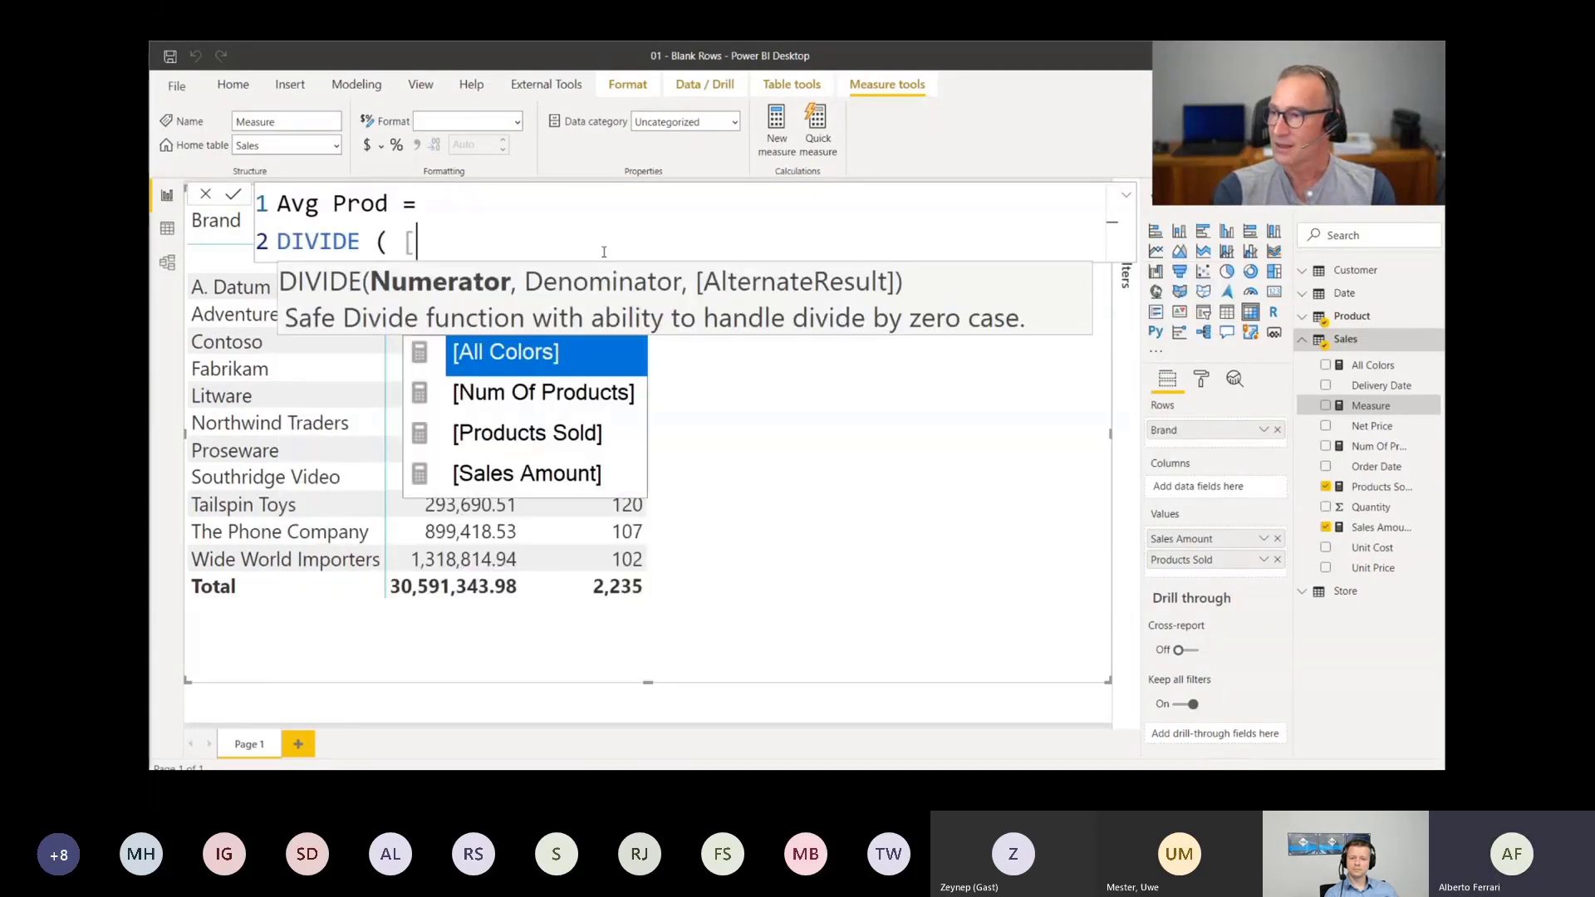
key(Down)
key(Down)
key(Down)
key(Tab)
text(, [)
key(Down)
key(Tab)
text())
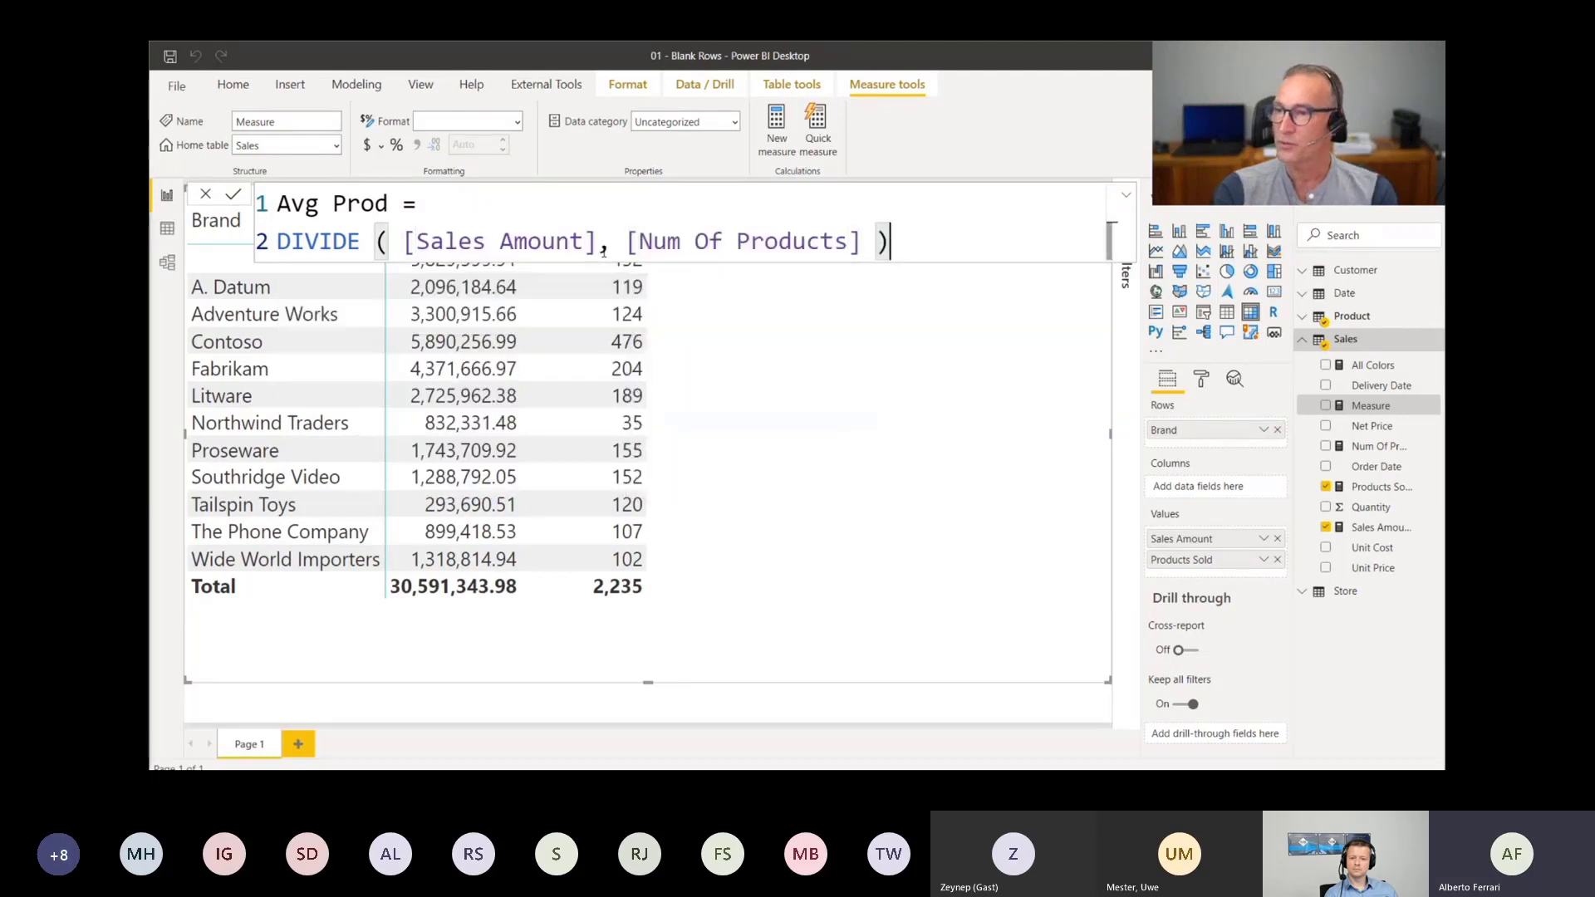
Break the DIVIDE expression so that each of its two arguments stands on its own indented line
key(Home)
key(ctrl+Right)
key(ctrl+Right)
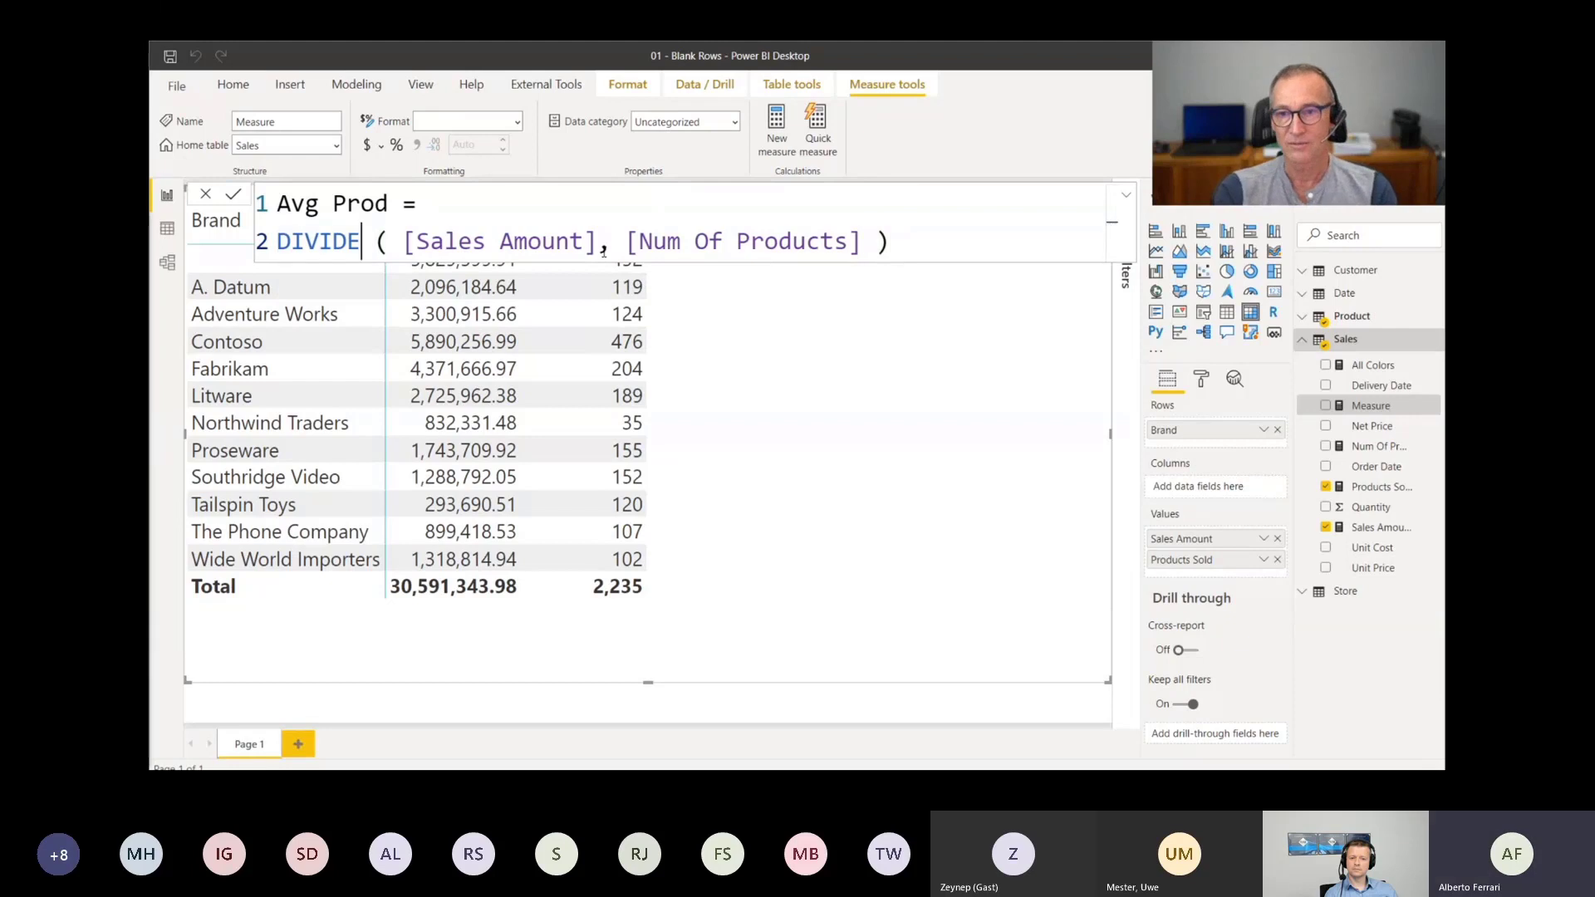
key(shift+Return)
key(Tab)
key(ctrl+Right)
key(ctrl+Right)
key(ctrl+Right)
key(shift+Return)
Replace the denominator with COUNTROWS ( 'Product' ), close DIVIDE on its own line, and commit the Avg Prod measure
key(shift+End)
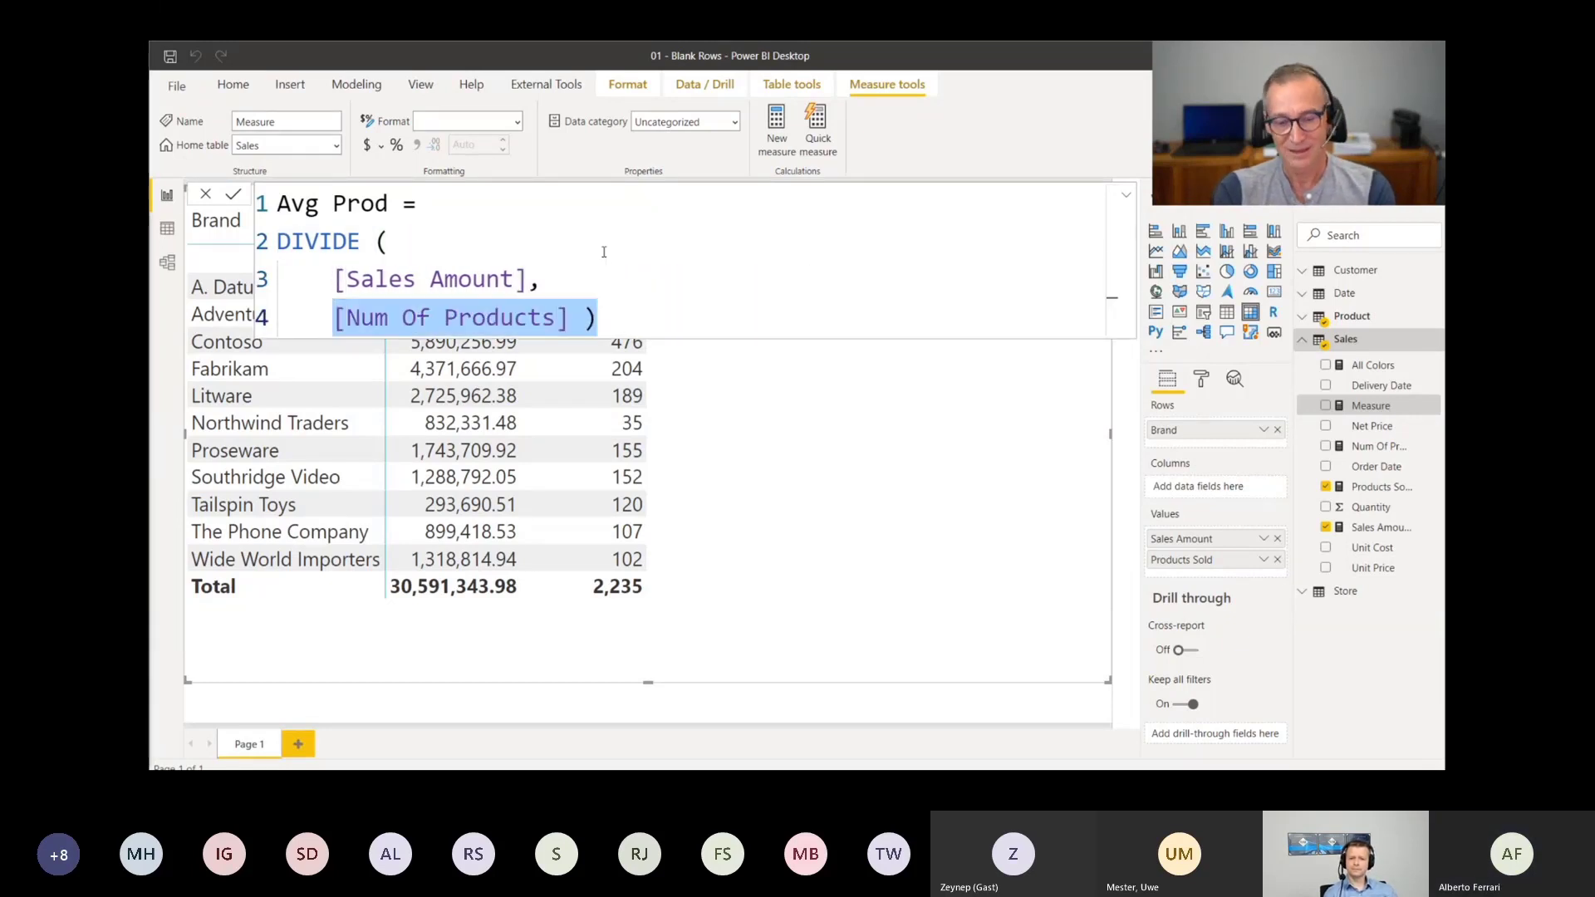
text(COUNTROWS )
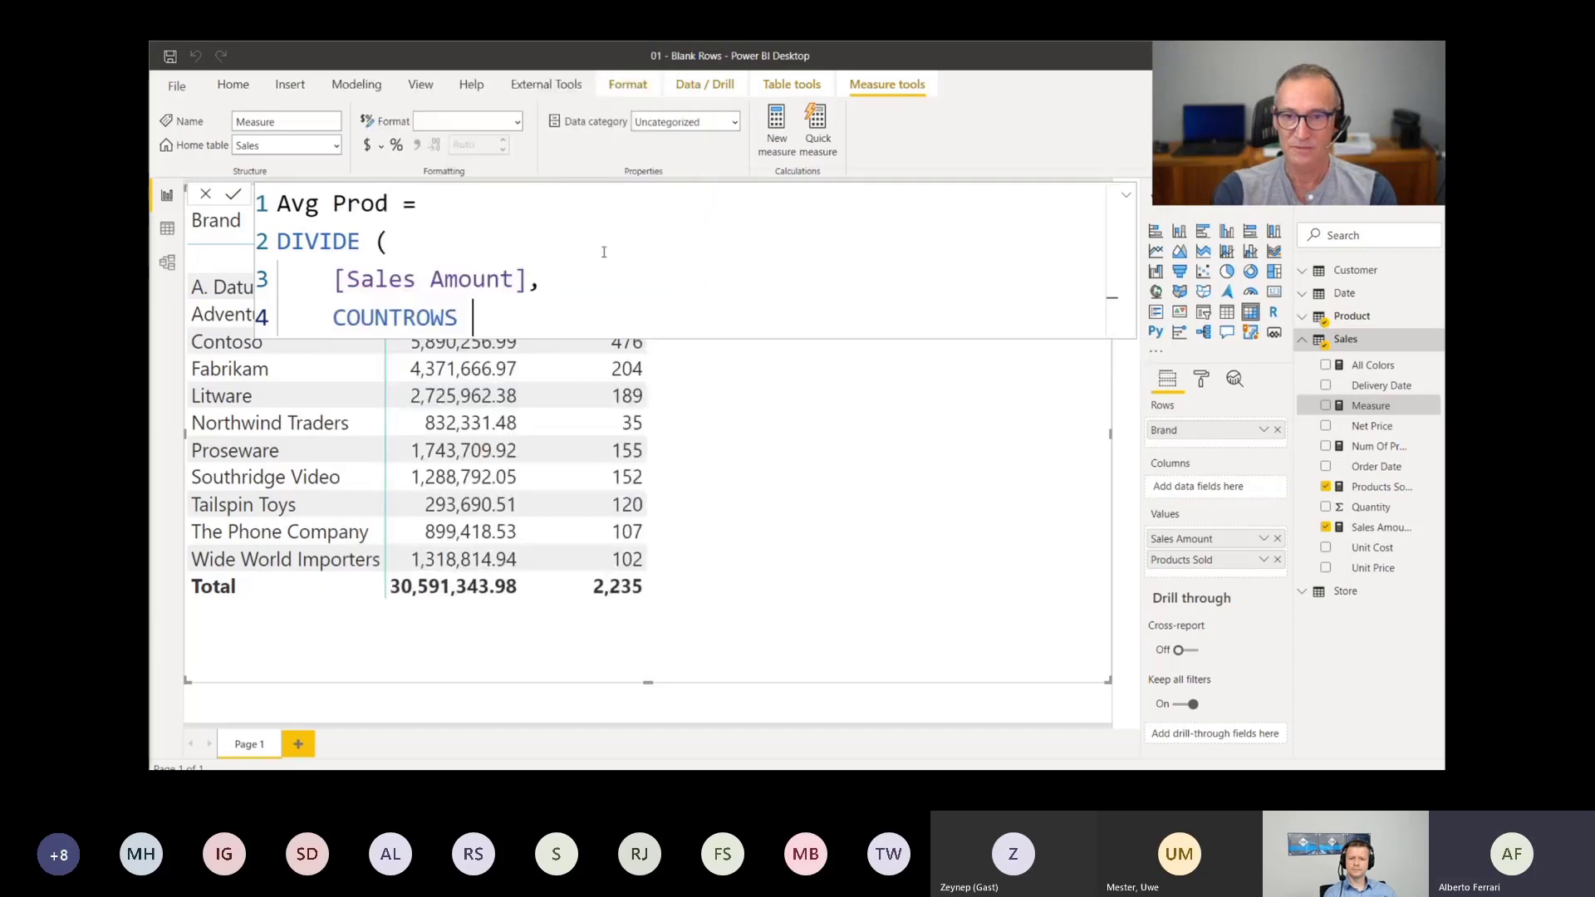
text(( 'Product' ))
key(shift+Return)
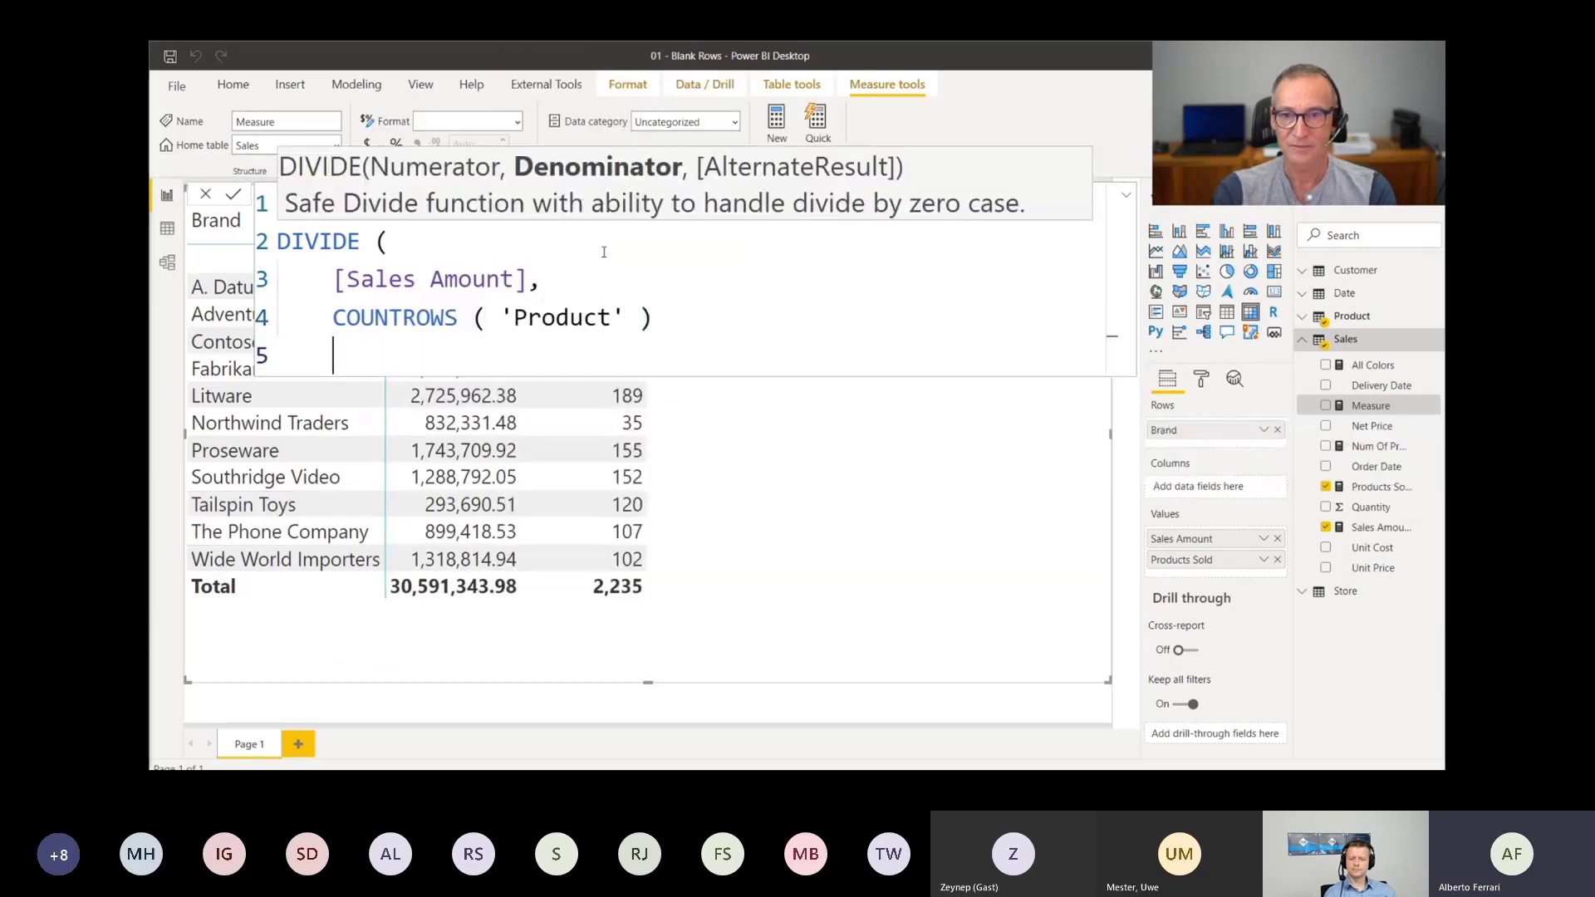
text())
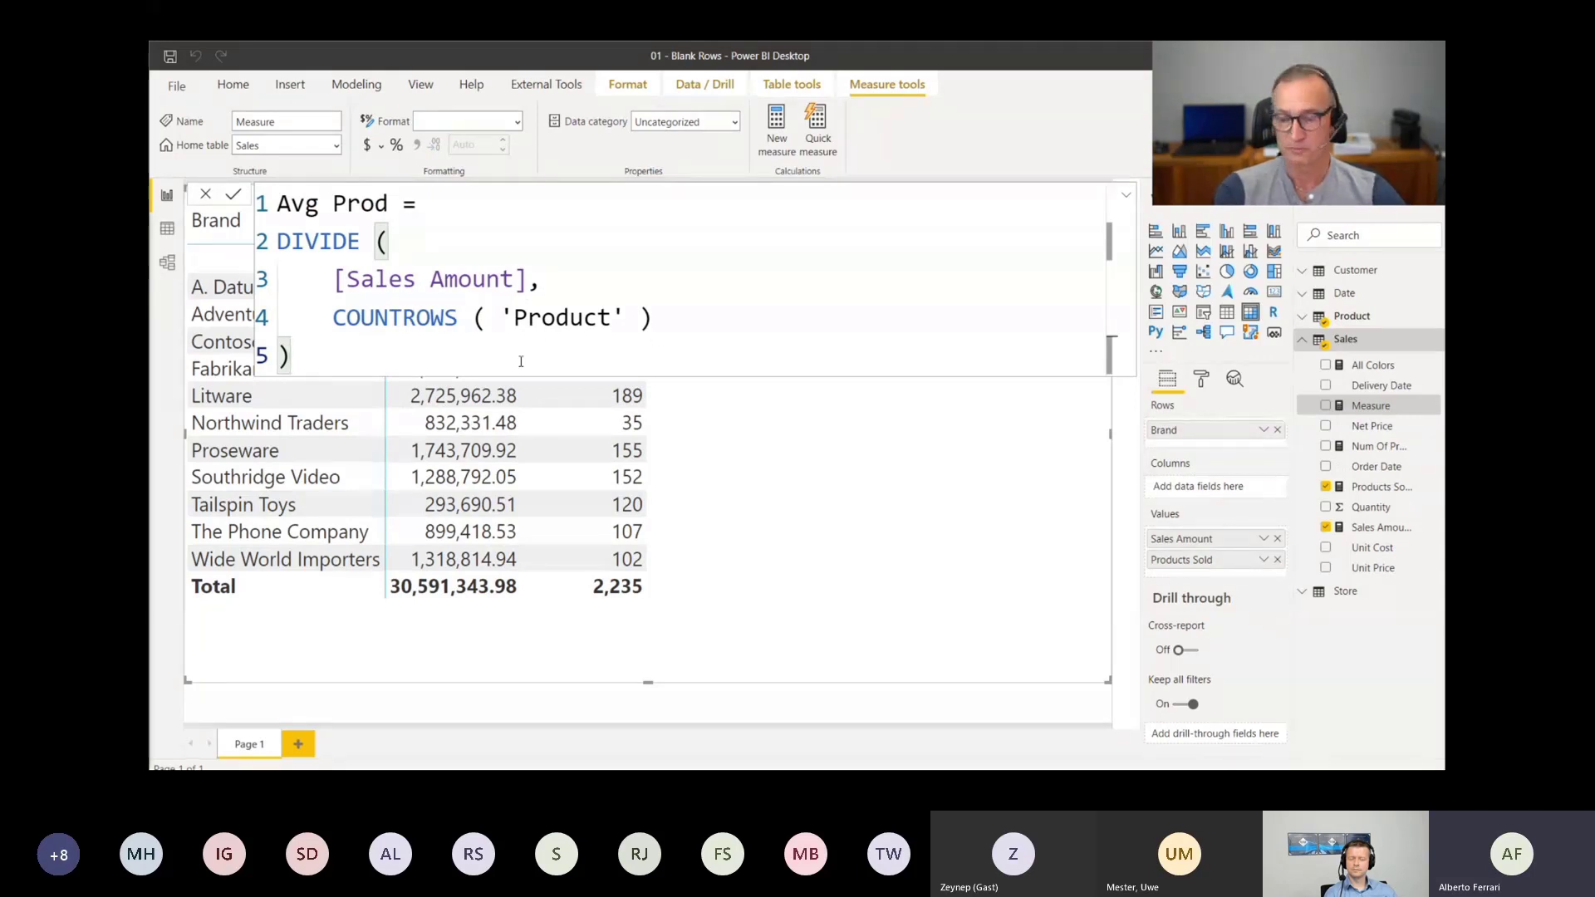
key(Return)
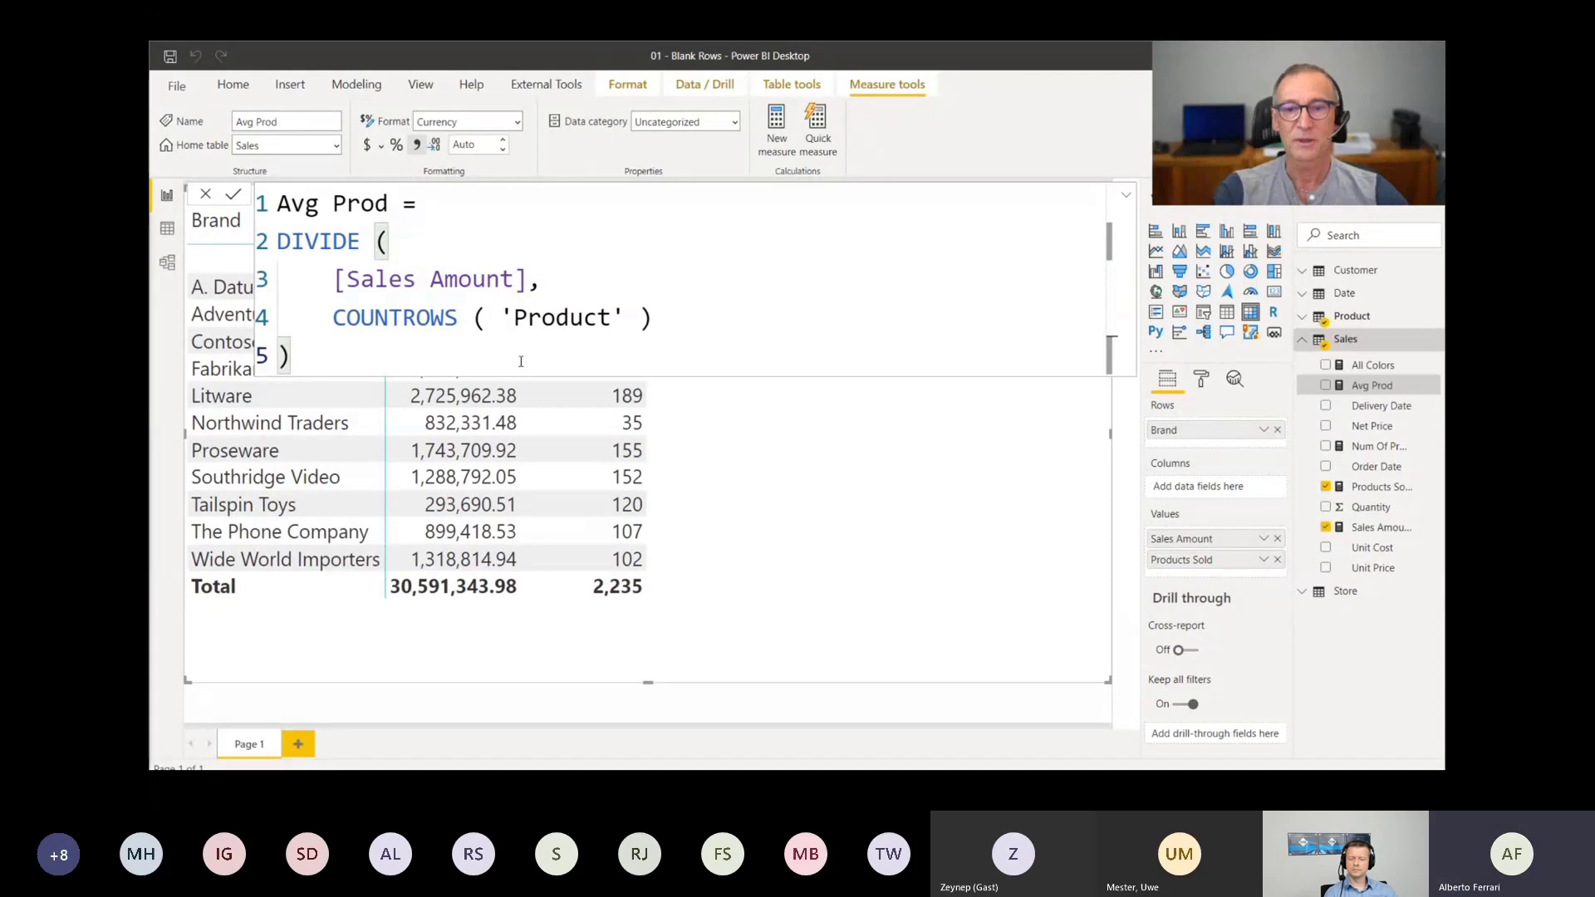
Format Avg Prod as a decimal number and add it to the Brand matrix
click(516, 123)
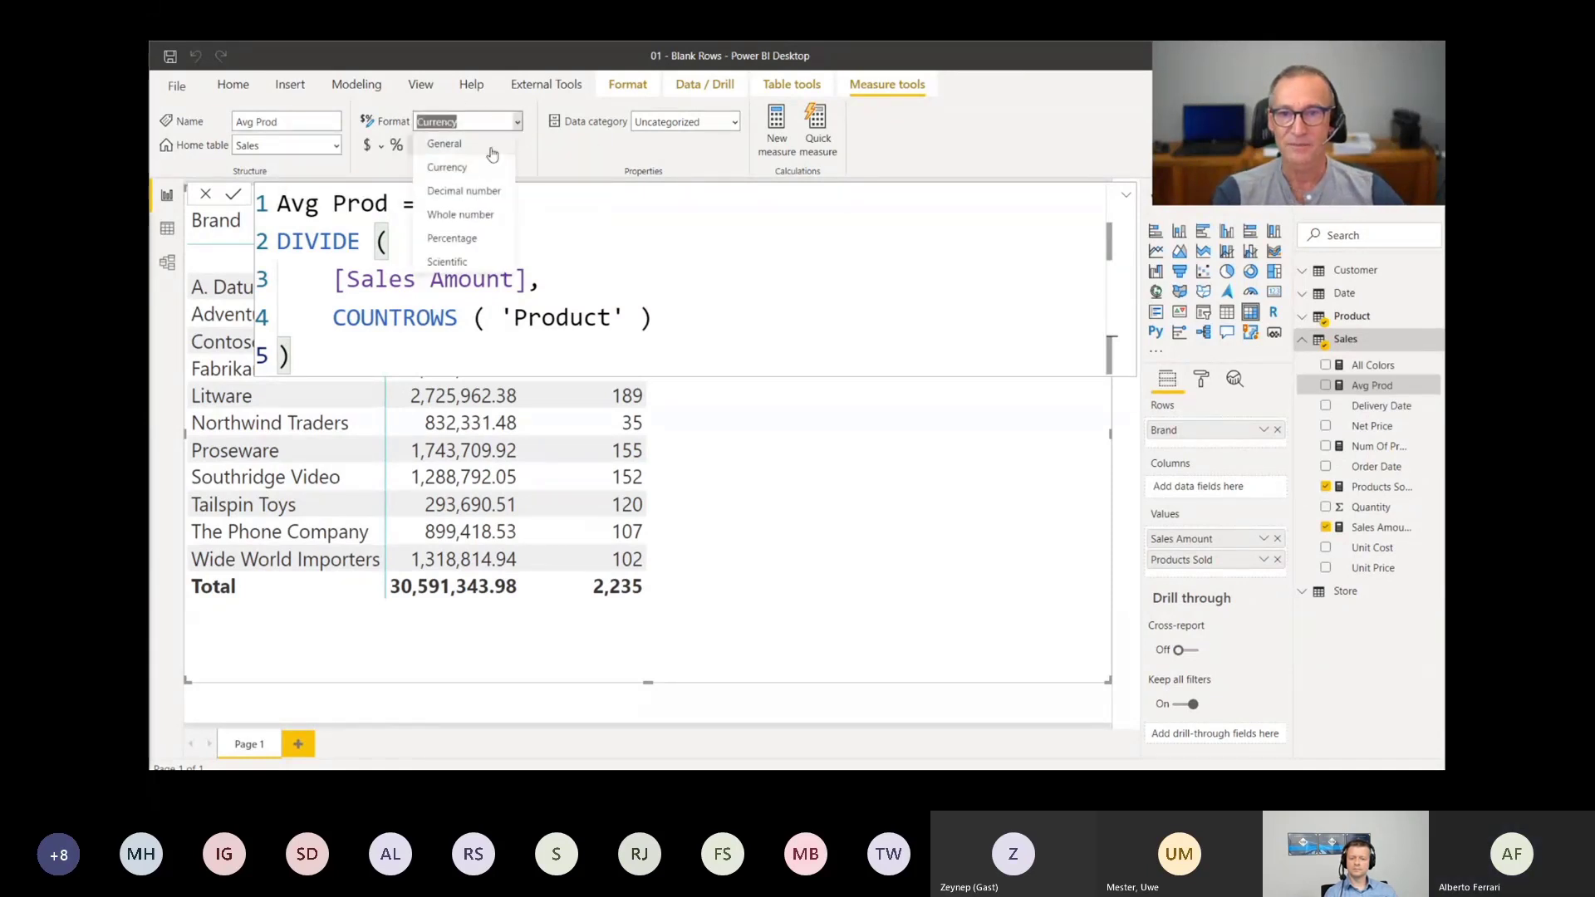
click(475, 187)
key(d)
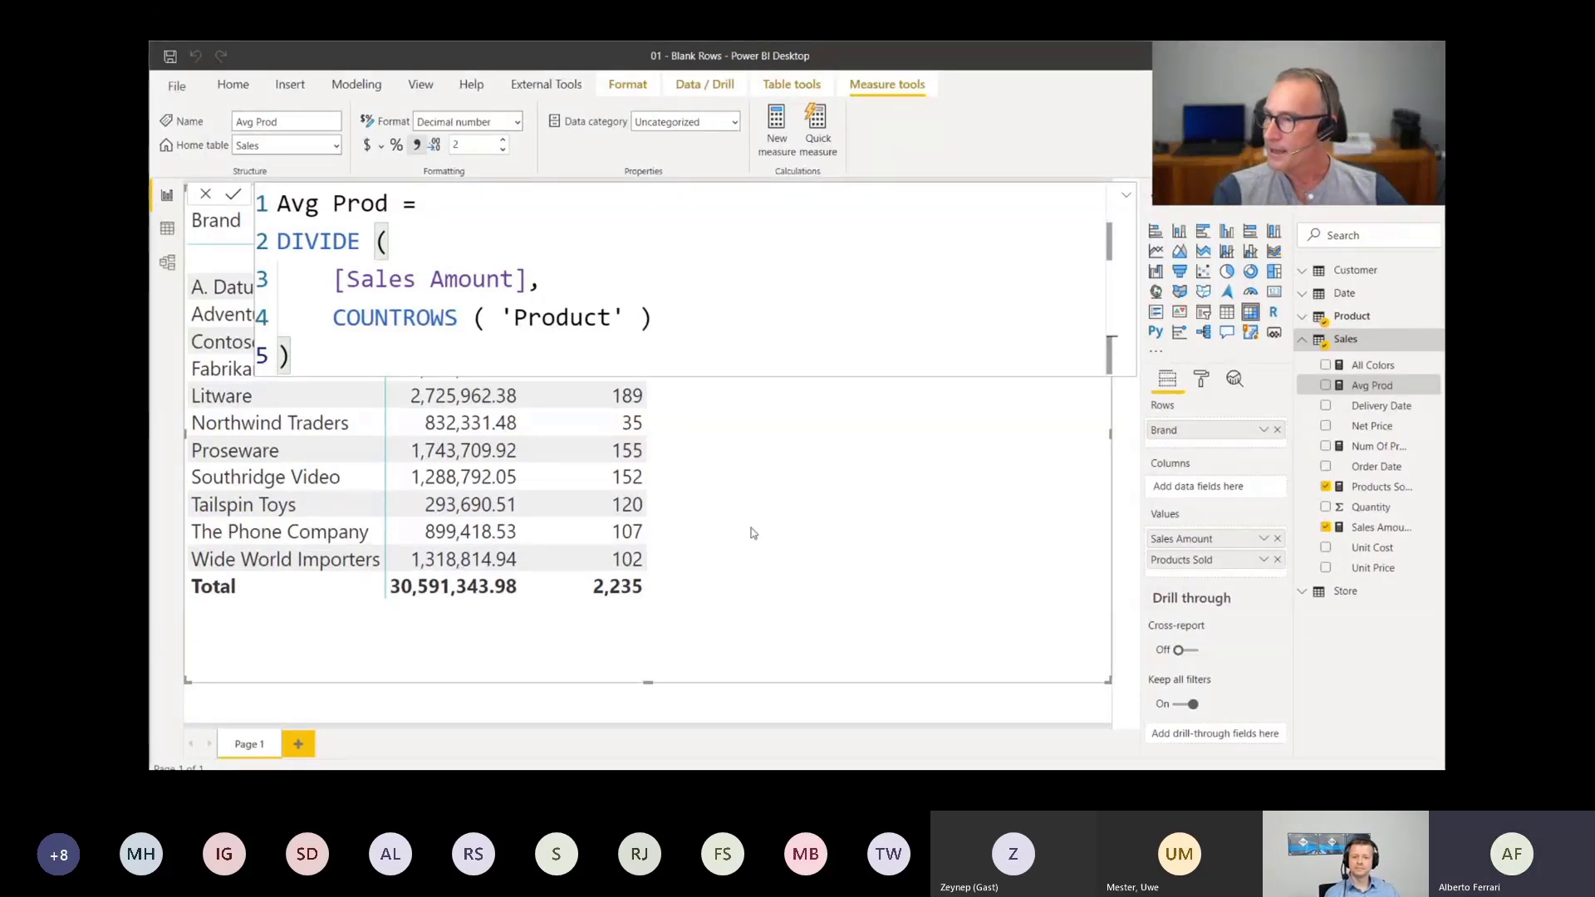
click(1336, 383)
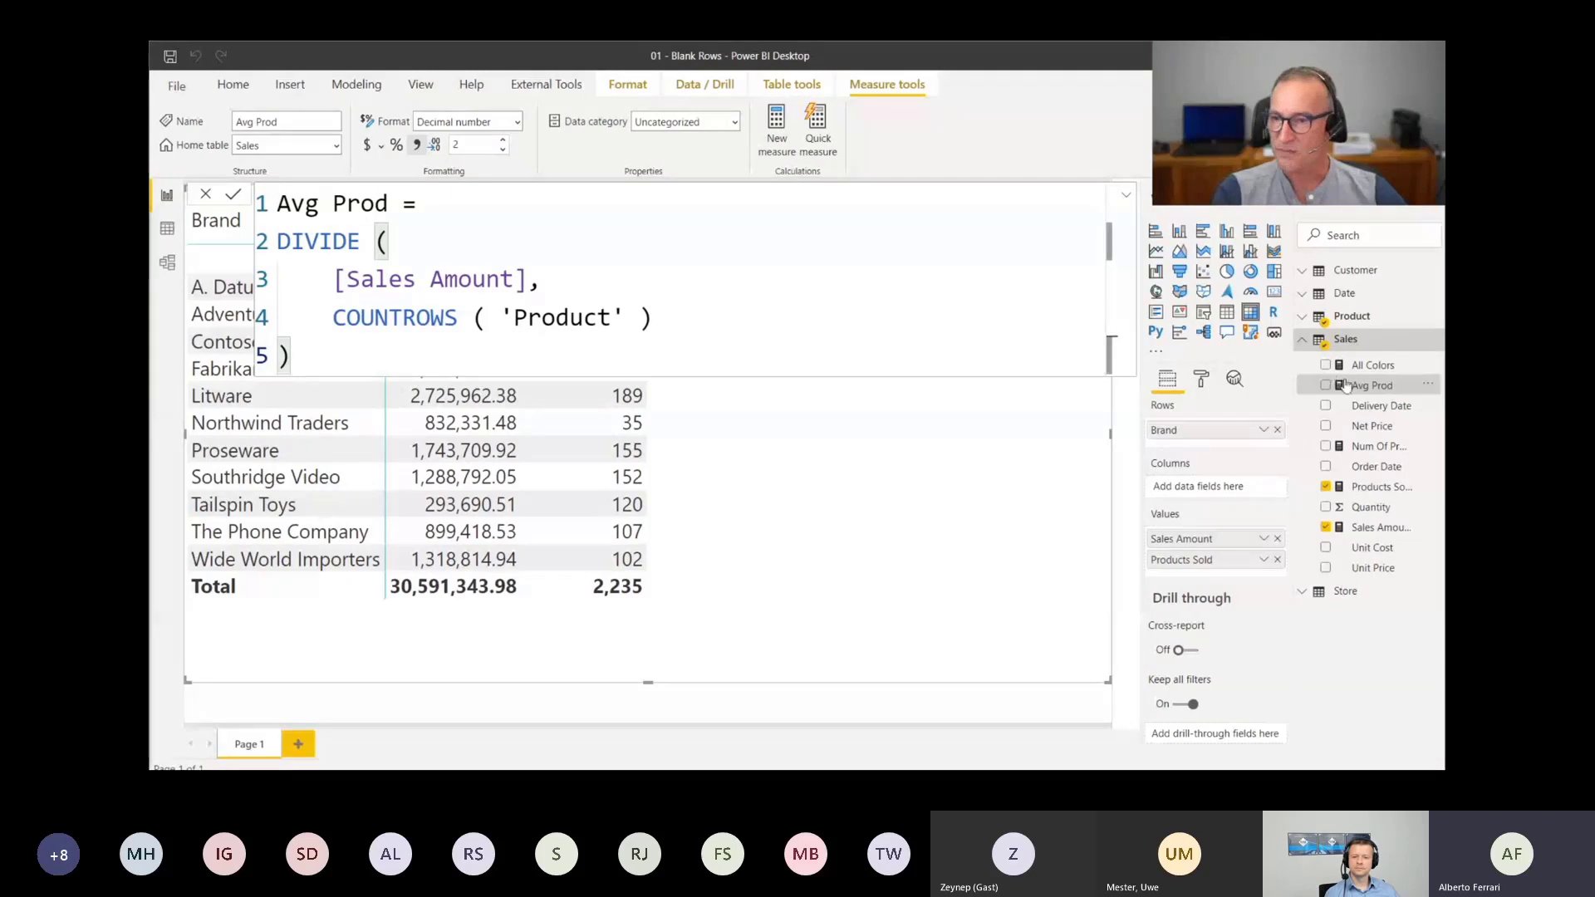
click(809, 713)
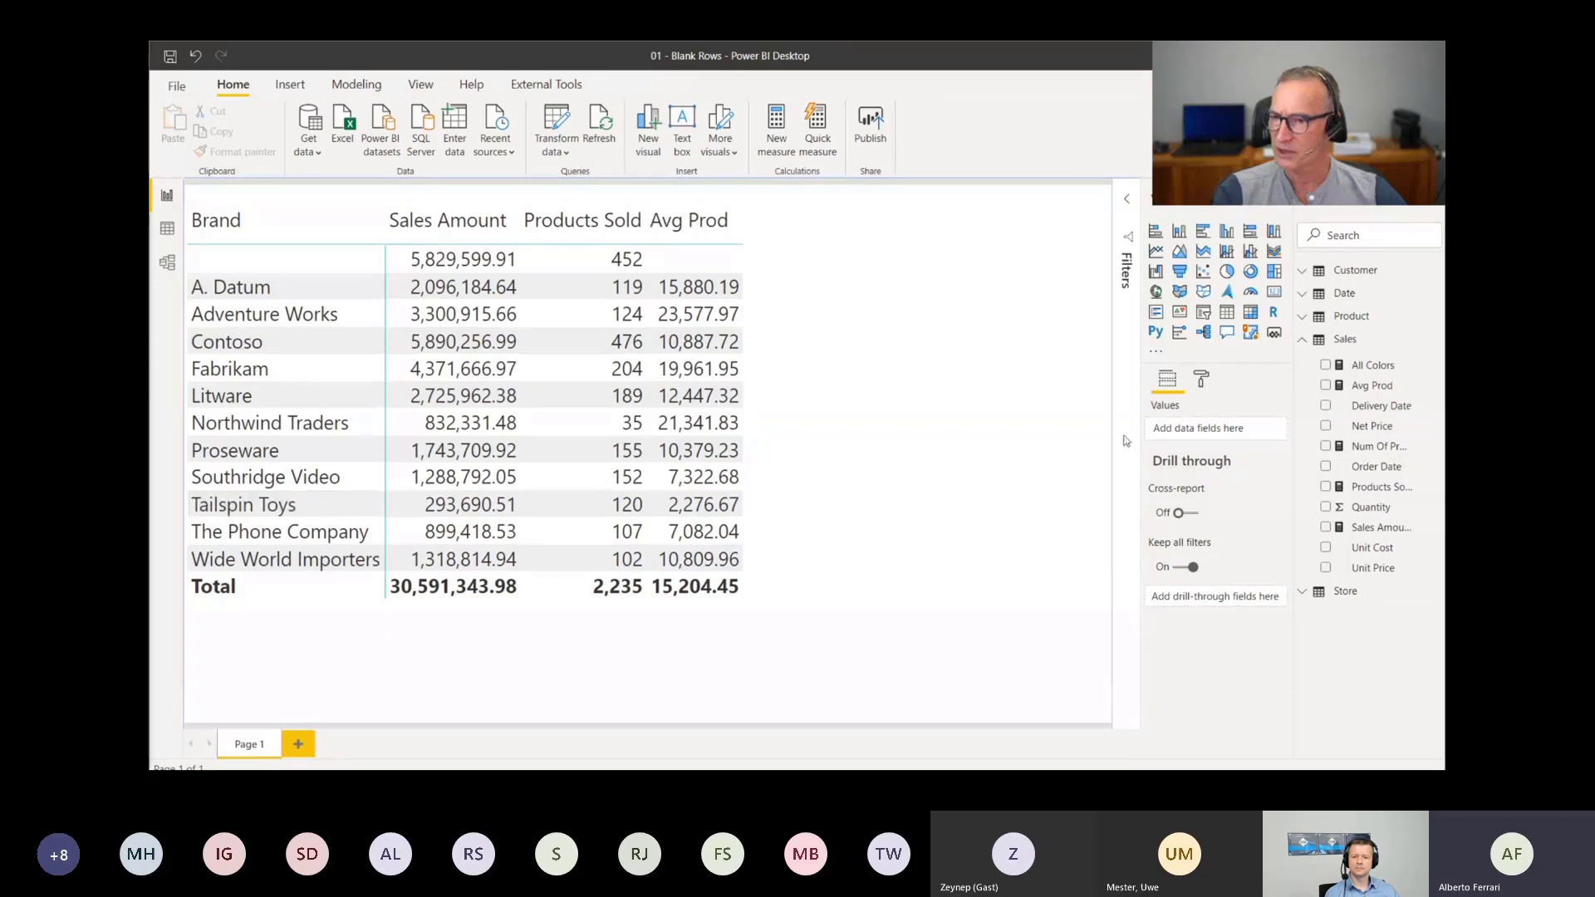
Remove Brand from the matrix rows to leave only the totals, and display the Avg Prod formula
click(1005, 437)
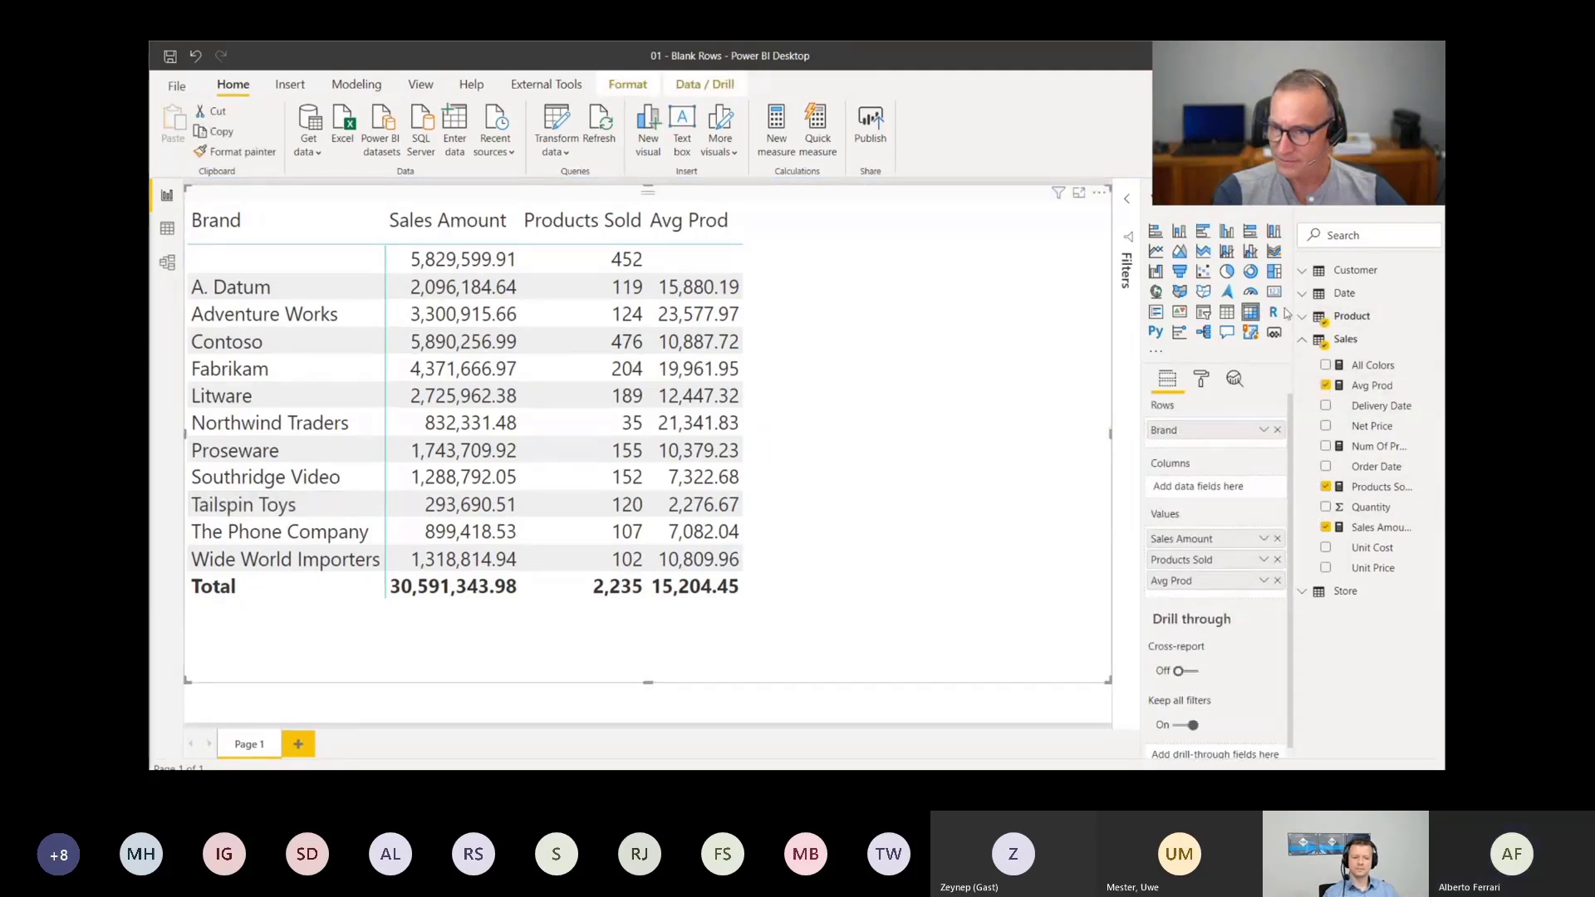
click(1312, 317)
click(1326, 363)
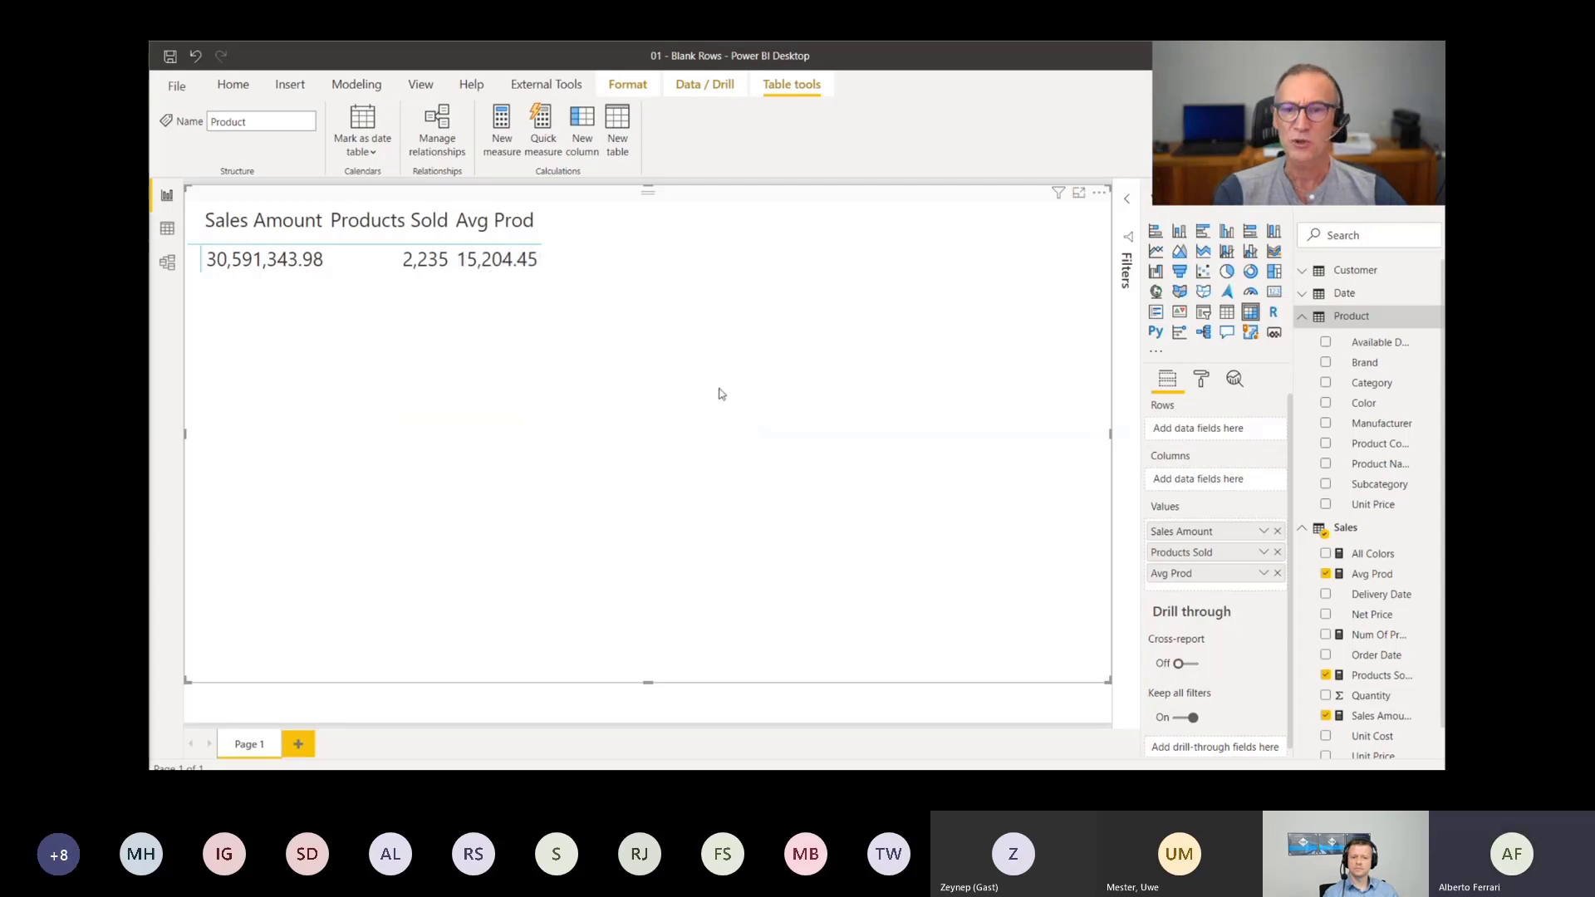
click(1362, 575)
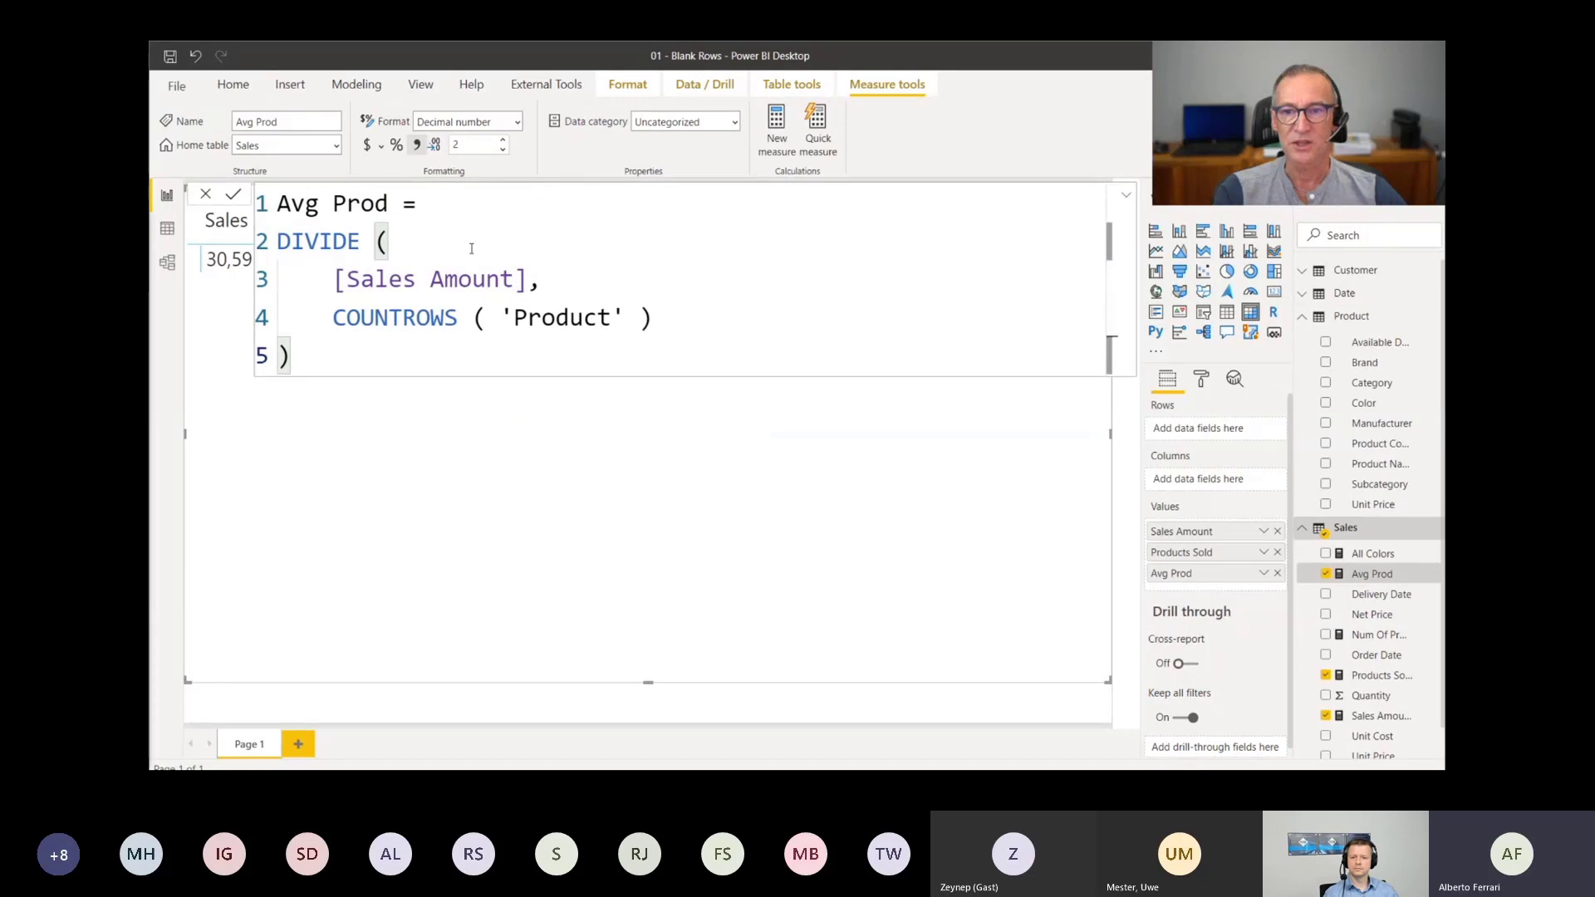
Create a new measure named Avg 2 in the Sales table and begin its expression on a second line
right_click(1385, 532)
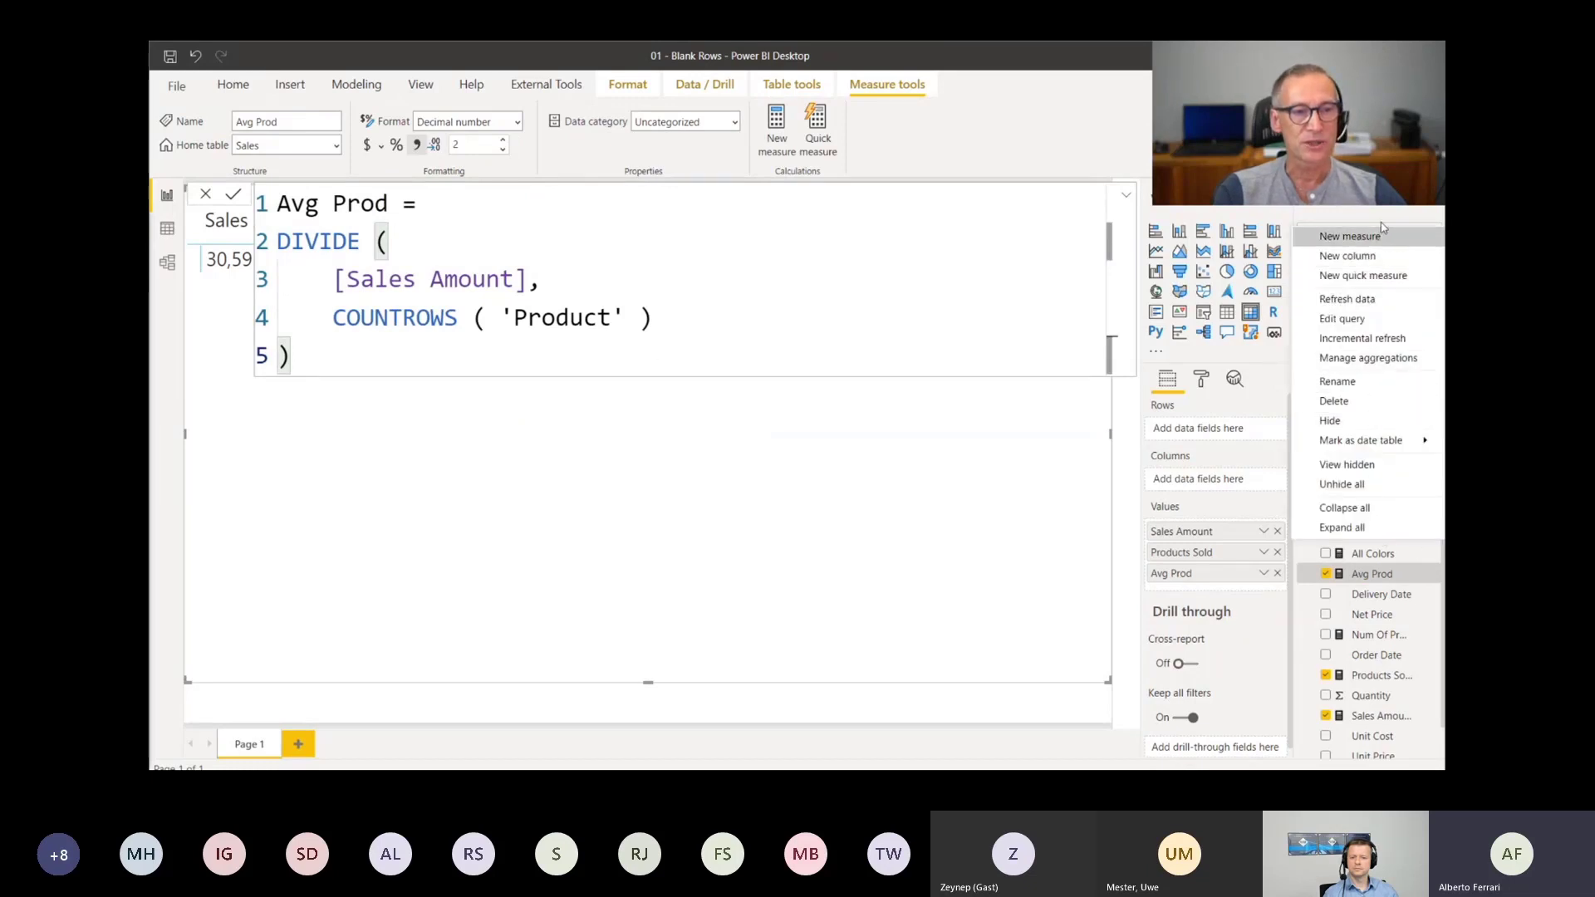
click(1362, 239)
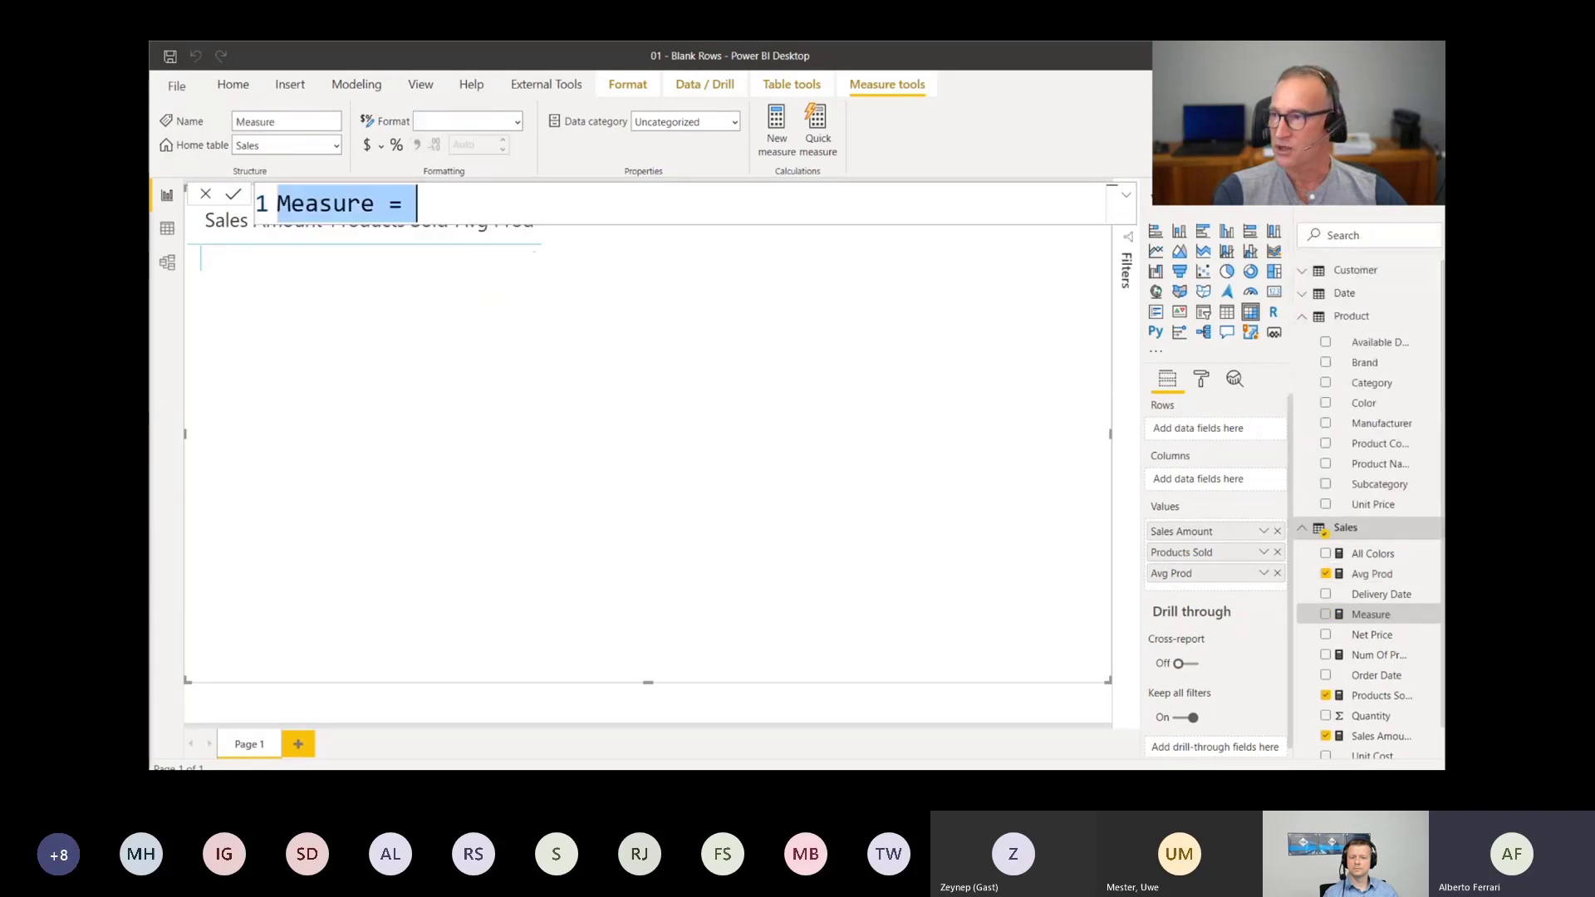
text(Avg 2 ))
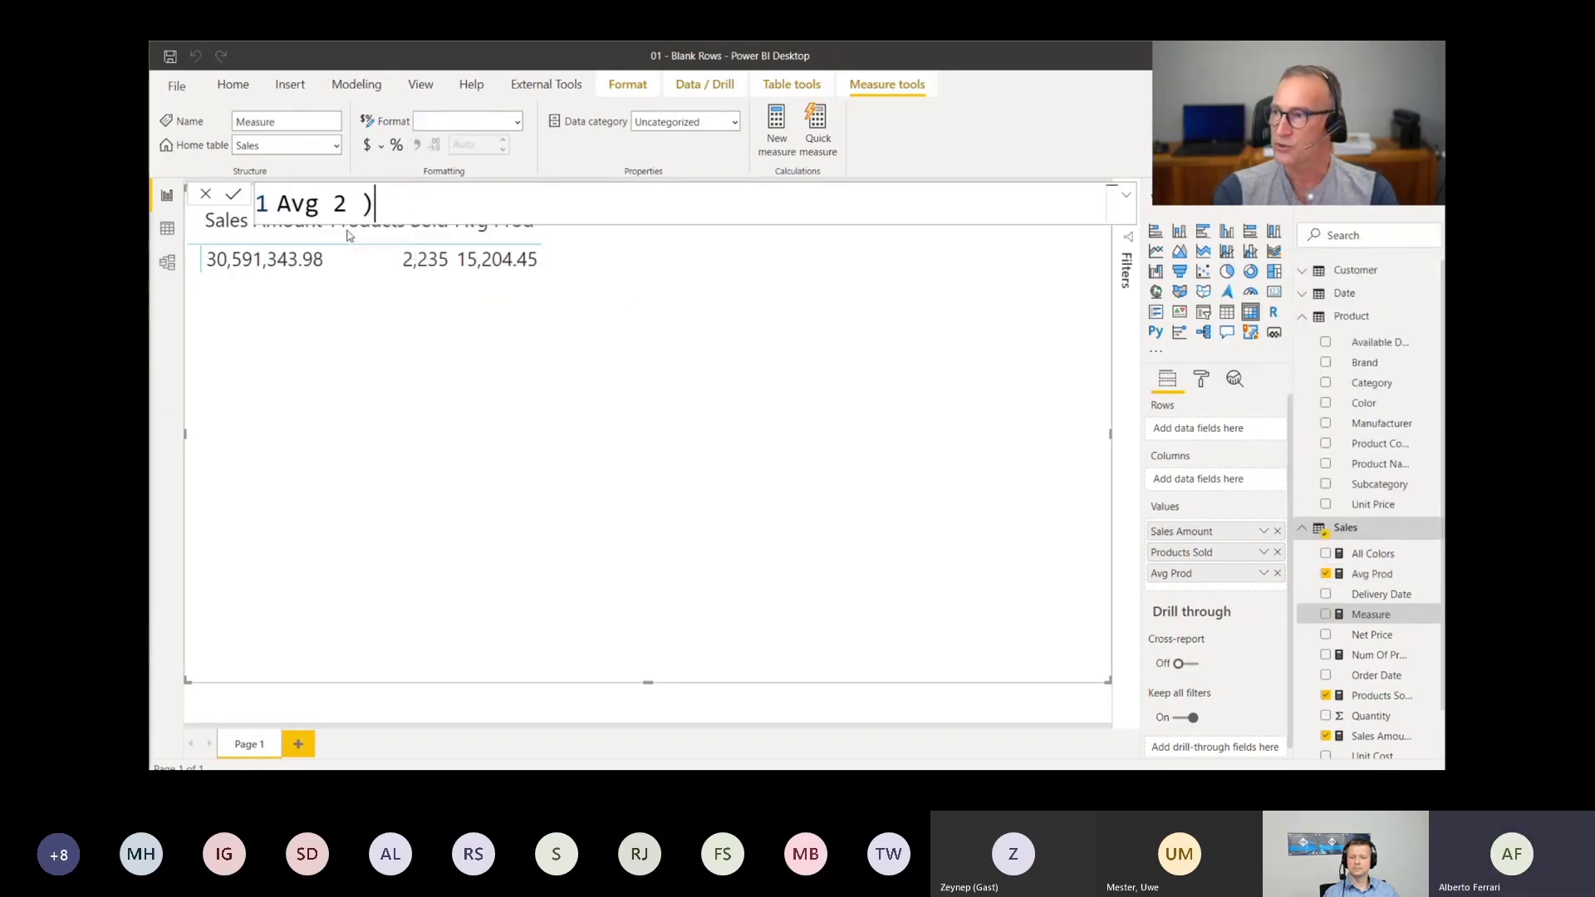
key(BackSpace)
text(=)
key(Return)
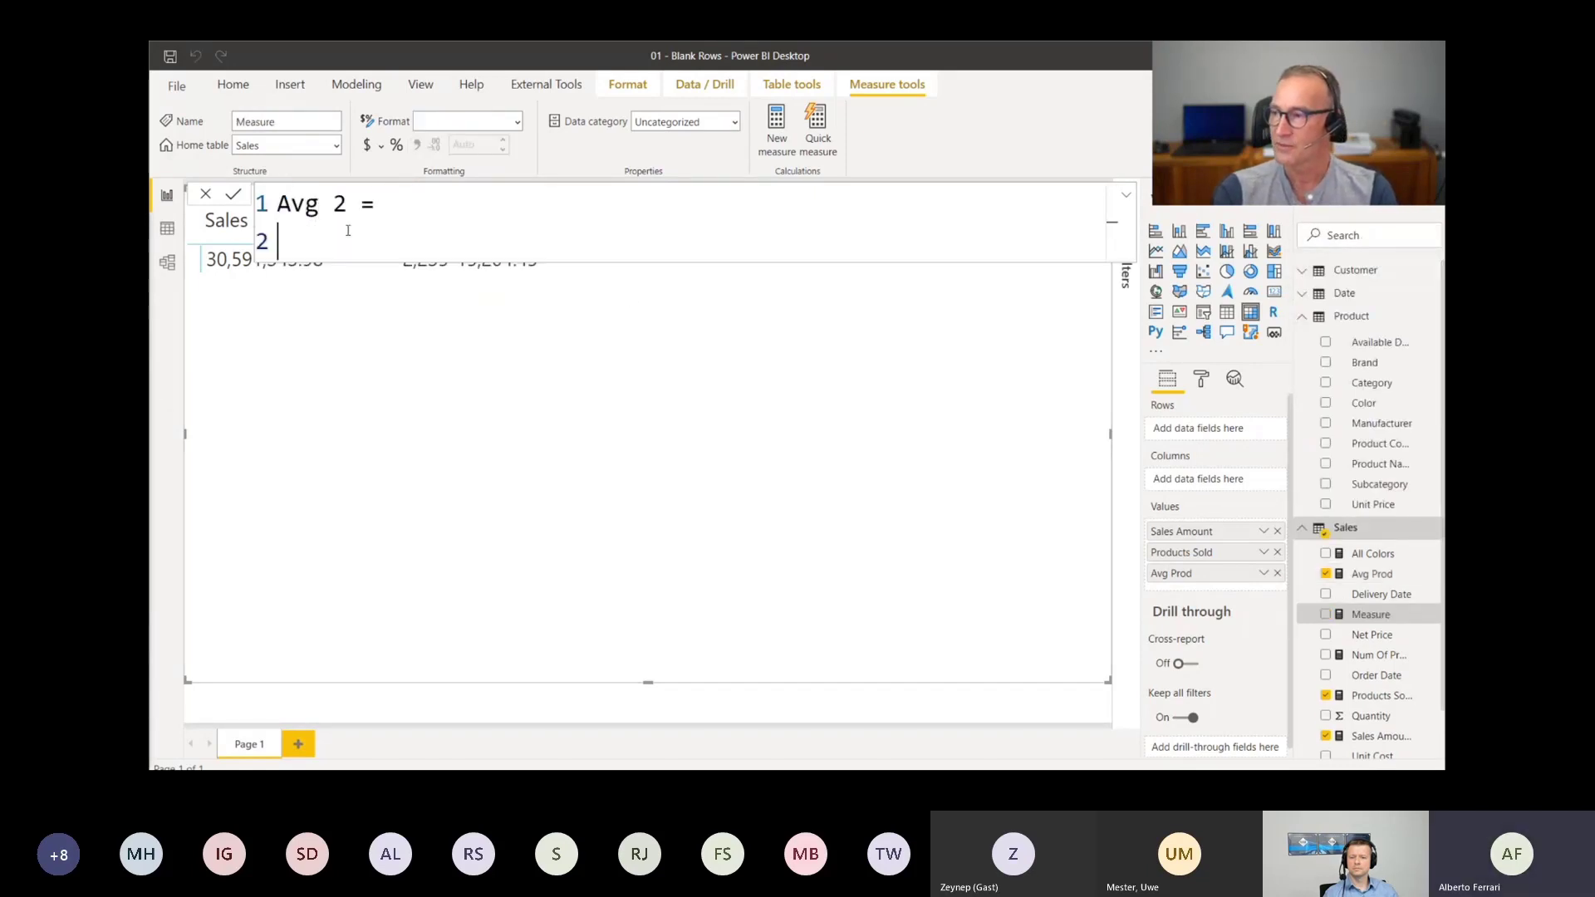
Start the Avg 2 expression with AVERAGEX, giving 'Product' as the table argument on its own line
text(A)
text(C)
key(BackSpace)
text(VE)
key(Down)
key(Down)
key(Tab)
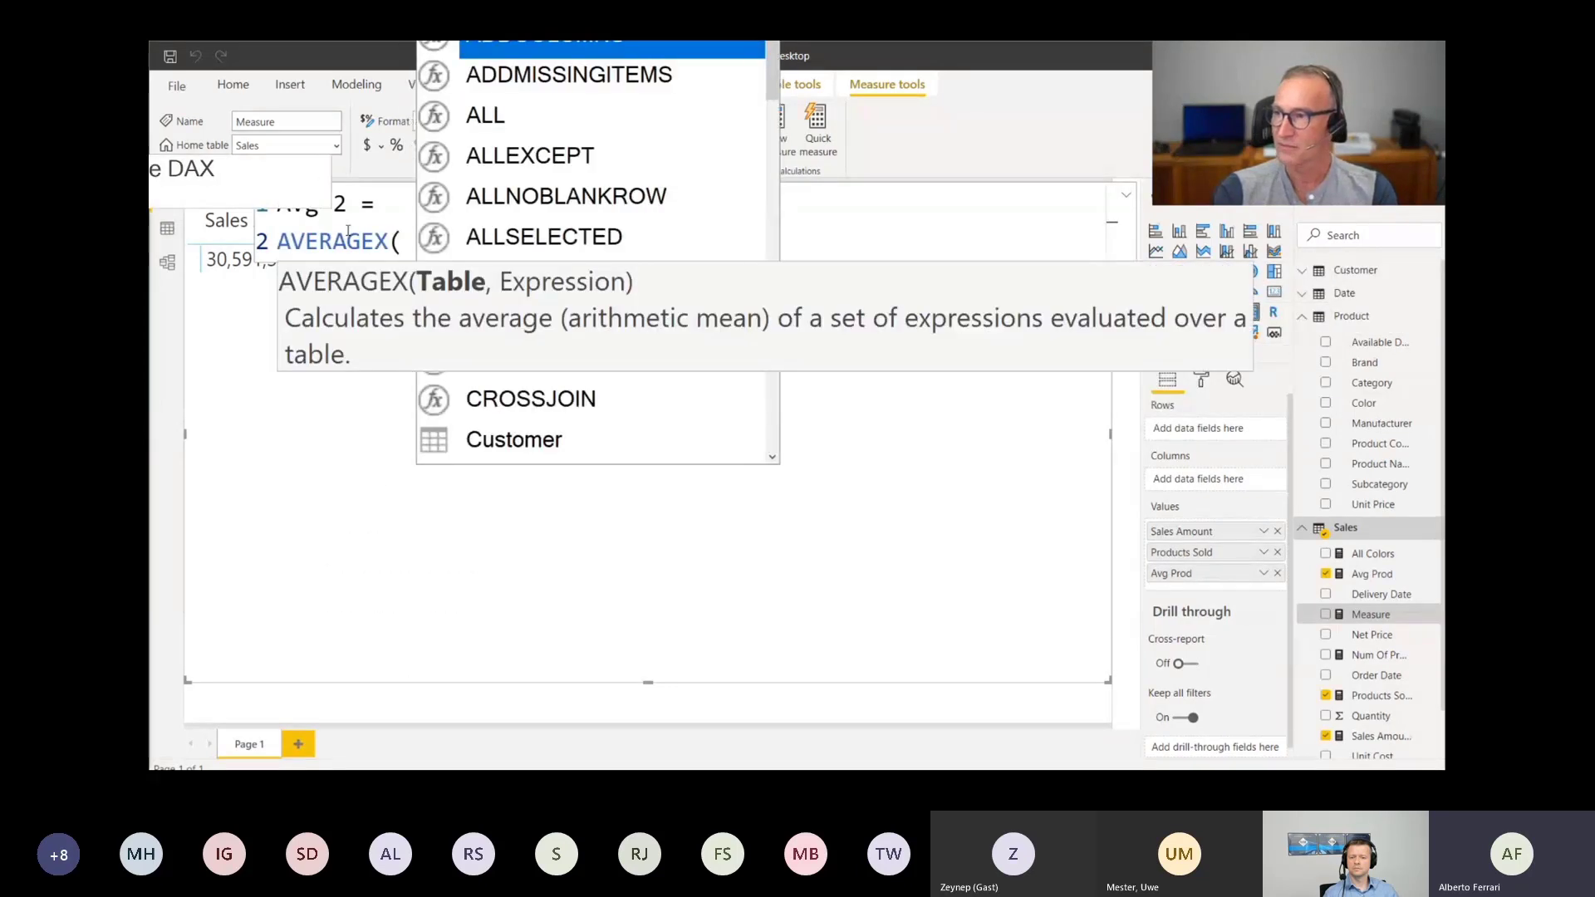
key(shift+Return)
text(Pro)
key(Tab)
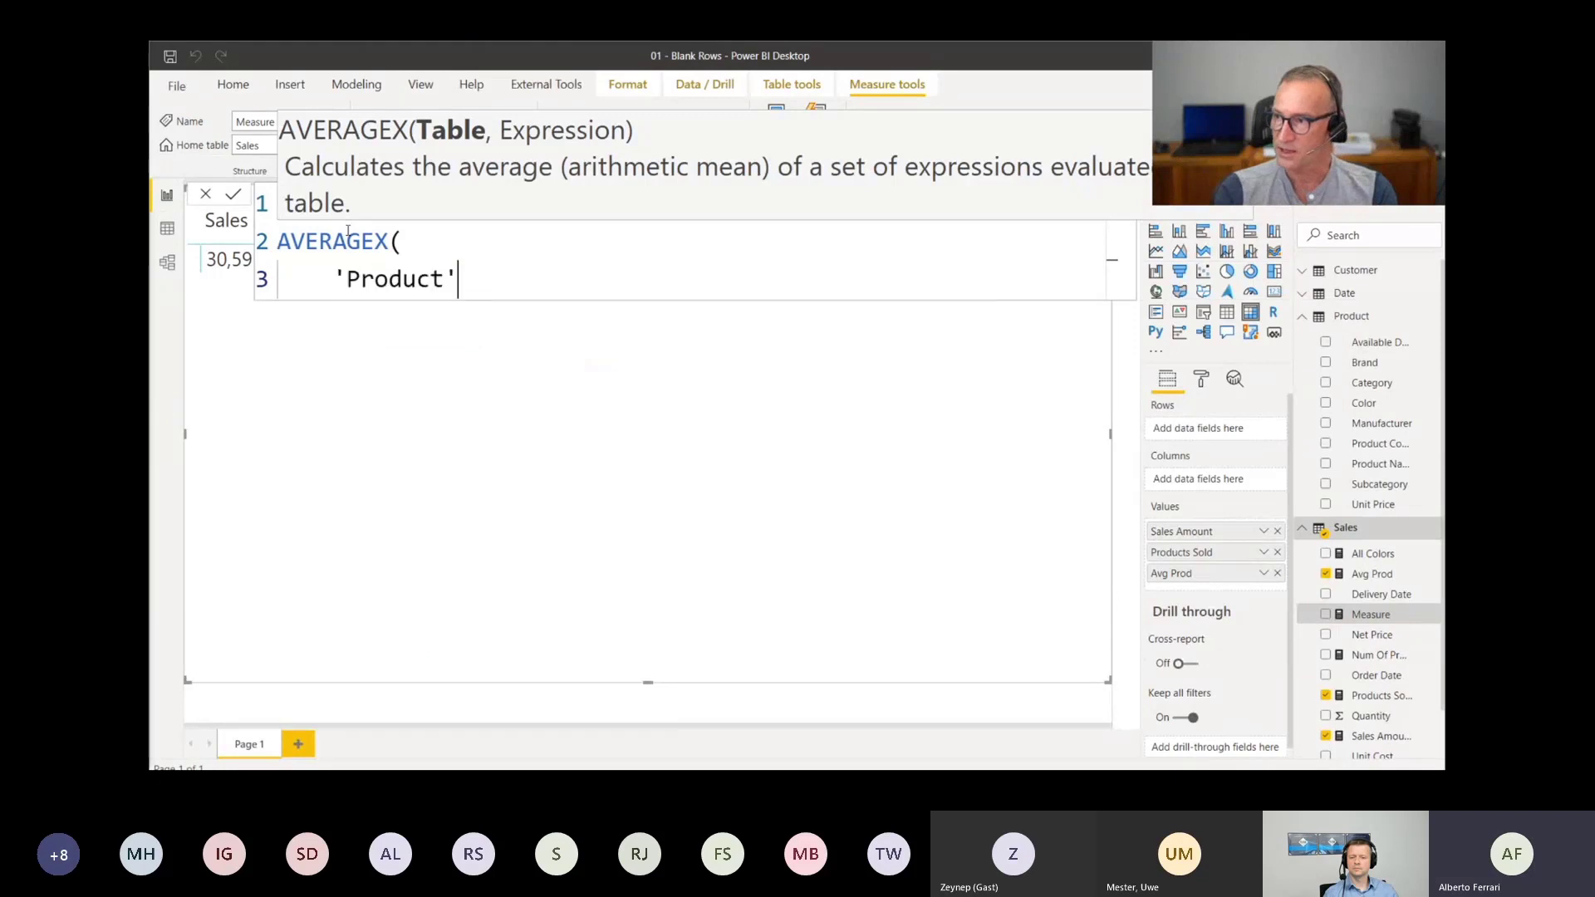
Add [Sales Amount] as the AVERAGEX expression on a new line, close the function, and commit Avg 2
text(,)
key(shift+Return)
text([S)
key(Tab)
key(shift+Return)
text())
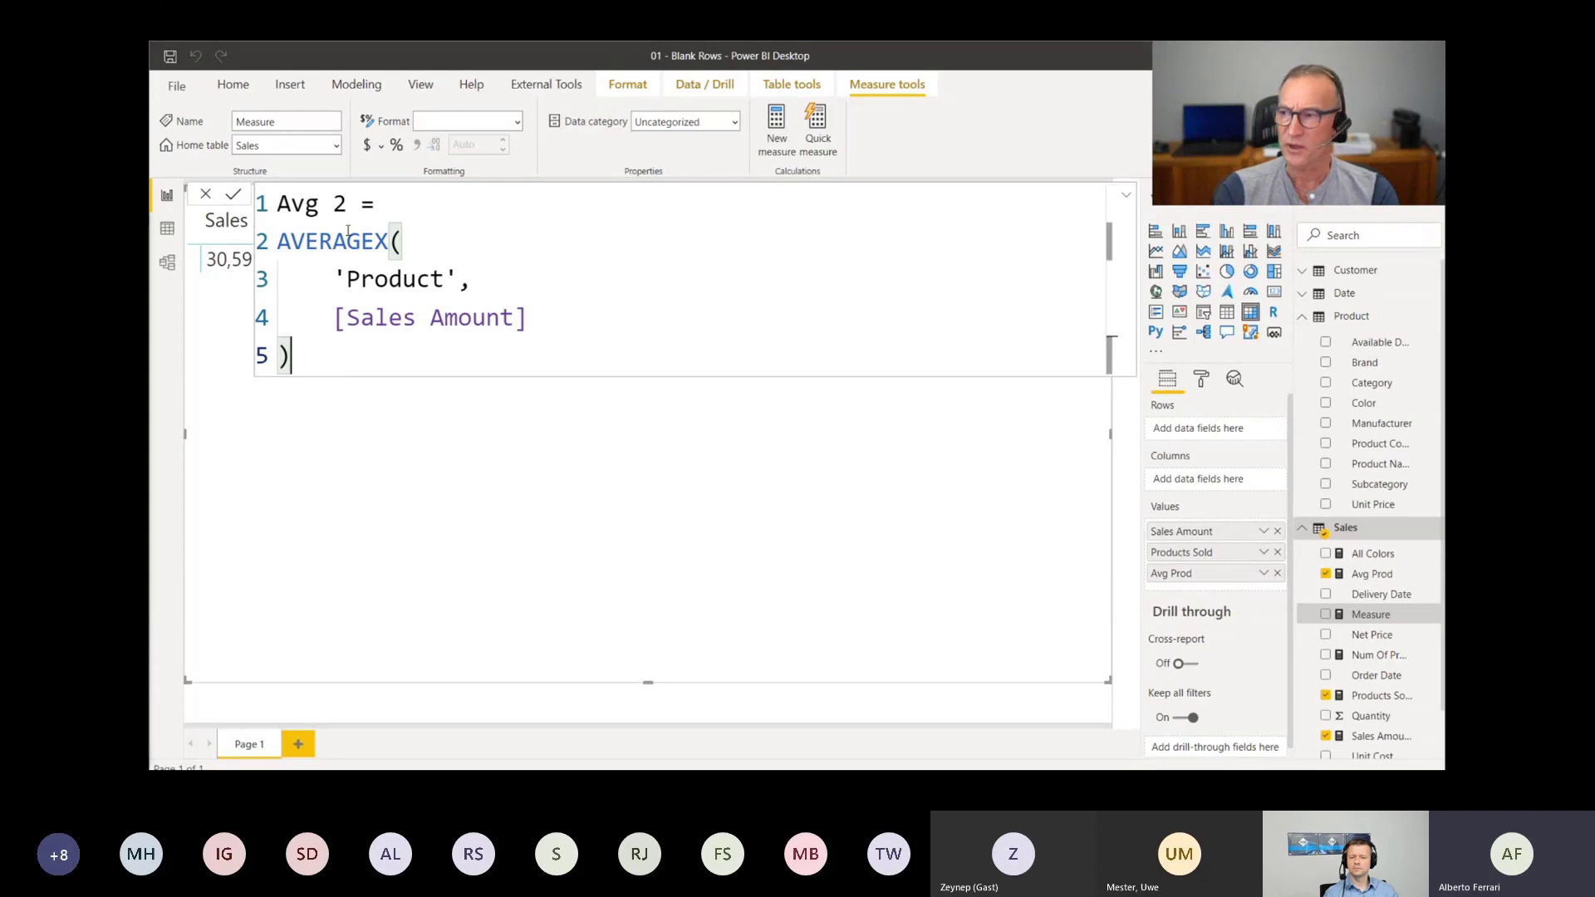
key(Return)
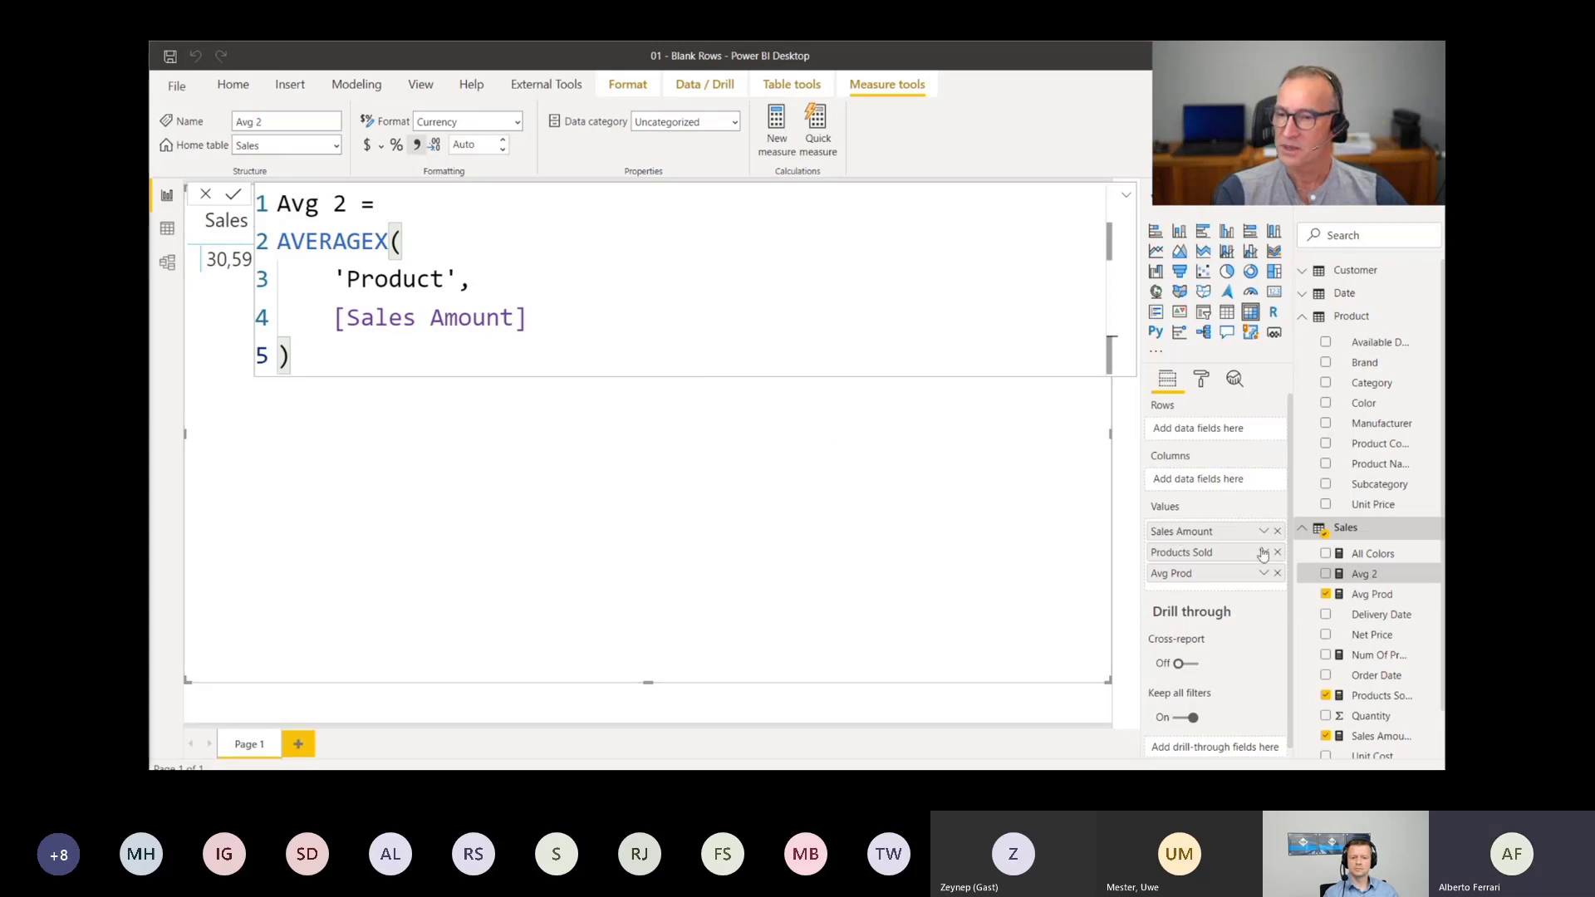
Add Avg 2 to the matrix and format both Avg Prod and Avg 2 as decimal numbers
drag(1374, 574, 911, 433)
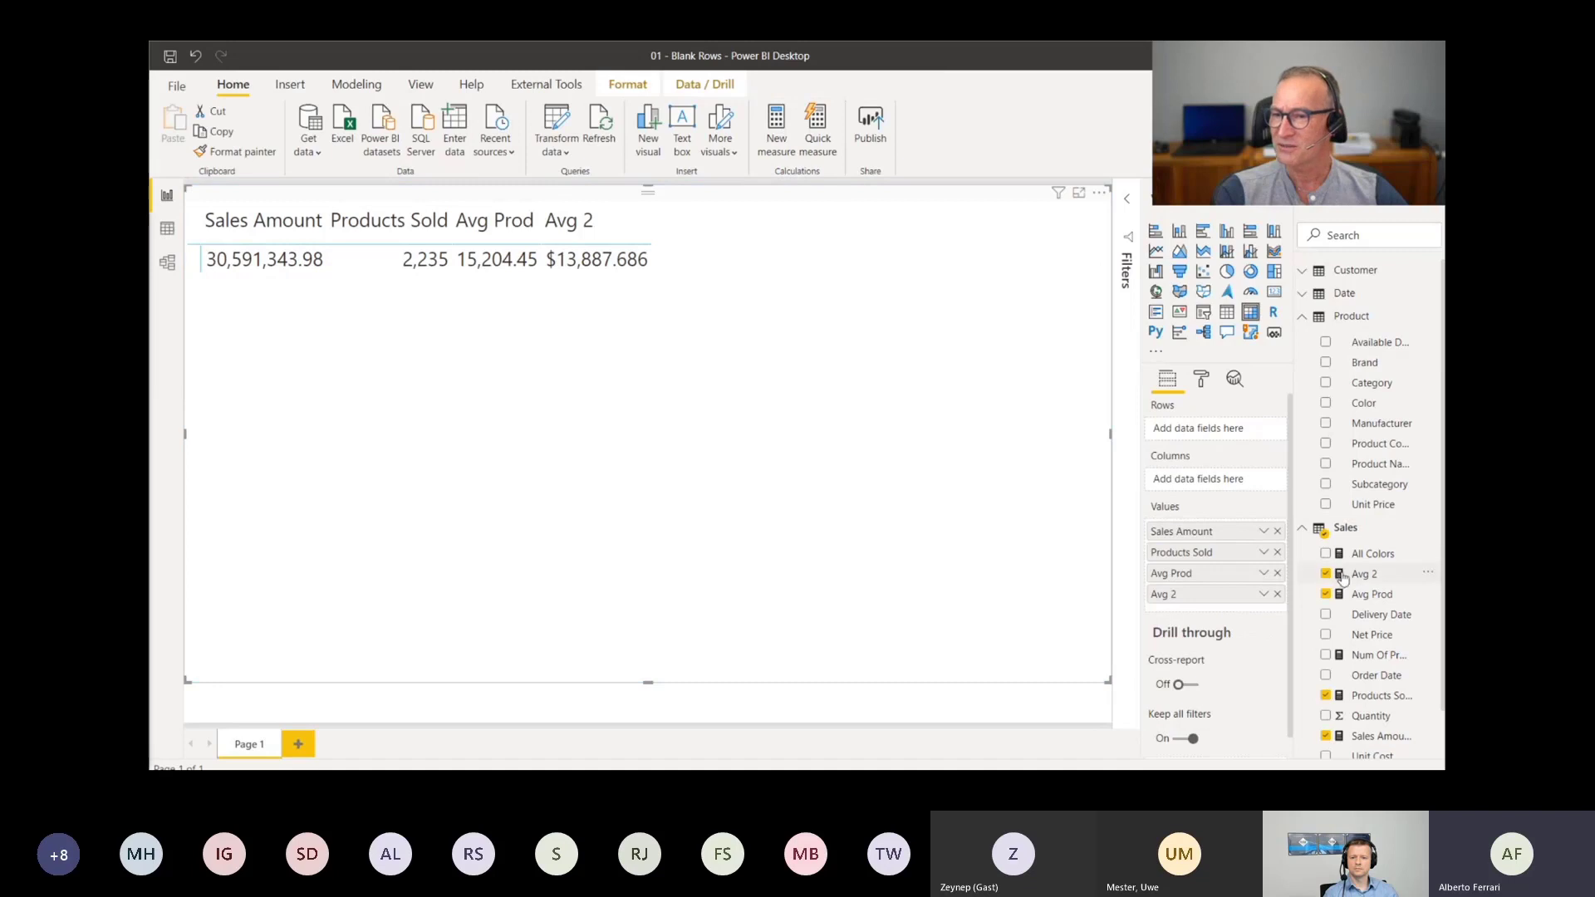
click(1369, 594)
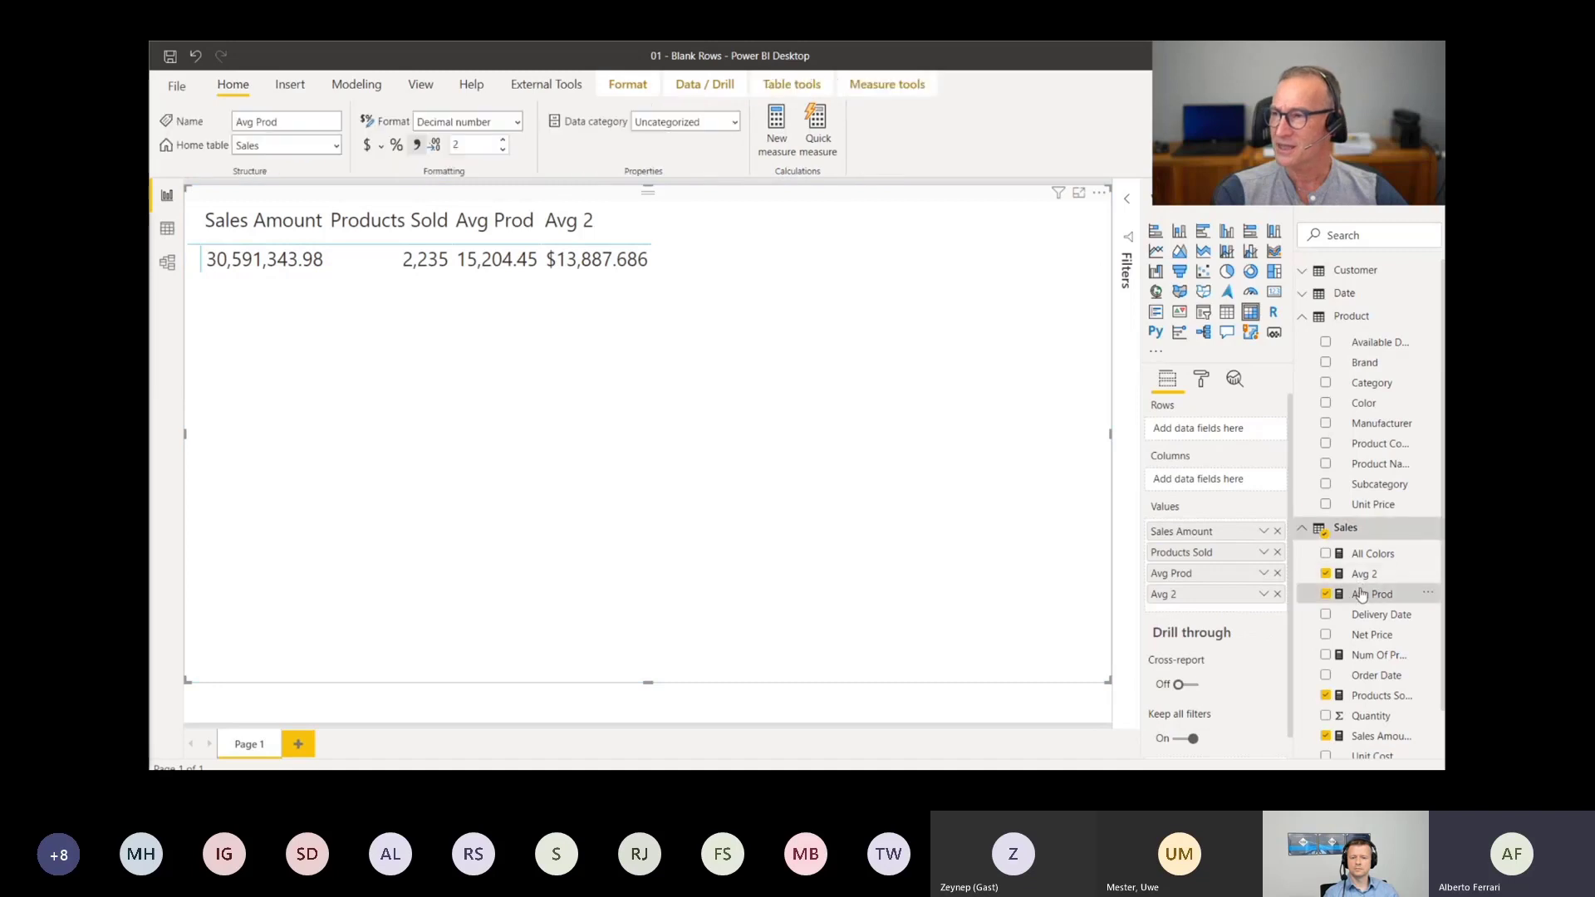
click(513, 122)
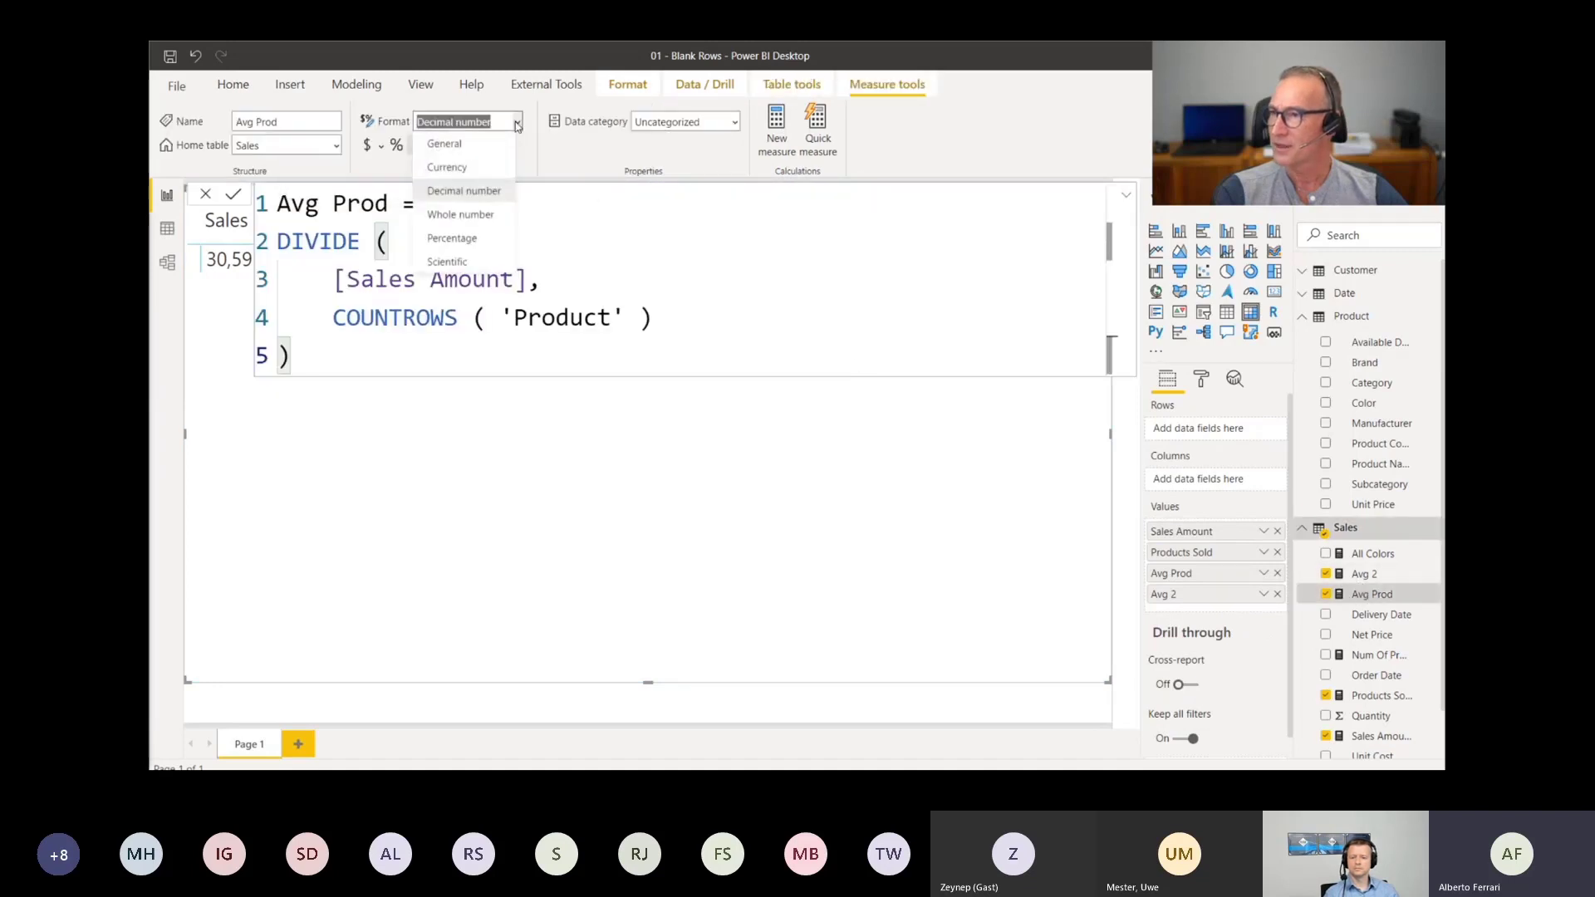
click(480, 190)
click(1395, 575)
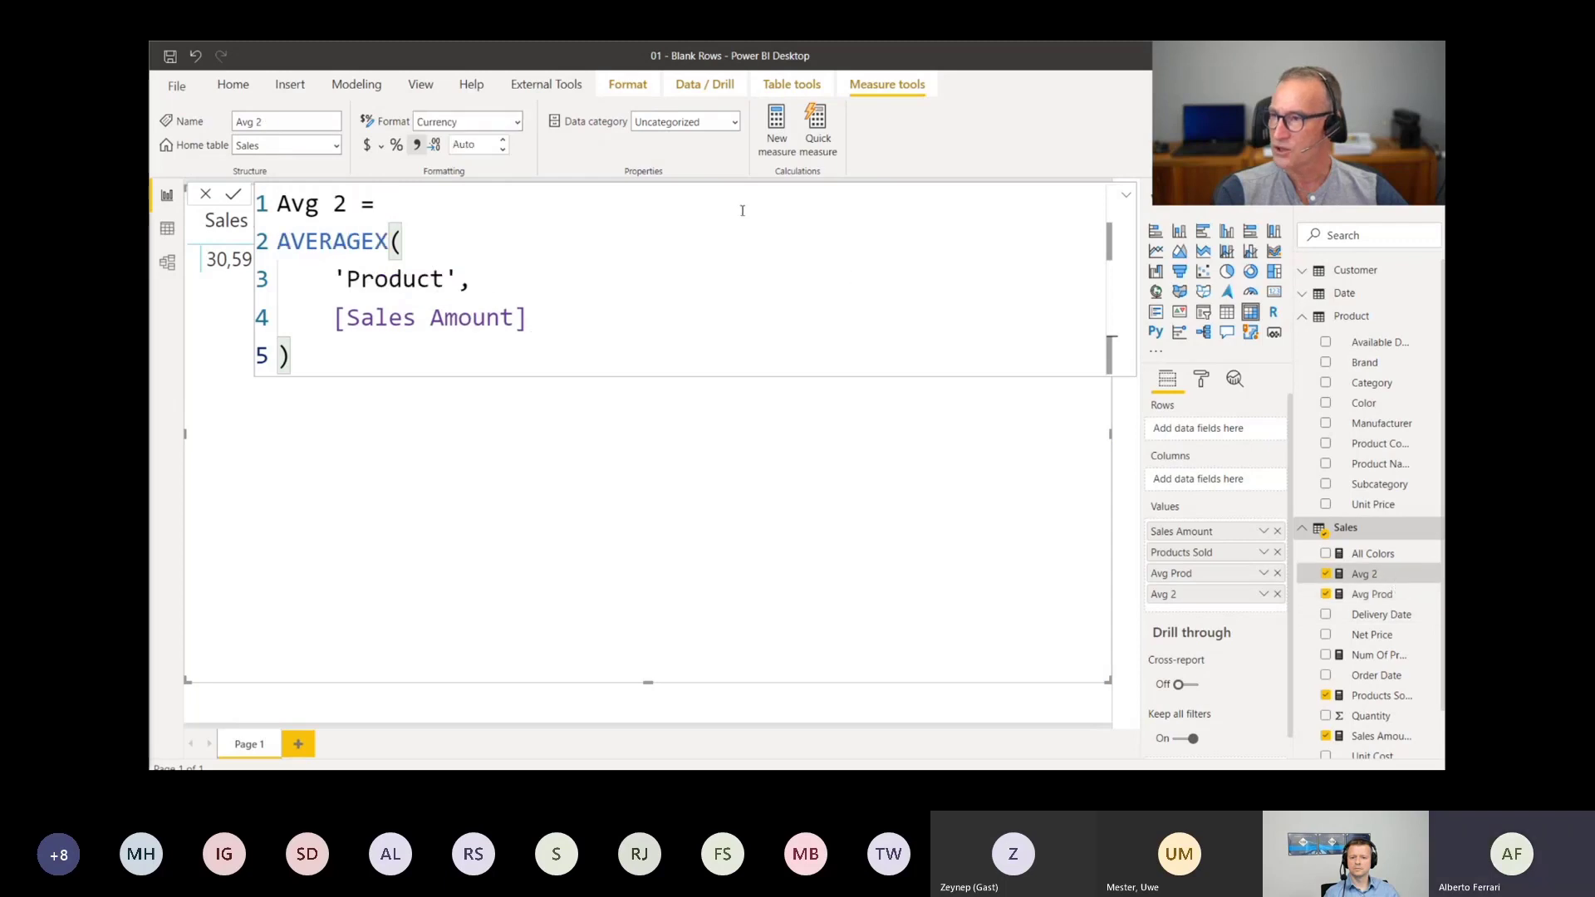
click(481, 122)
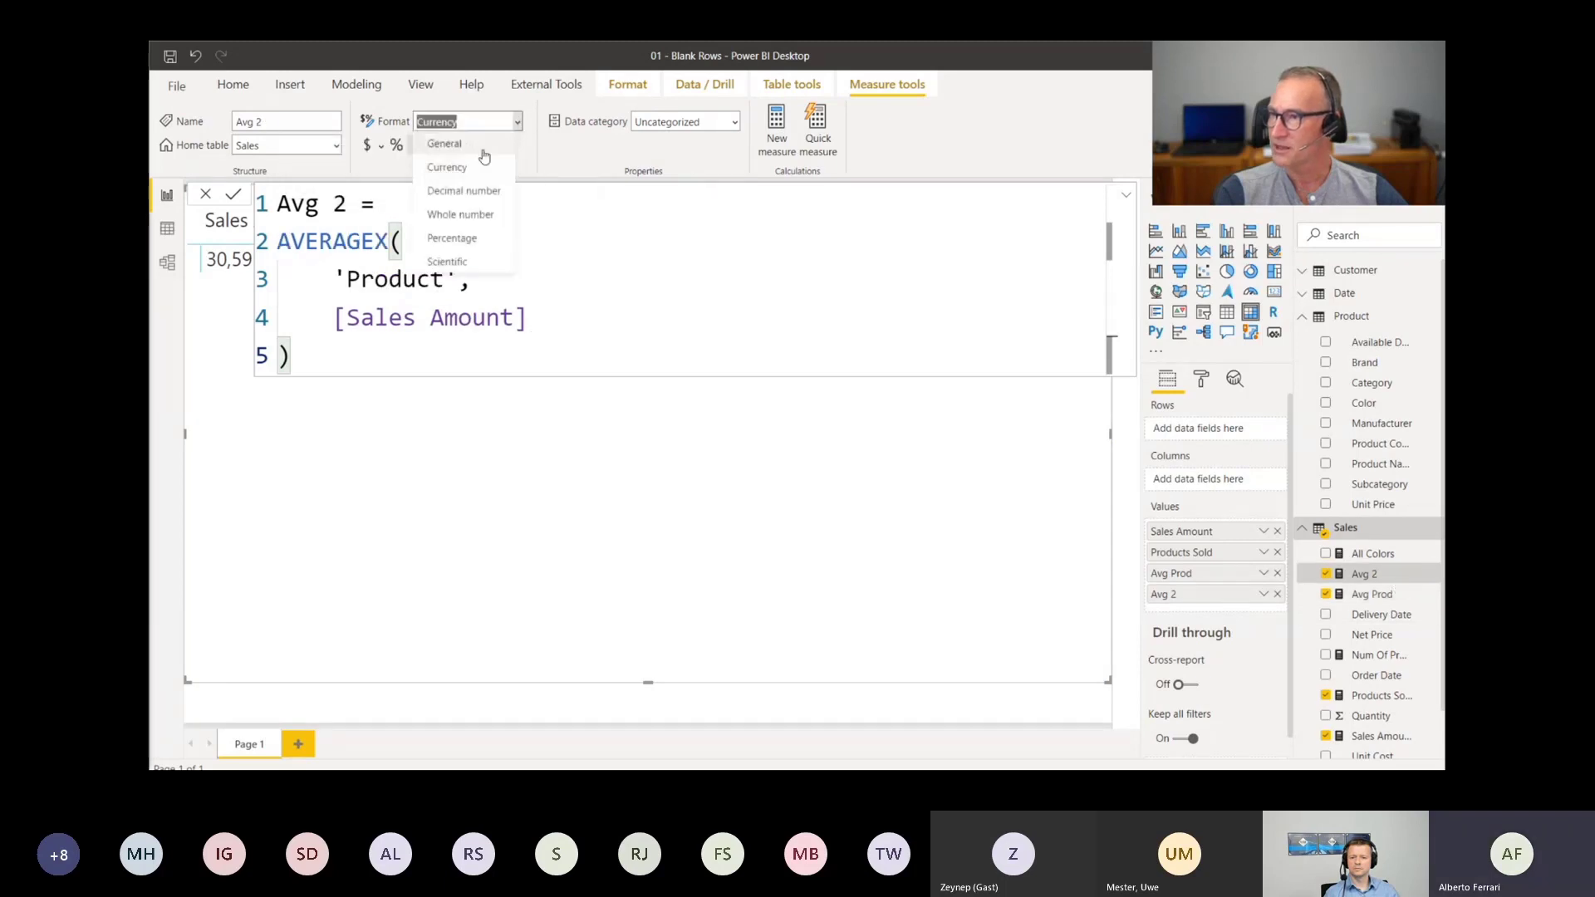
click(476, 196)
Move the matrix below the expanded formula area and put Brand back on its rows
drag(648, 683, 664, 615)
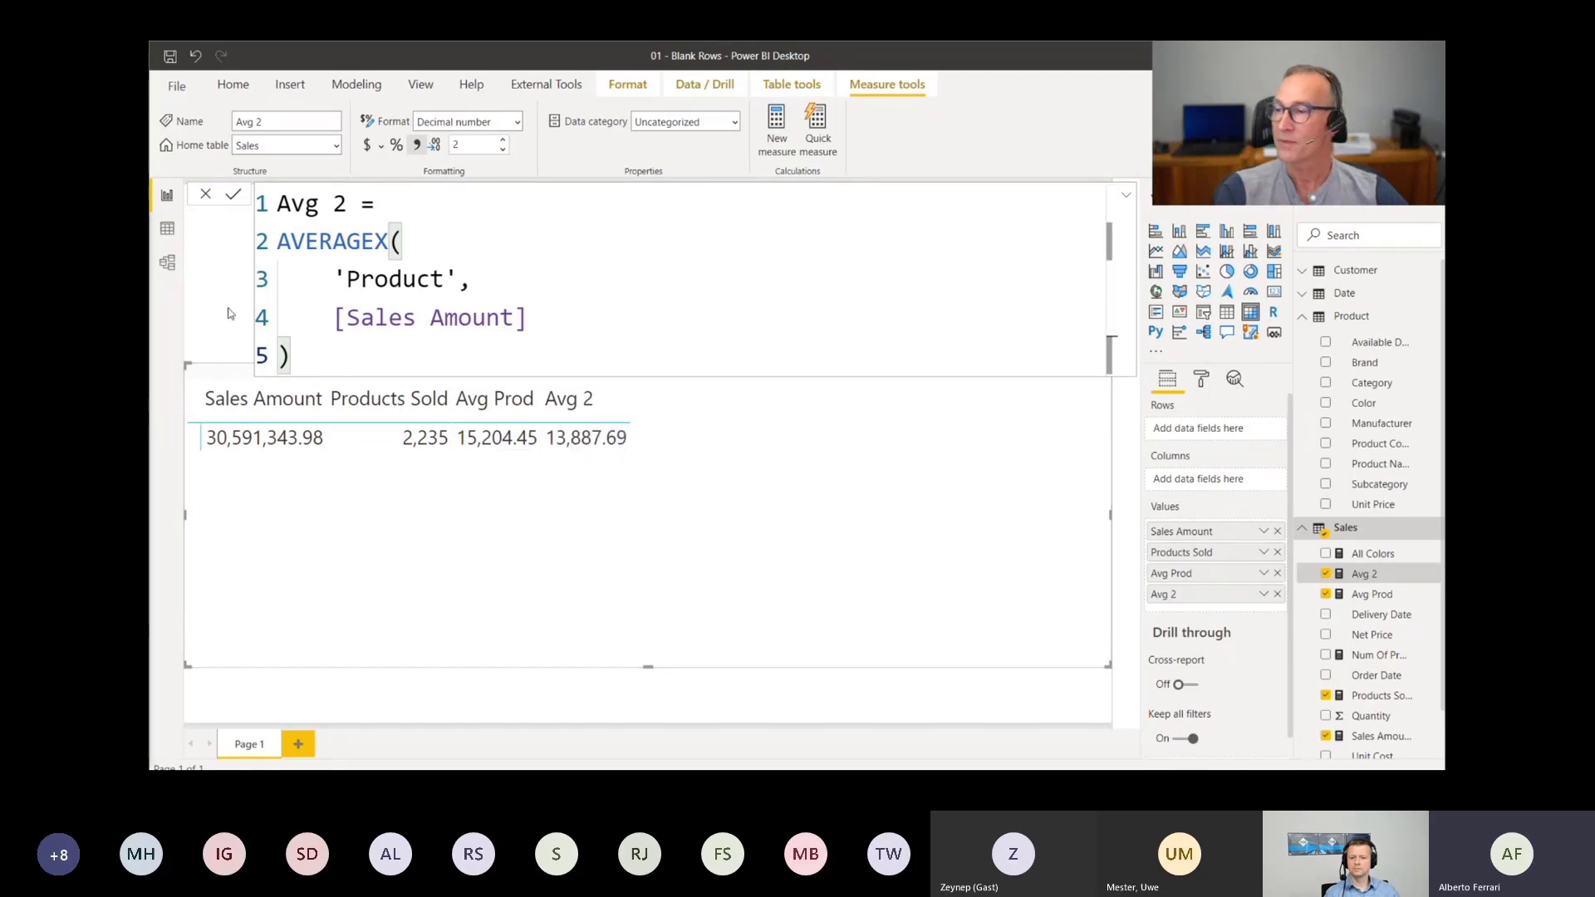
drag(1184, 448, 1188, 436)
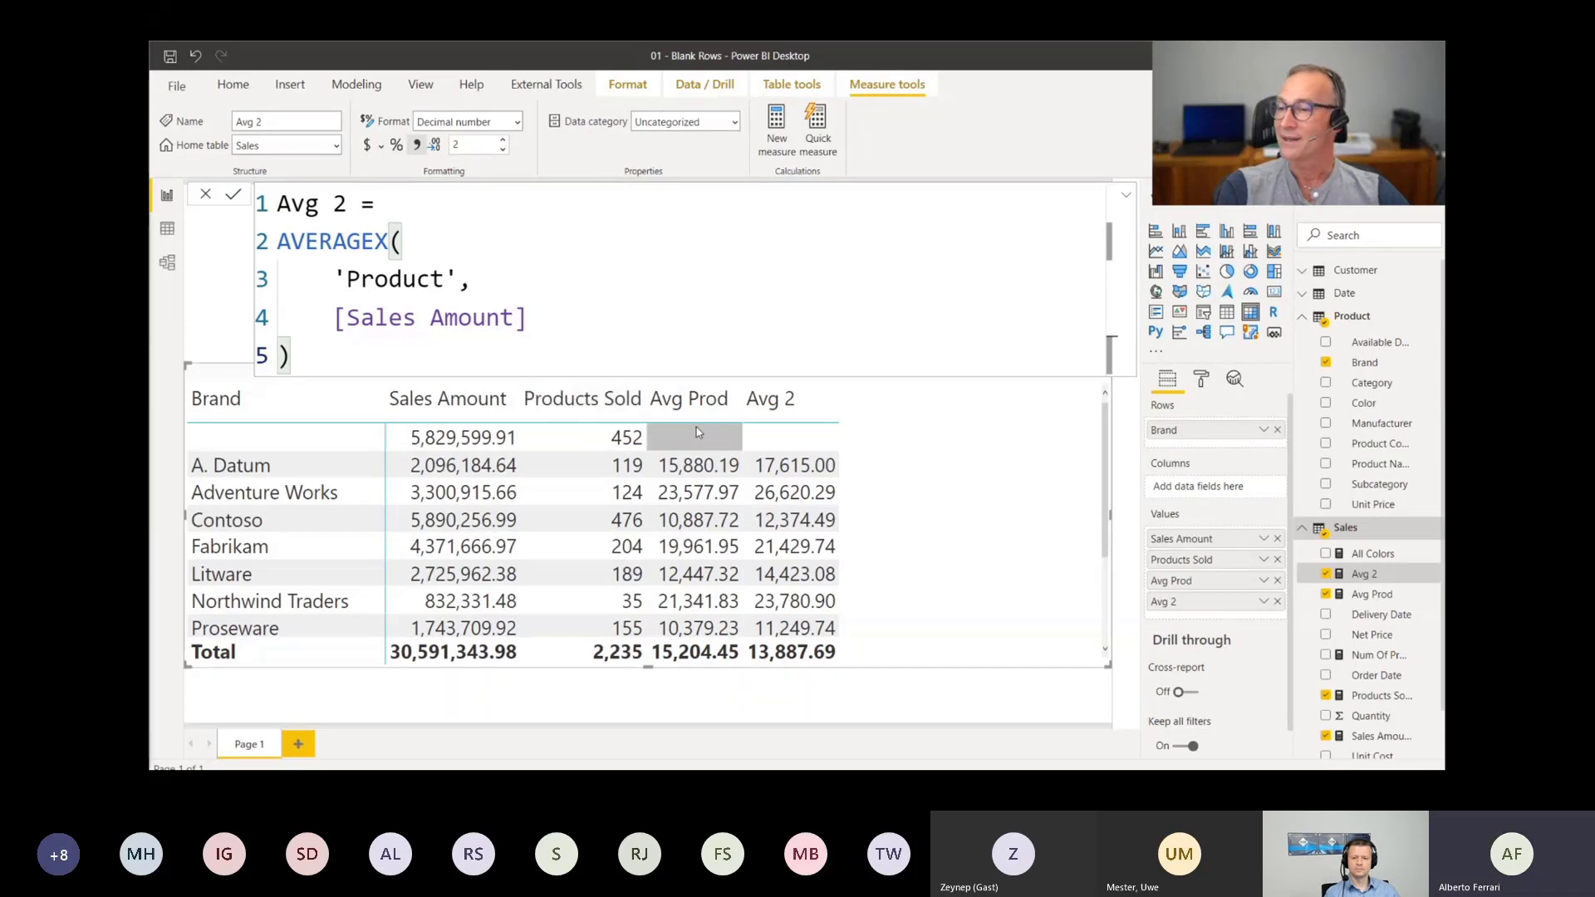
Check the Avg Prod formula, and wrap the 'Product' table argument of Avg 2 in VALUES and commit the measure
click(1372, 595)
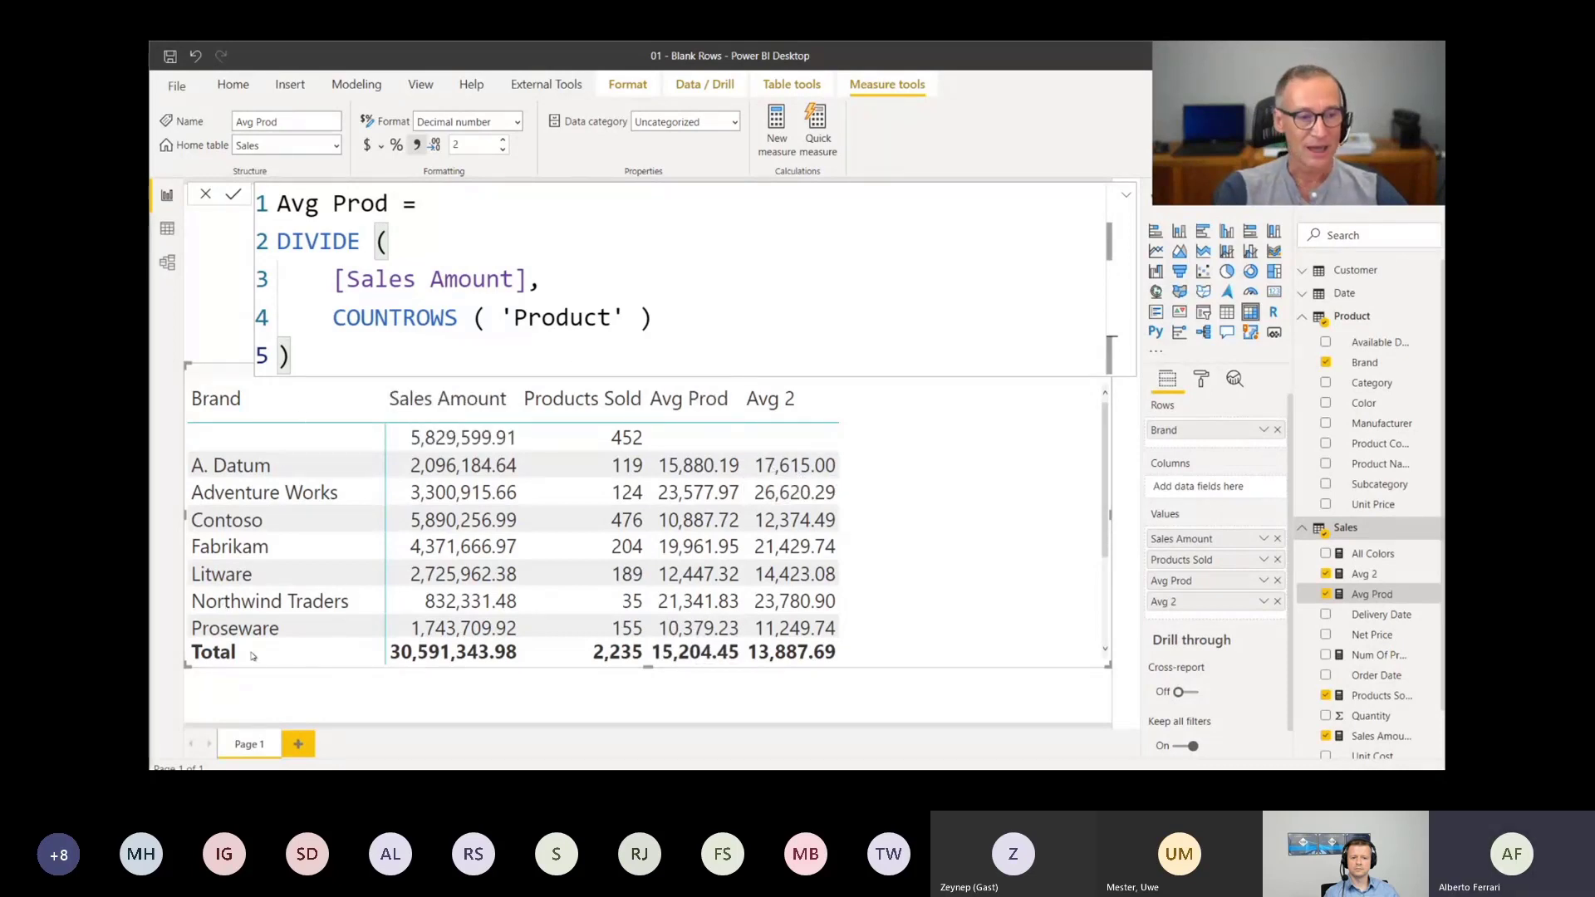
click(1363, 574)
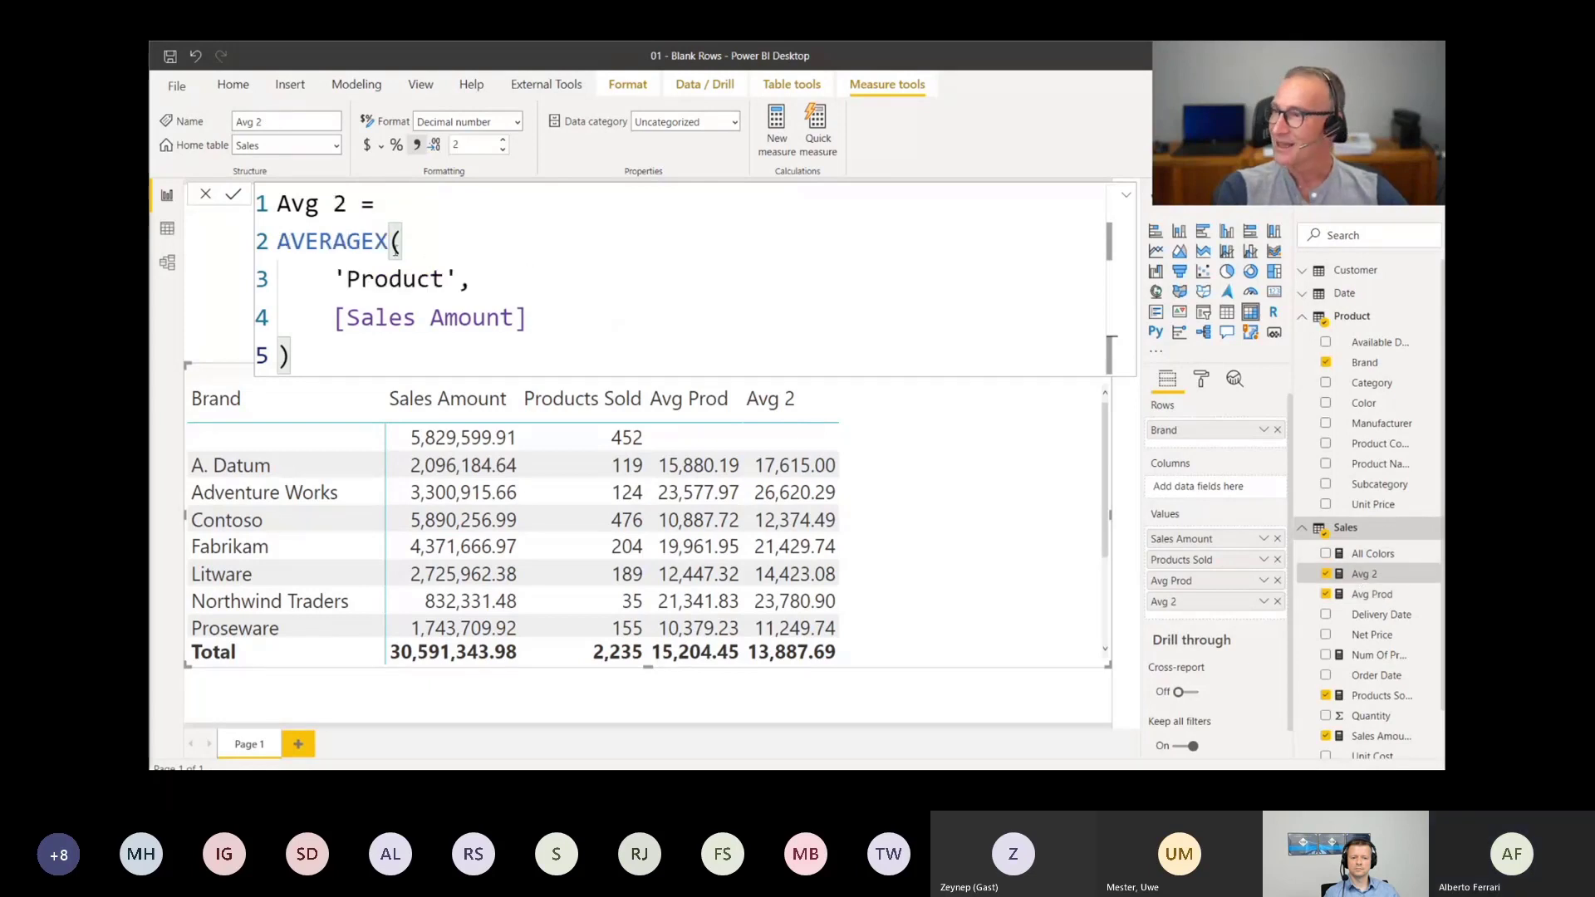
drag(336, 280, 464, 284)
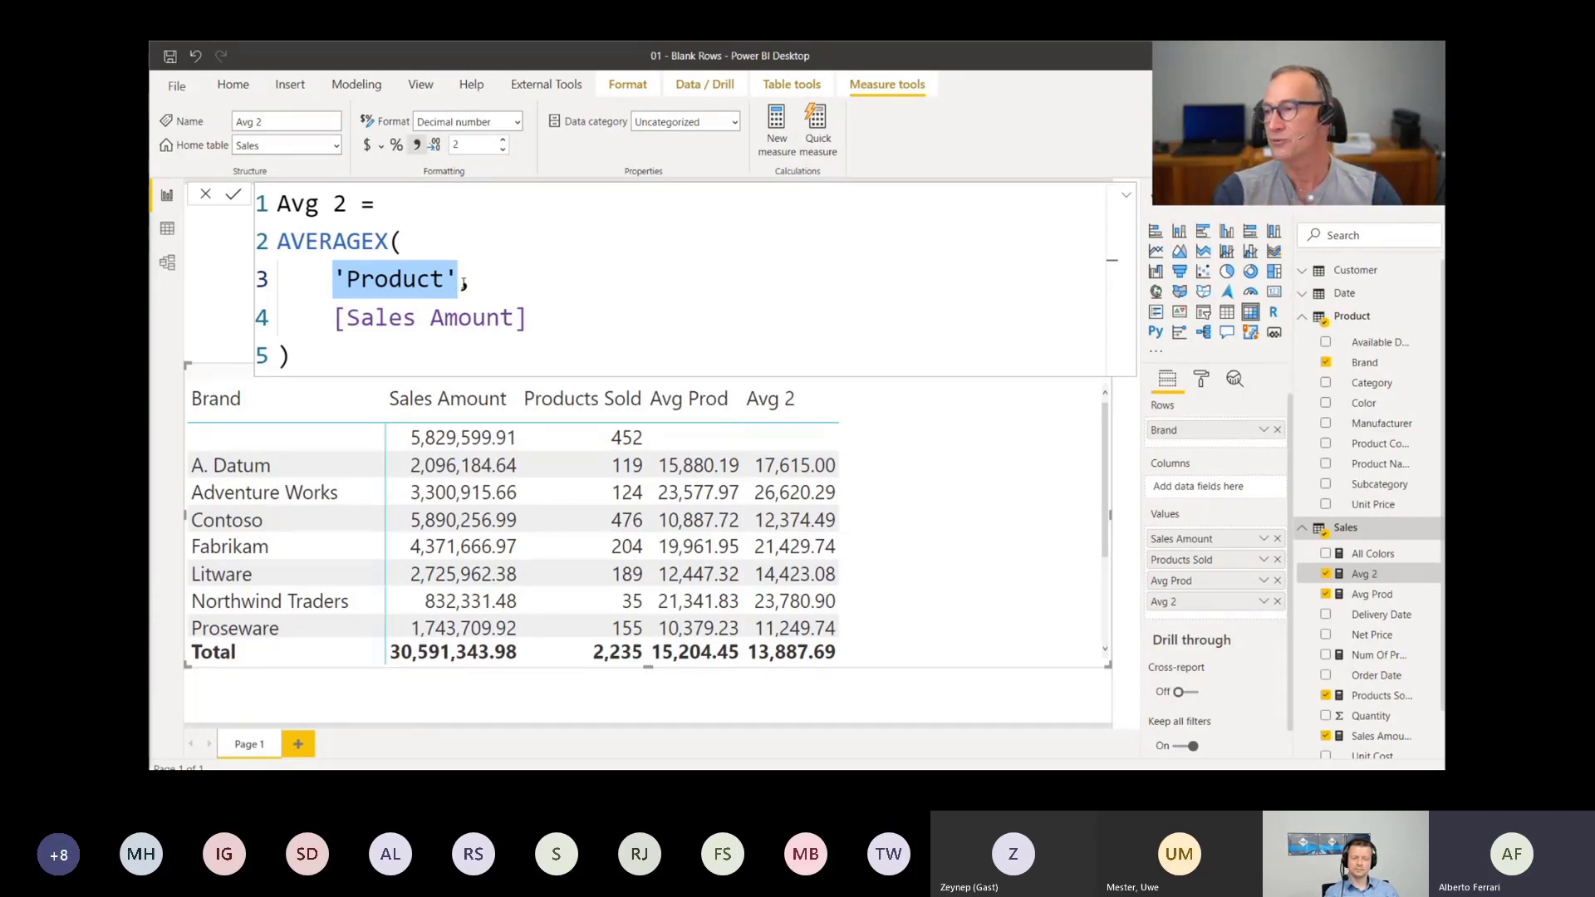
click(333, 279)
text(VALUES )
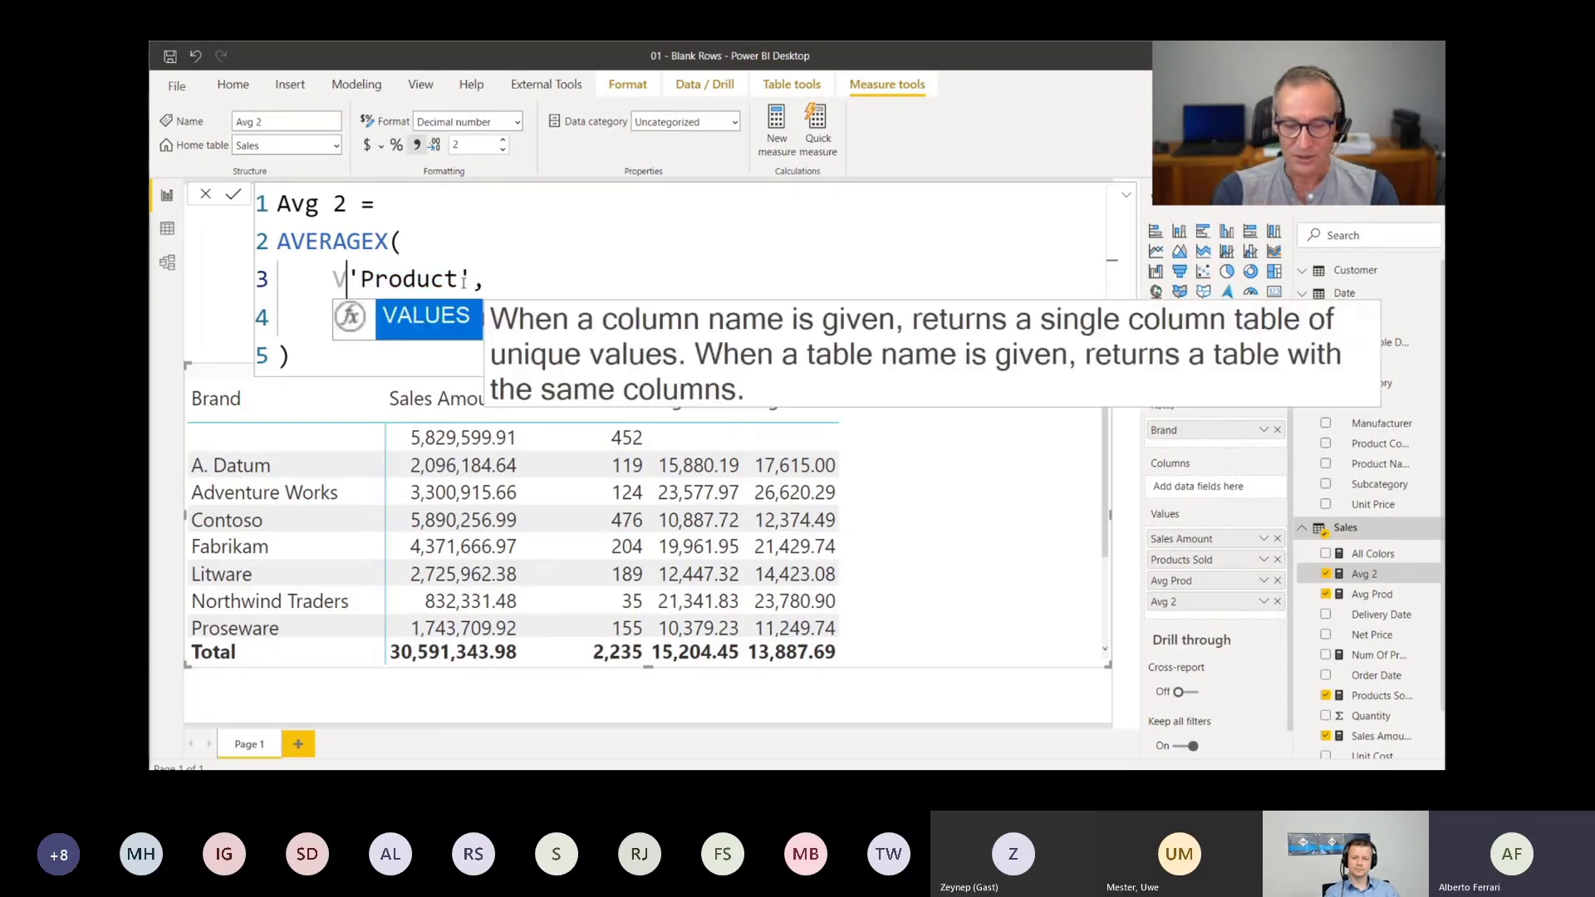
text(()
key(ctrl+Right)
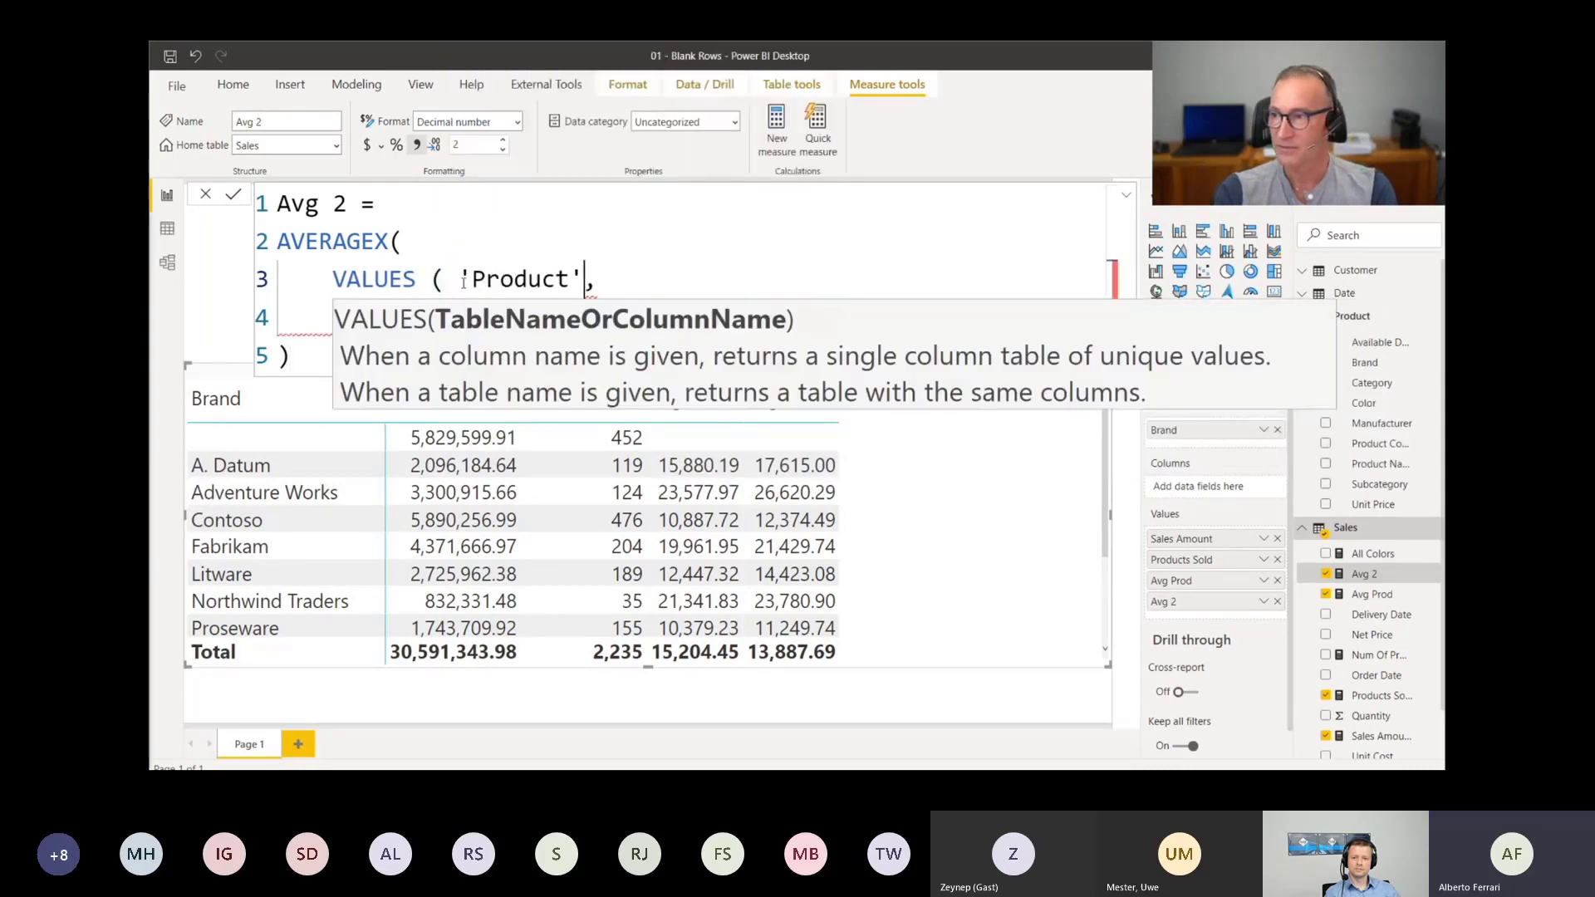
text())
key(Down)
key(Down)
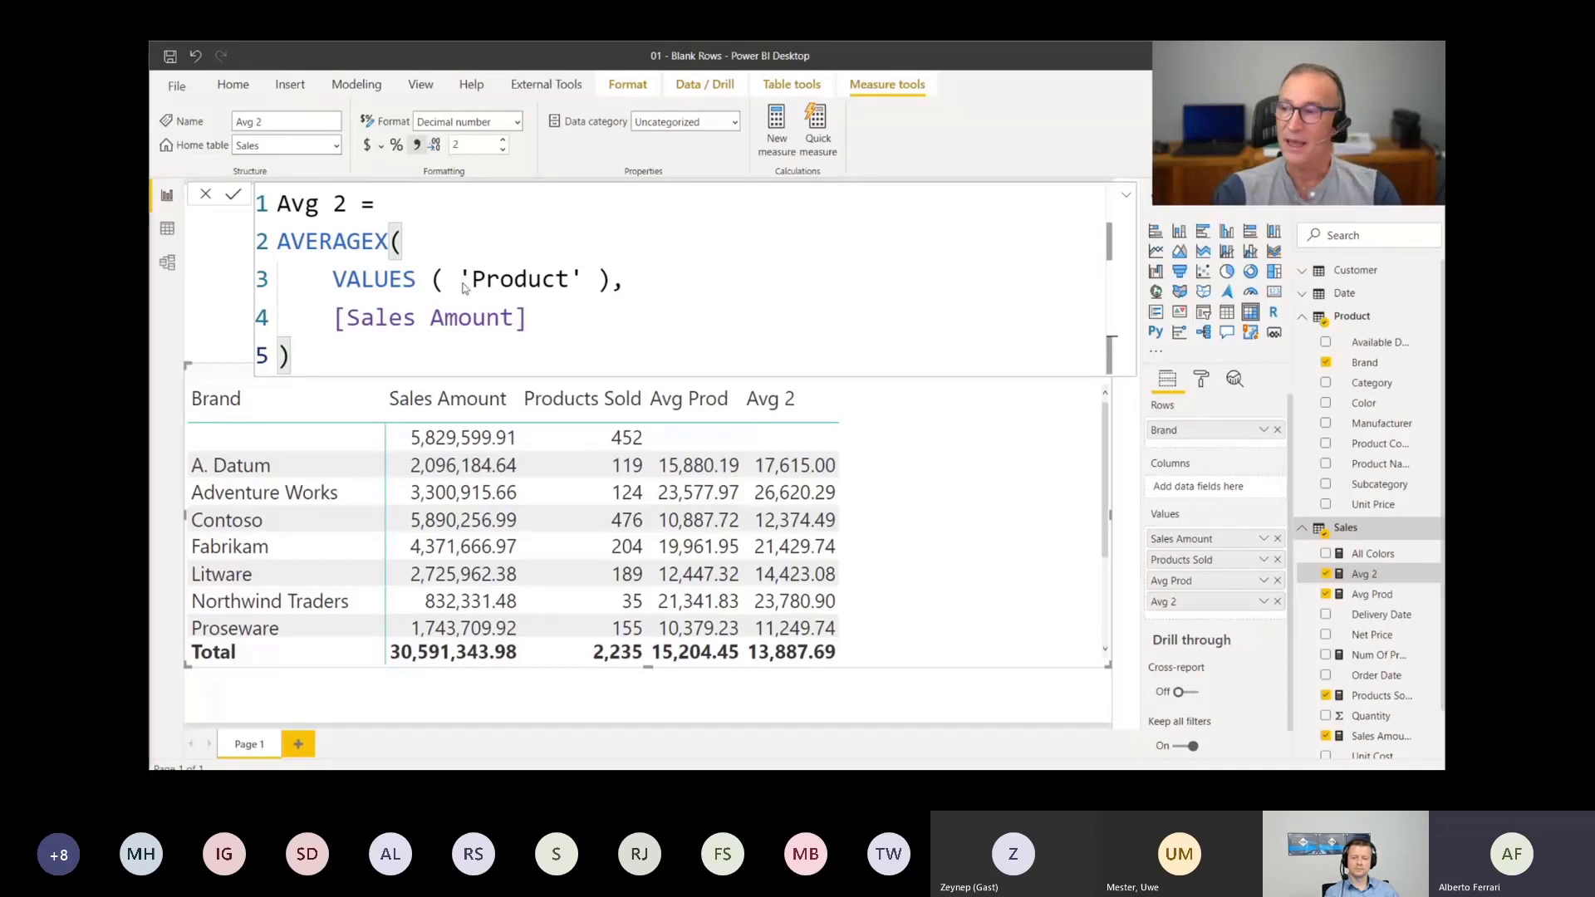
key(Return)
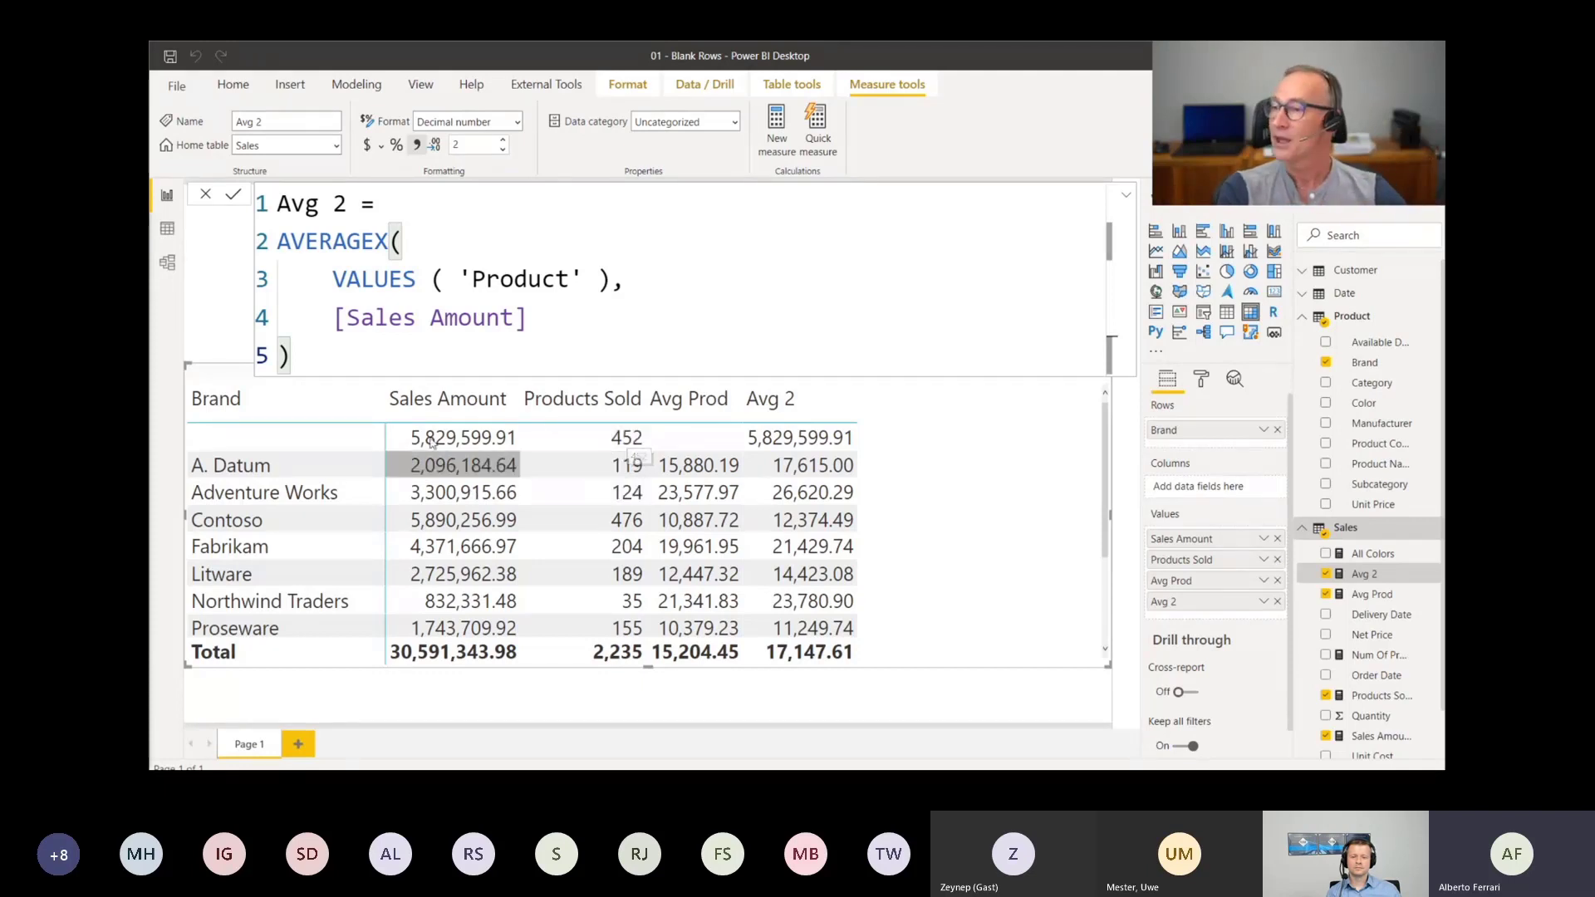
Replace the [Sales Amount] expression in Avg 2 with DISTINCTCOUNT( Sales[ProductKey] ) and commit the measure
click(344, 324)
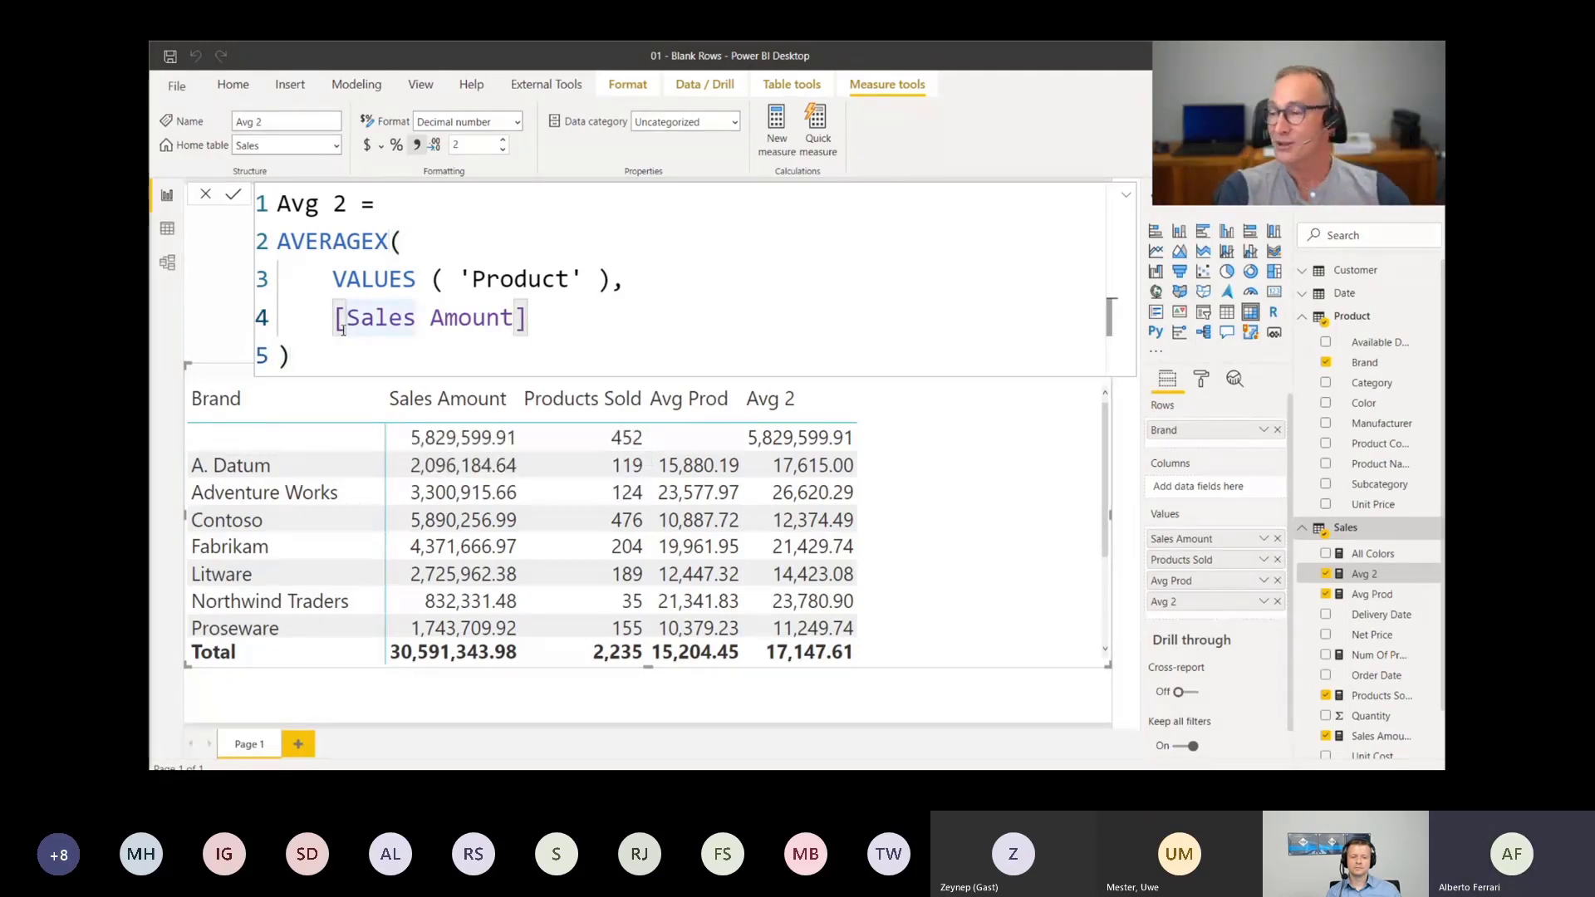
key(Home)
key(shift+End)
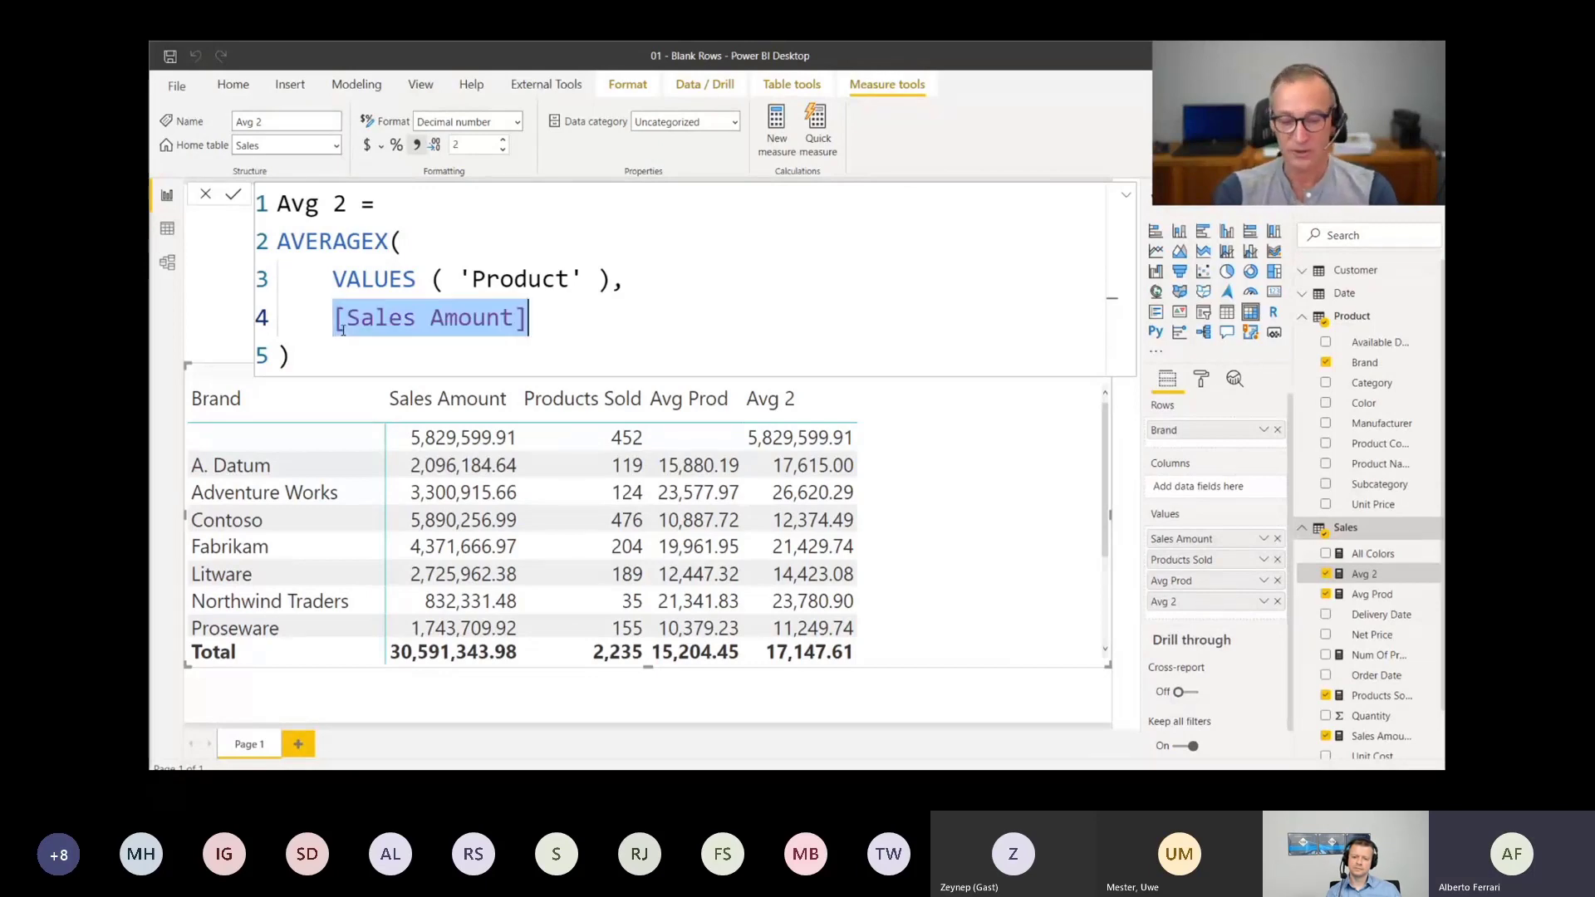
text(DIS)
key(Down)
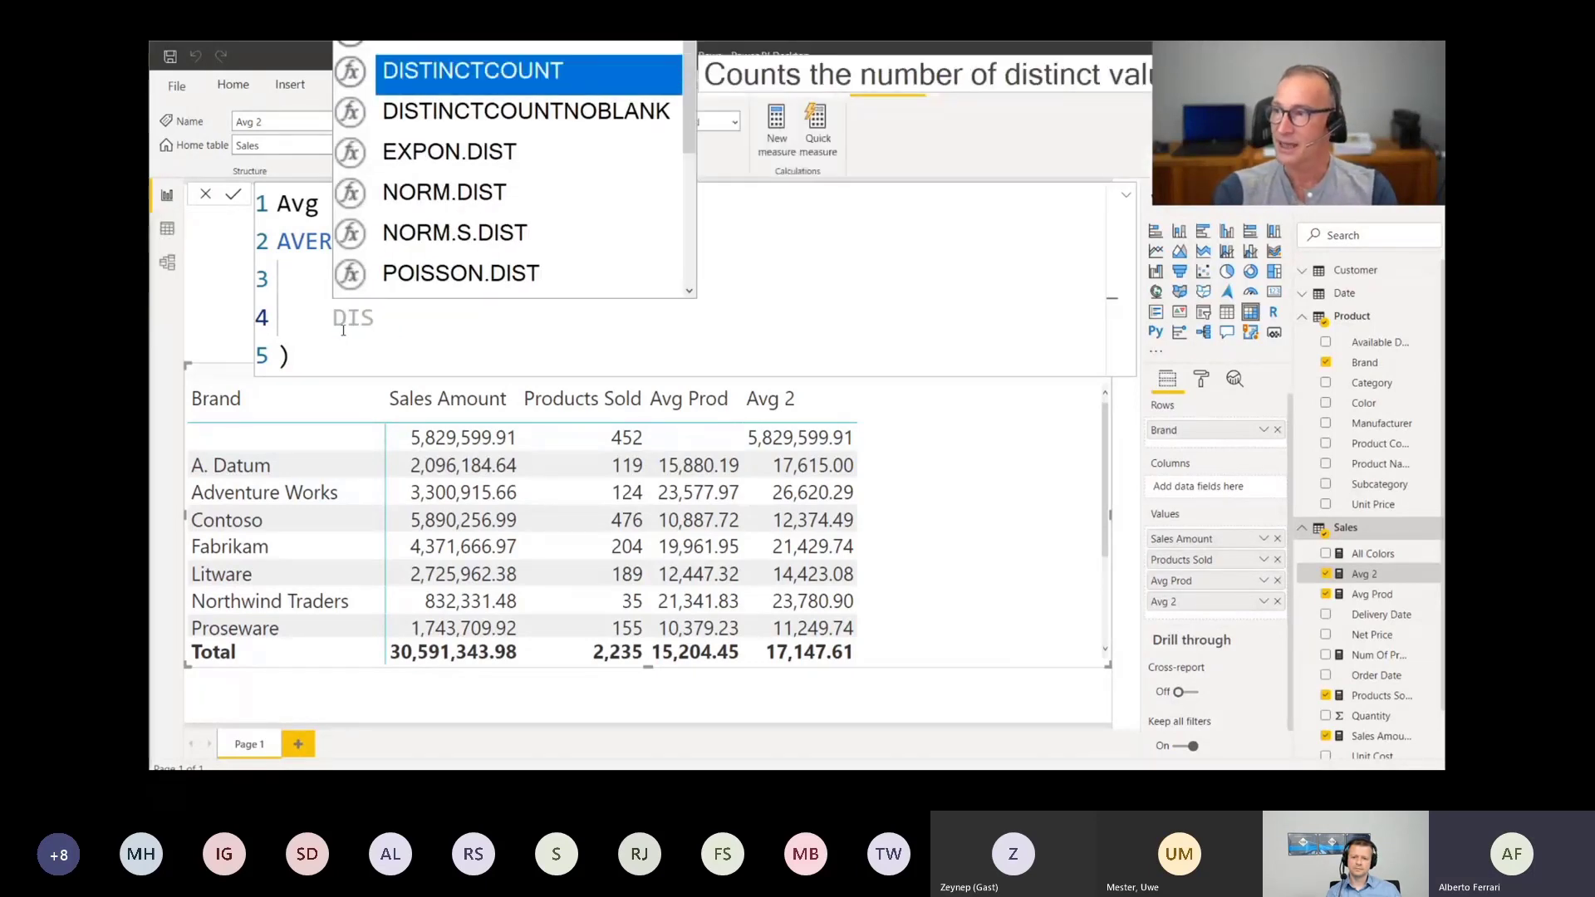
key(Tab)
key(Down)
key(Down)
key(Tab)
text())
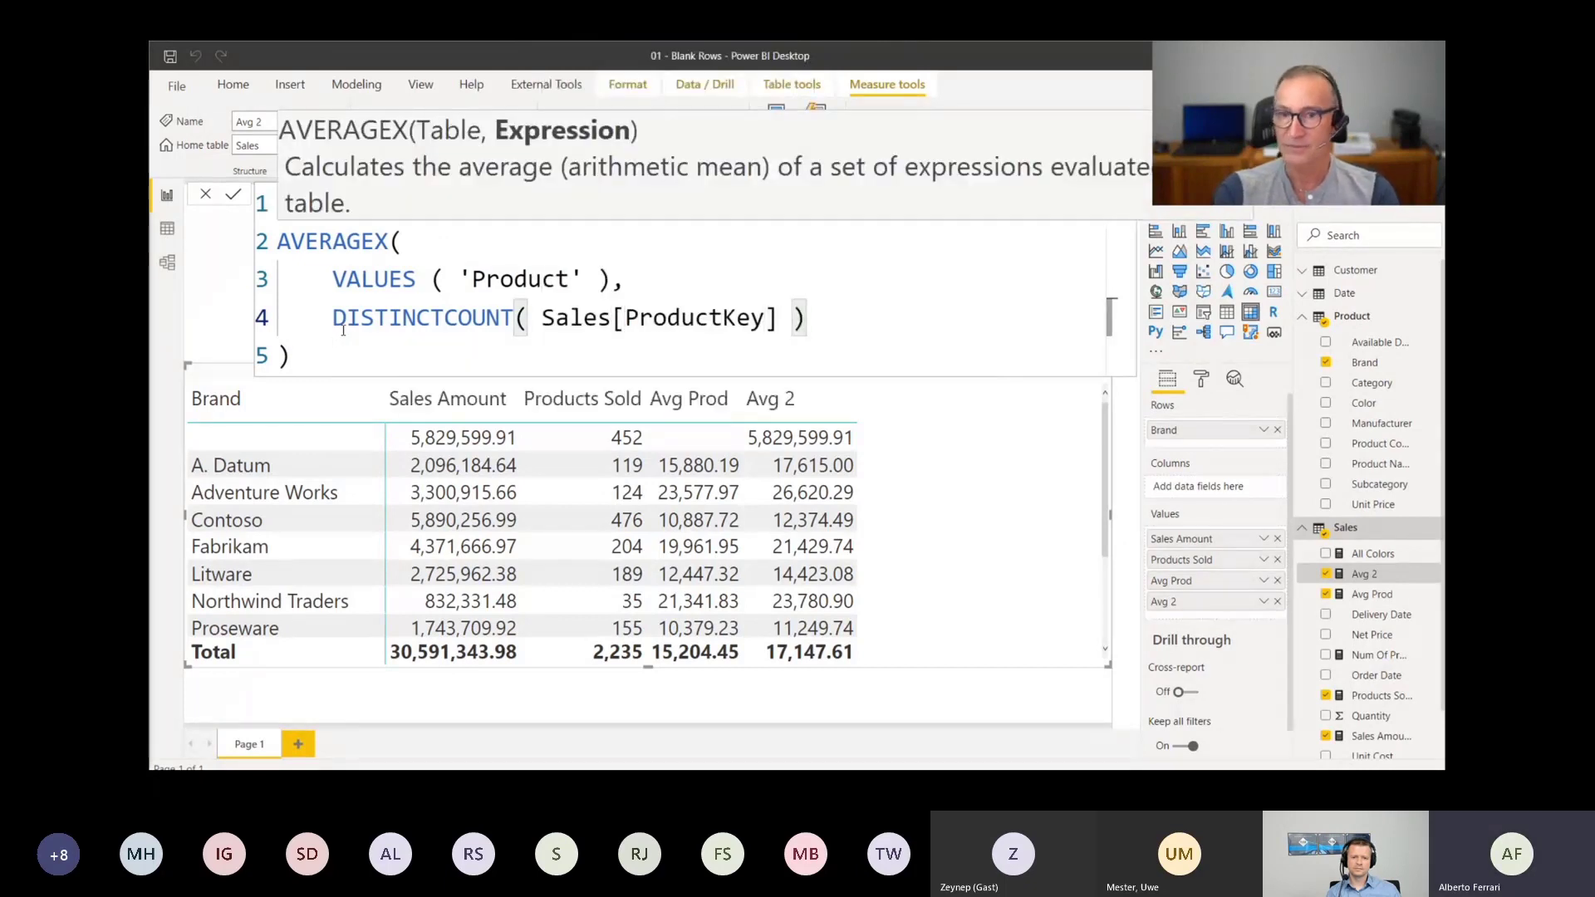
key(Escape)
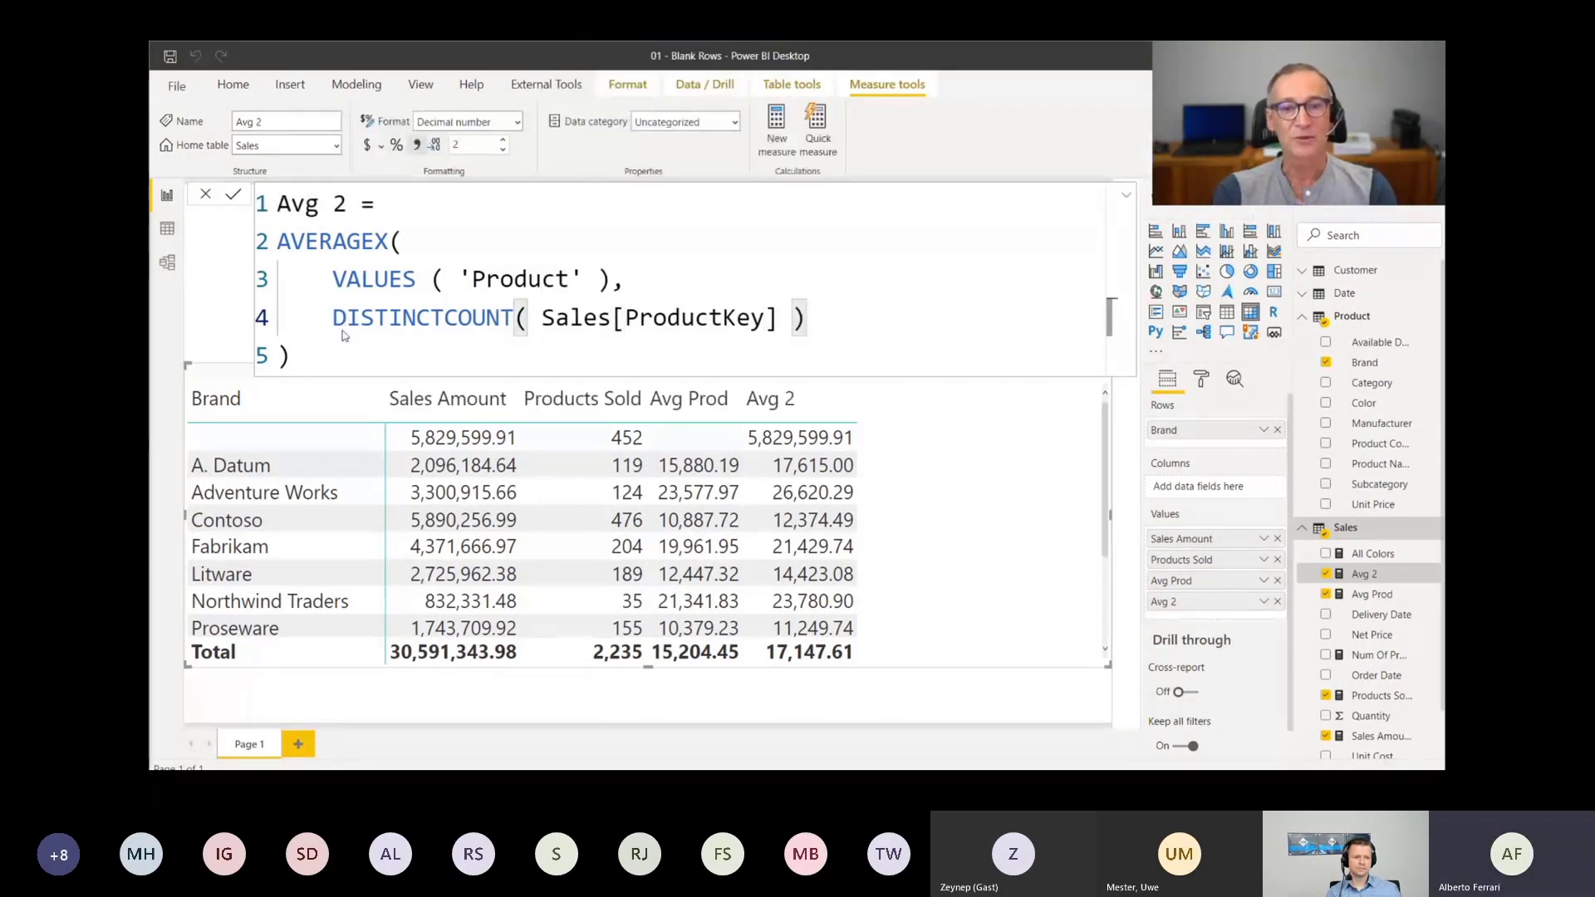
key(Return)
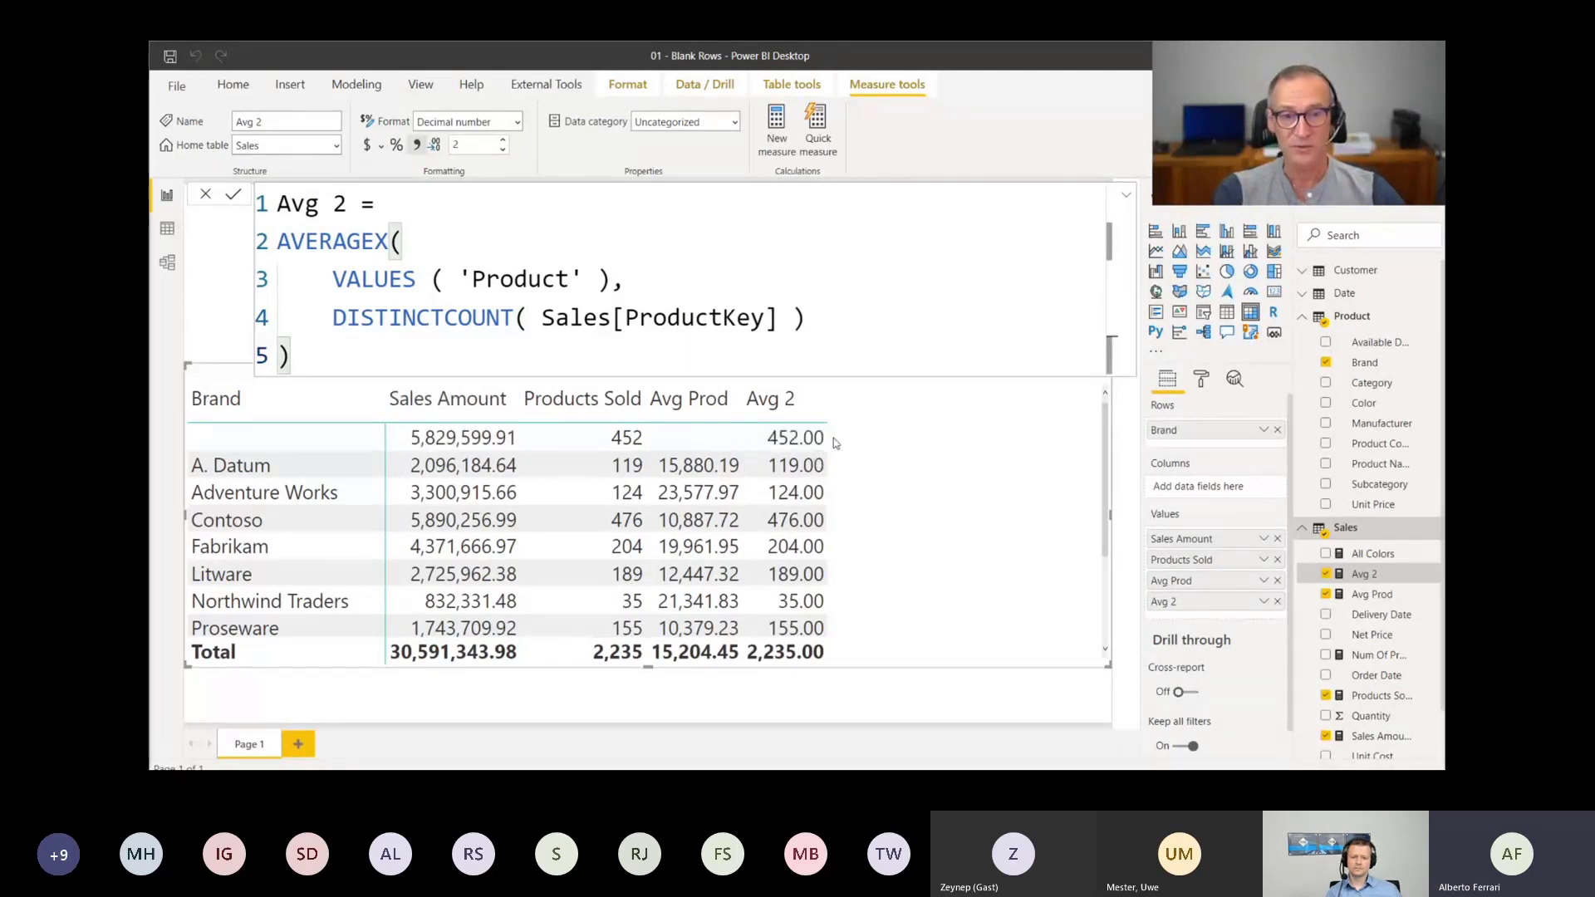
Restore [Sales Amount] as the AVERAGEX expression in Avg 2 and commit the measure
click(612, 398)
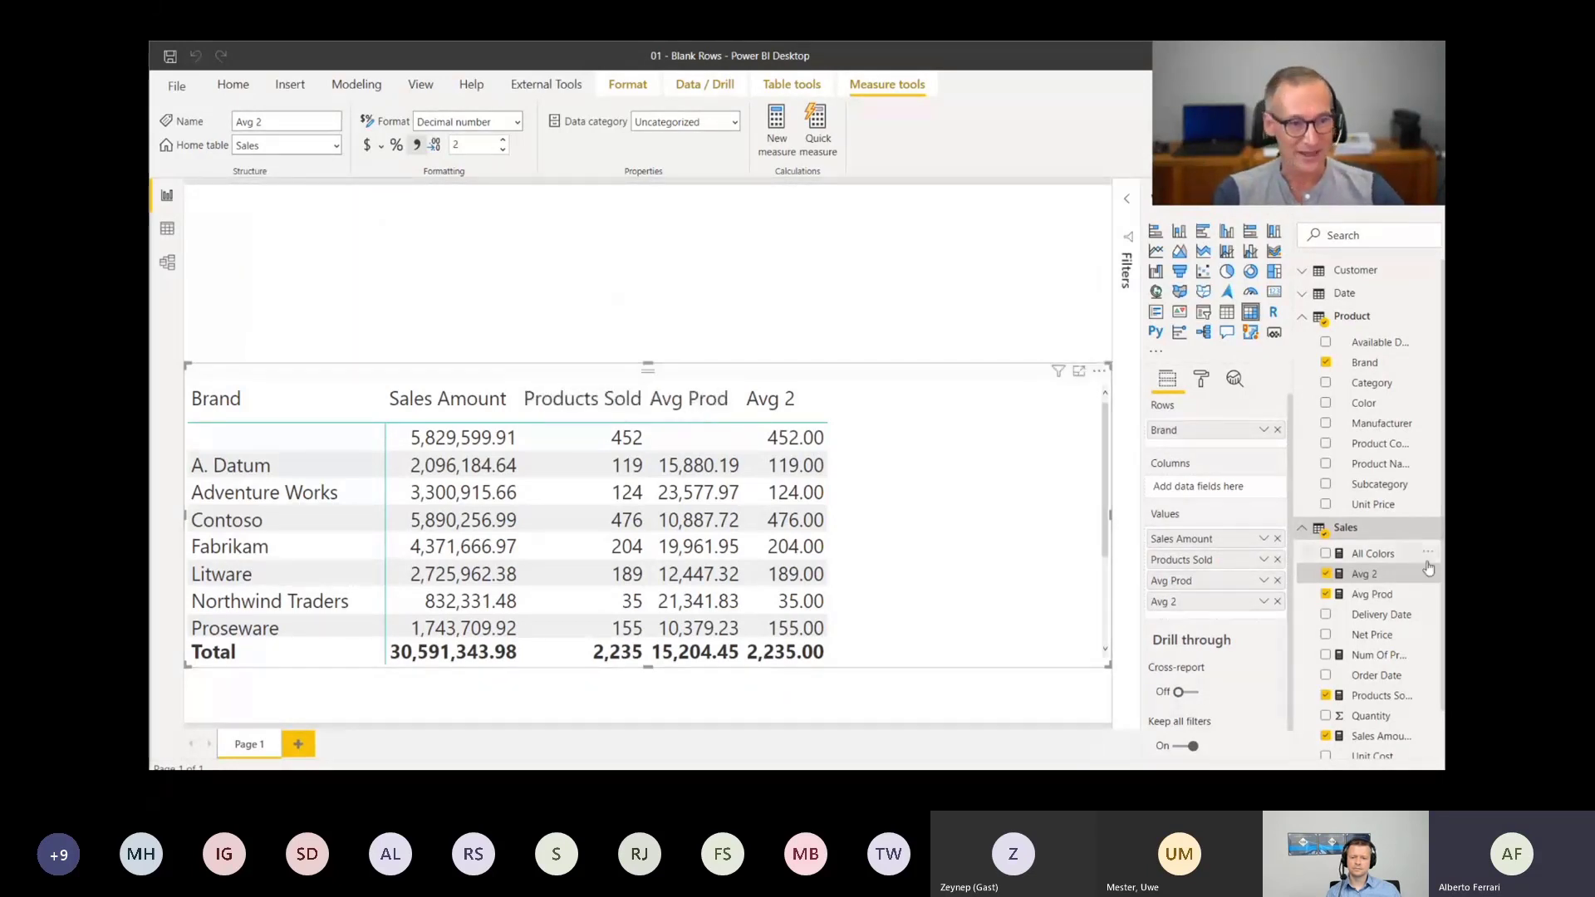
click(1377, 593)
click(1378, 574)
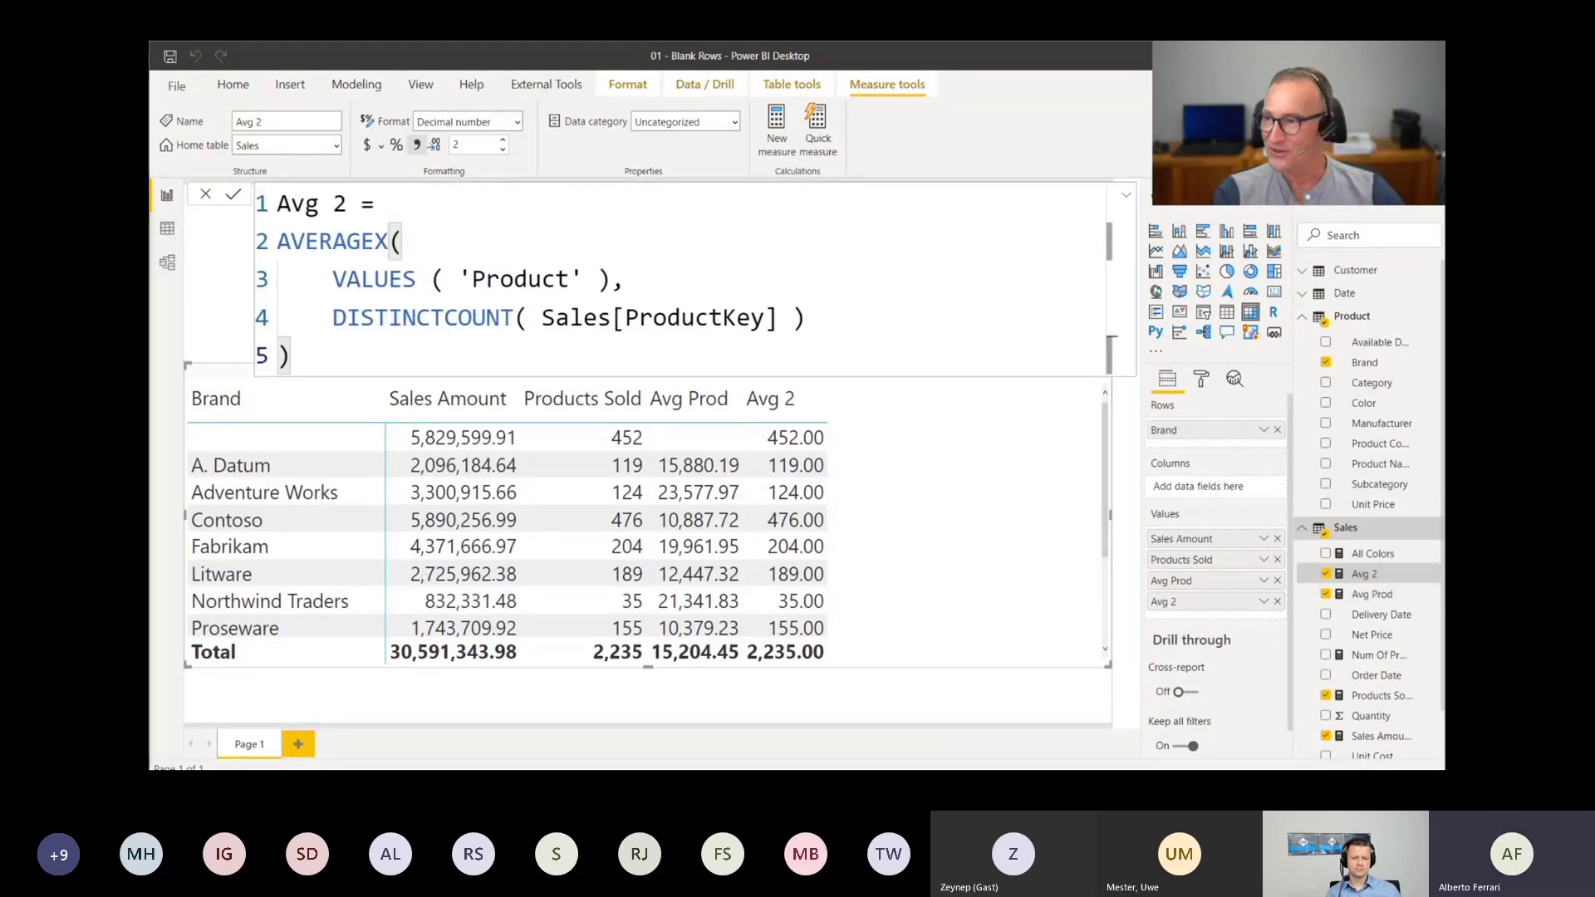
click(333, 319)
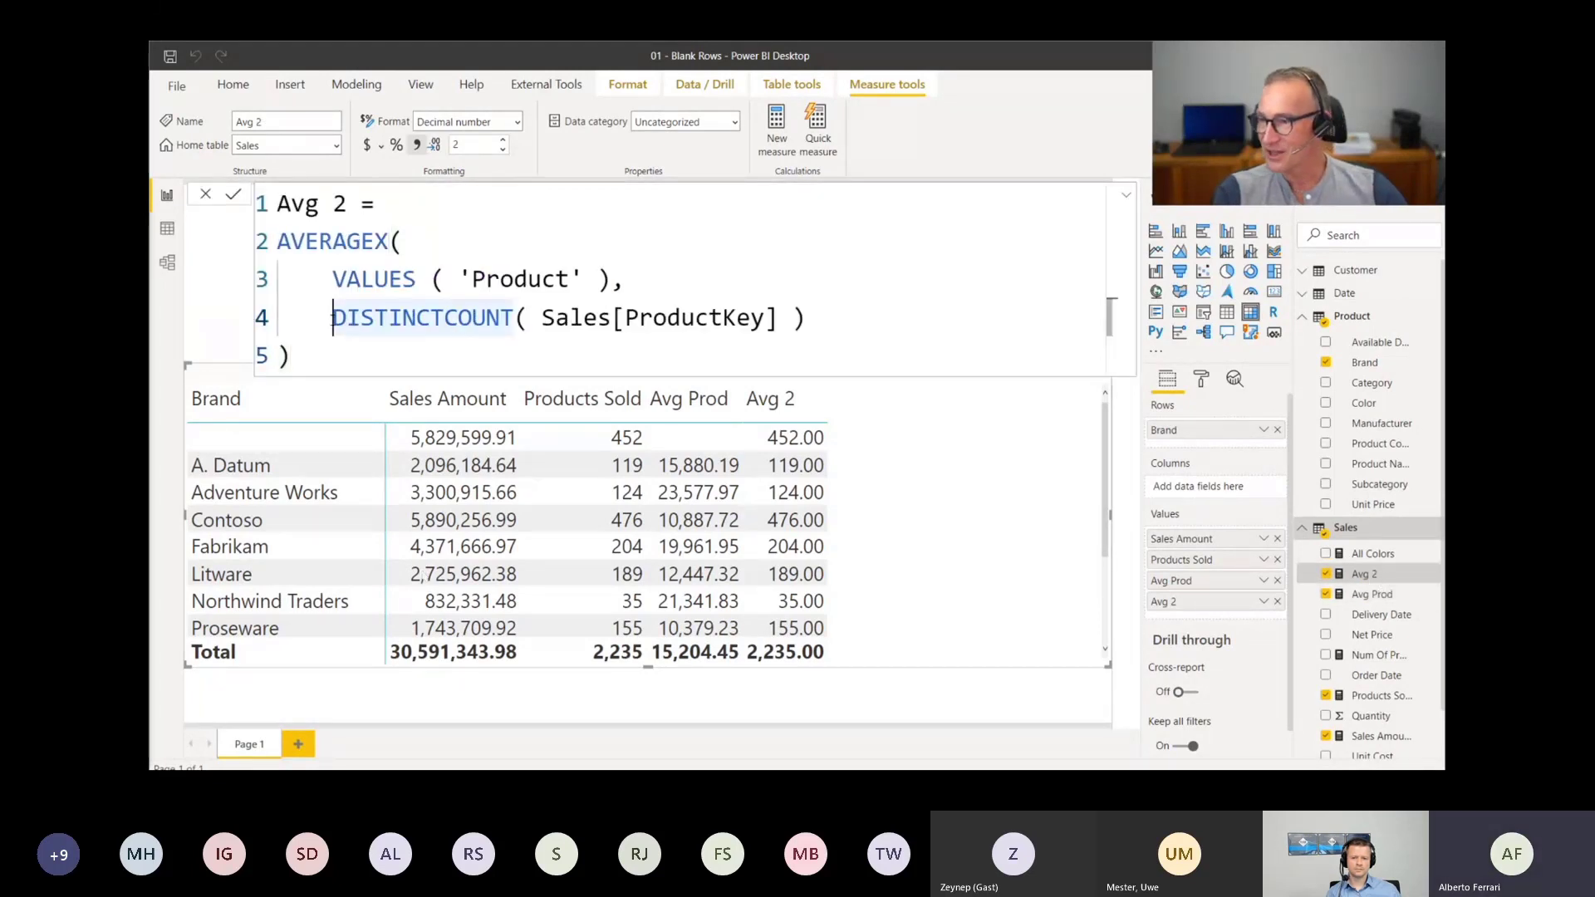
key(shift+End)
text([Sales Amount])
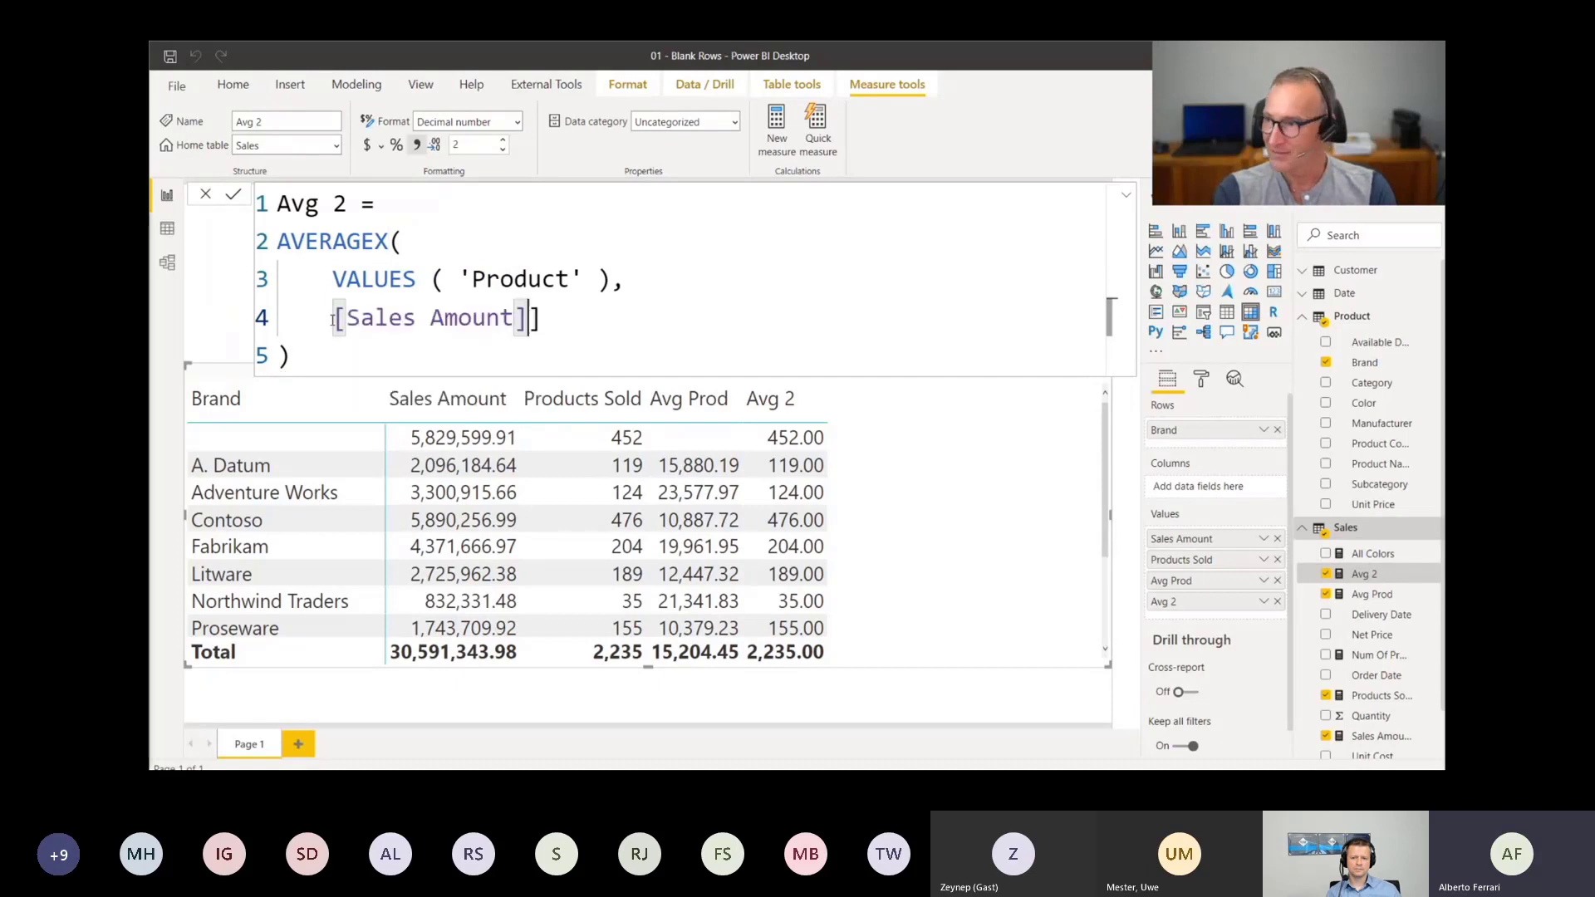
key(BackSpace)
key(Down)
key(Return)
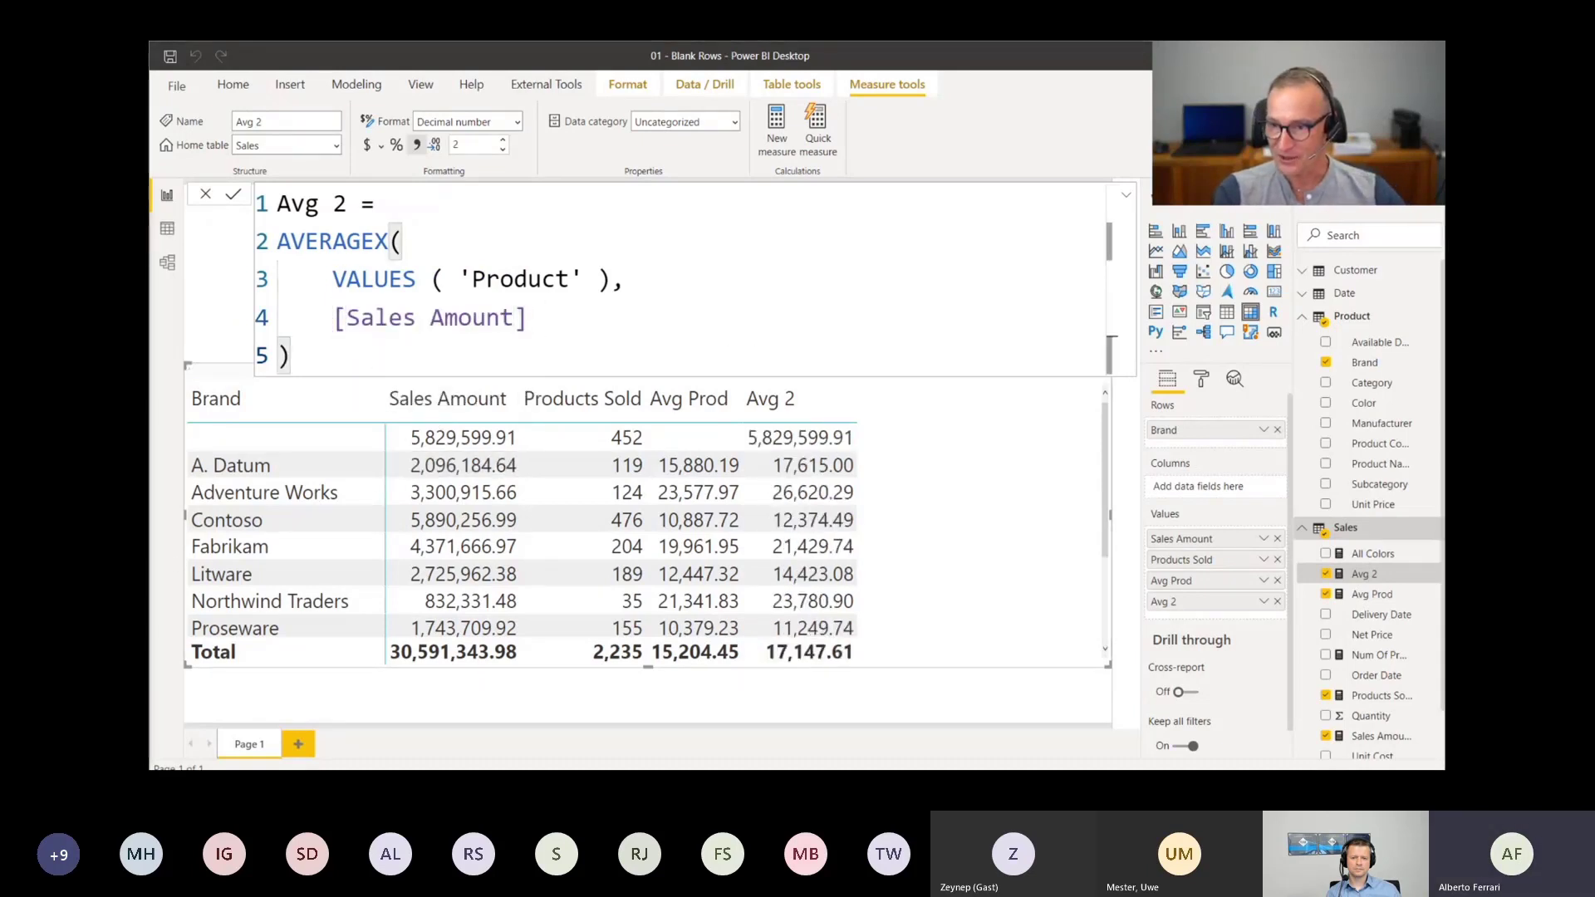
In the Avg Prod measure, replace the COUNTROWS function in the DIVIDE denominator with DISTINCTCOUNT
click(1371, 593)
click(335, 279)
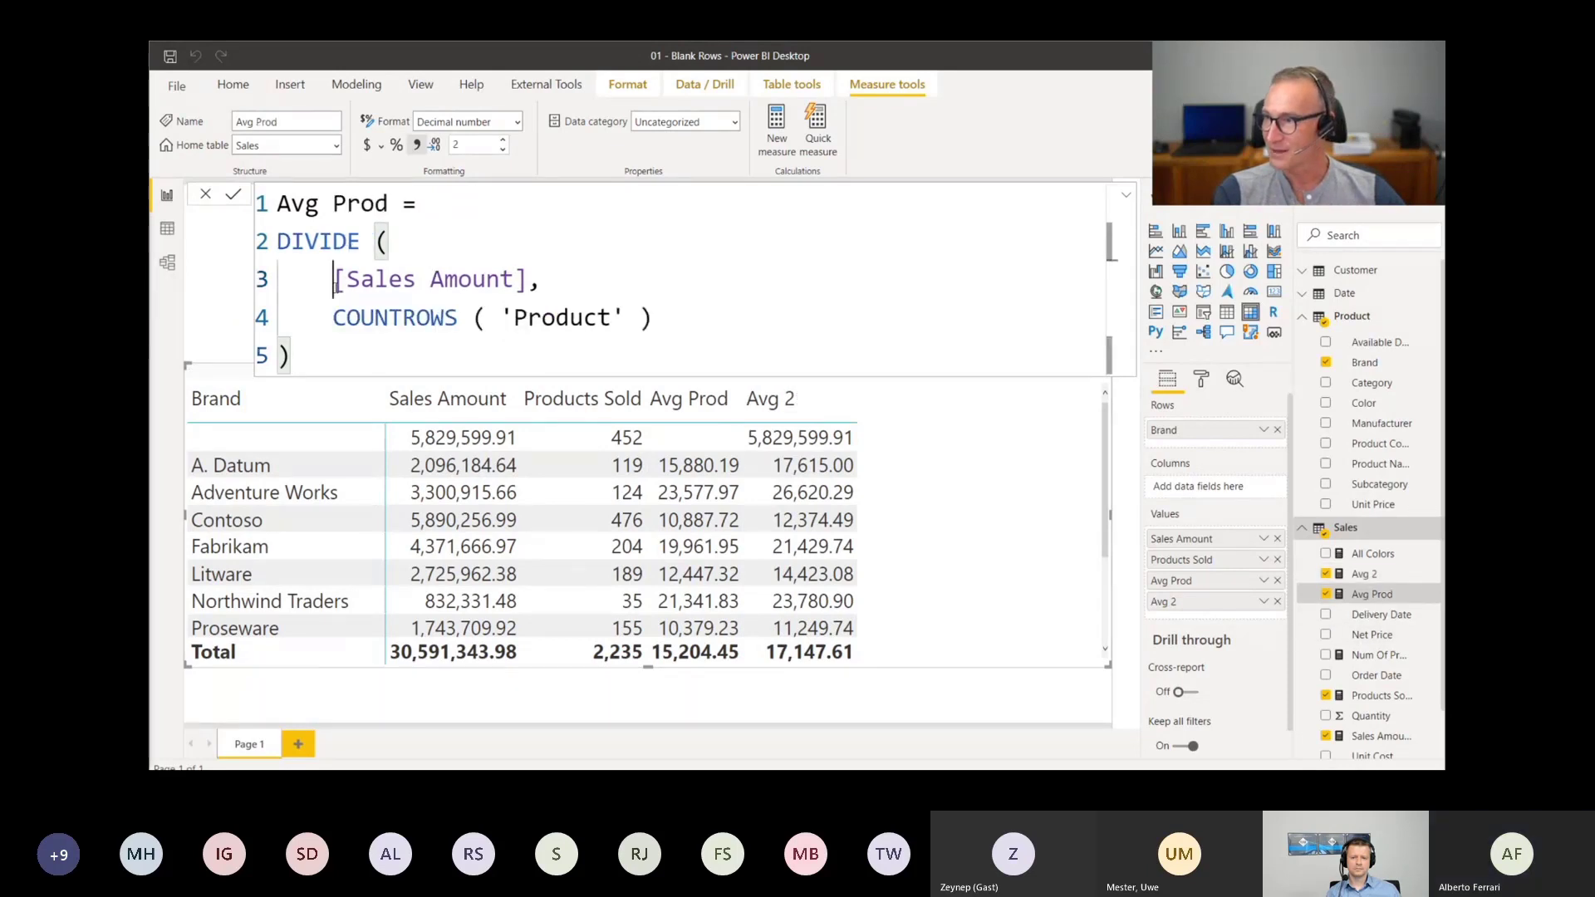
key(Down)
key(ctrl+shift+Right)
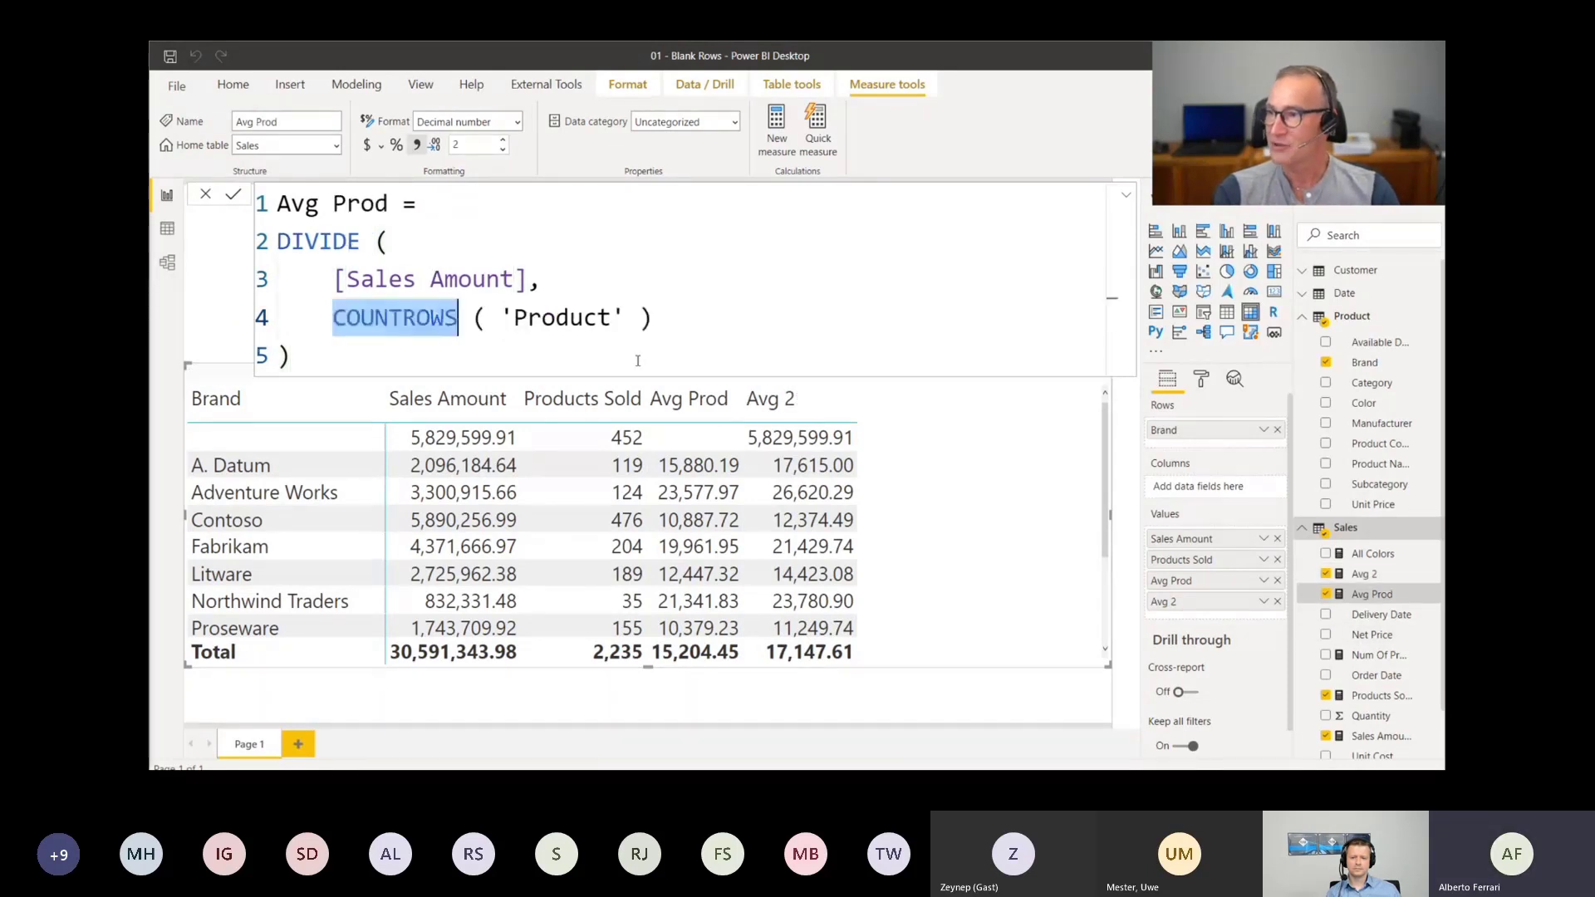
text(DIS)
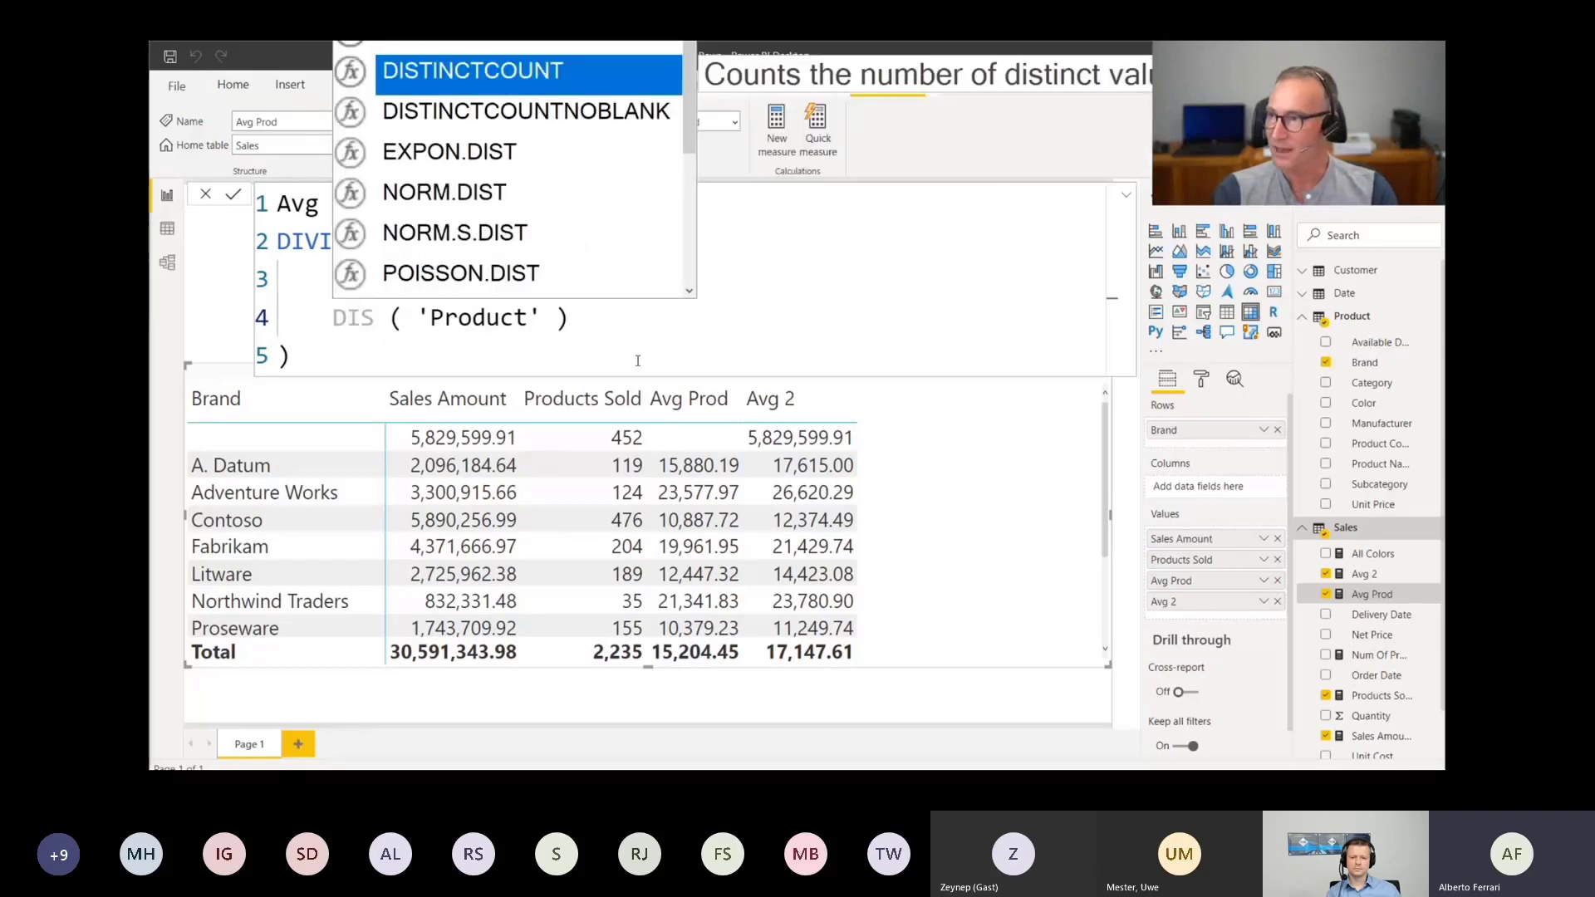
key(Tab)
key(BackSpace)
key(Delete)
key(Right)
text(()
key(ctrl+Right)
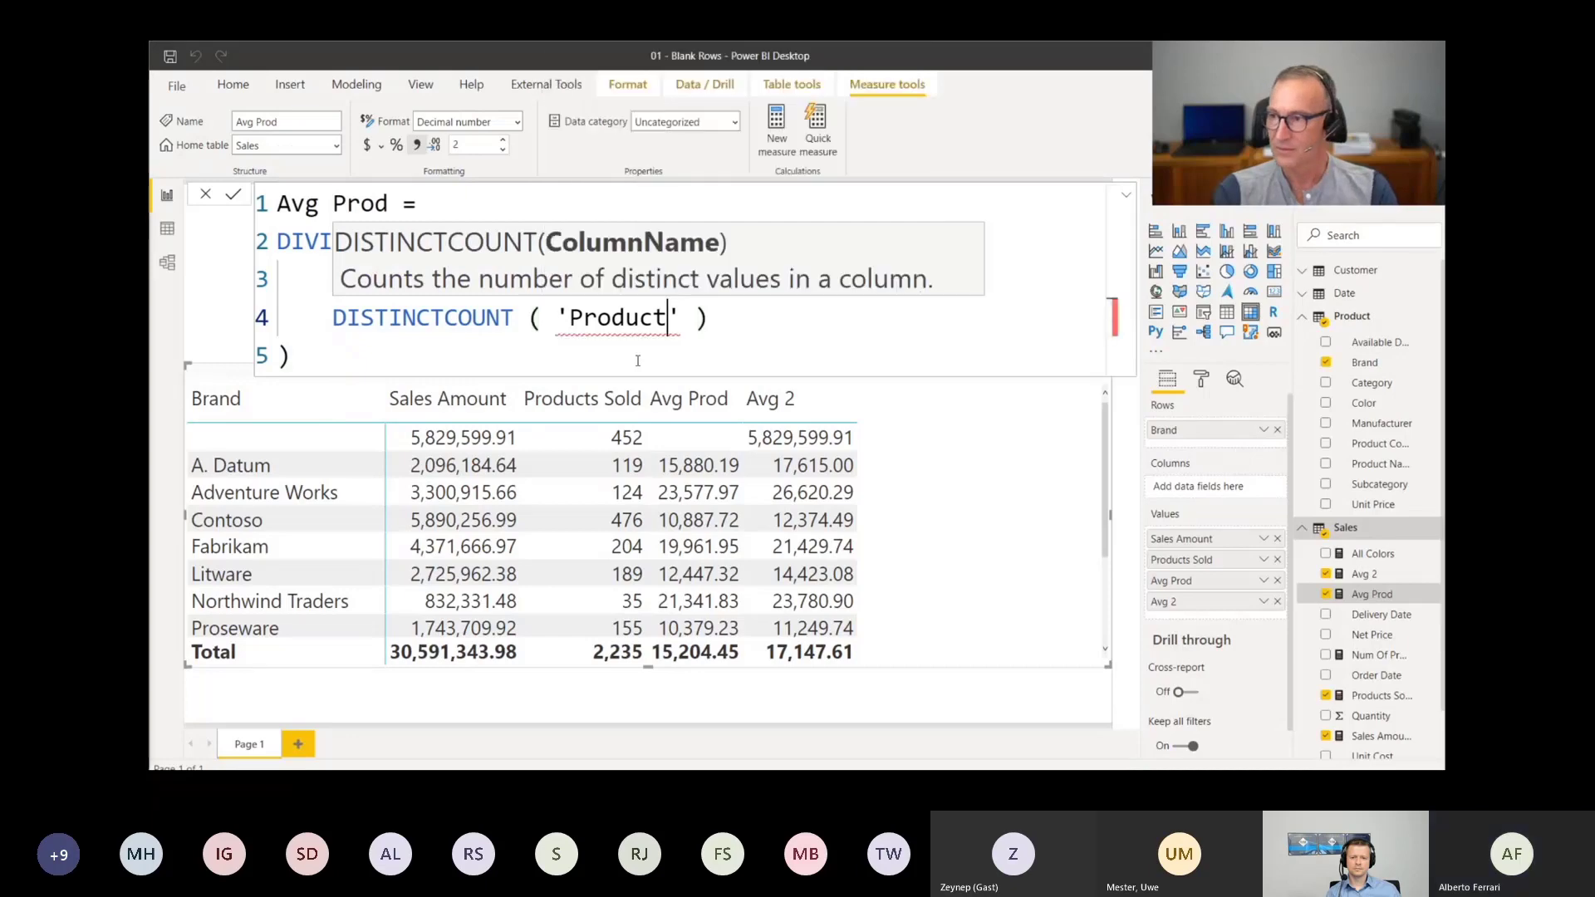
Change the DISTINCTCOUNT argument in Avg Prod from 'Product' to Sales[ProductKey], commit the measure, and deselect the matrix
key(Right)
key(ctrl+shift+Left)
key(BackSpace)
key(BackSpace)
text(Sales)
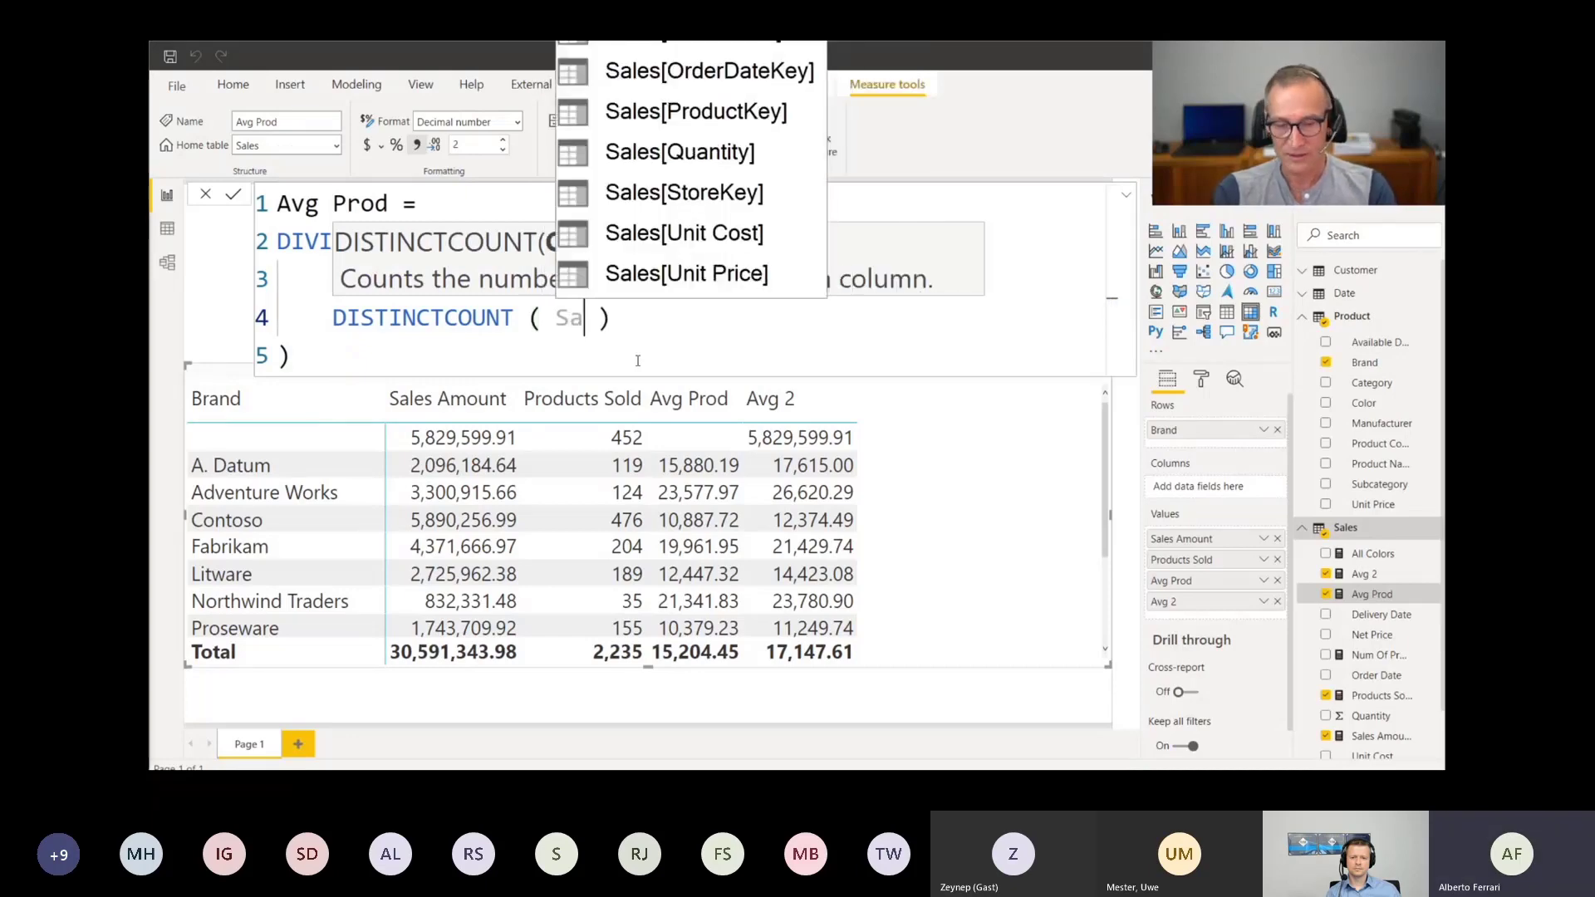
text([Pro)
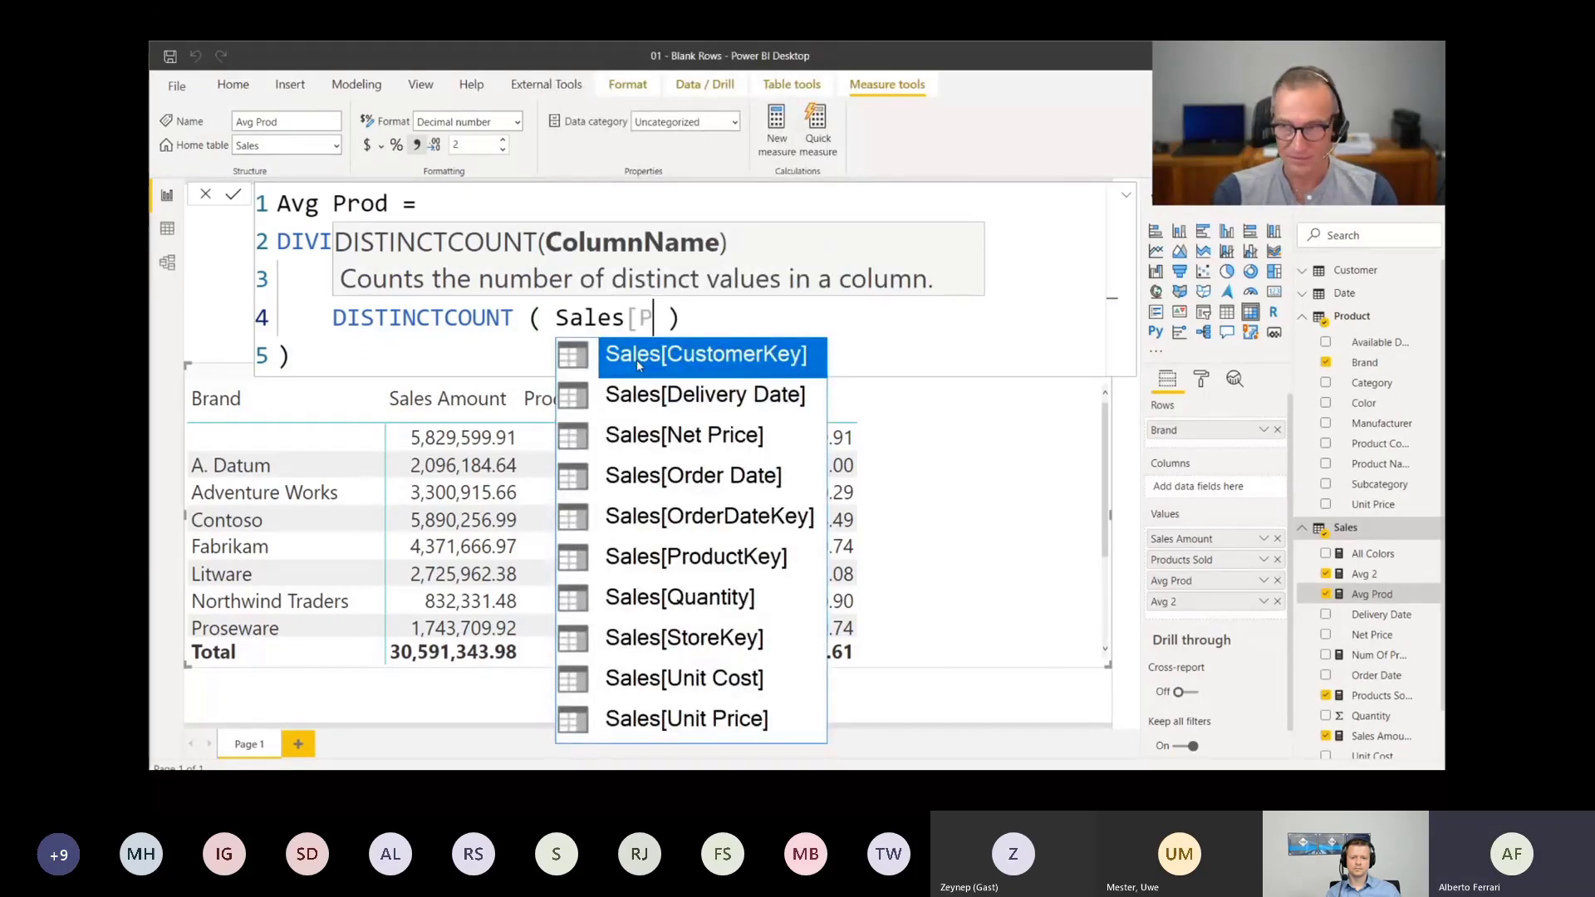
key(Tab)
key(End)
key(Return)
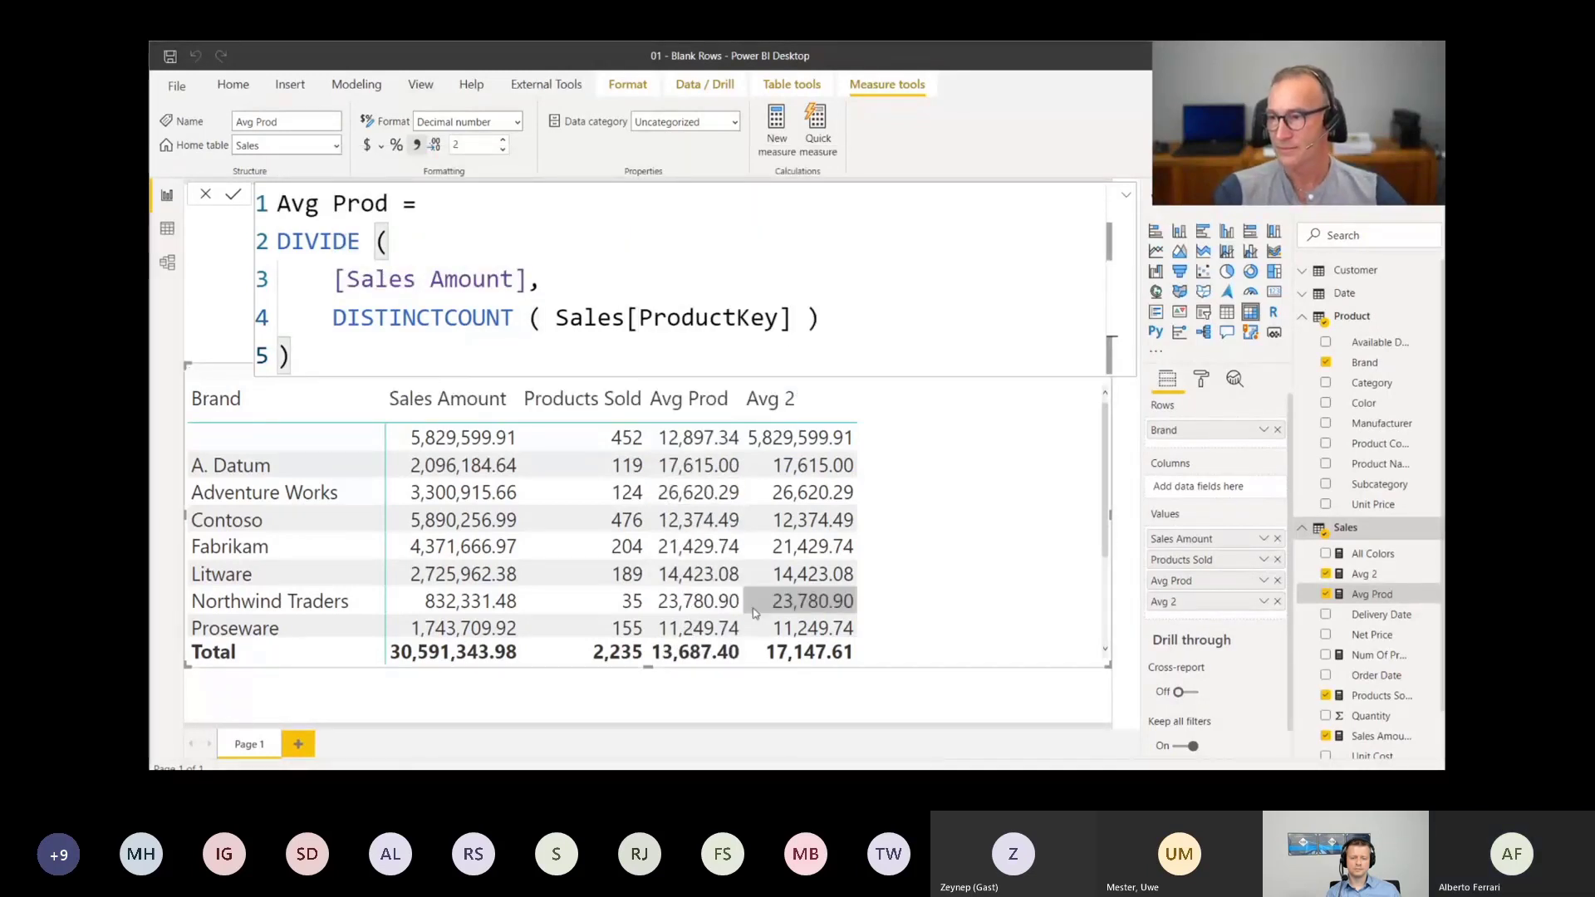
click(749, 691)
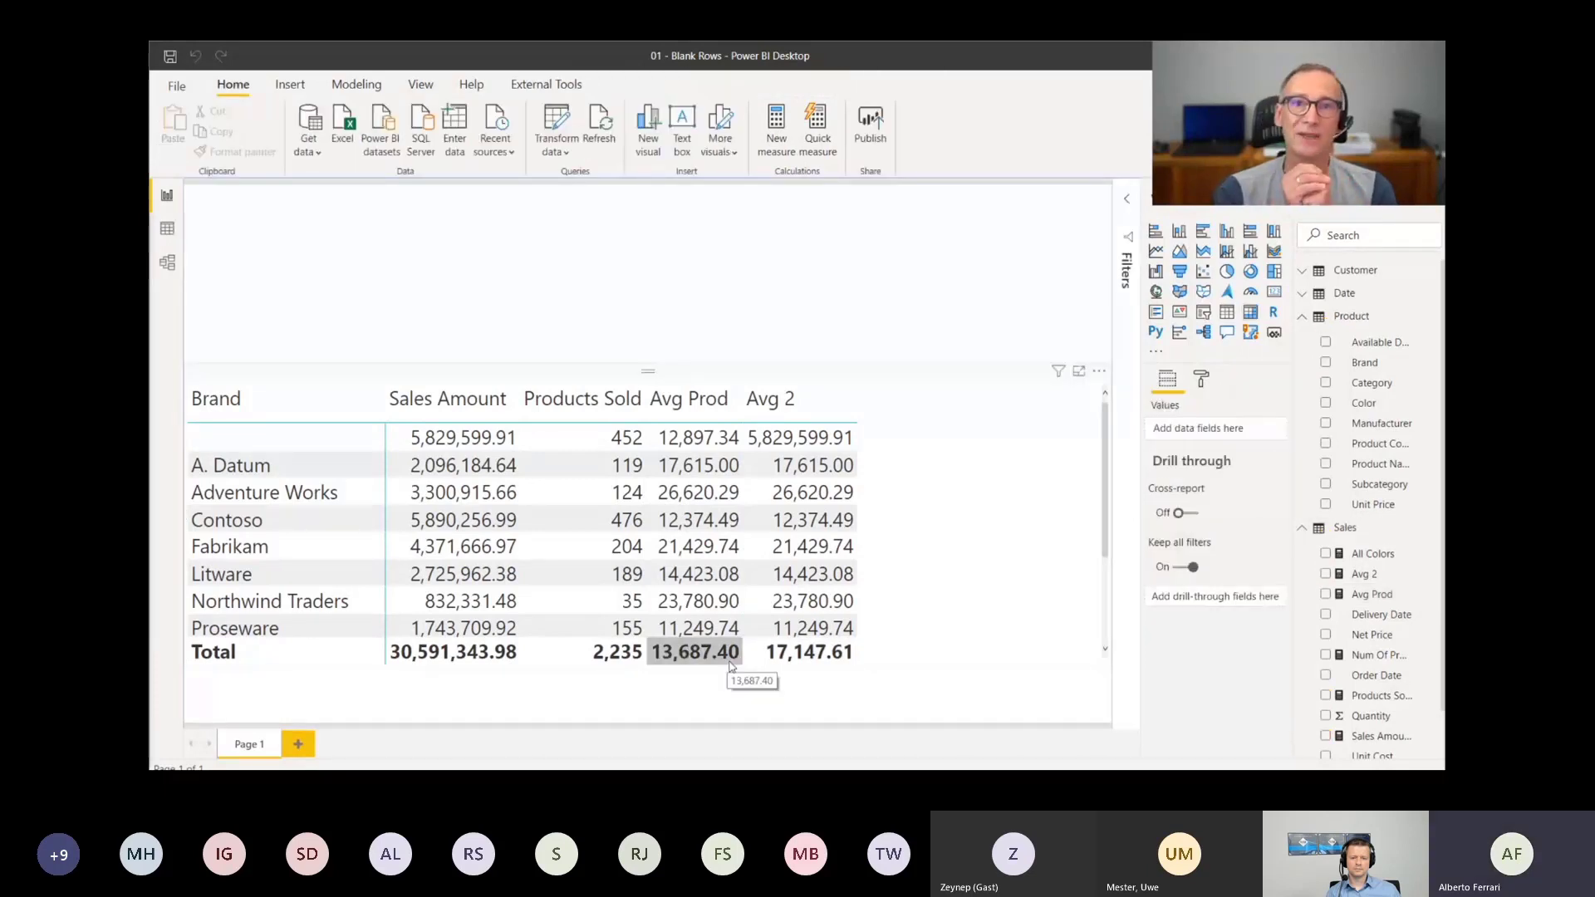
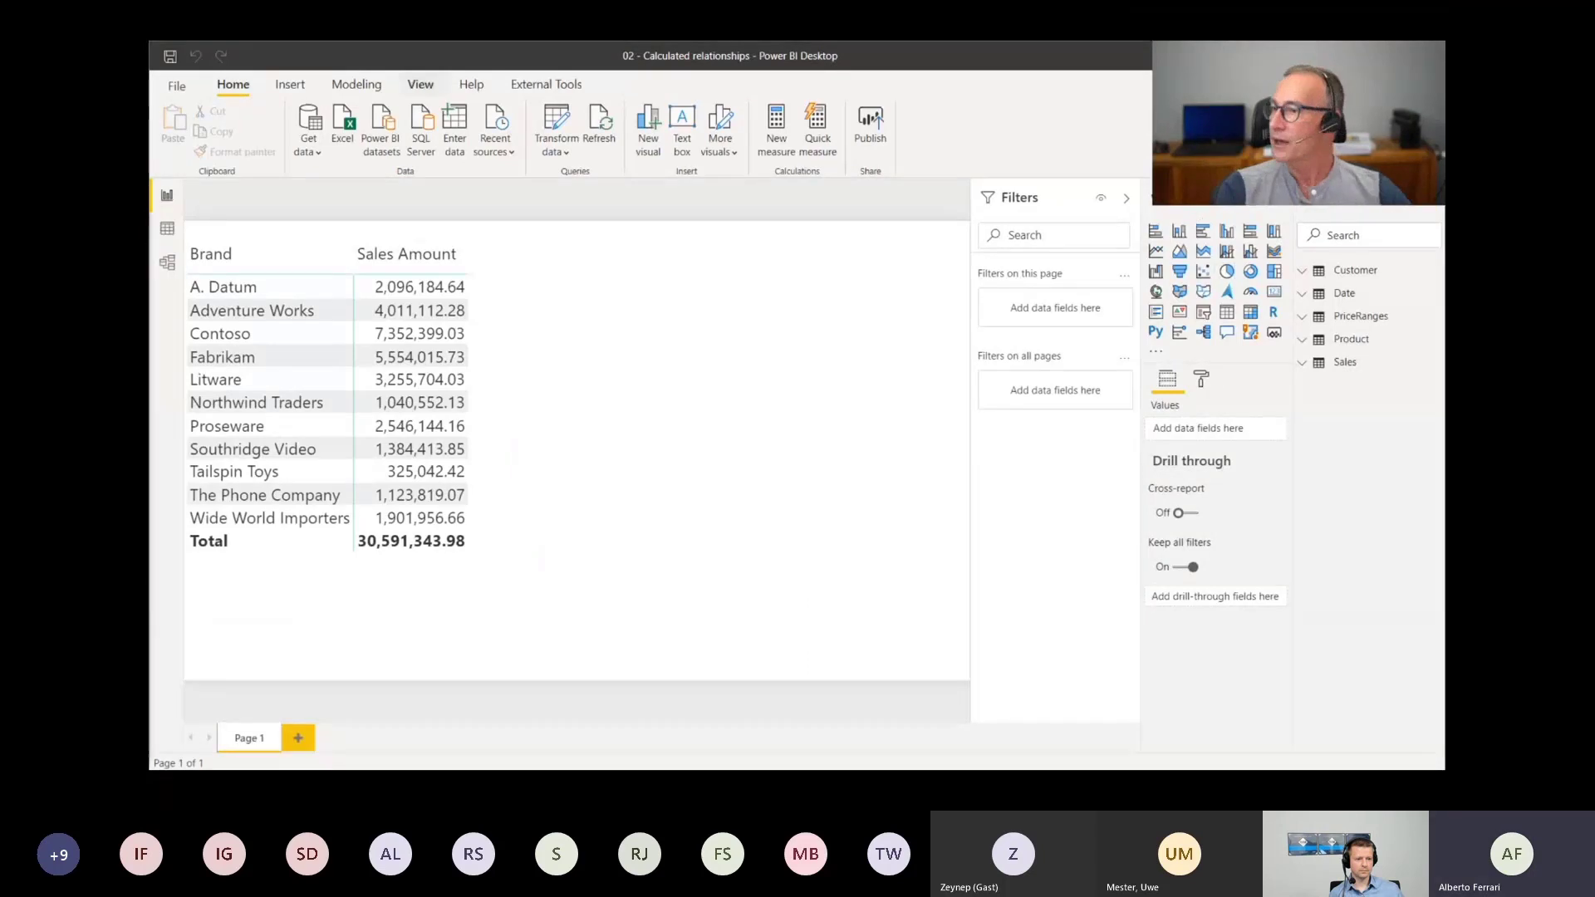
In the Calculated relationships model diagram, place Product below Sales and bring PriceRanges into the space between Sales and Date
click(167, 262)
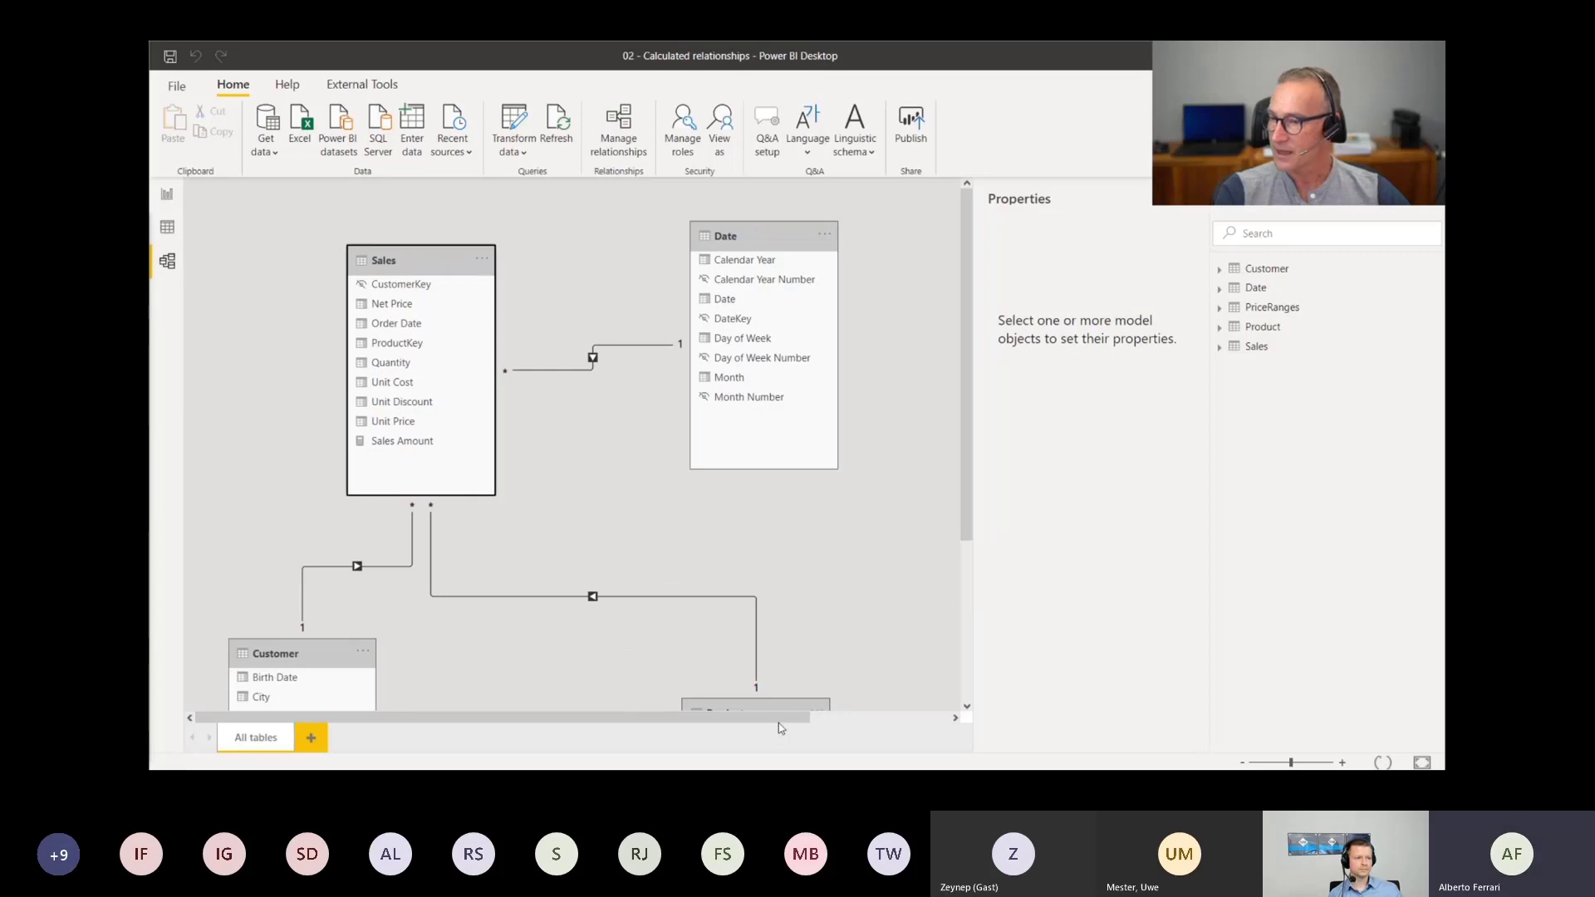
drag(779, 720, 513, 523)
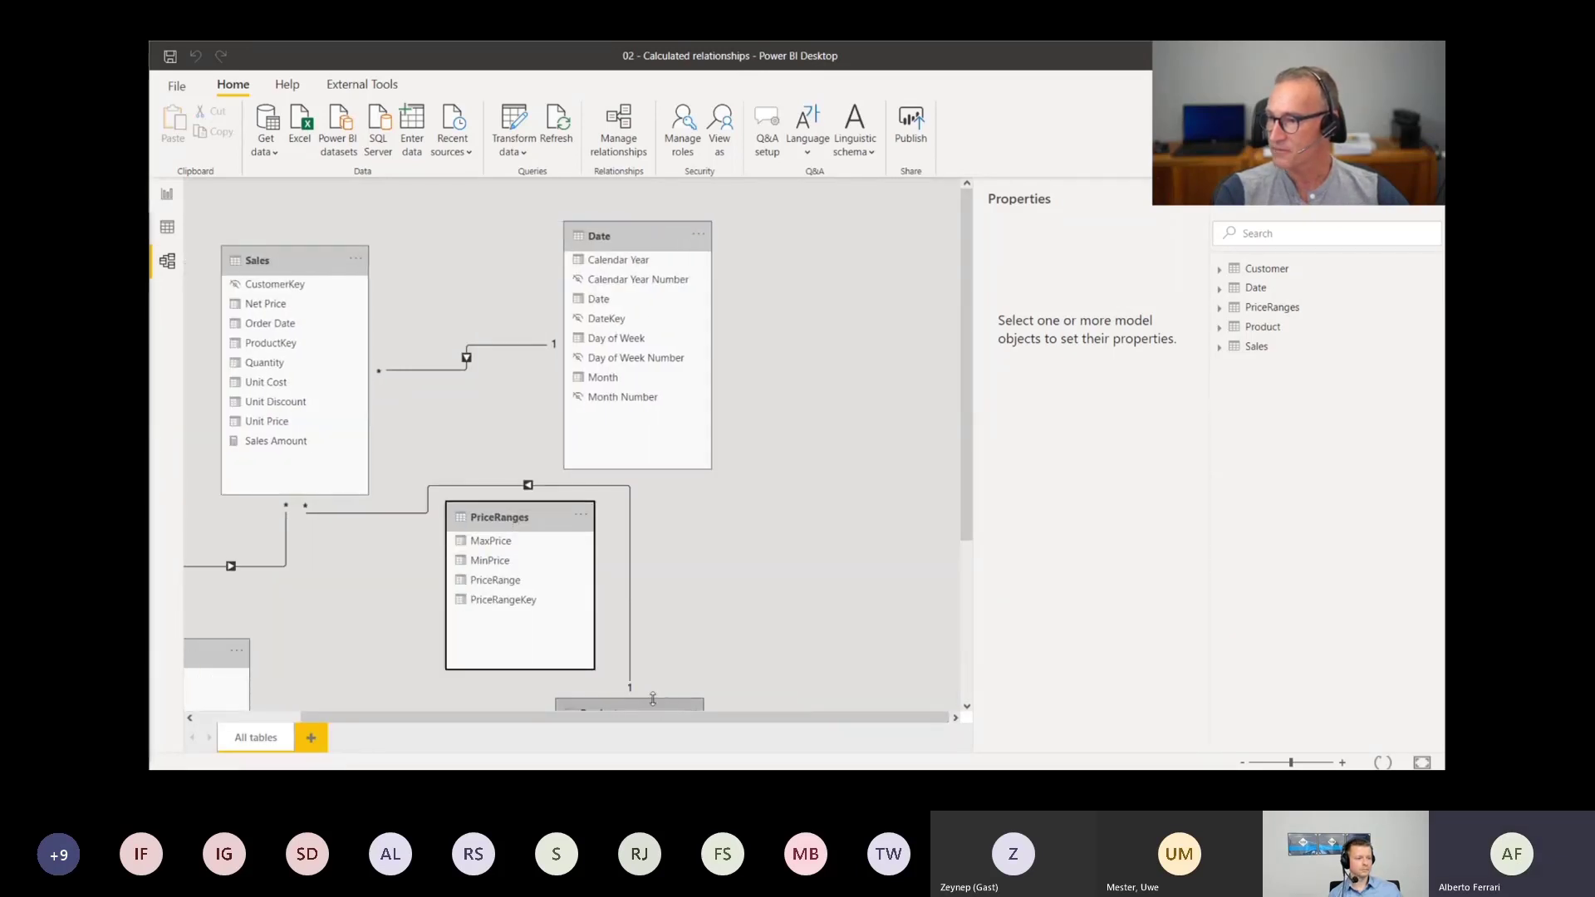
drag(648, 703, 324, 681)
drag(490, 517, 446, 456)
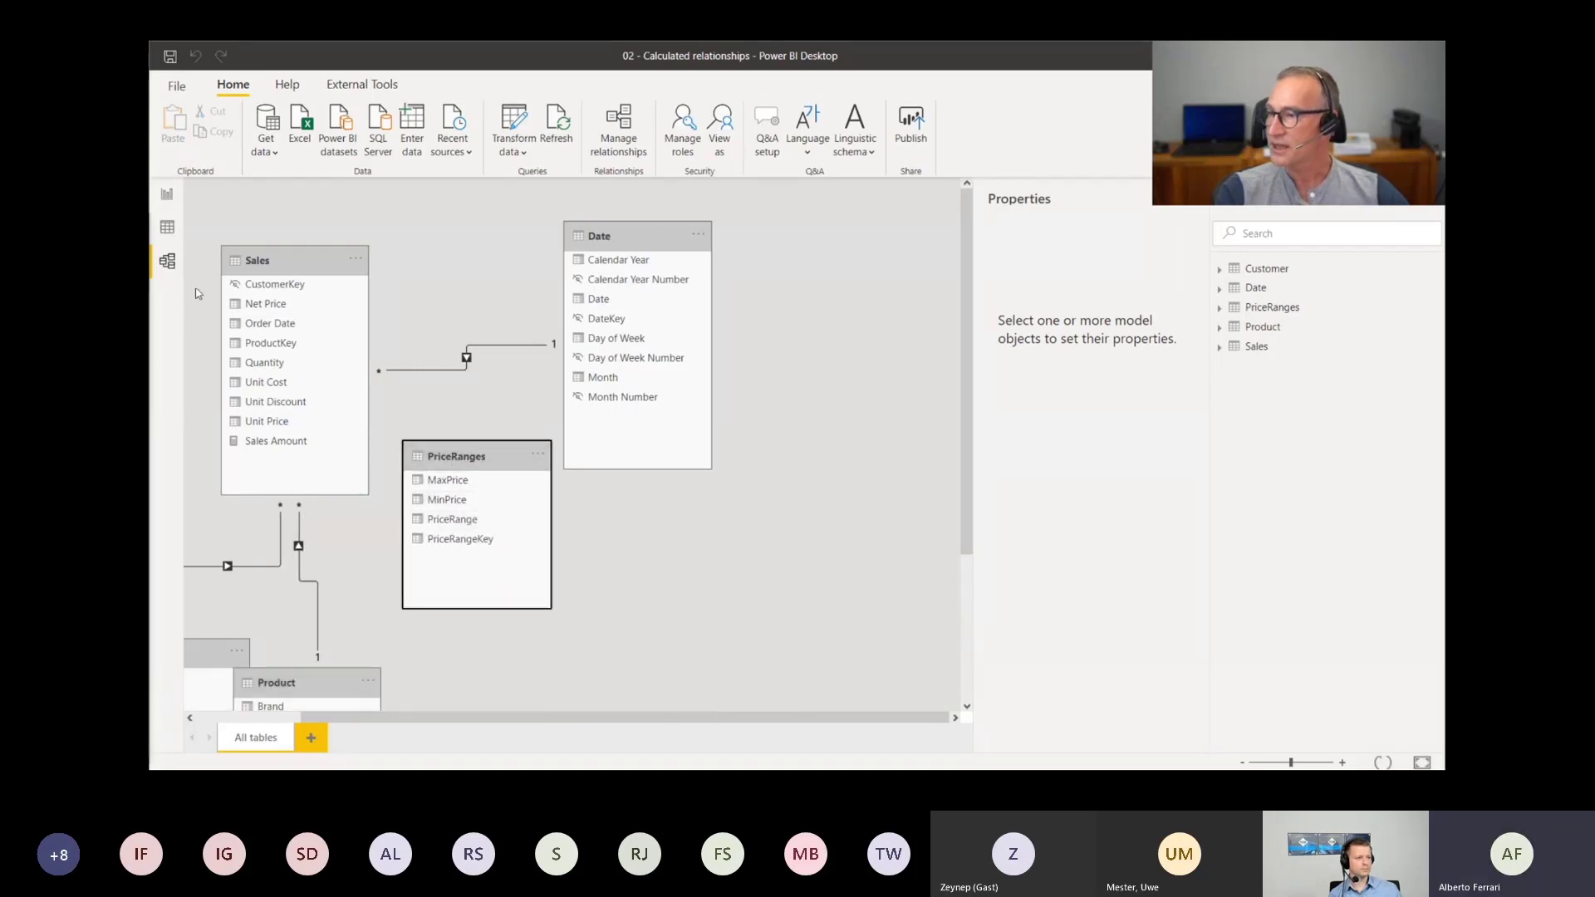
Examine the data rows of the PriceRanges table, including its keys, range names and minimum and maximum prices
click(167, 226)
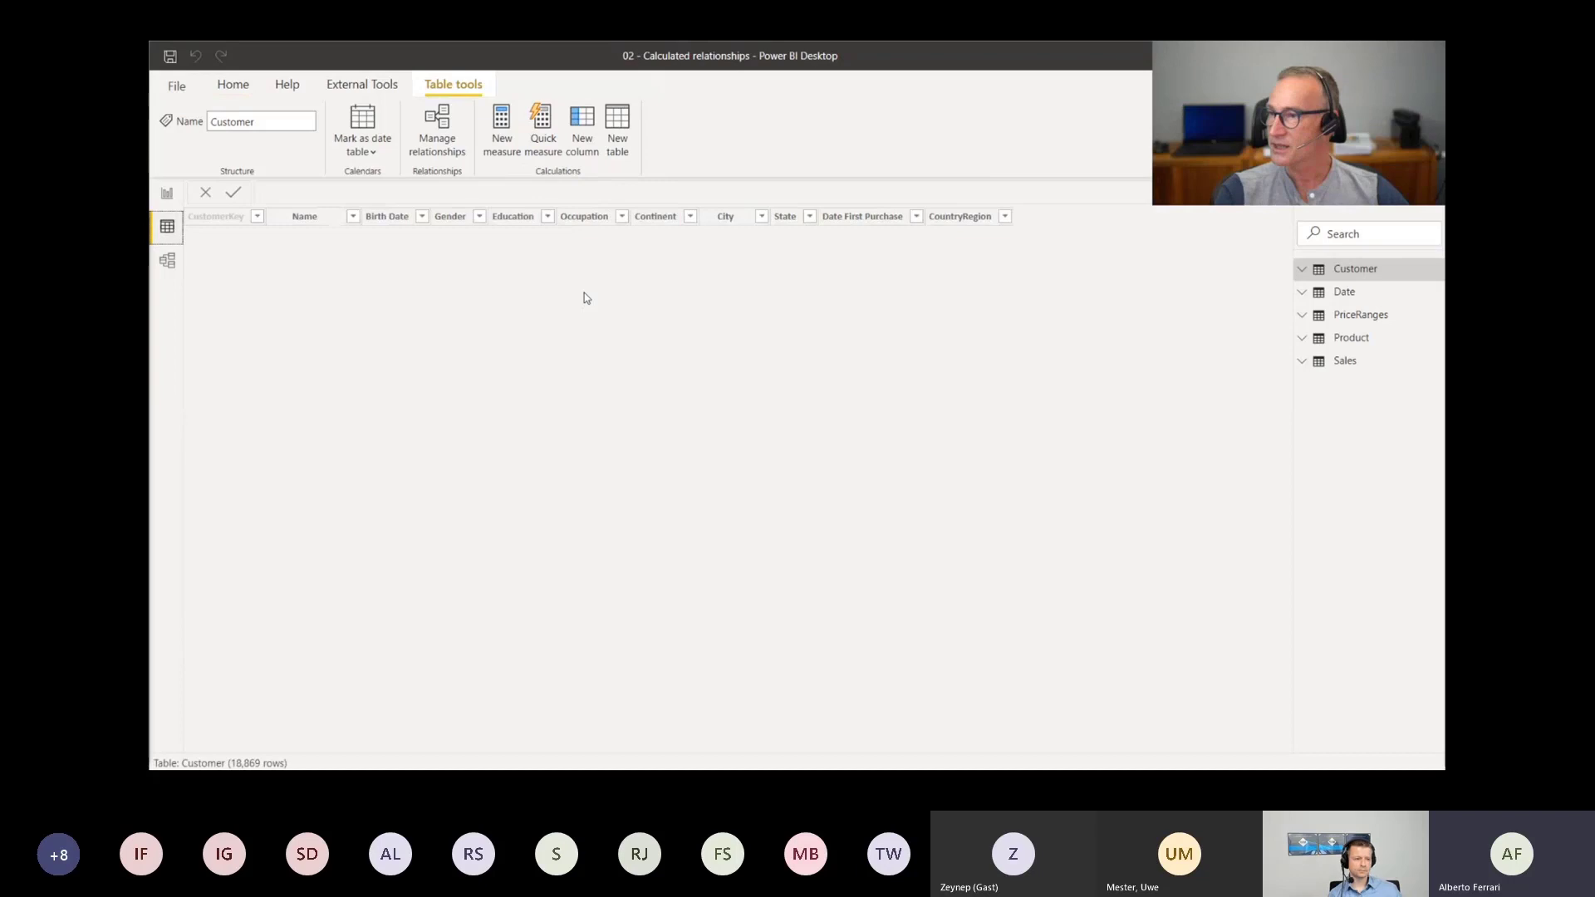
click(1348, 316)
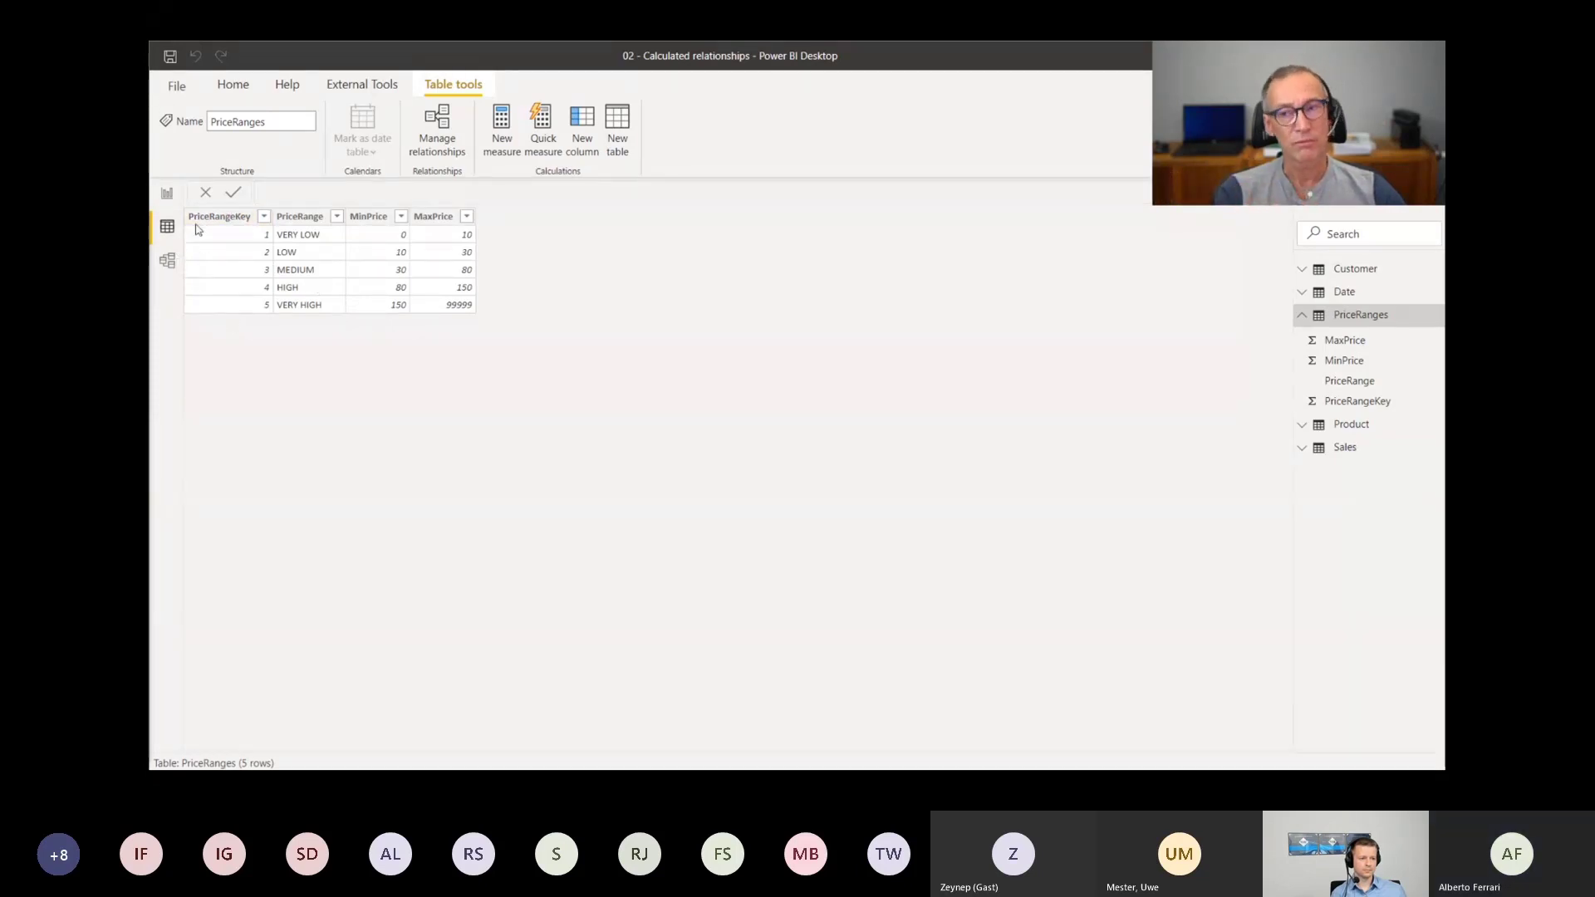
In the model diagram, move Date farther away from Sales and shift PriceRanges into the widened gap below their relationship line
click(167, 265)
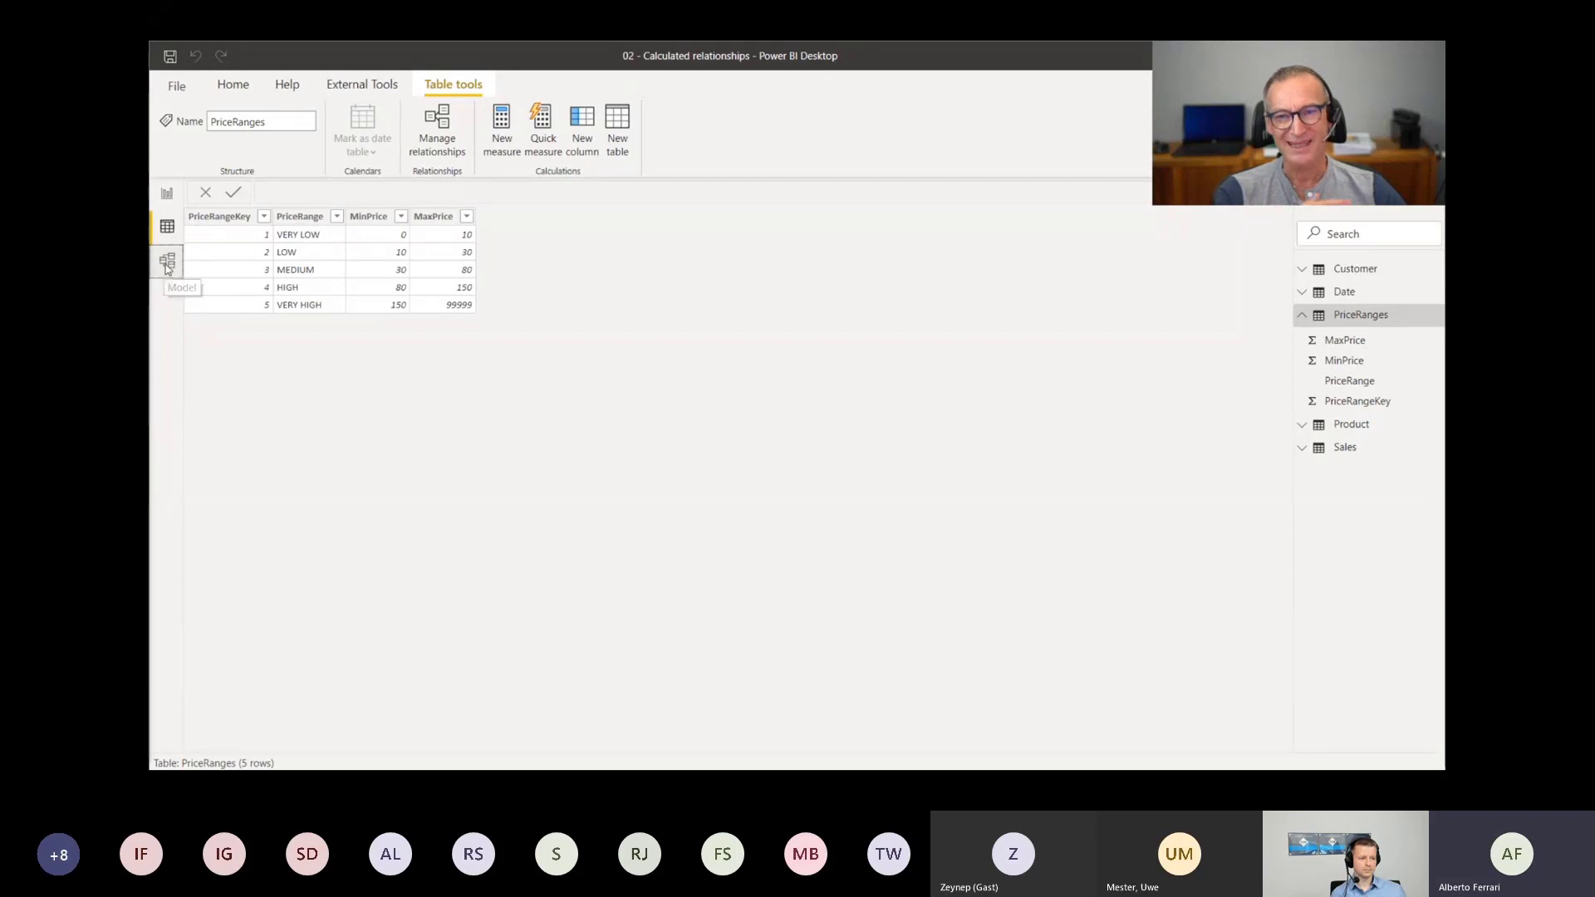
drag(644, 237, 832, 237)
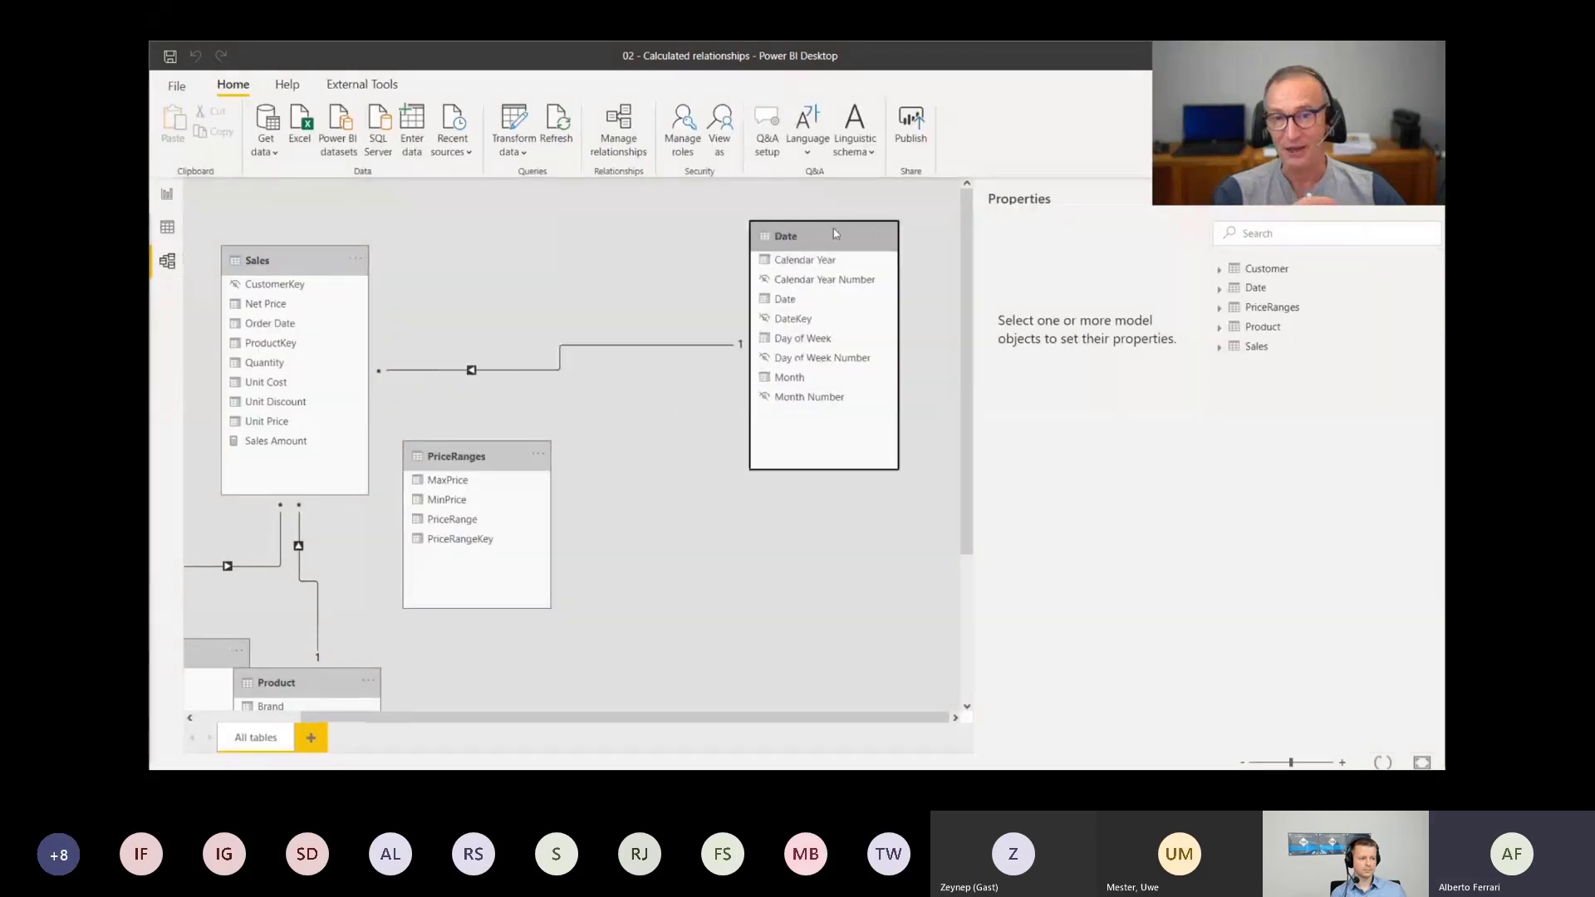
drag(511, 457, 561, 412)
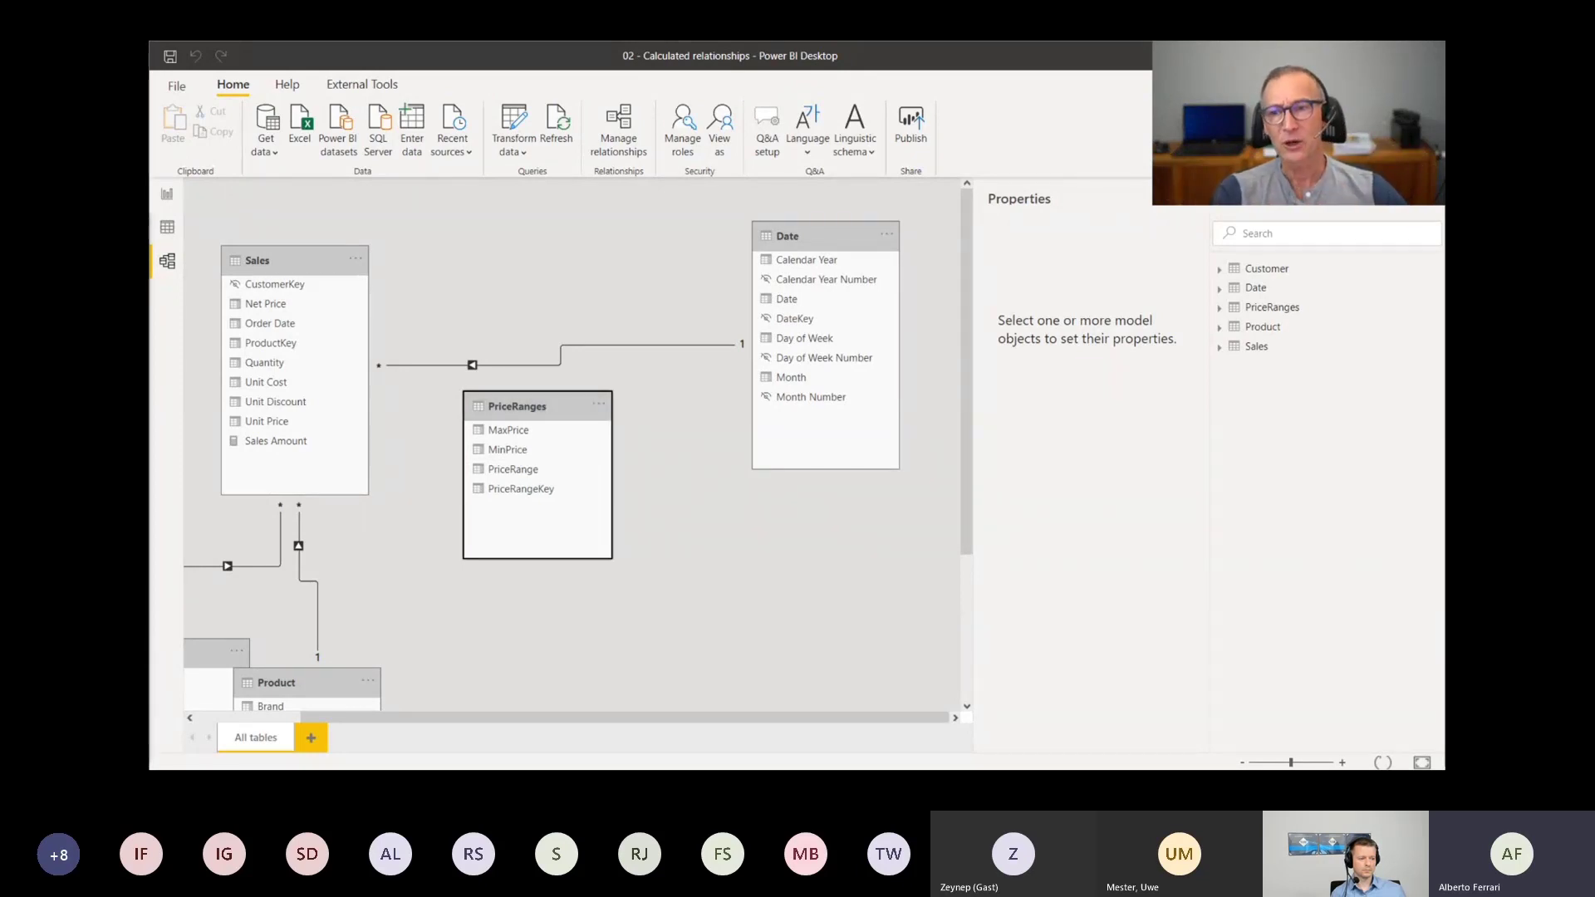
Add a calculated column to the Sales table, enlarge the formula text, and name the column PriceRangeKey
click(155, 236)
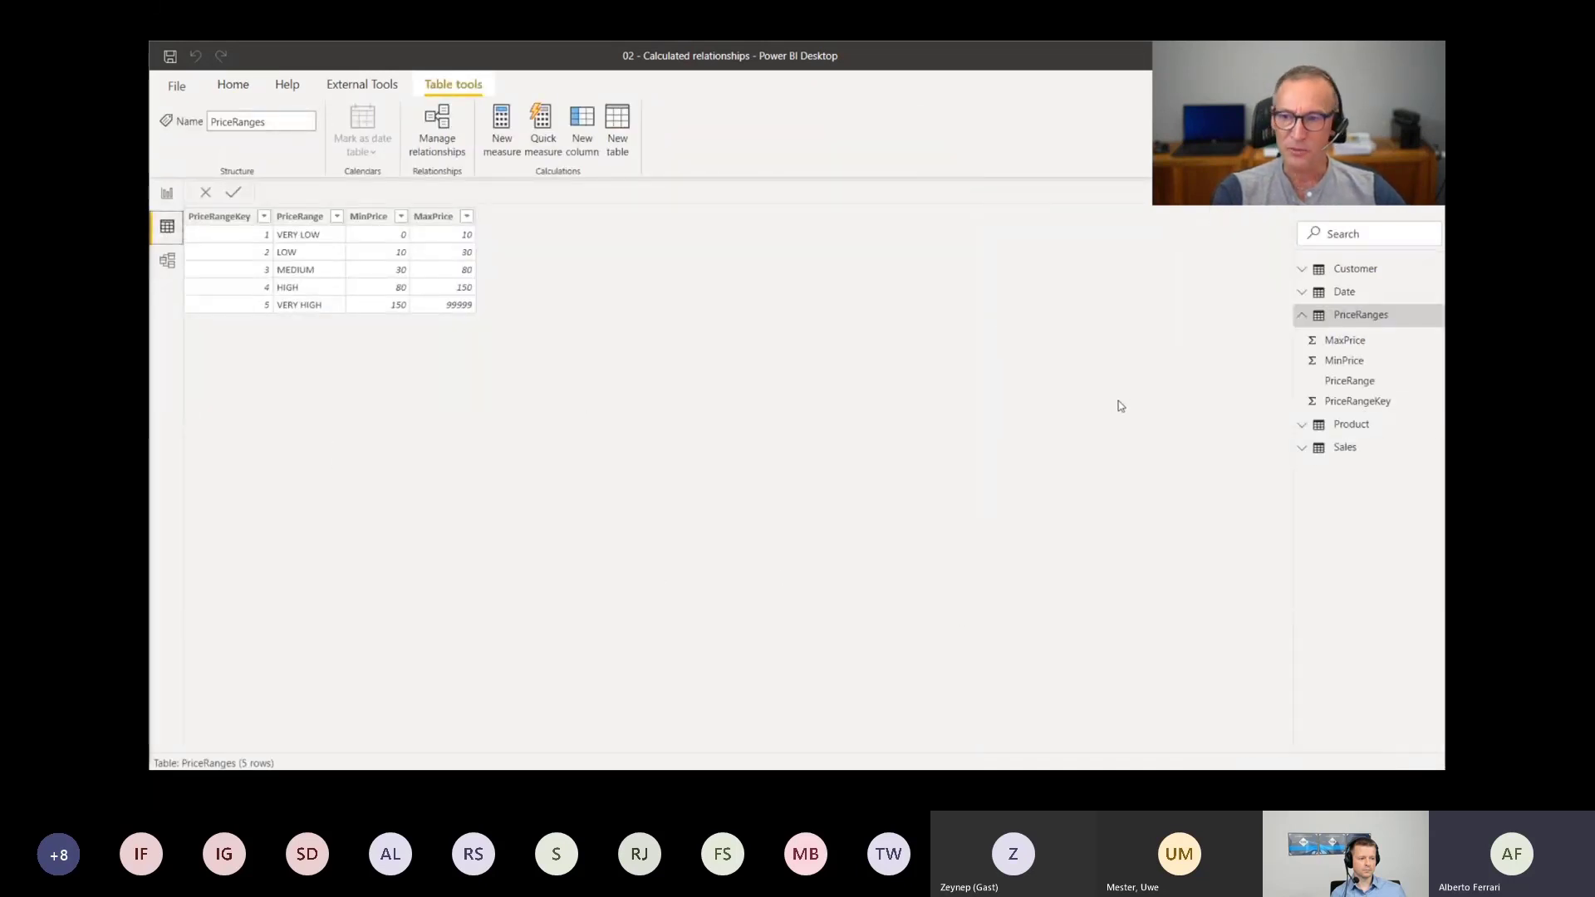
click(1345, 447)
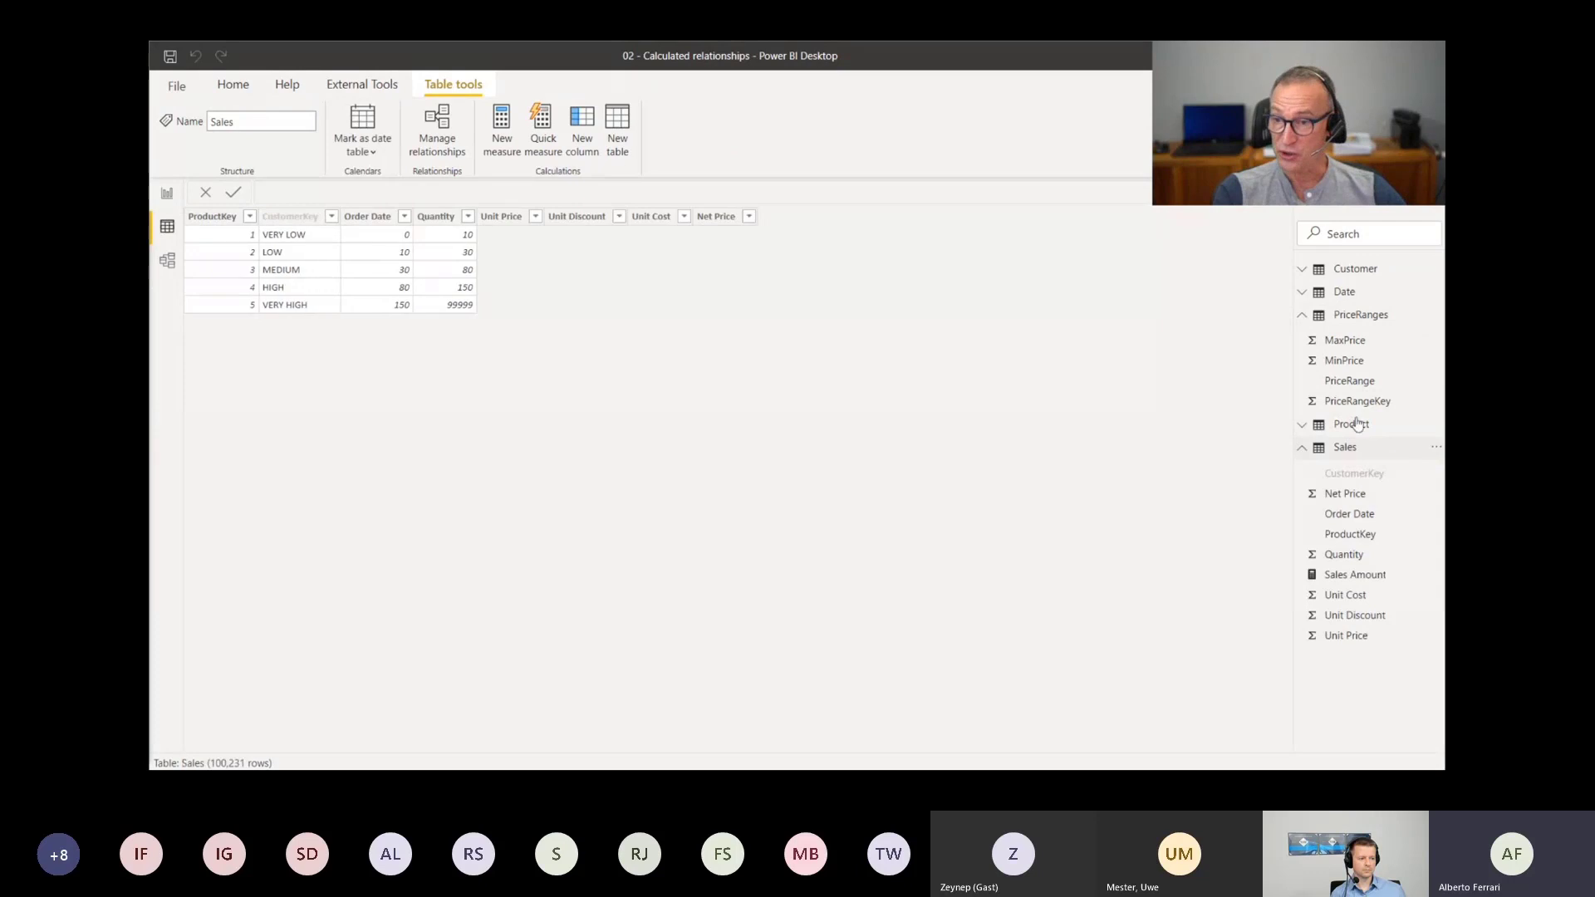
right_click(1347, 447)
click(759, 326)
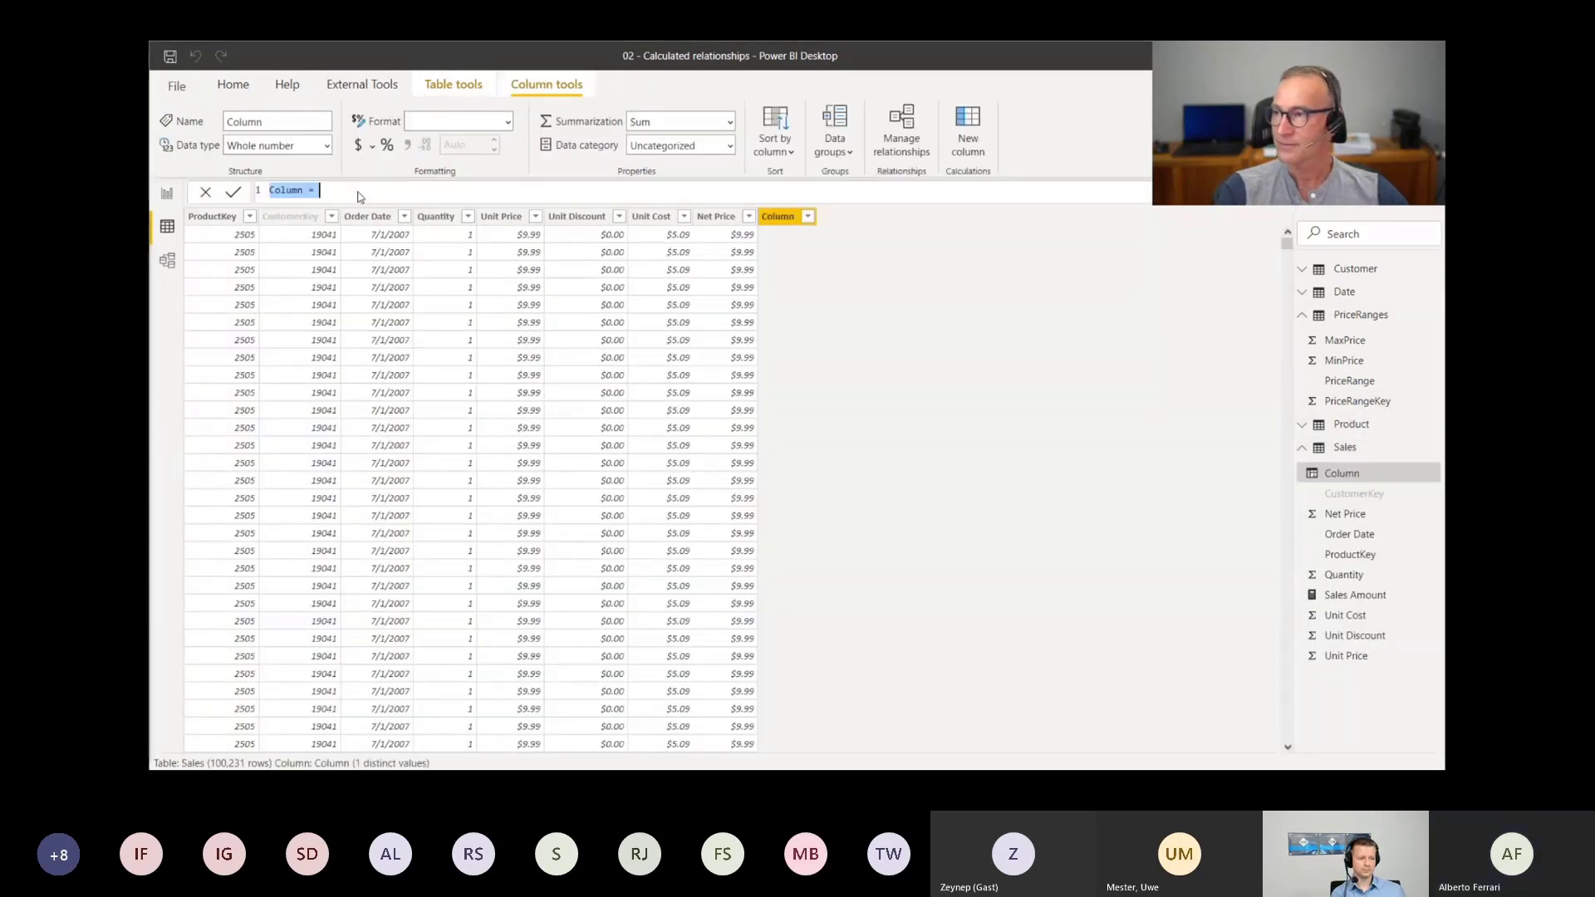
scroll(359, 196, up, 3)
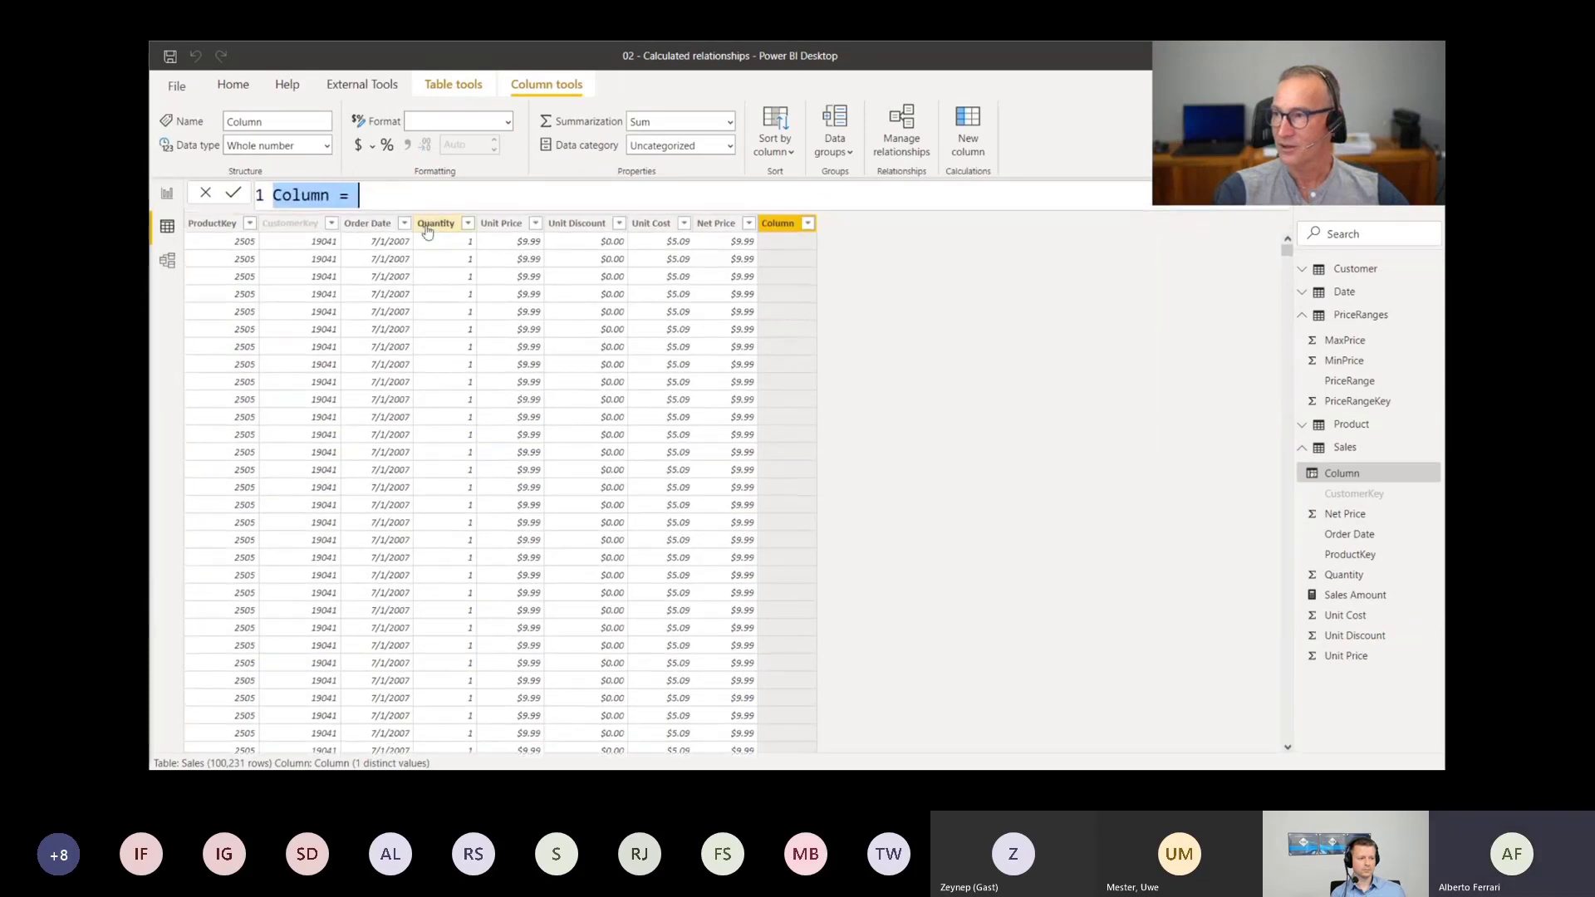
scroll(439, 197, up, 1)
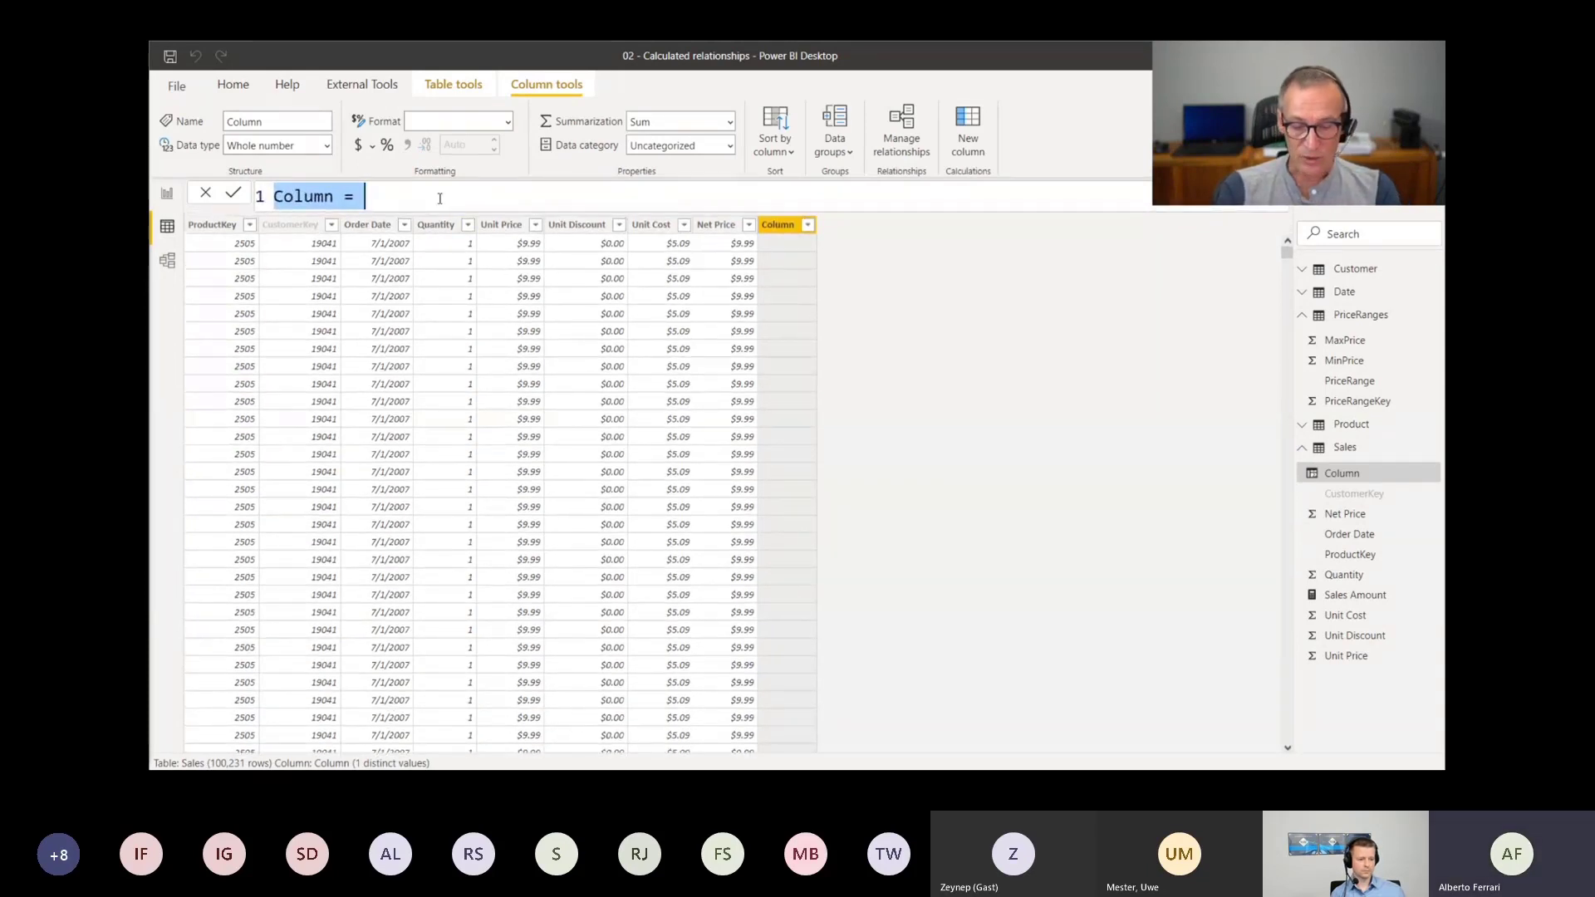
text(PriceRange)
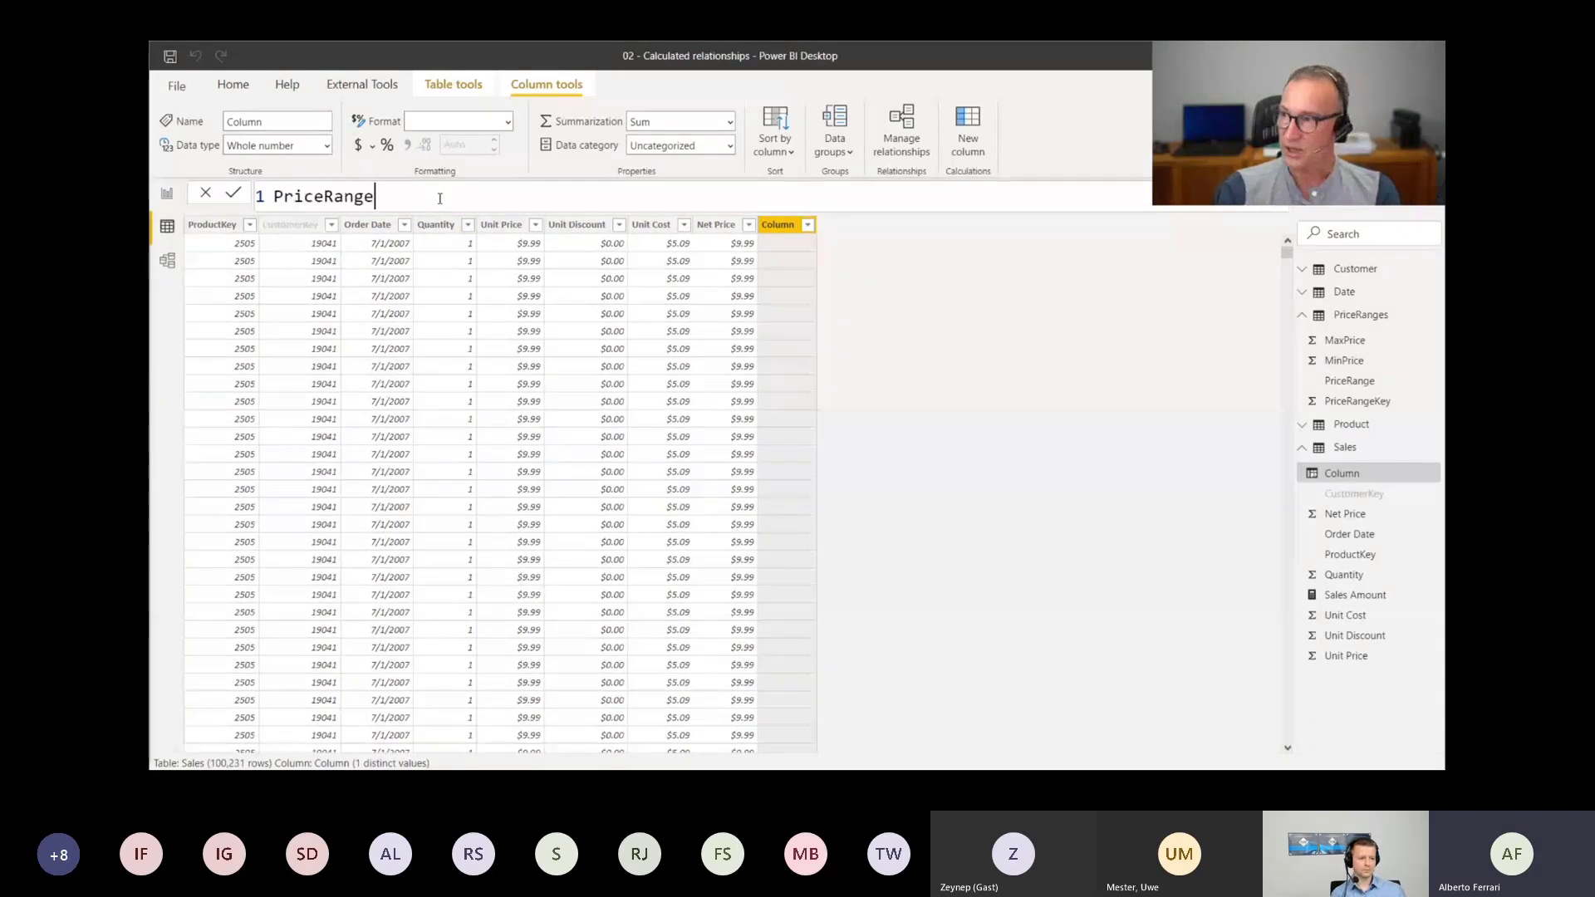
text(Key =)
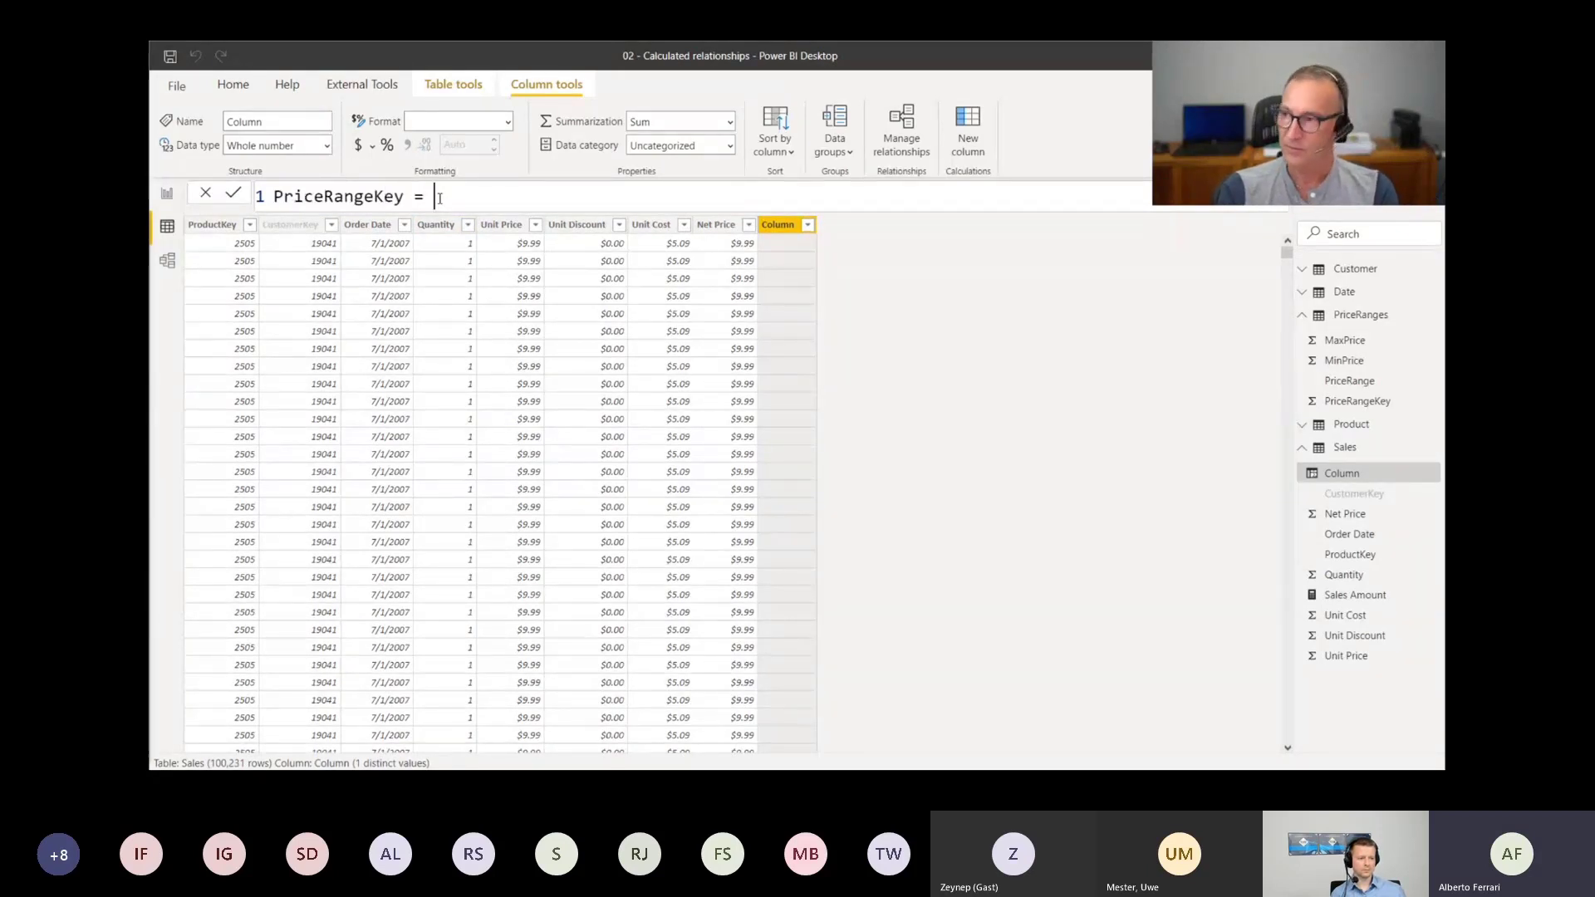
Start the formula with a CALCULATE call preceded by VAR CurrentPrice = Sales[Net Price] and RETURN on separate lines
key(Return)
text(CALCULATE()
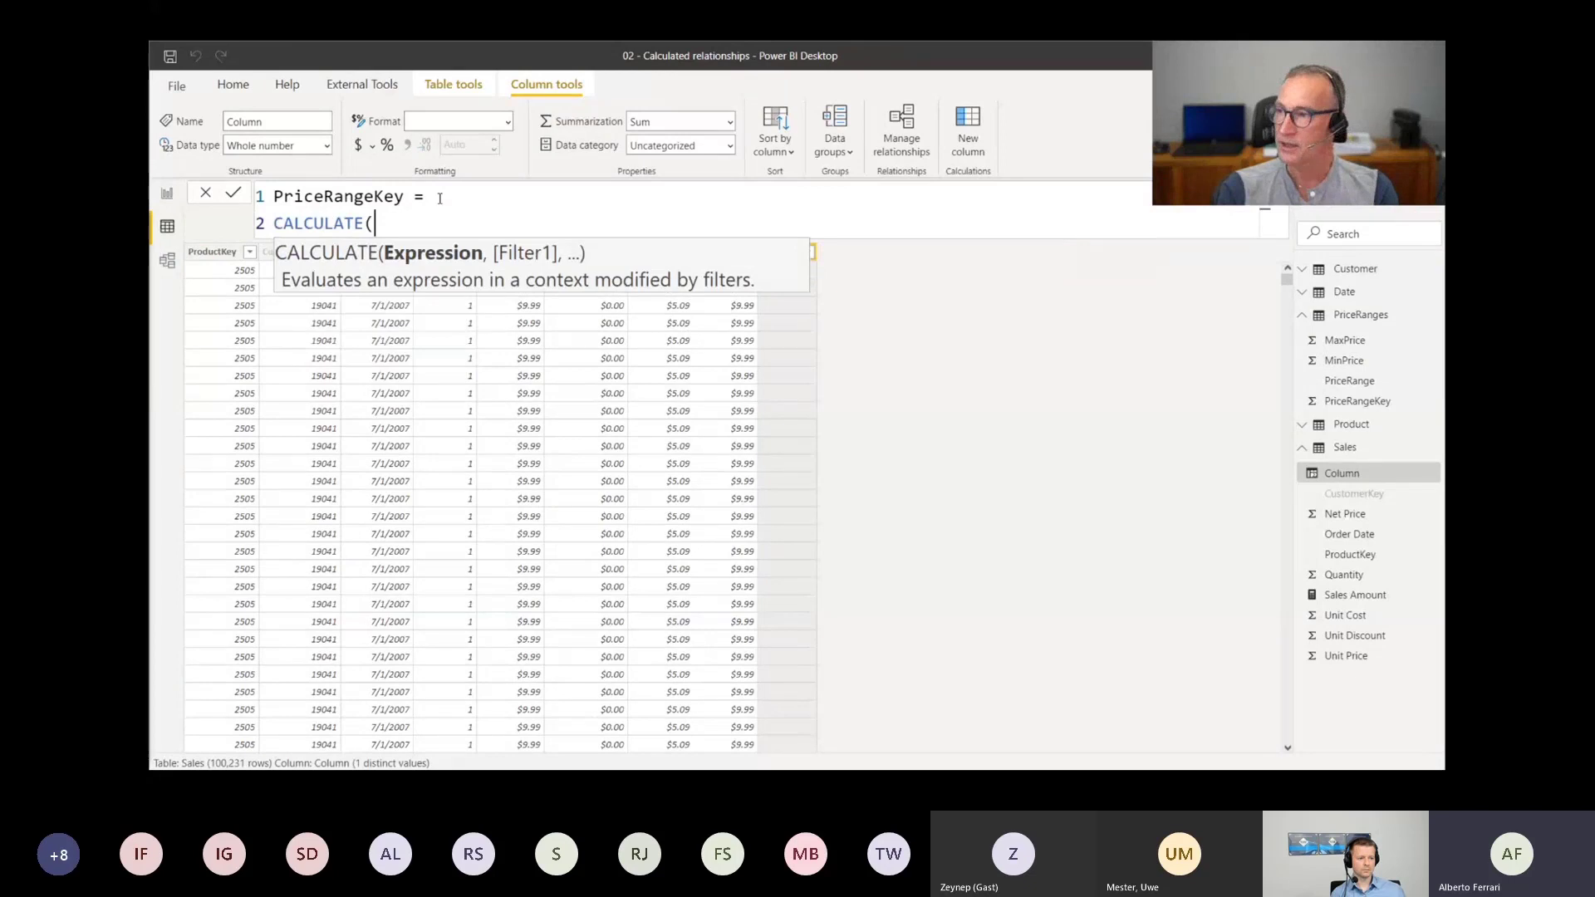
key(Home)
key(Return)
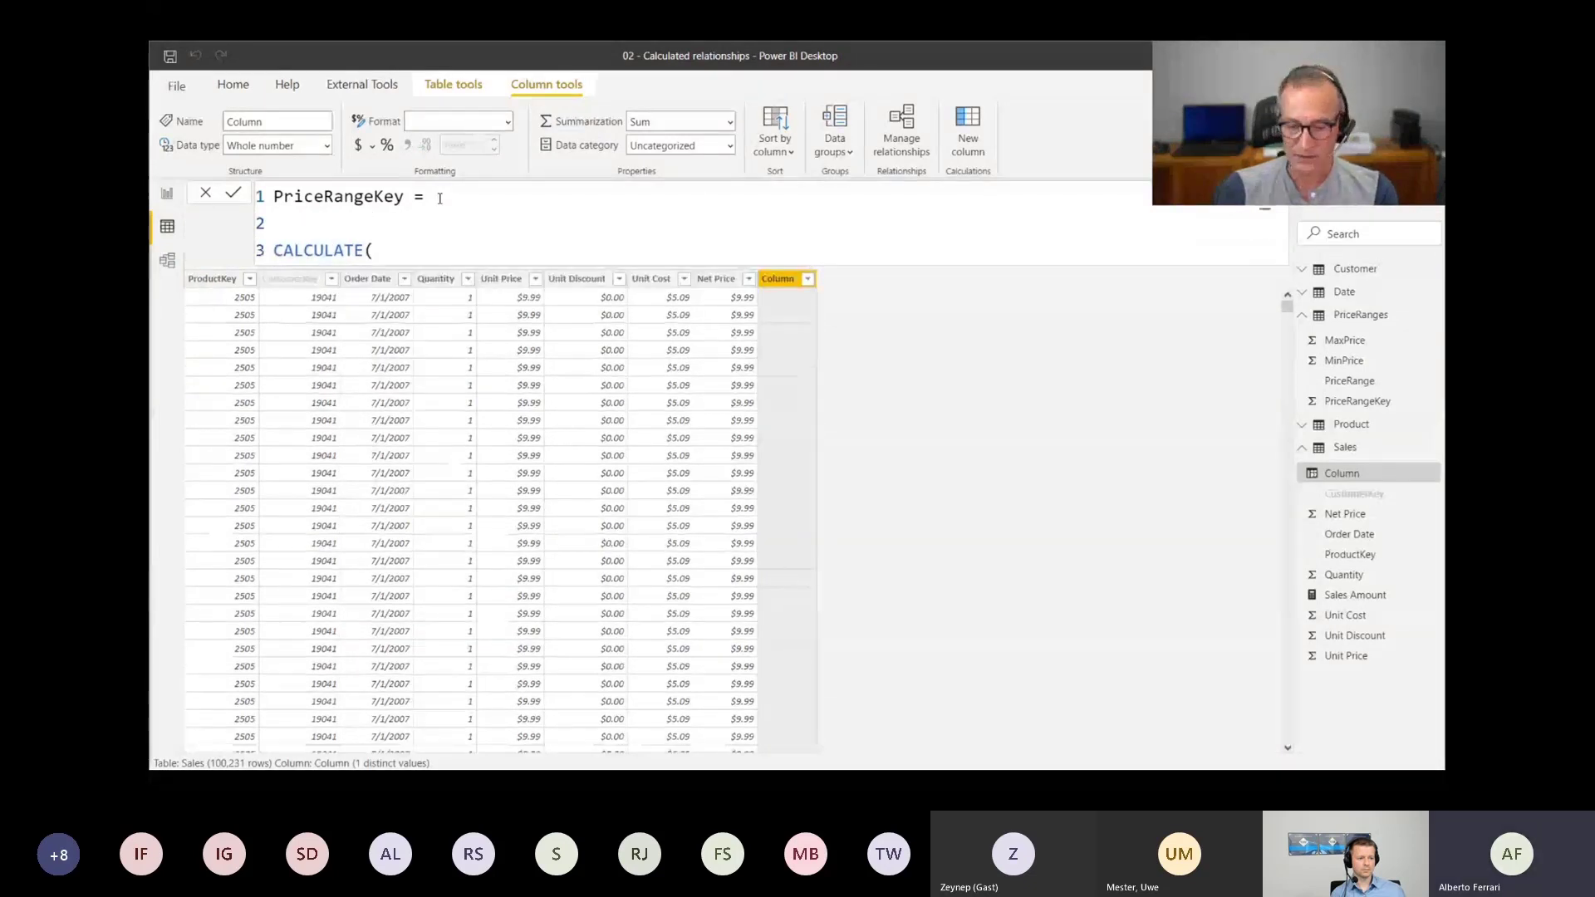
key(Up)
text(VAR Current)
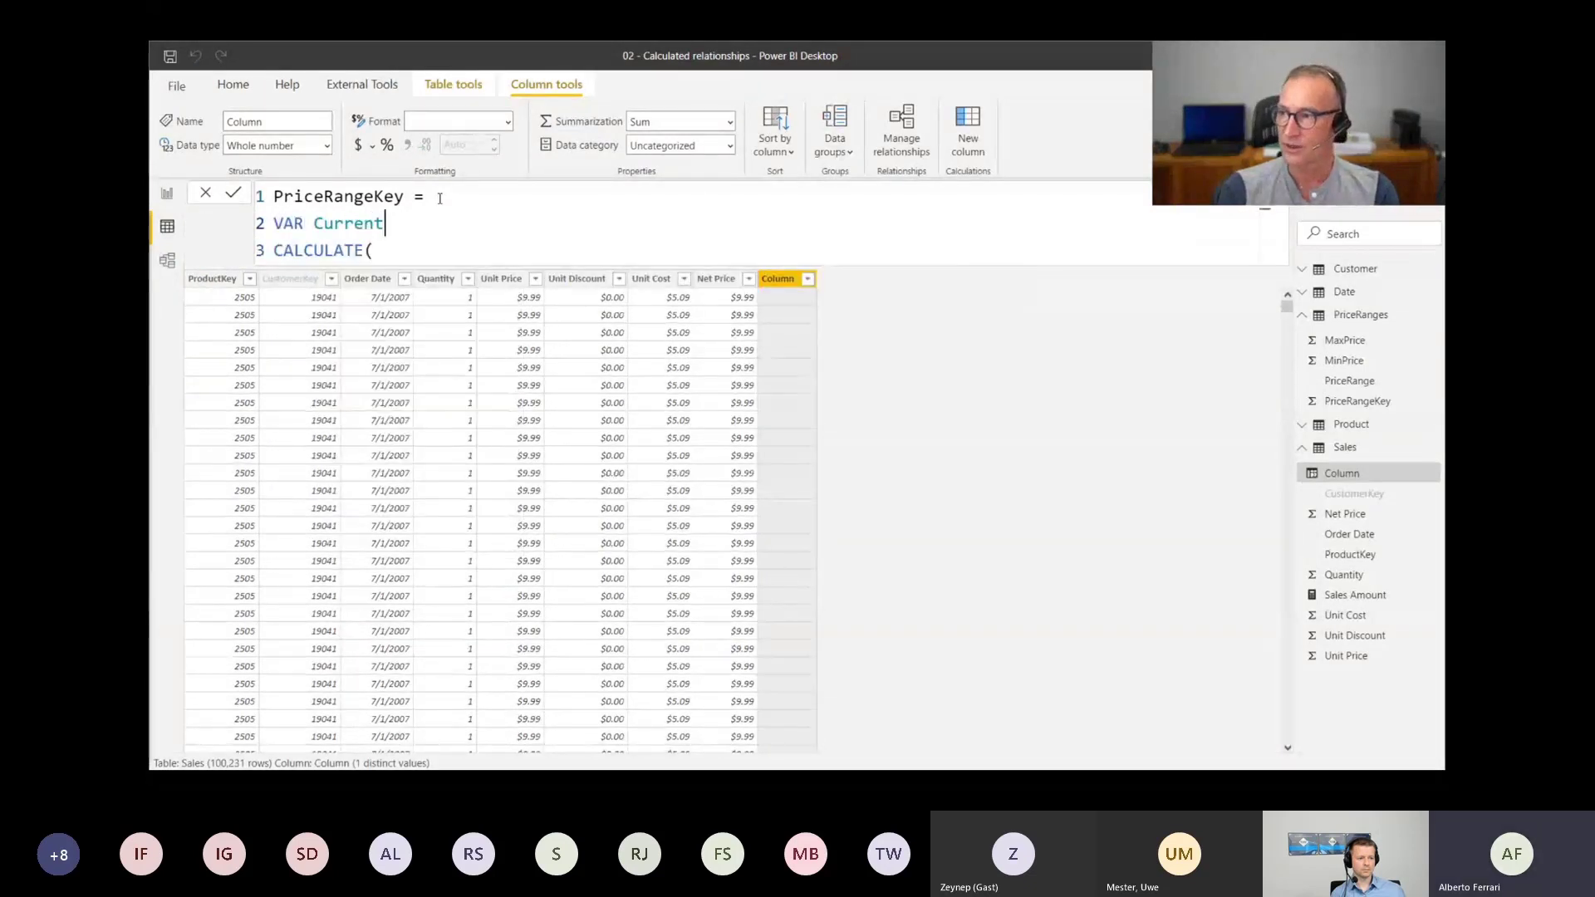
text(Price = Sales[)
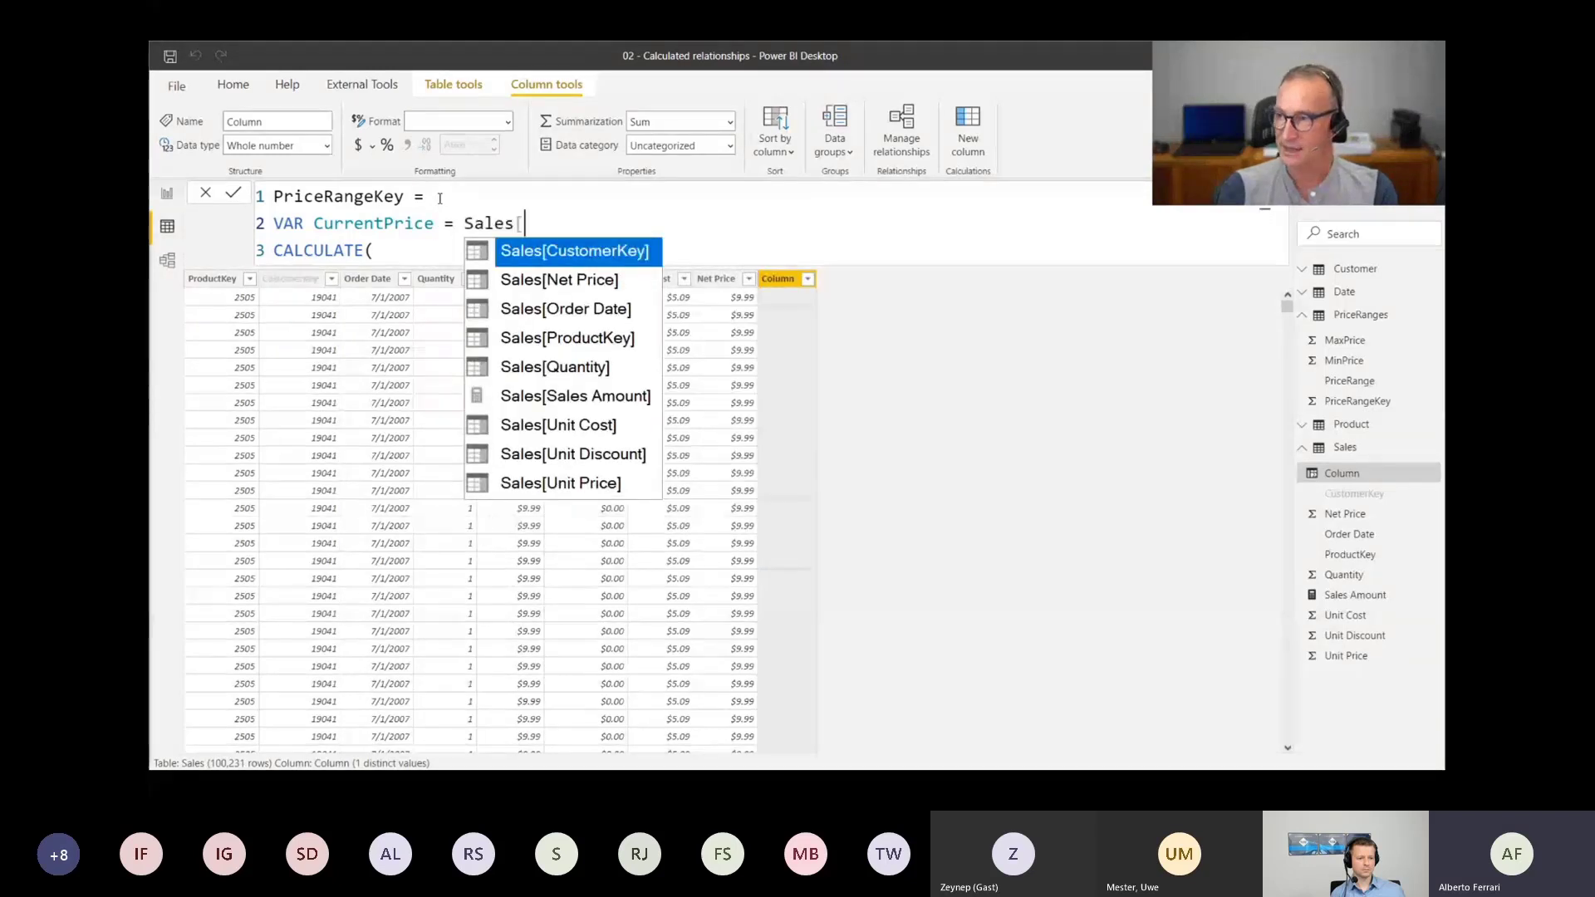
key(Down)
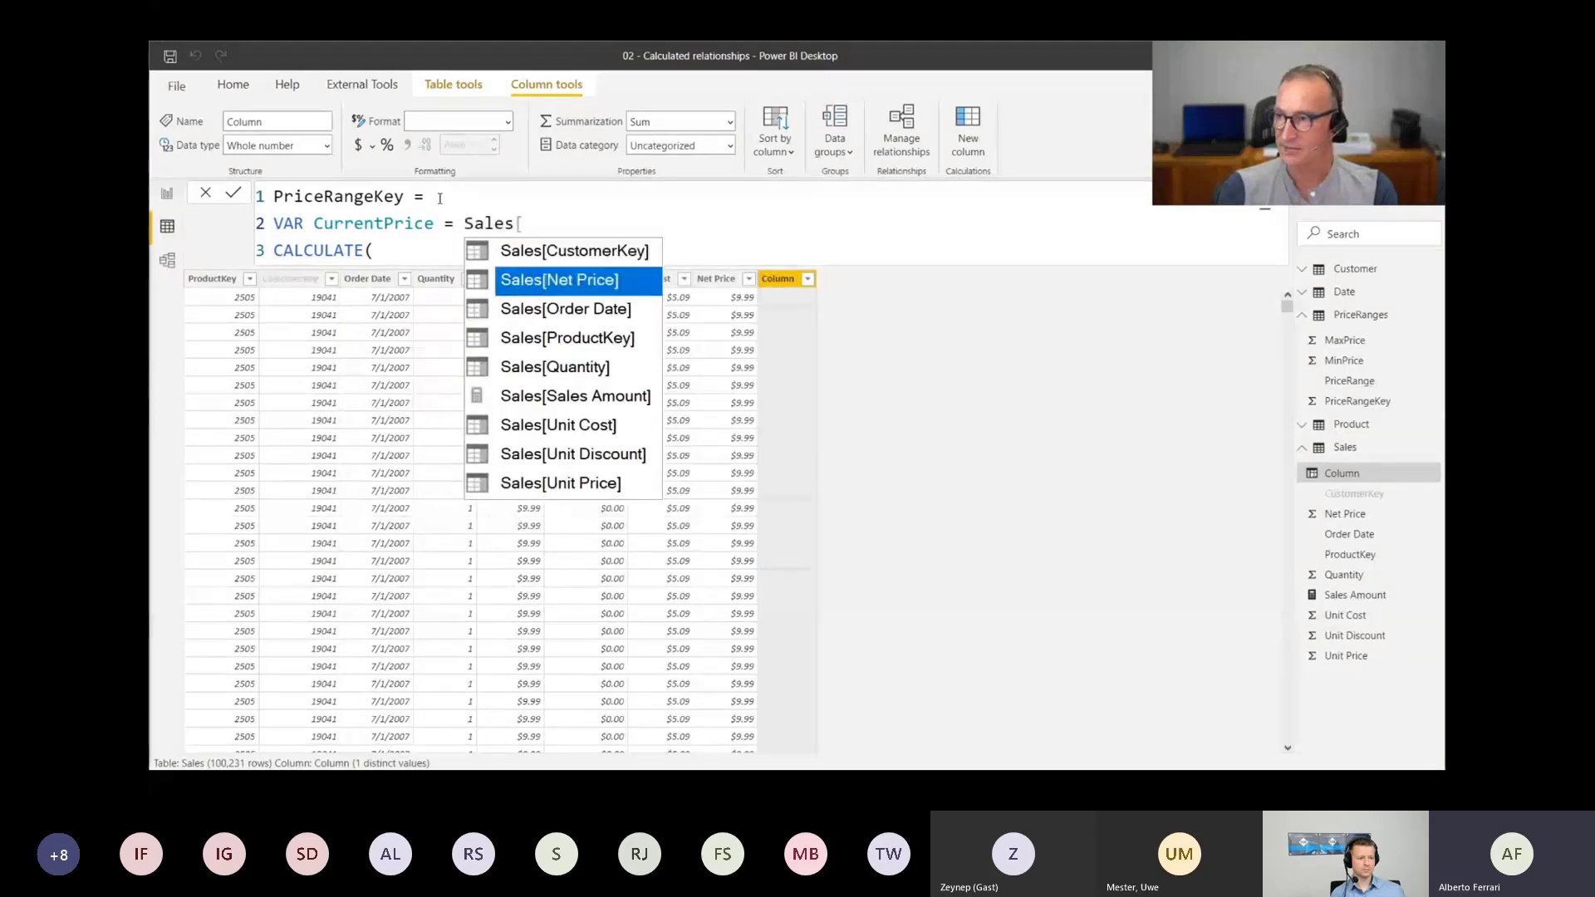
key(Tab)
key(shift+Return)
text(RETURN)
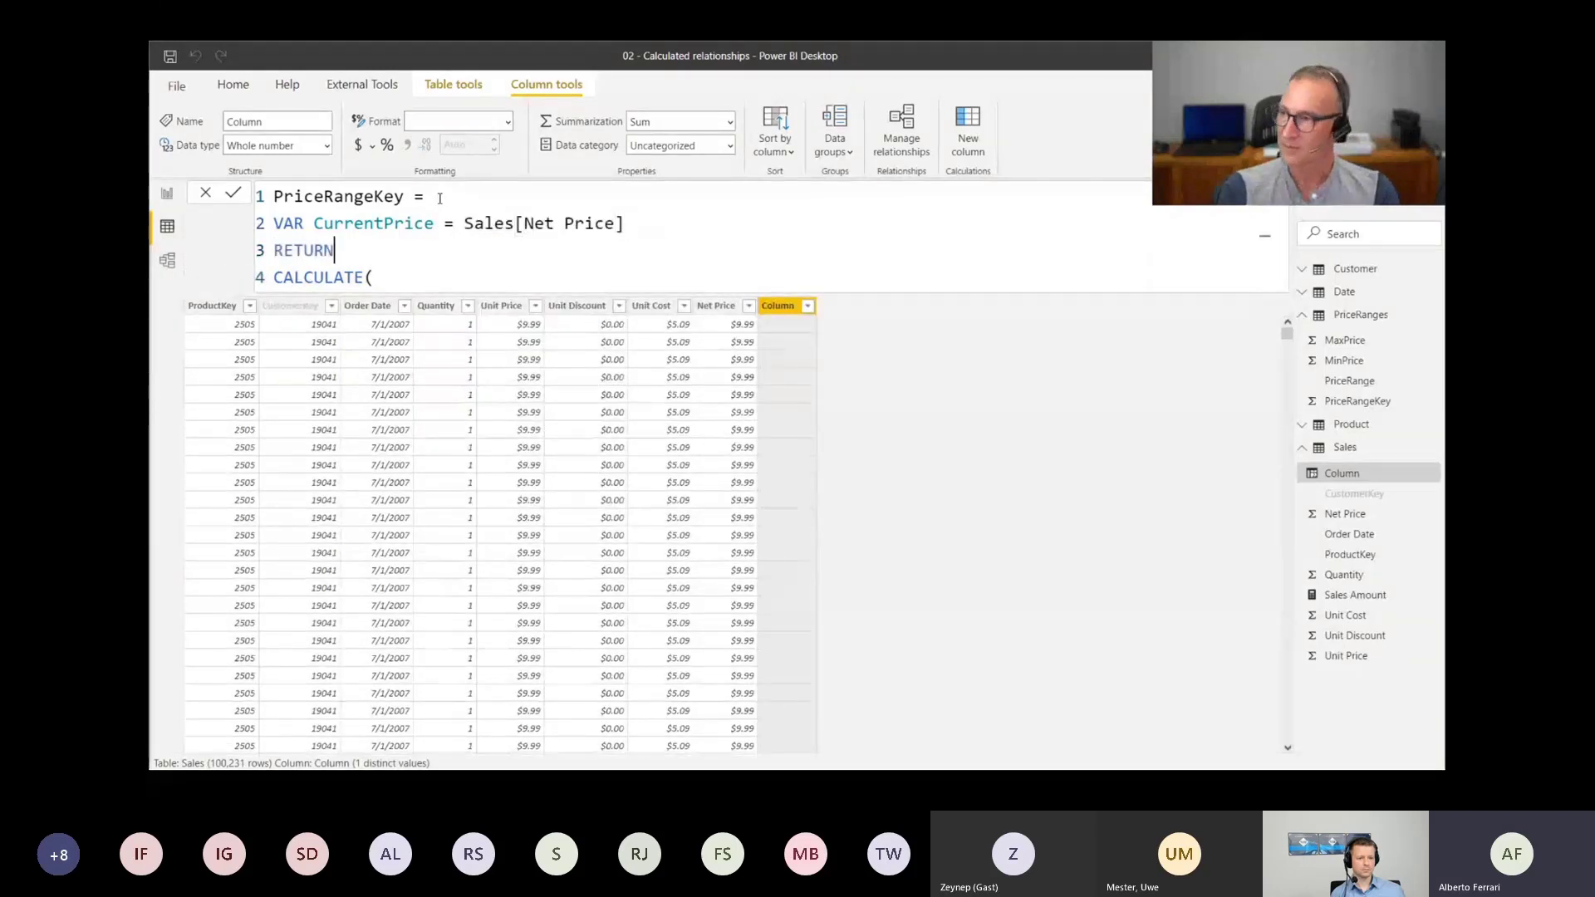
Indent the CALCULATE line under RETURN and put a space before its opening parenthesis
key(Down)
key(Home)
key(Tab)
key(End)
key(BackSpace)
text(()
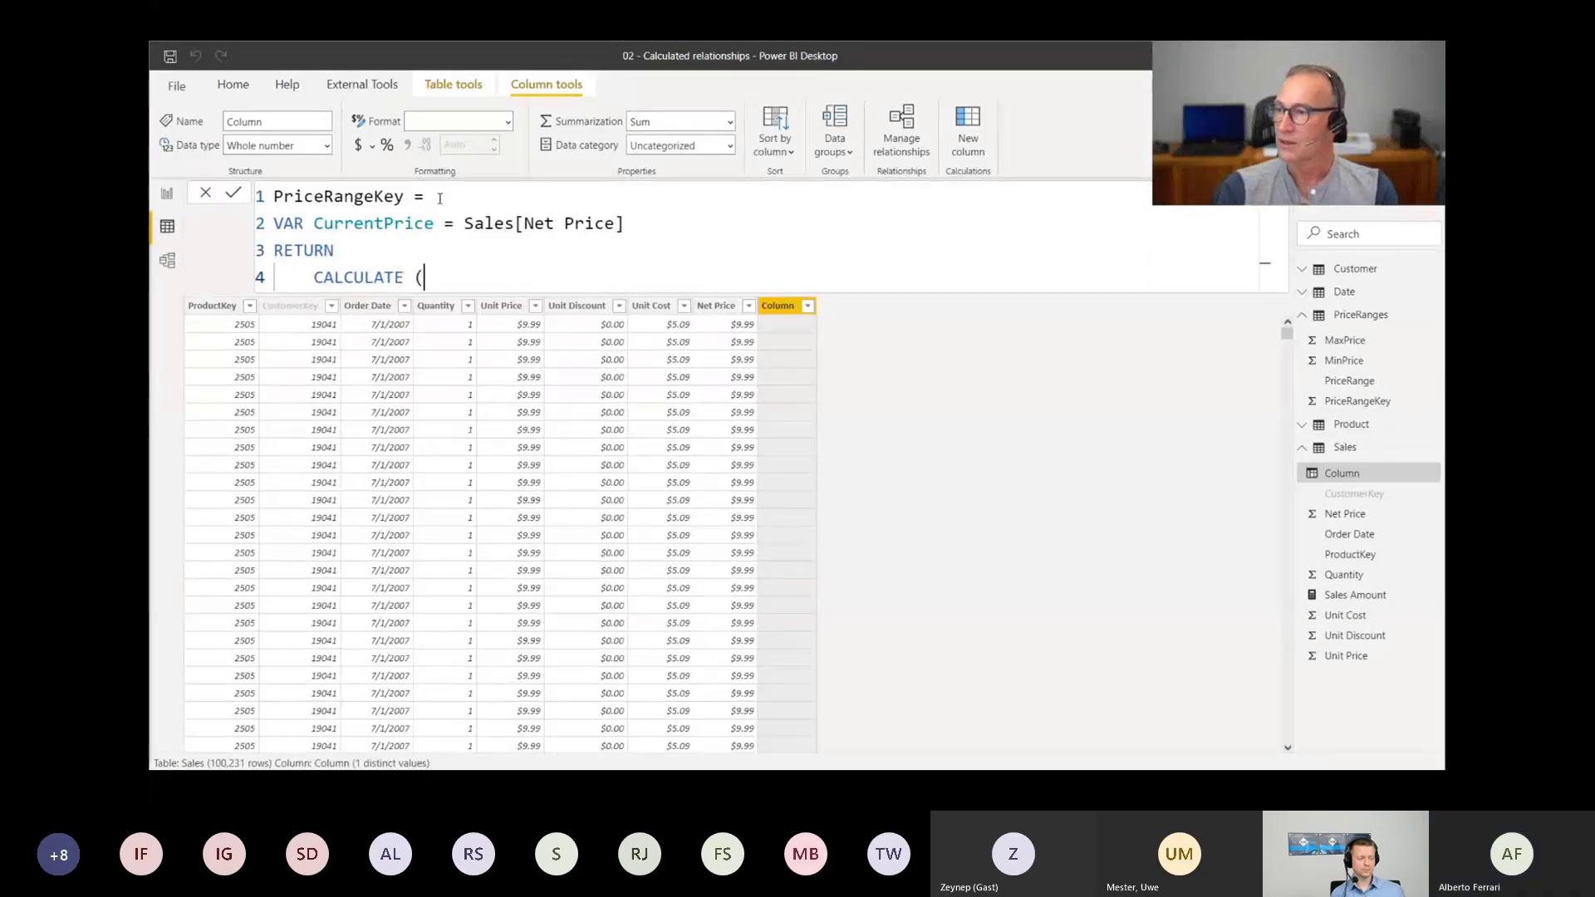
Enter VALUES ( PriceRanges[PriceRangeKey] ) as the first argument of CALCULATE on its own indented line
key(shift+Return)
key(Tab)
text(VALUES ( Pri)
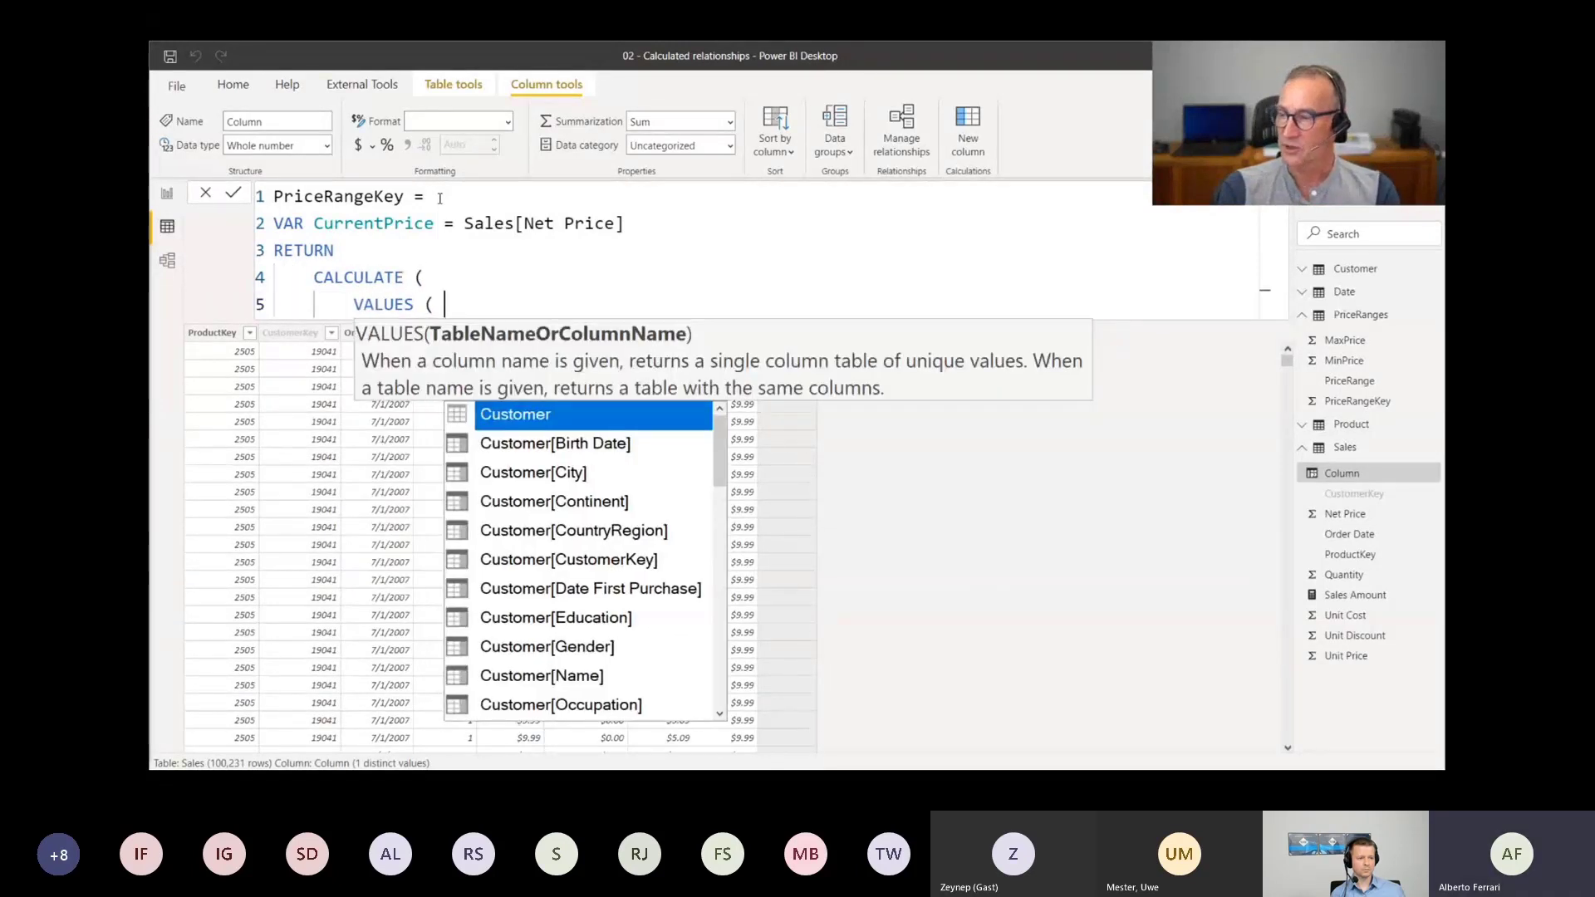
key(Down)
key(Down)
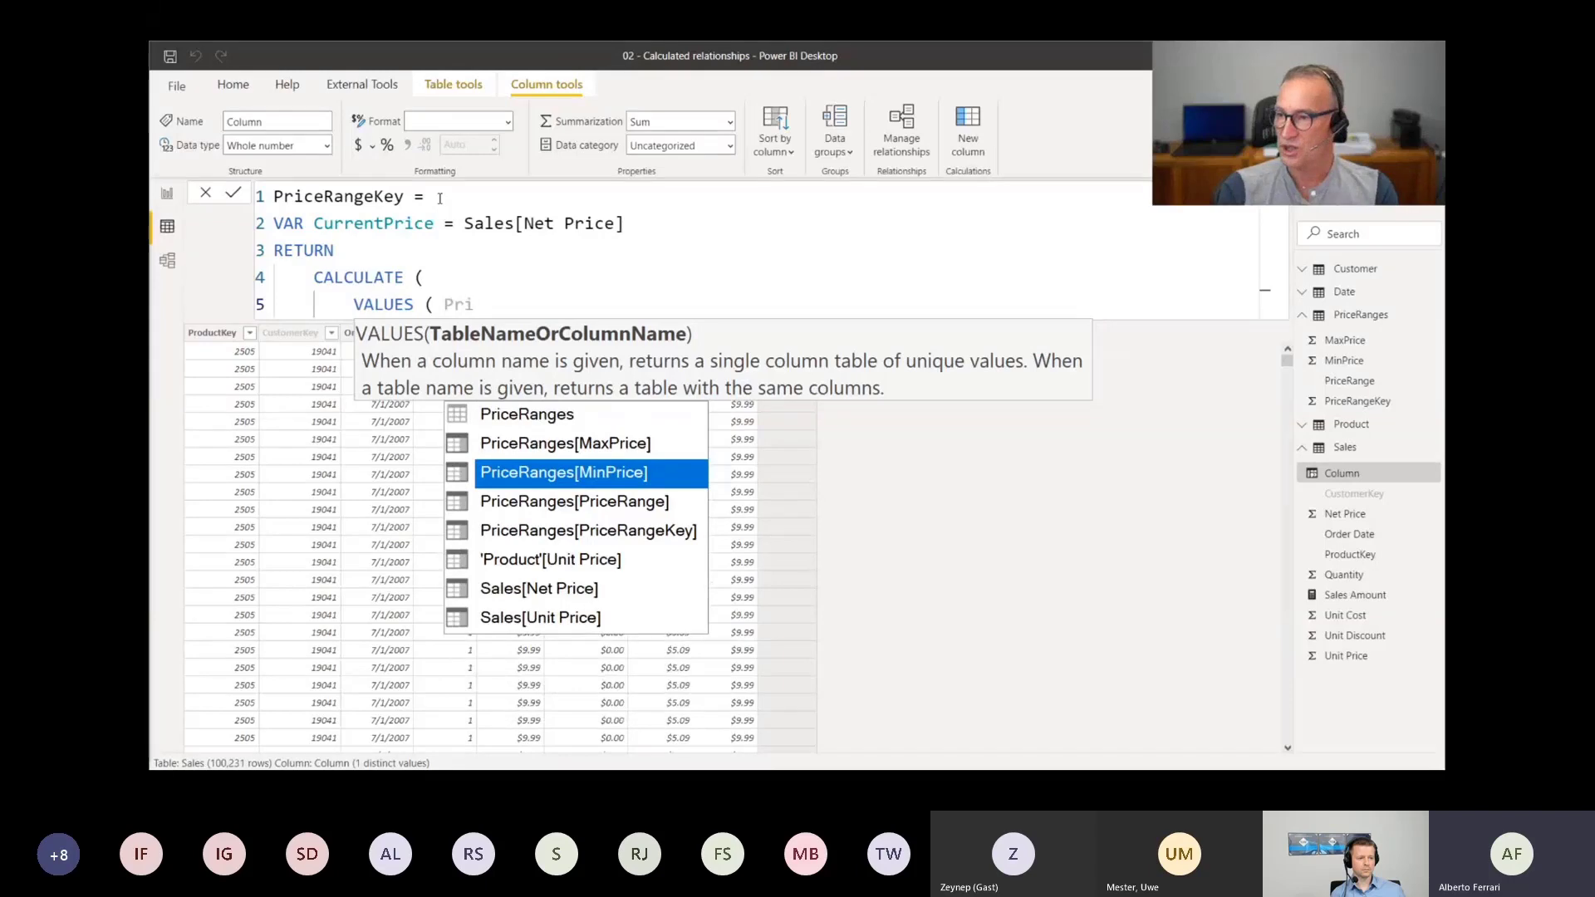
key(Down)
key(Down)
key(Tab)
text(),)
Add a FILTER function over the PriceRanges table as the filter argument of CALCULATE
key(shift+Return)
text(FI)
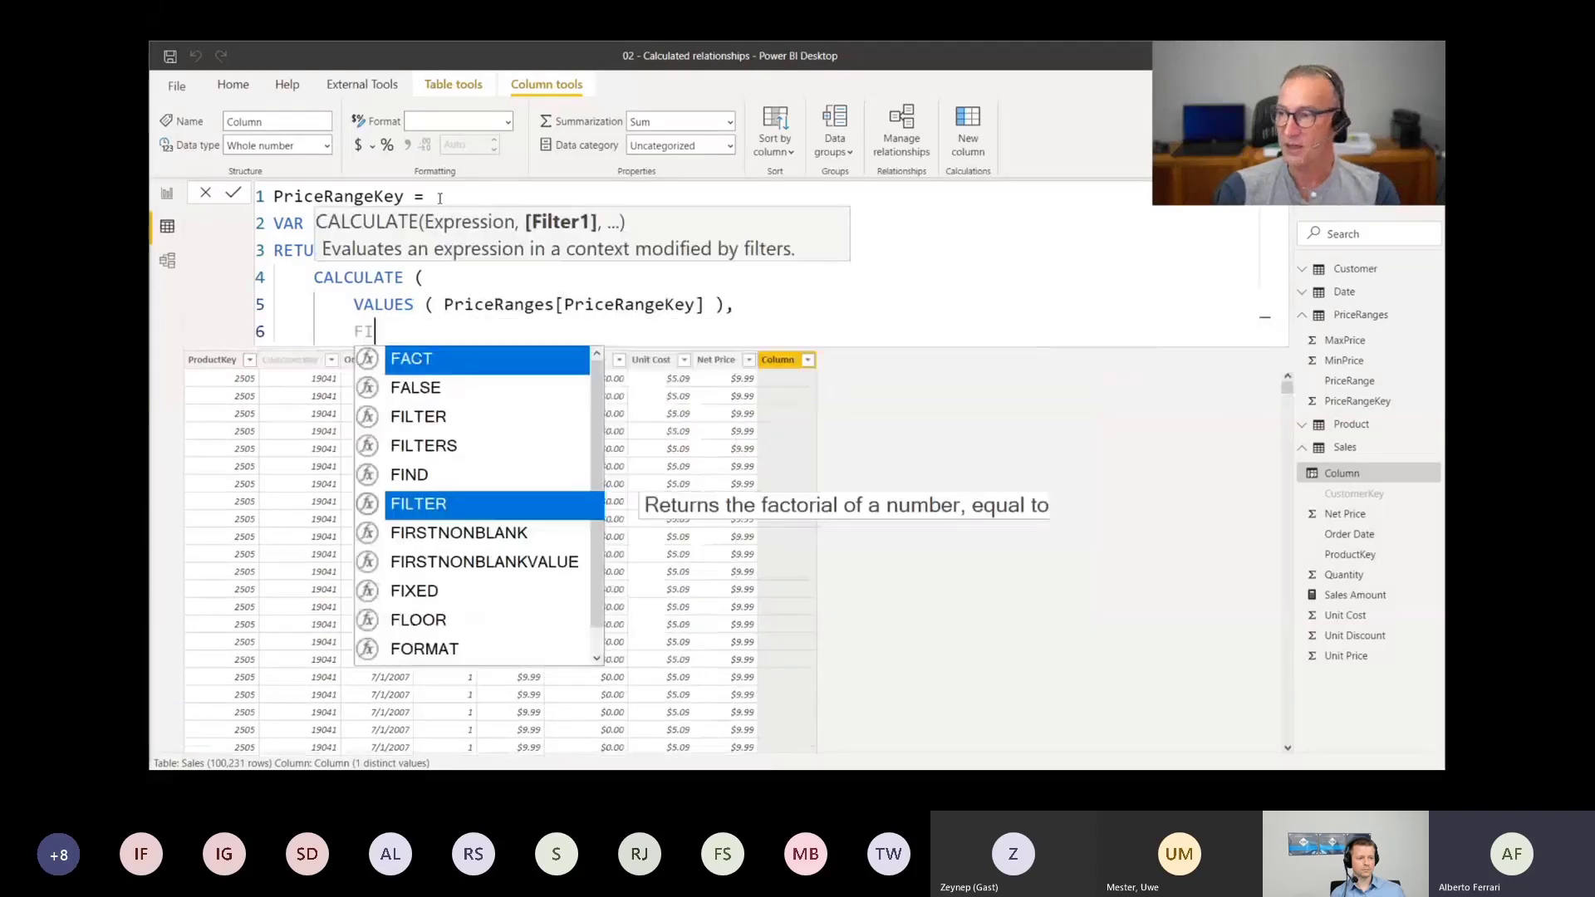
text(LTER ()
key(shift+Return)
key(Tab)
text(Pri)
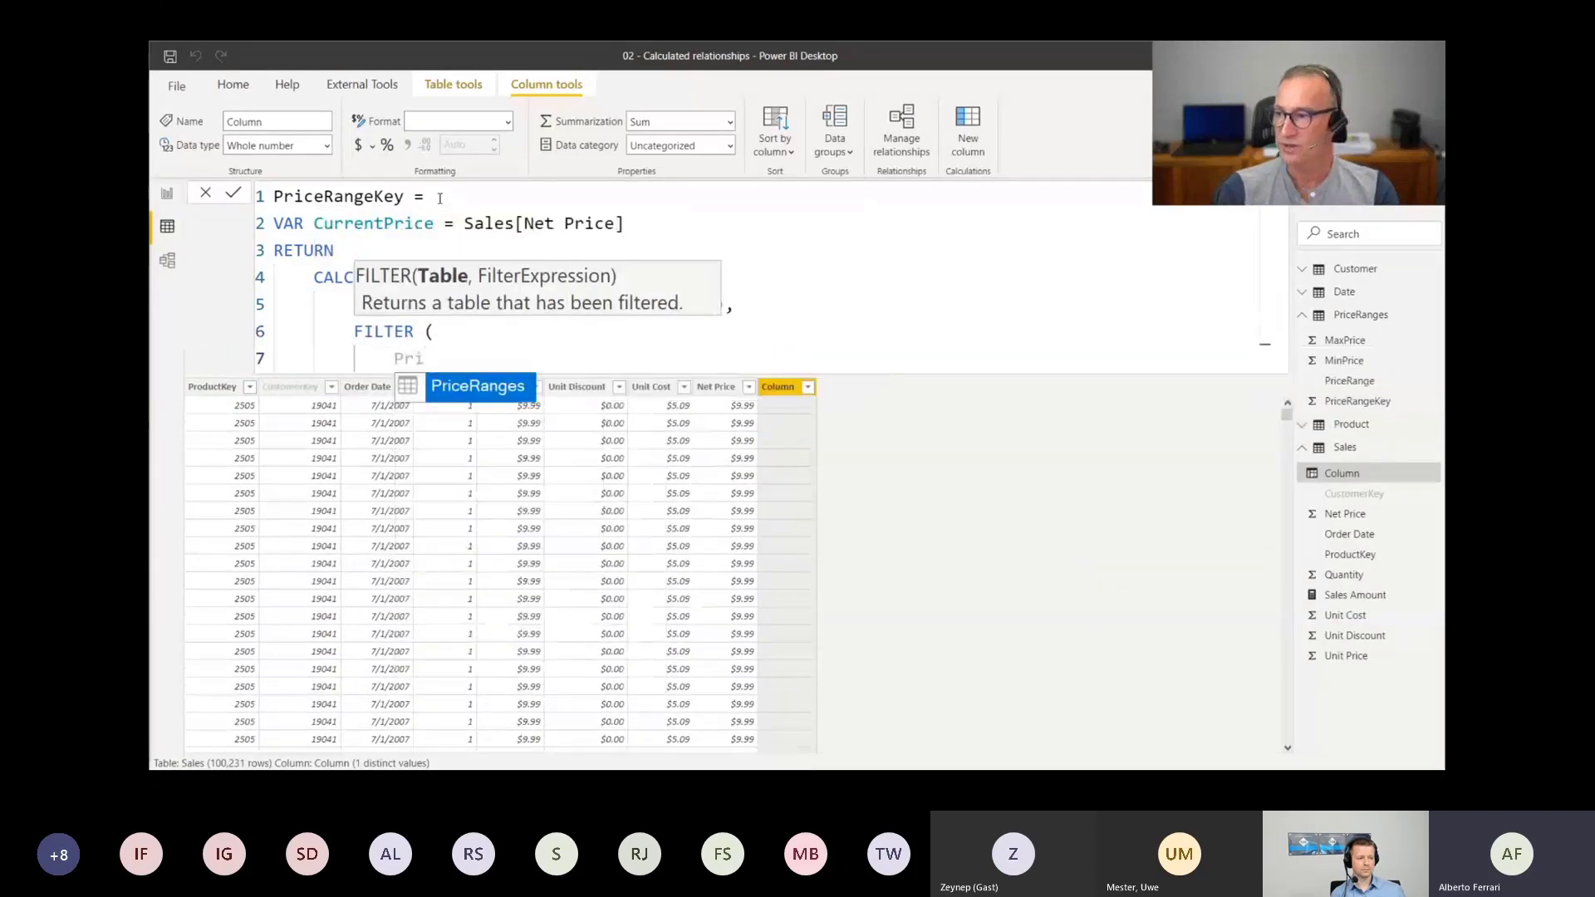
key(Tab)
text(,)
Enter PriceRanges[MinPrice] < CurrentPrice as the first condition of the FILTER expression
key(shift+Return)
text(Pri)
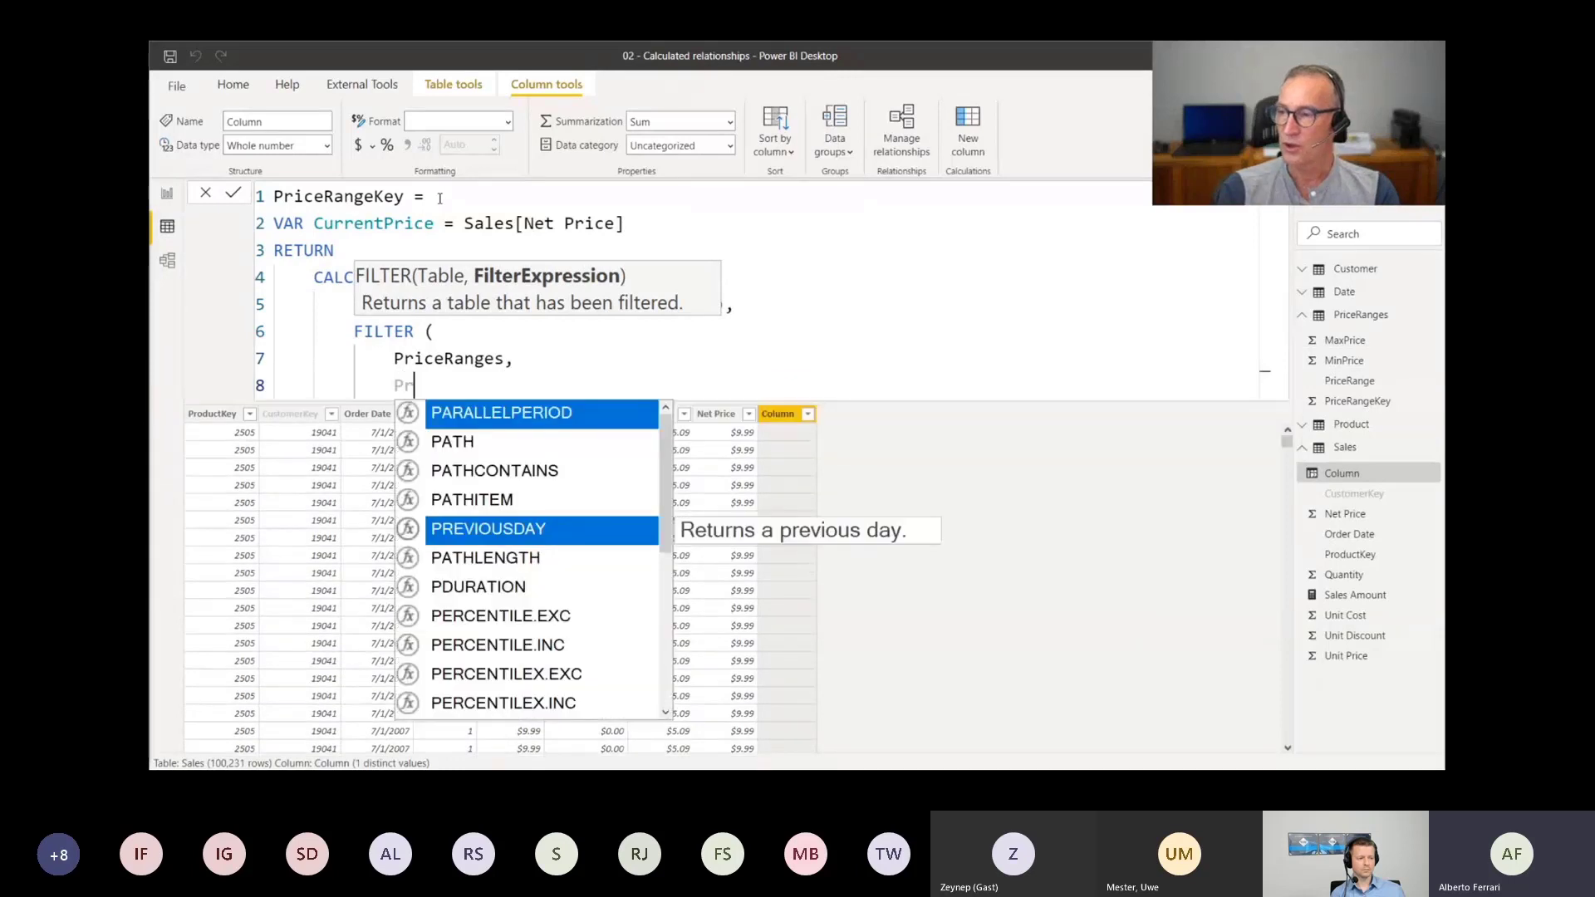
key(Down)
key(Down)
key(Down)
key(Down)
key(Tab)
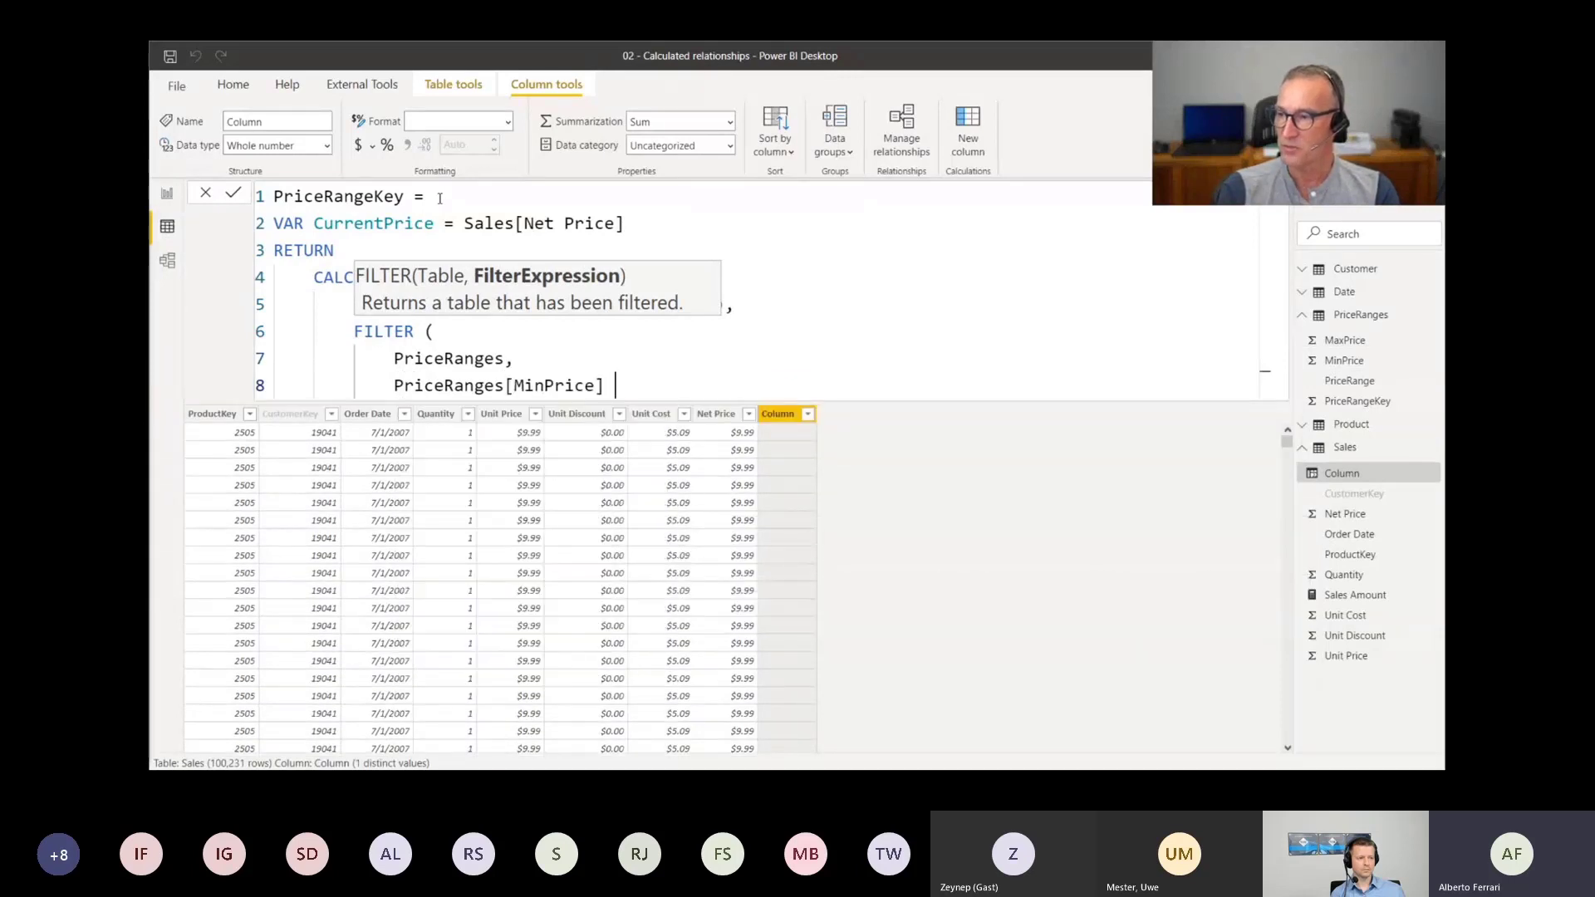
text(<)
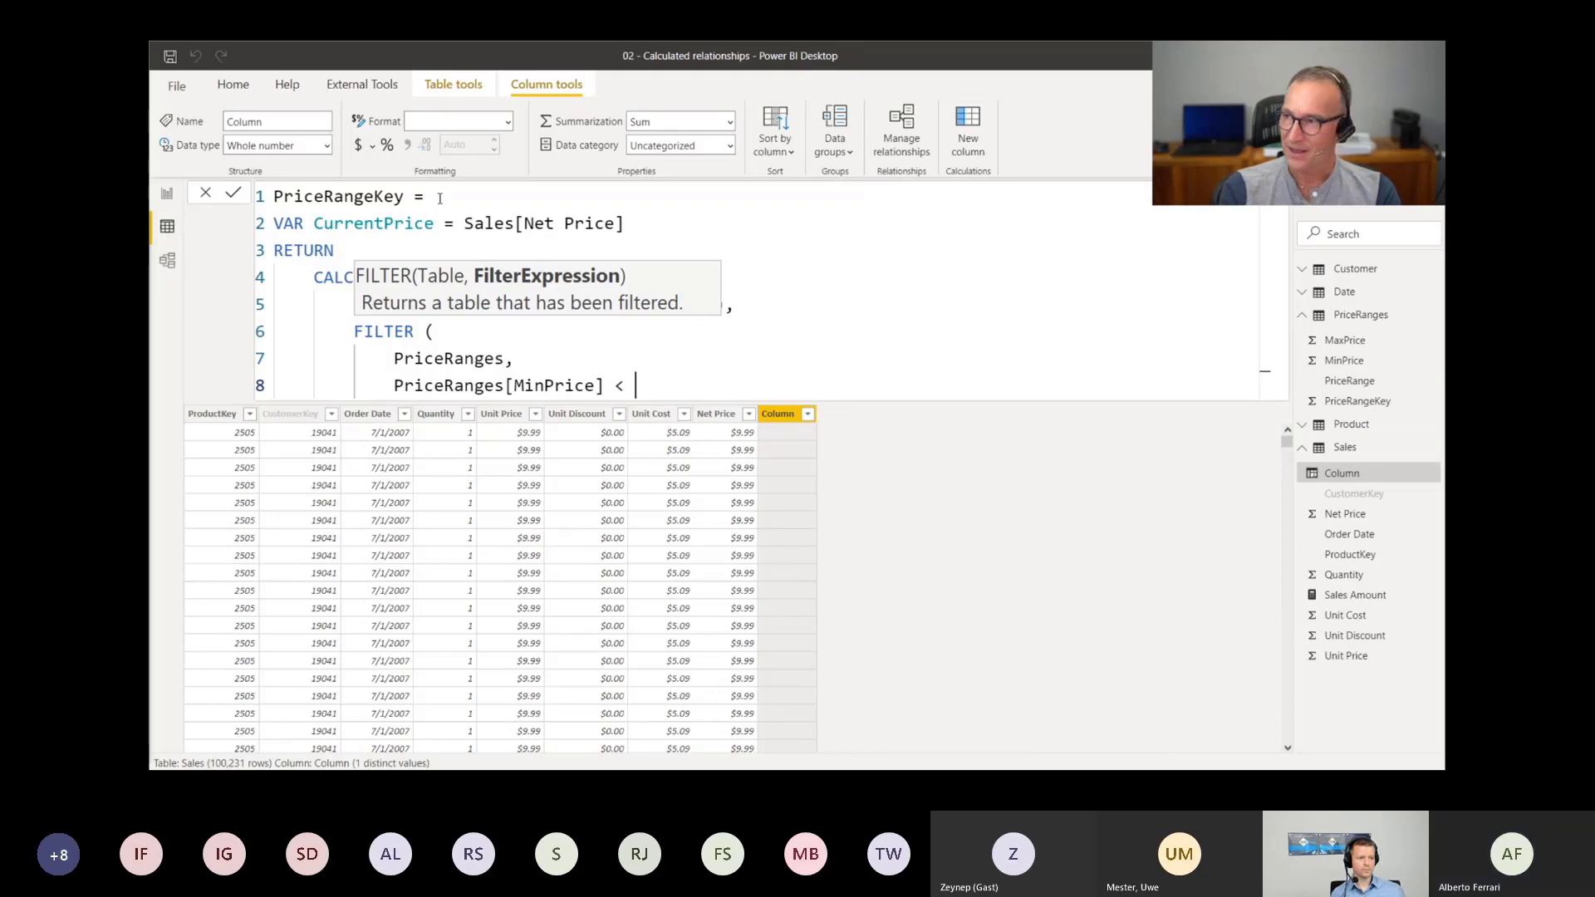
text( Cir)
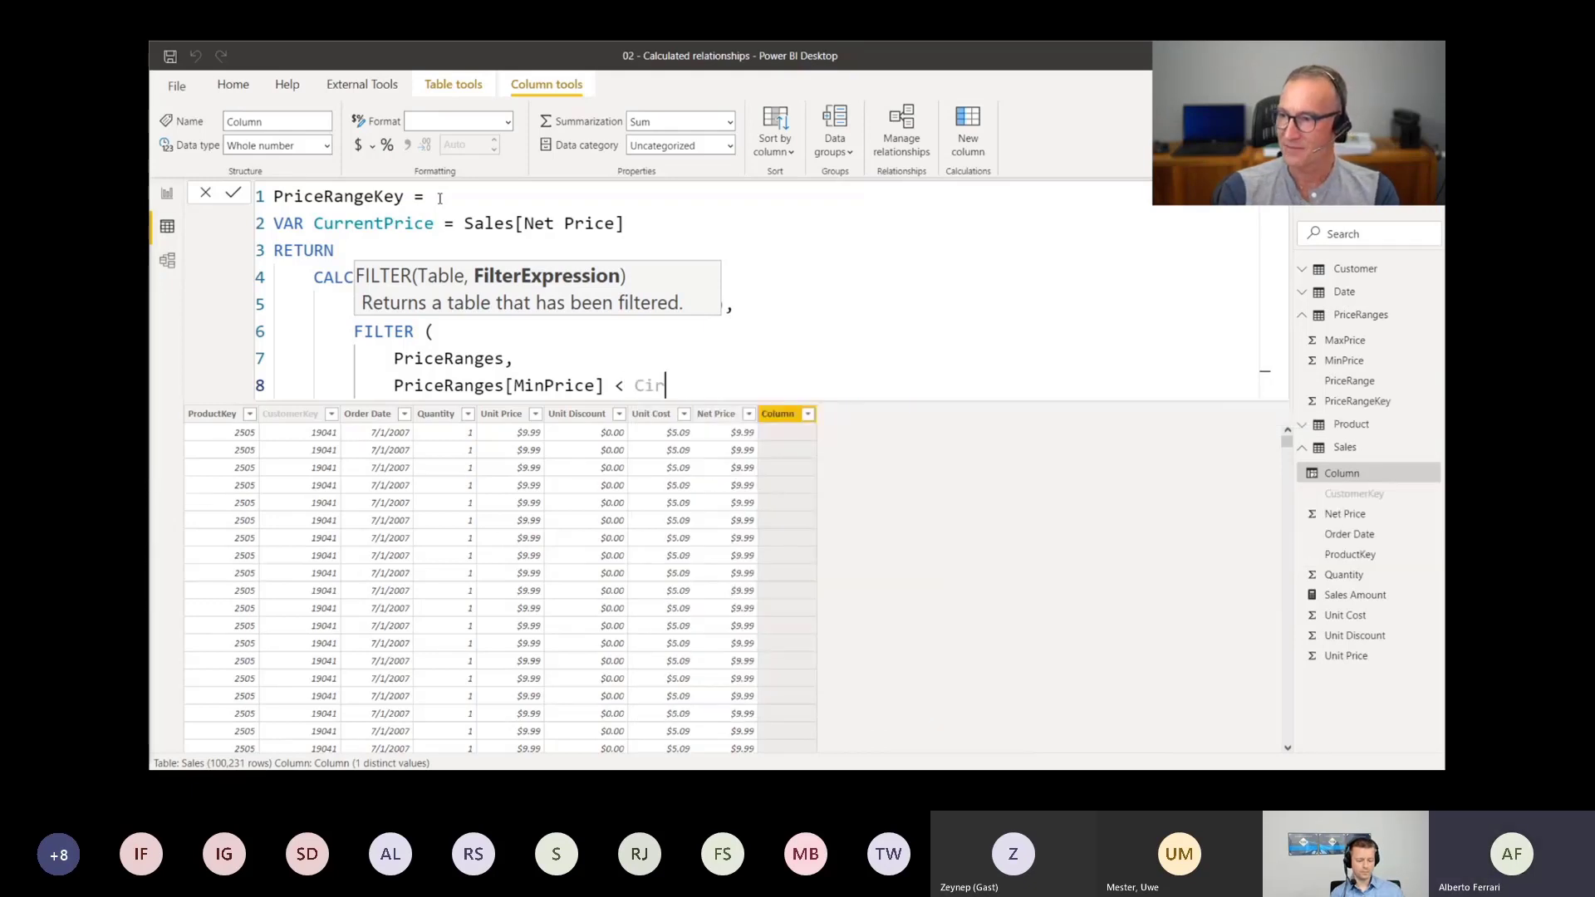
key(BackSpace)
key(BackSpace)
text(ur)
key(Tab)
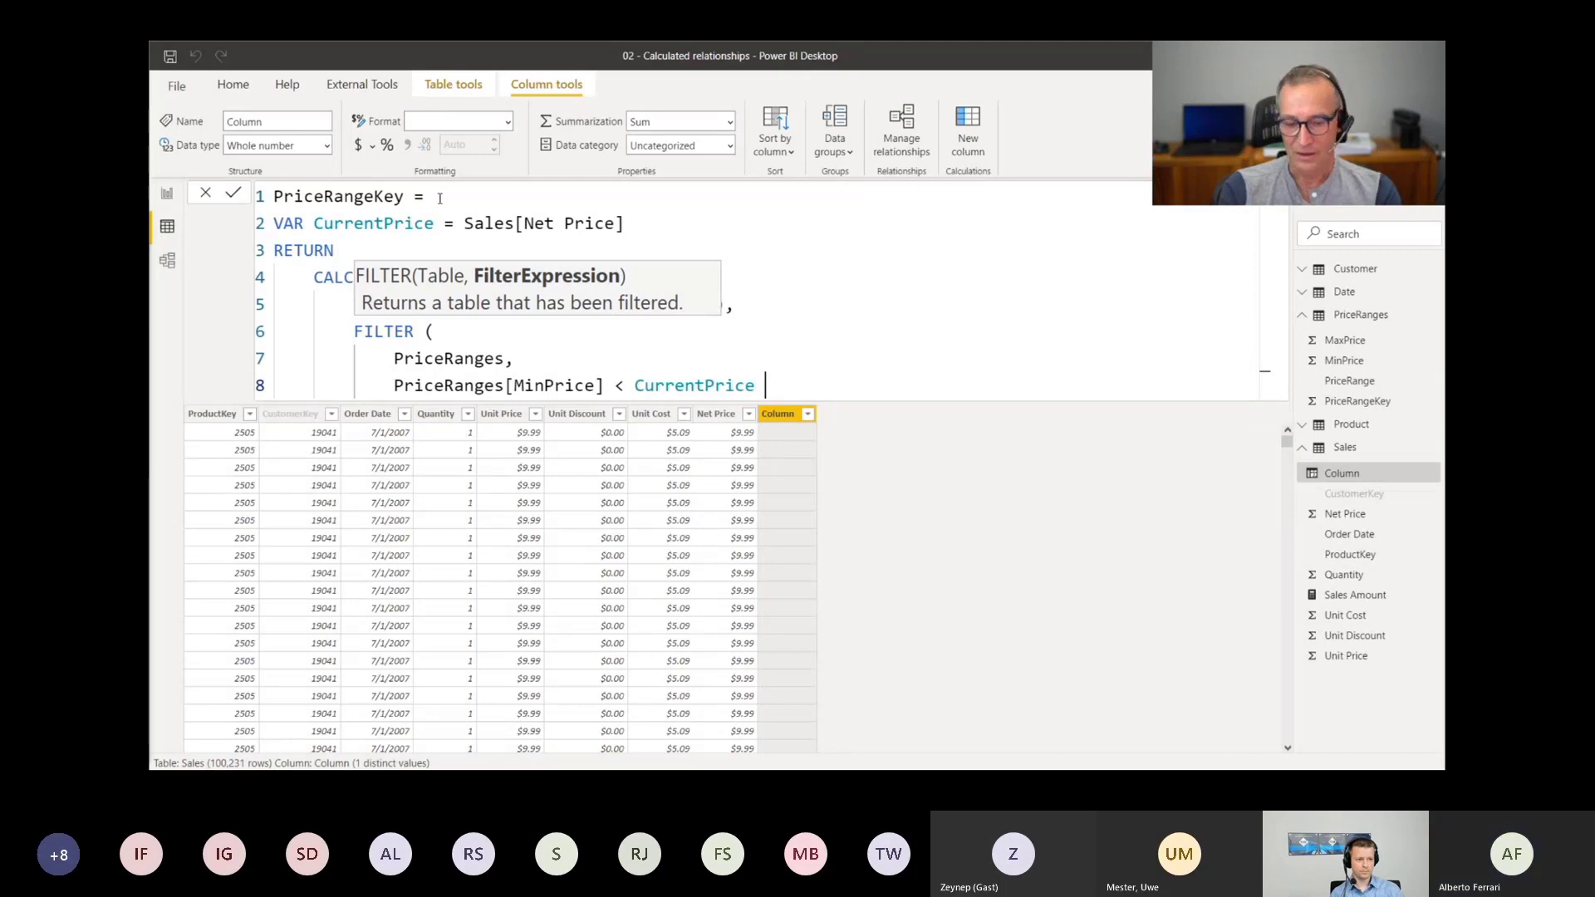
Extend the FILTER condition with && and PriceRanges[MaxPrice] >= CurrentPrice on a new line
text(&&)
key(Return)
text(Pri)
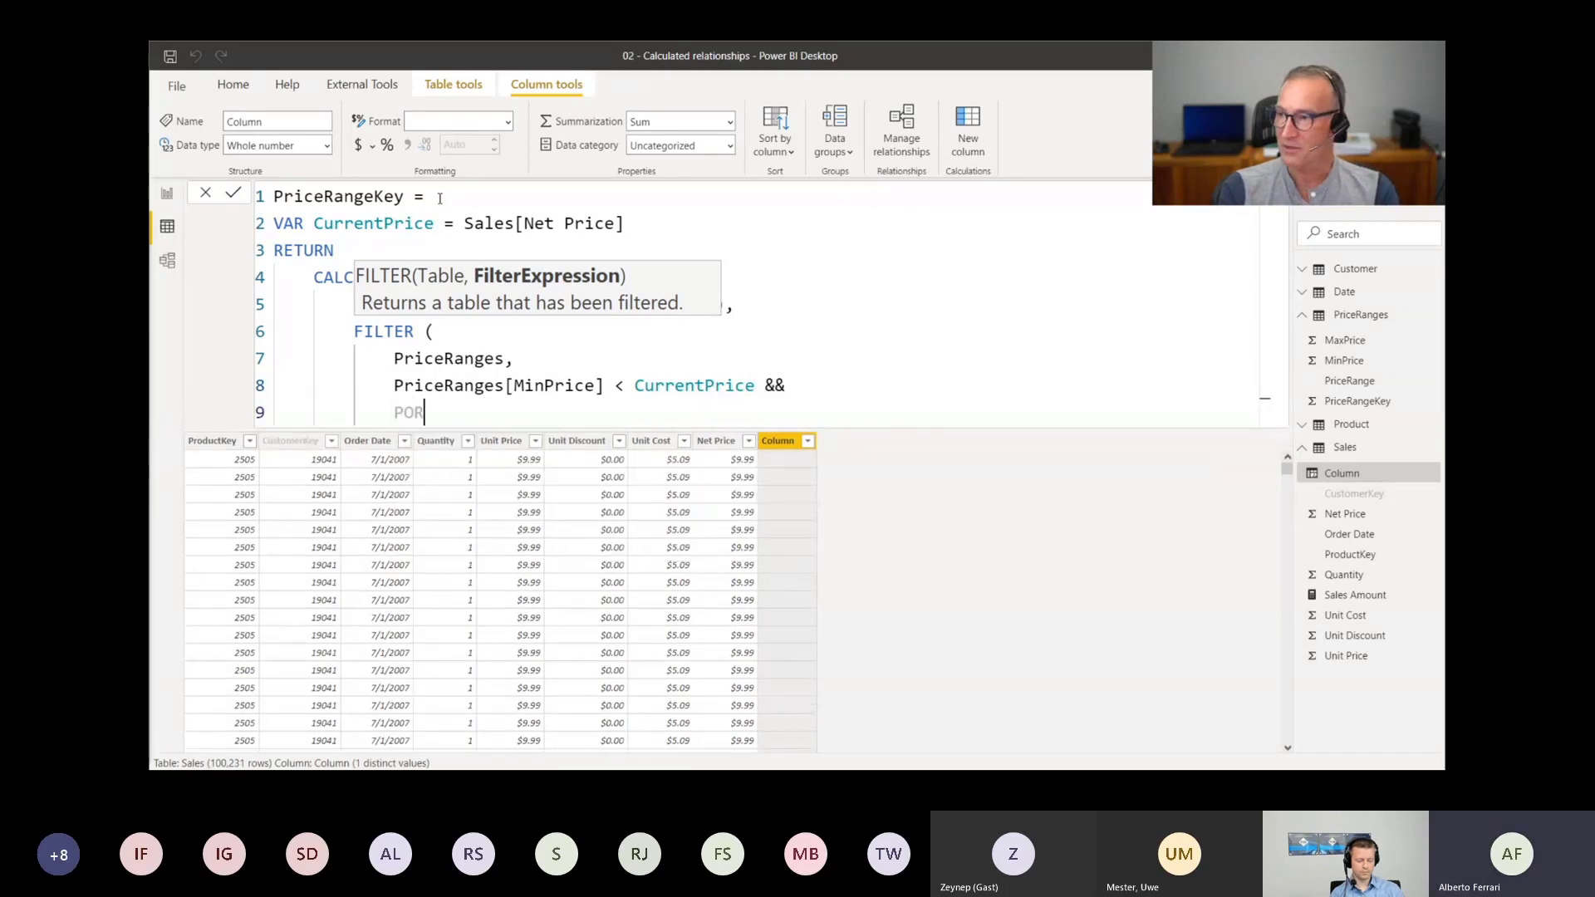
text(c)
key(Down)
key(Down)
key(Down)
key(Down)
key(Tab)
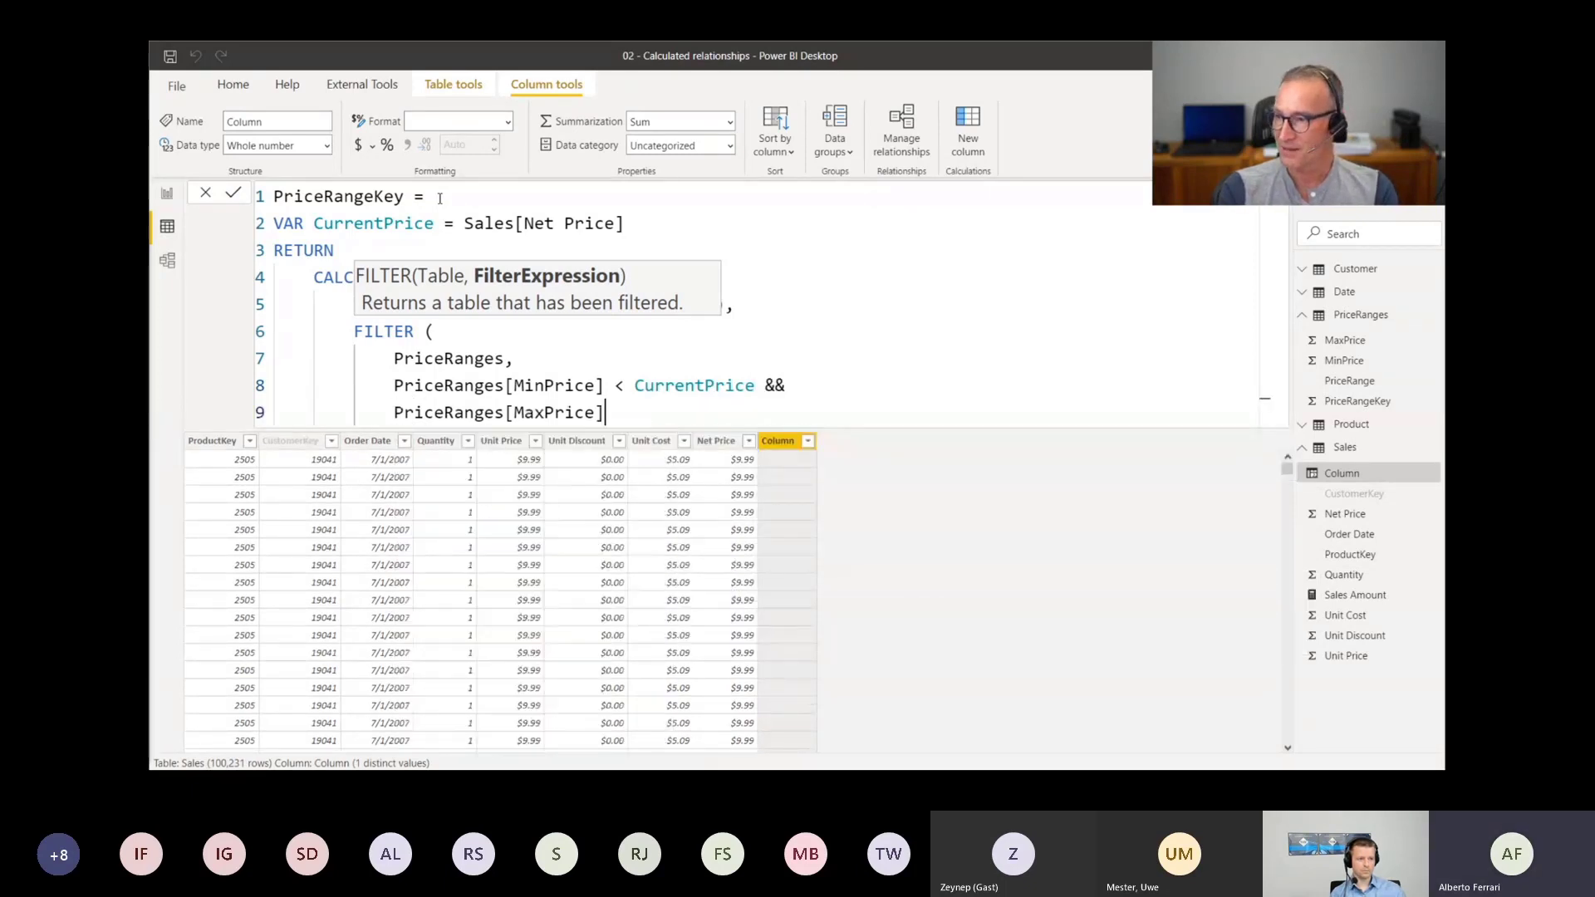
text(>= Cu)
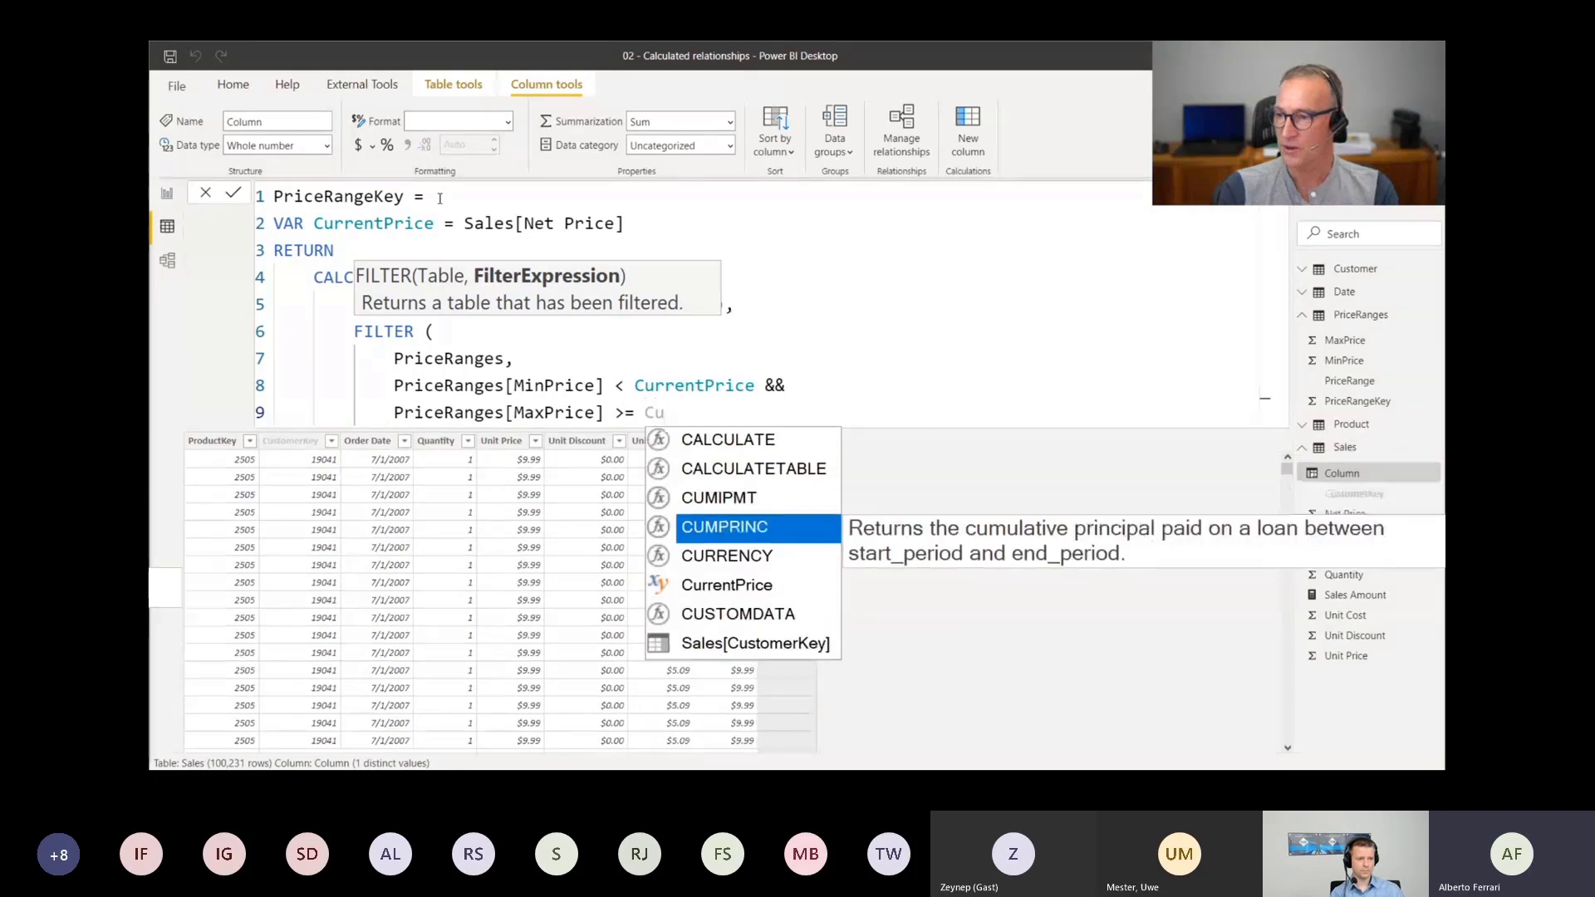
key(Down)
key(Down)
key(Tab)
Close the FILTER and CALCULATE parentheses on separate lines and commit the PriceRangeKey column formula
key(Return)
text())
key(Return)
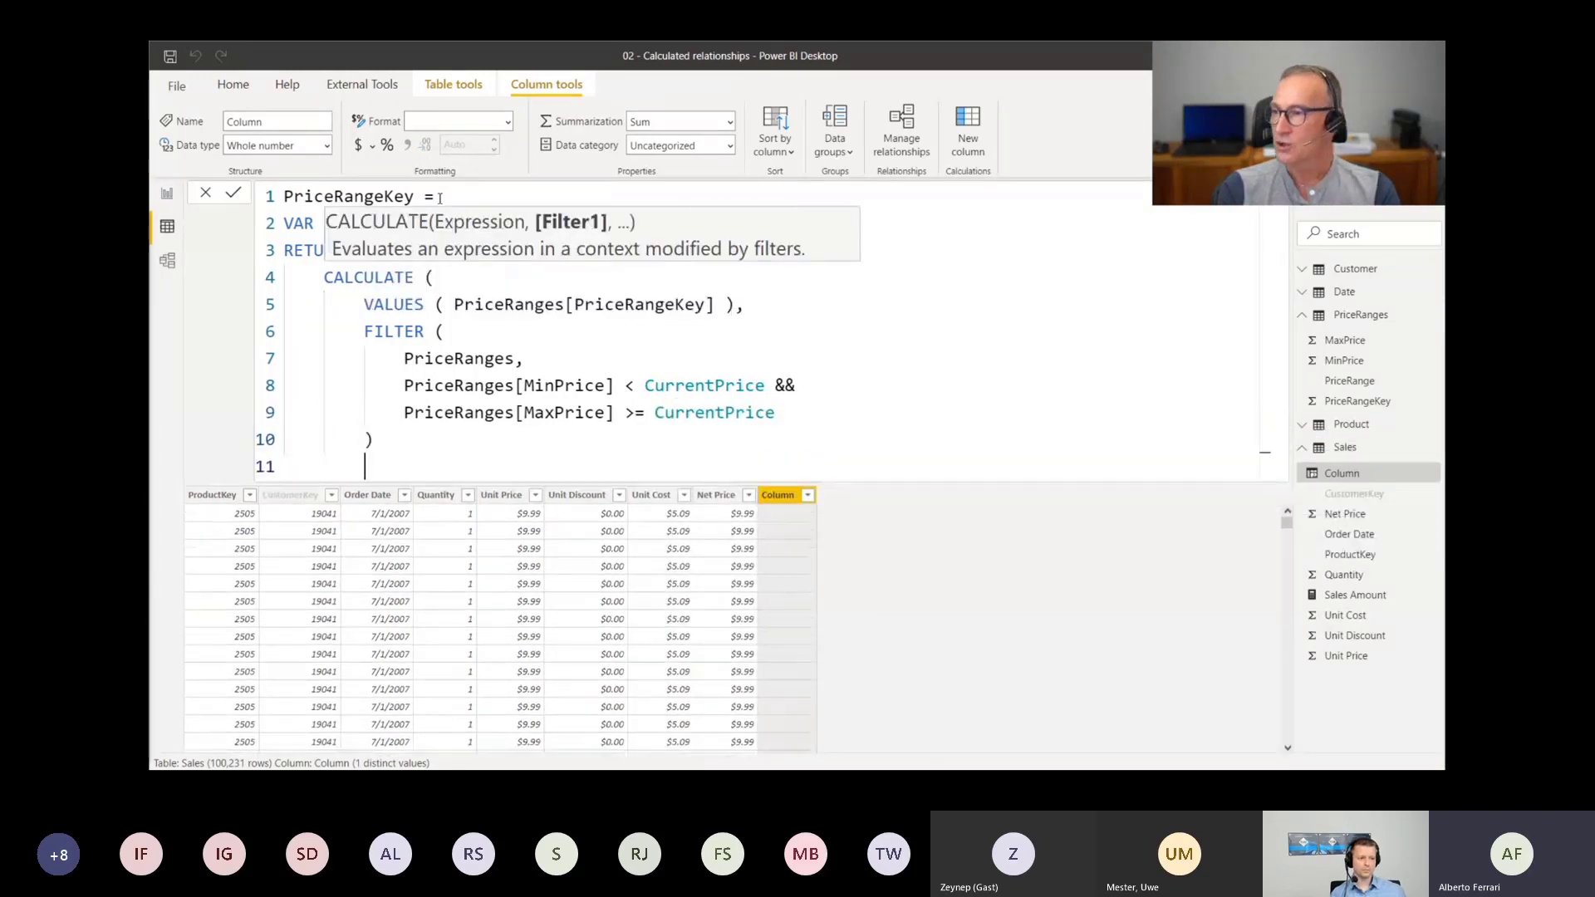
text())
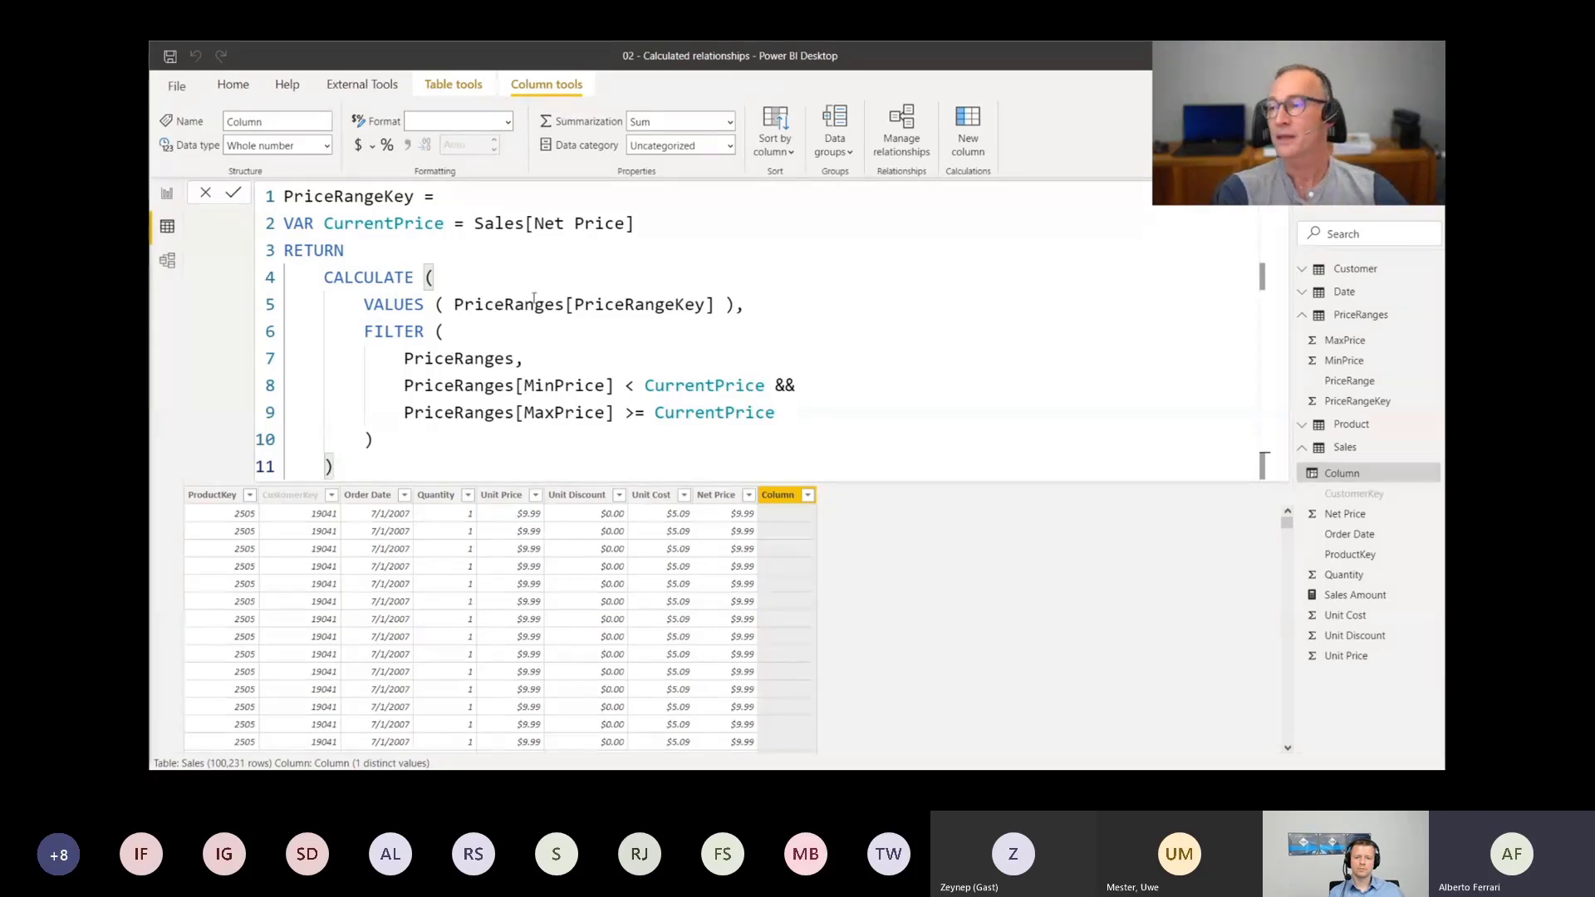
click(613, 308)
click(646, 273)
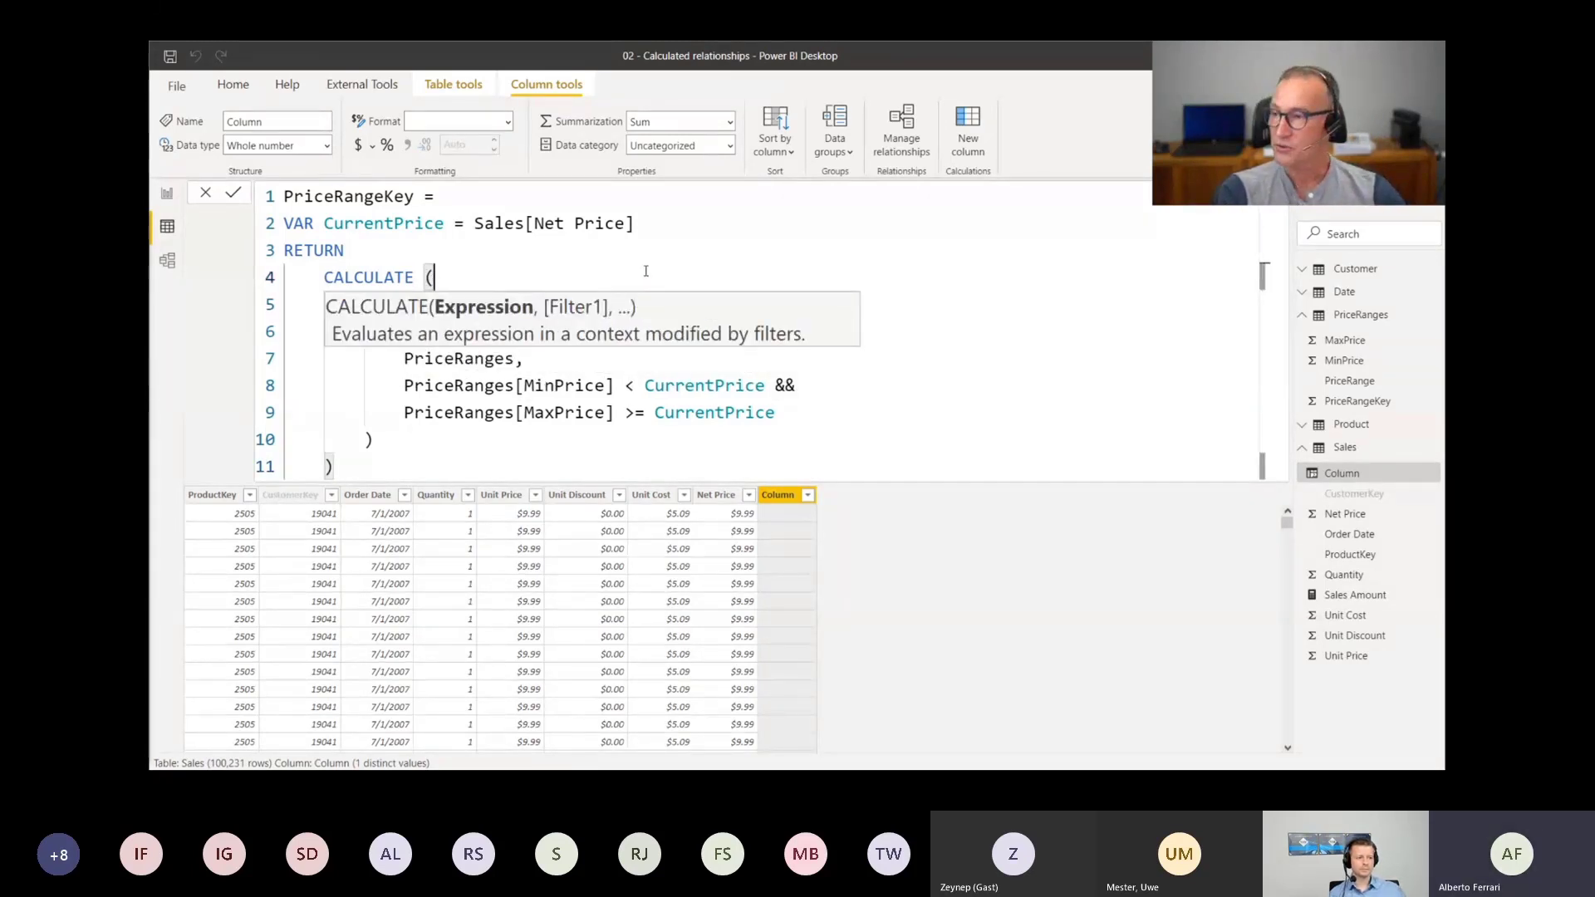
key(Return)
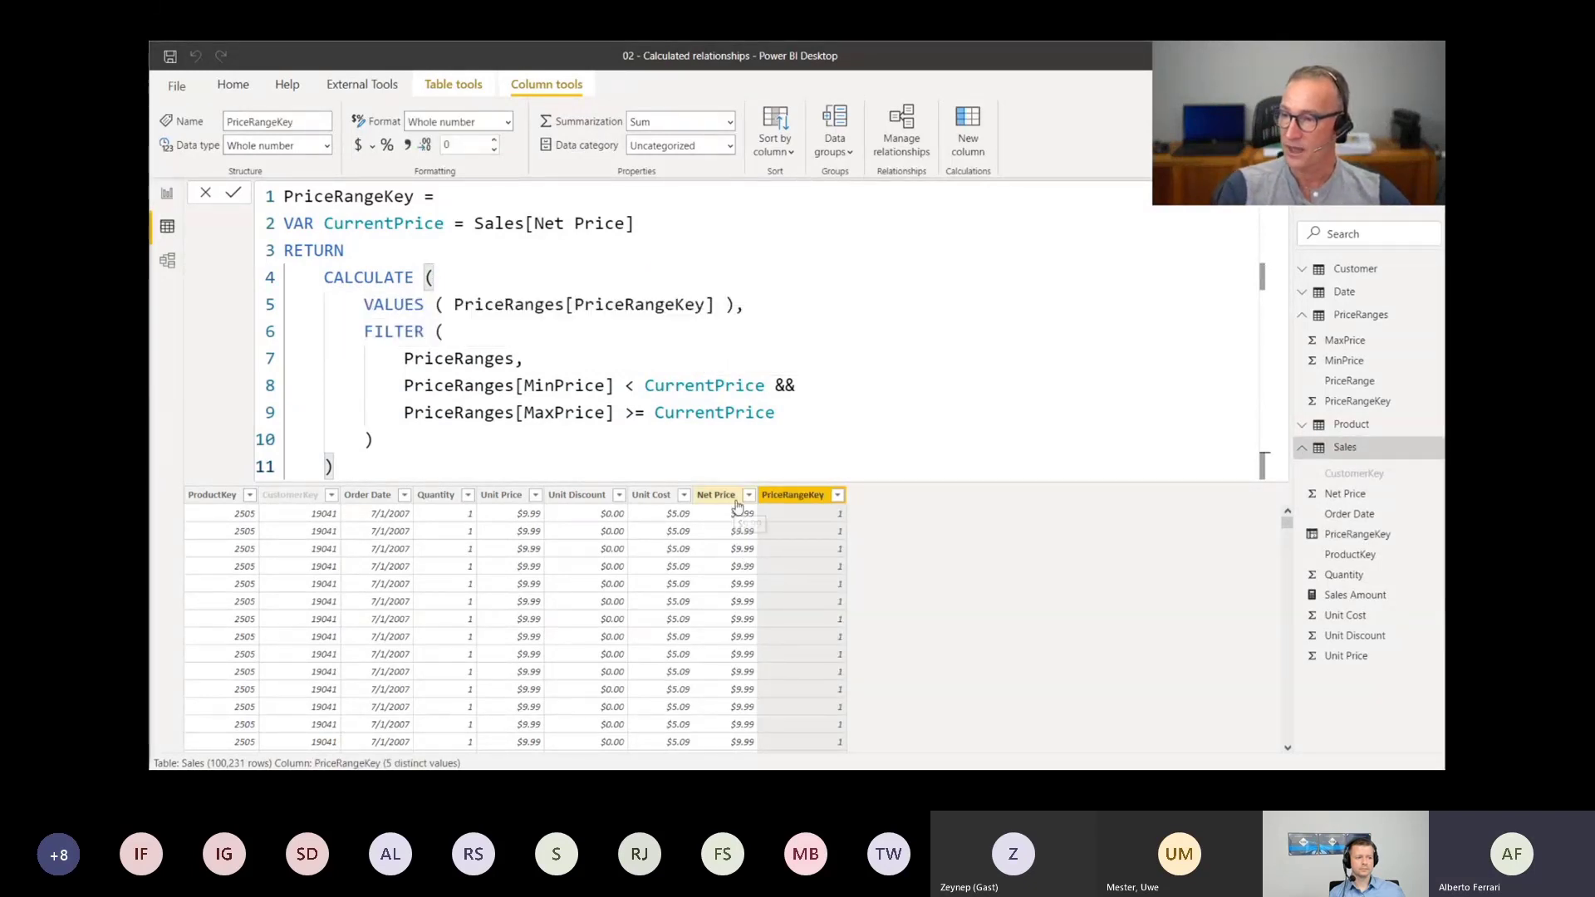
Sort the Sales rows by Net Price in descending order to check the PriceRangeKey values
scroll(737, 515, down, 15)
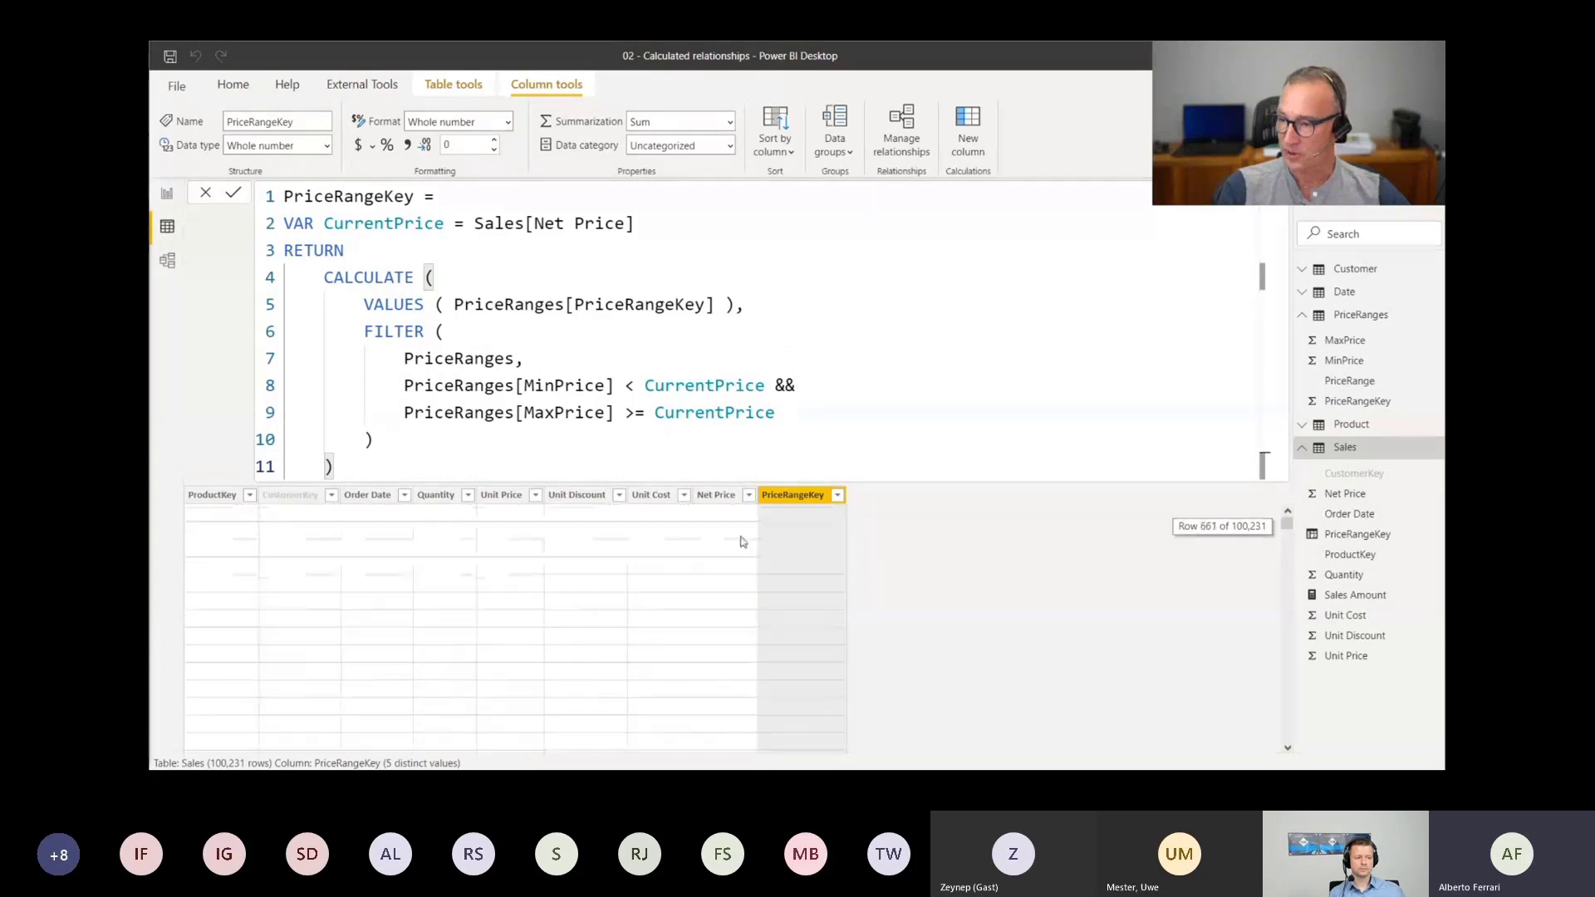
click(748, 495)
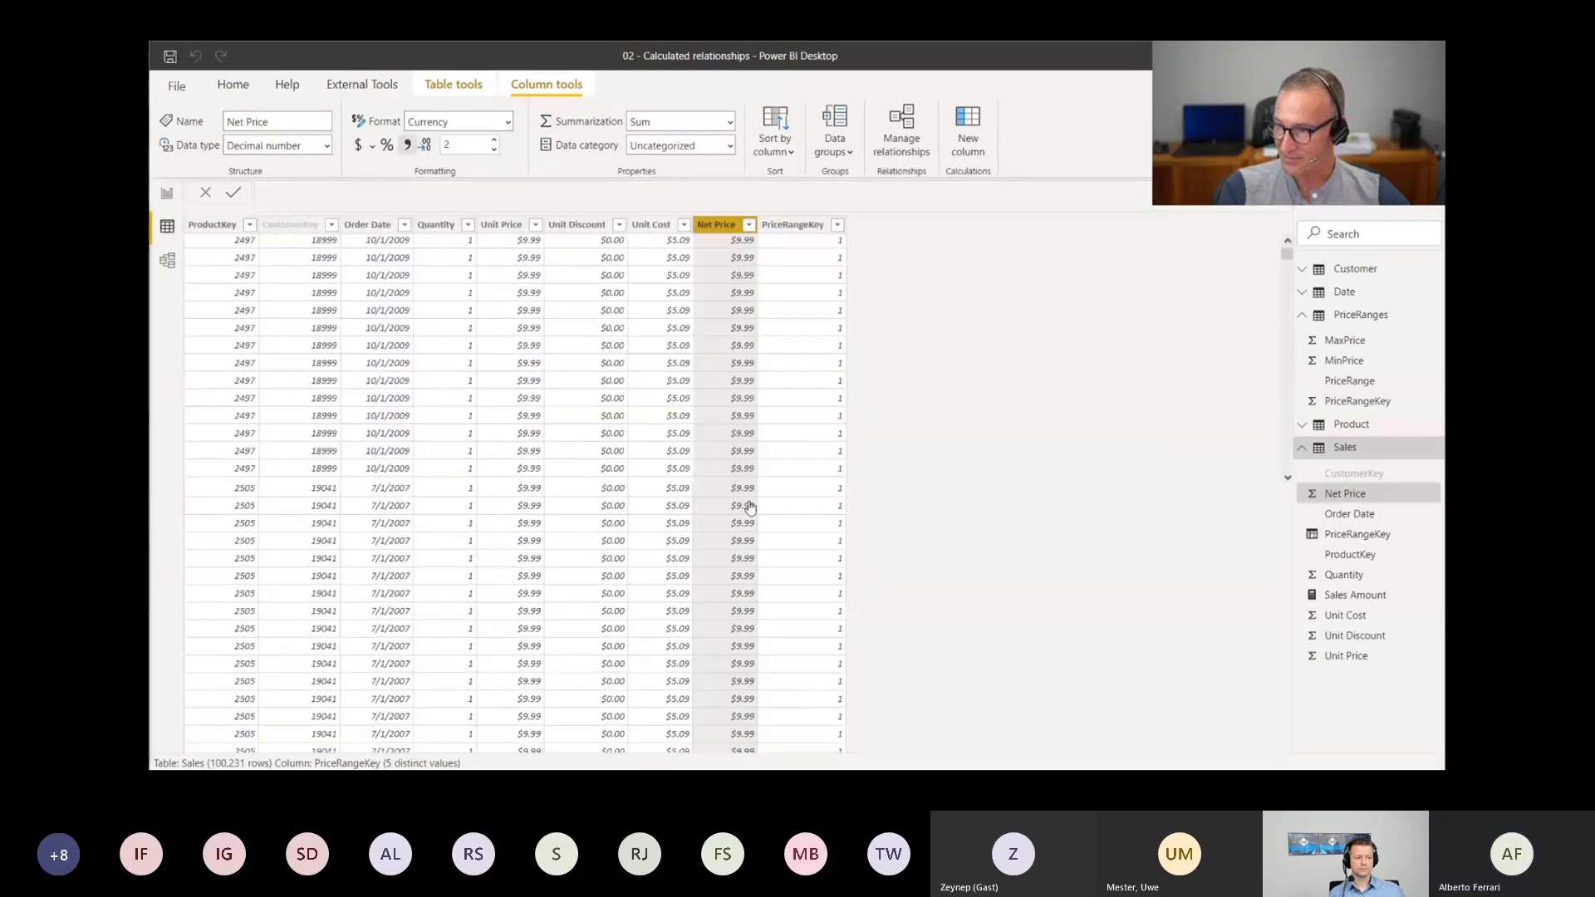
click(750, 225)
click(750, 225)
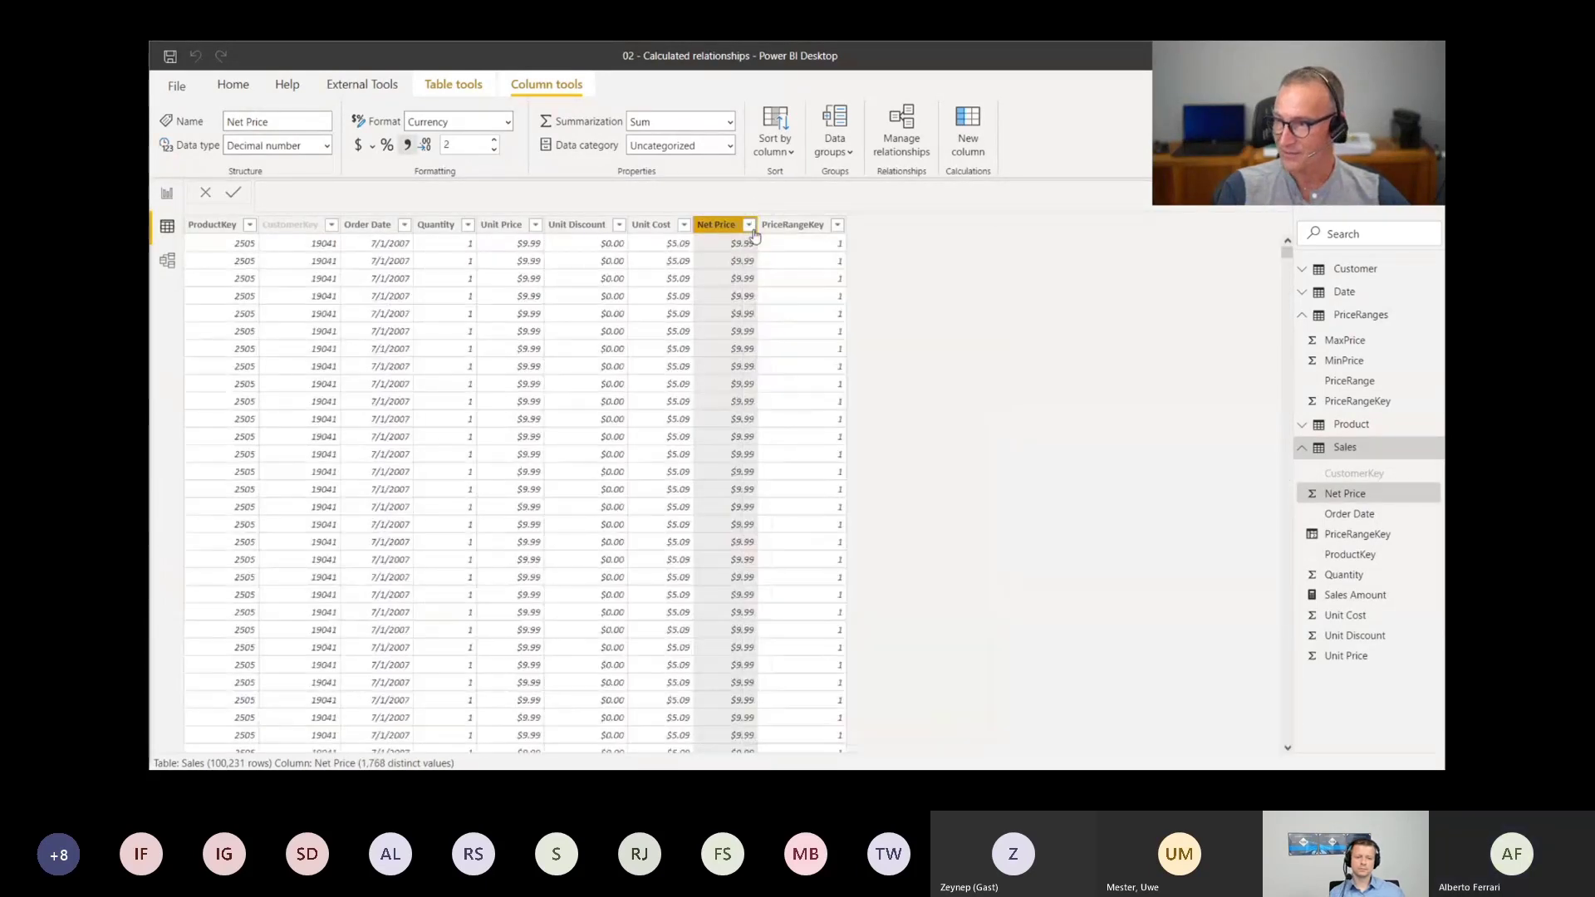
click(747, 226)
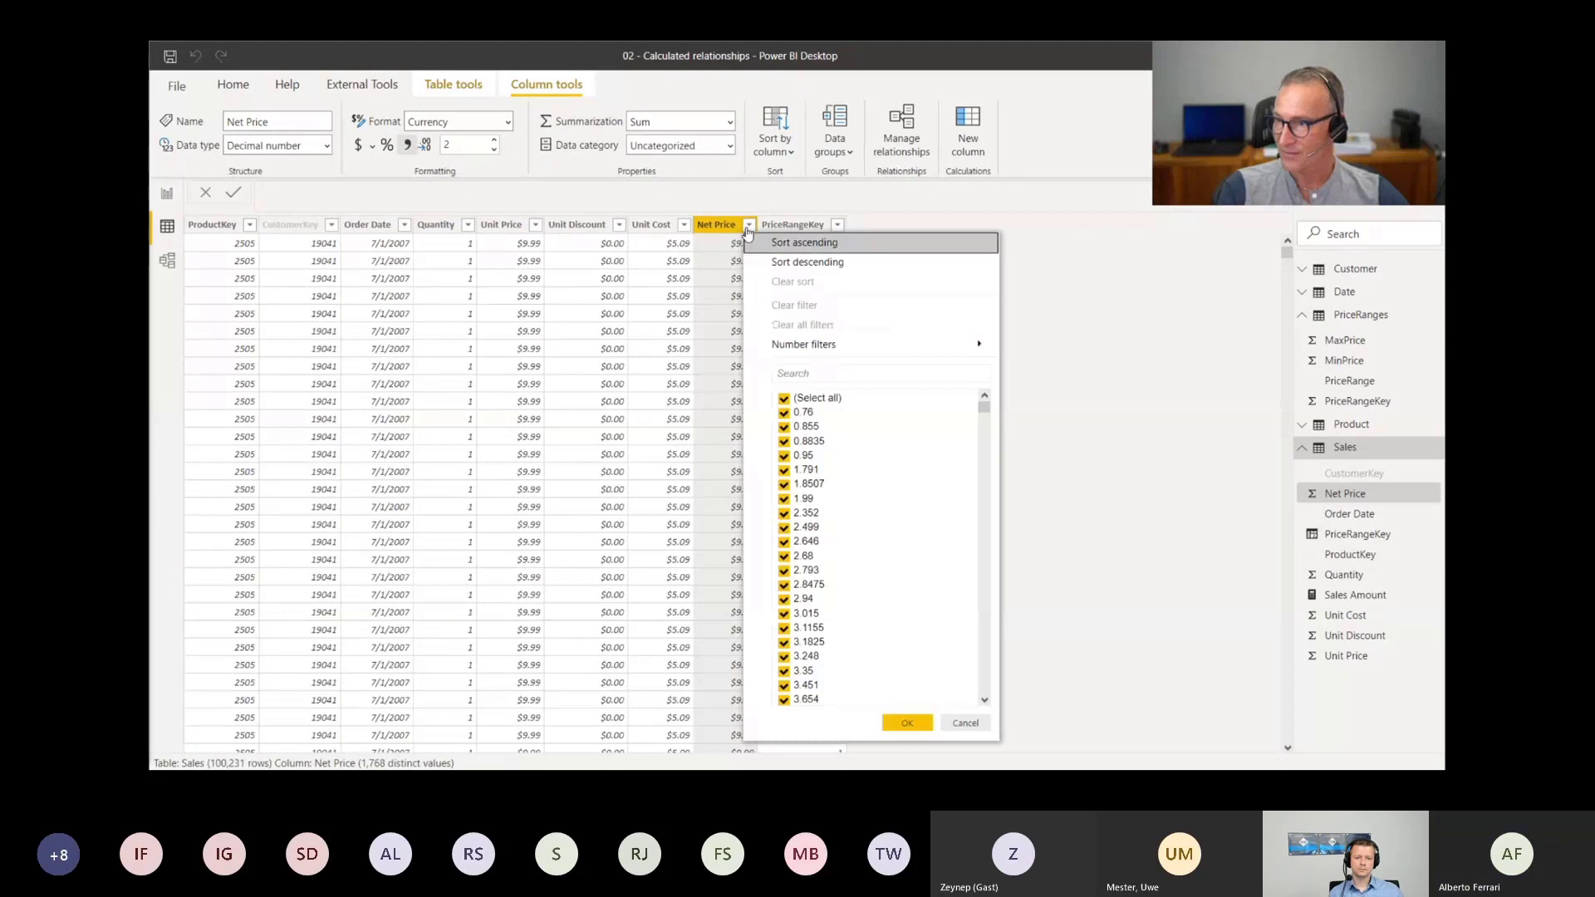
click(811, 263)
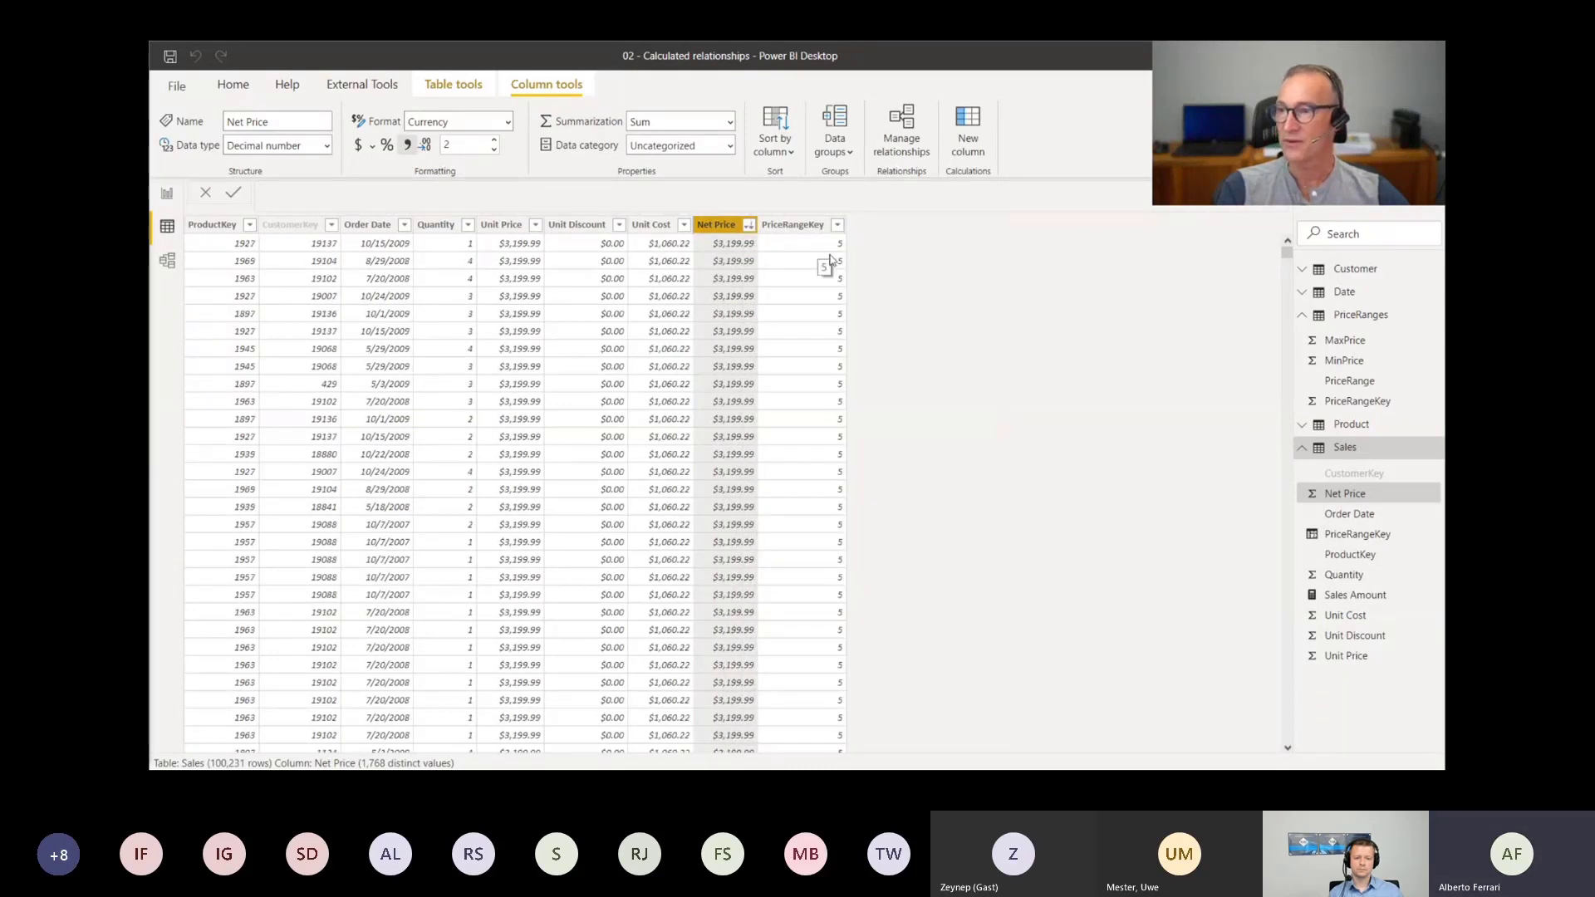
Sort the Sales rows by Net Price in ascending order to check the PriceRangeKey of the cheapest items
click(748, 225)
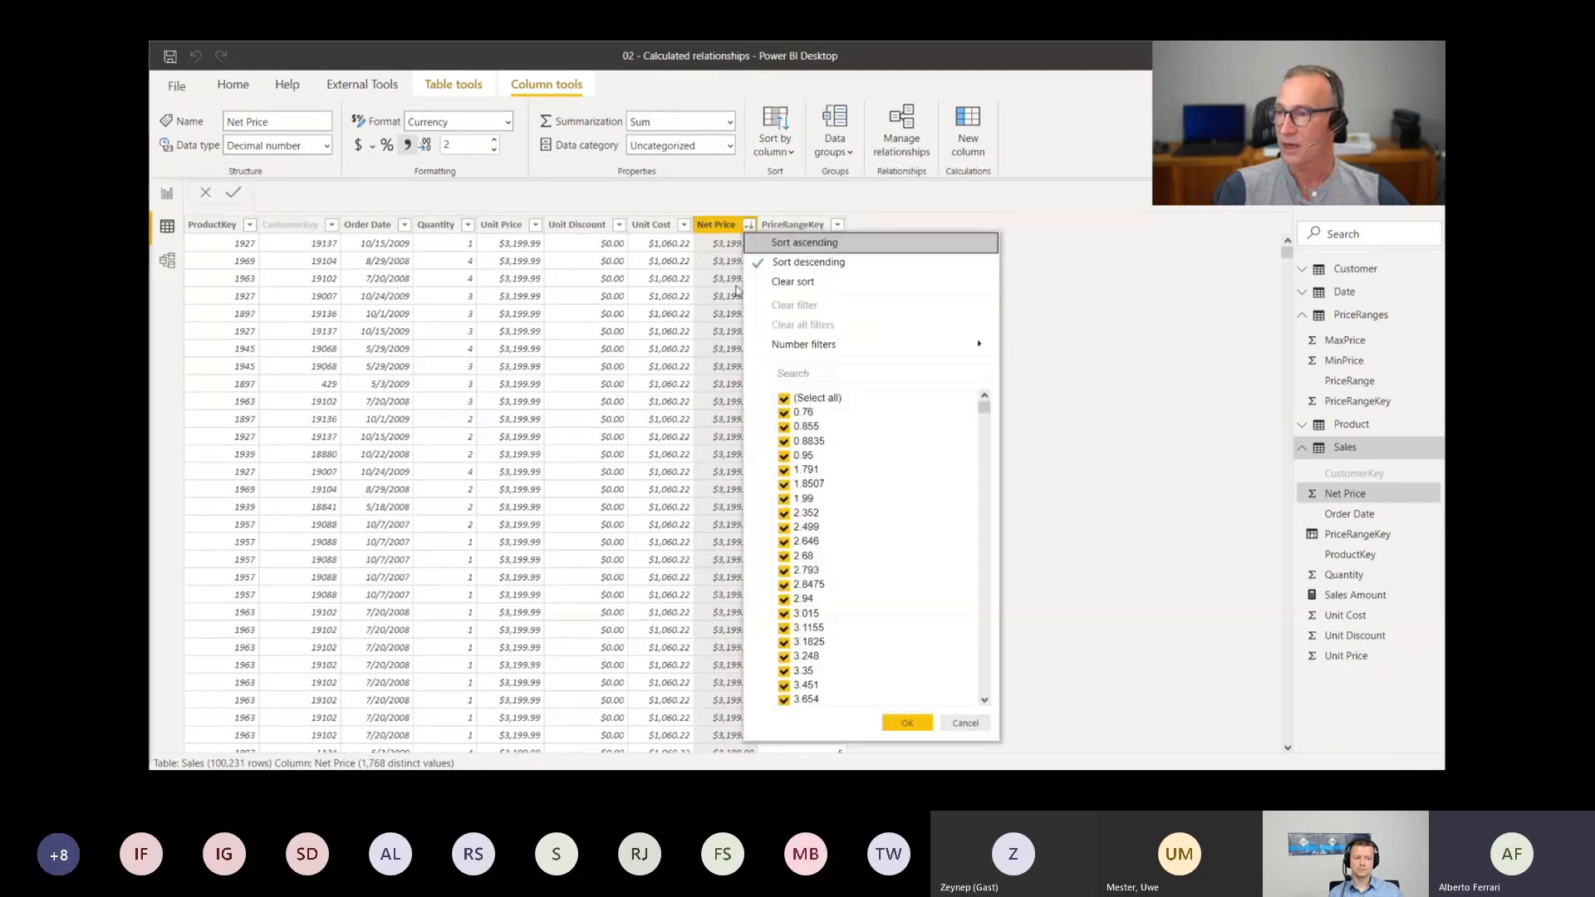
click(804, 241)
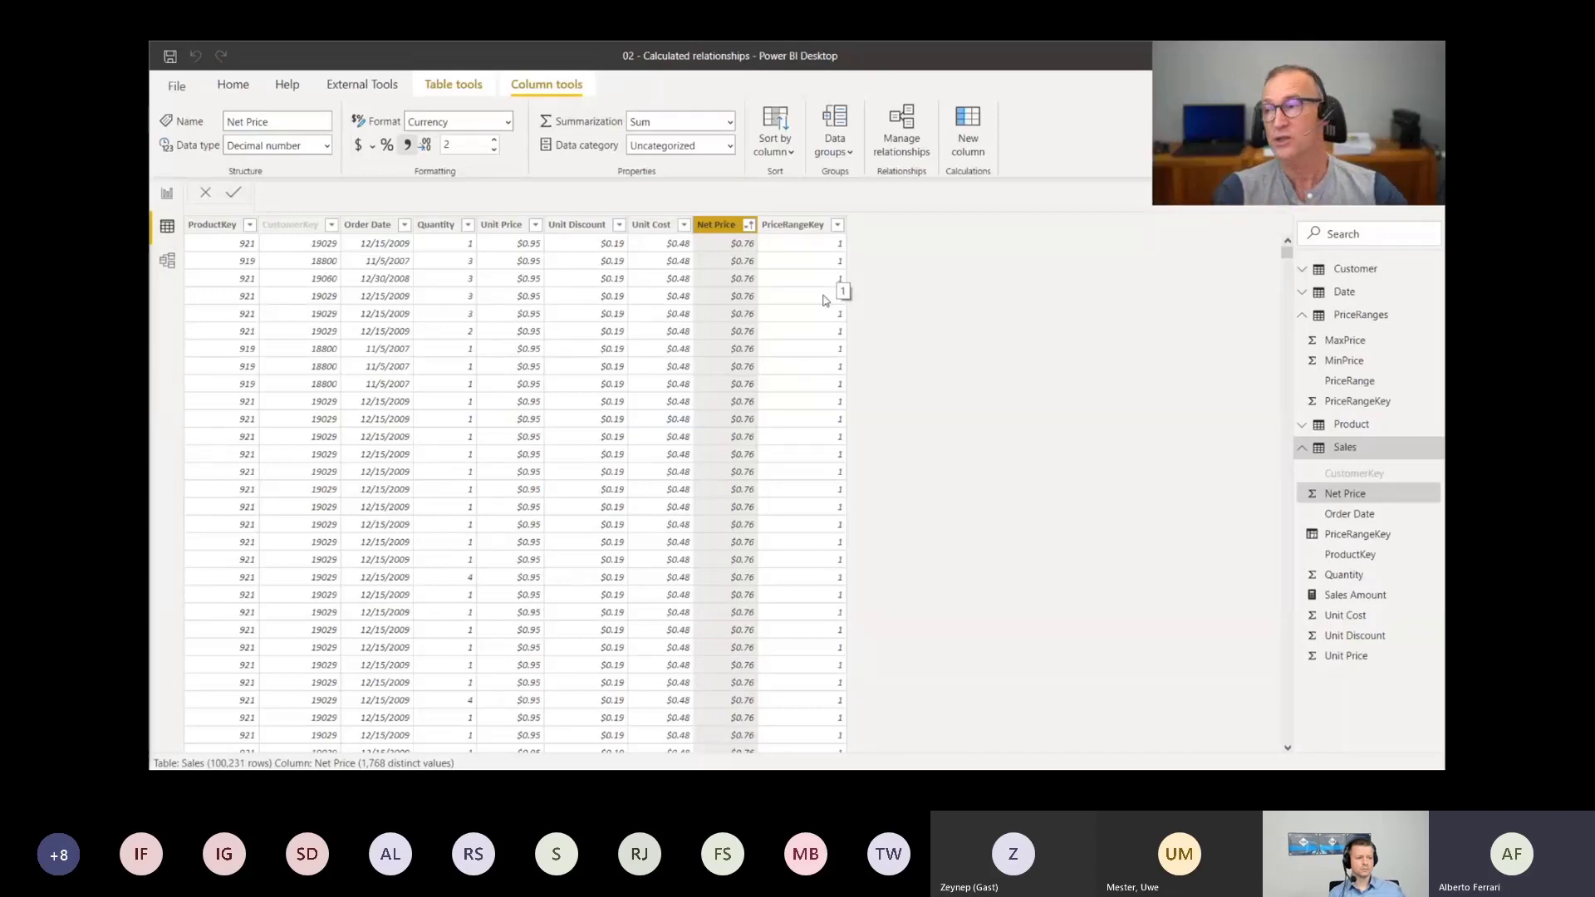
Try to create a relationship between Sales[PriceRangeKey] and PriceRanges[PriceRangeKey] in the model diagram
click(170, 262)
drag(532, 406, 502, 431)
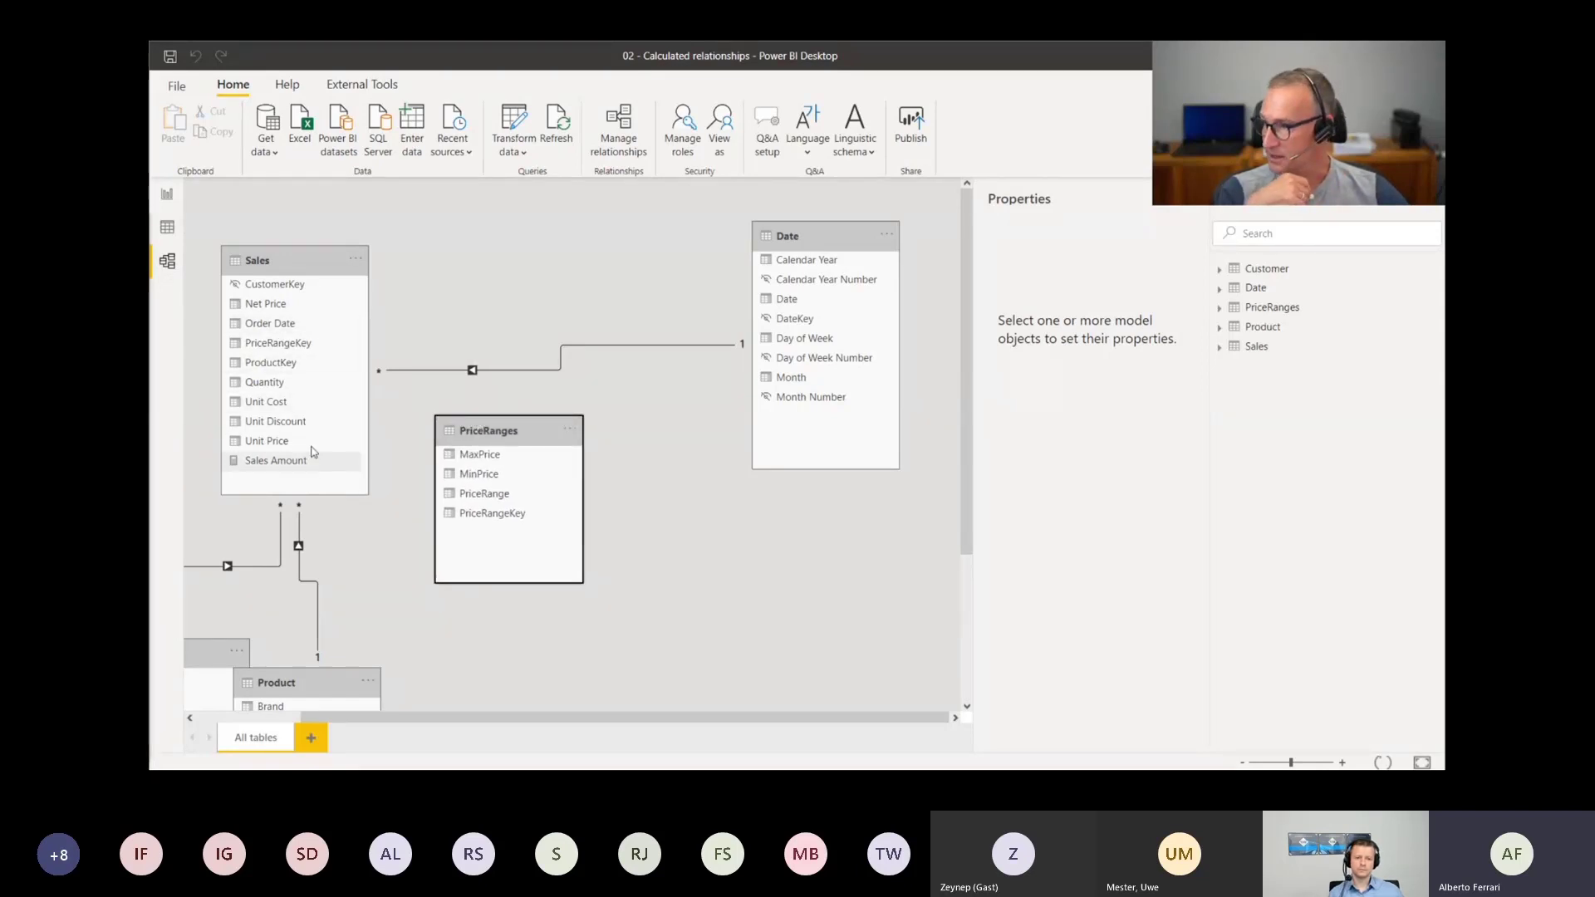
drag(283, 343, 509, 518)
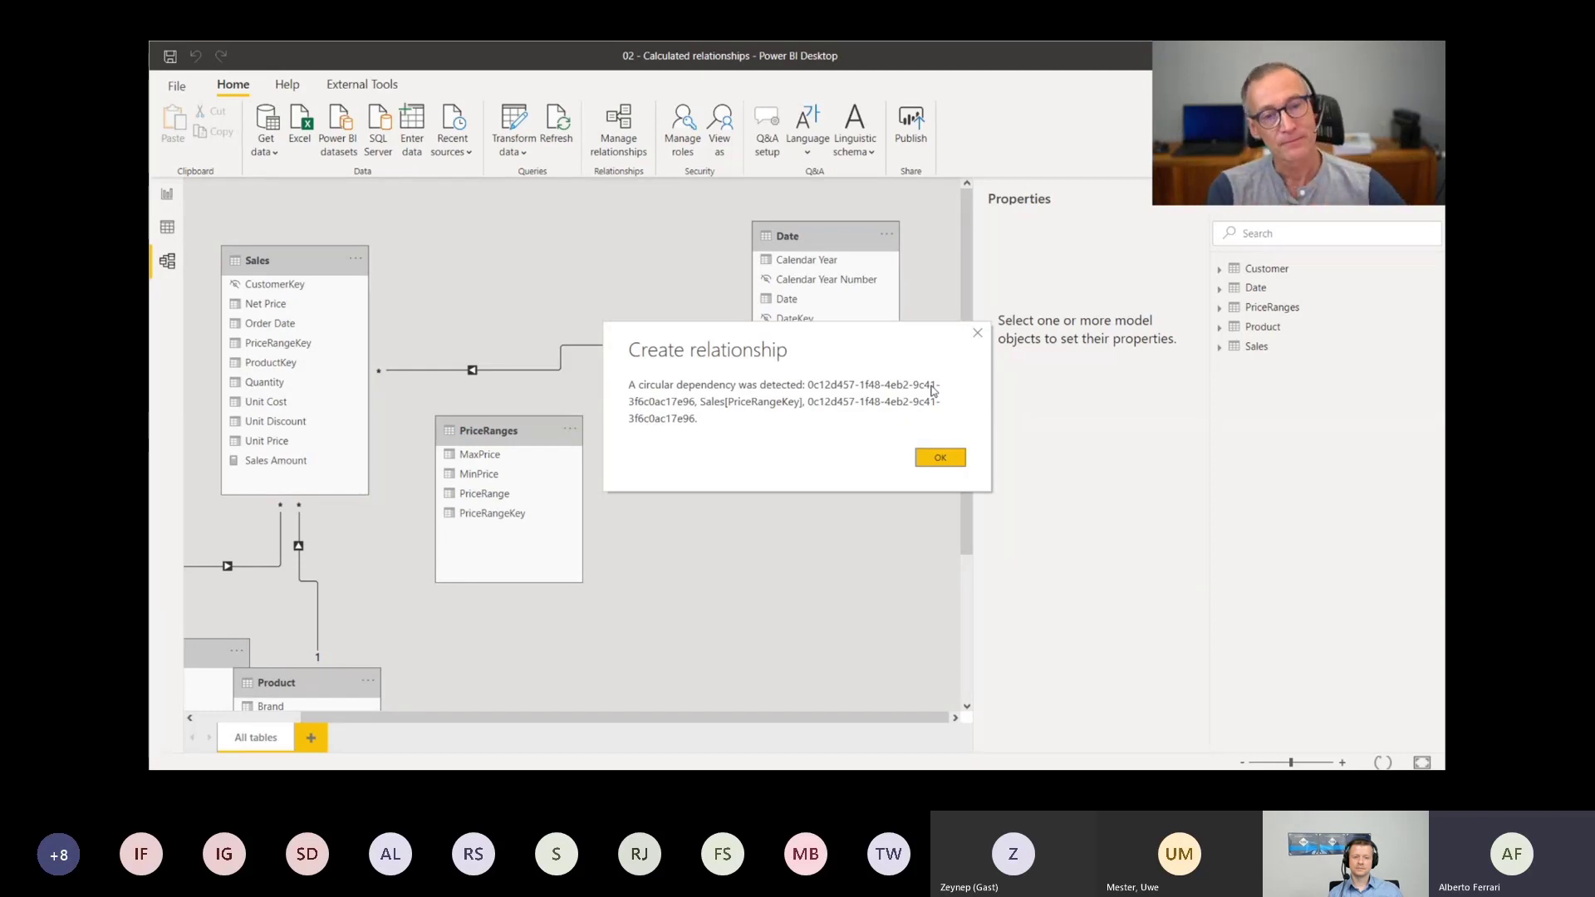
click(950, 459)
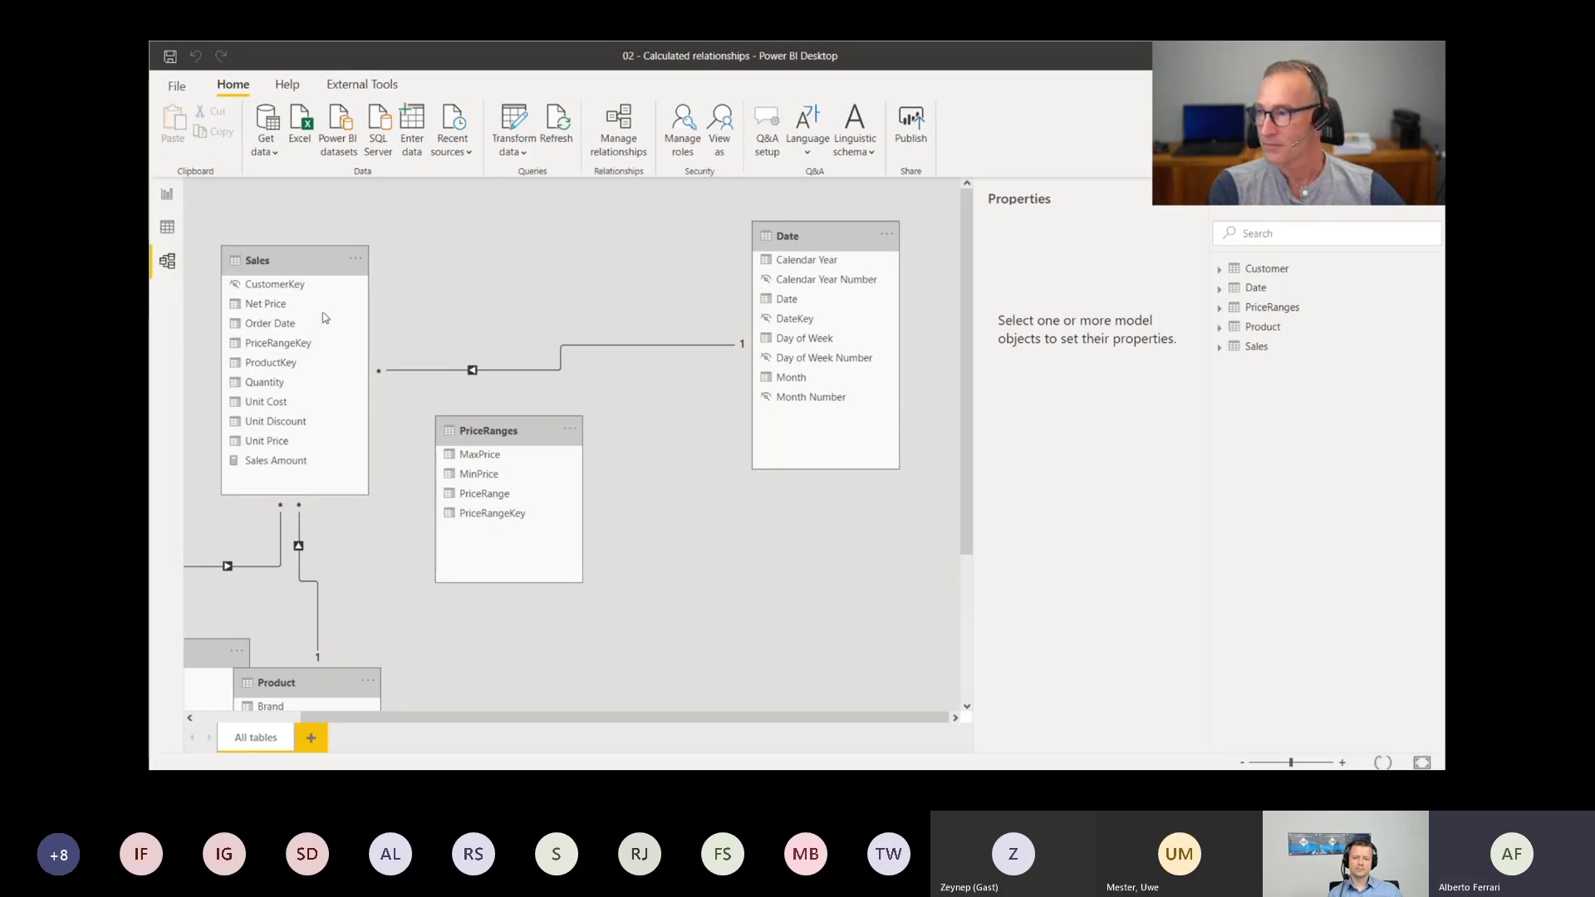
Review the PriceRangeKey formula in Sales, examining its references to Sales[Net Price] and the PriceRanges table
click(167, 227)
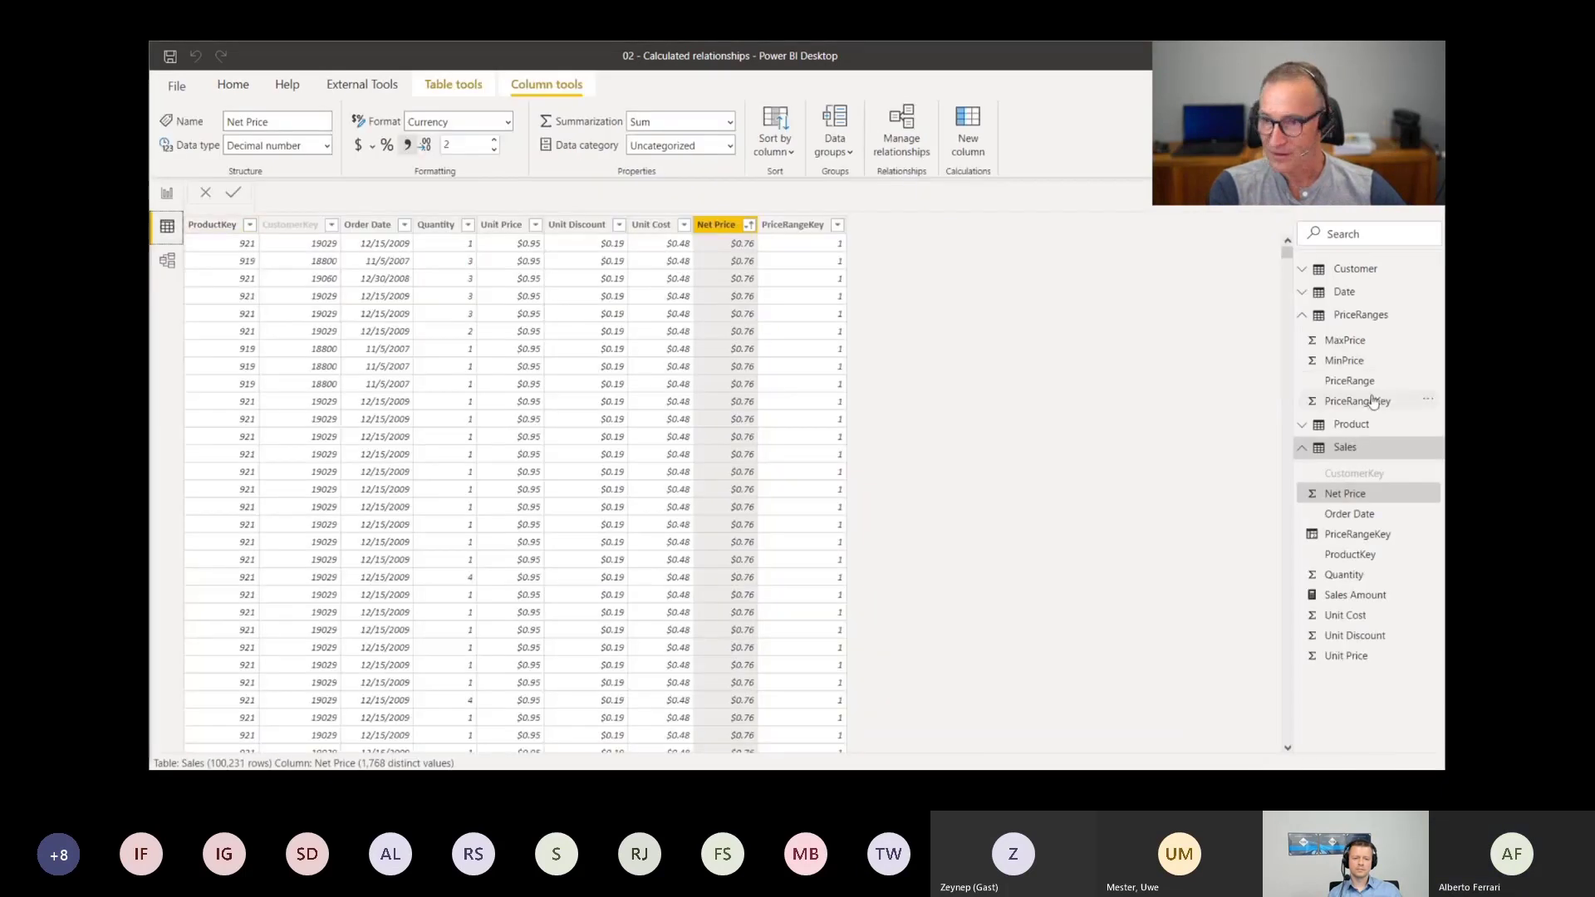
click(1357, 400)
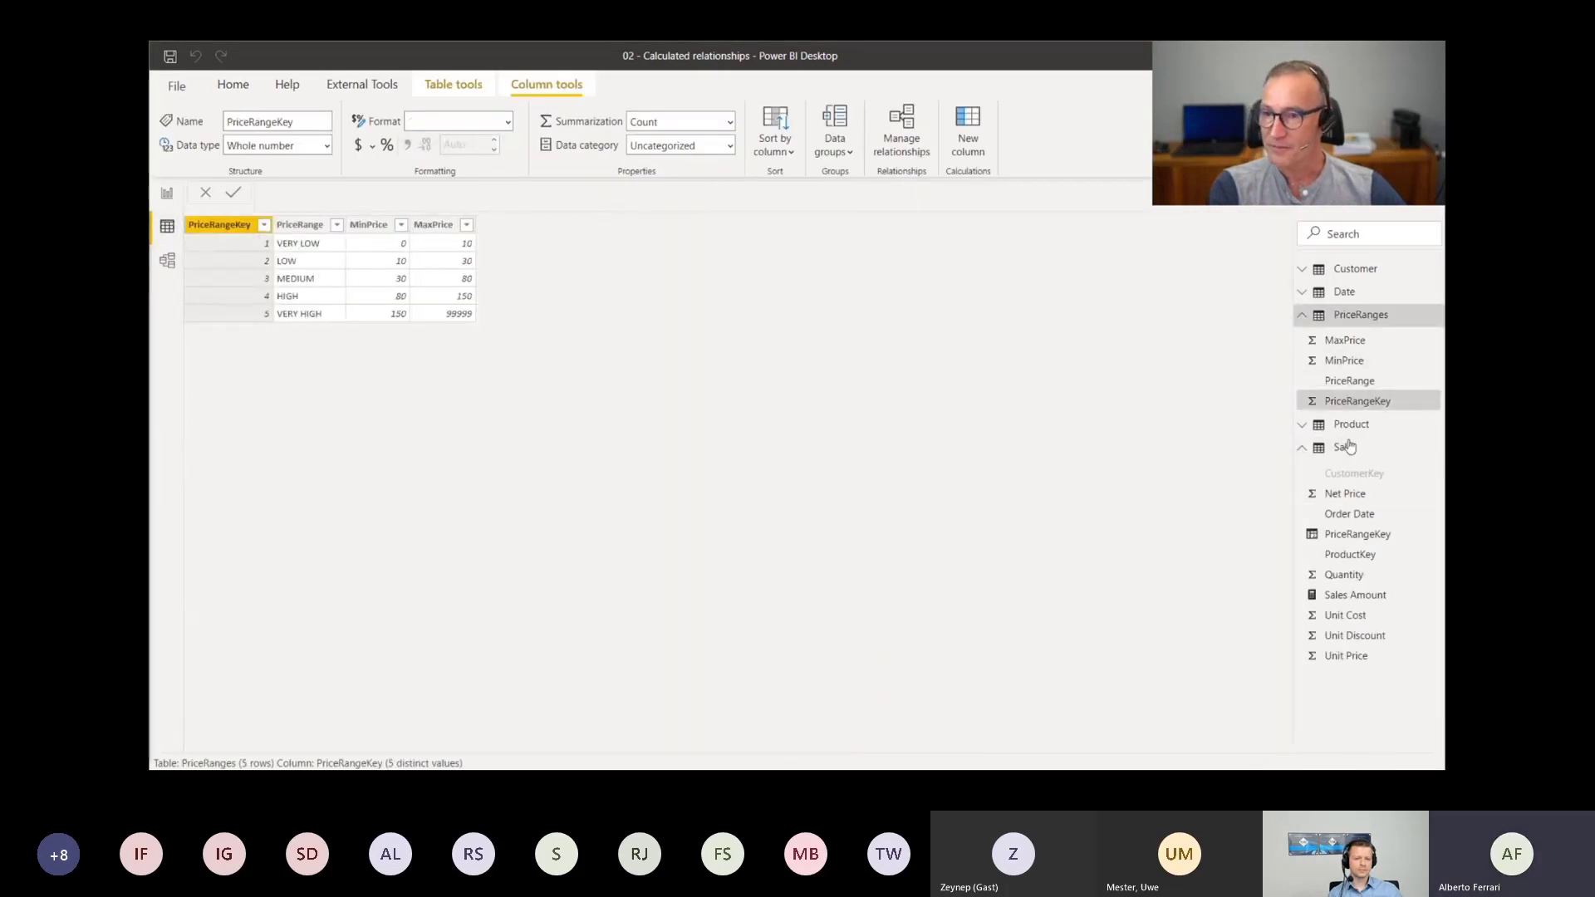
click(1352, 536)
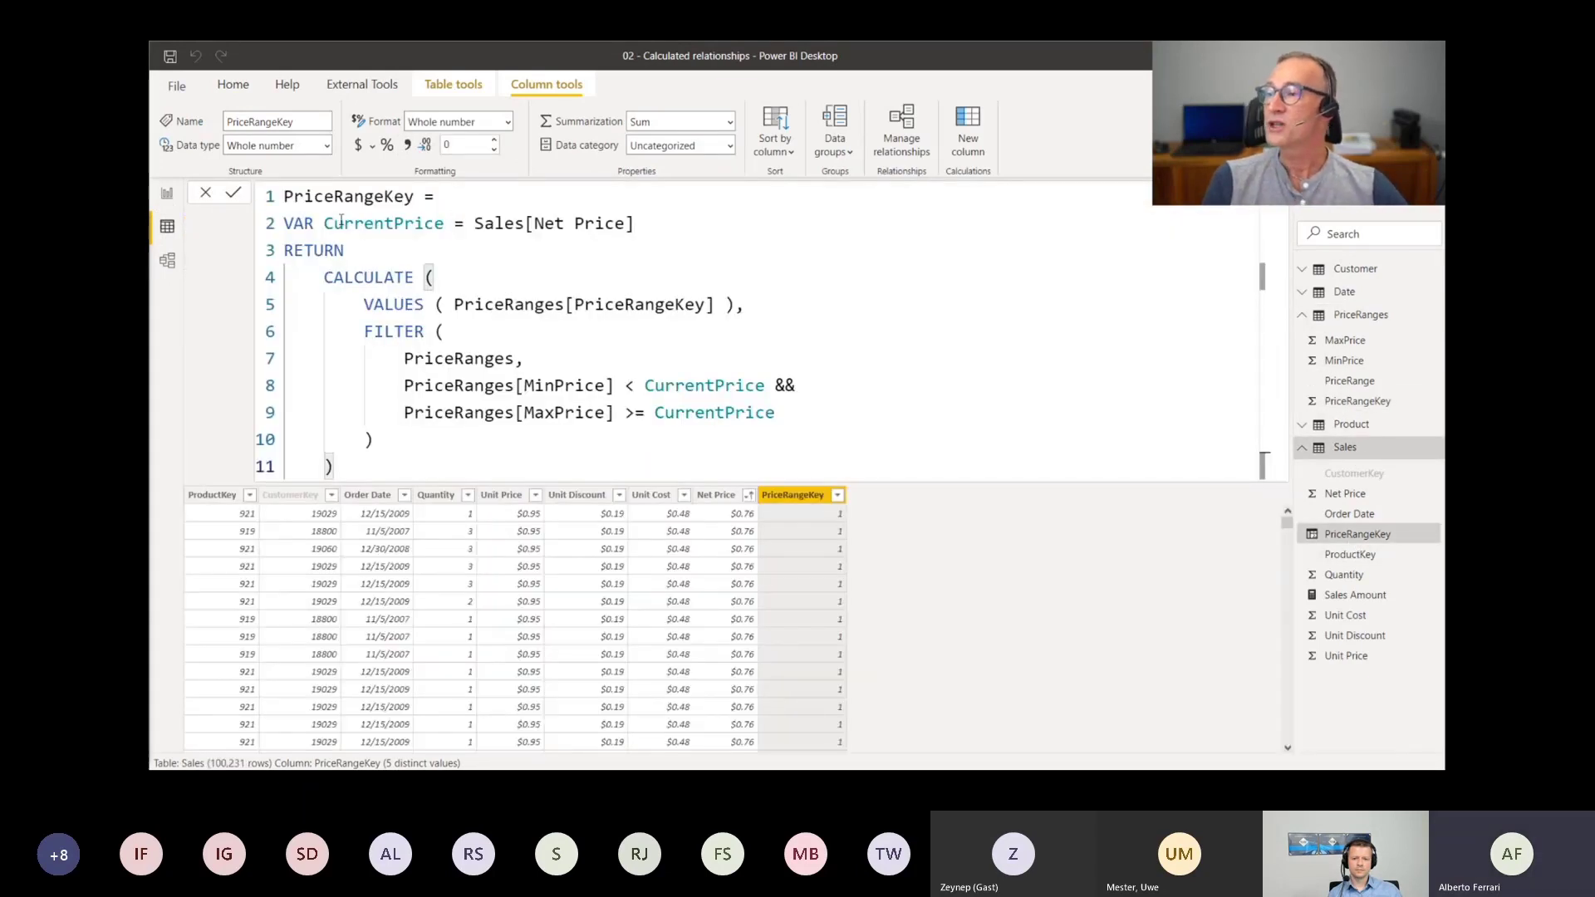
drag(478, 224, 640, 225)
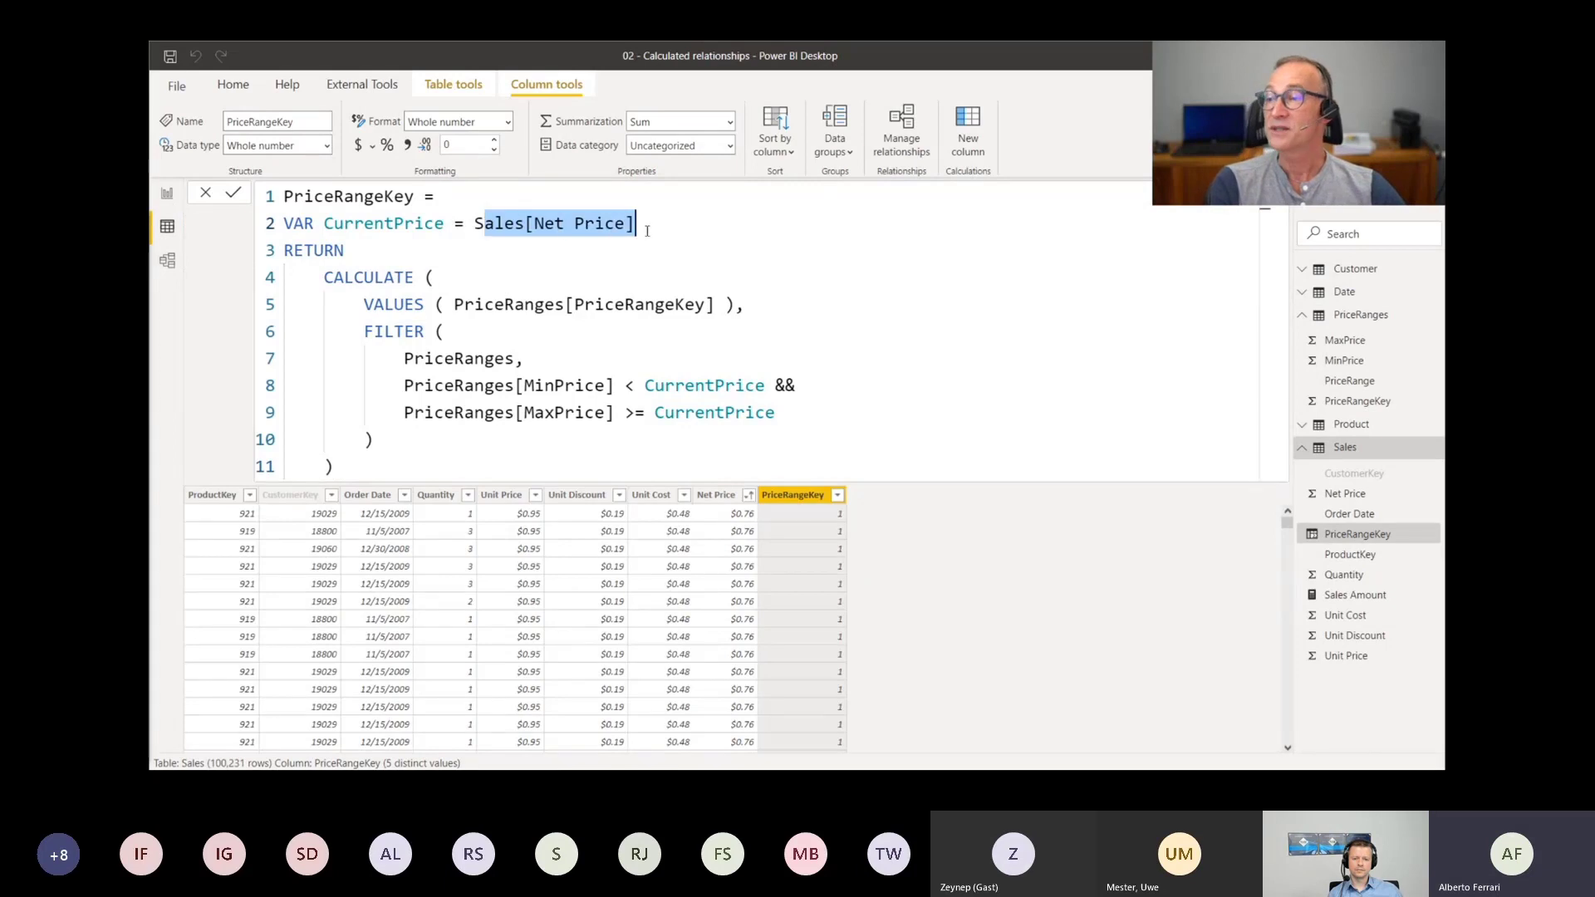
click(647, 231)
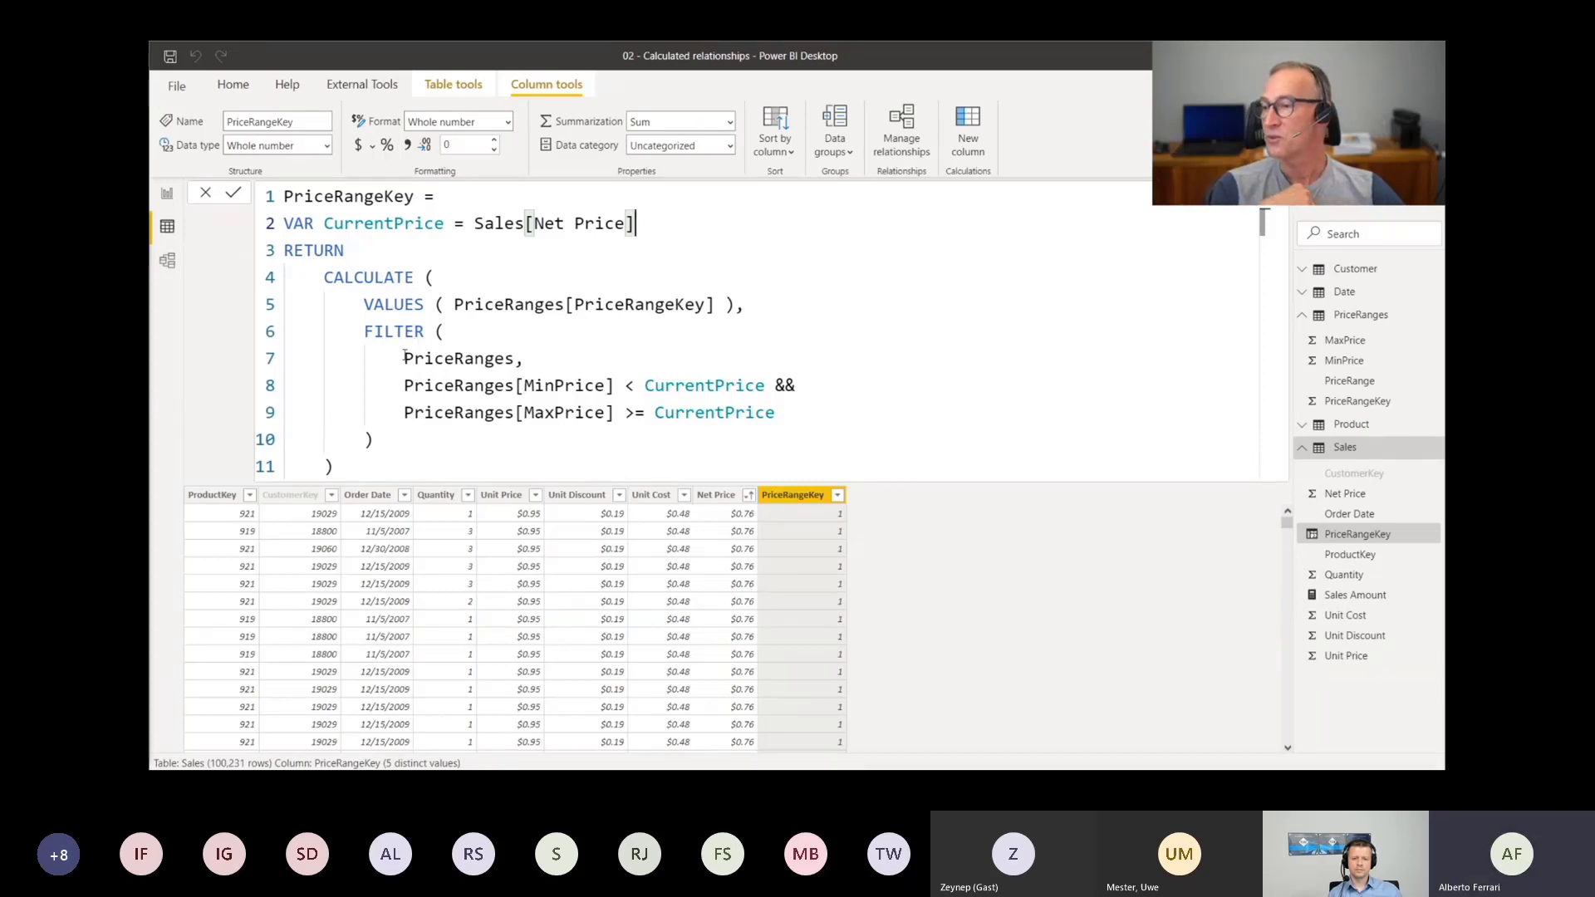
drag(404, 358, 515, 358)
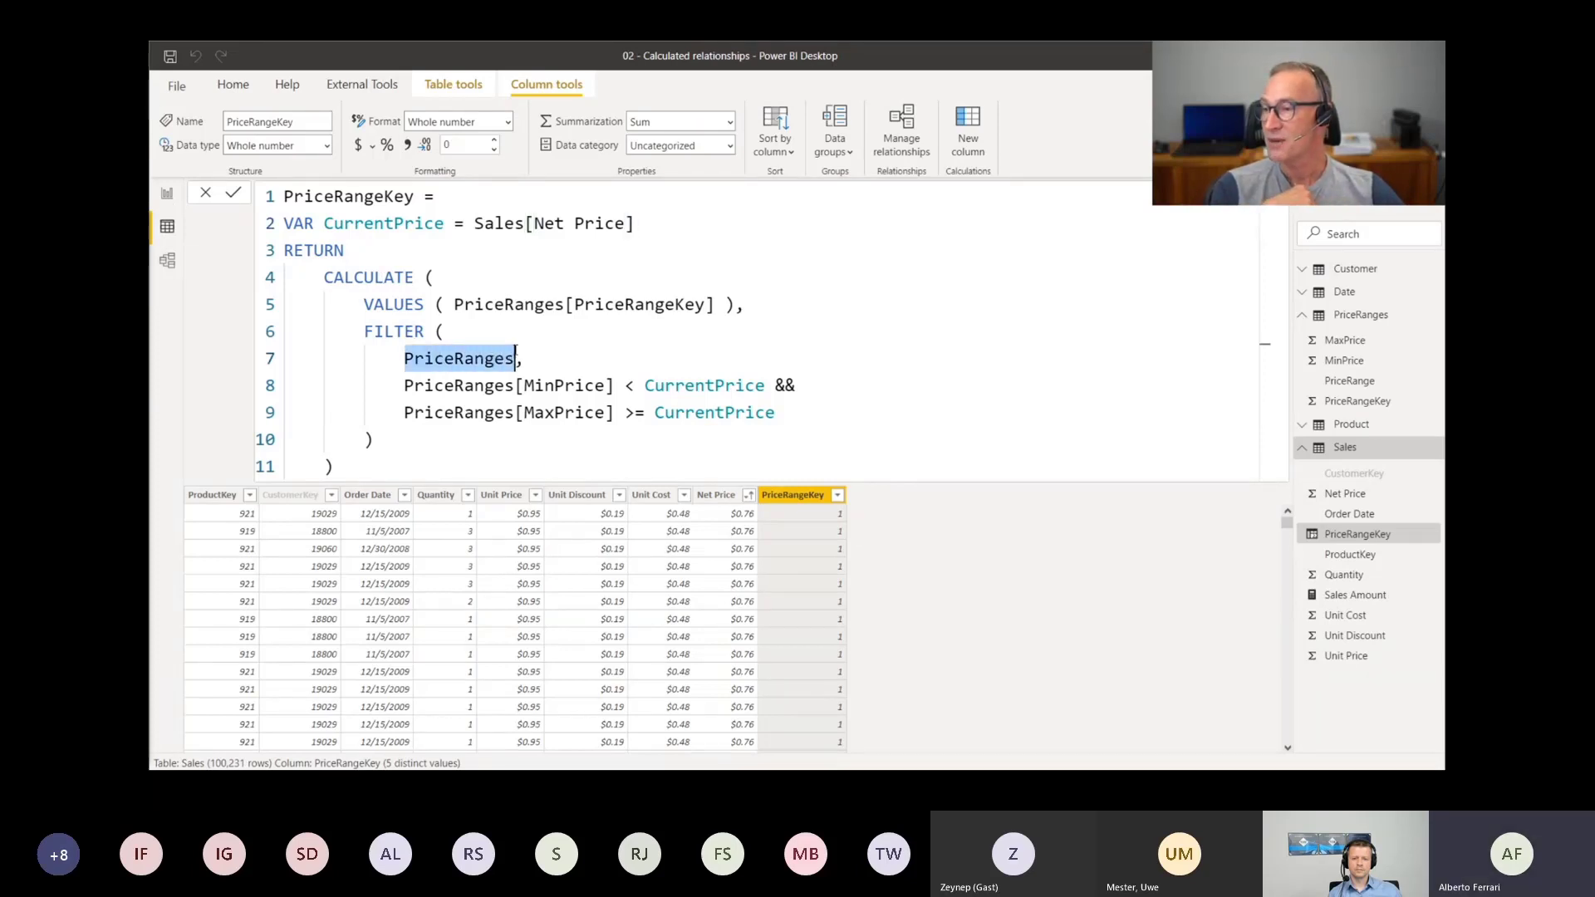
double_click(324, 197)
drag(404, 358, 515, 358)
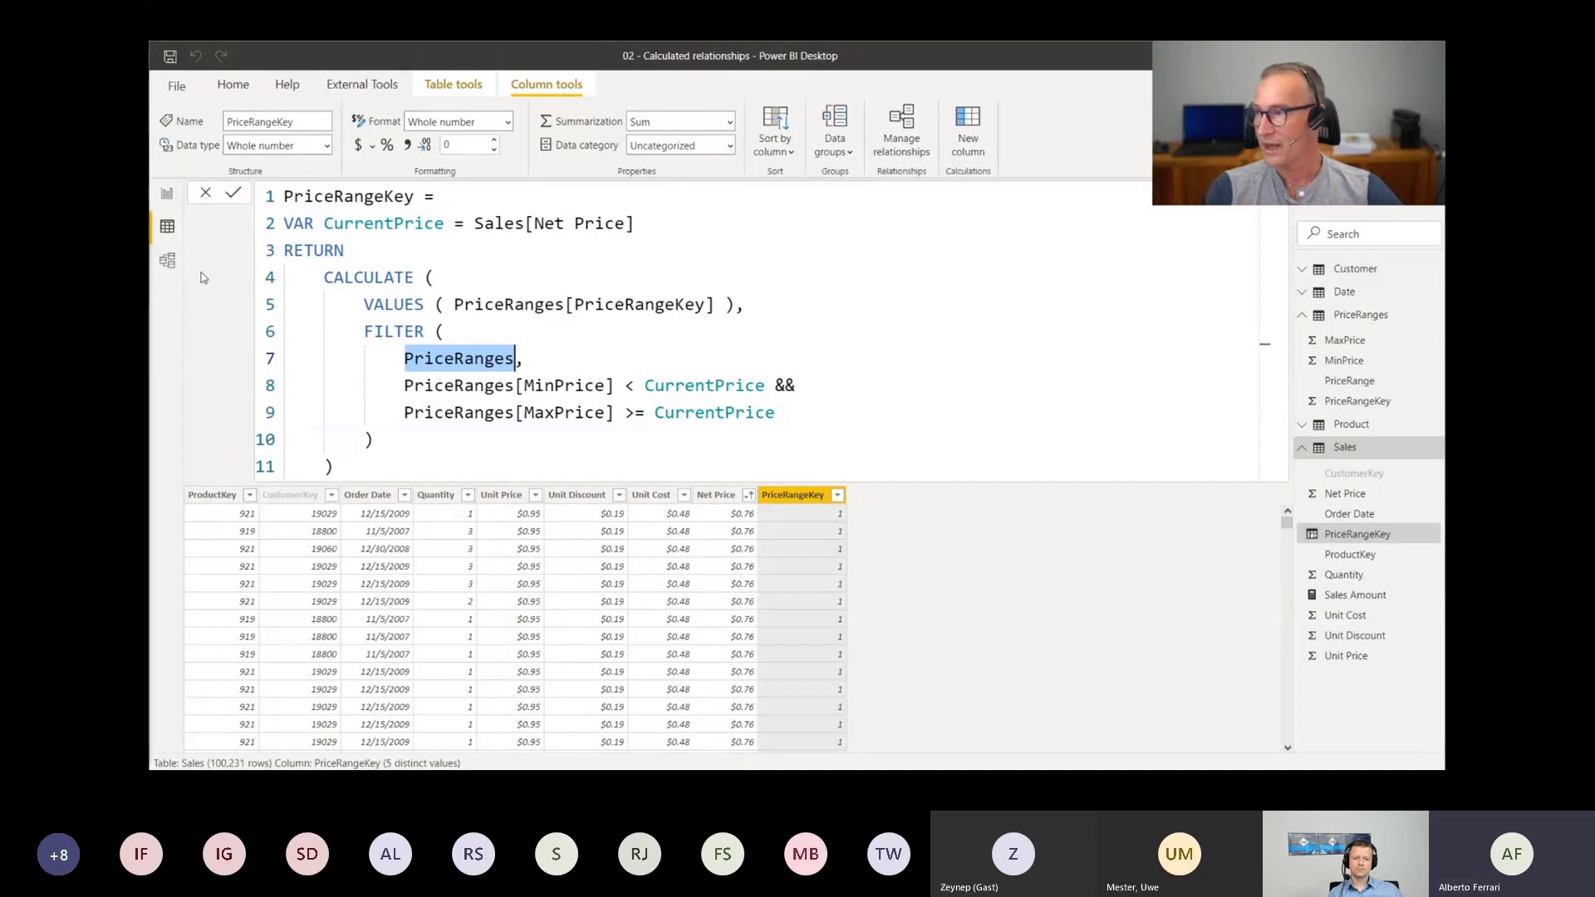
Reposition the PriceRanges table in the model diagram, just below the relationship line between Sales and Date
click(168, 264)
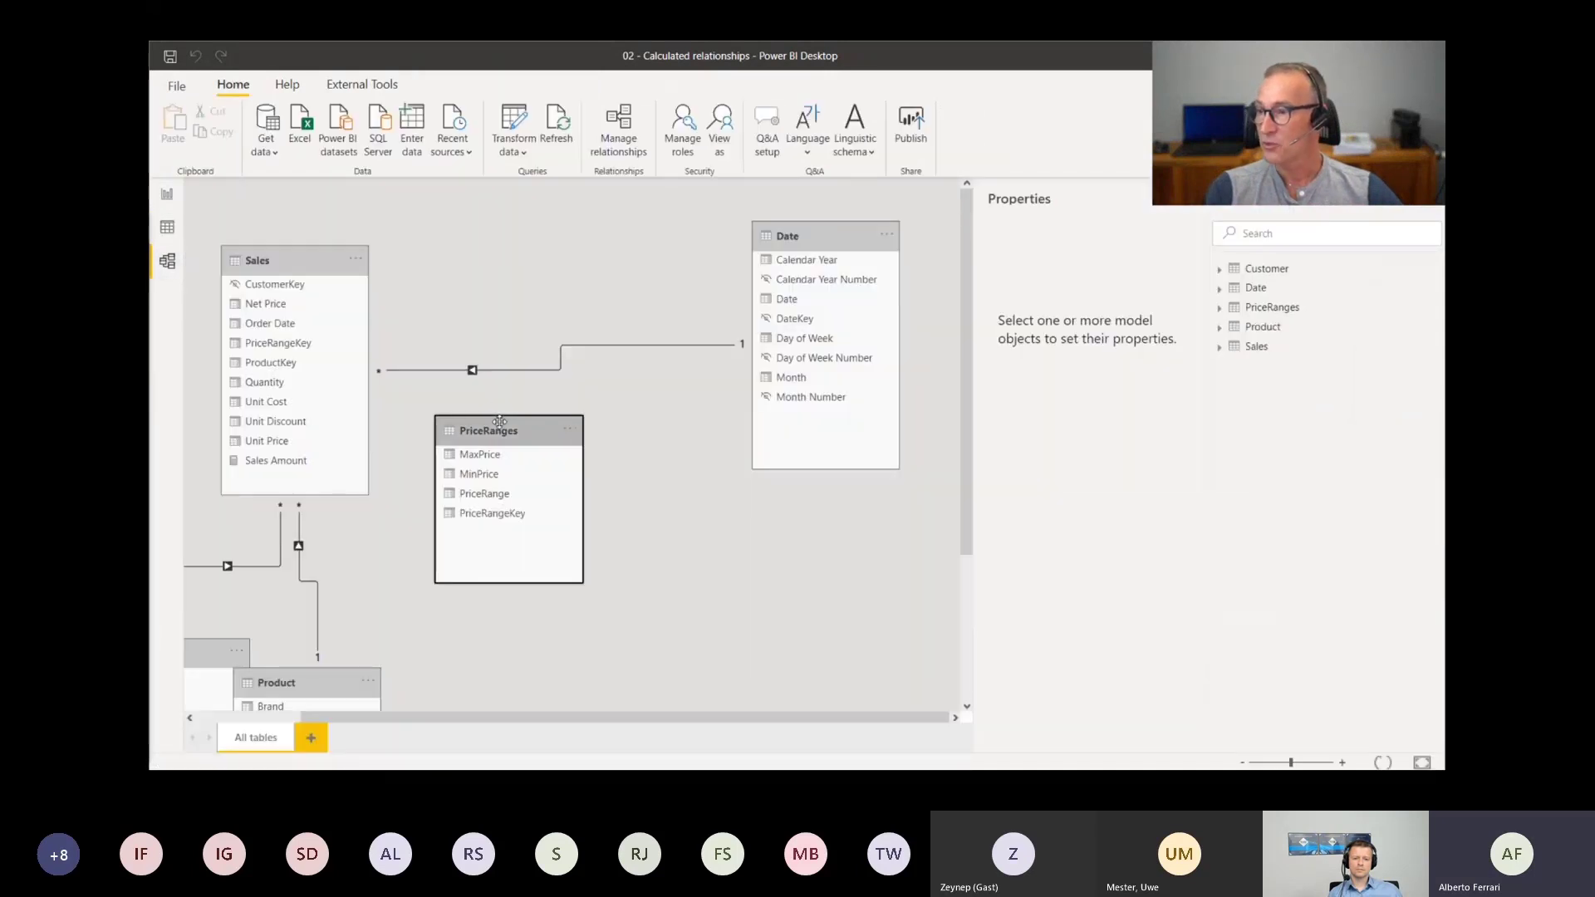
drag(503, 428, 540, 398)
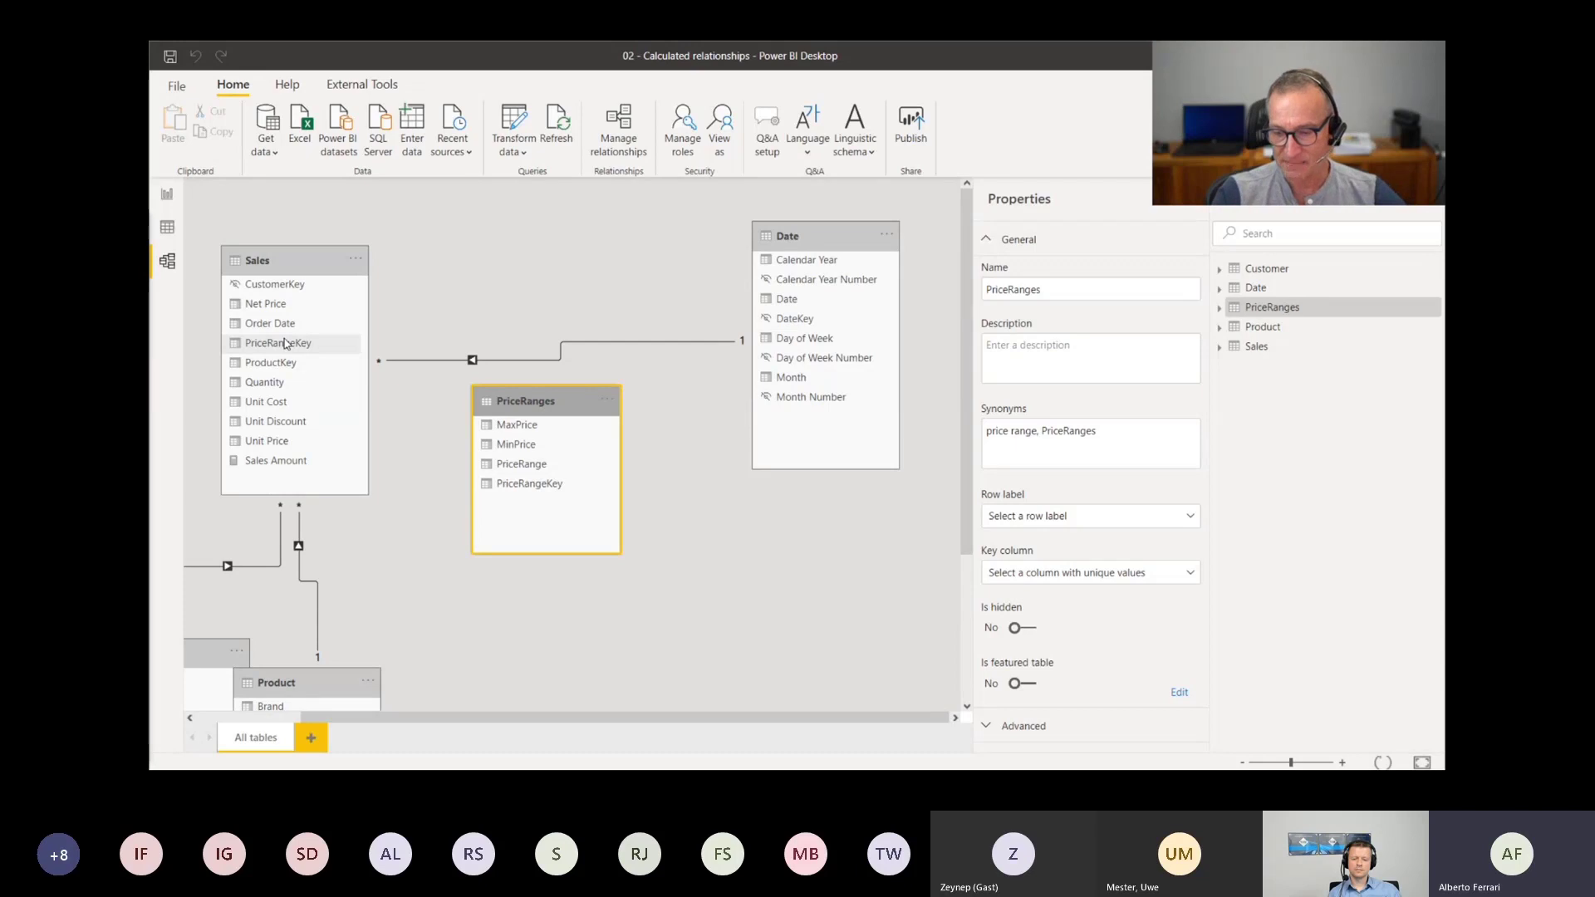
key(alt+Tab)
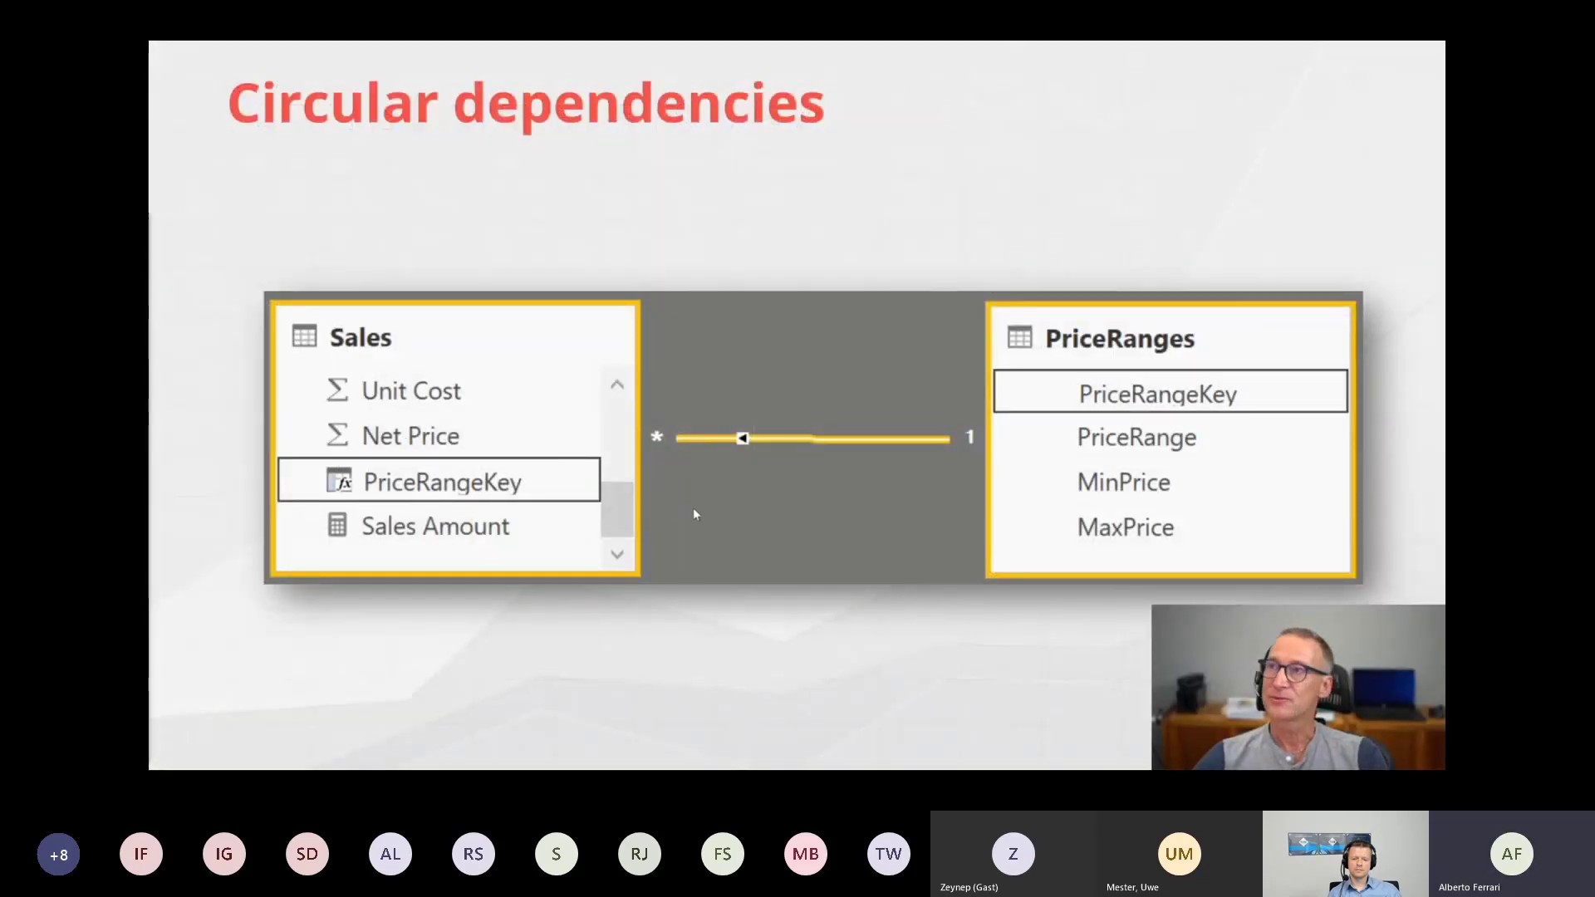
click(1012, 359)
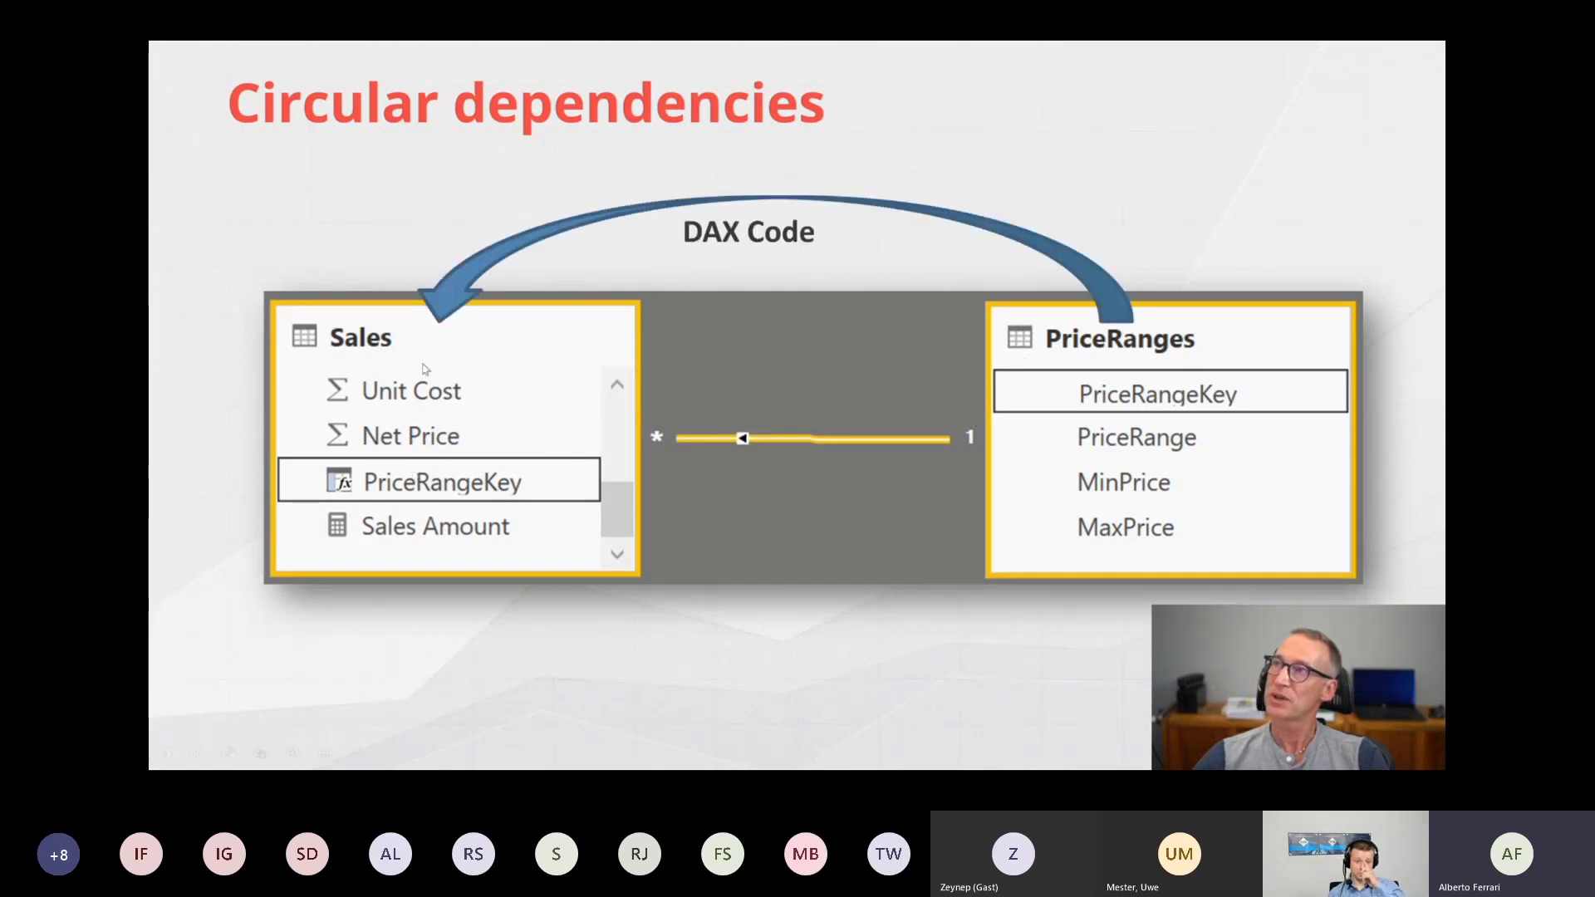
click(1084, 316)
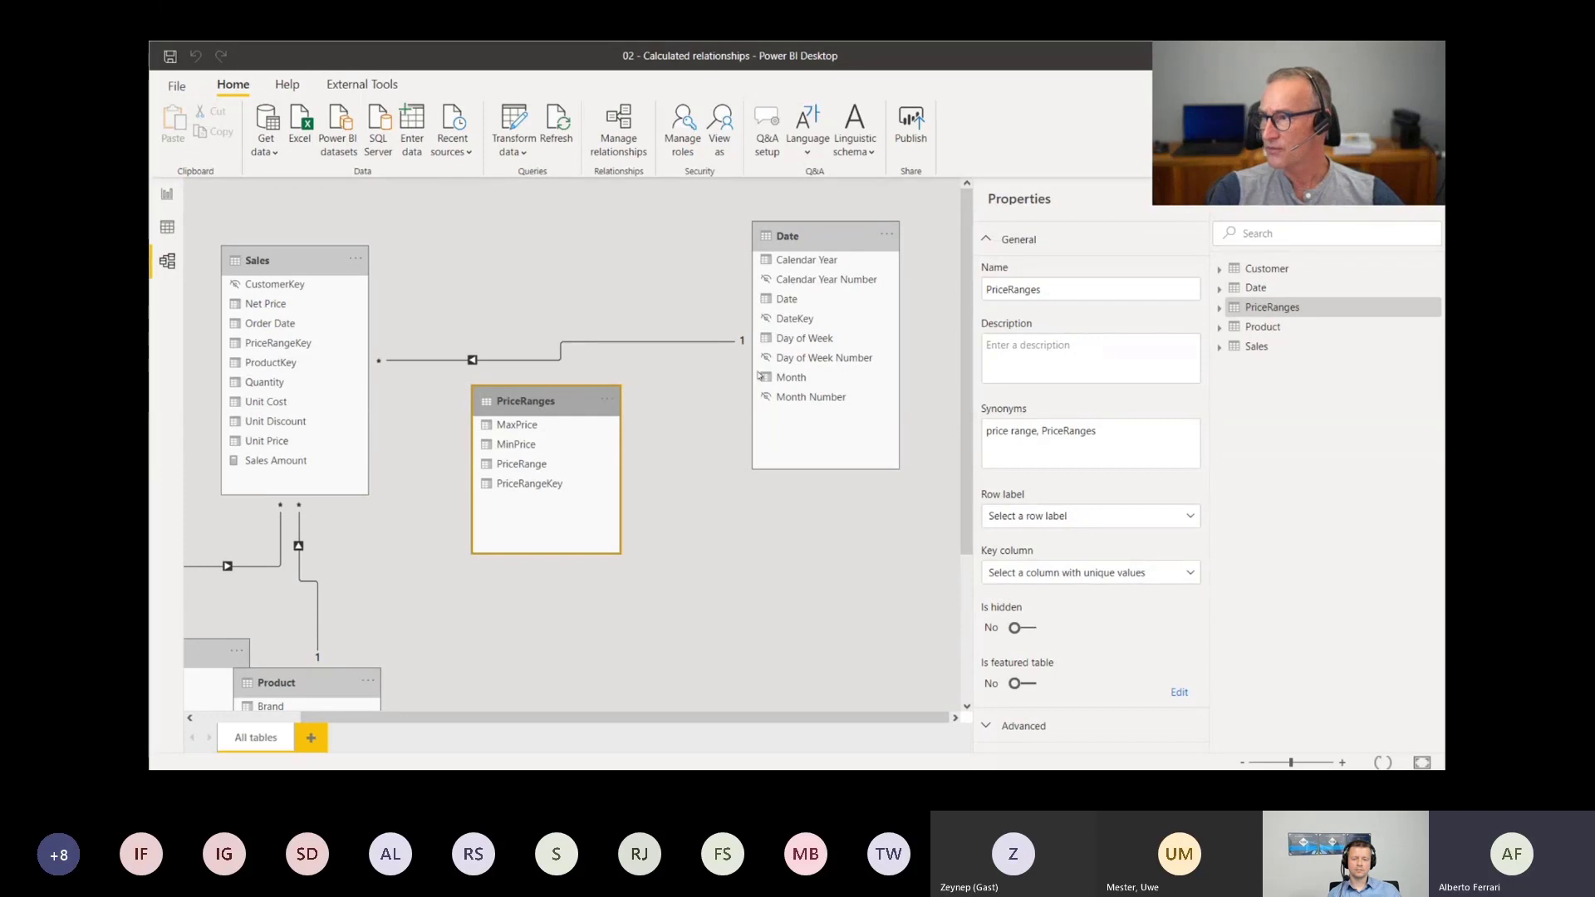
Replace VALUES with DISTINCT in the PriceRangeKey formula of the Sales table and commit the change
click(166, 236)
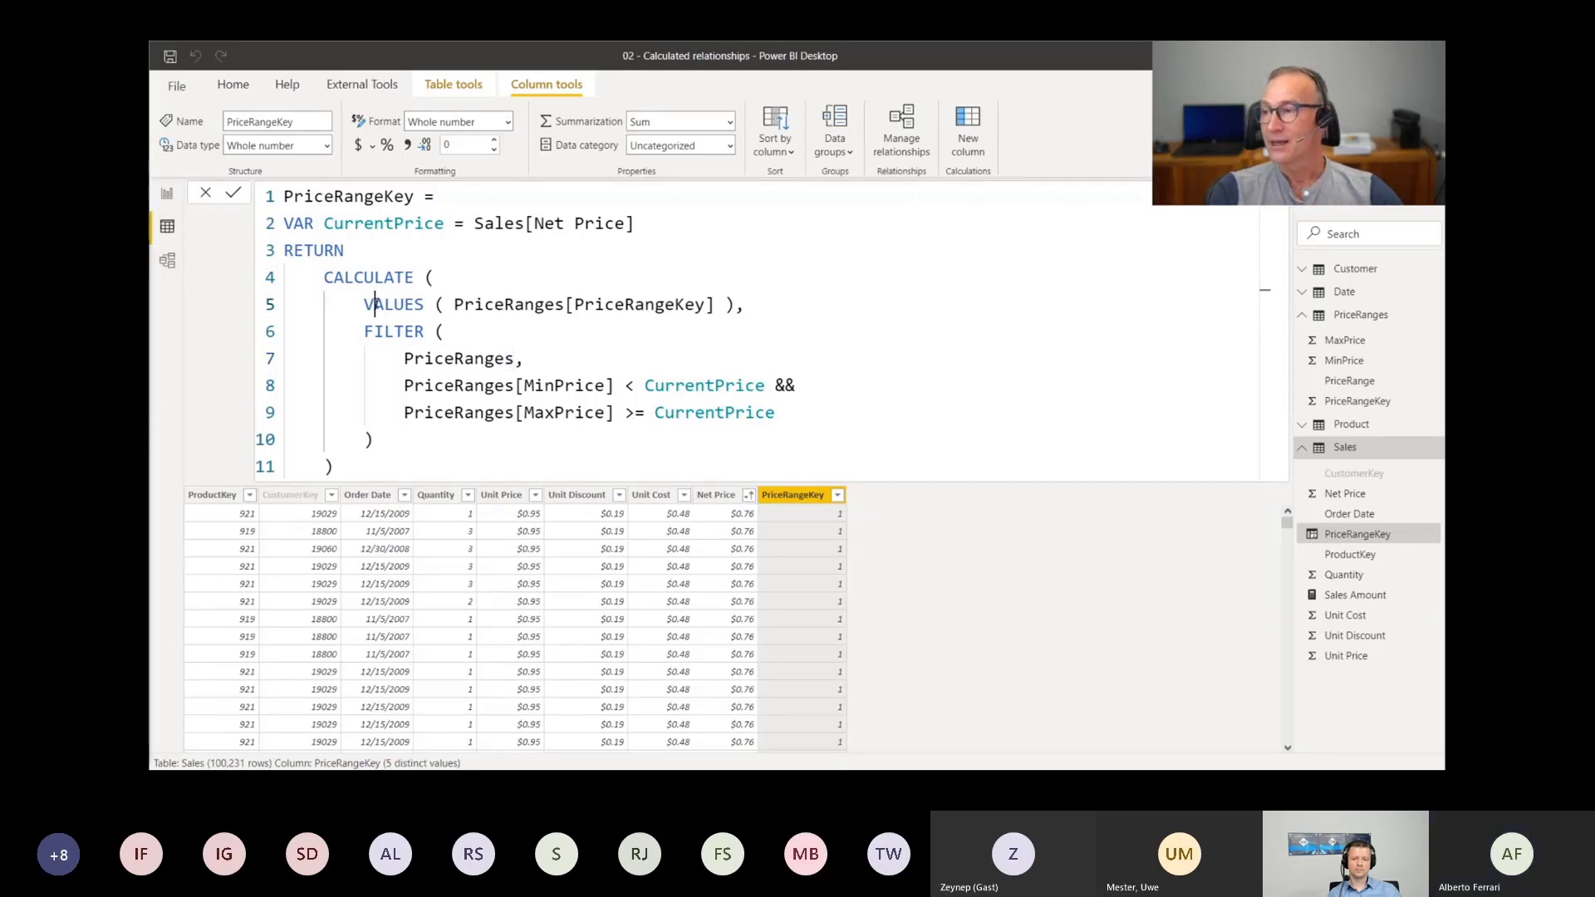
double_click(383, 305)
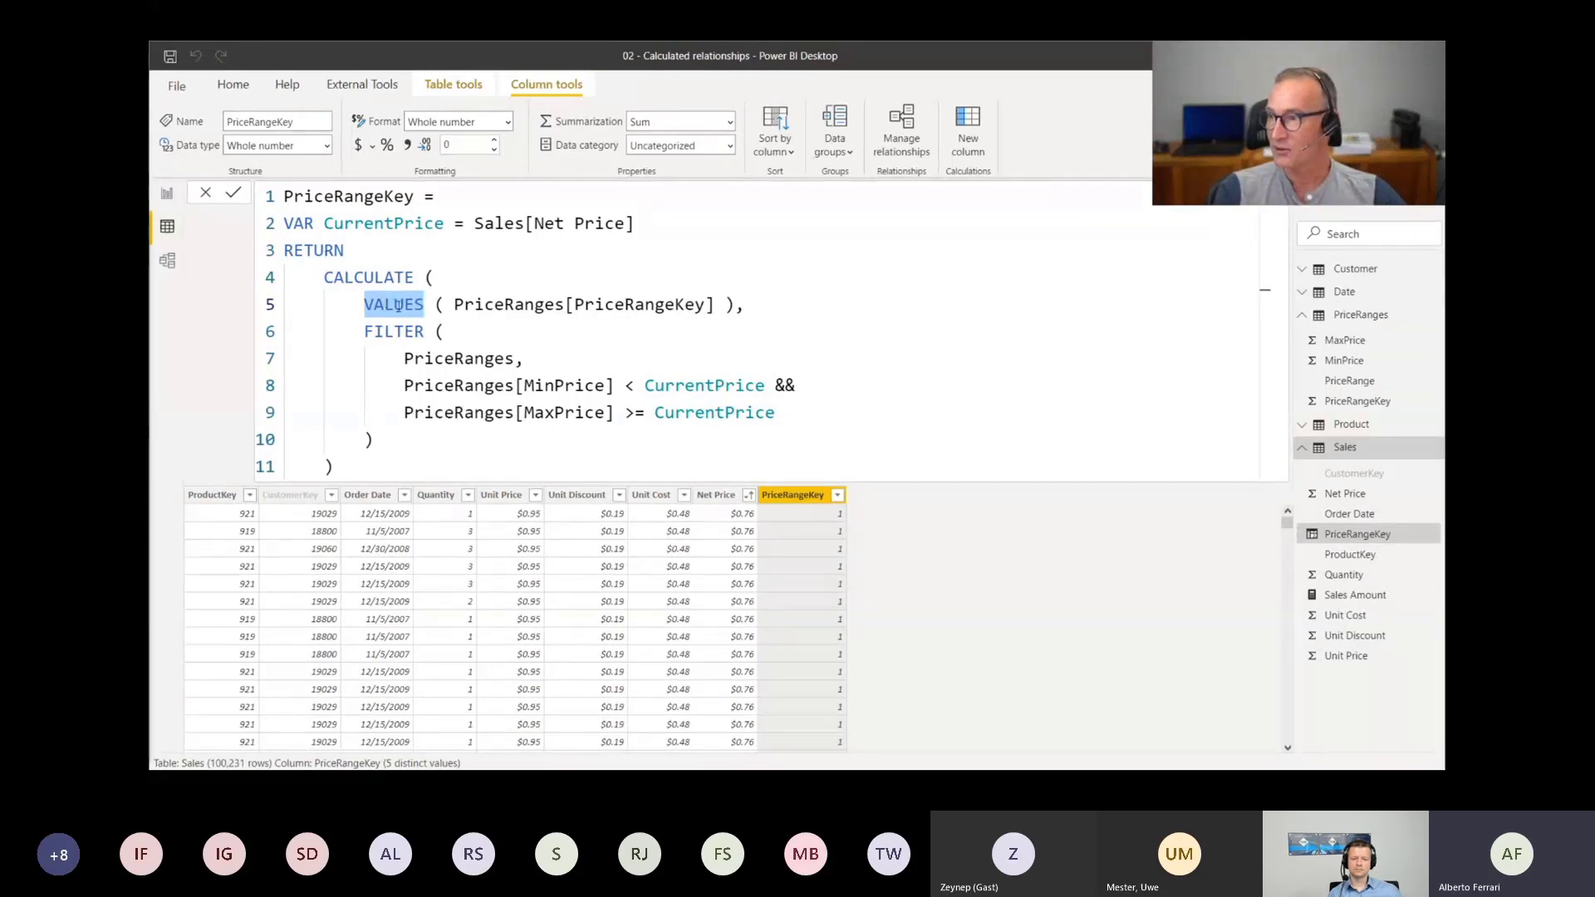
text(DISTINCT)
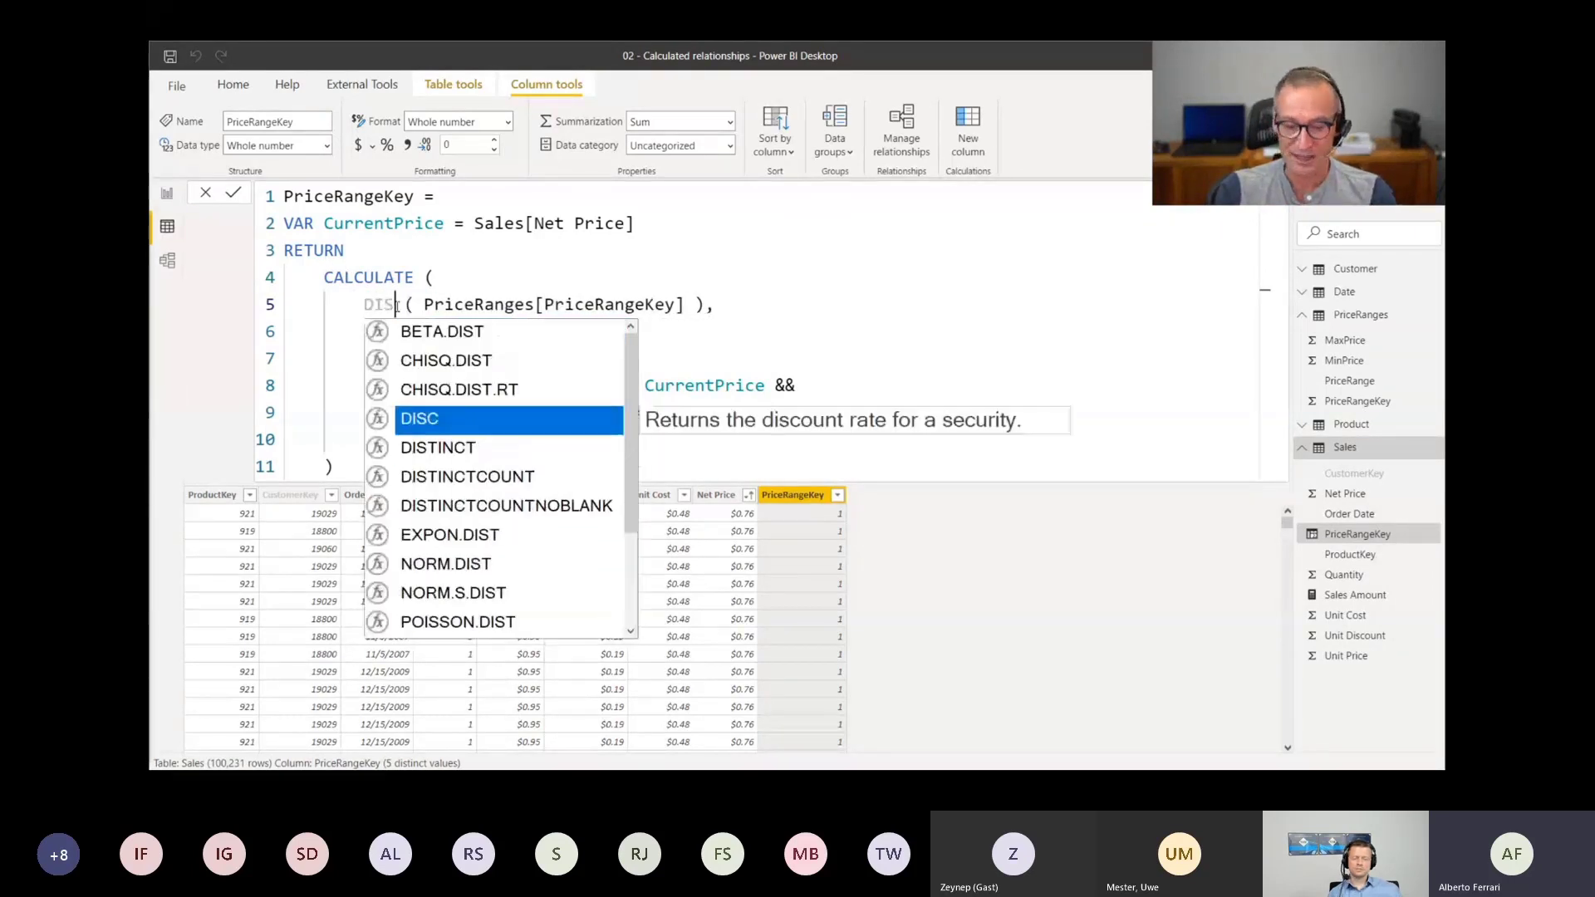
key(ctrl+shift+Left)
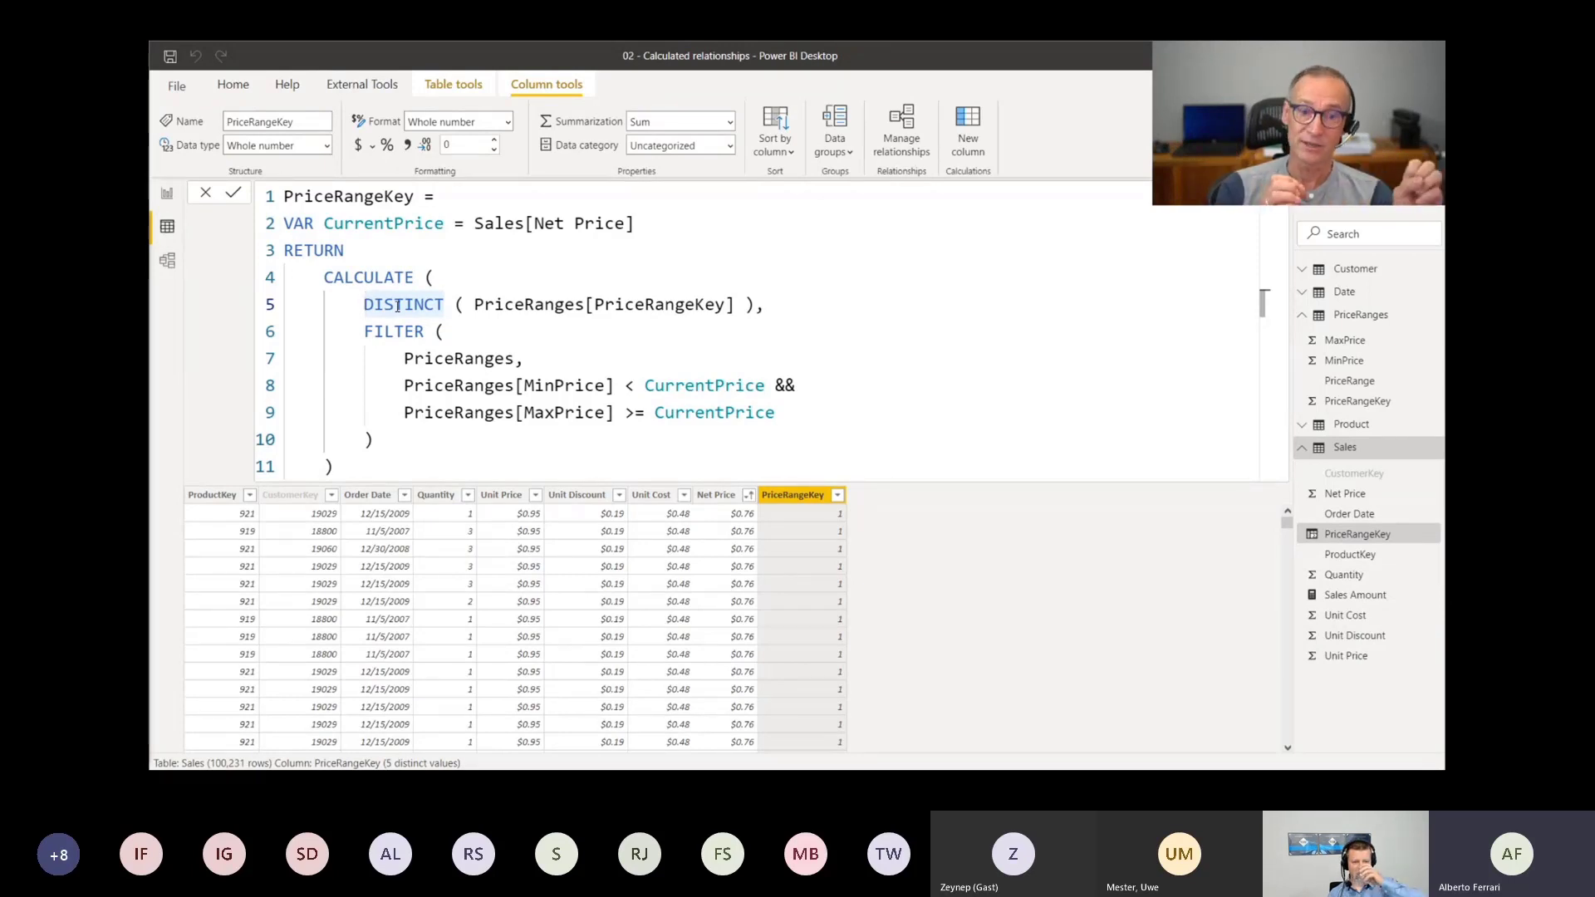
key(ctrl+End)
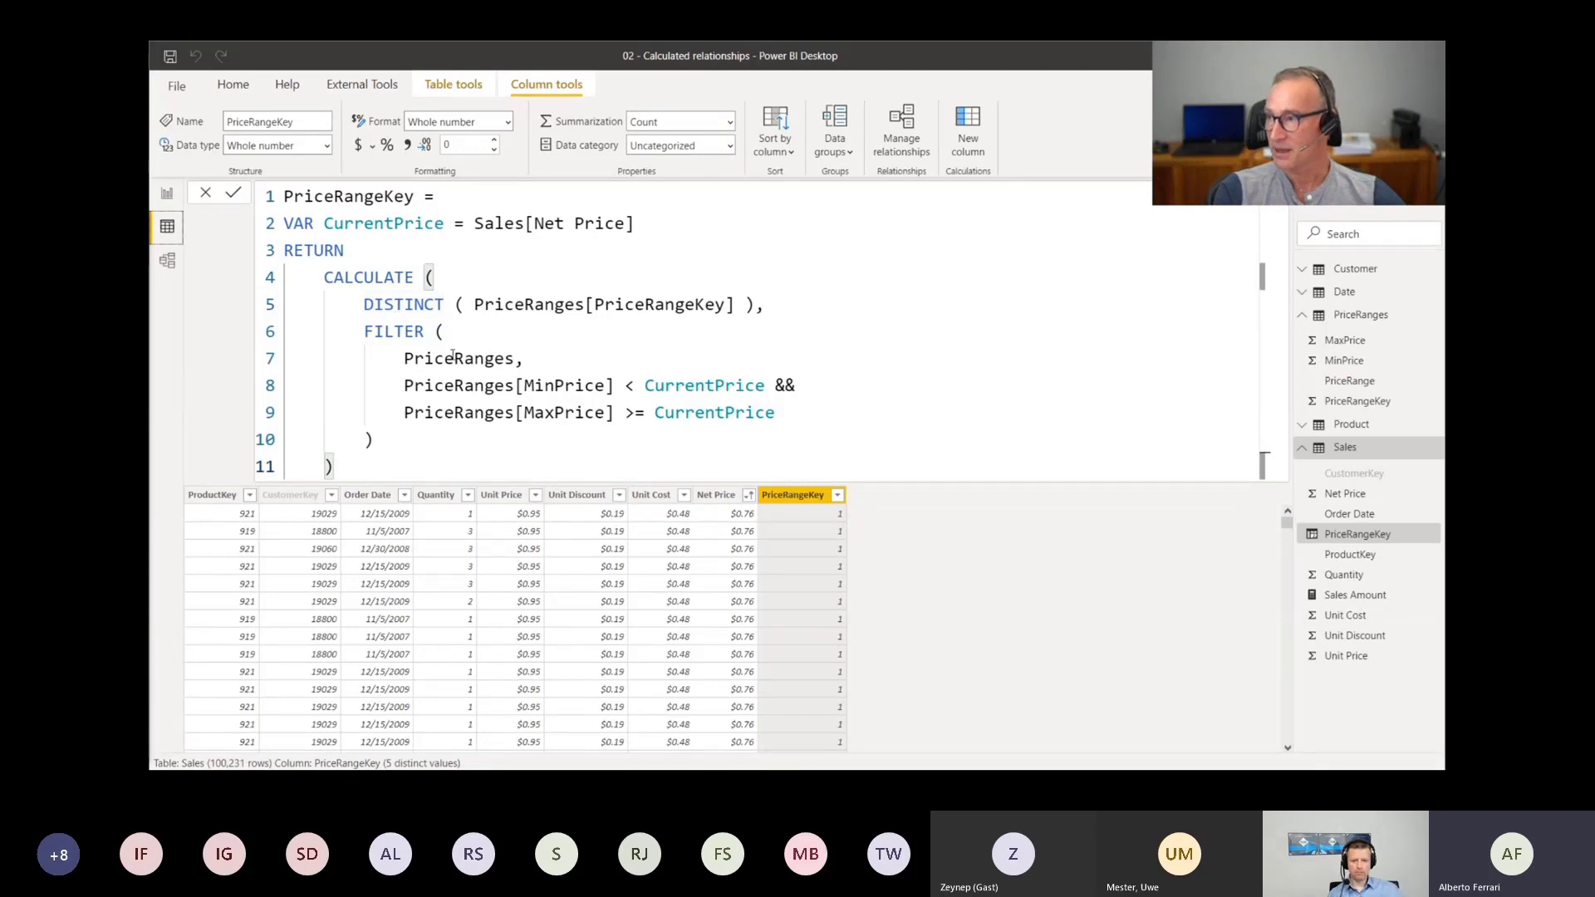
Create a relationship from Sales[PriceRangeKey] to PriceRanges[PriceRangeKey] and move the PriceRanges table farther from Sales in the diagram
click(166, 262)
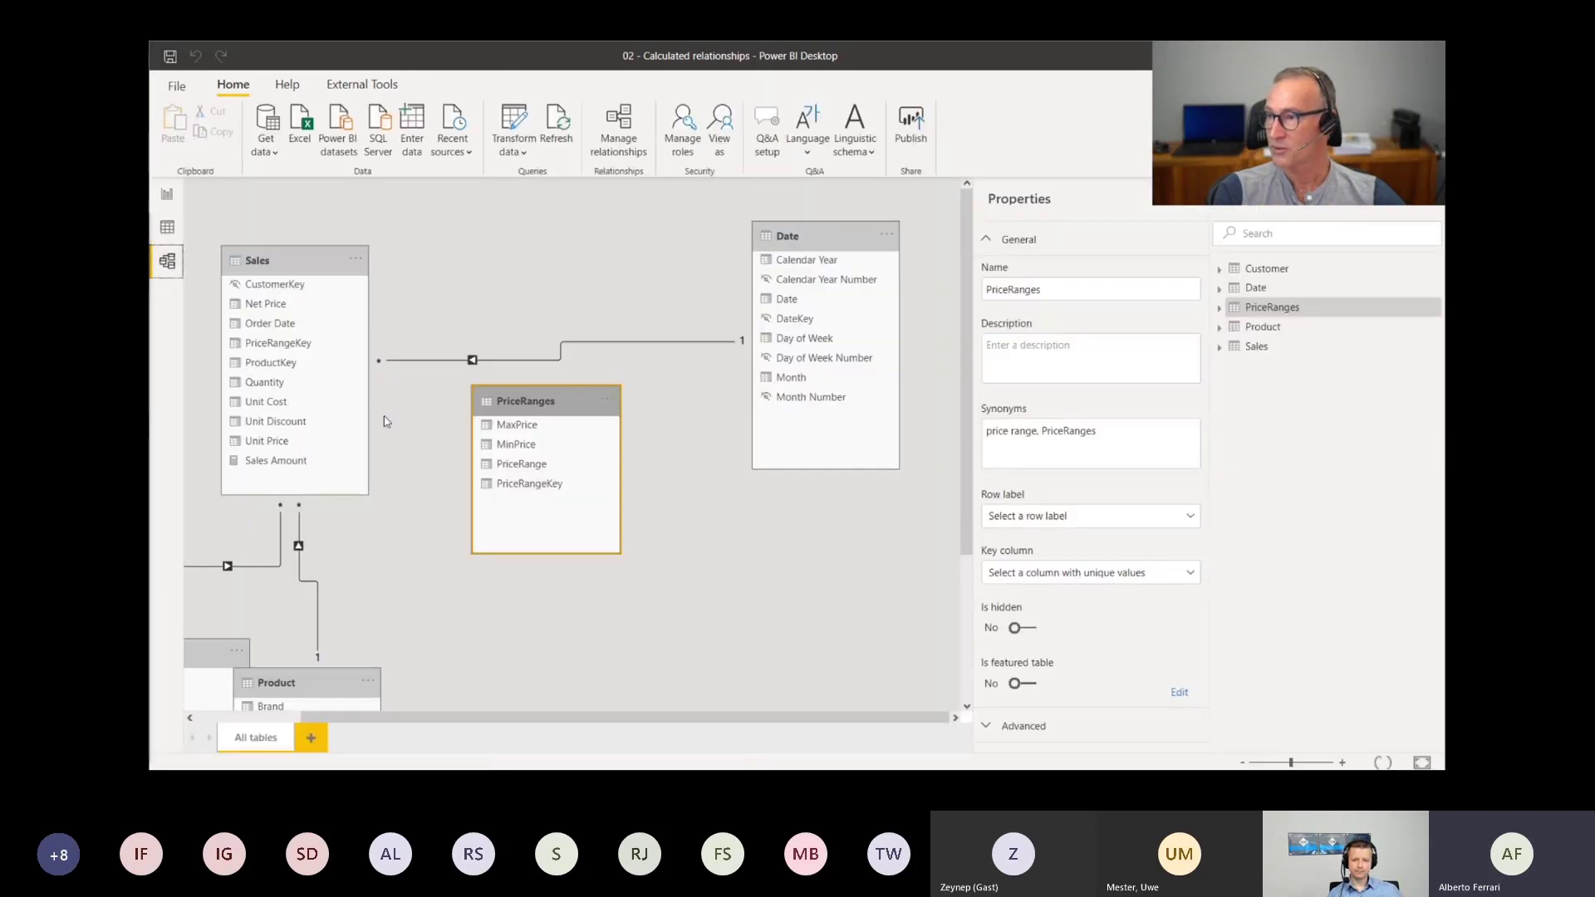
drag(278, 343, 562, 484)
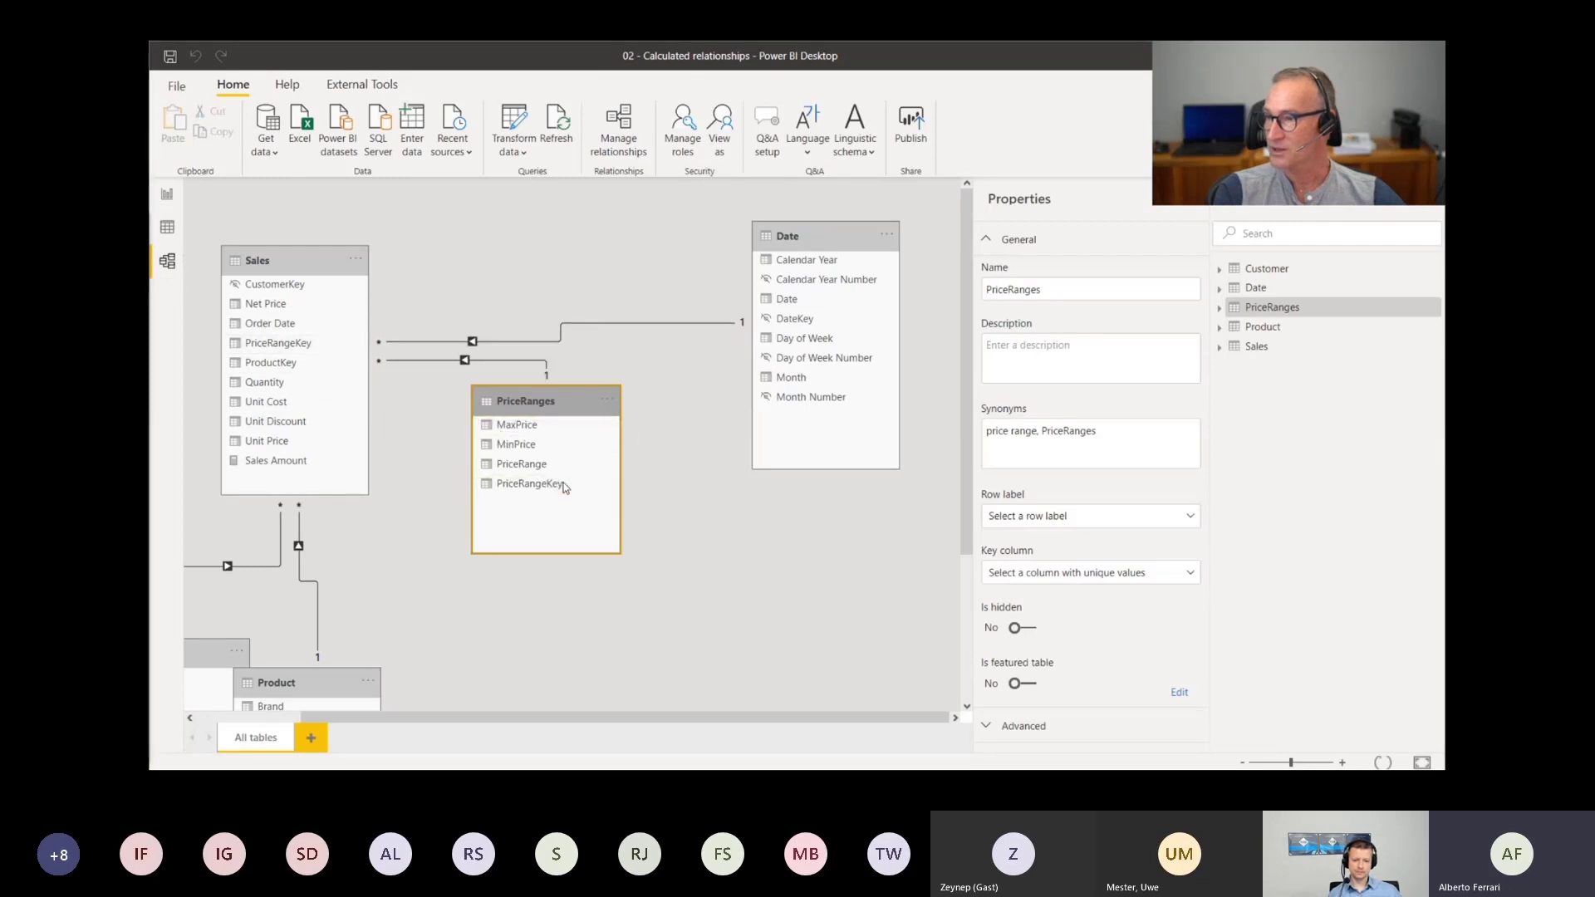
drag(552, 396, 608, 442)
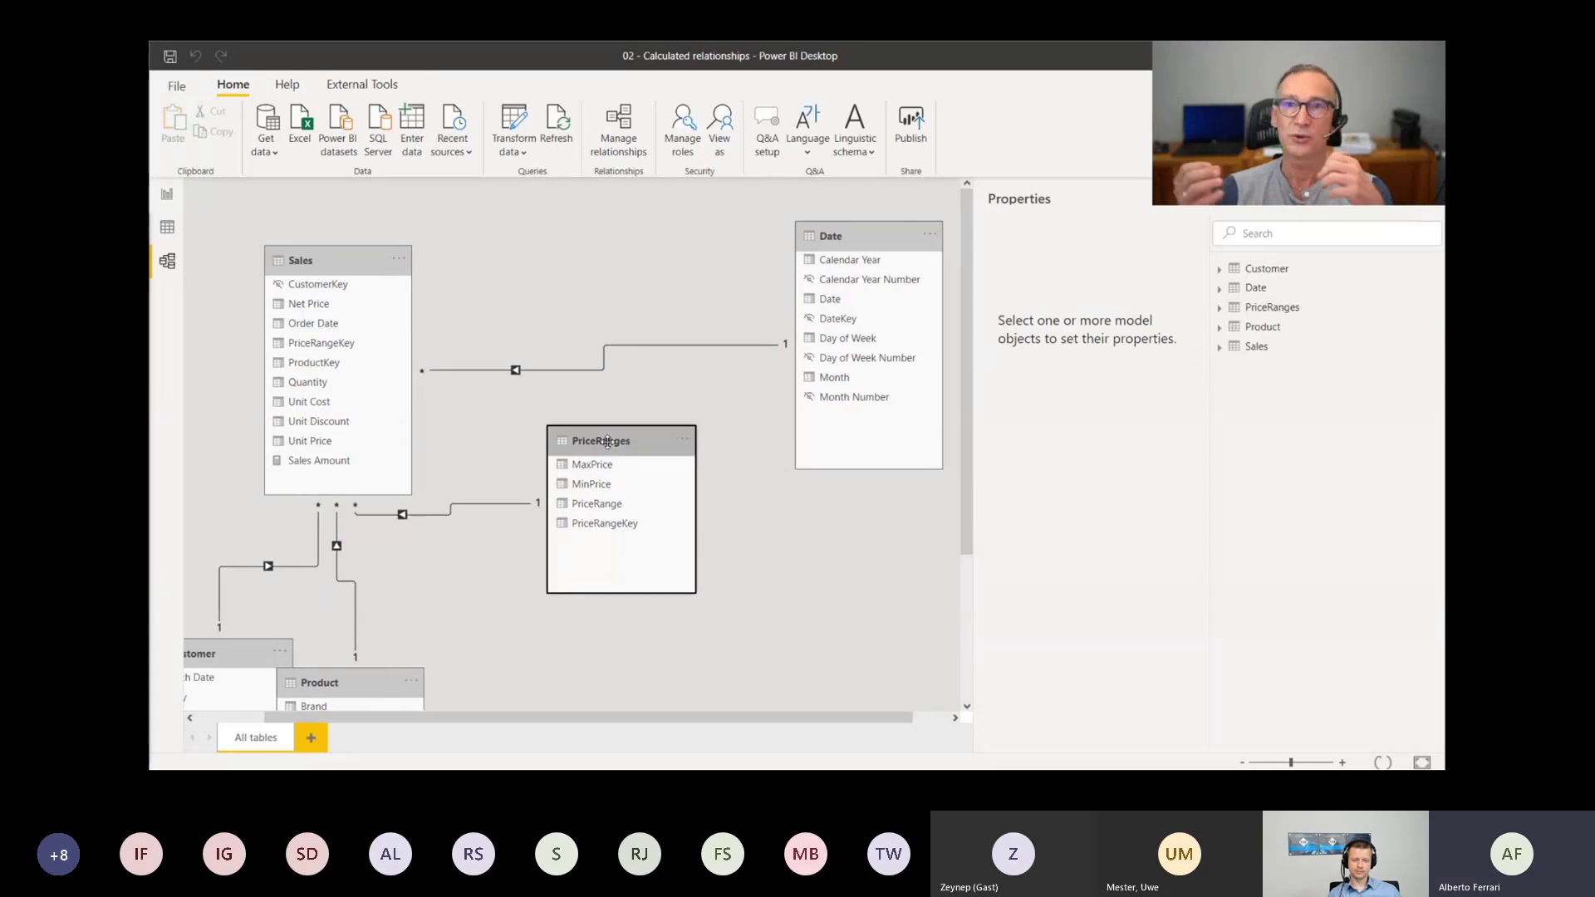
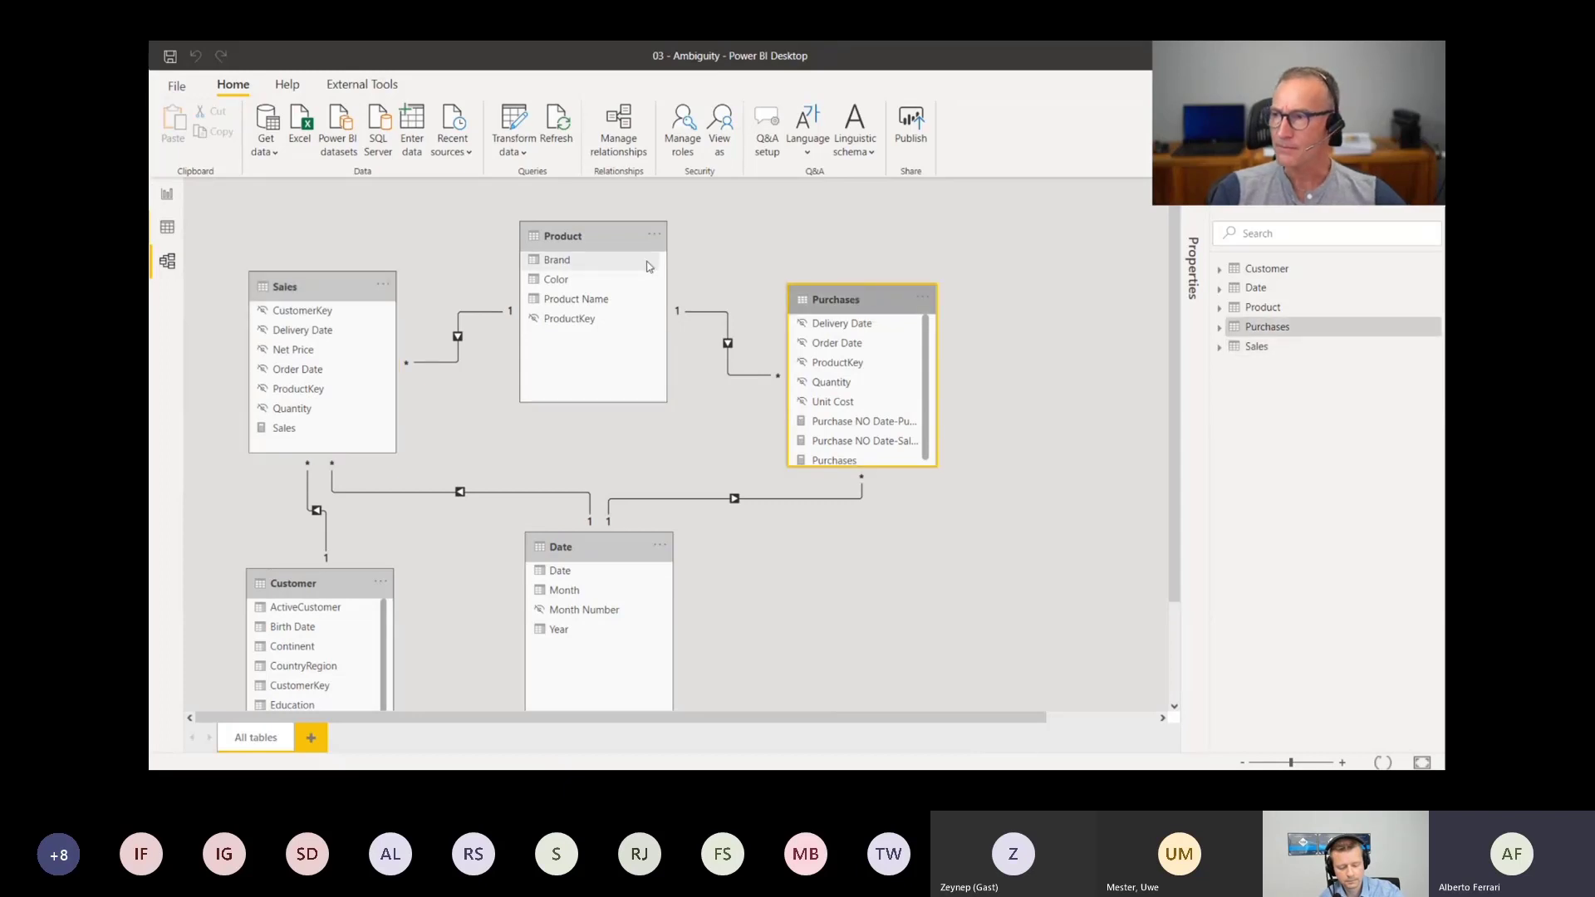
Examine the Product, Date and Customer tables and their relationships in the 03 - Ambiguity model diagram
click(615, 239)
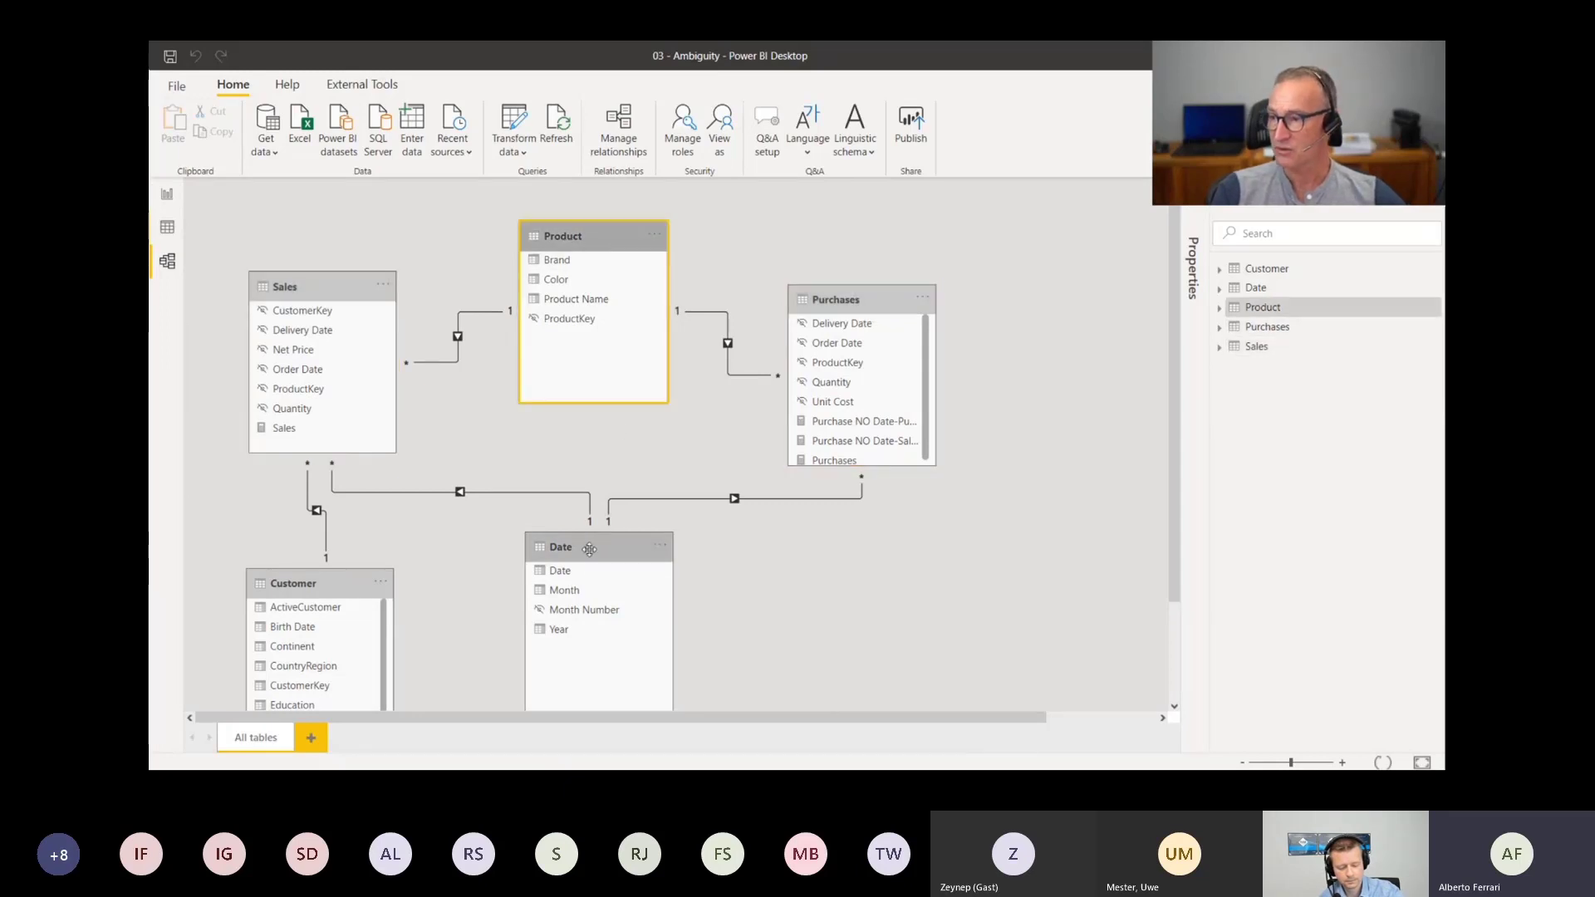
click(595, 540)
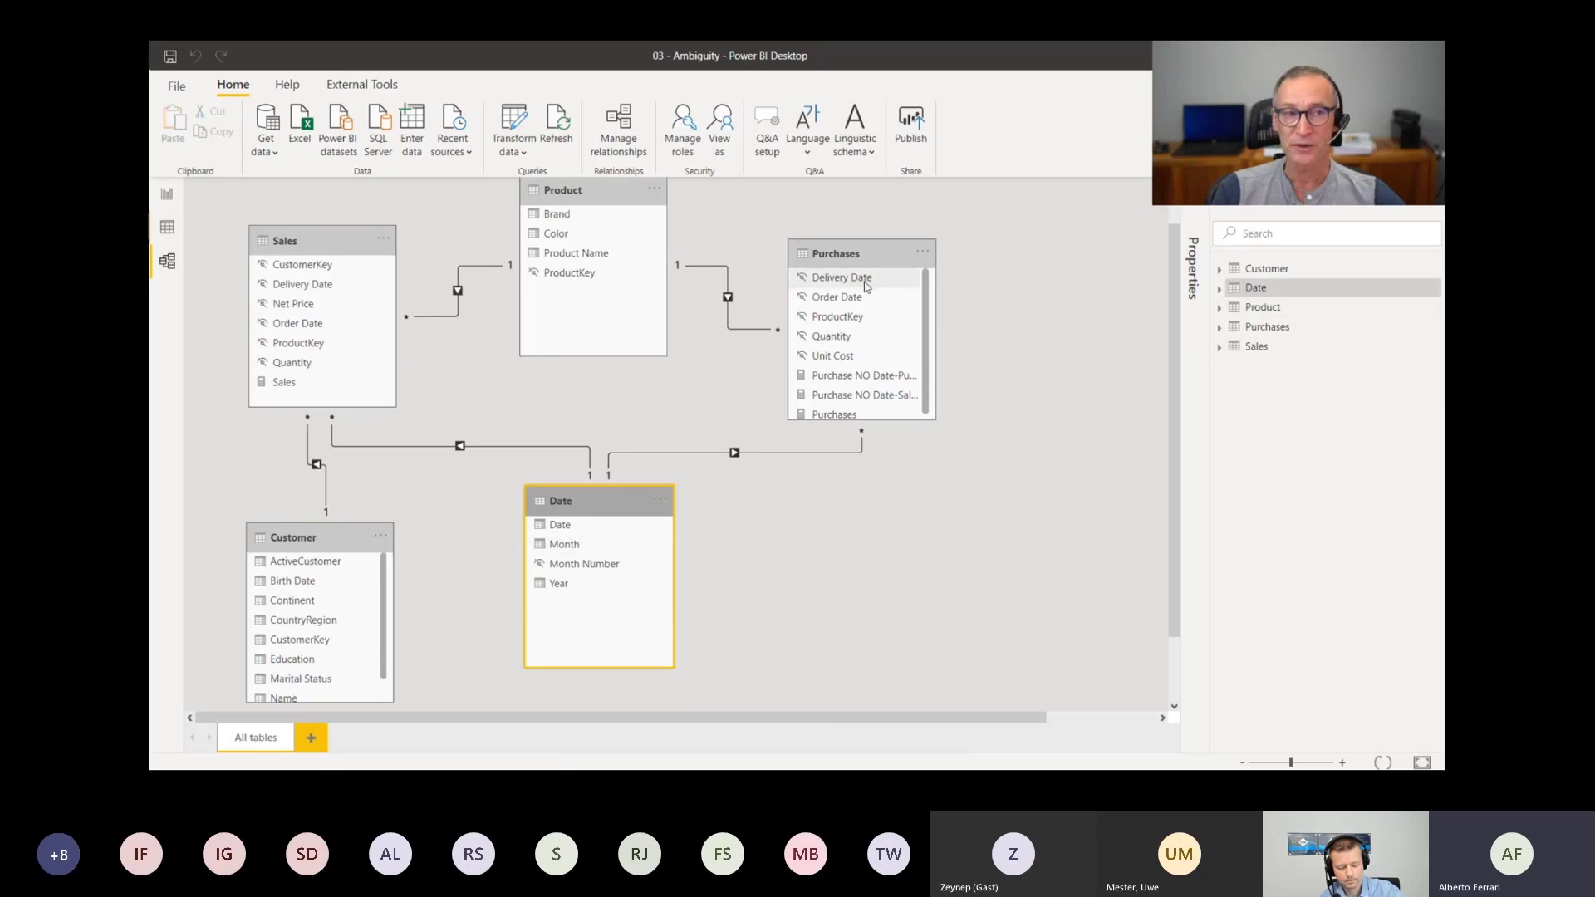
click(343, 542)
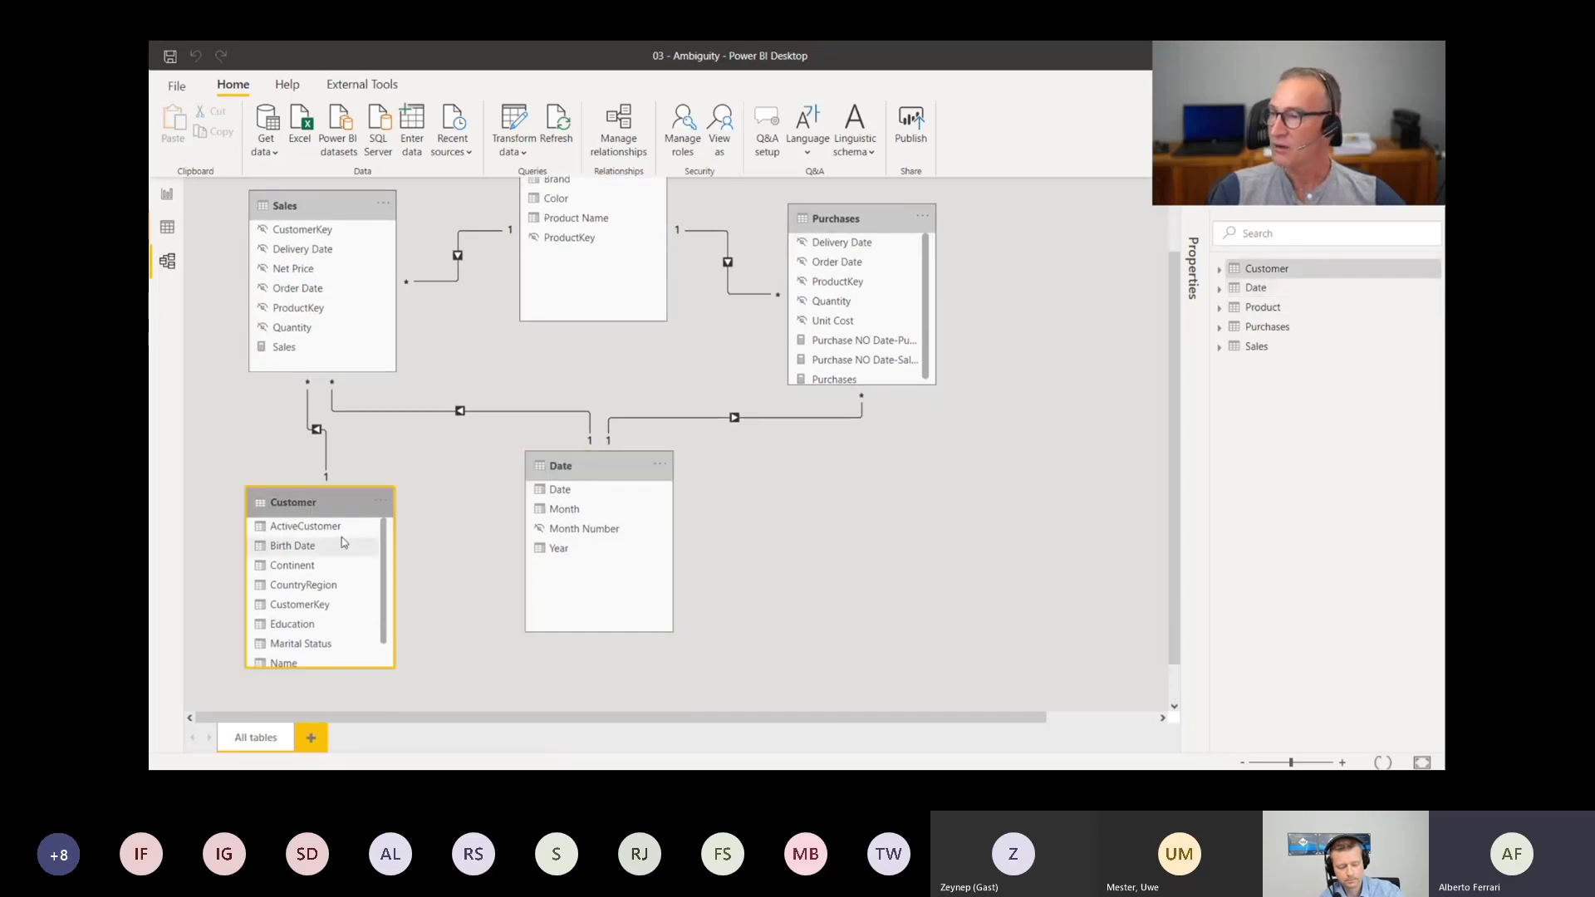
scroll(407, 266, up, 1)
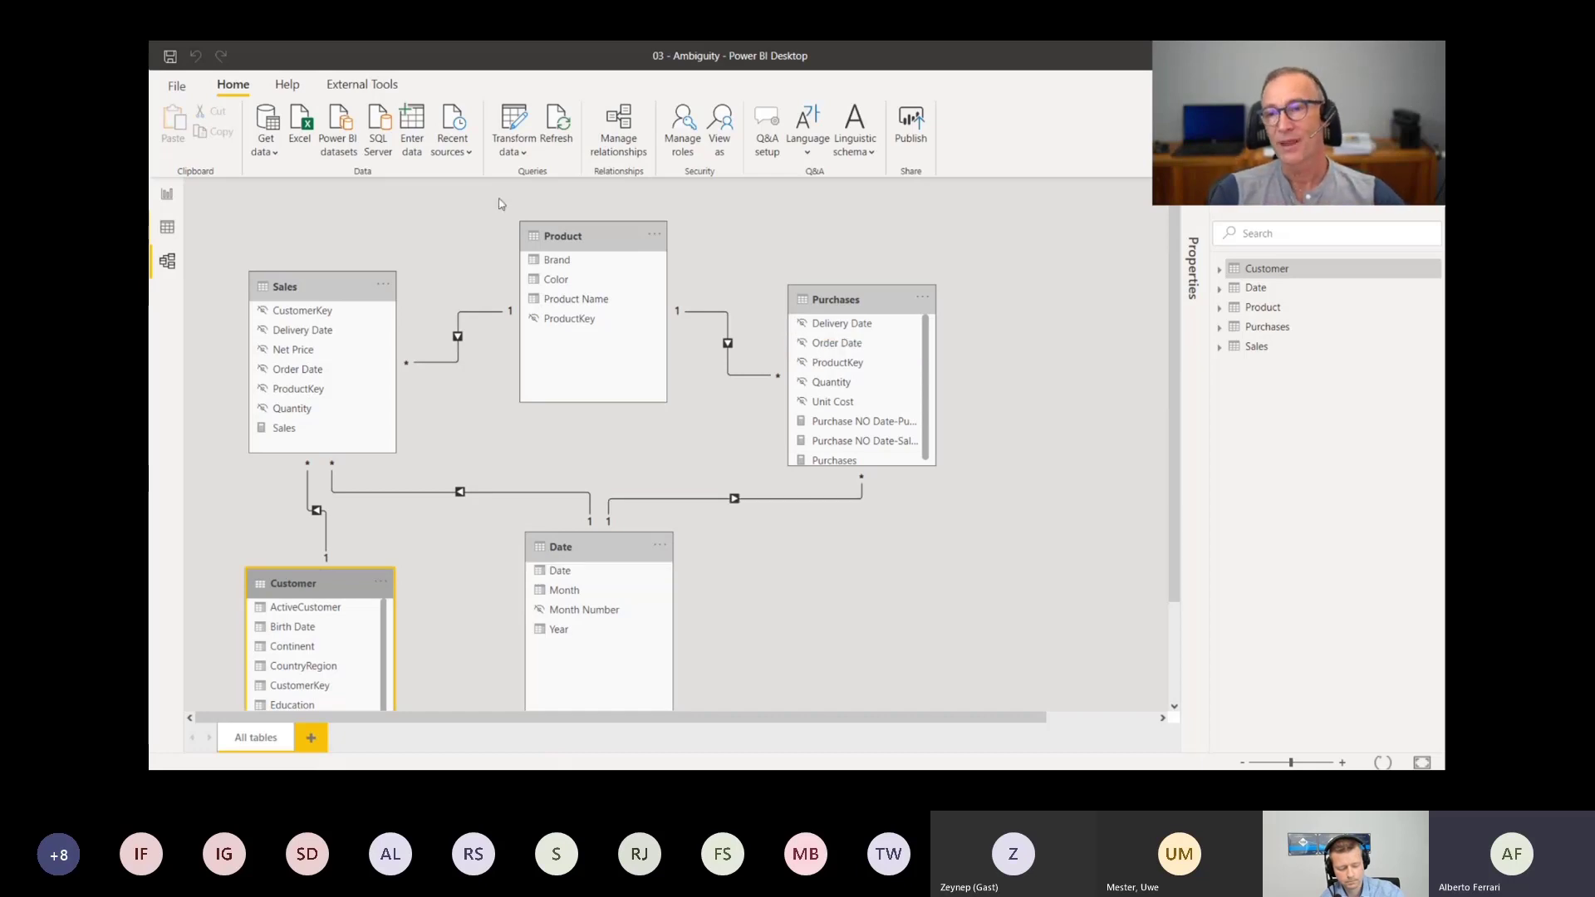
Check brand sales on the Starting point report page for the color Brown, and clear the color filter
click(167, 196)
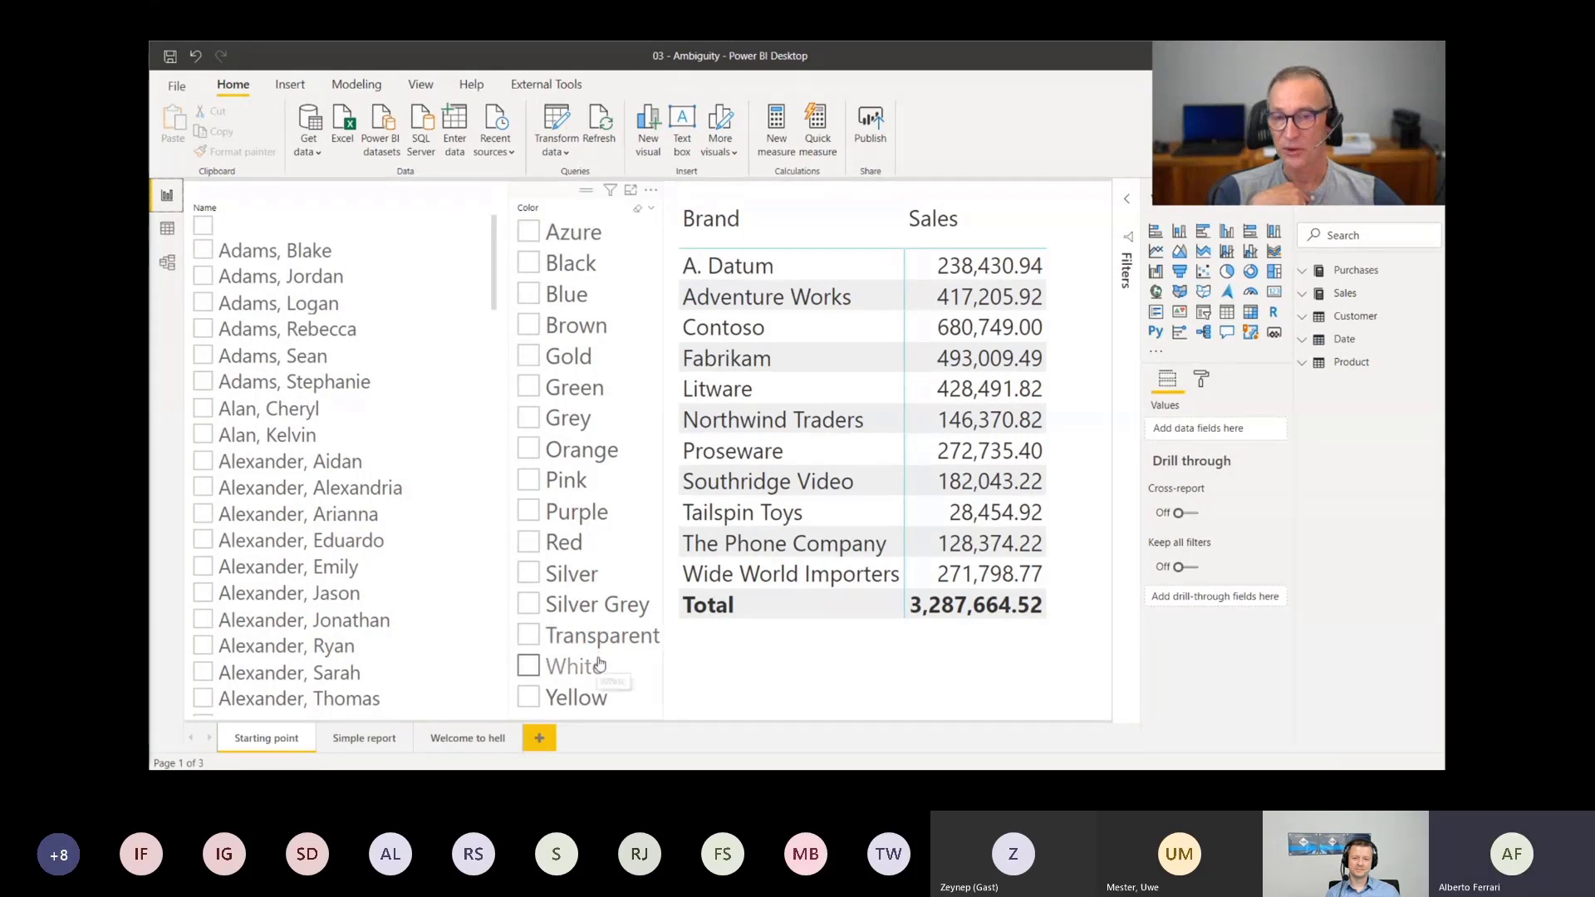
click(581, 353)
click(585, 329)
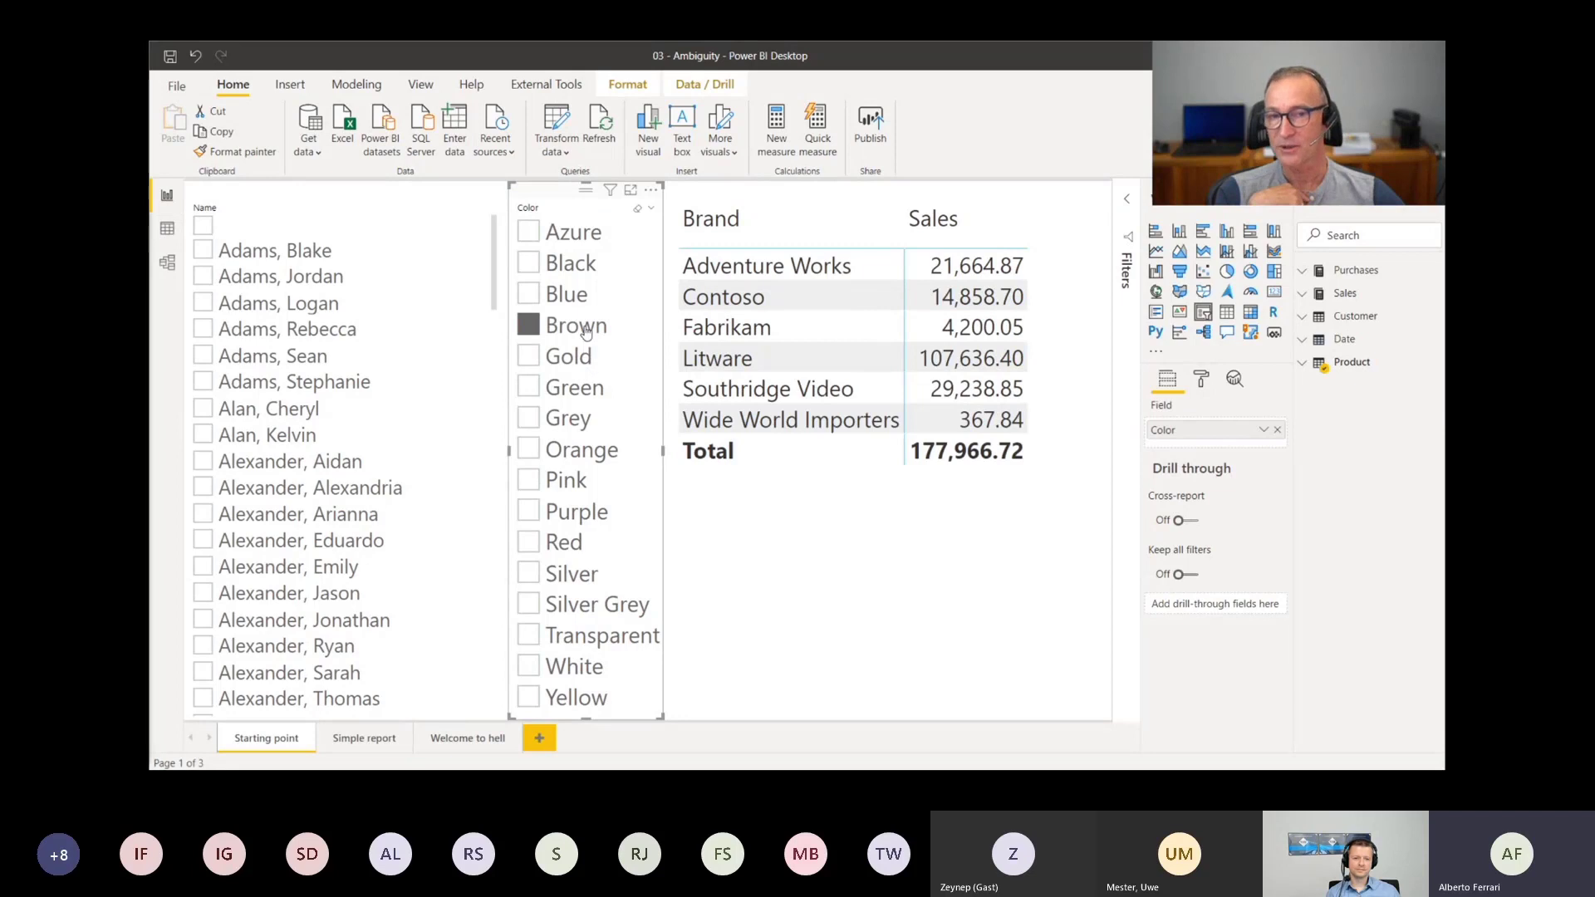
click(585, 329)
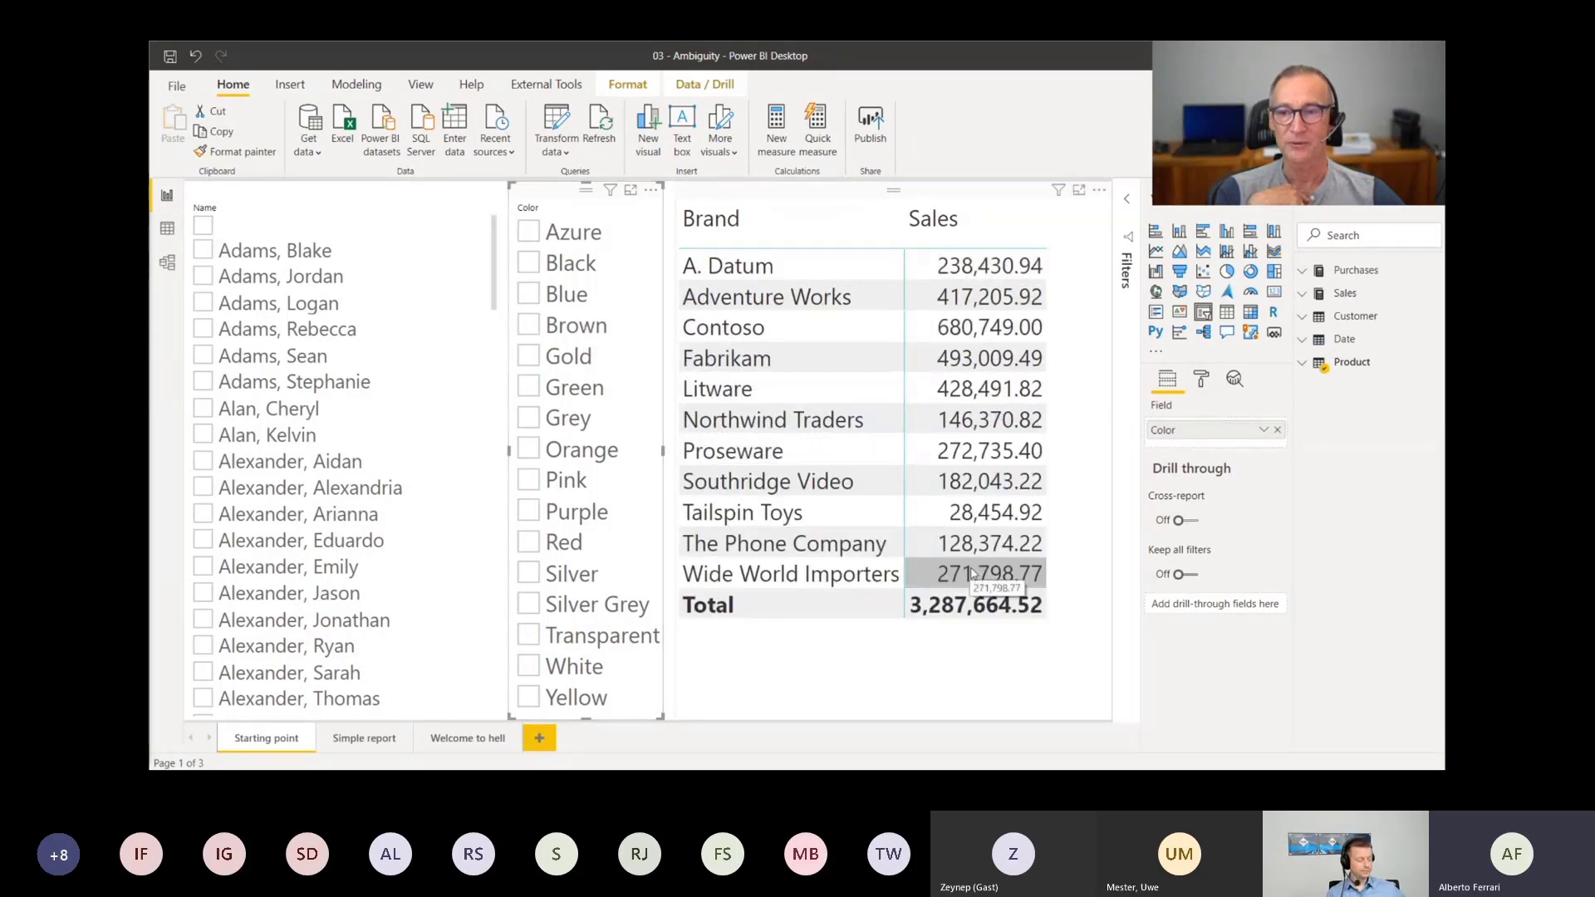
Filter the report to a single customer in the Name slicer and select the brand sales matrix
click(254, 384)
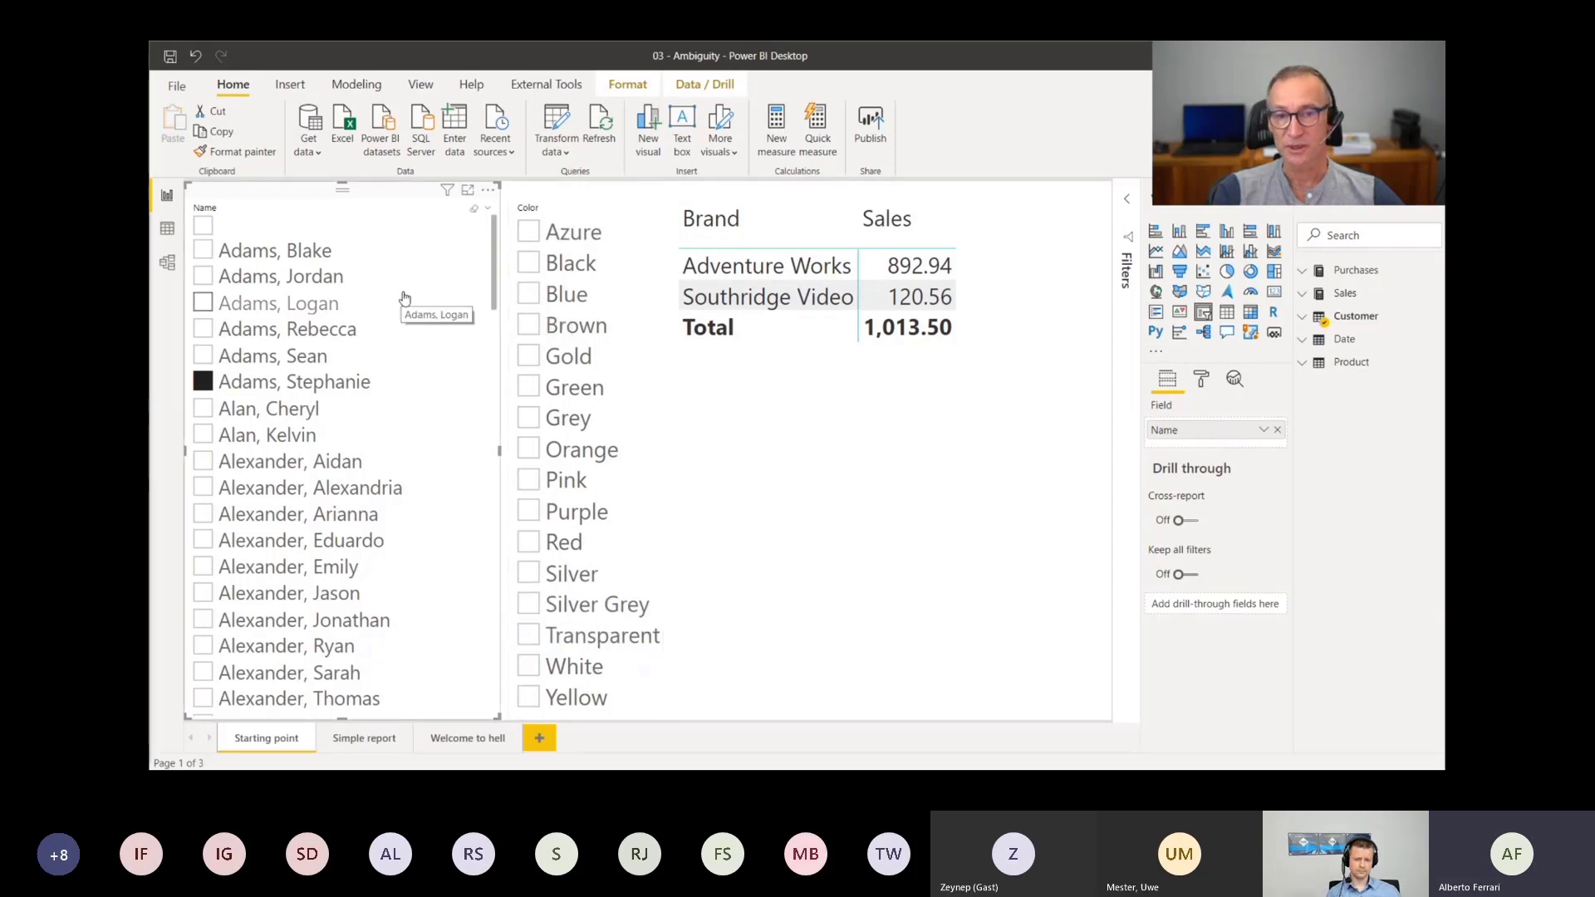
click(975, 387)
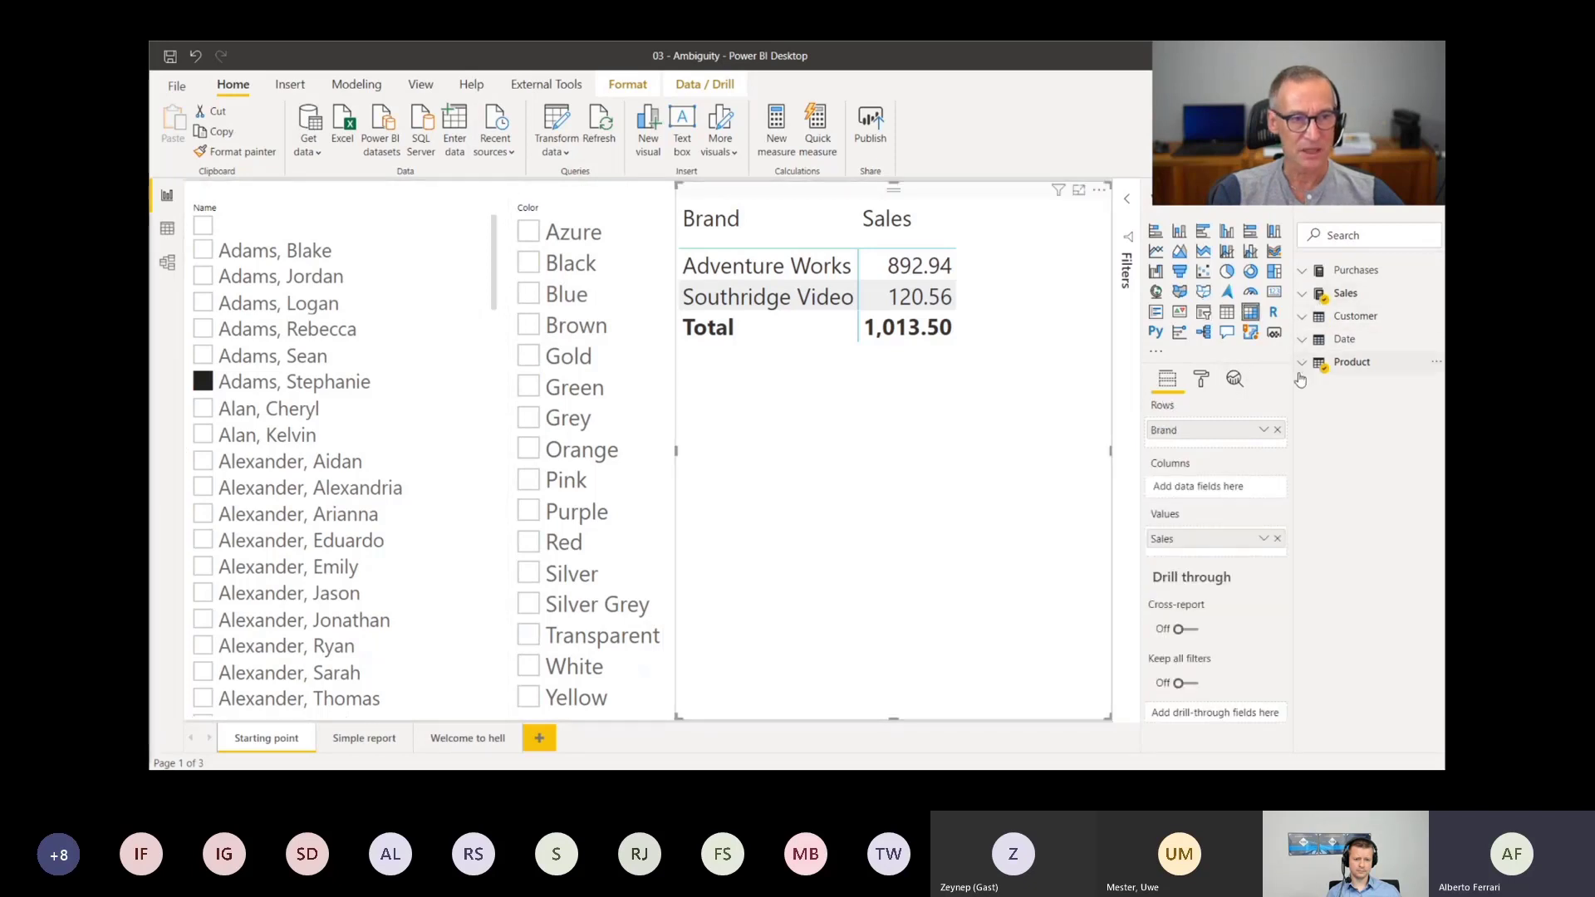
Replace Brand with Color from the Product table in the rows of the sales matrix
click(1346, 362)
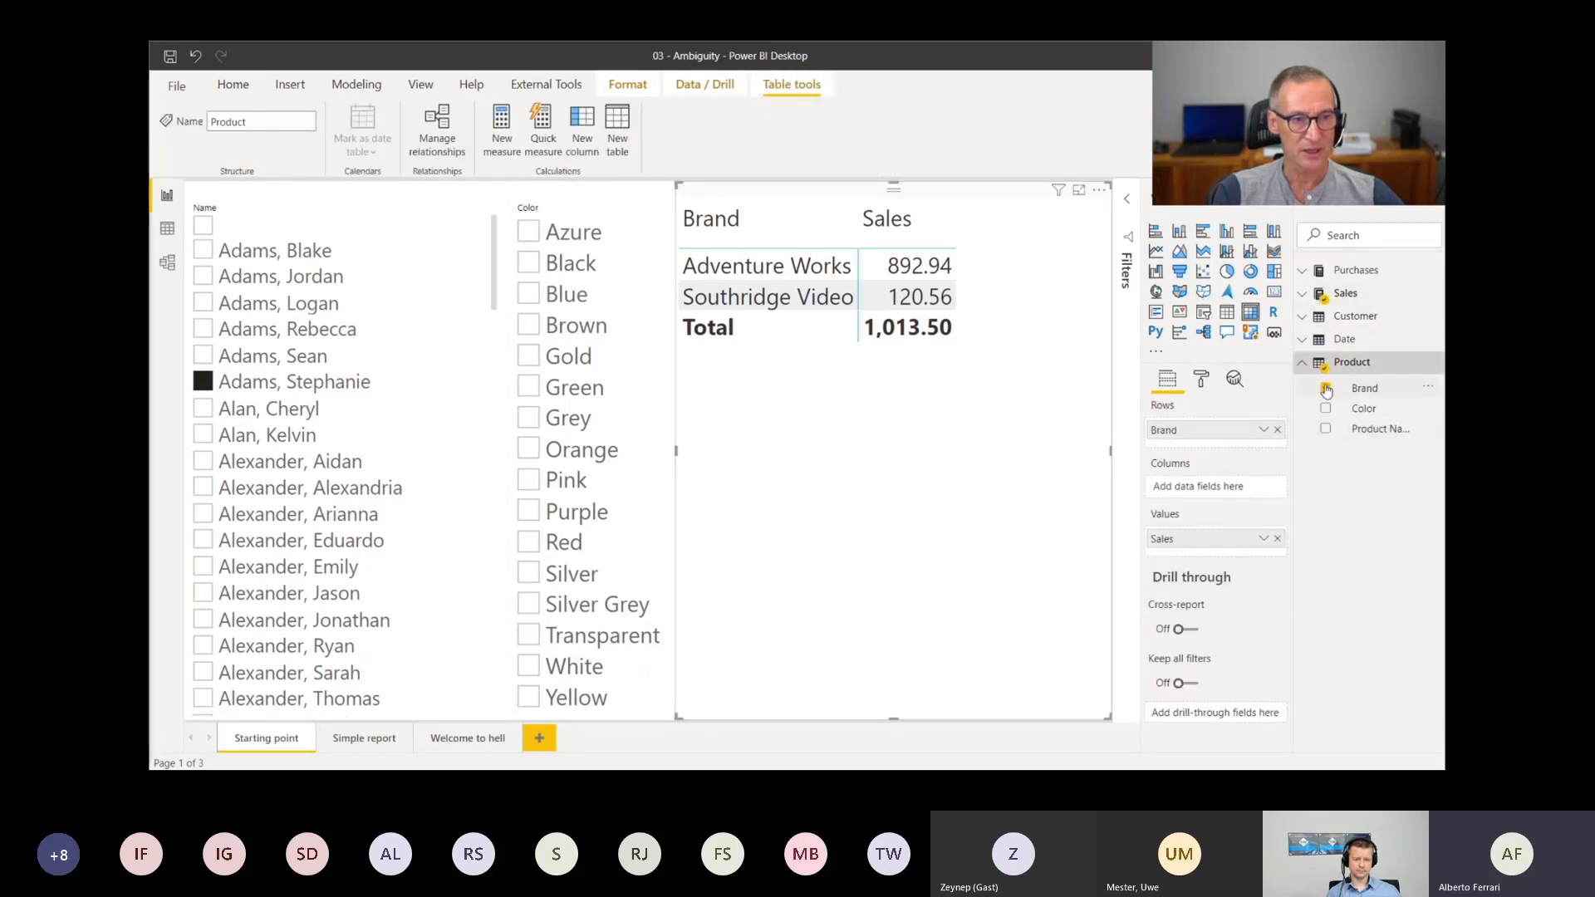
click(1325, 388)
click(1326, 409)
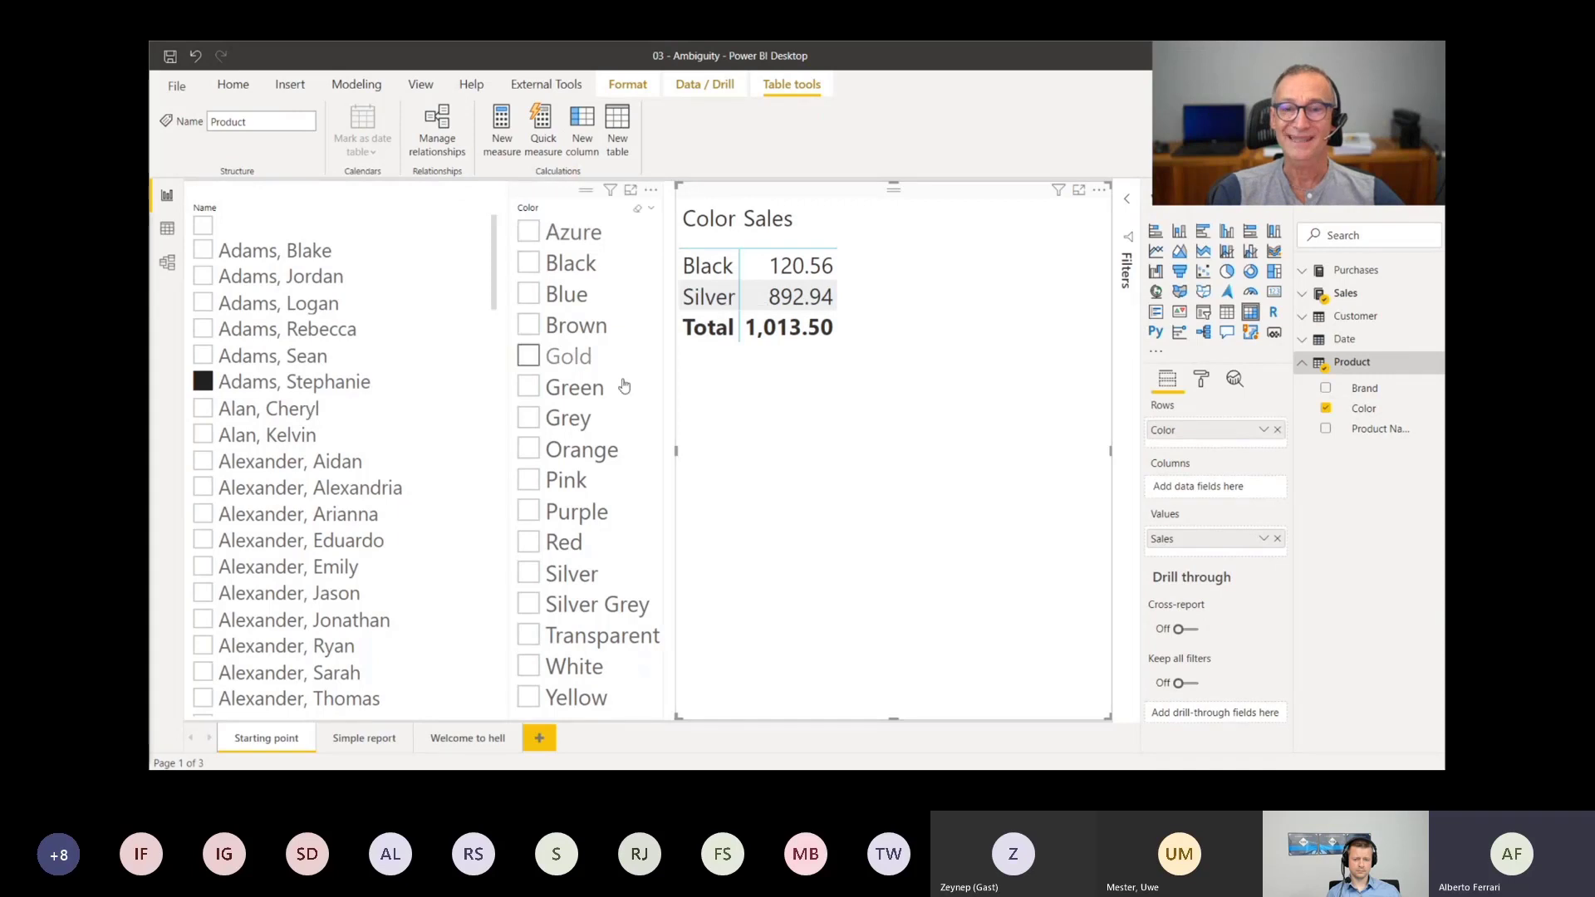
Check sales by color for other individual customers using the Name slicer
click(241, 410)
click(244, 438)
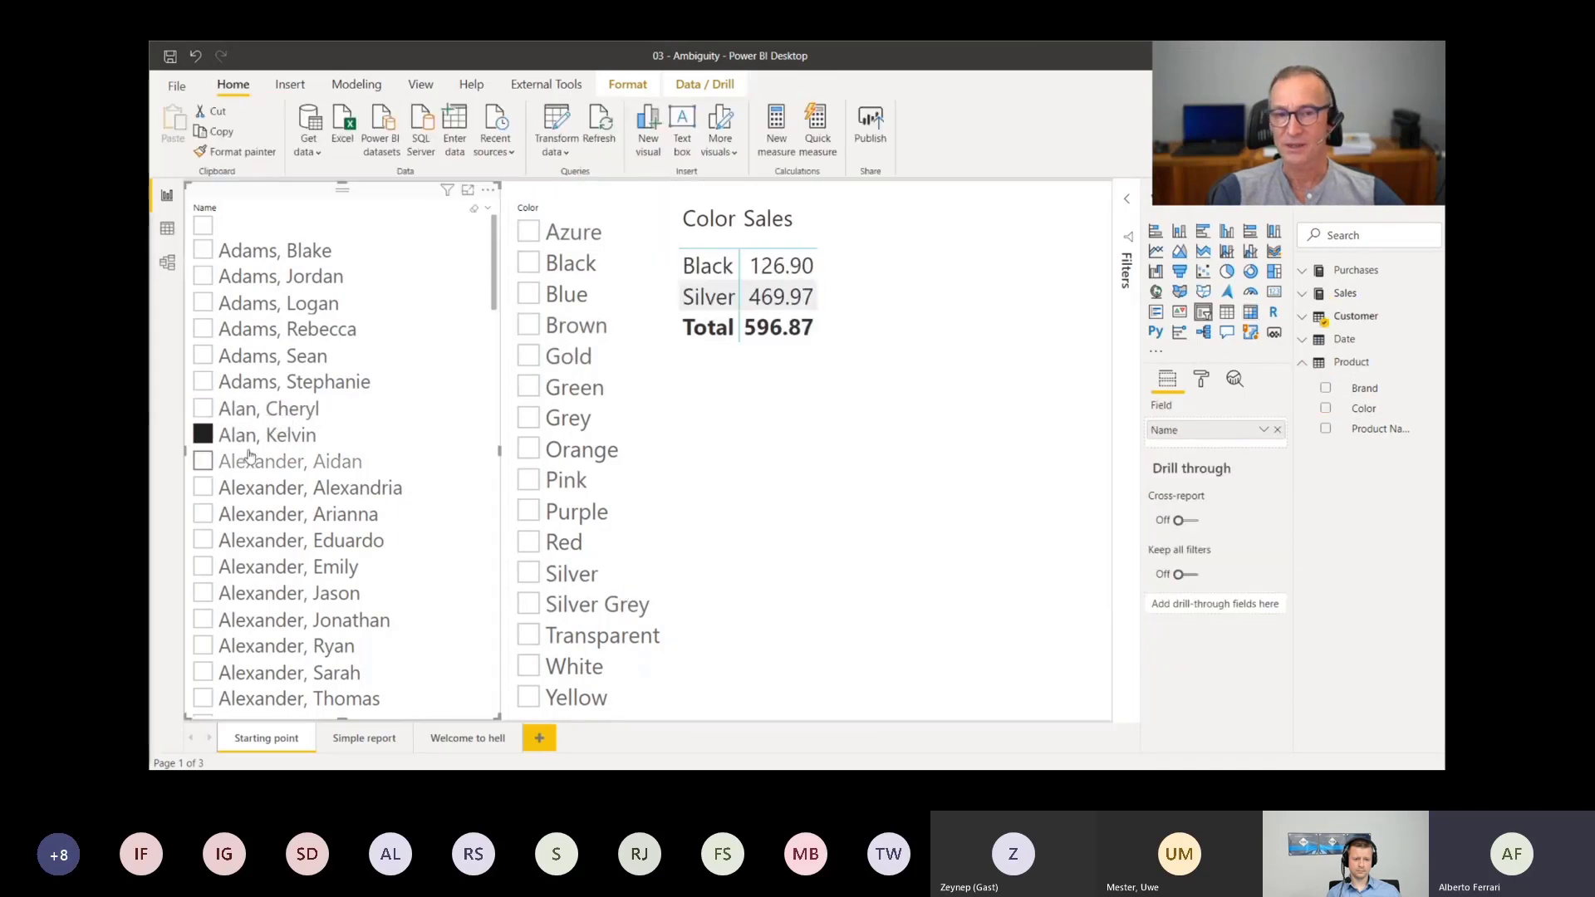
click(250, 457)
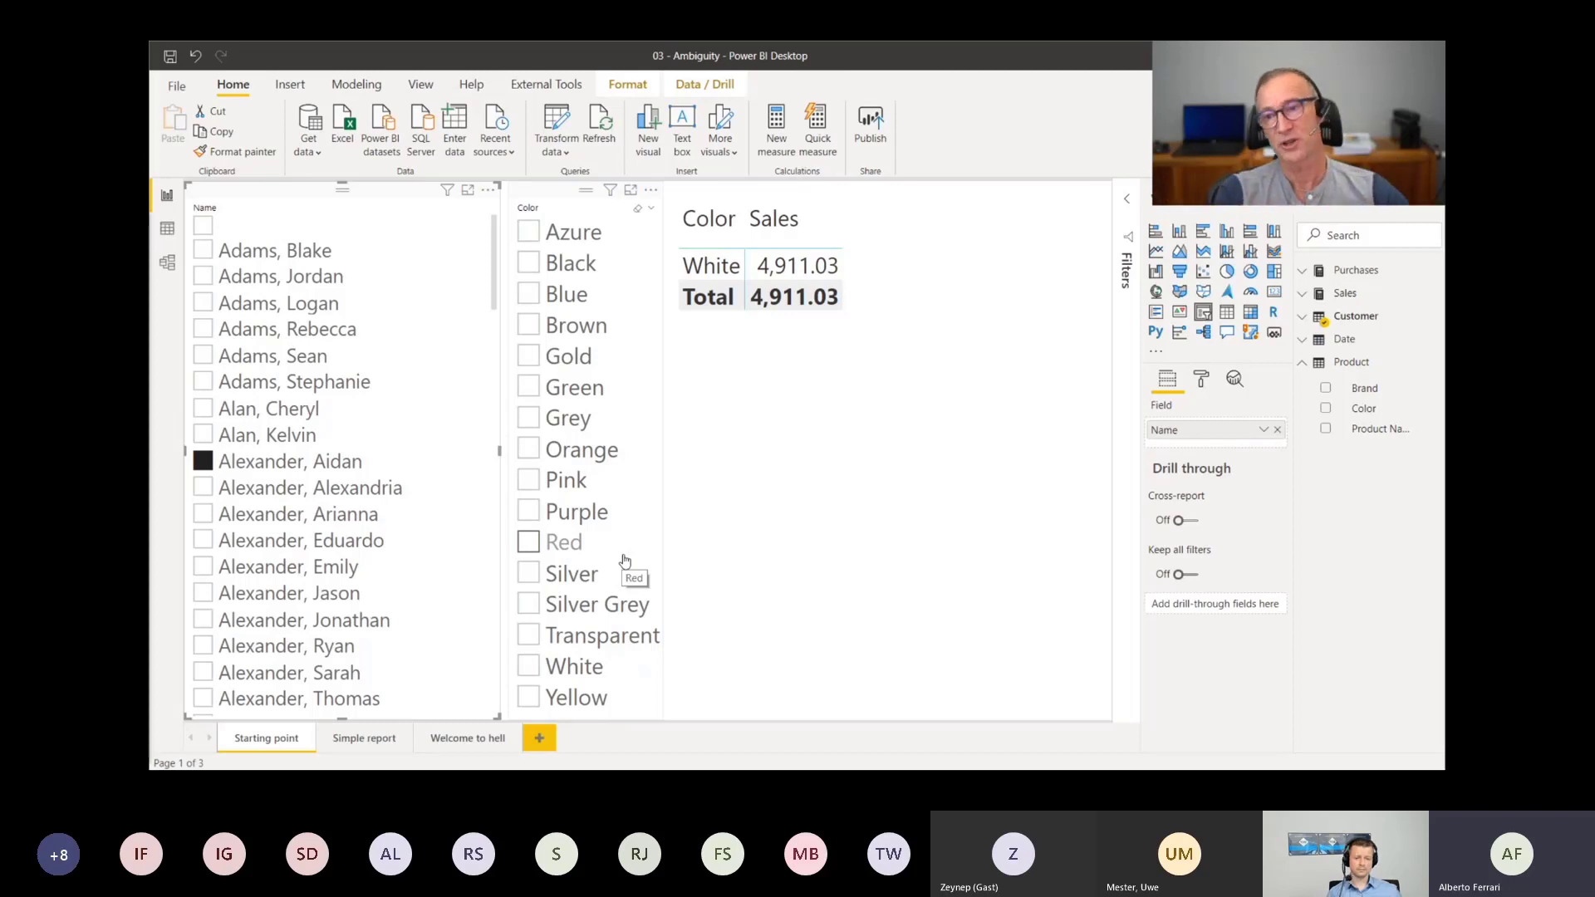
In the model diagram, set the cross filter direction of the relationship between Sales and Product to Both
click(166, 263)
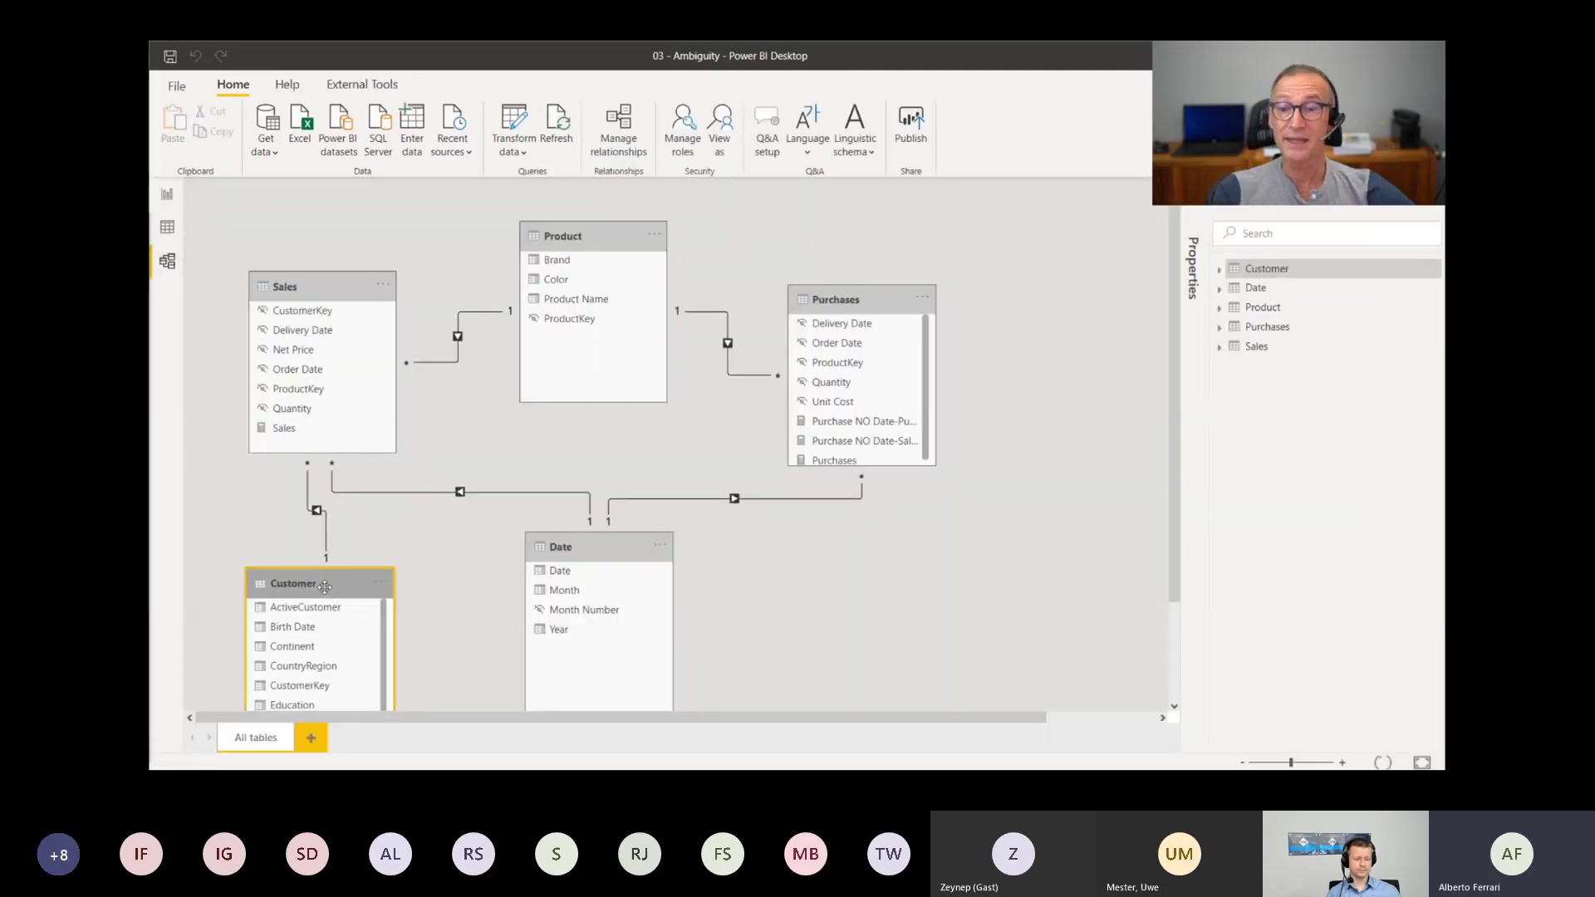
click(333, 281)
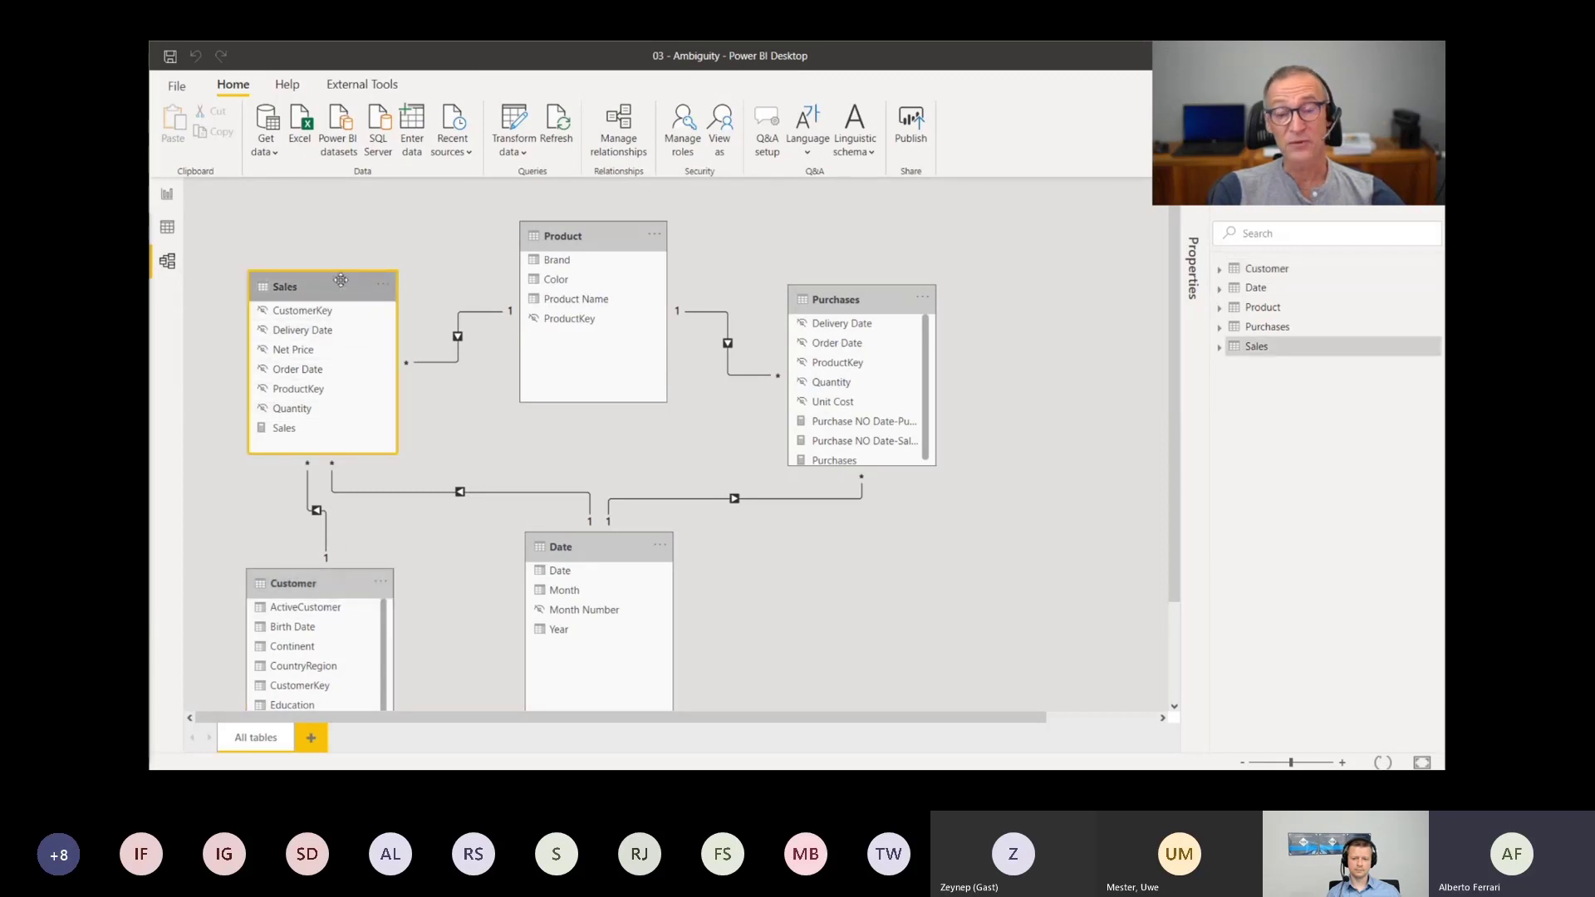
click(581, 237)
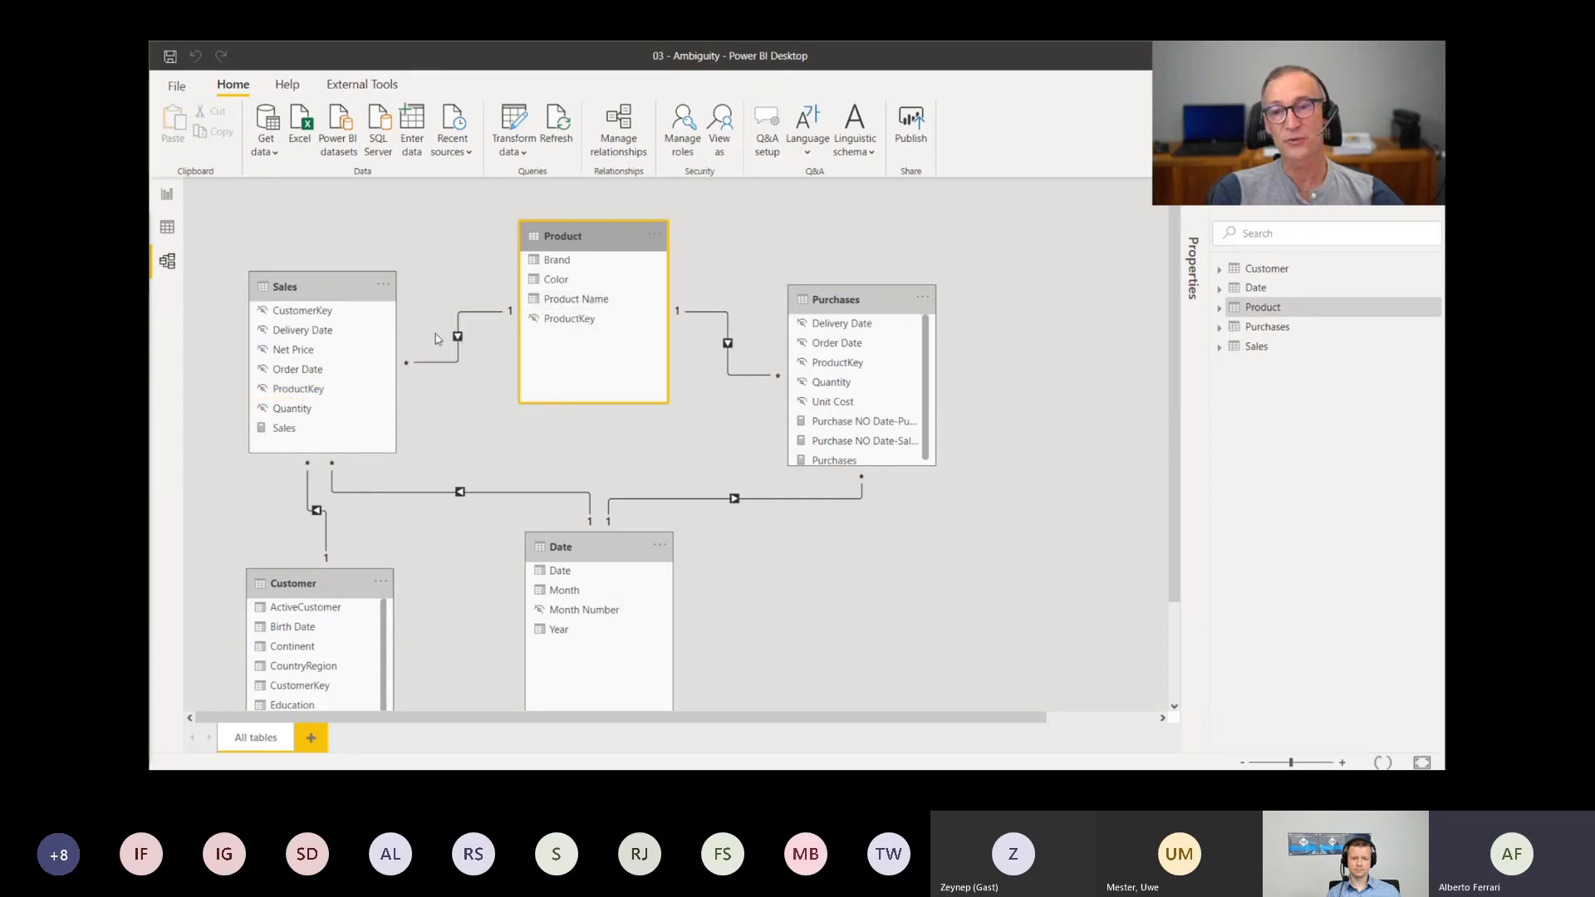
click(333, 287)
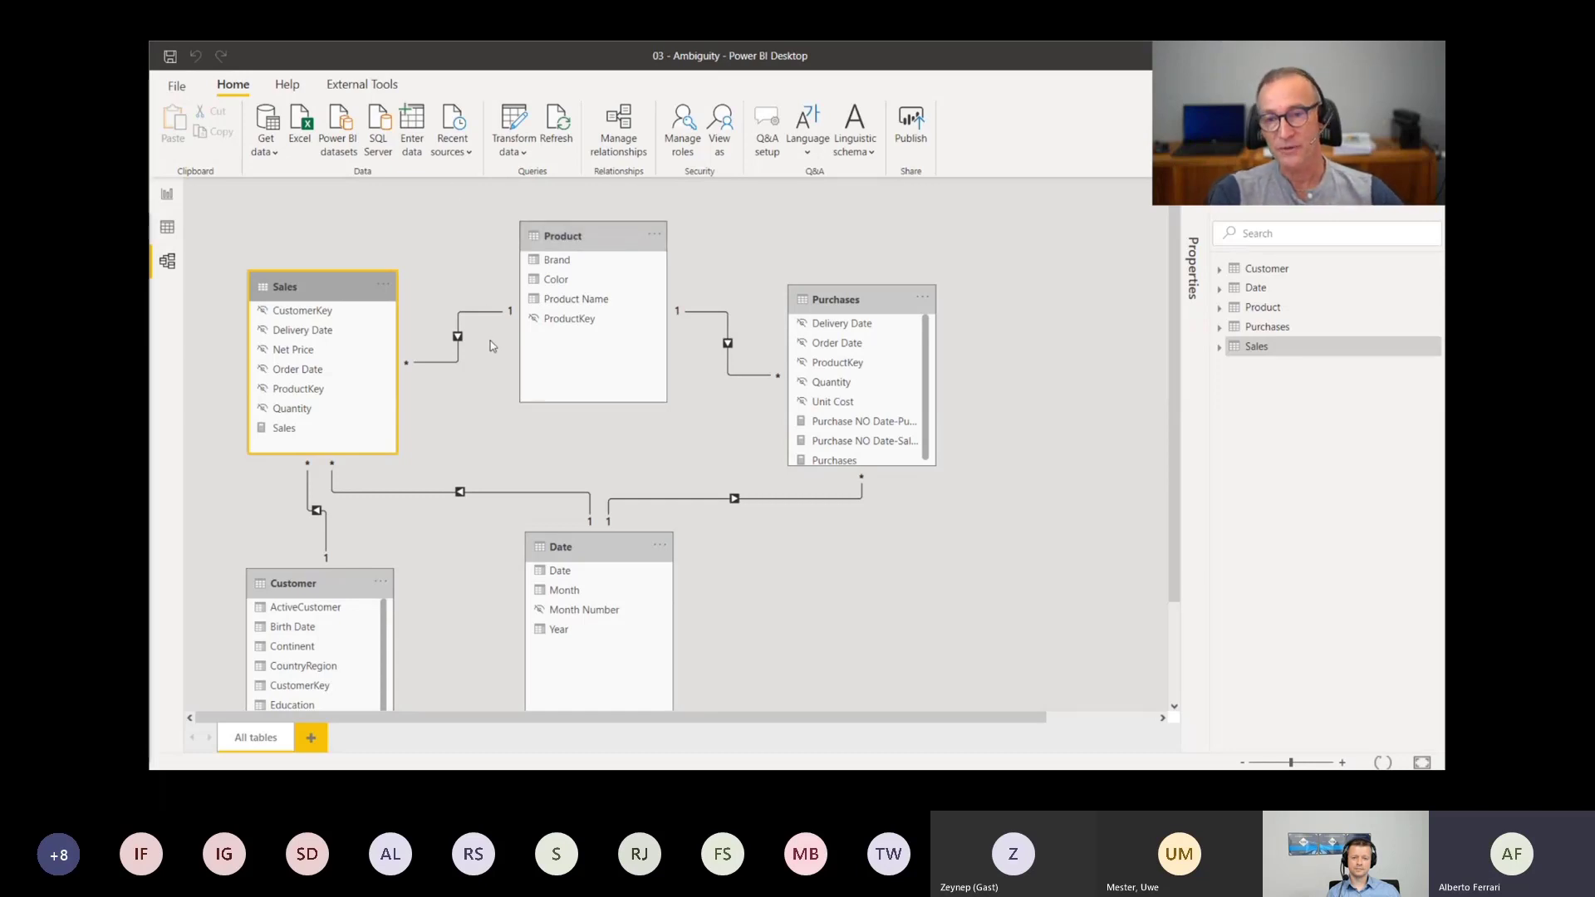
mouse_move(489, 311)
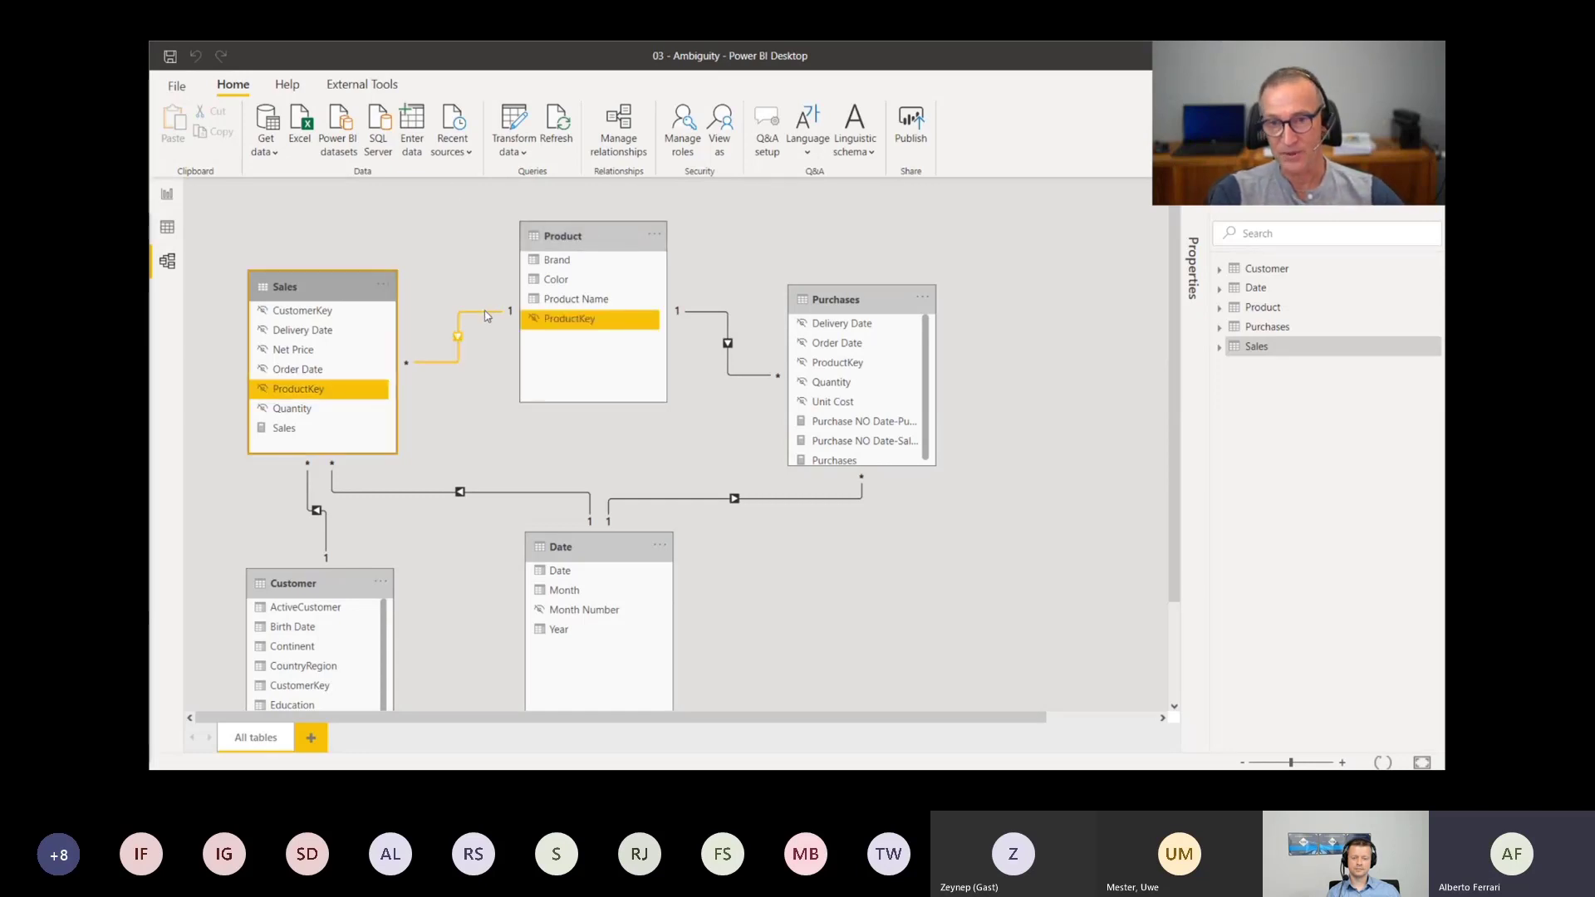
double_click(487, 314)
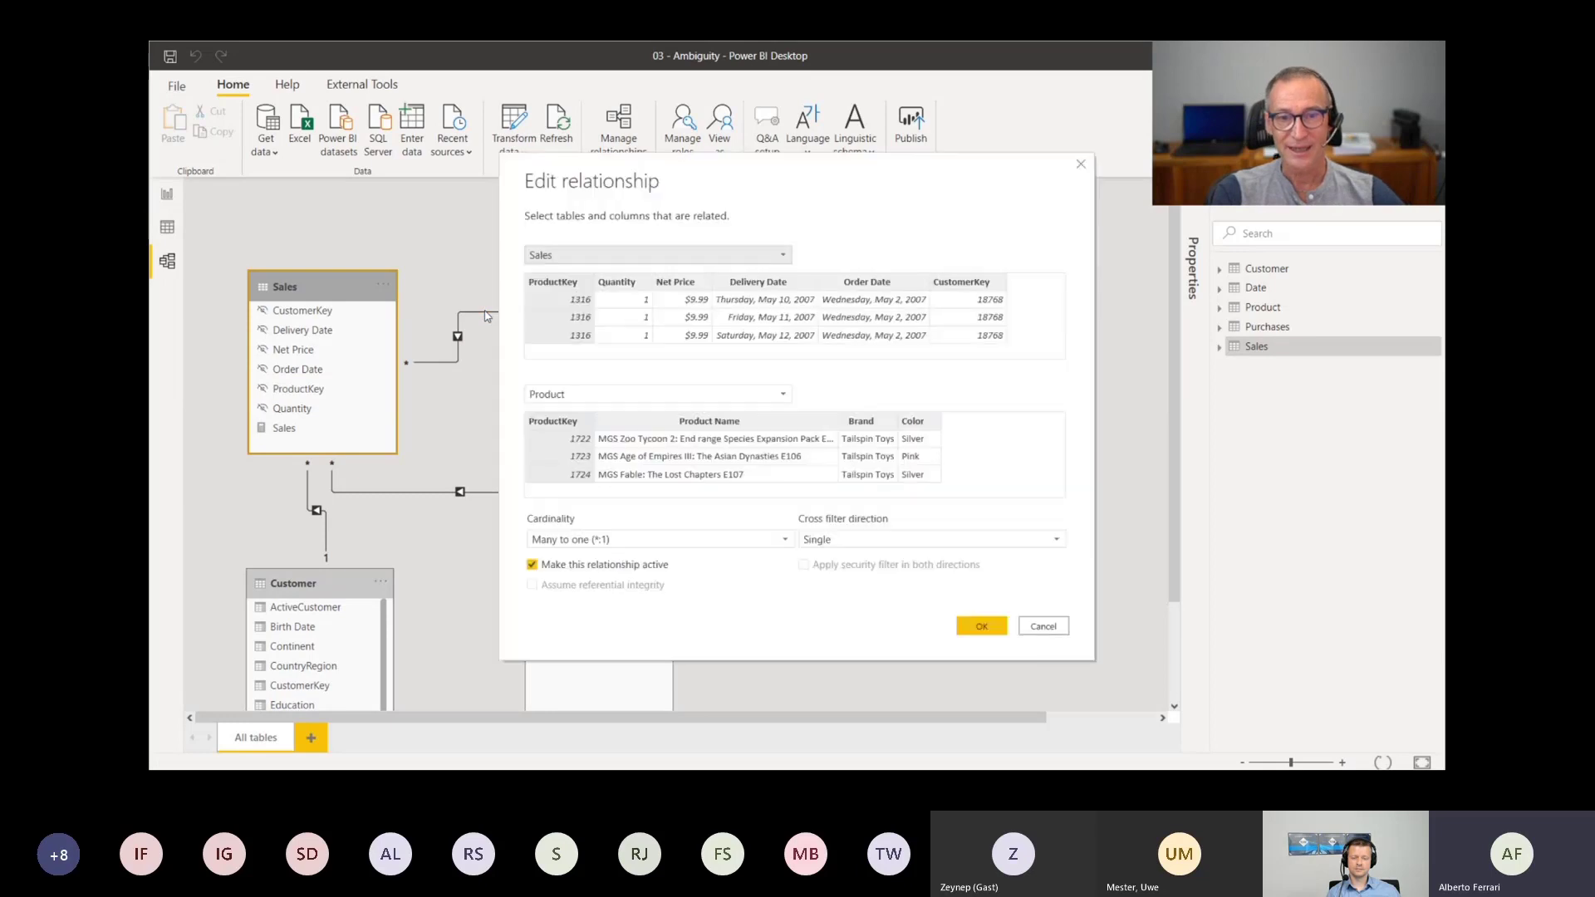
click(888, 546)
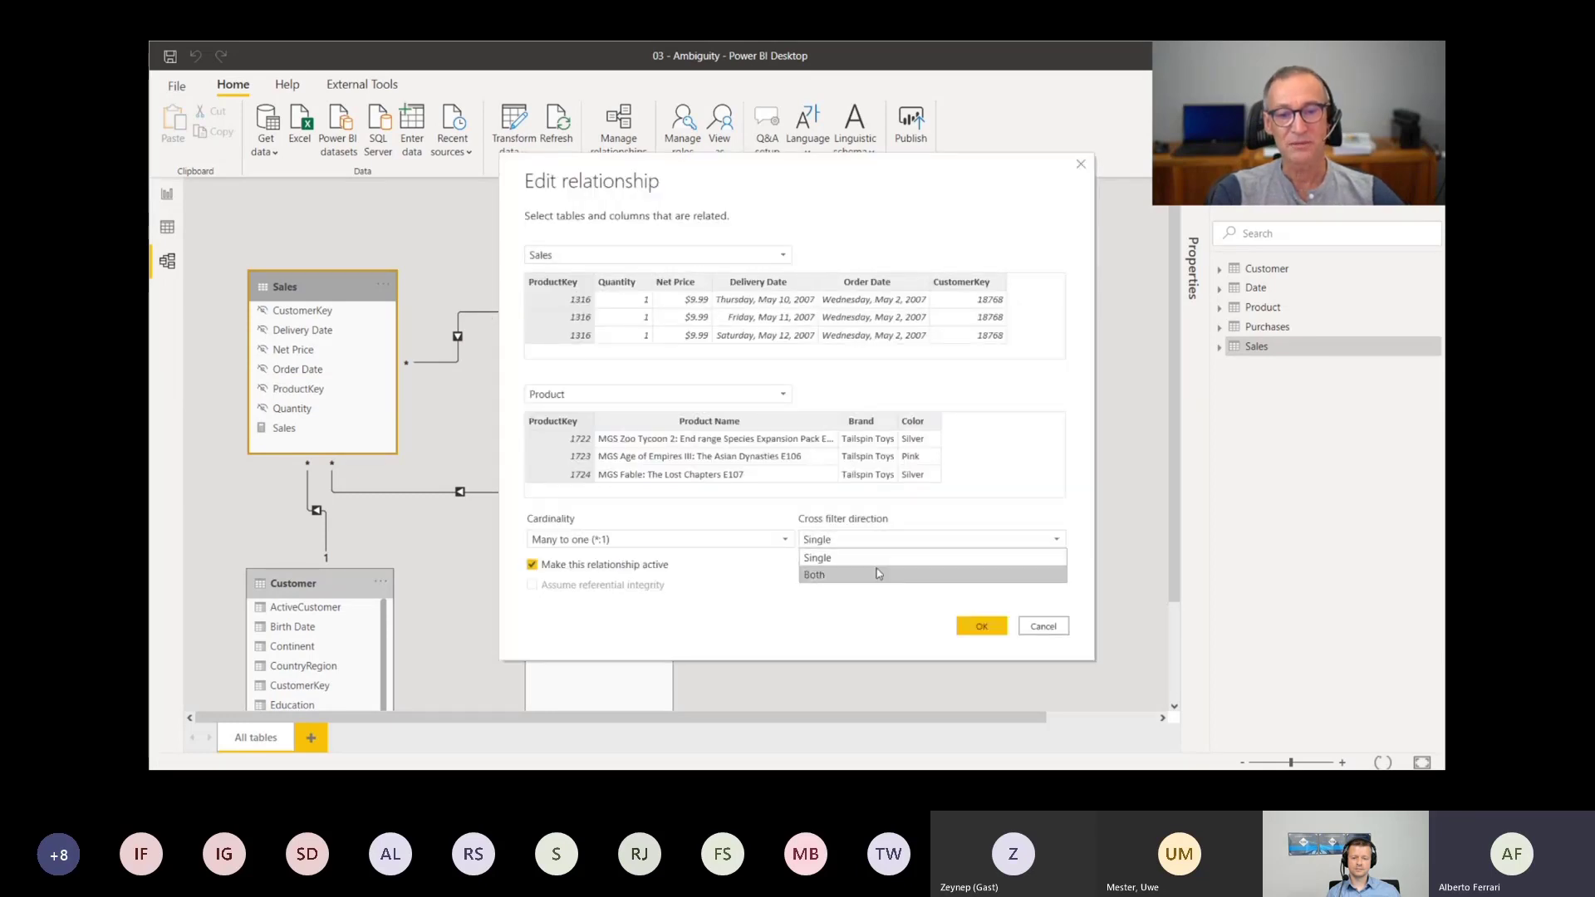
click(877, 573)
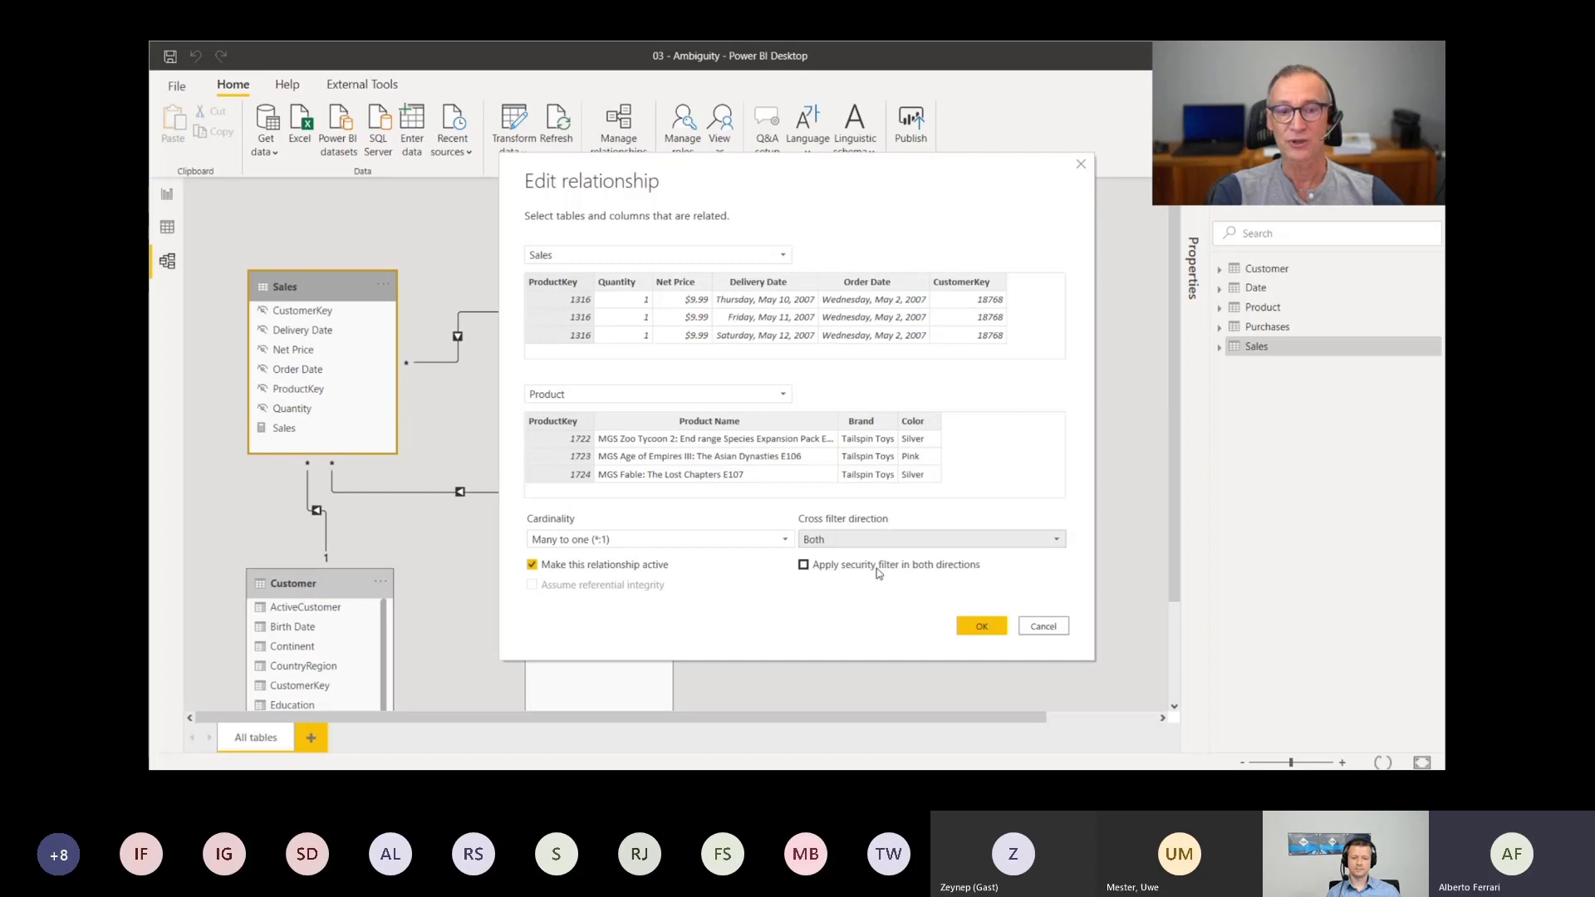
click(982, 627)
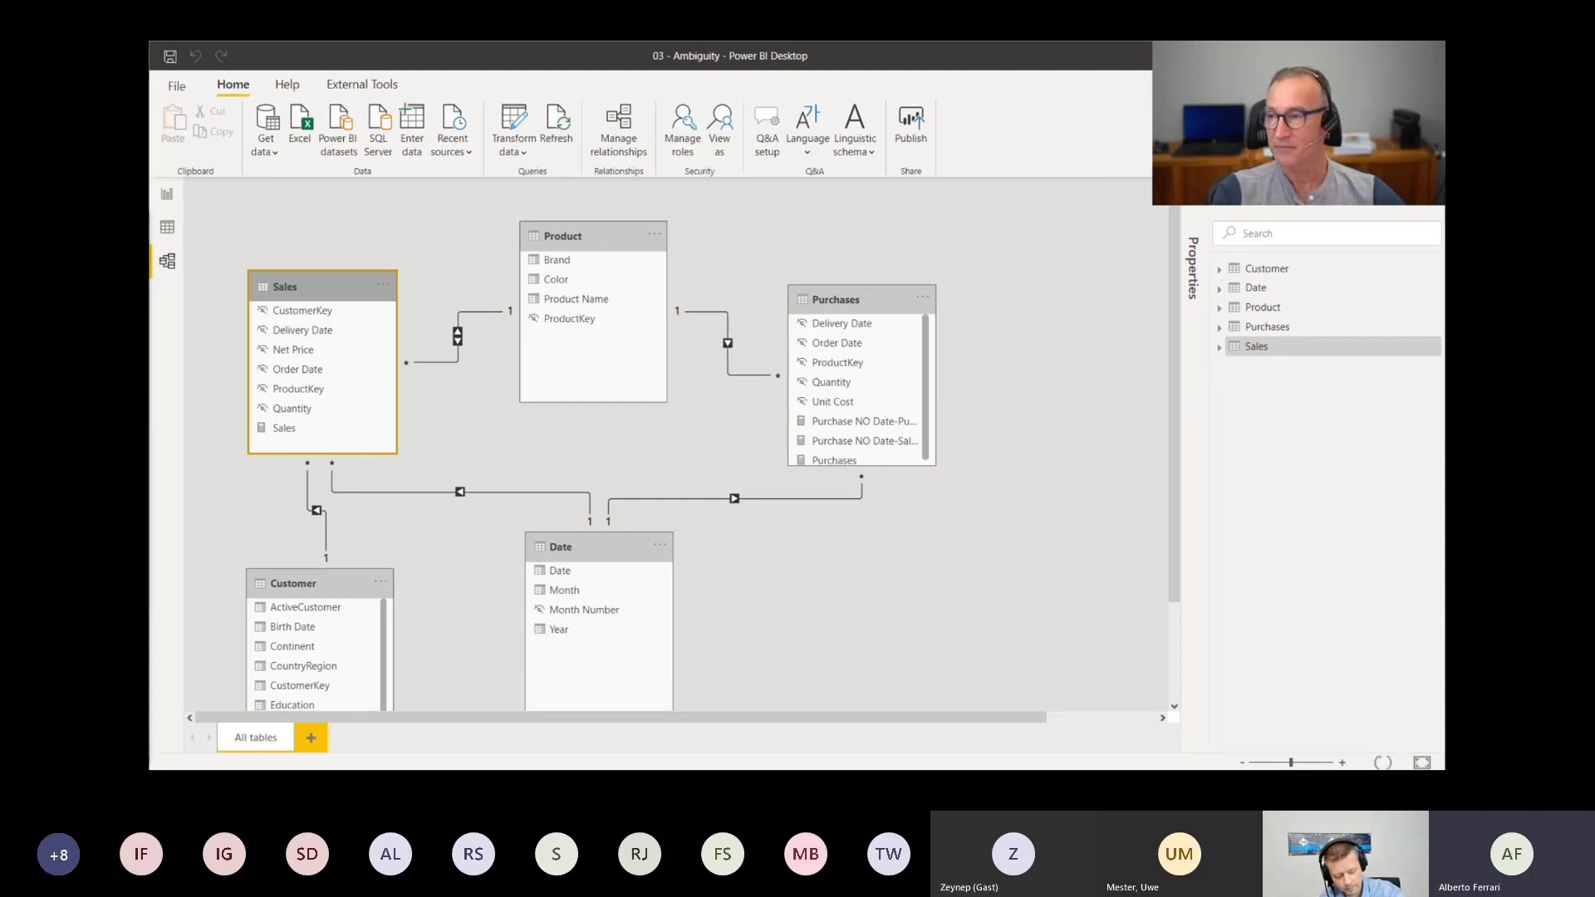
Try to set the cross filter direction of the relationship between Sales and Date to Both
click(231, 436)
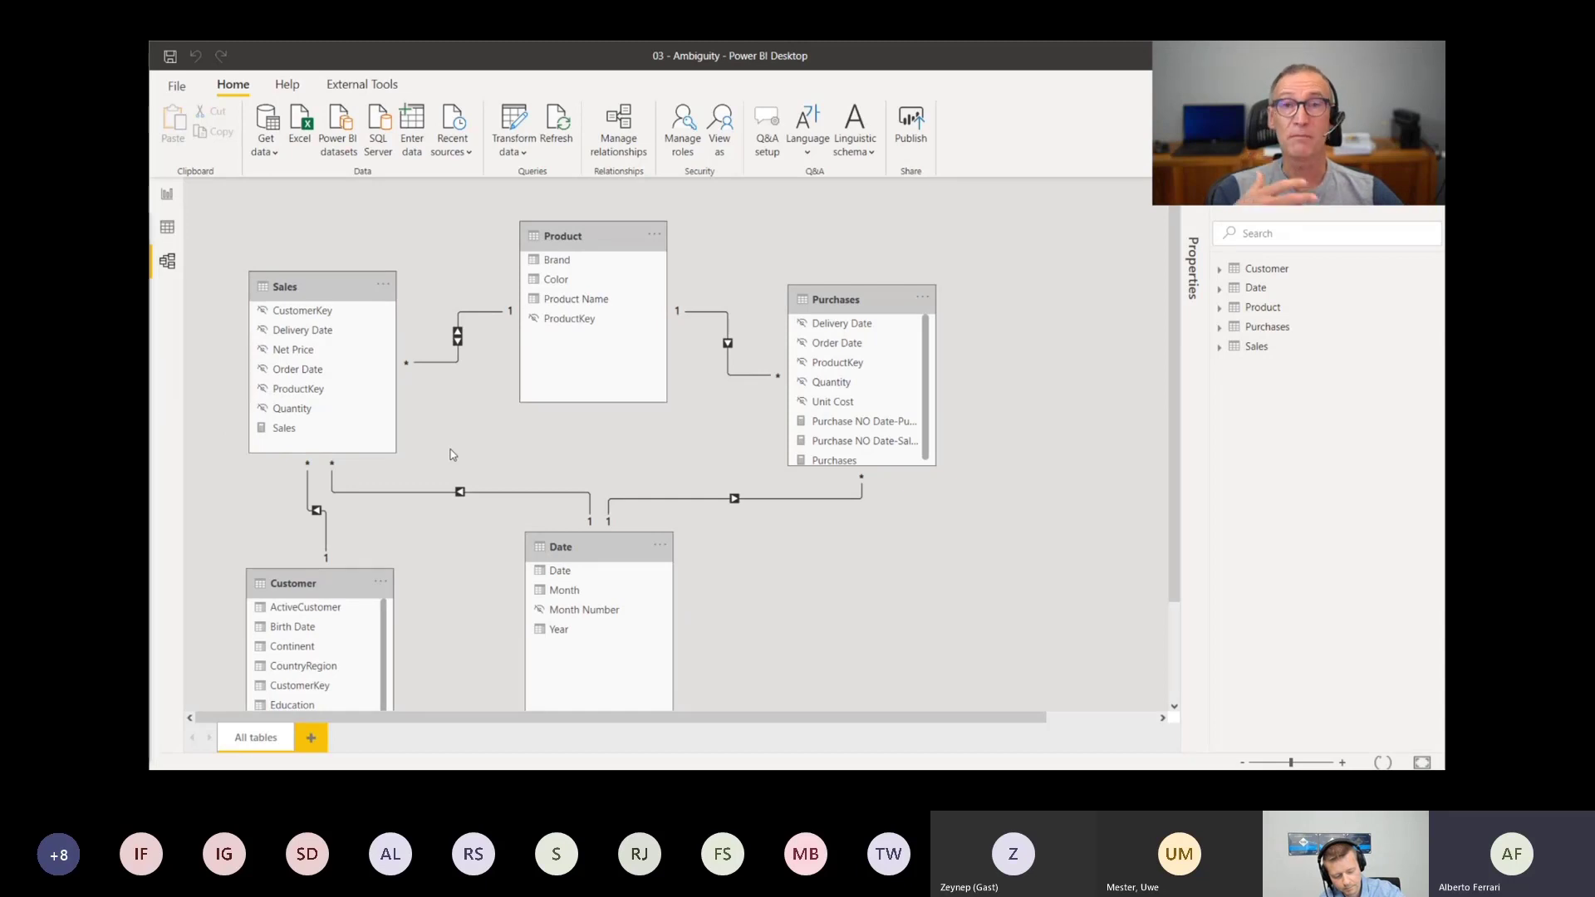
double_click(481, 495)
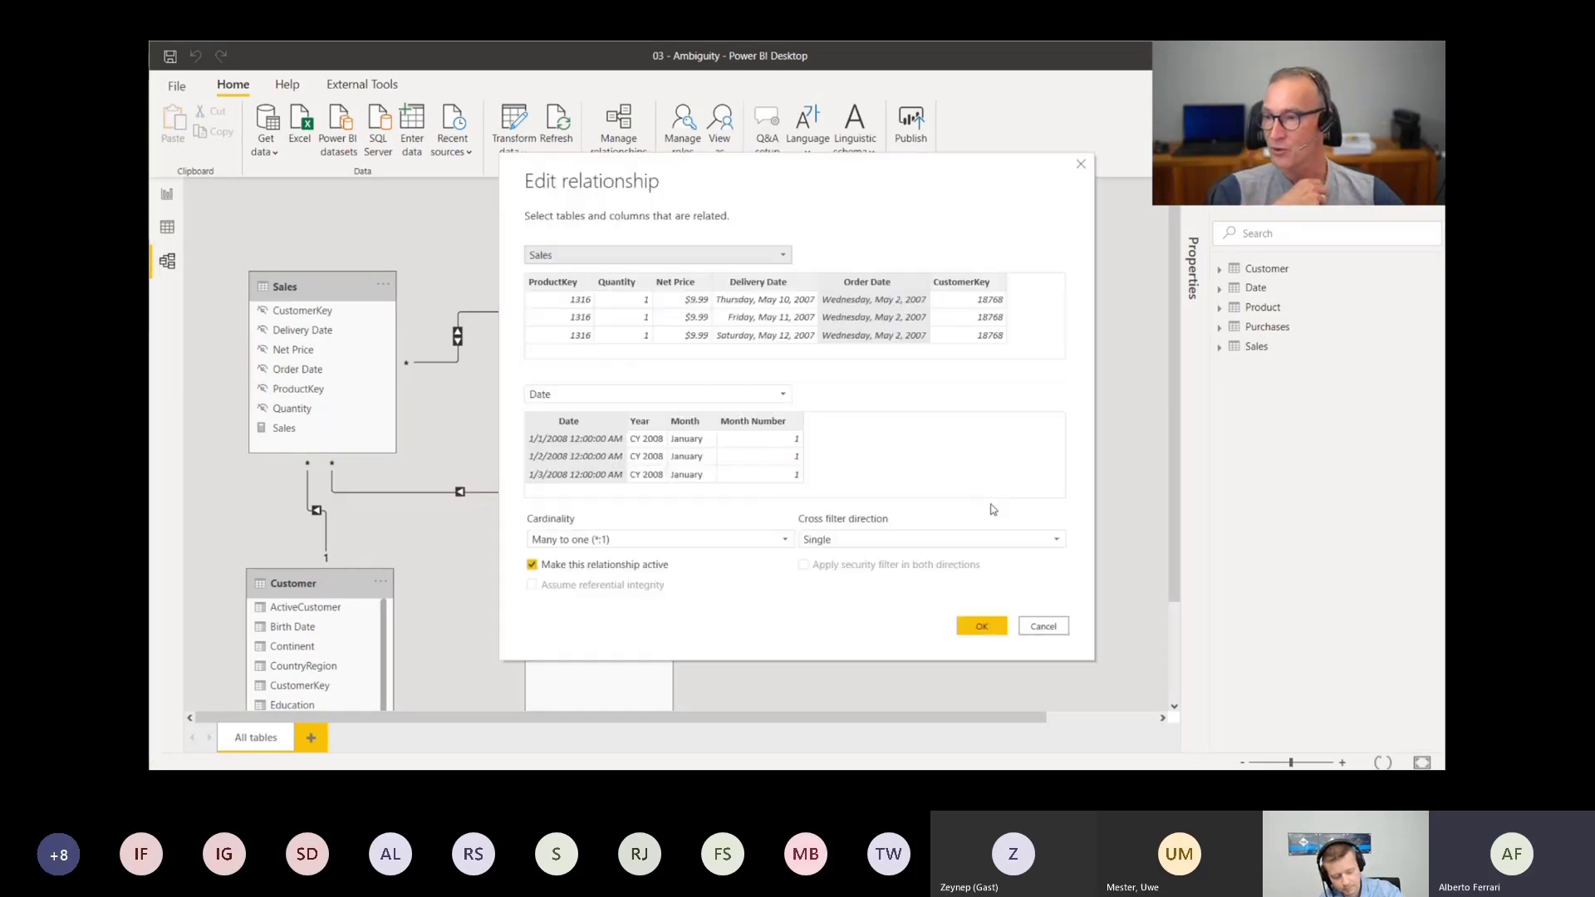
click(893, 540)
click(889, 574)
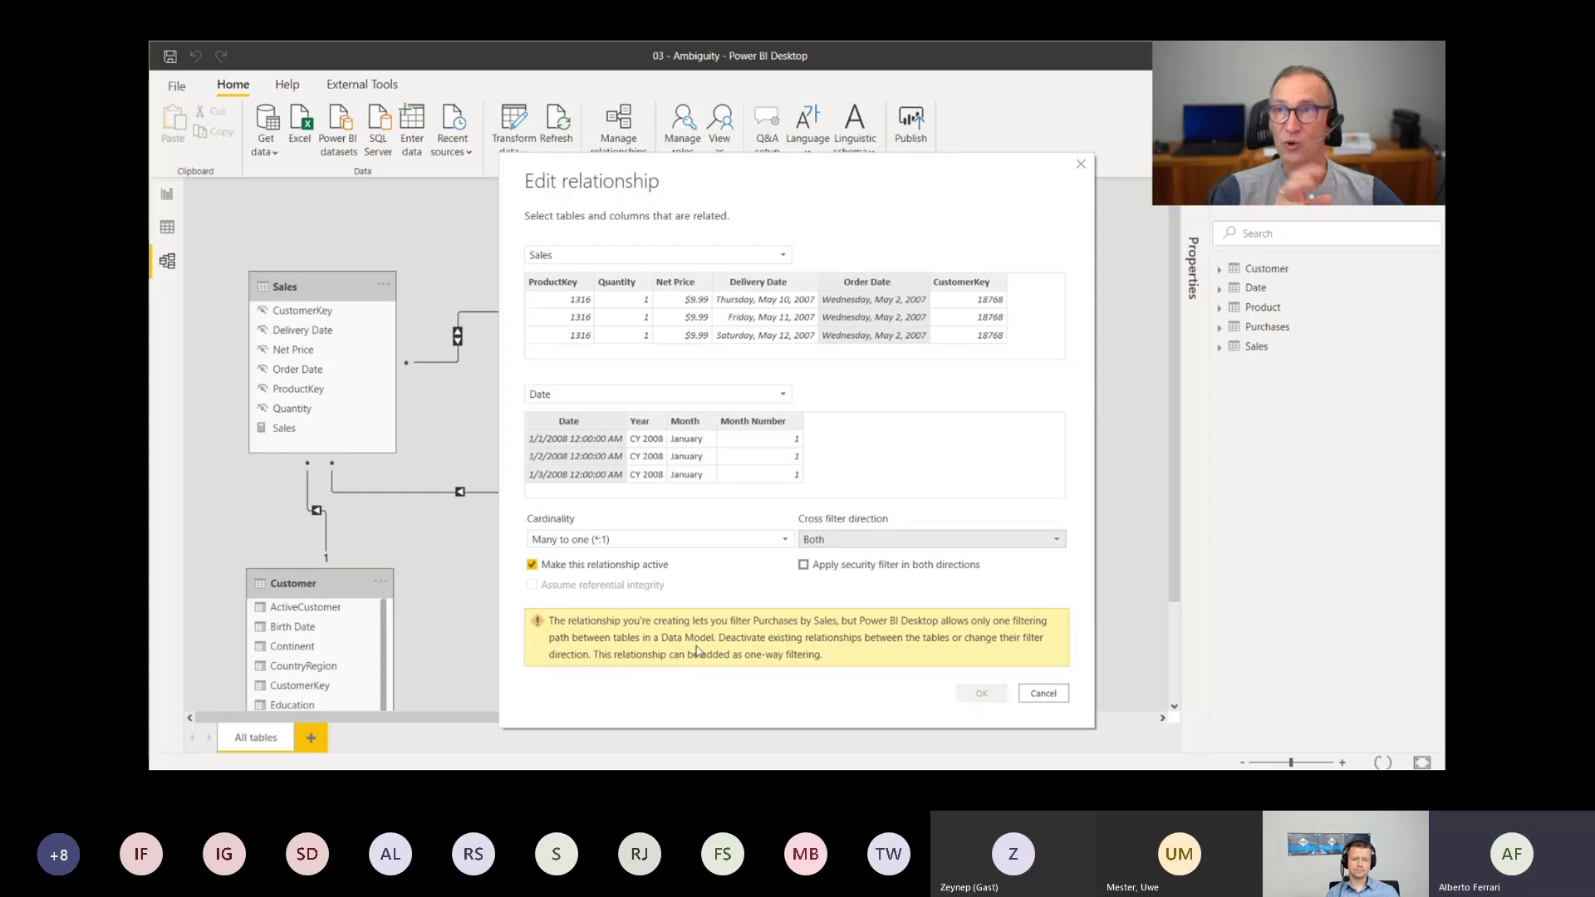
click(1032, 694)
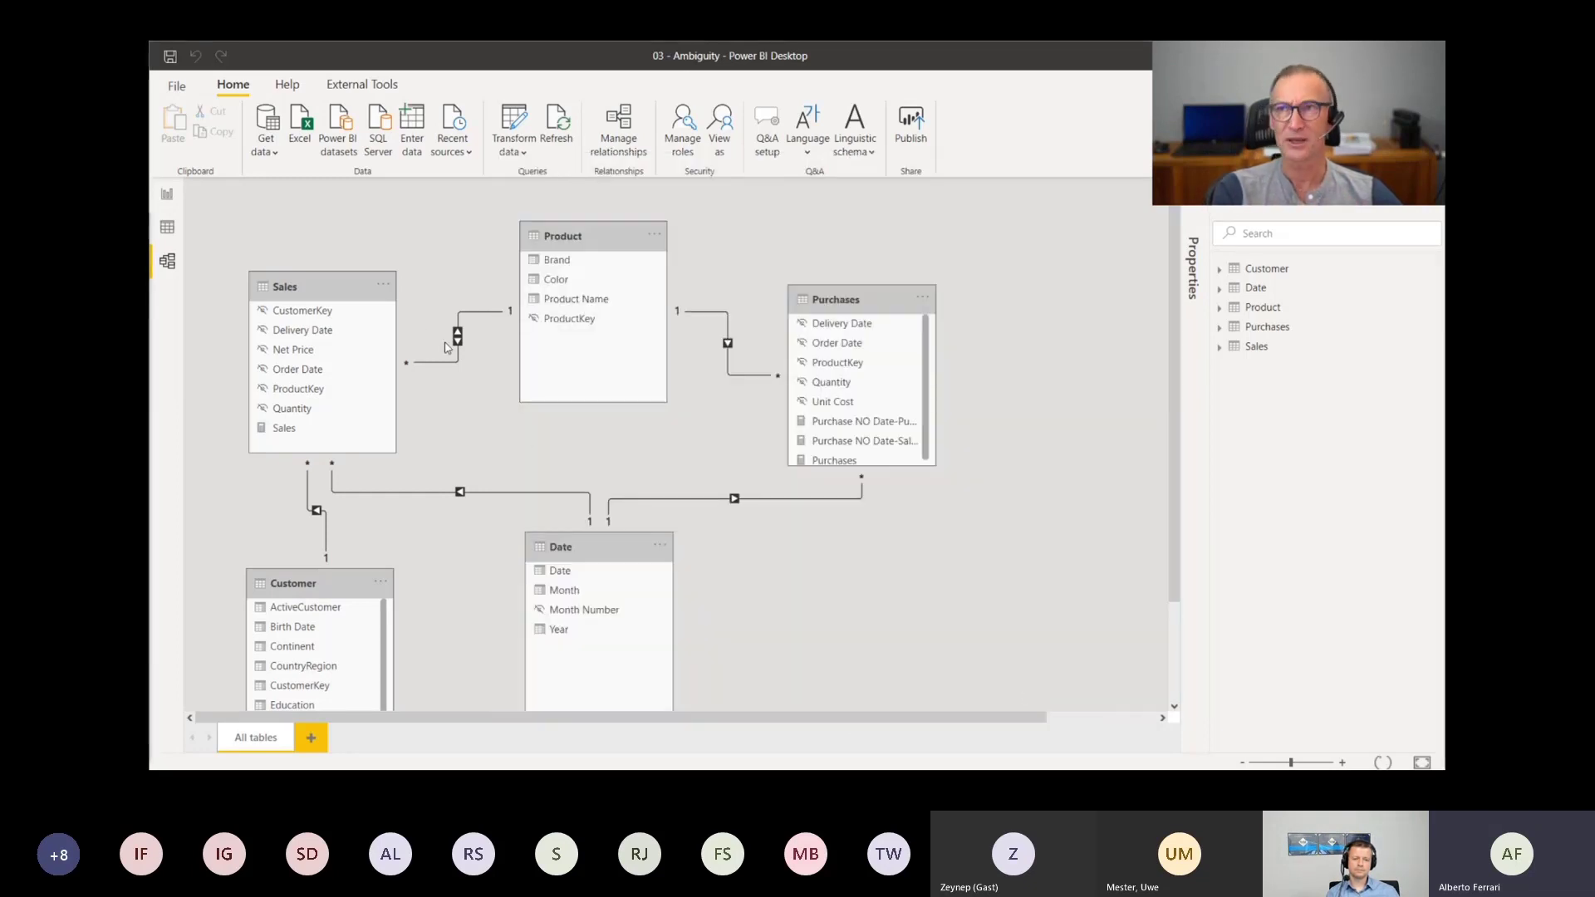
On the Starting point report page, clear the customer selection in the Name slicer and filter by a different customer
click(169, 202)
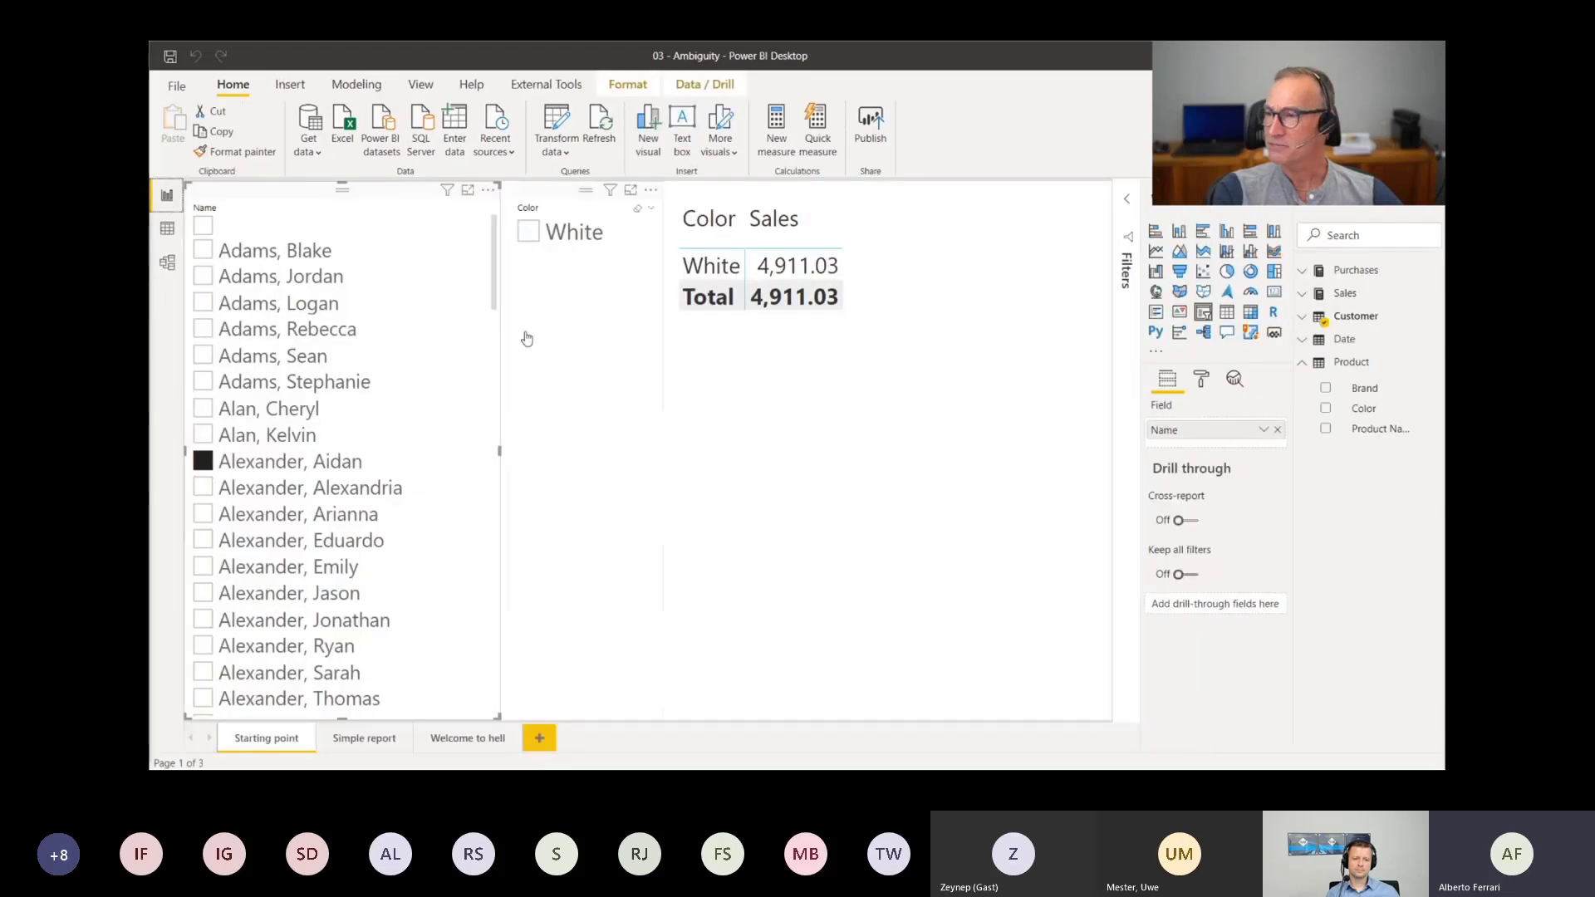
click(202, 461)
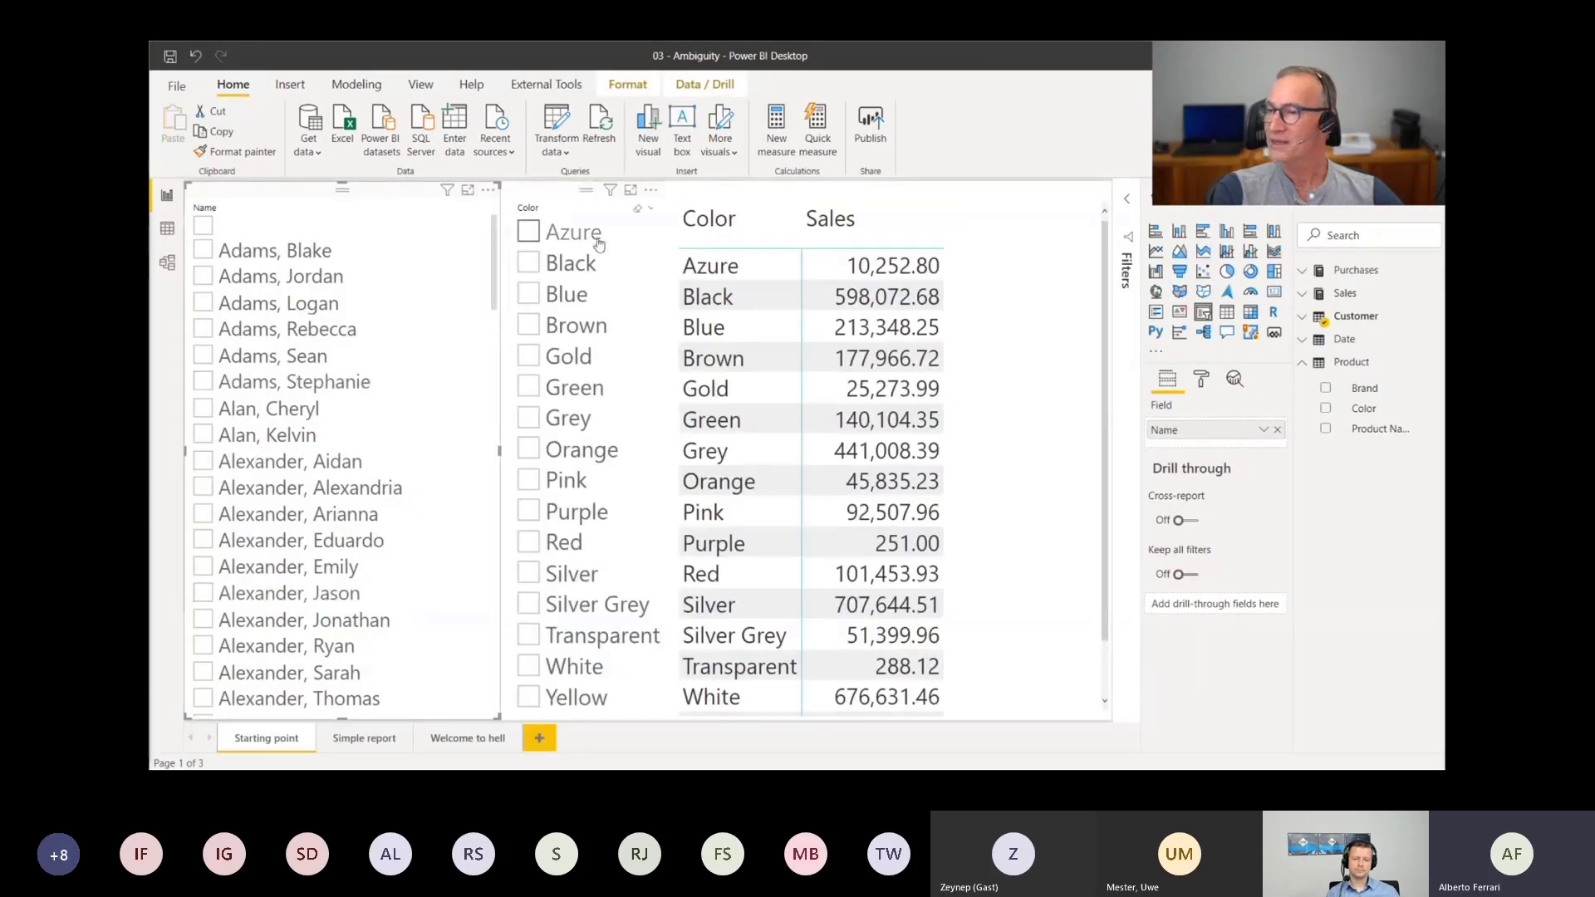
click(316, 382)
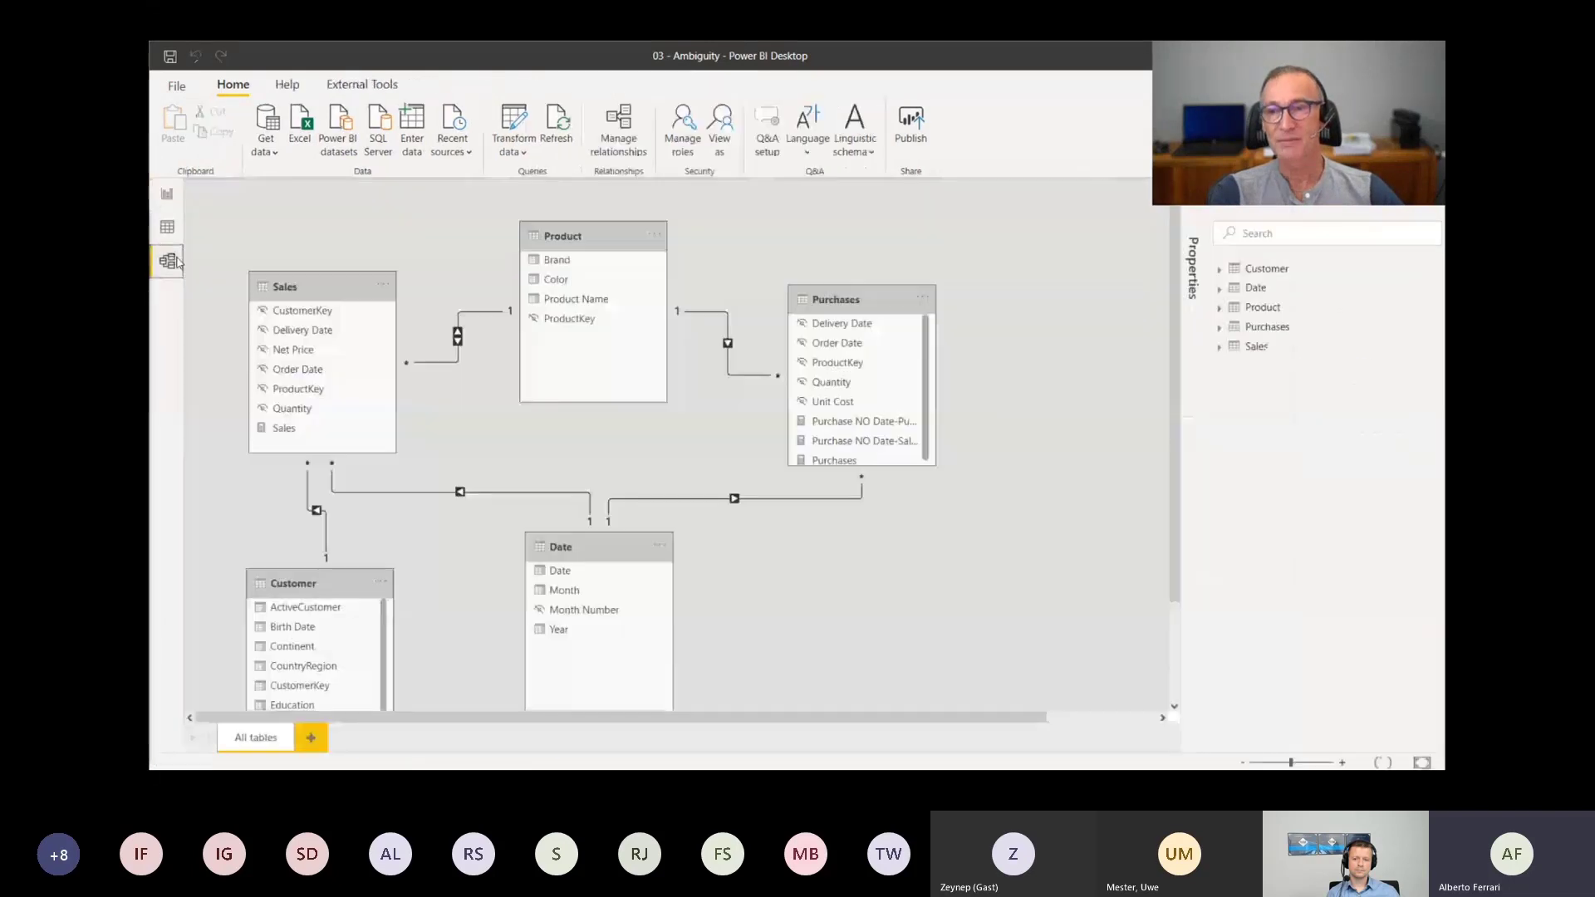
Return to the model diagram, switch to the slide presentation and advance to the USERELATIONSHIP slide
click(169, 262)
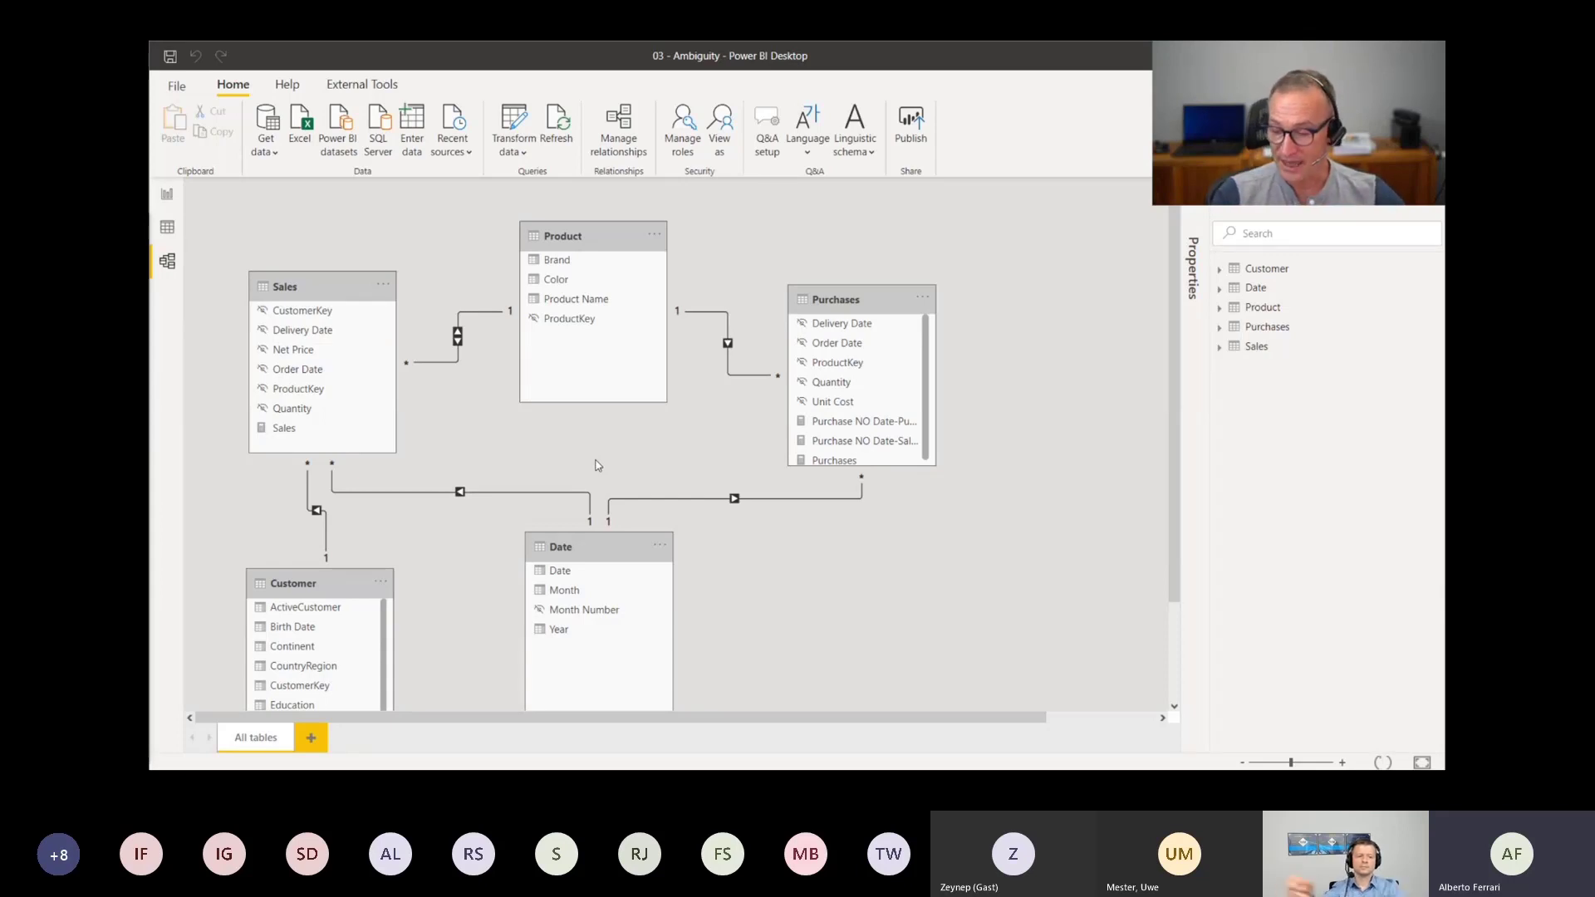
key(alt+Tab)
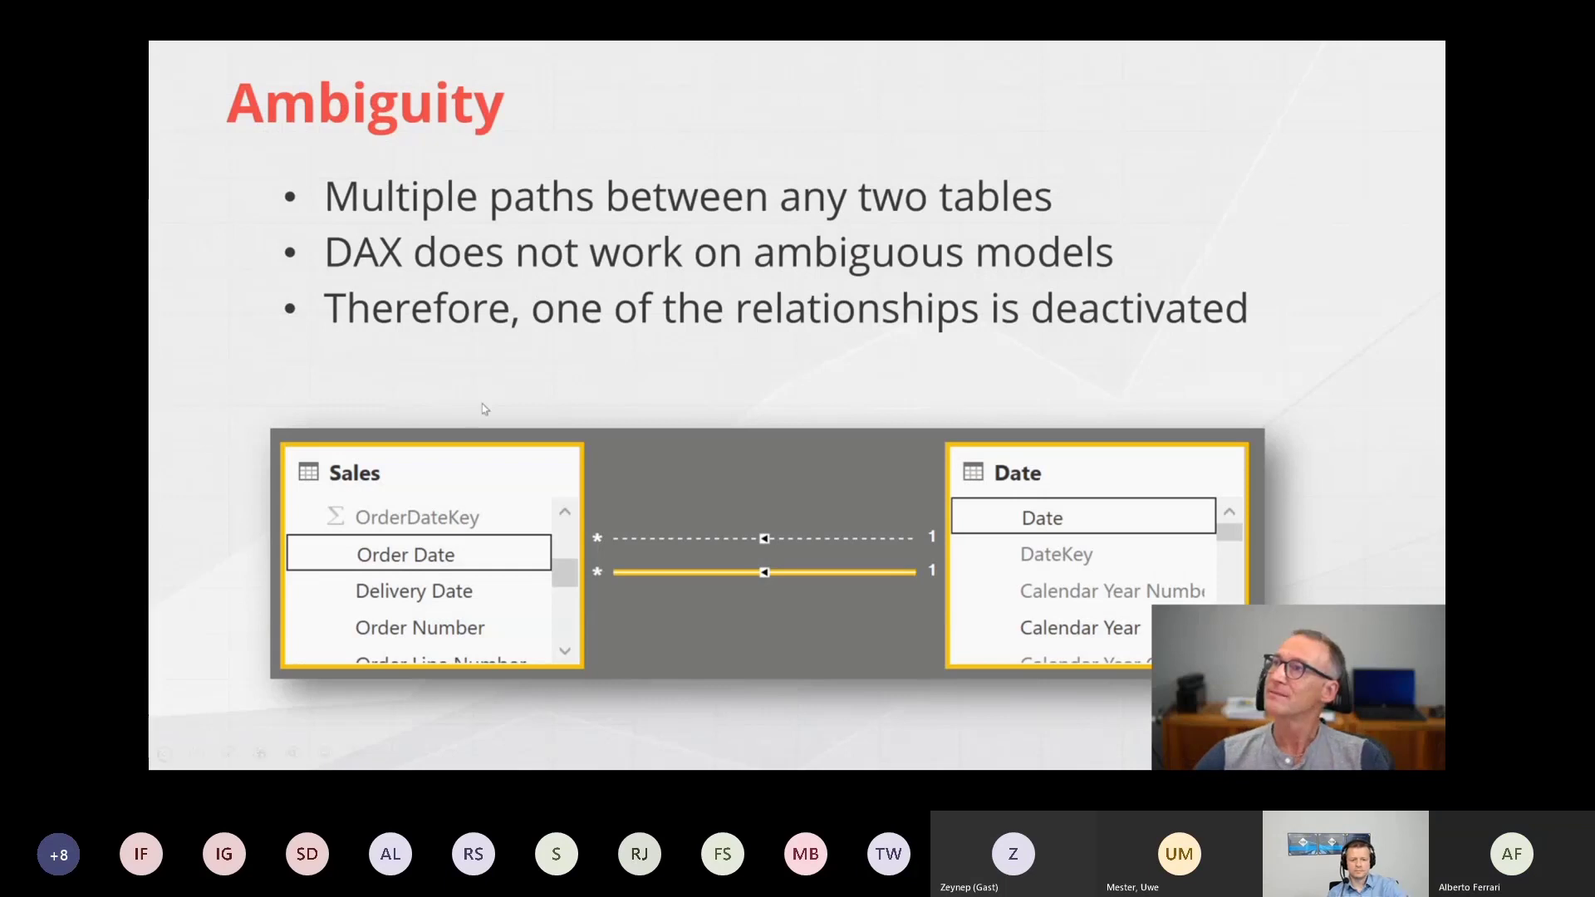
click(538, 385)
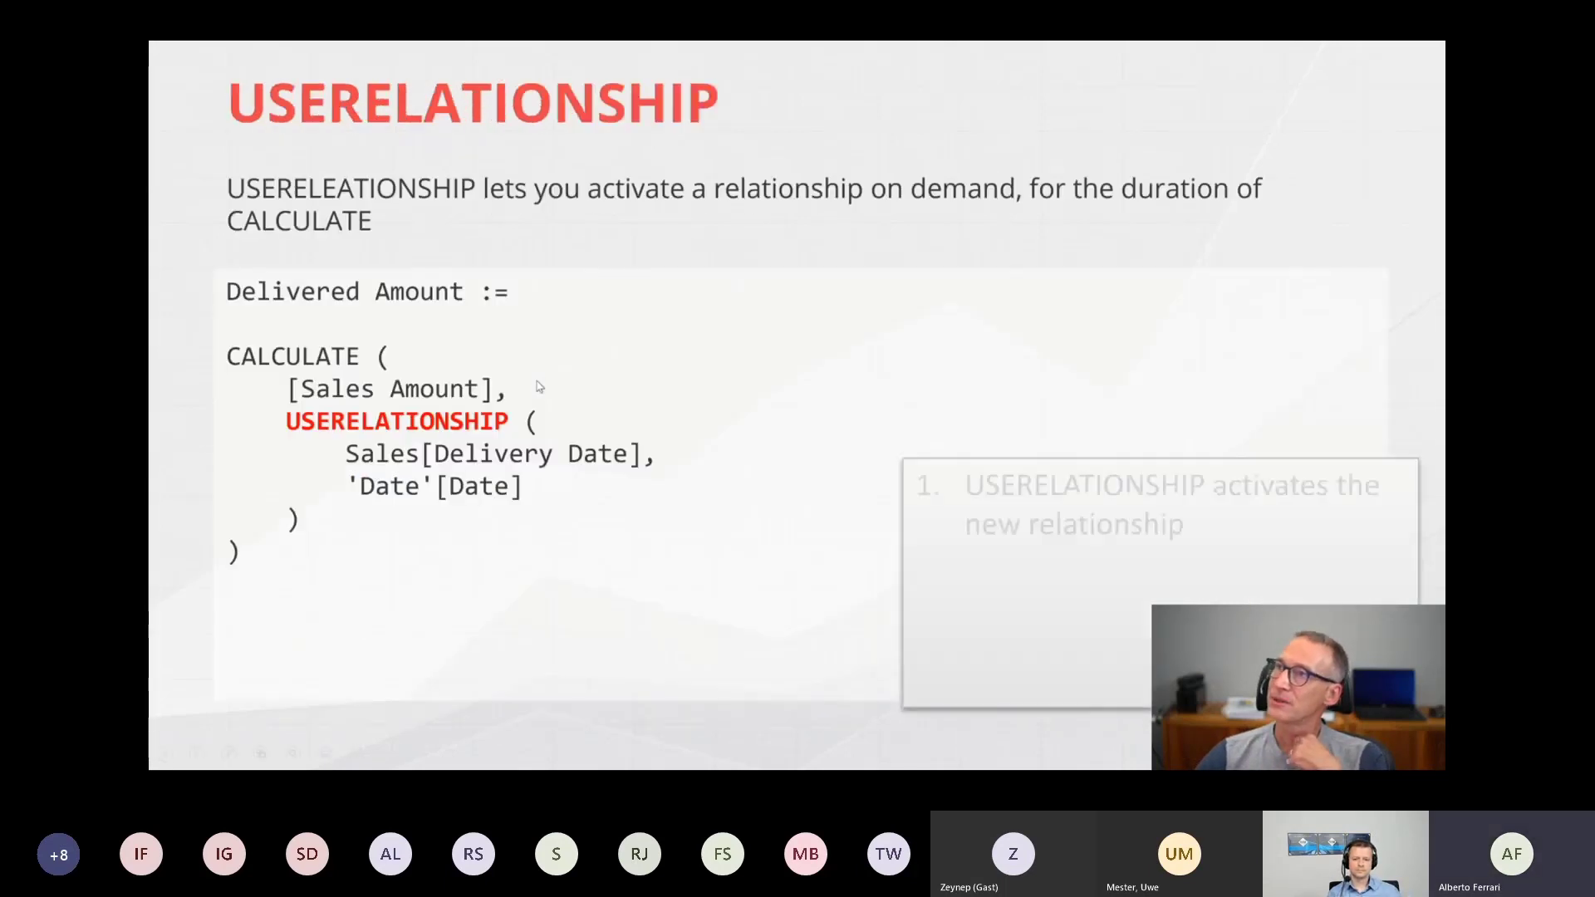
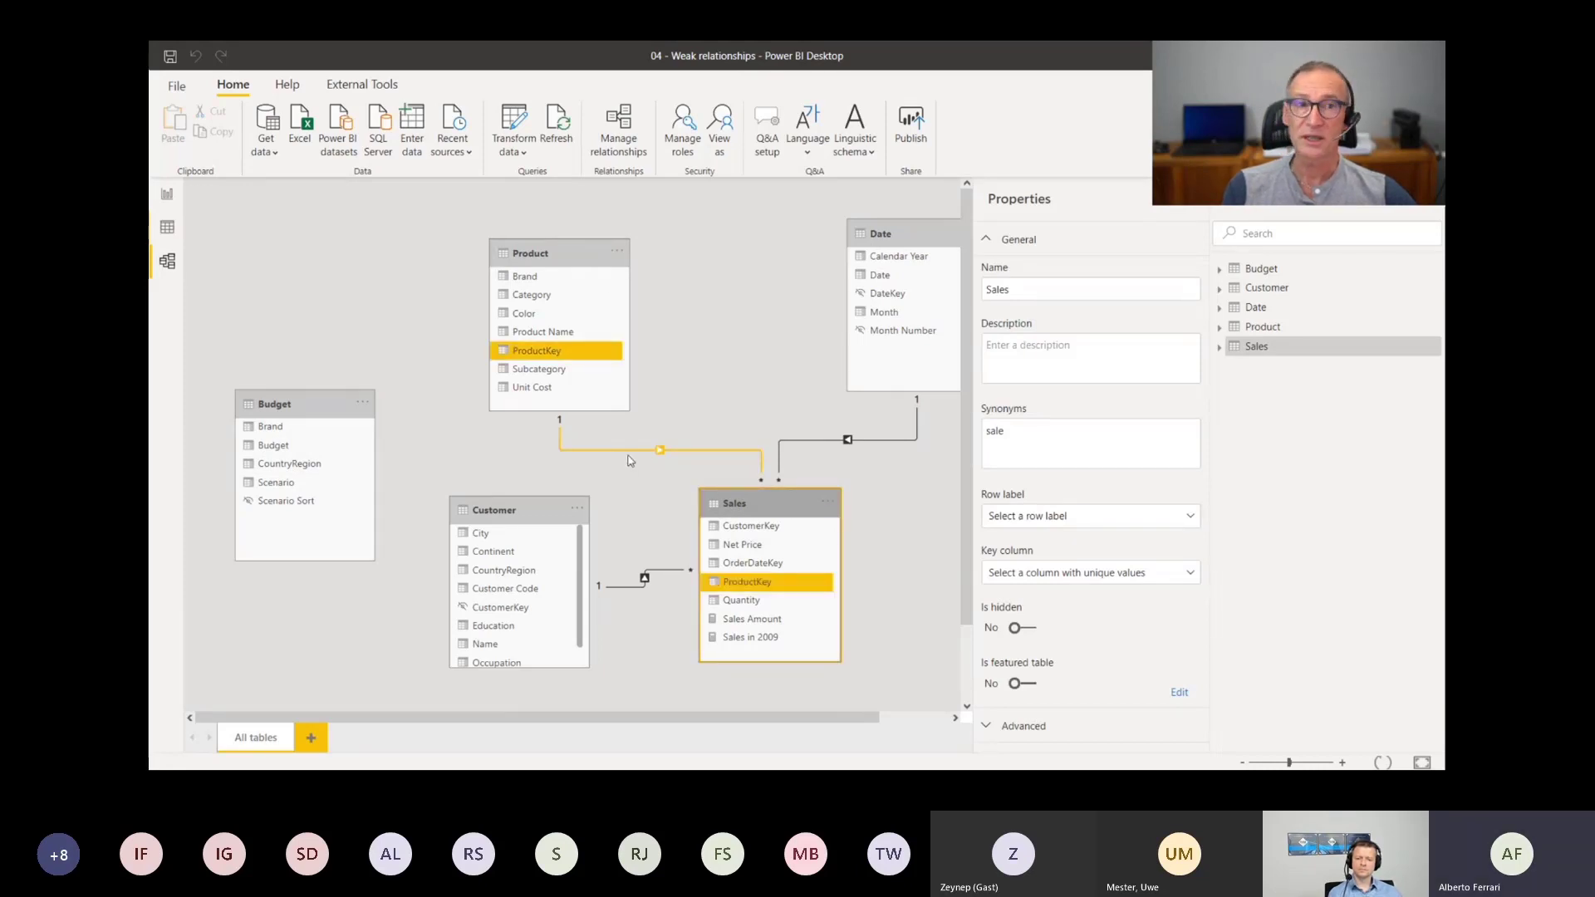
Create an active many-to-many relationship between Budget[Brand] and Product[Brand] with cross filter direction Both, and move the Budget table slightly up in the diagram
click(316, 435)
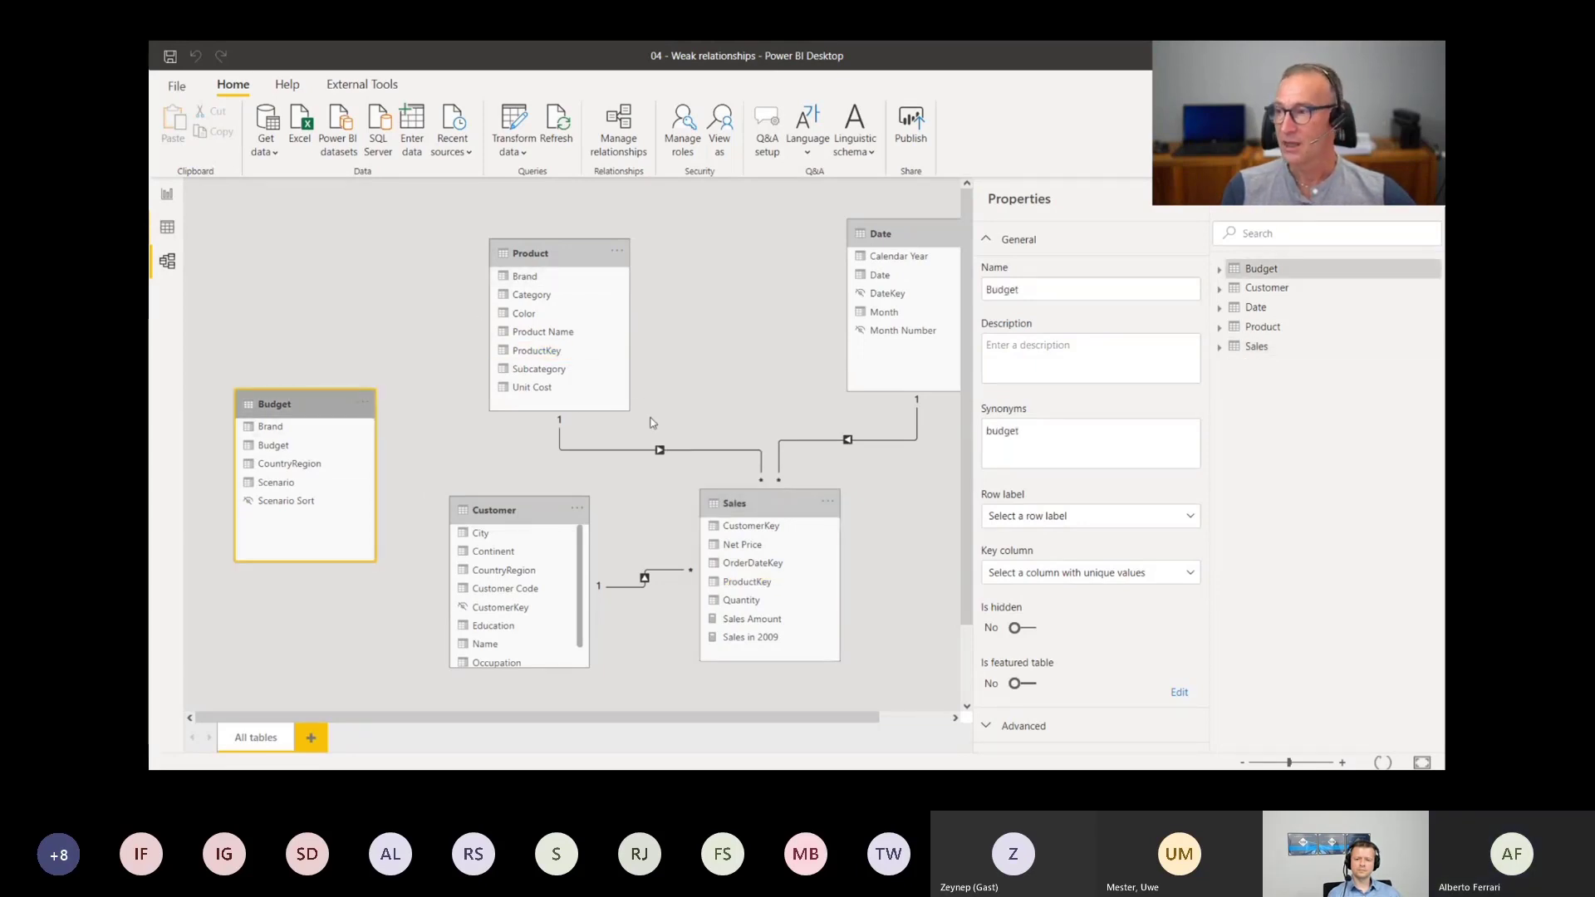
click(299, 433)
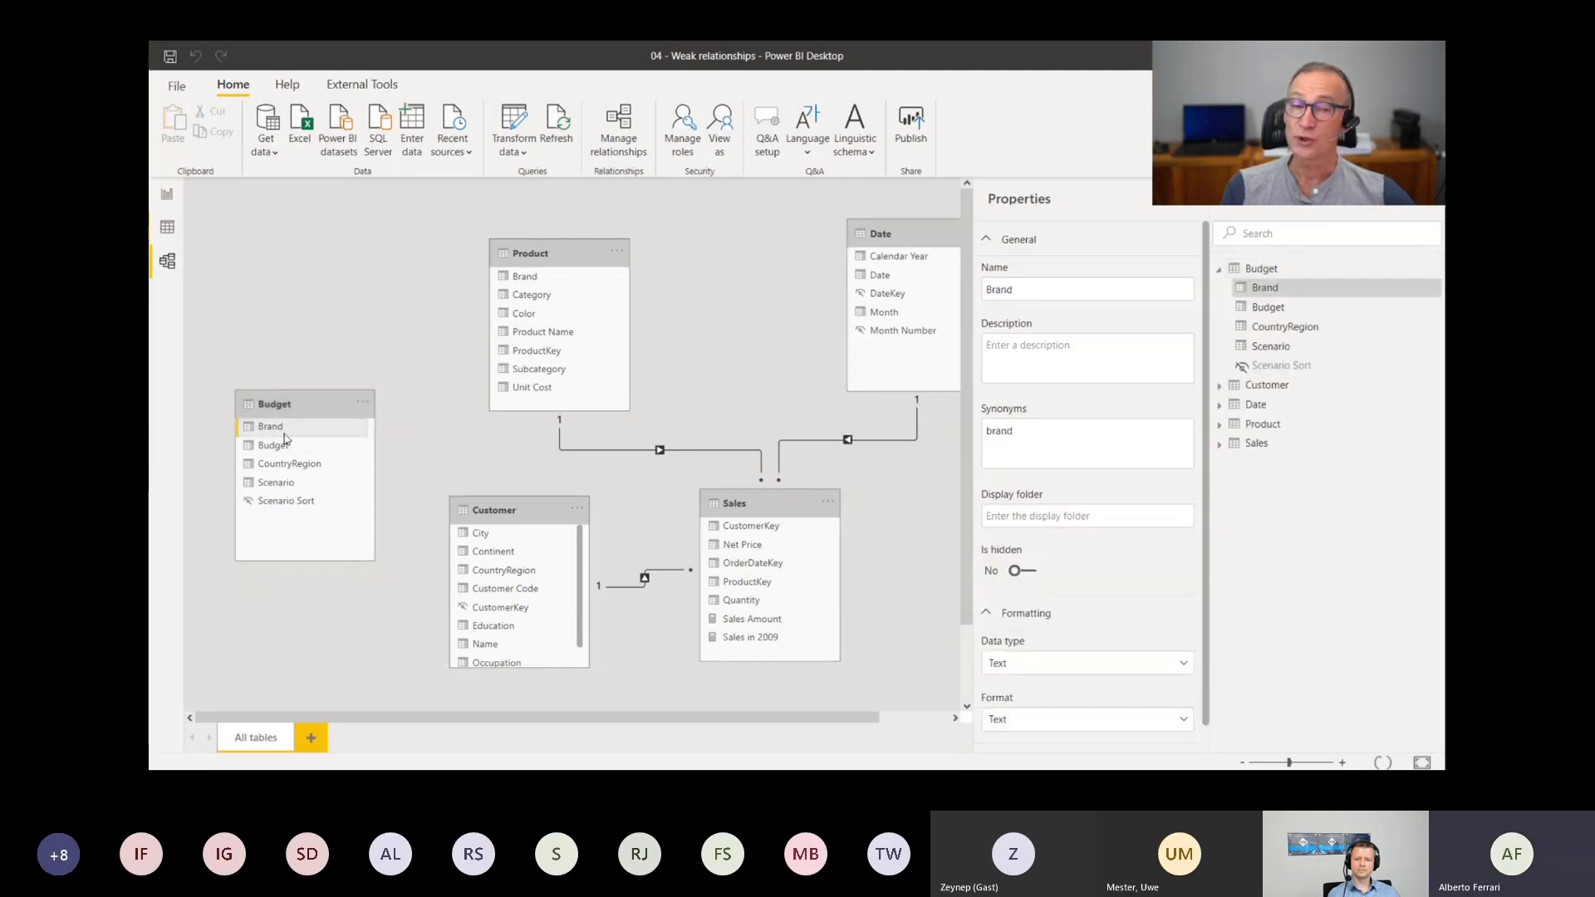
click(542, 250)
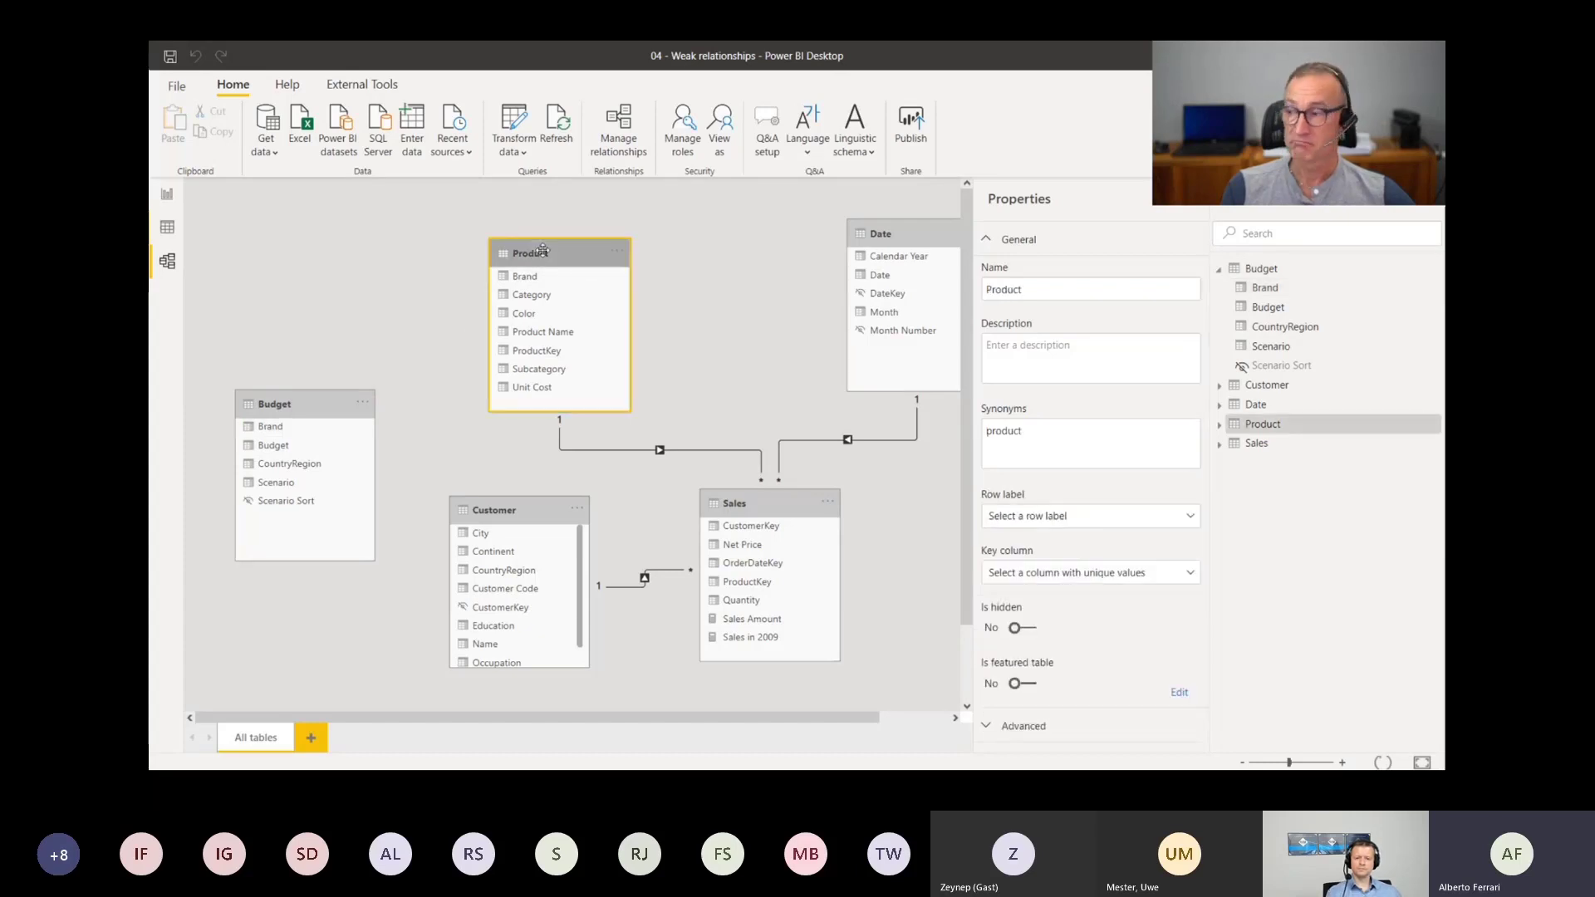
drag(287, 427, 532, 282)
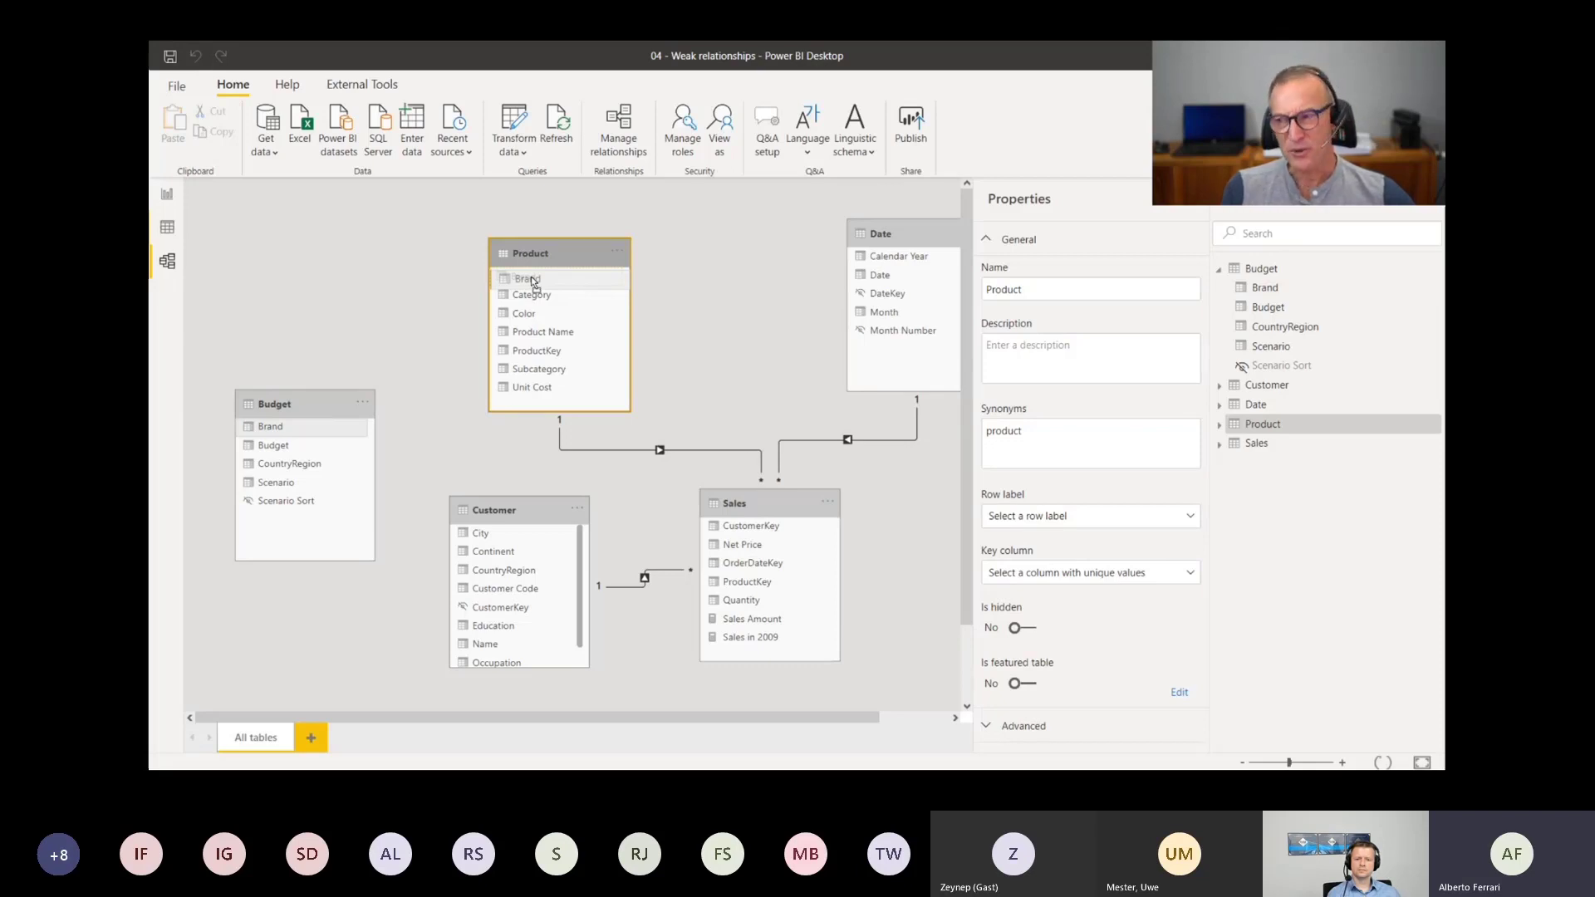
drag(533, 282, 533, 281)
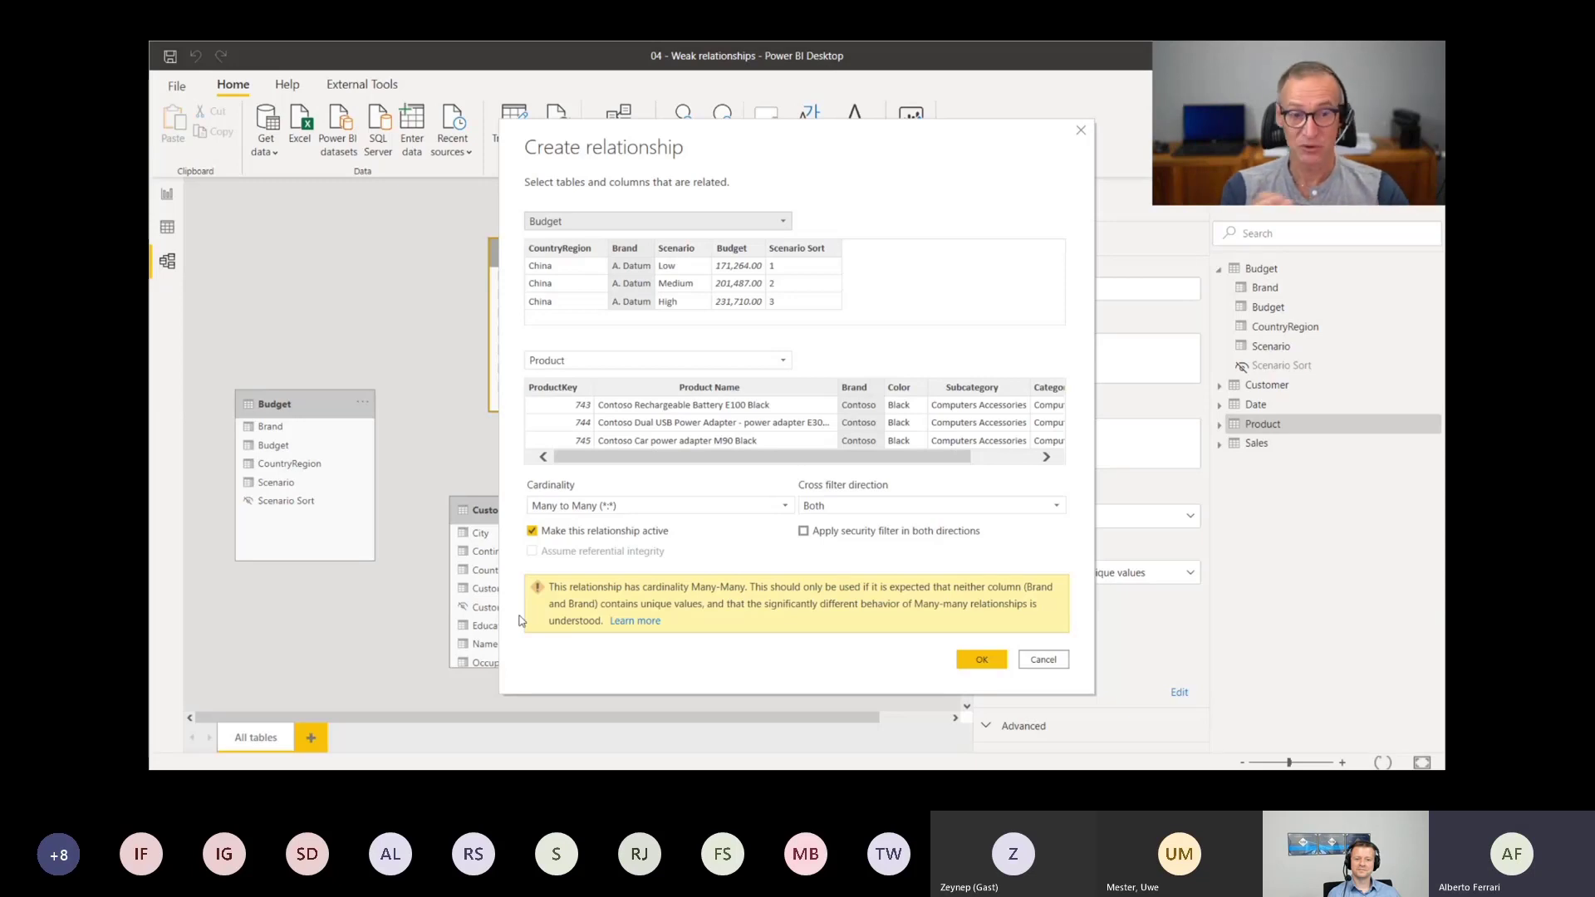
click(981, 664)
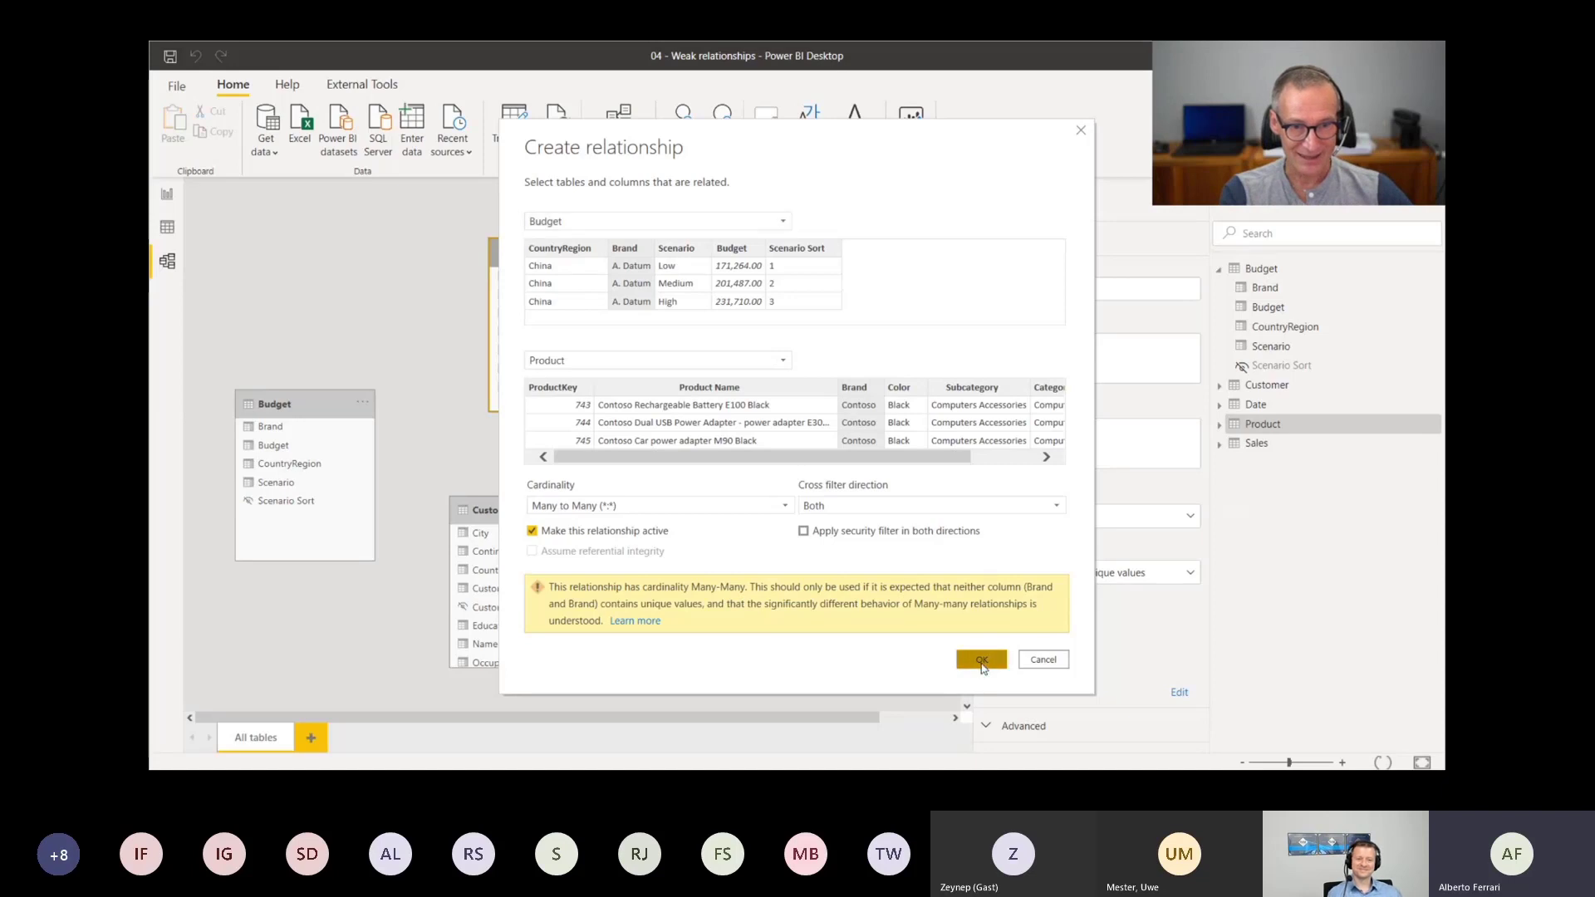
drag(289, 403, 278, 329)
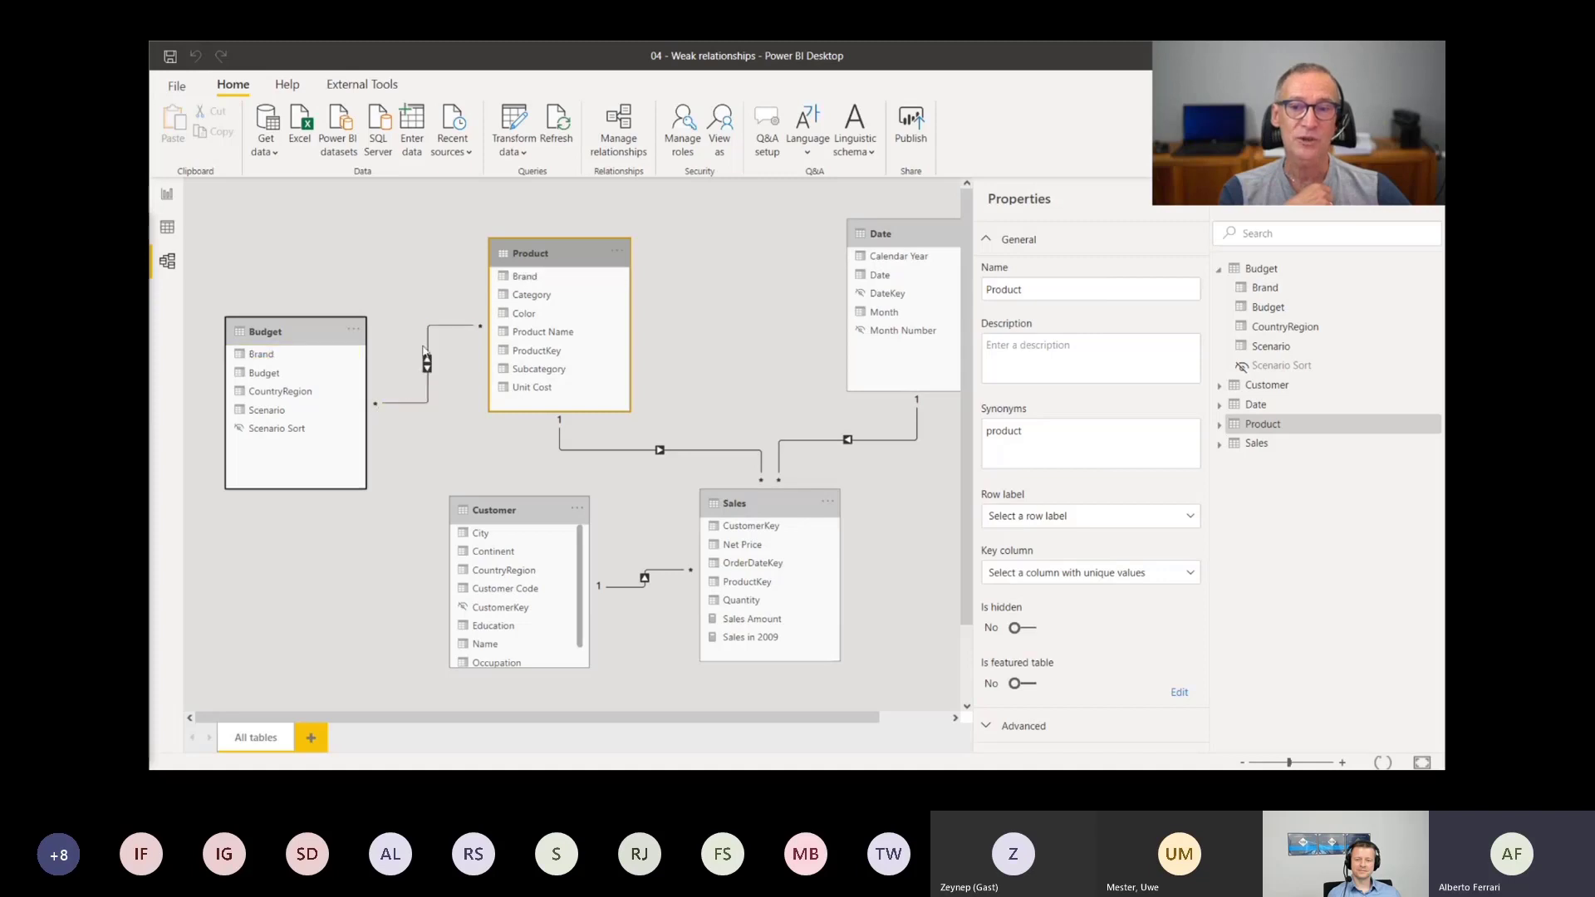
Change the cross filter direction of the many-to-many relationship between Budget and Product to Single (Product filters Budget)
click(318, 324)
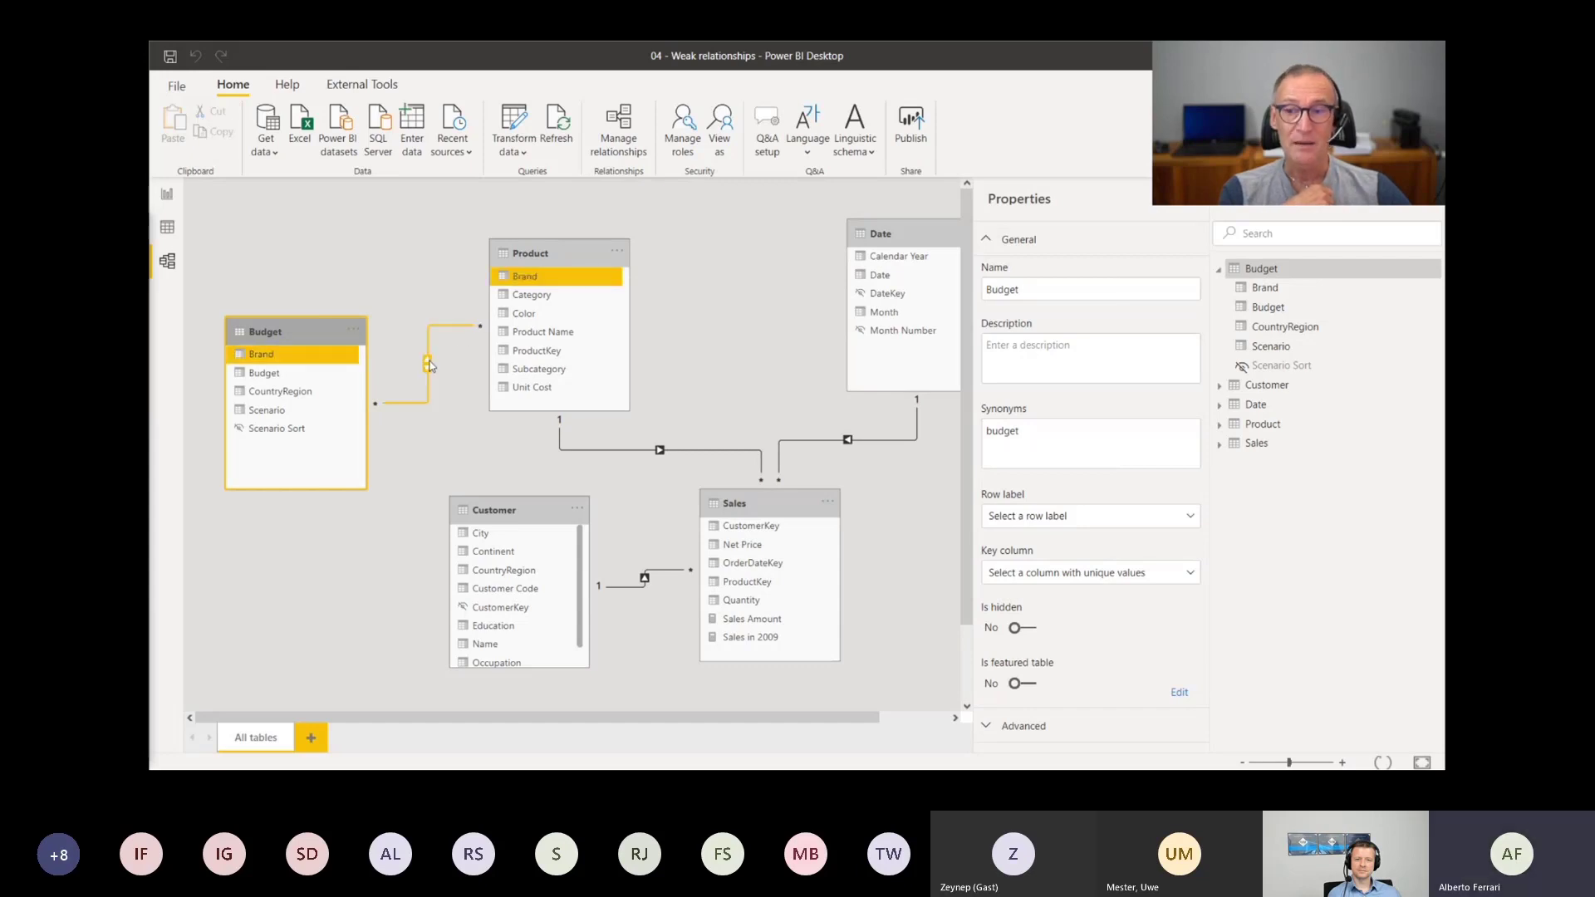
click(557, 262)
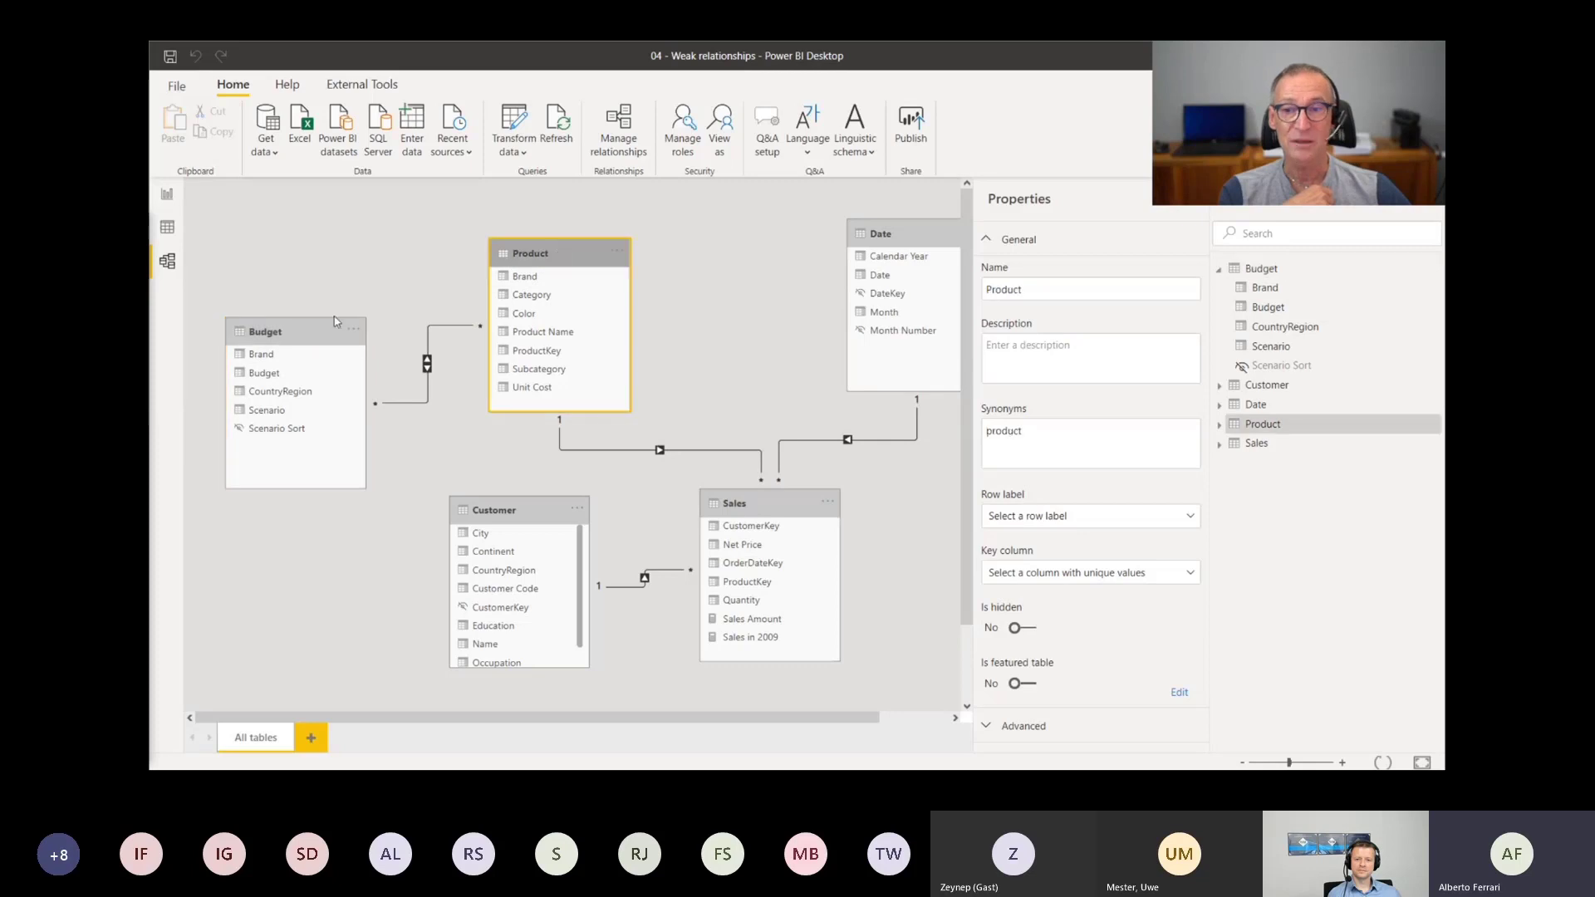
click(267, 332)
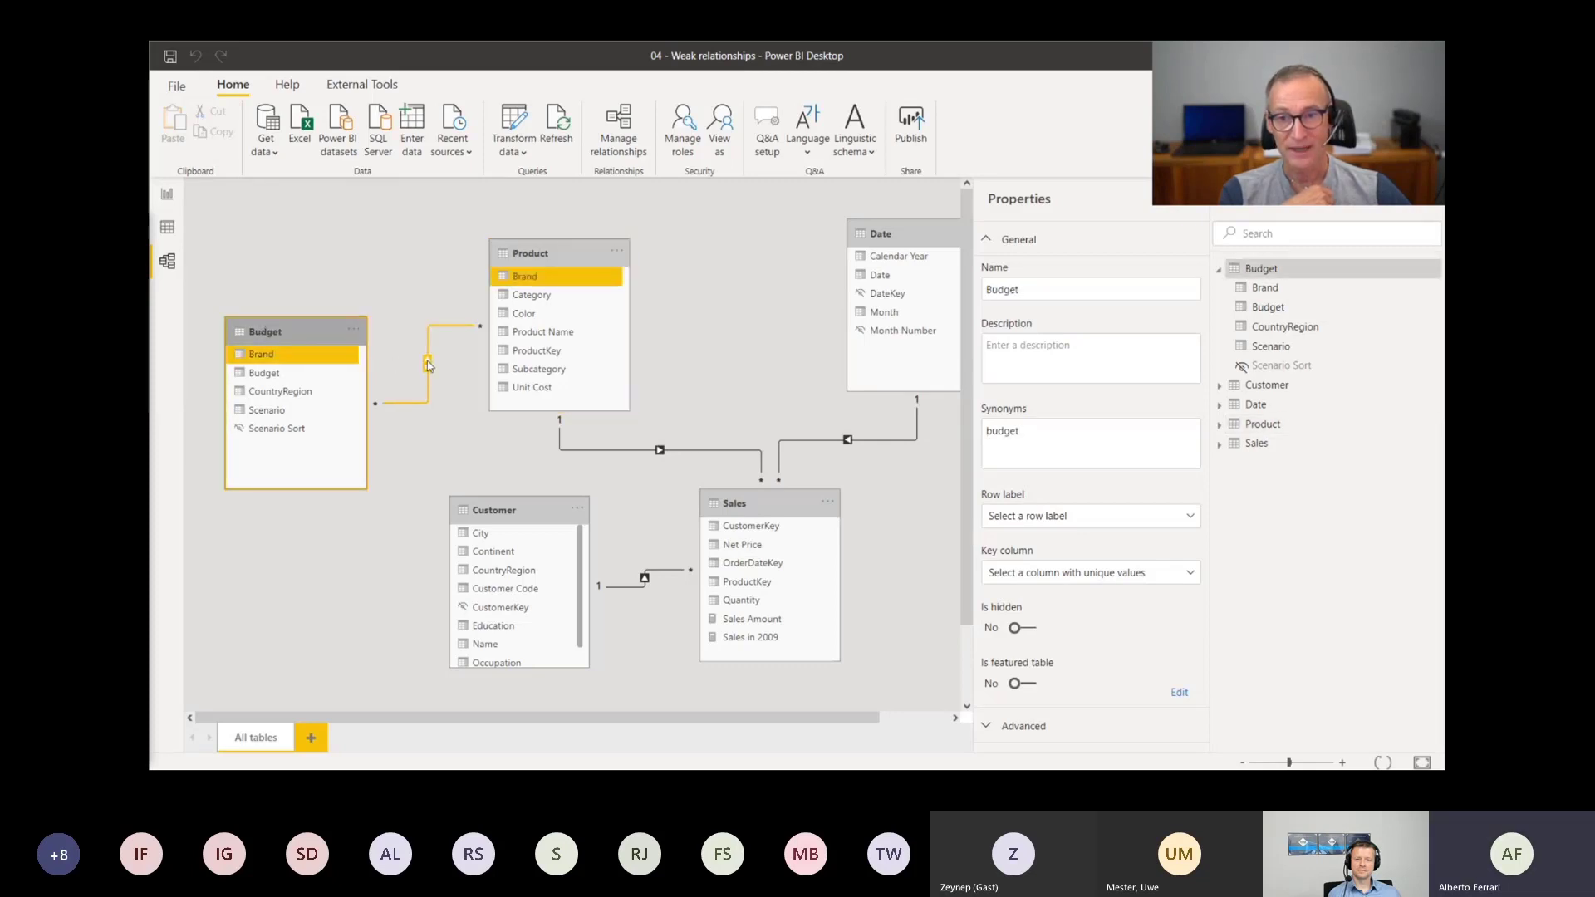
double_click(427, 366)
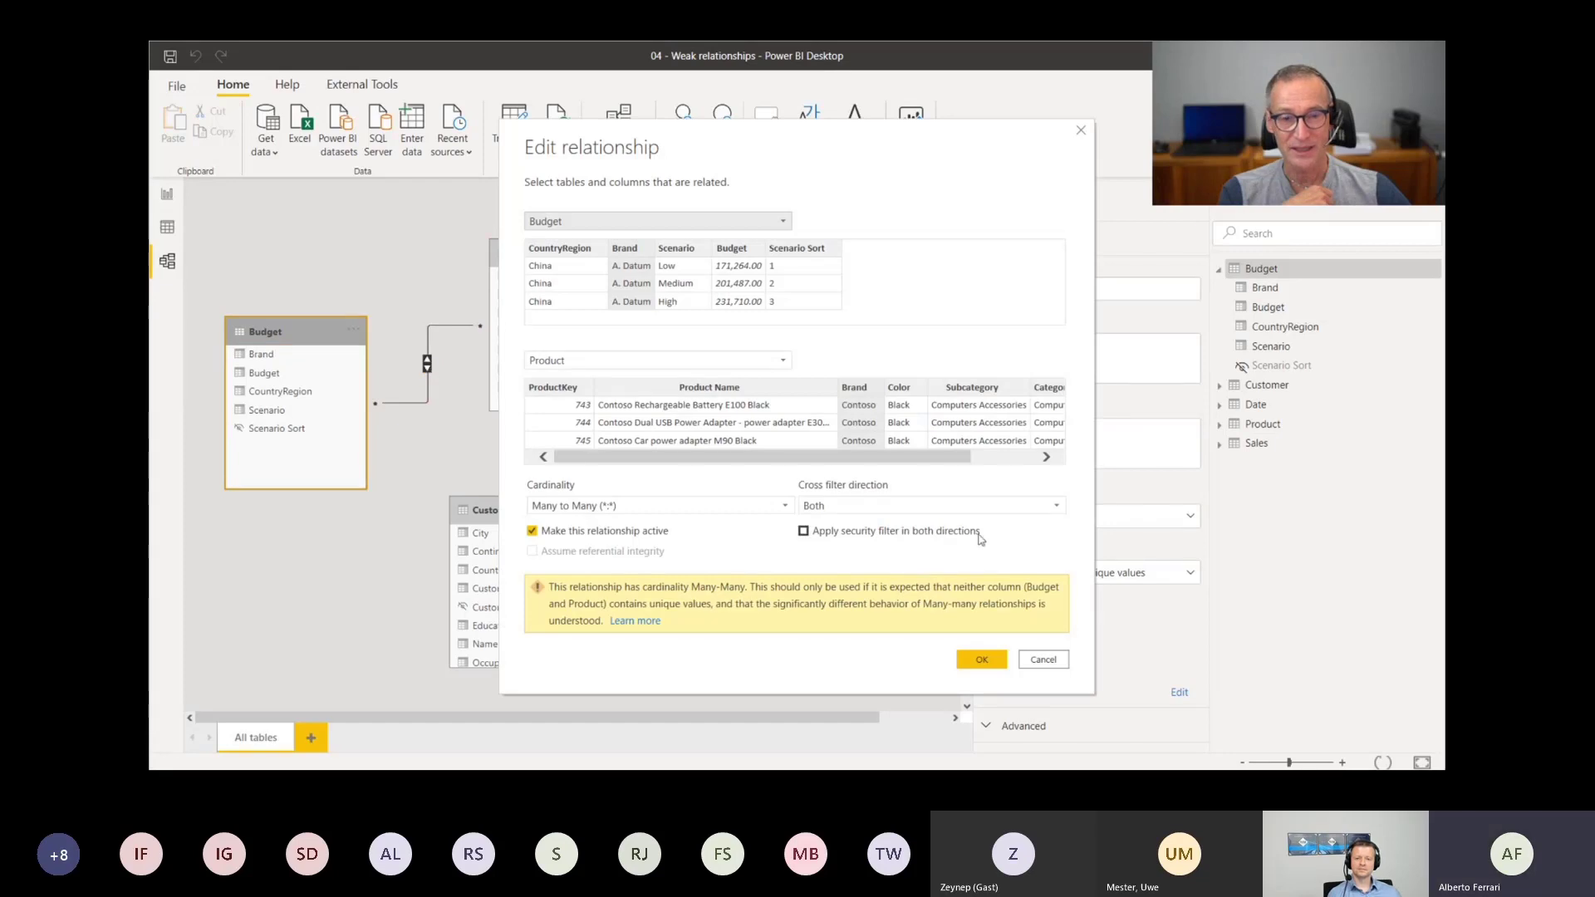
click(891, 504)
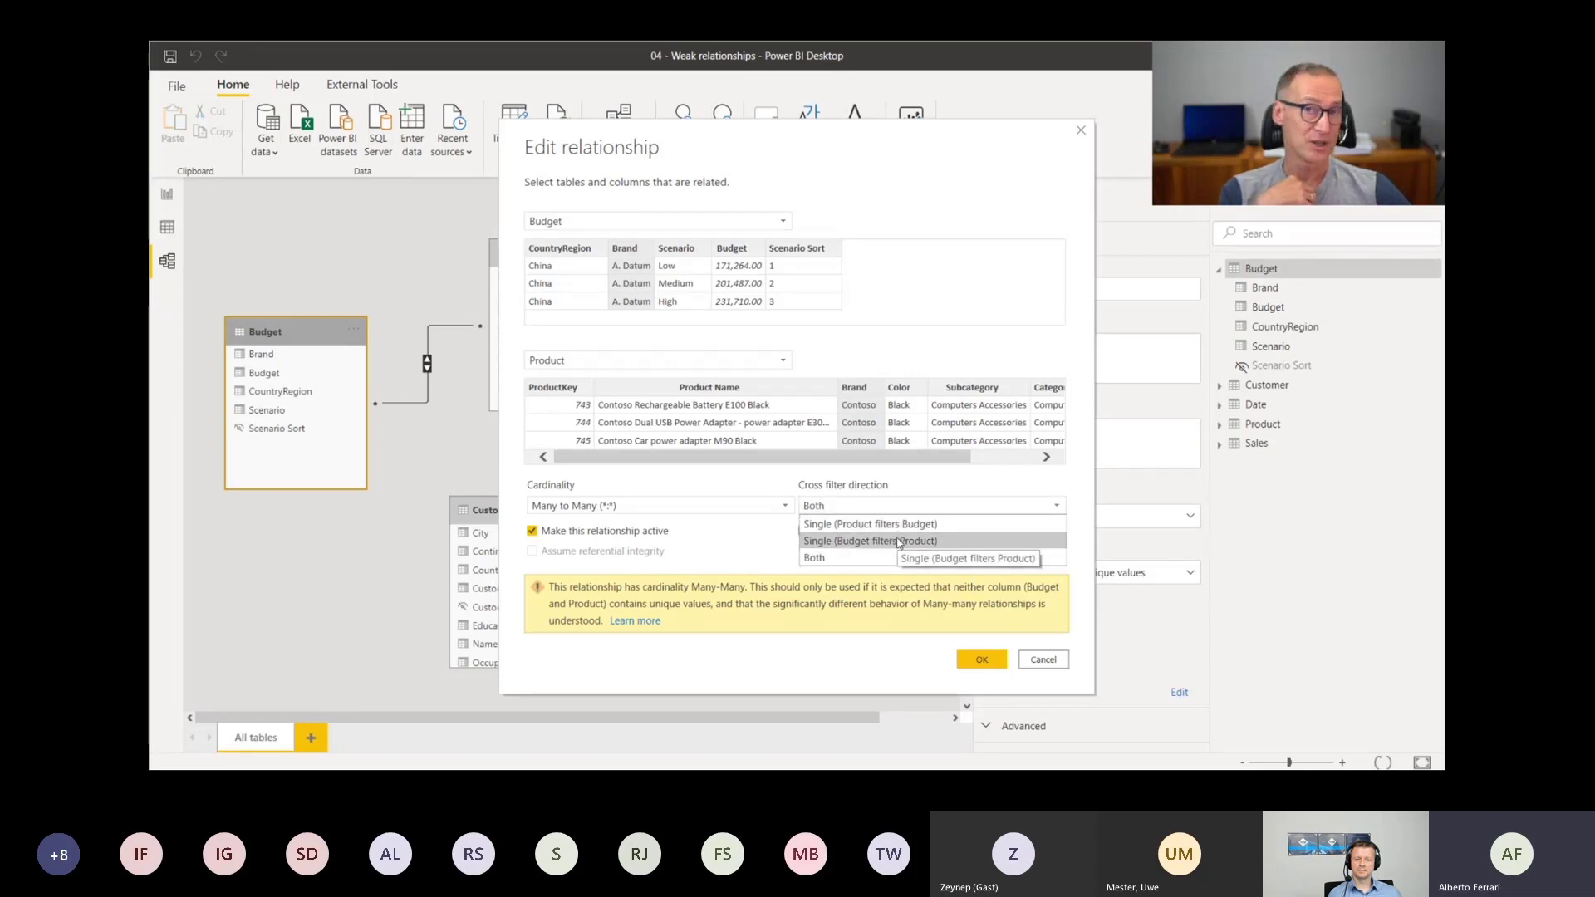
click(899, 525)
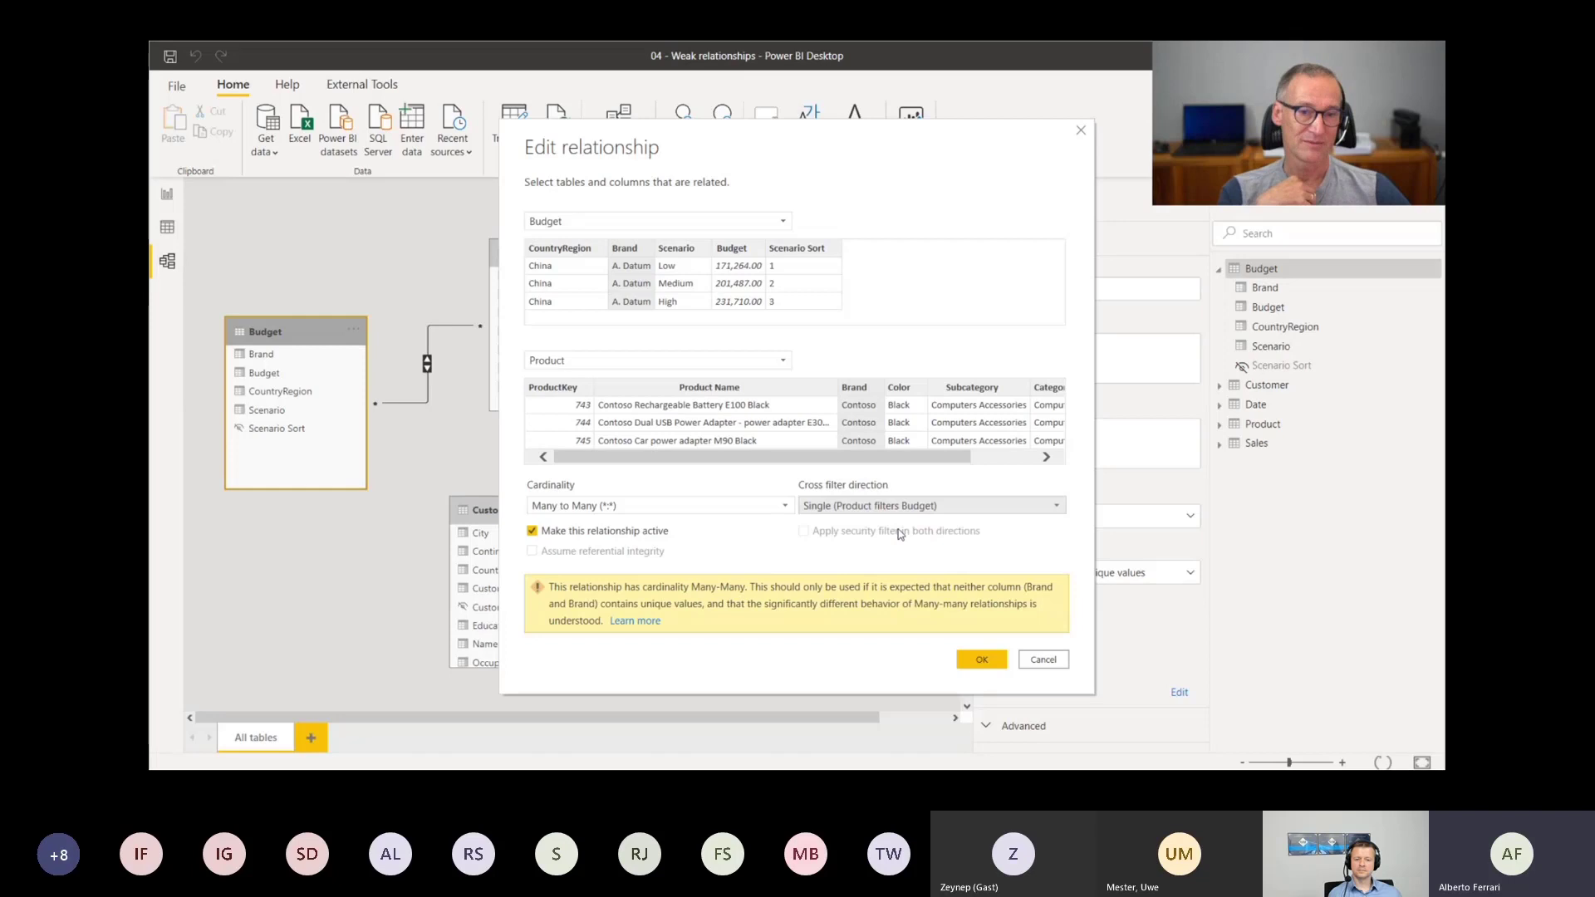
click(980, 660)
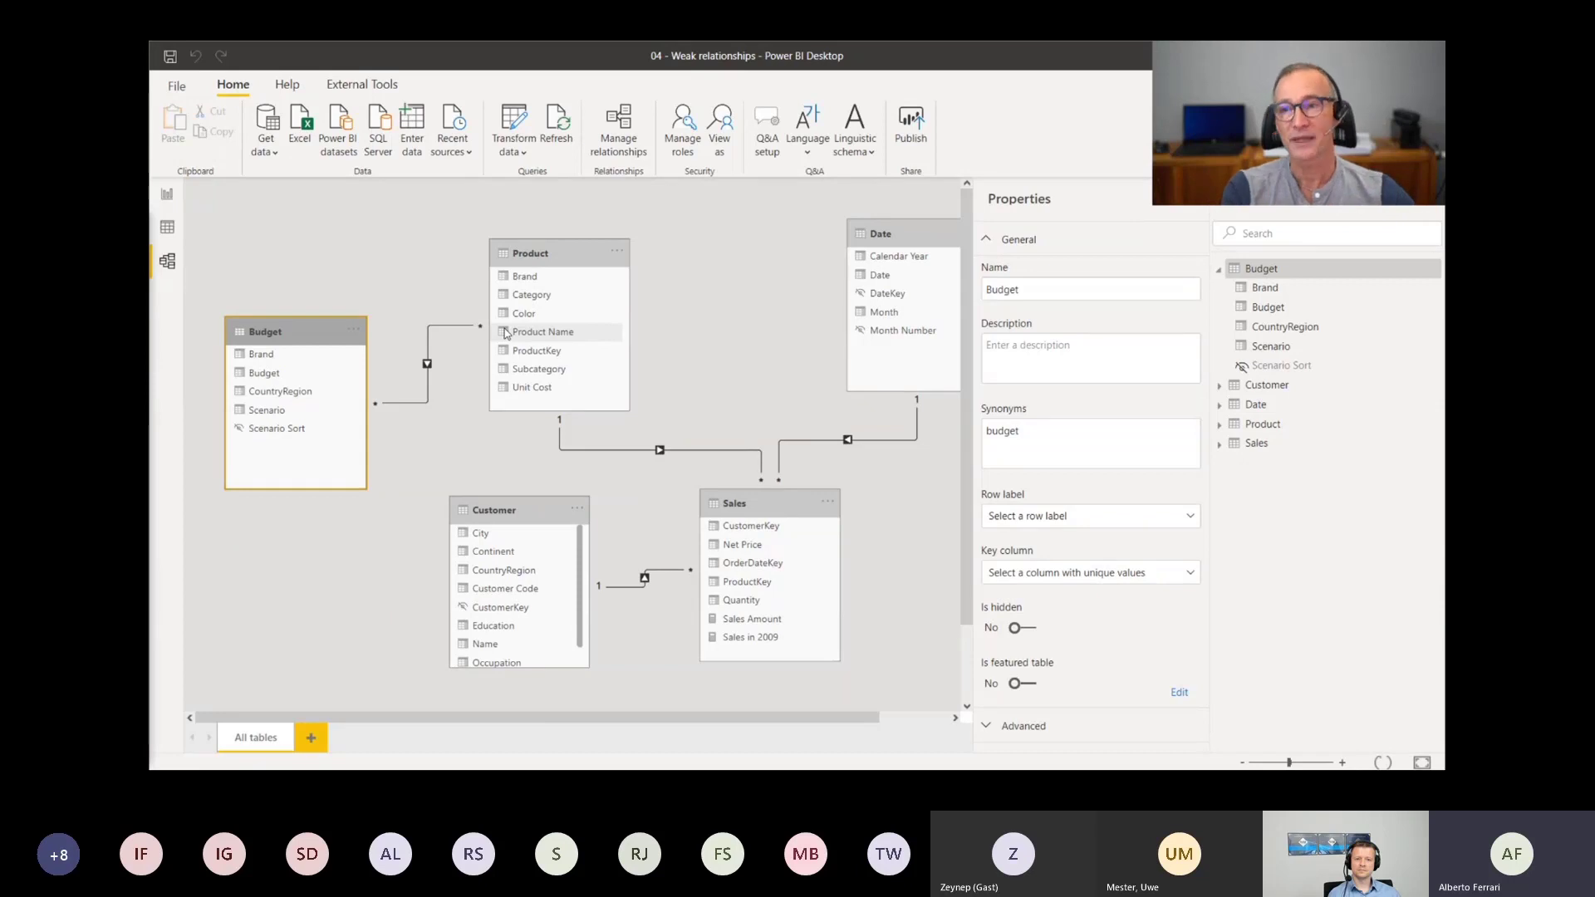
Compare the matrices slicing Budget by Product[Brand] and by Budget[Brand] on the No Expansion report page
click(169, 199)
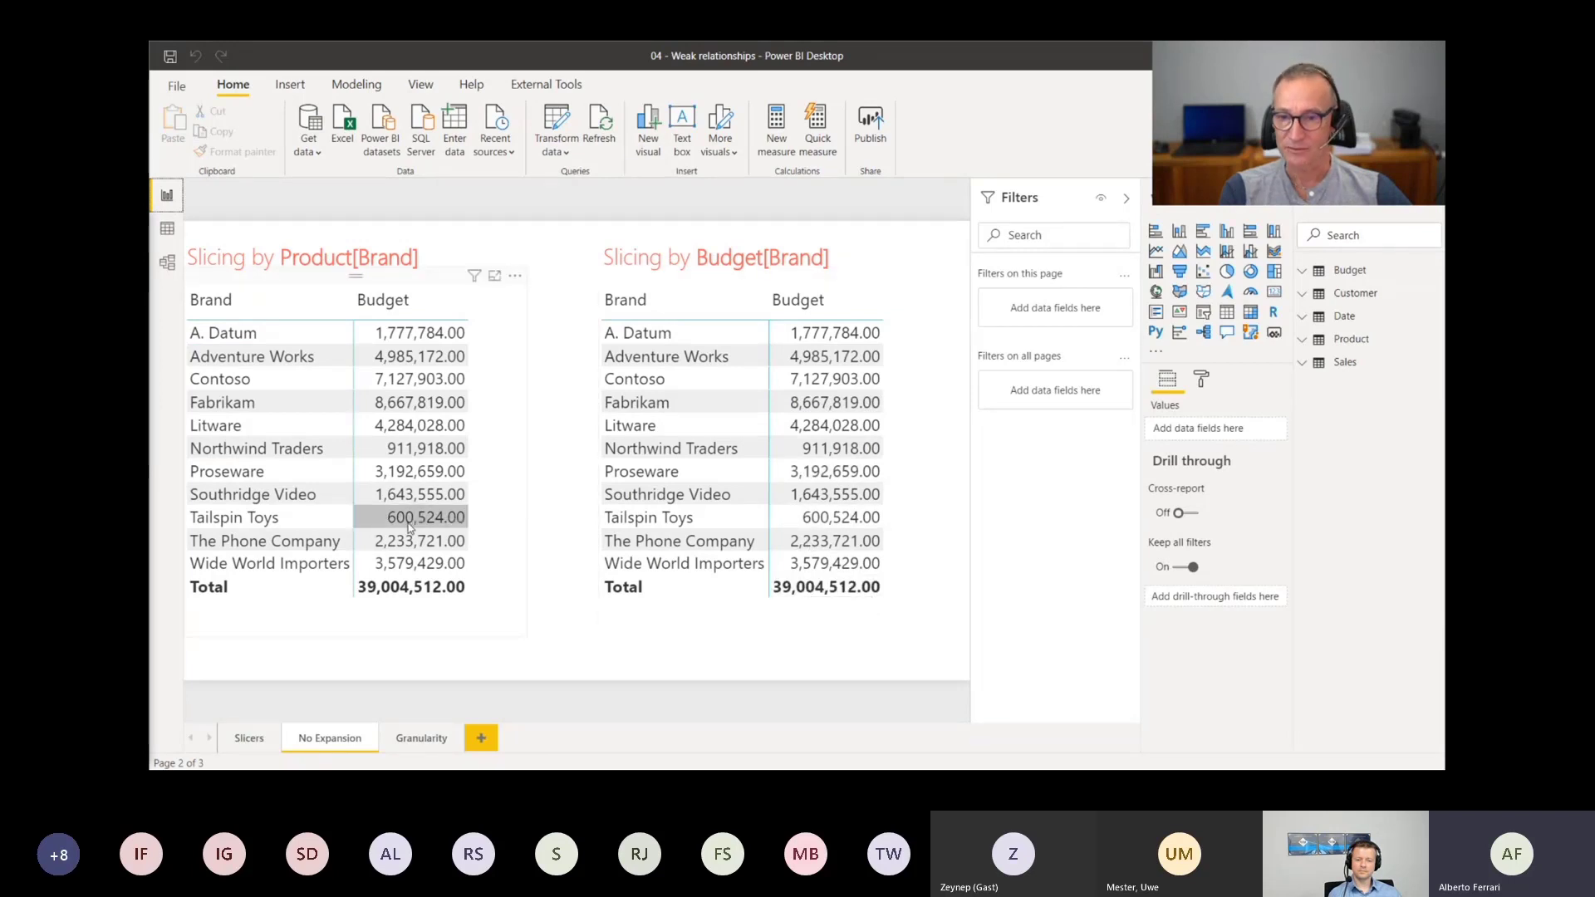
click(500, 471)
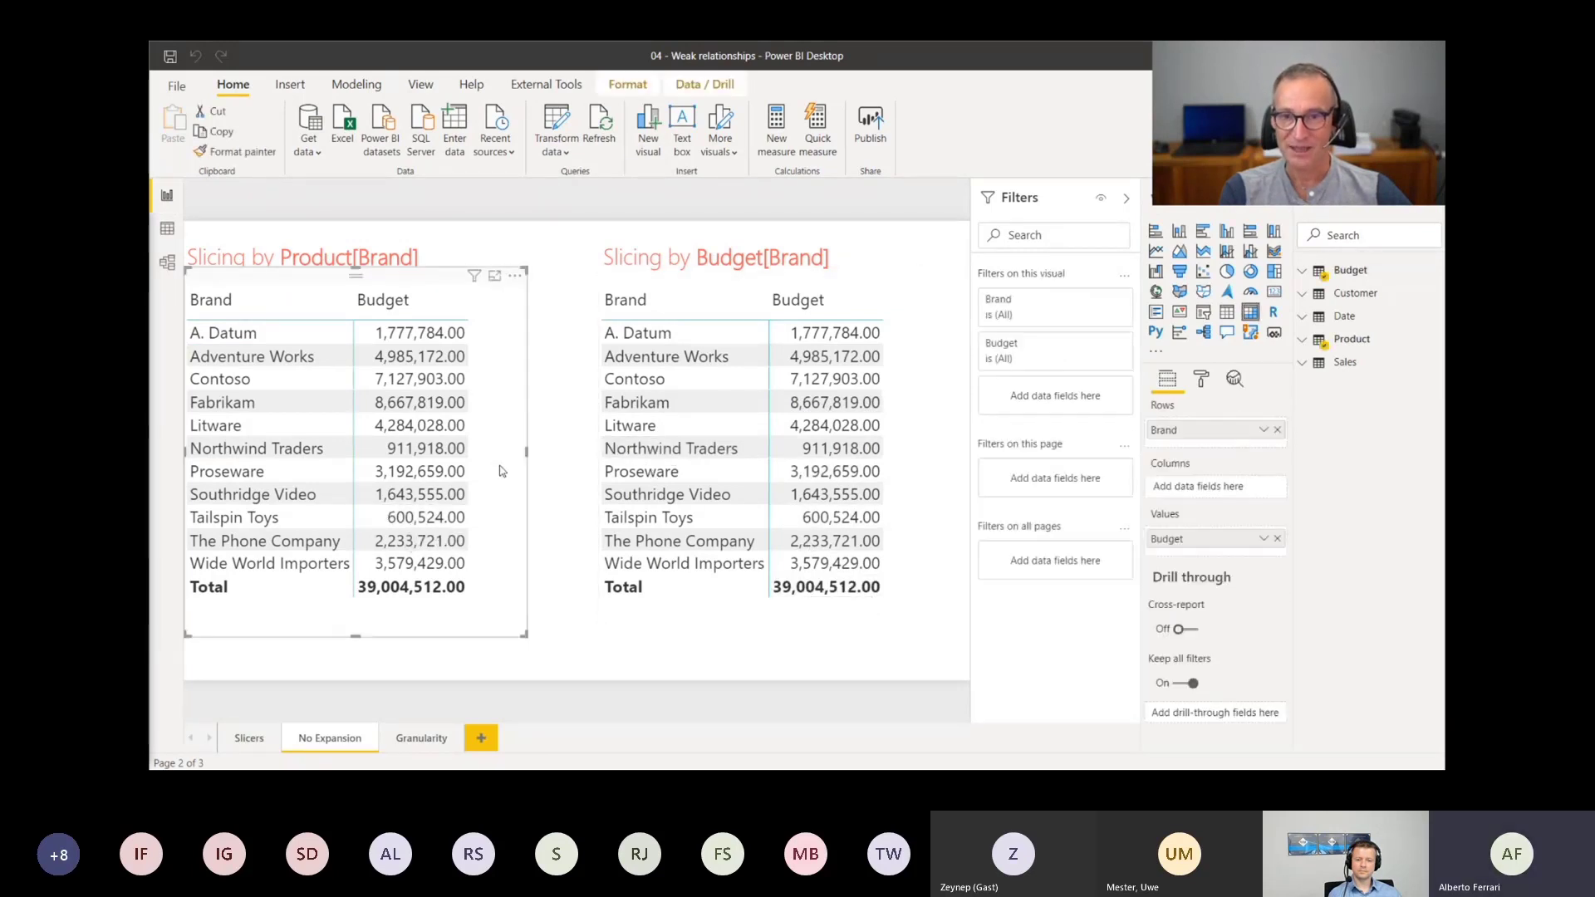
click(912, 381)
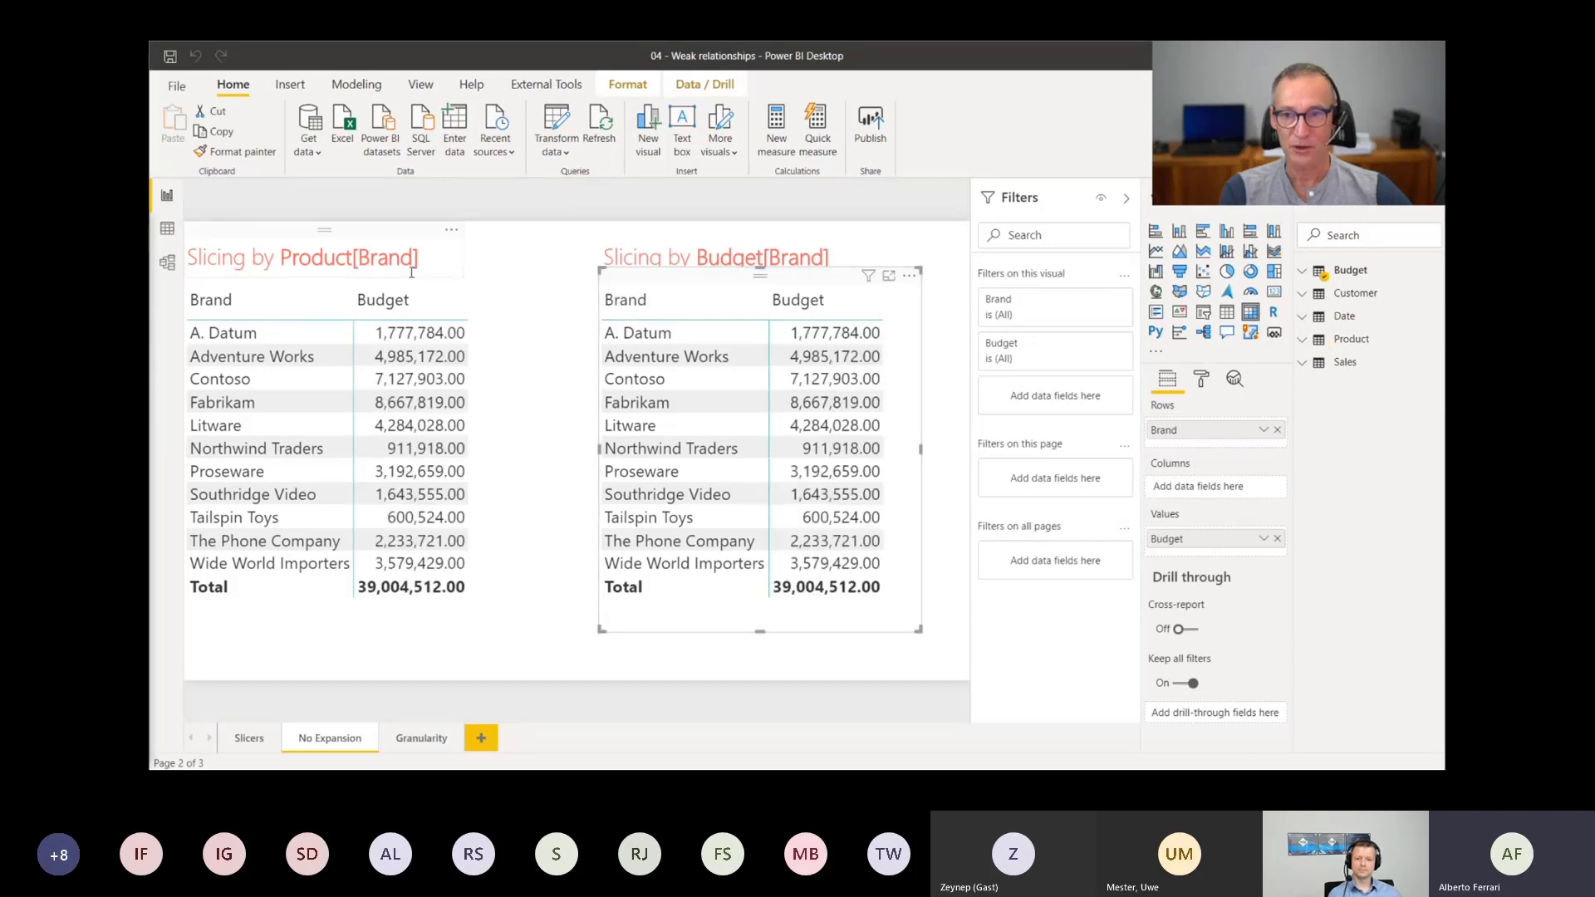
Add a calculated column to the Budget table: NewBrand = IF ( Budget[Brand] = "Contoso", "I do not exist", Budget[Brand] )
click(166, 263)
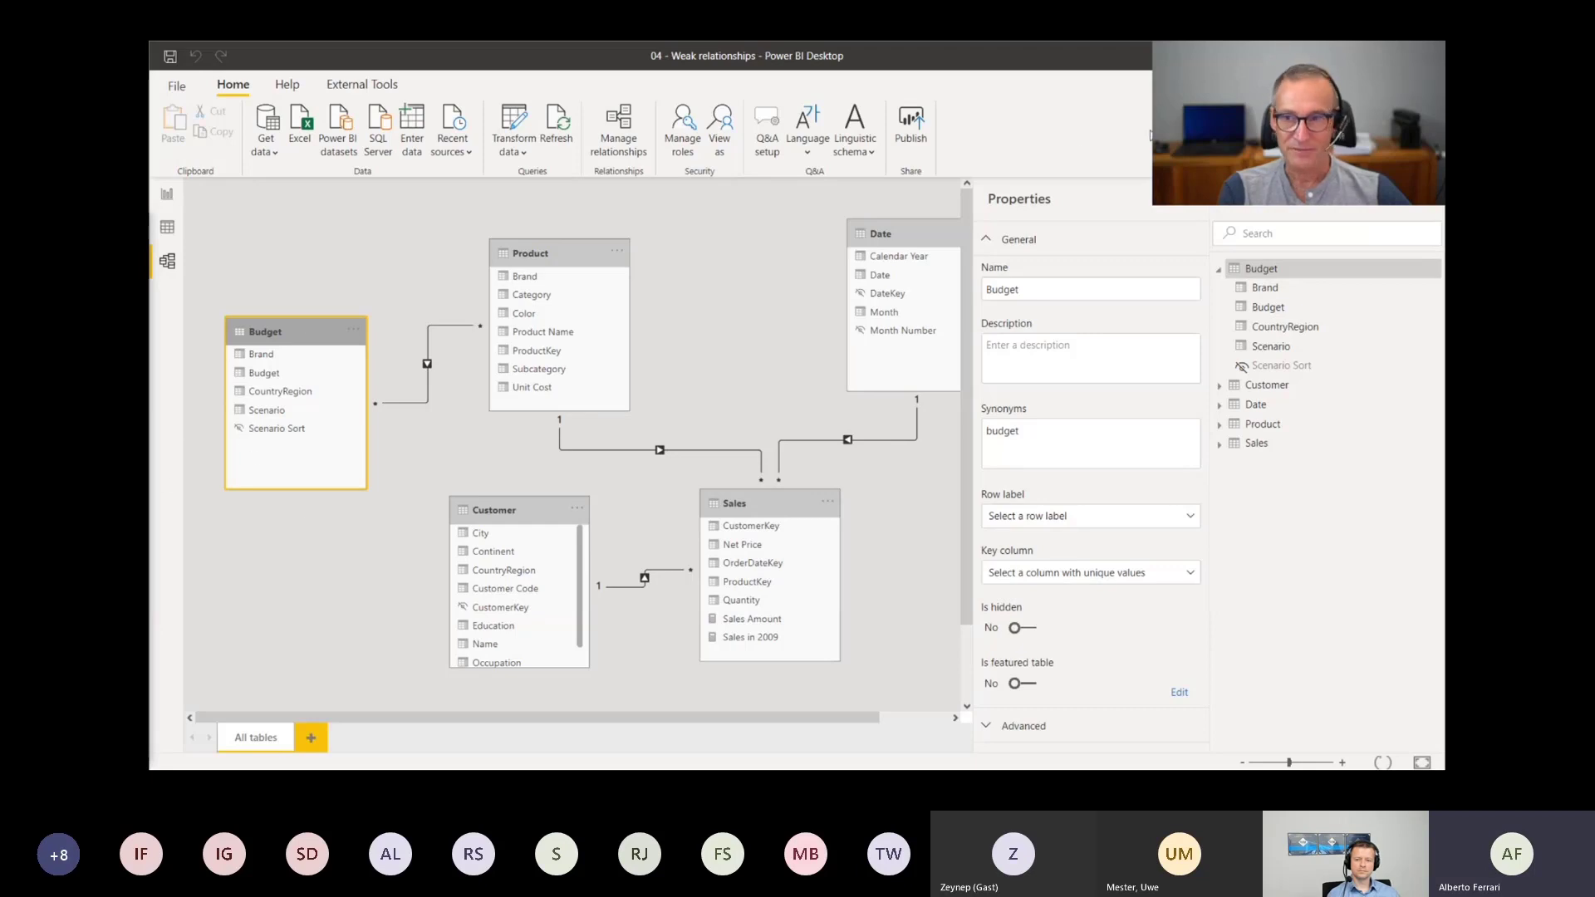
click(167, 227)
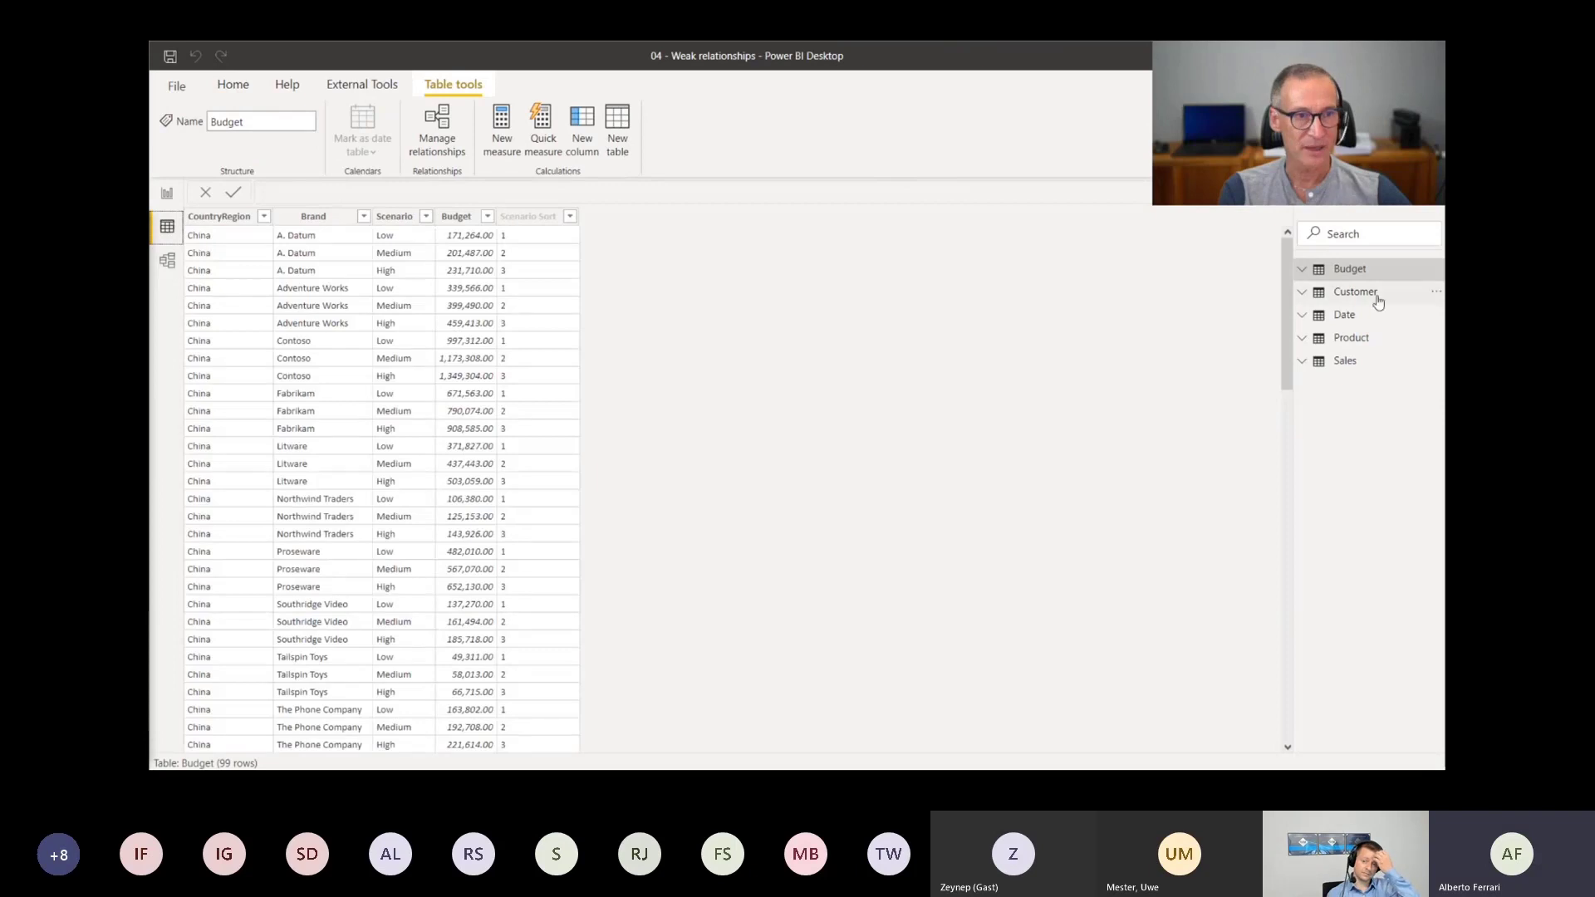
click(1301, 272)
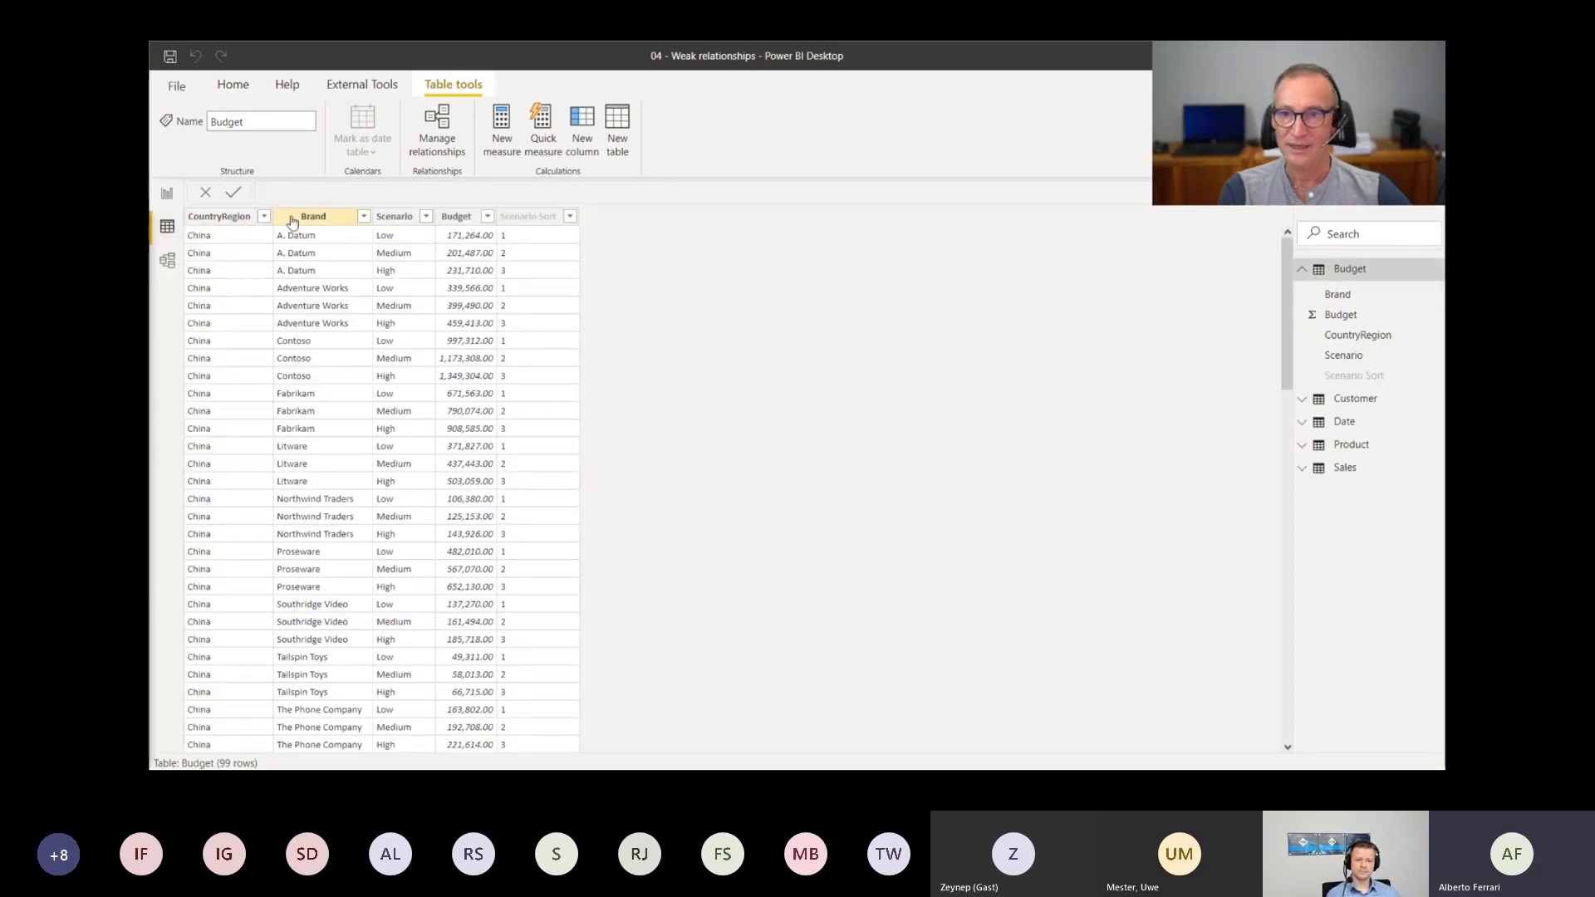
right_click(1372, 277)
click(1369, 312)
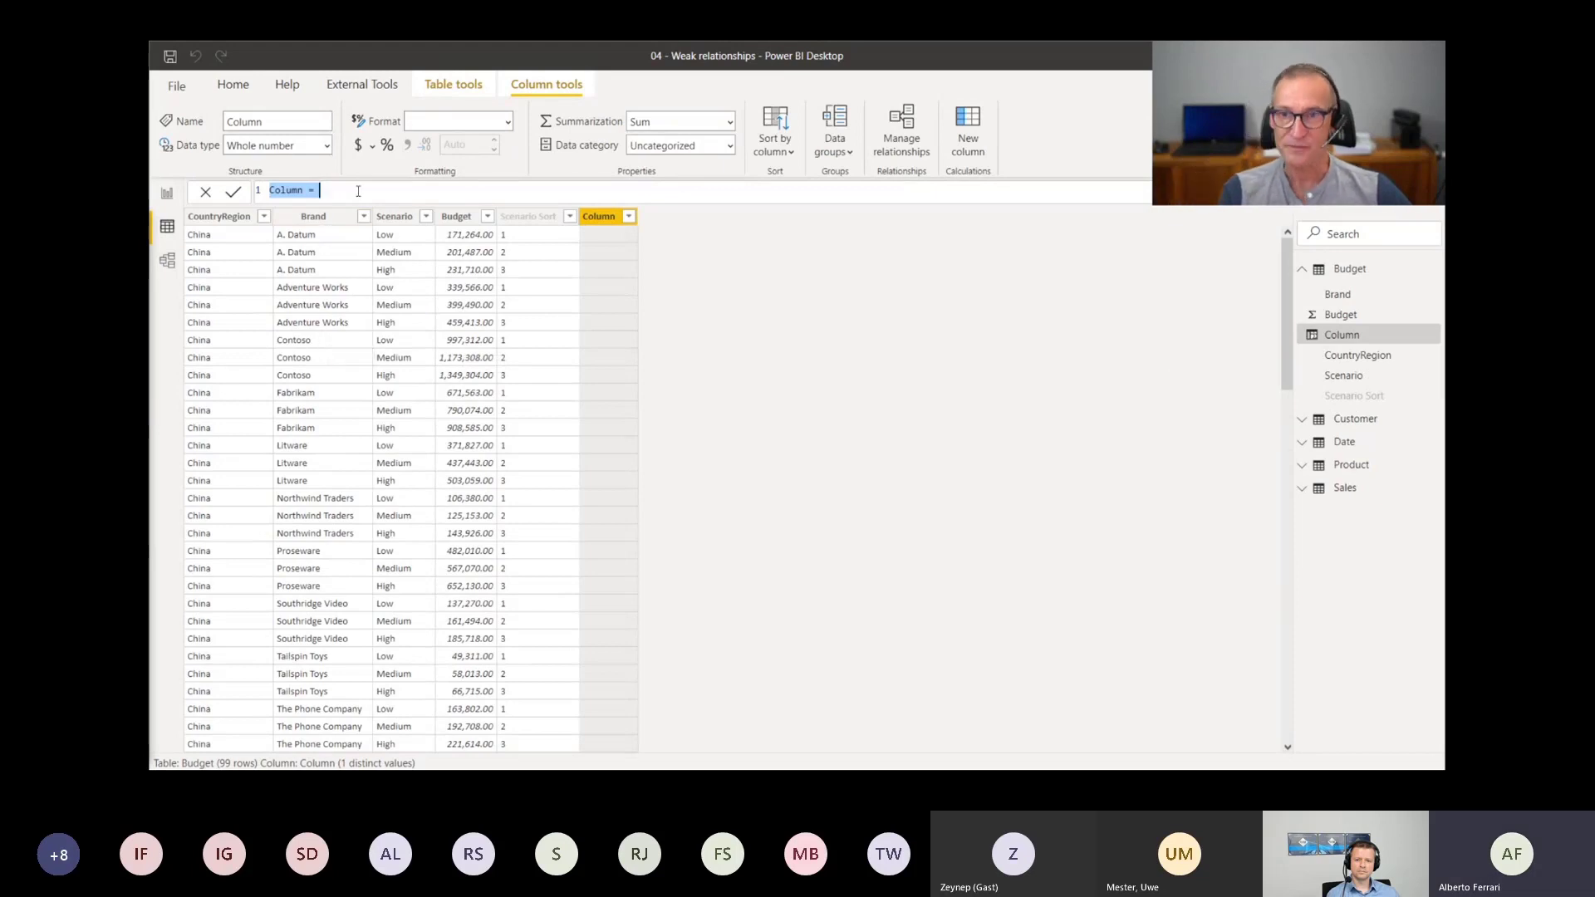
scroll(358, 191, up, 2)
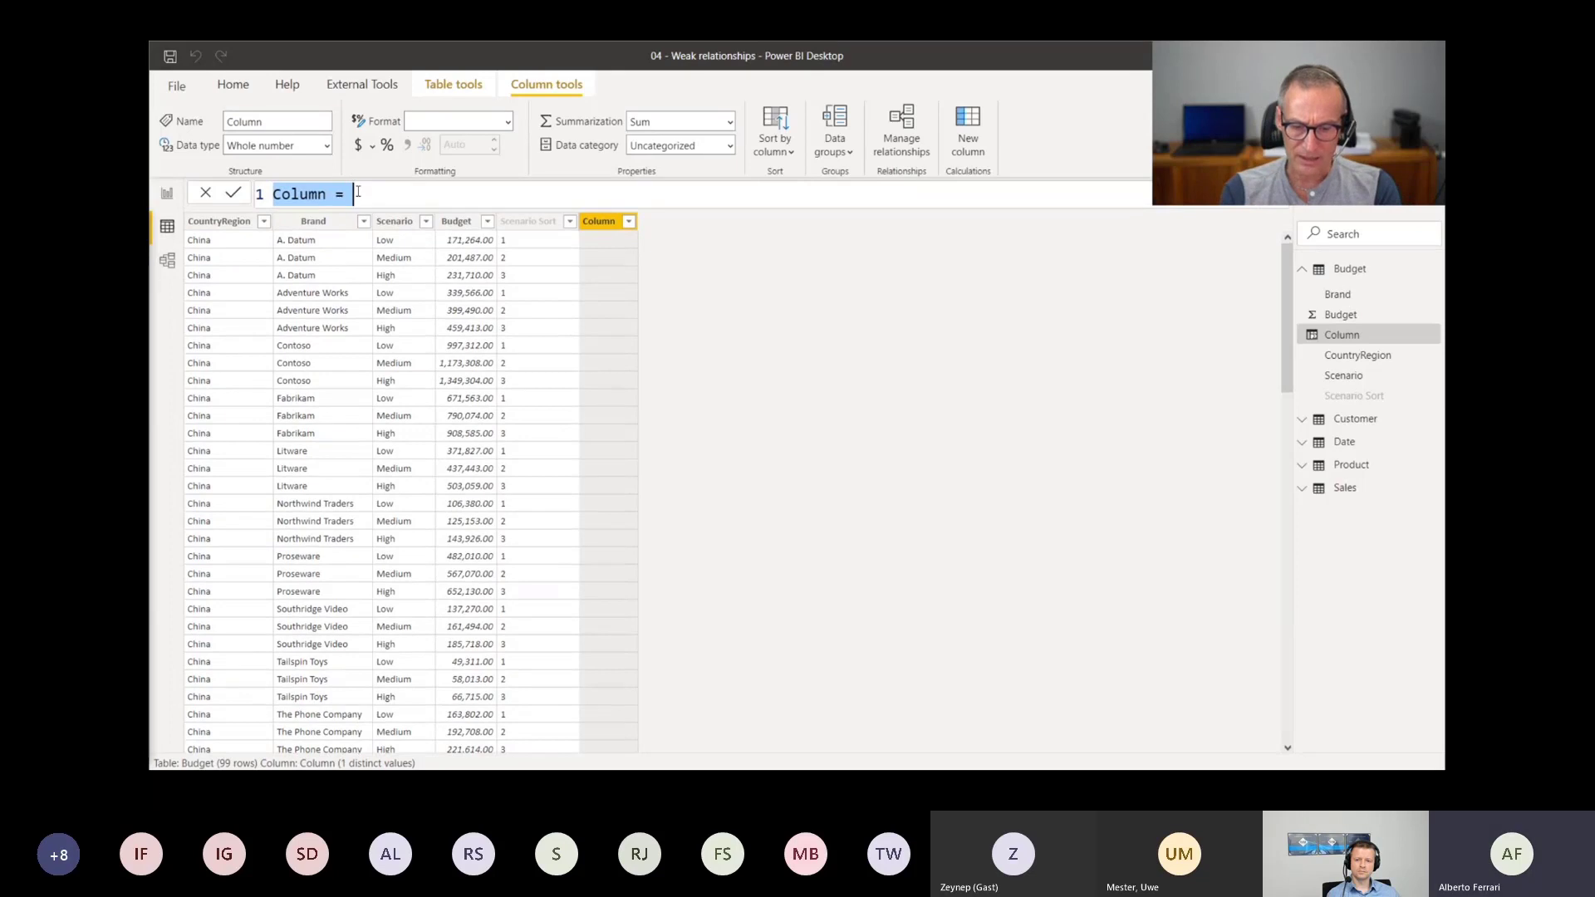
text(NewBr)
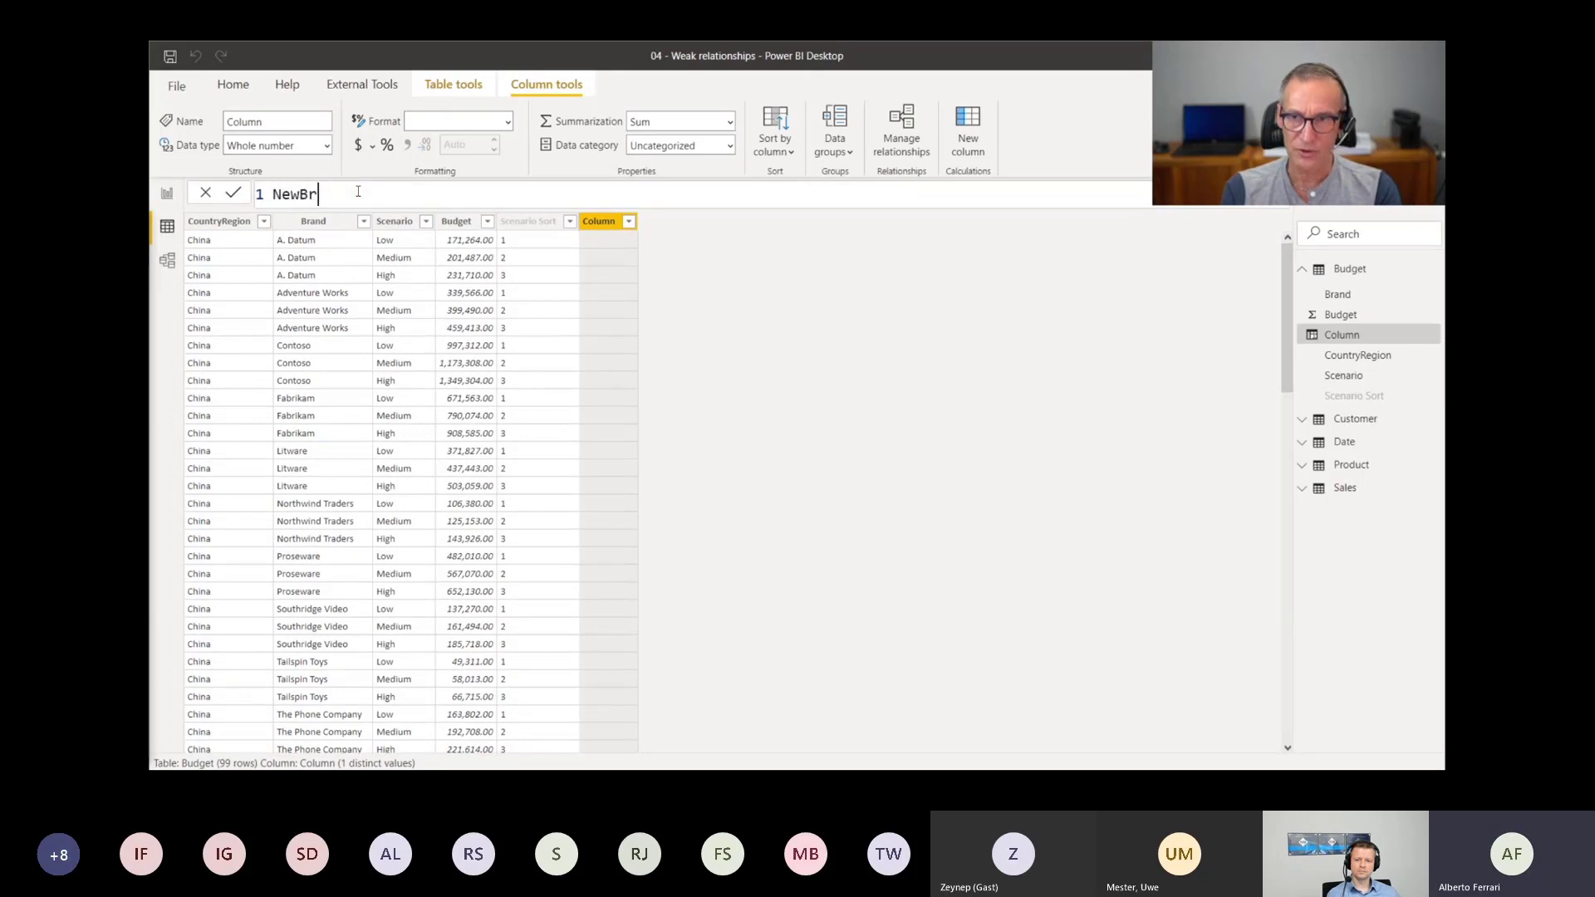
text(and )
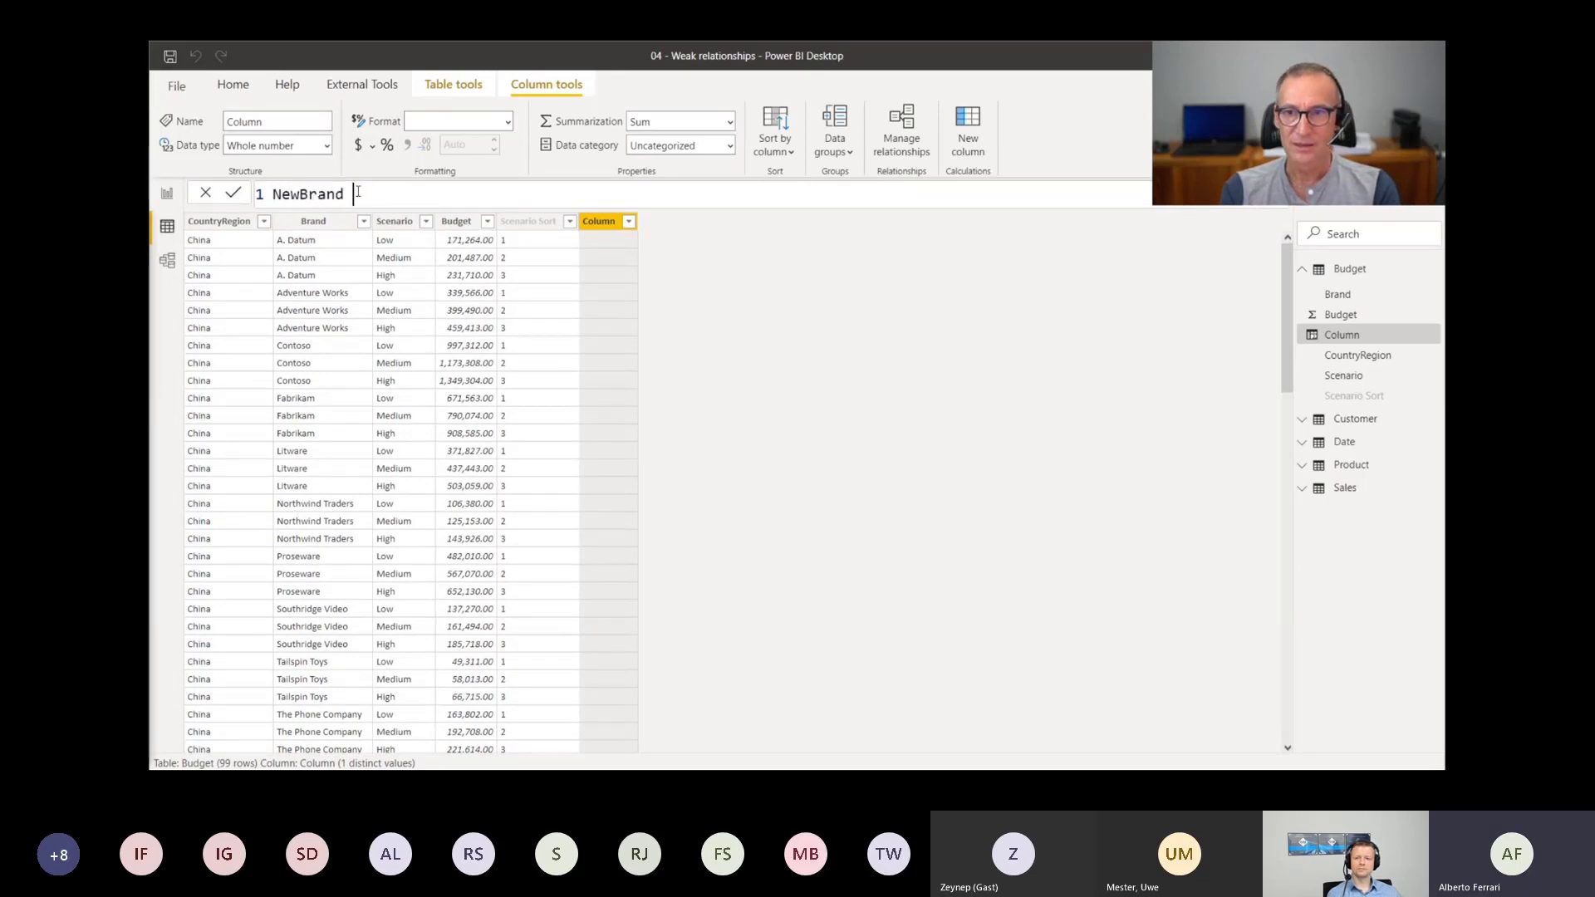
text(= IF ( Br)
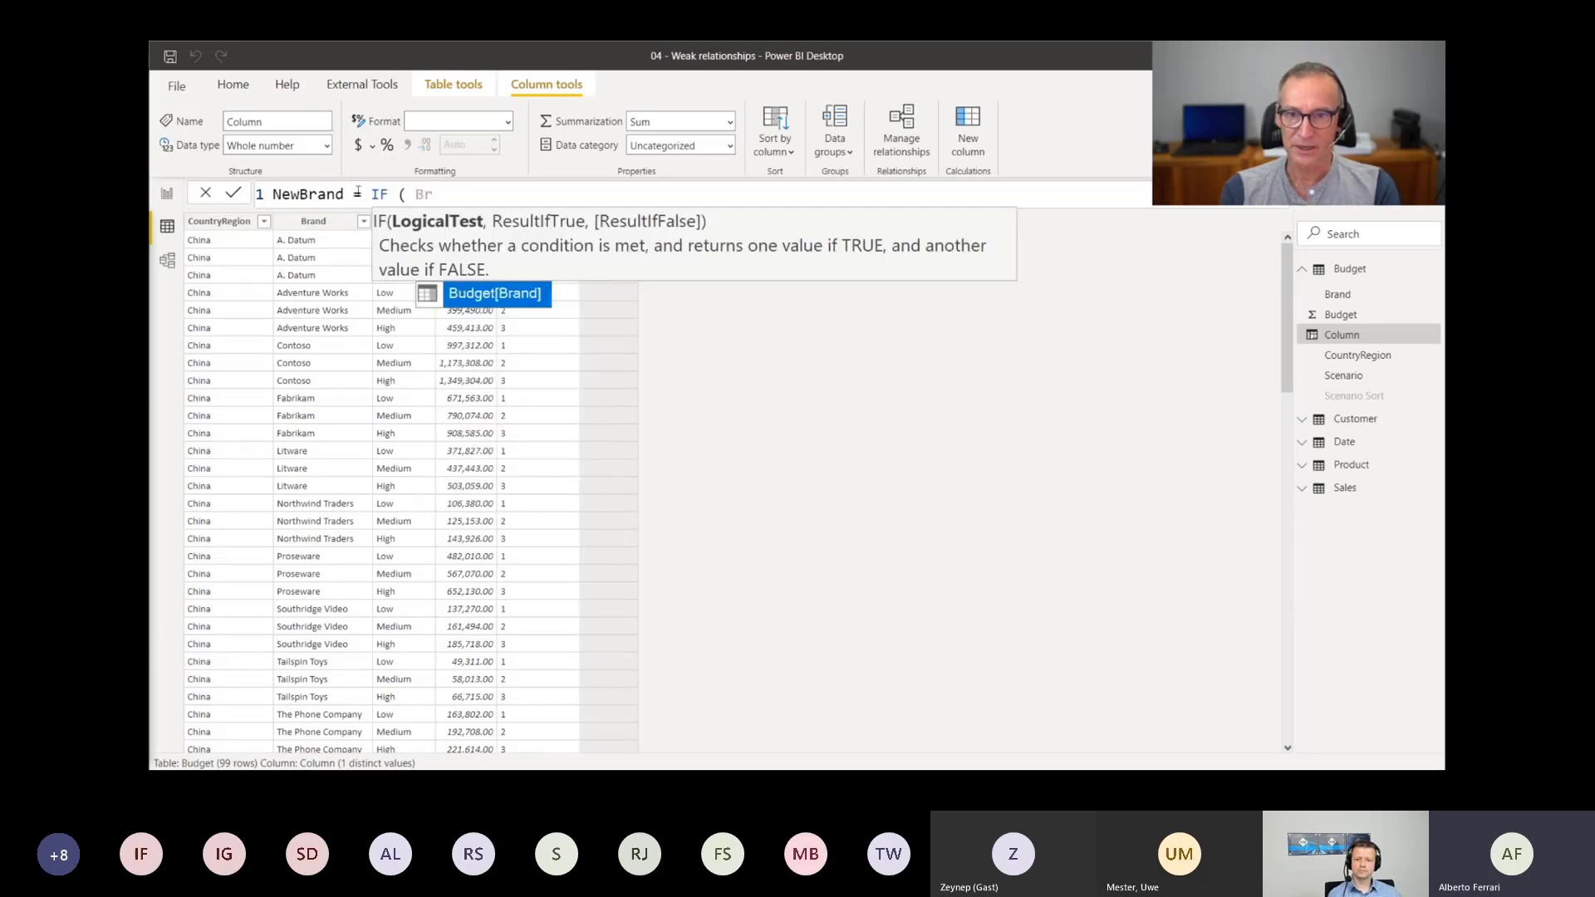
key(Tab)
text(= )
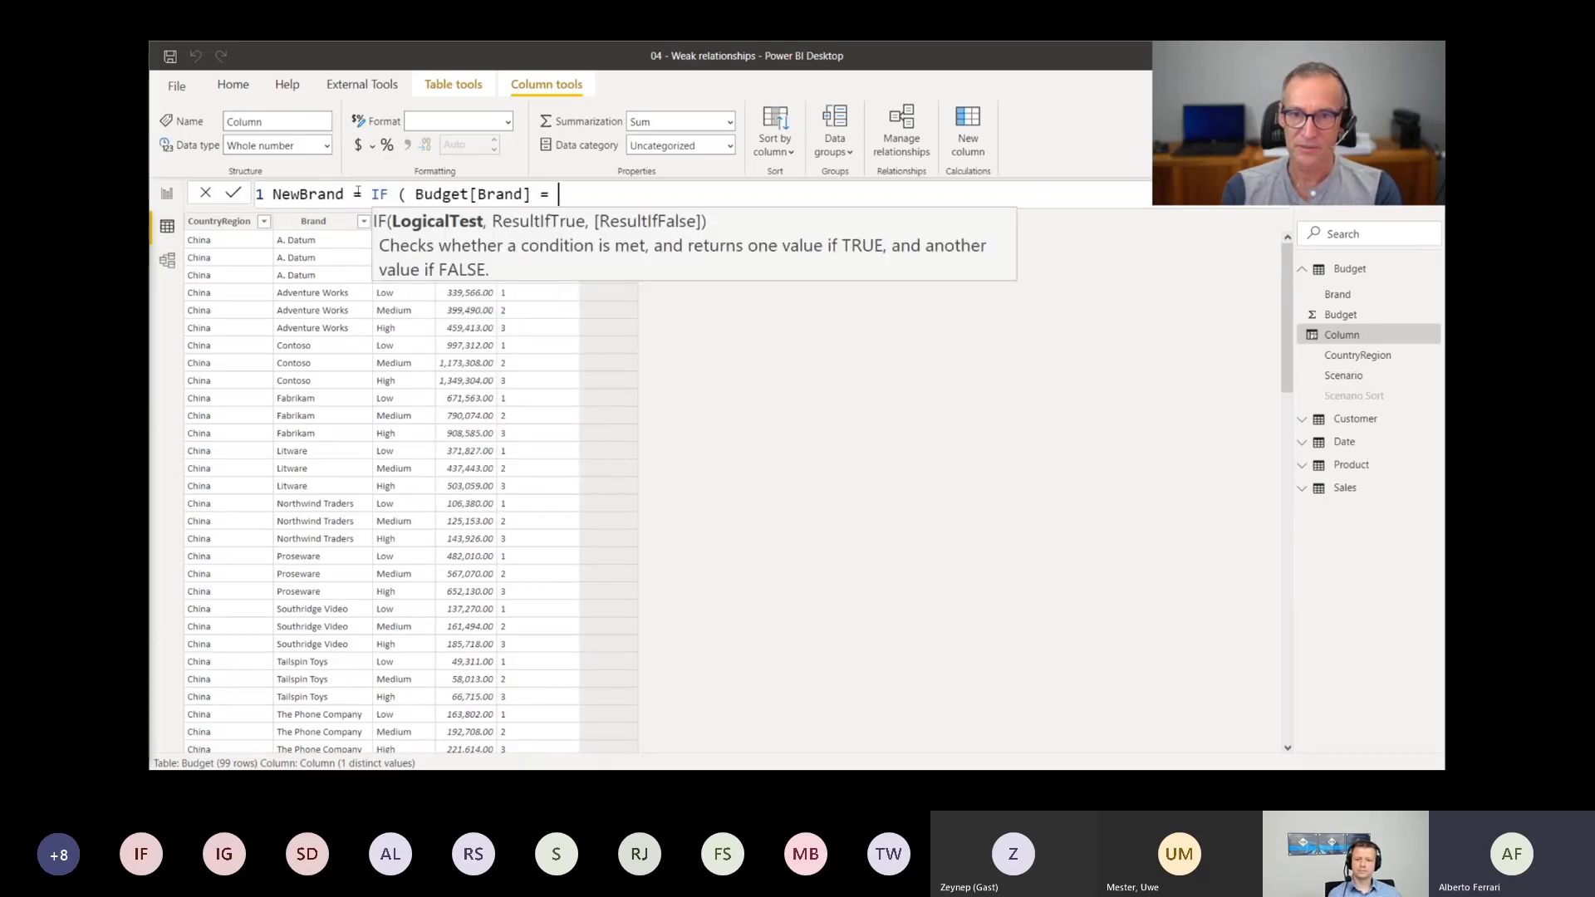
text("Contoso", )
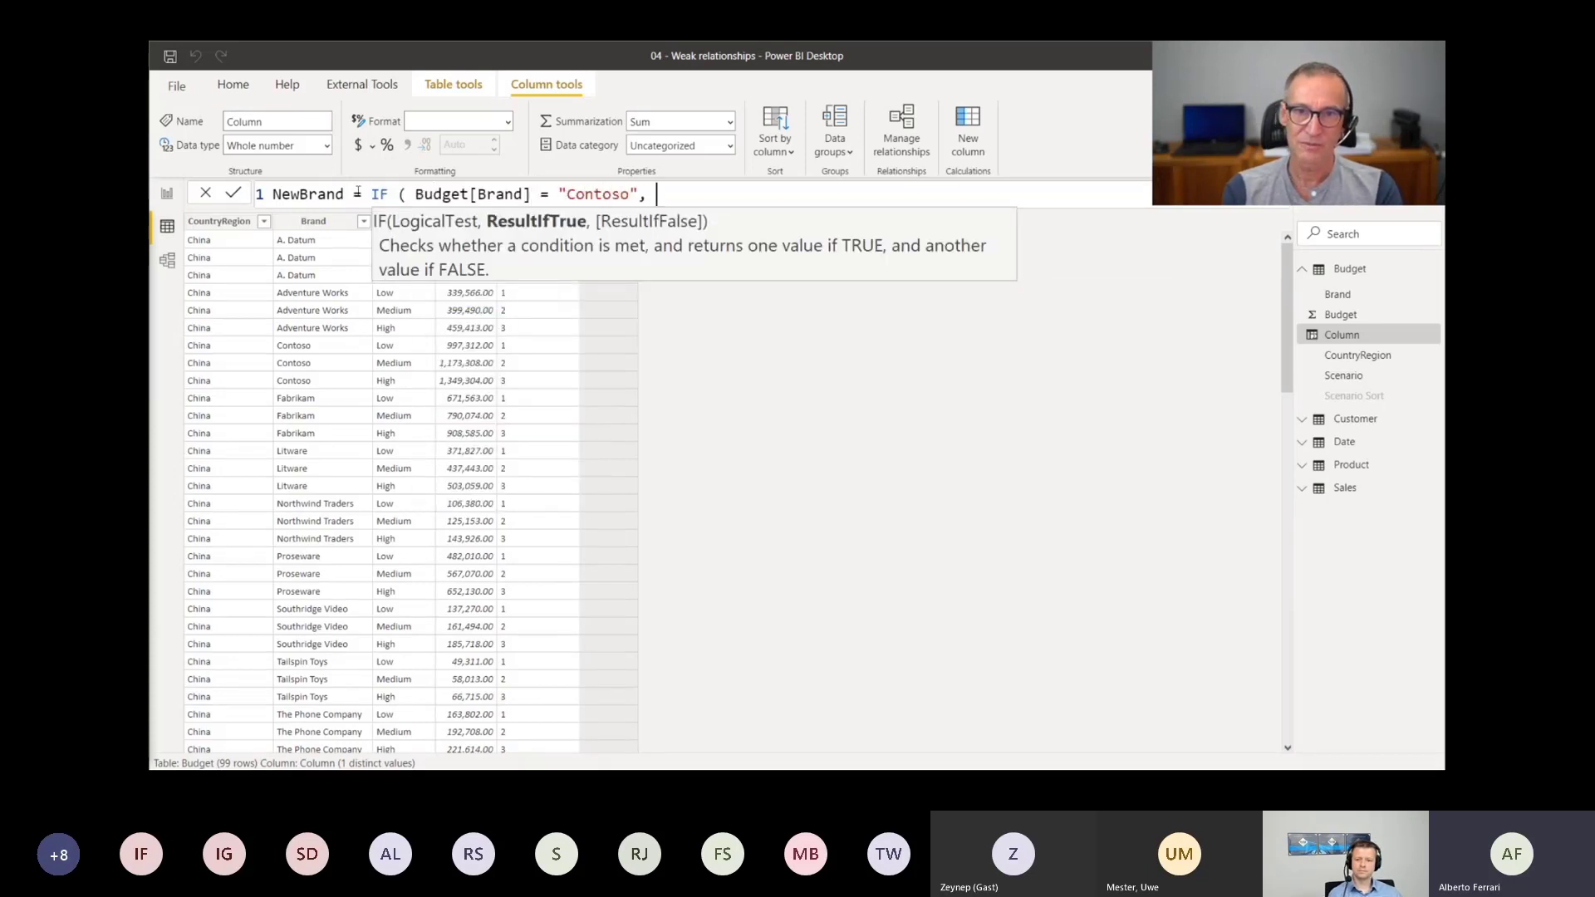
text("I do no)
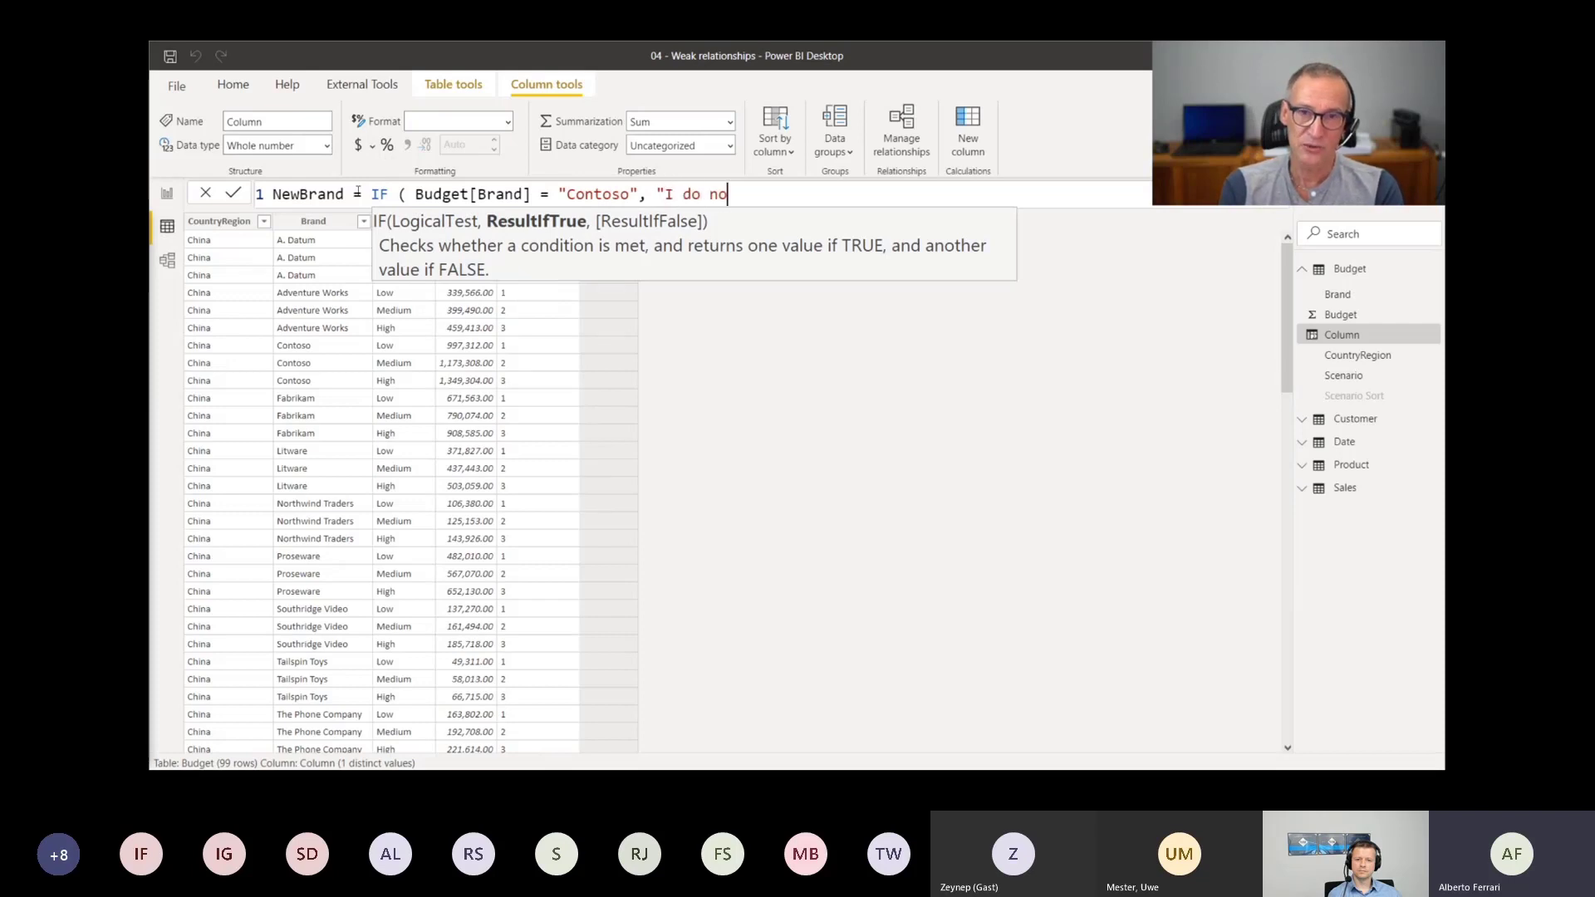
text(t exist", )
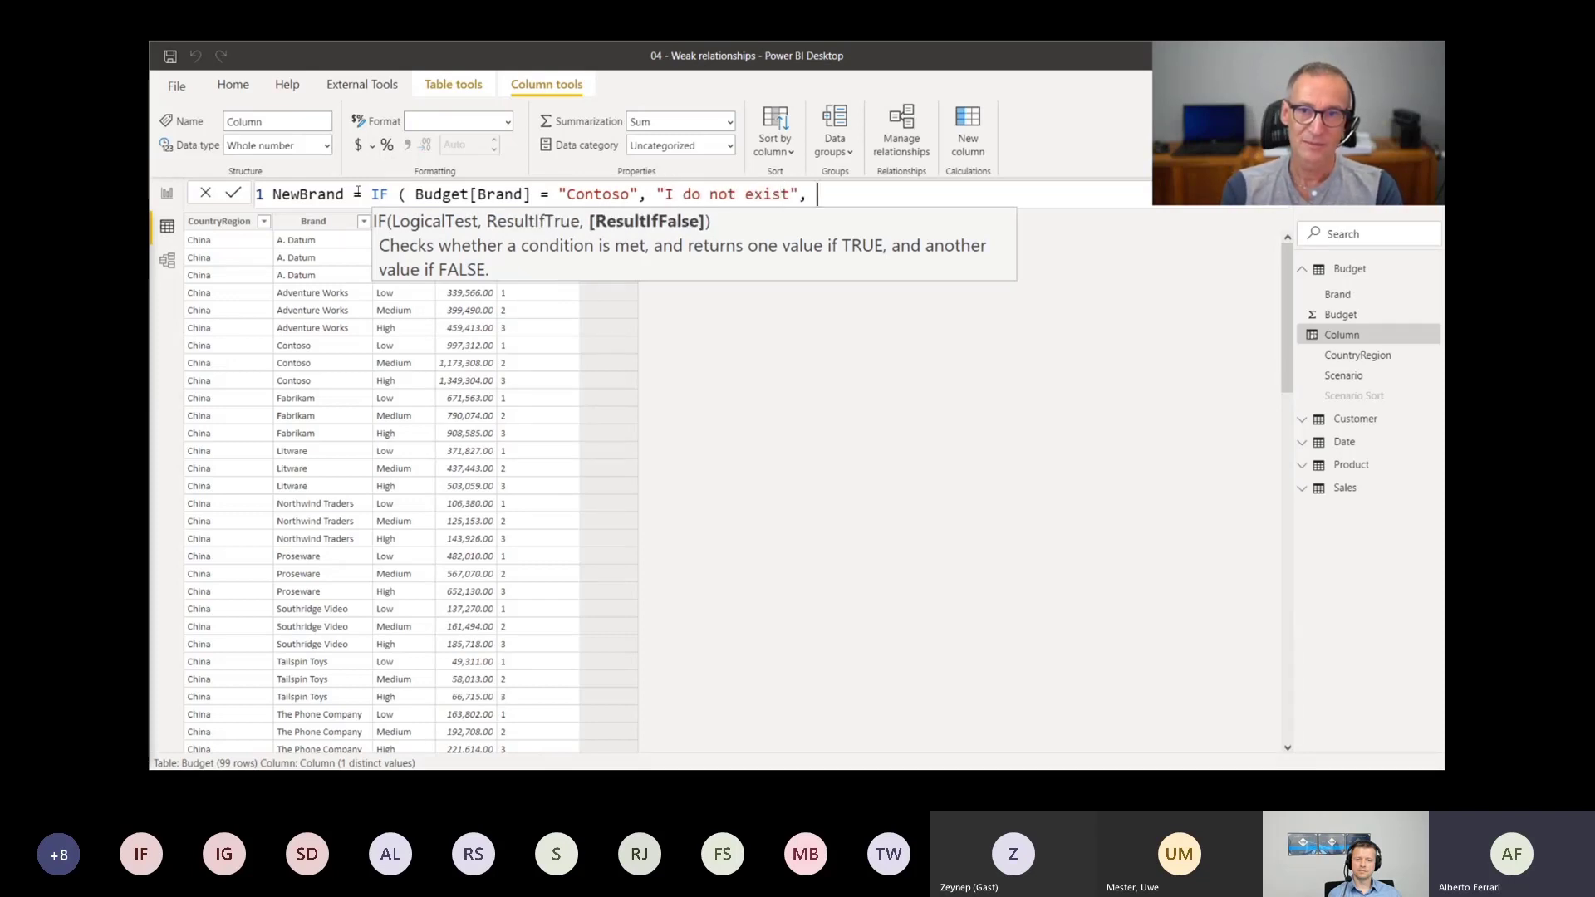
text(Budget[Brand] ))
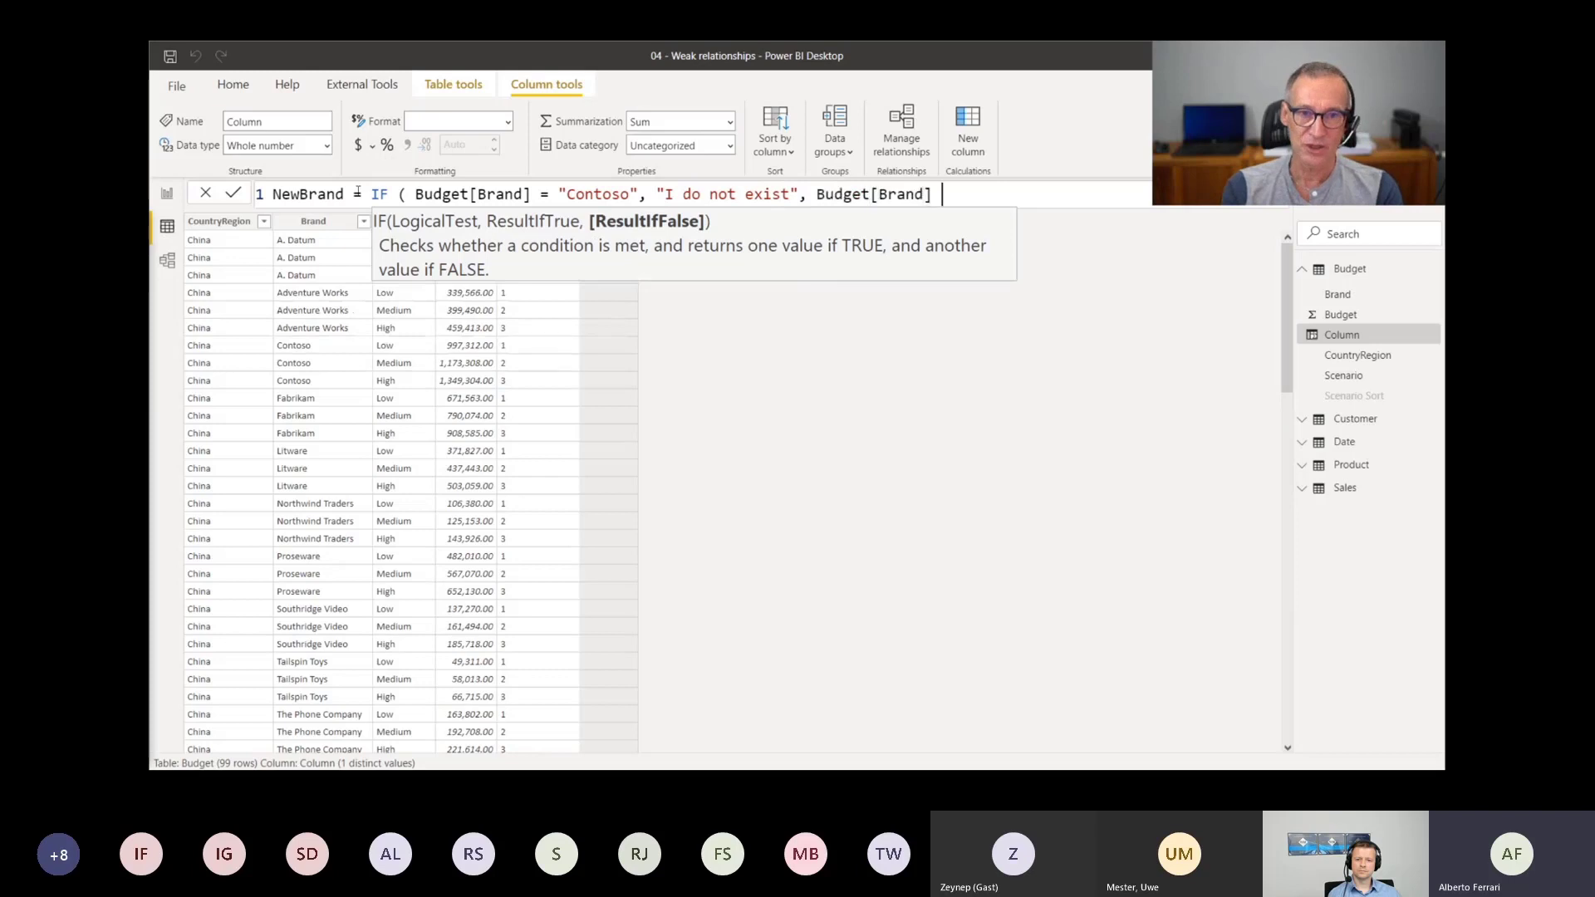
key(Return)
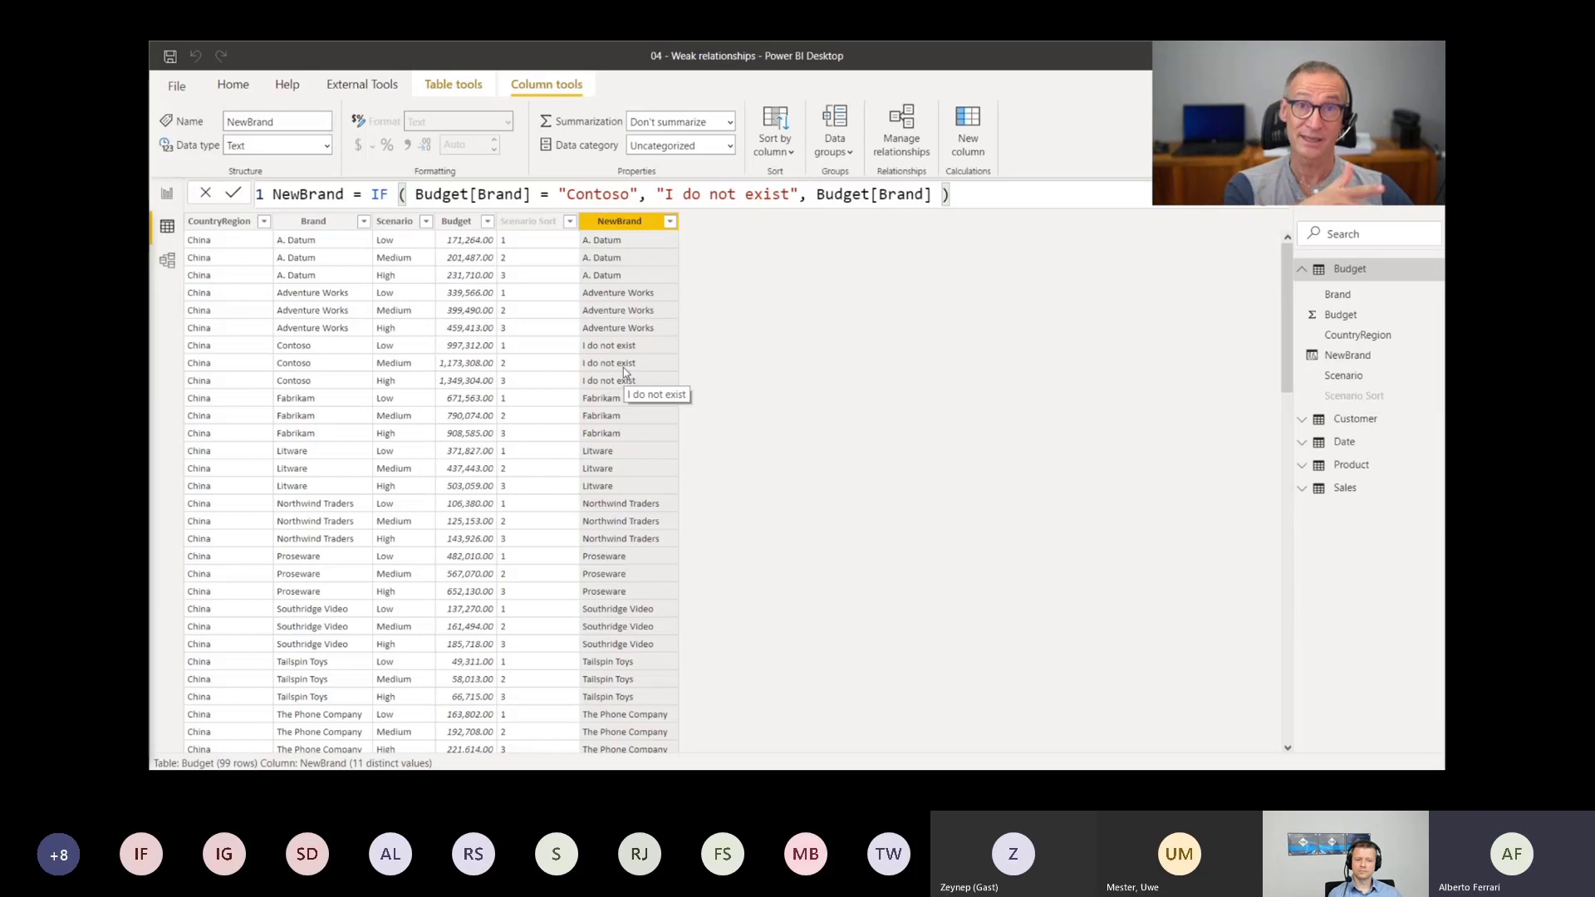
Edit the Budget–Product relationship in the model diagram so that it links Budget[NewBrand] to Product[Brand]
click(167, 260)
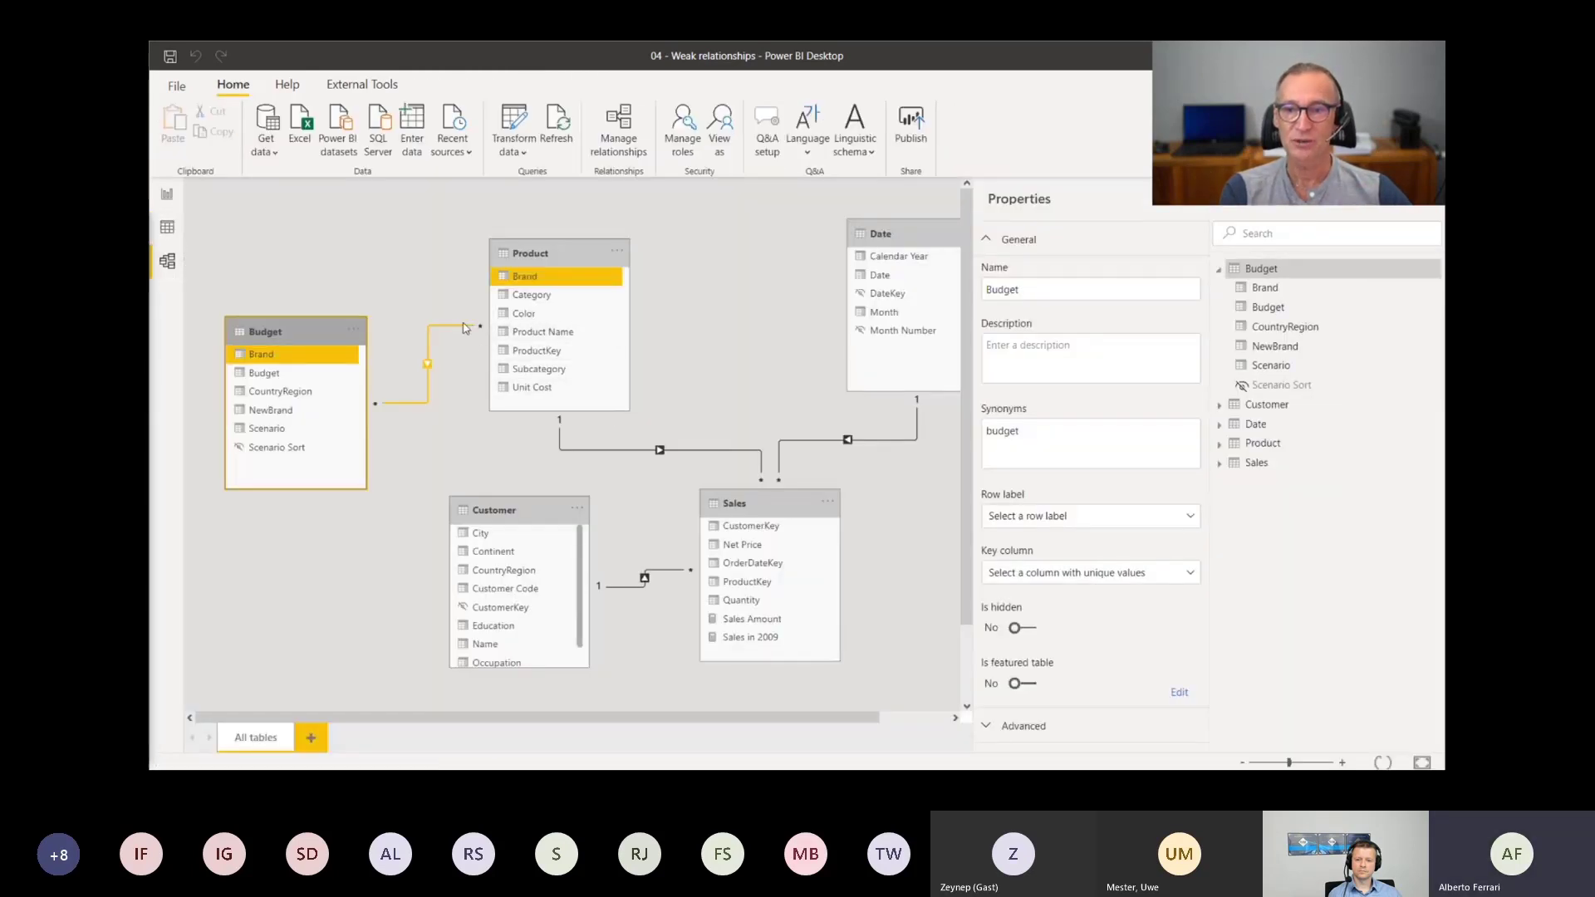
double_click(462, 326)
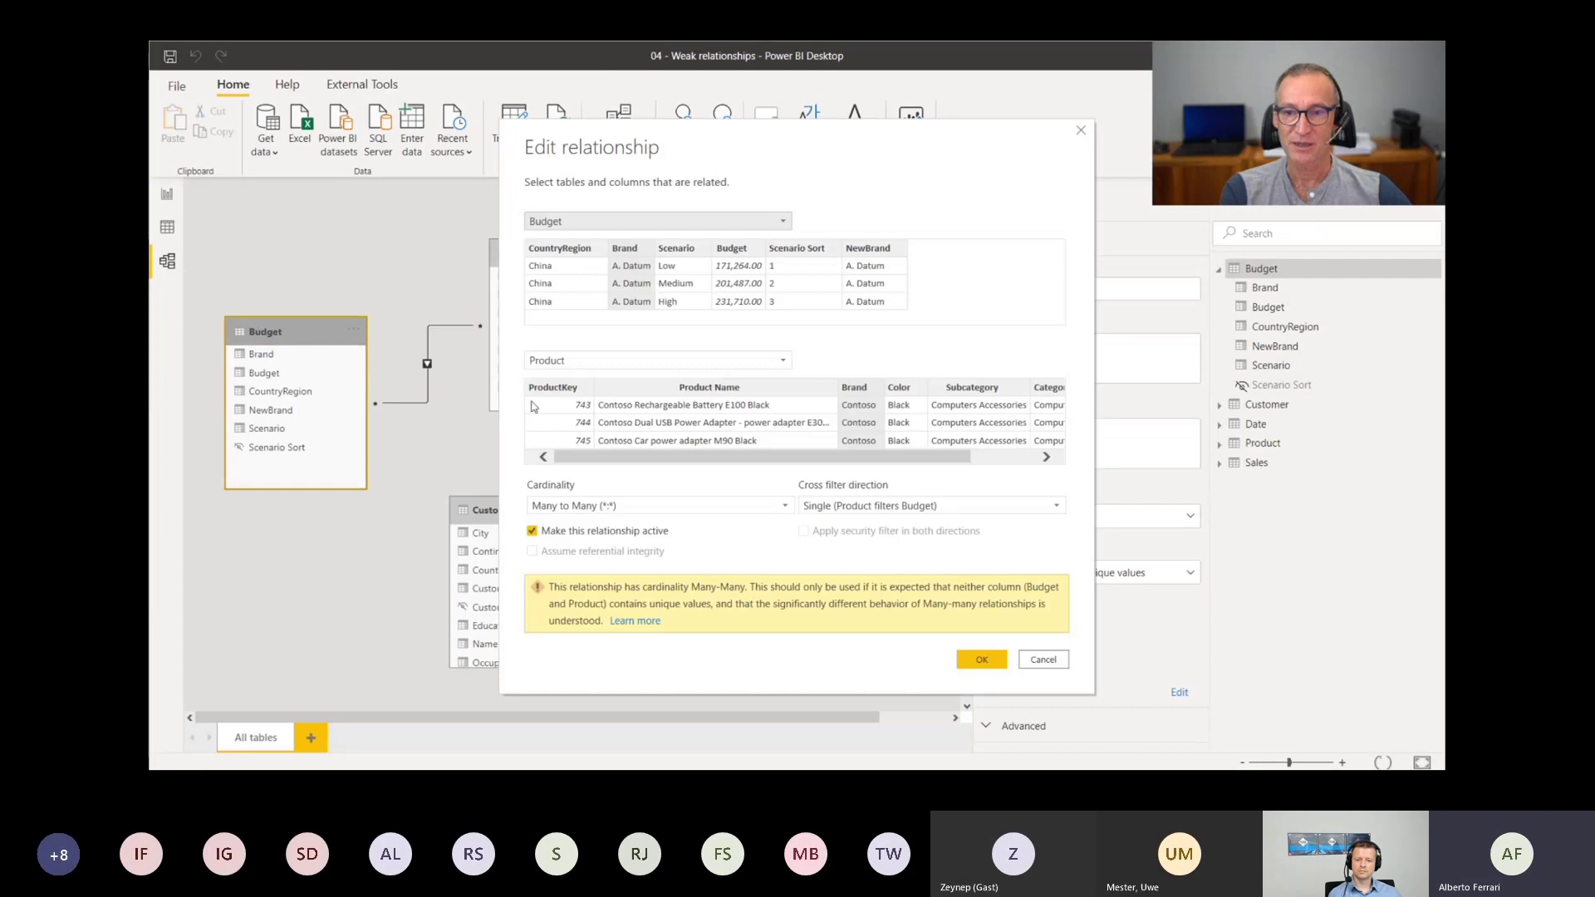
click(872, 262)
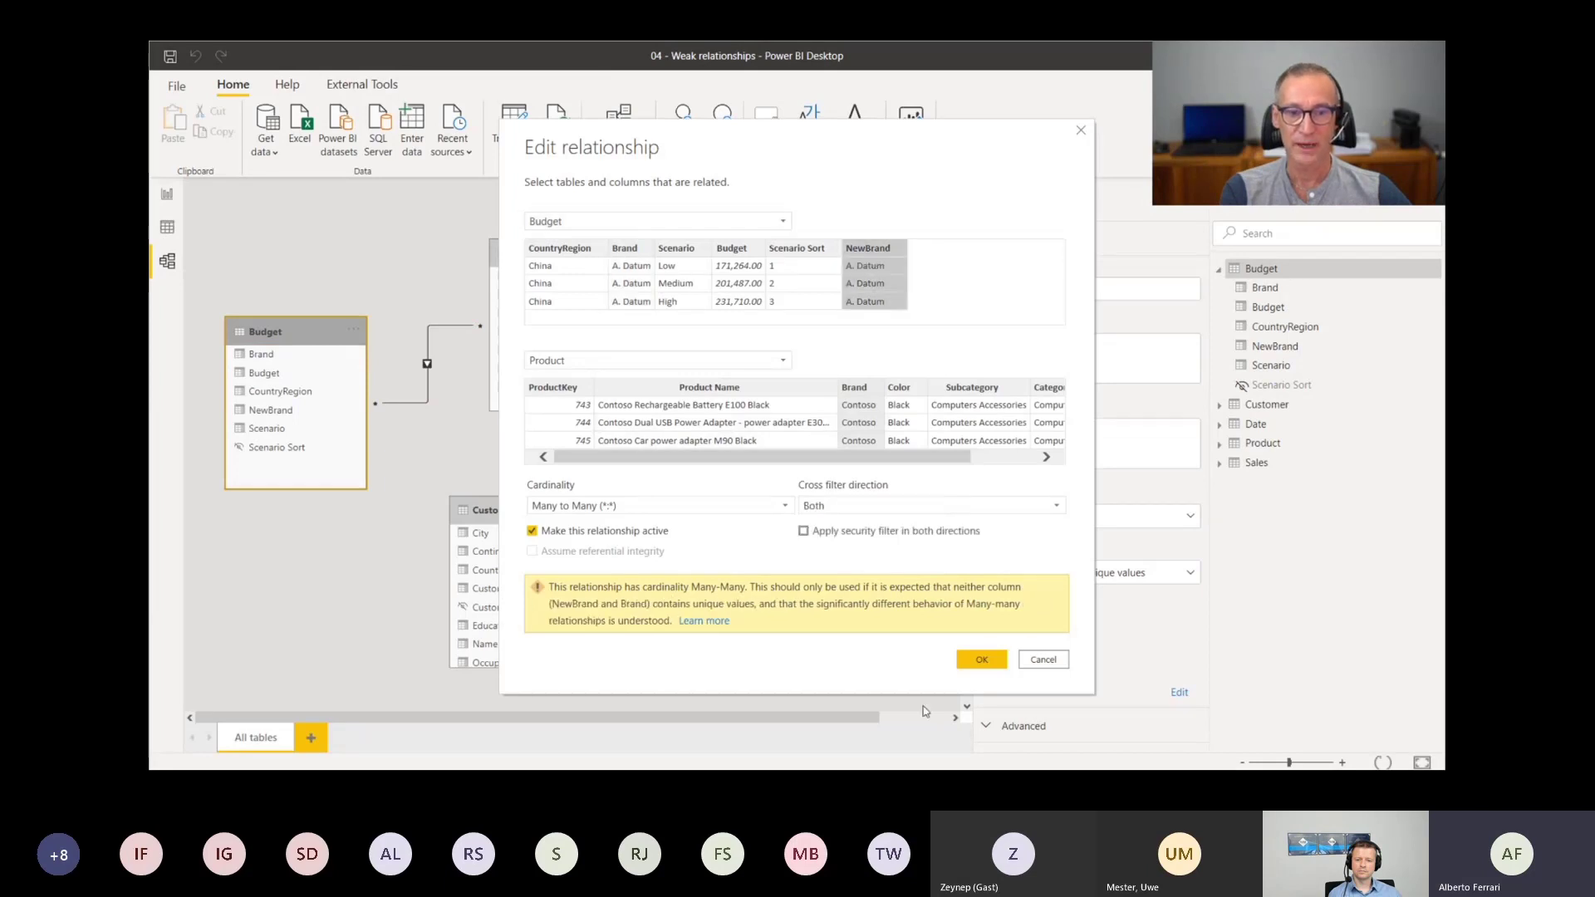
click(978, 664)
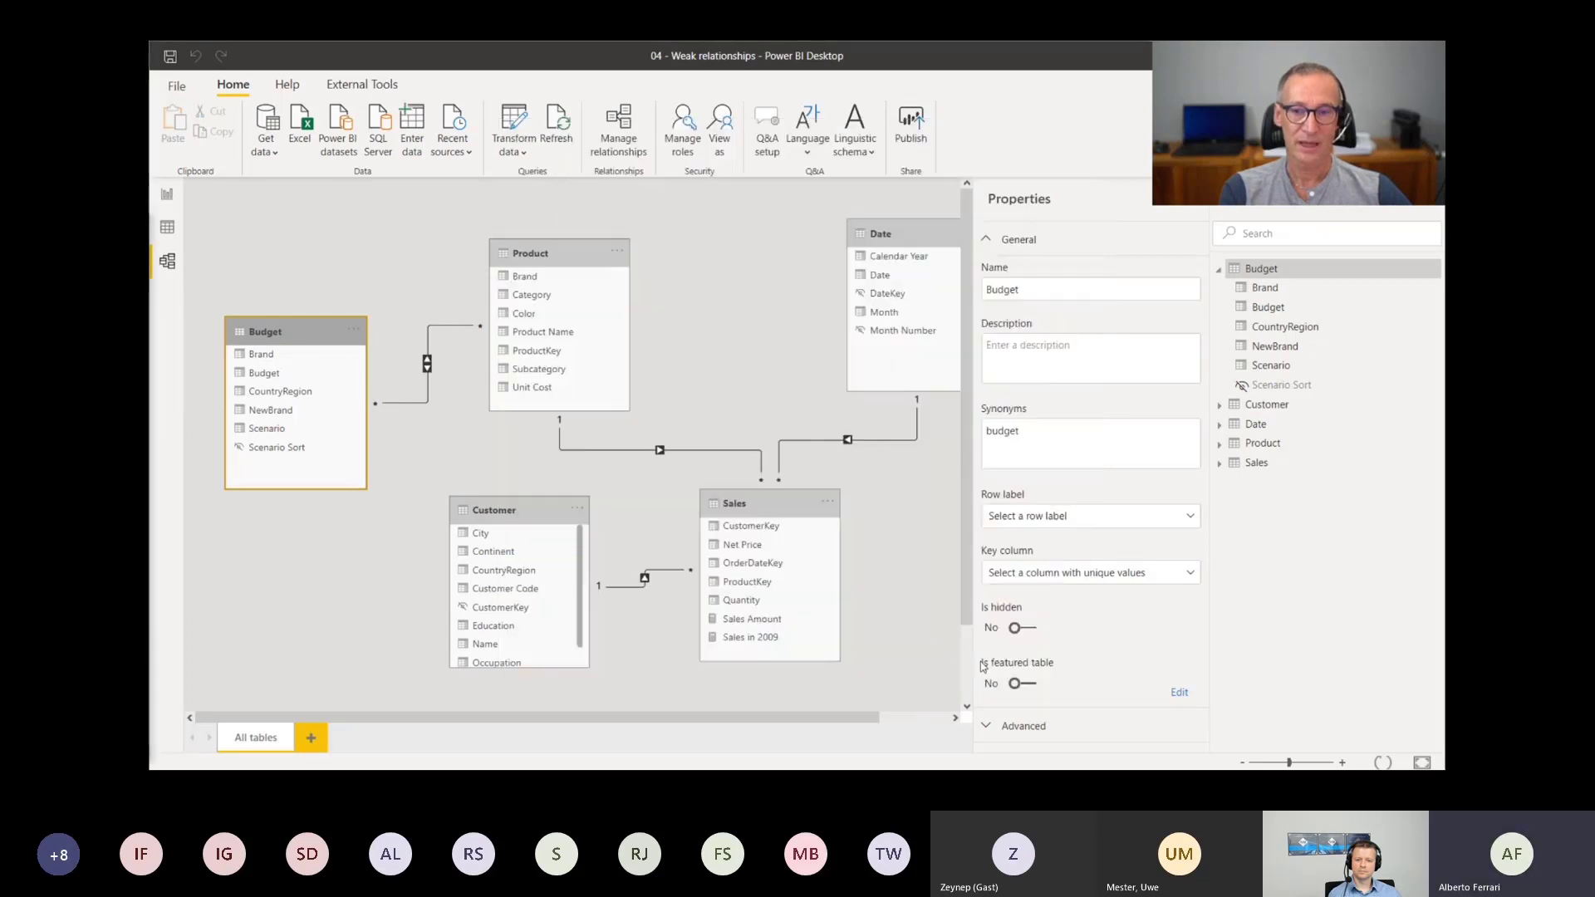
Review the two brand matrices on the No Expansion report page, then switch to the slide presentation and advance past the Weak relationships slide
click(167, 198)
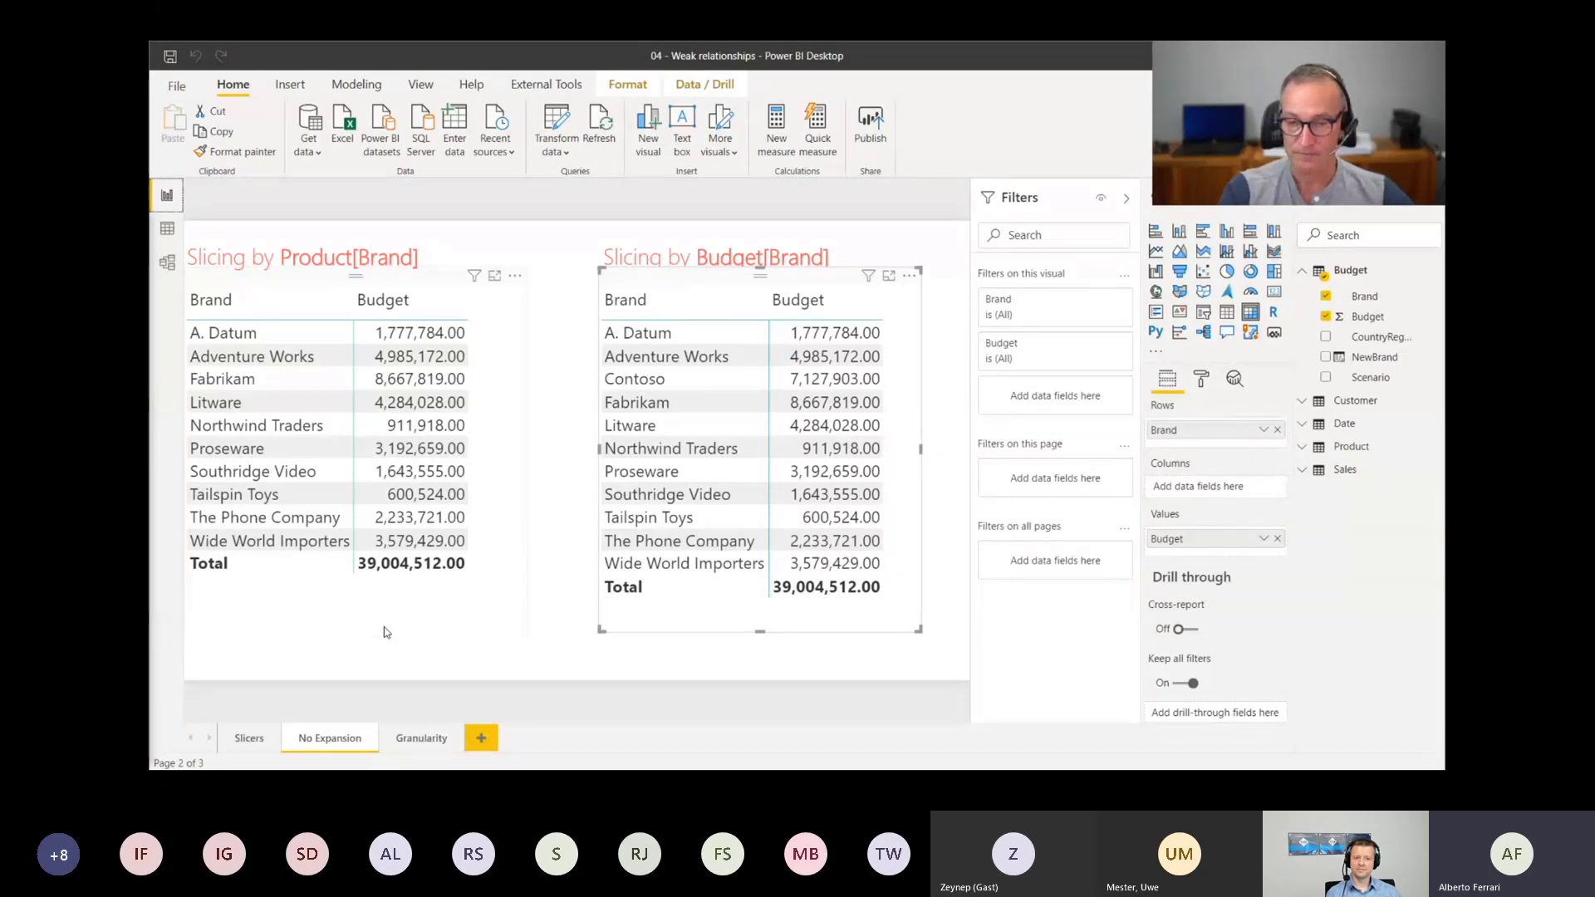
key(alt+Tab)
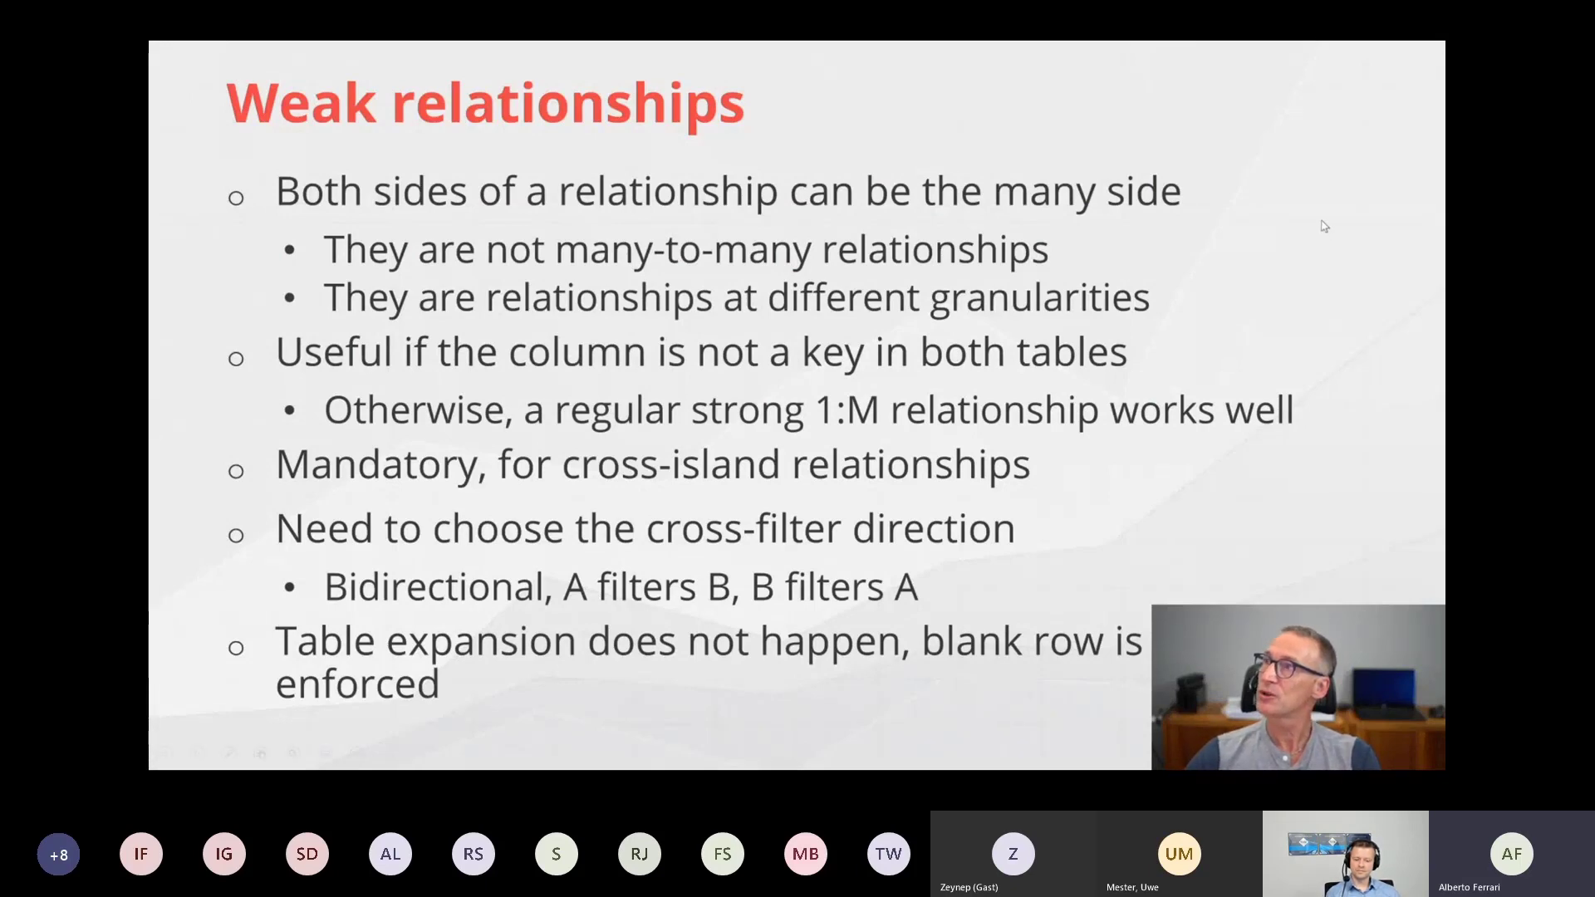
key(Right)
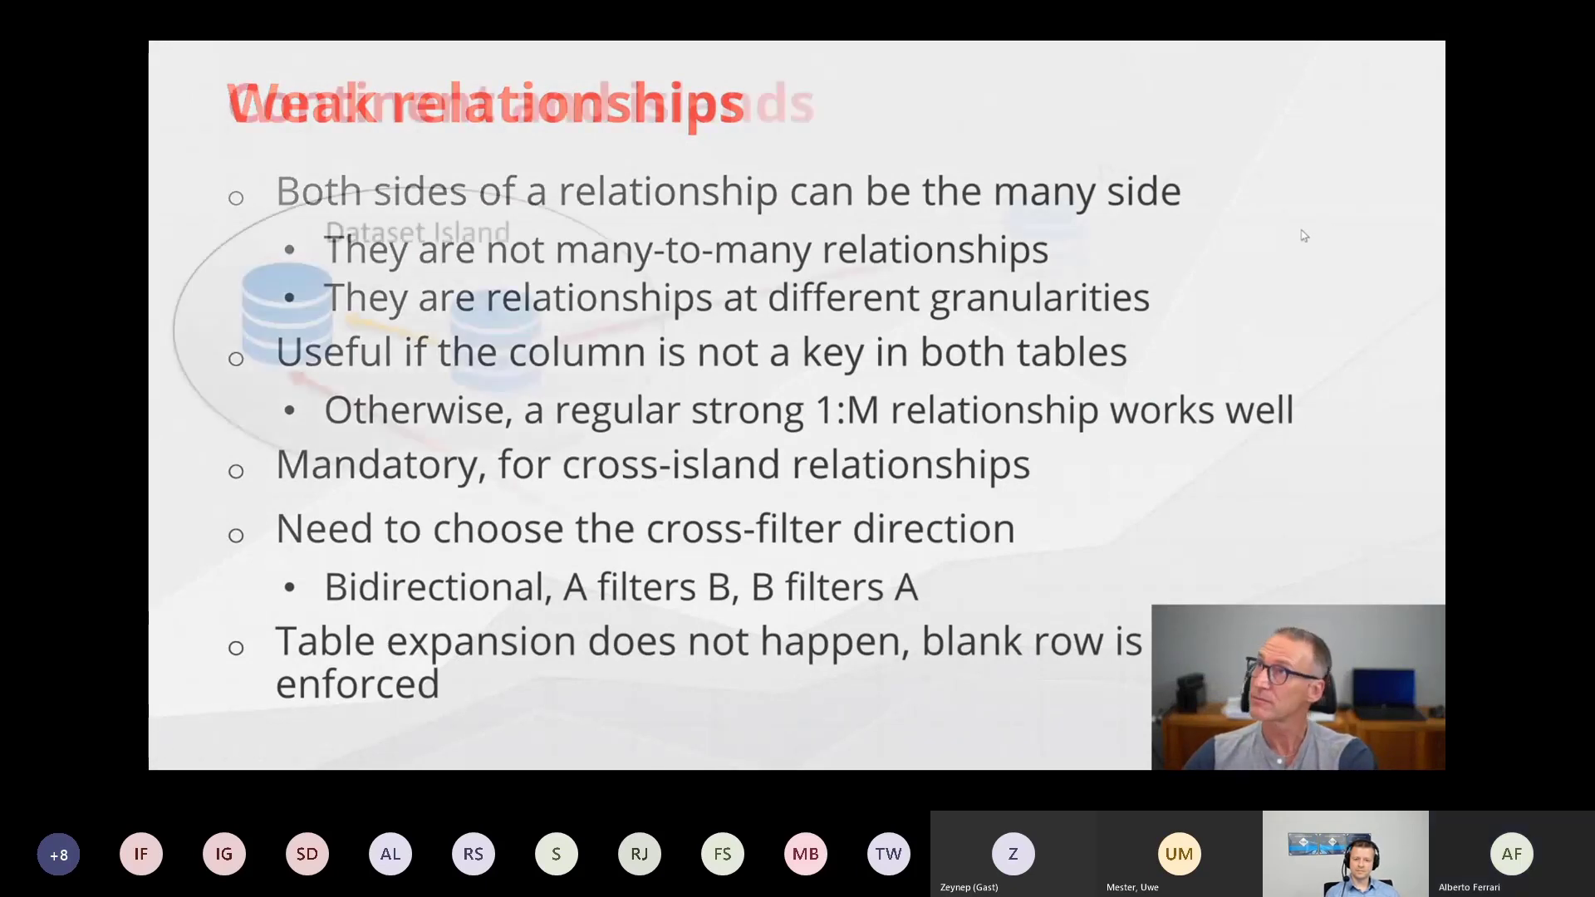
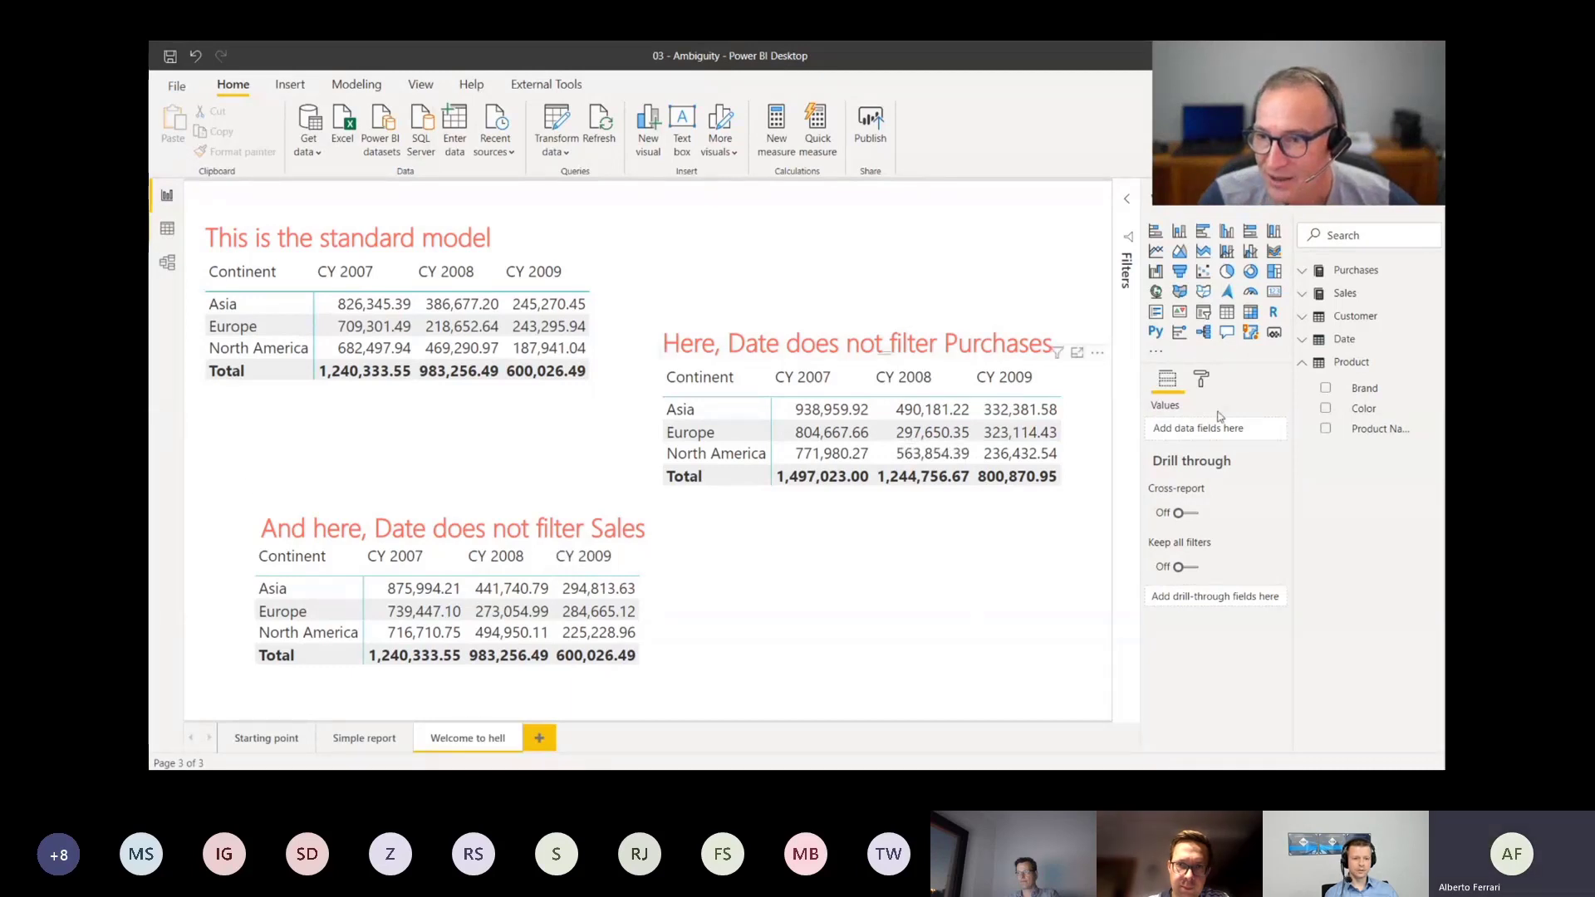
In the Ambiguity report, expand the Sales and Purchases tables and display the formula of the Purchase NO Date-Purchases measure
click(1339, 293)
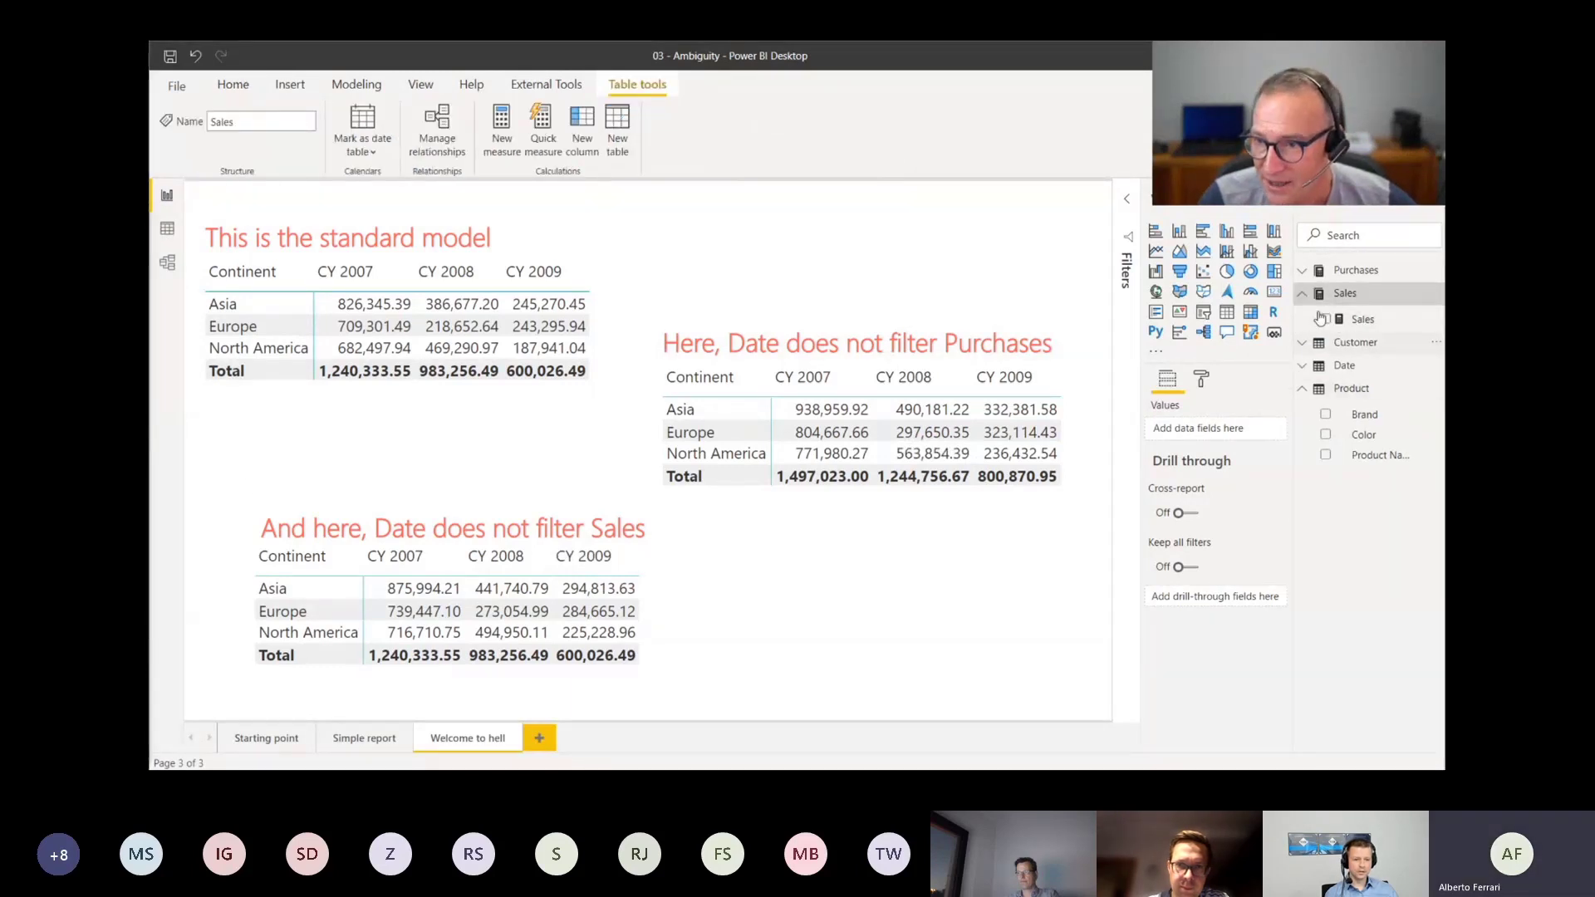
click(1300, 273)
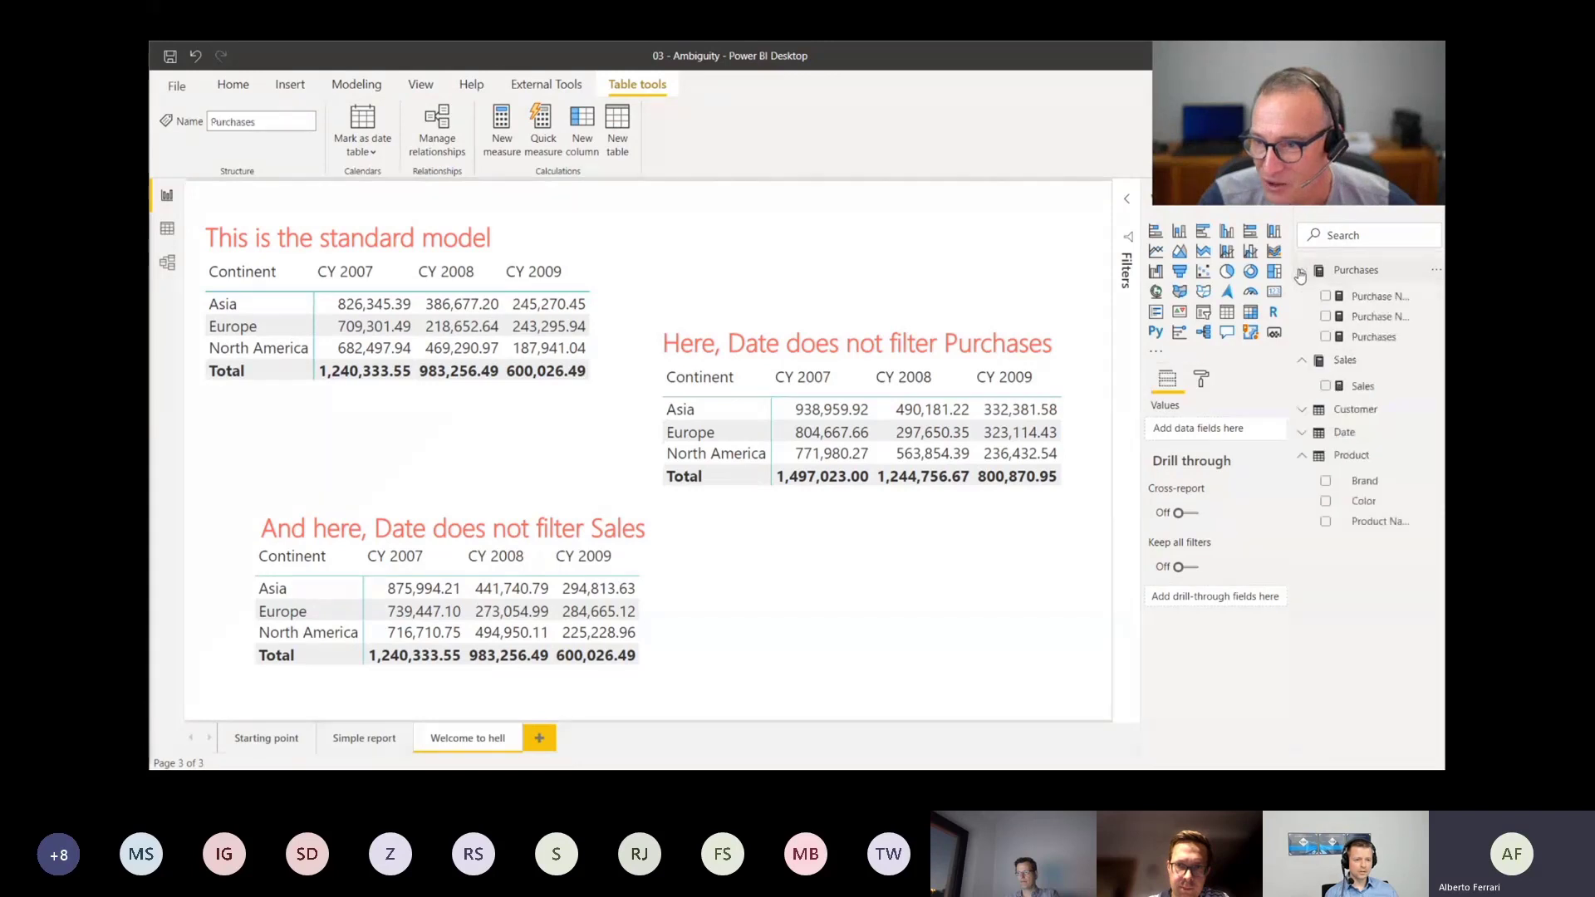
click(1370, 299)
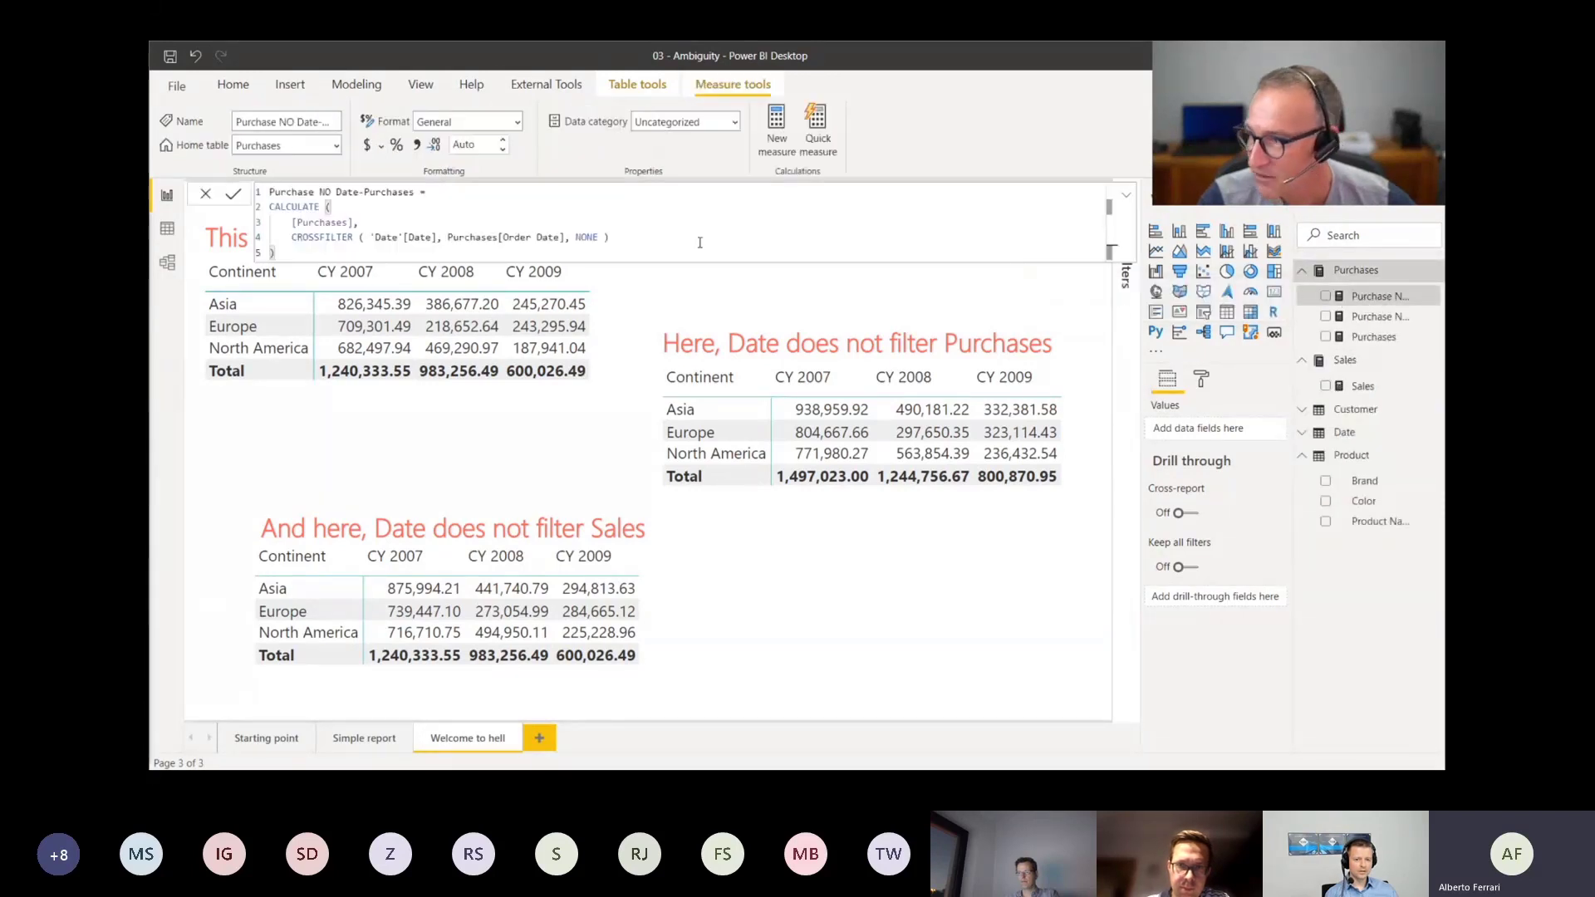
Enlarge the formula text and review the formulas of the Purchase NO Date-Purchases, Purchase NO Date-Sales and Purchases measures
scroll(699, 242, up, 5)
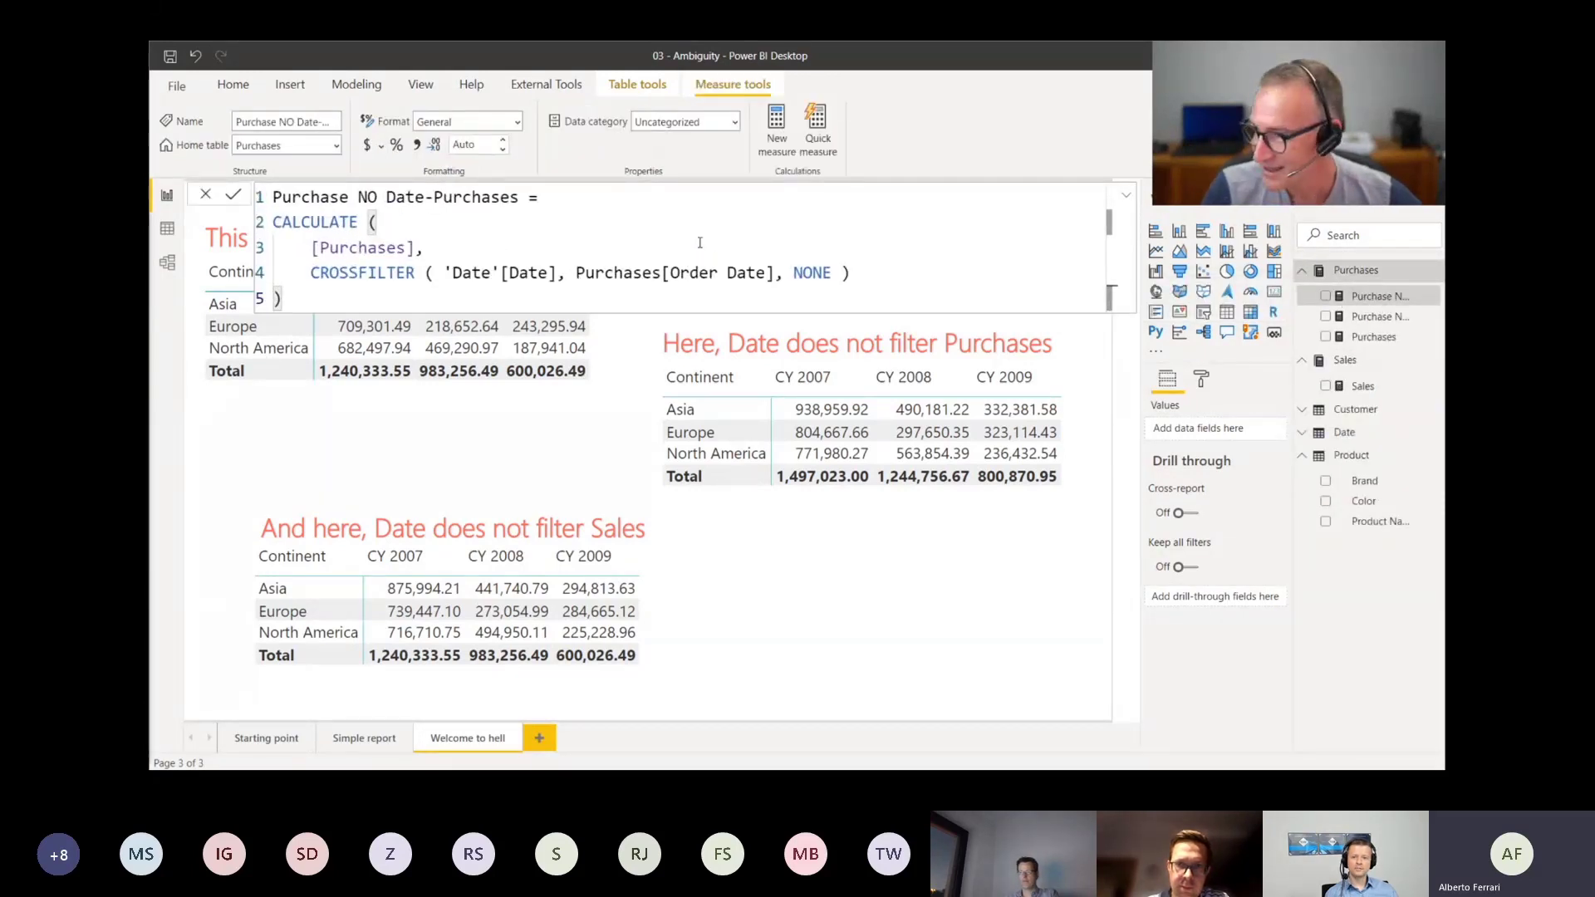
scroll(699, 242, up, 2)
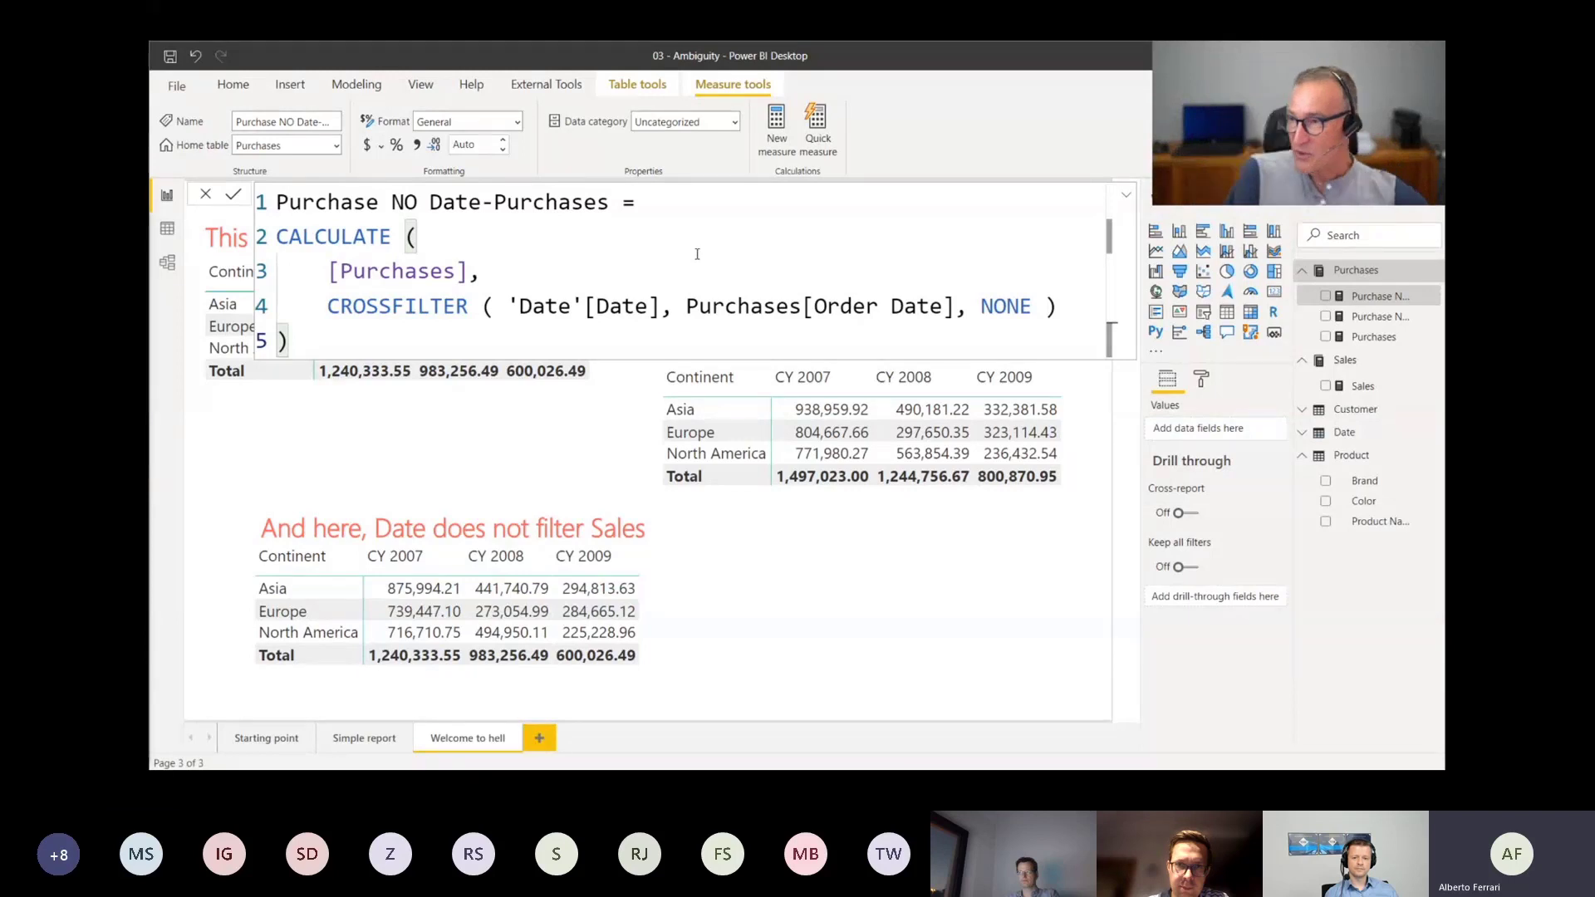
click(1373, 316)
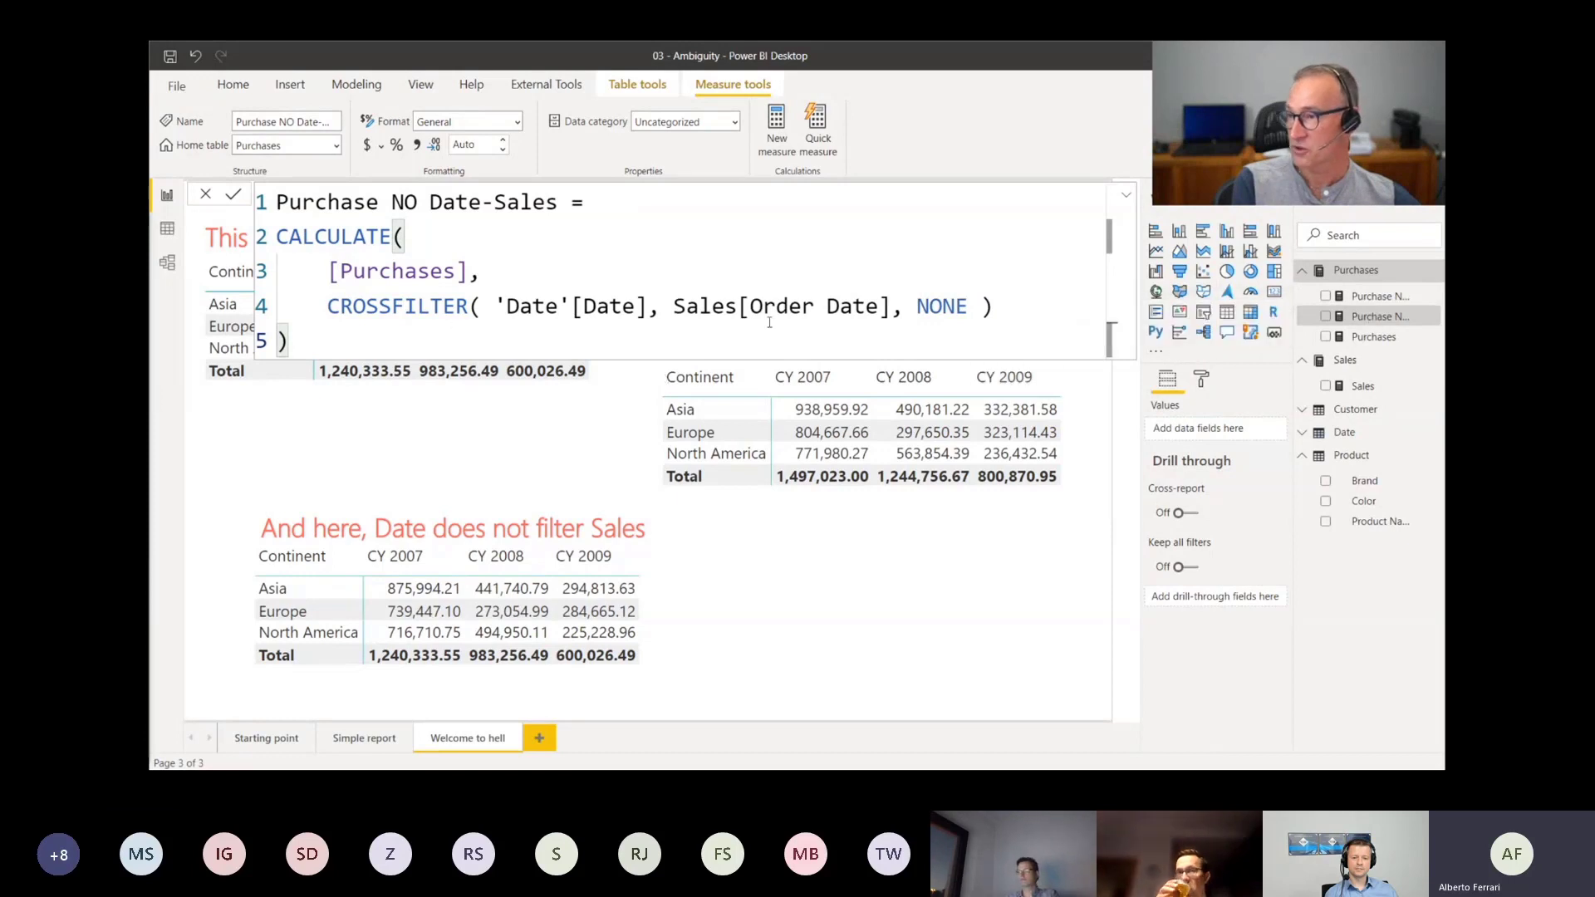
click(1371, 337)
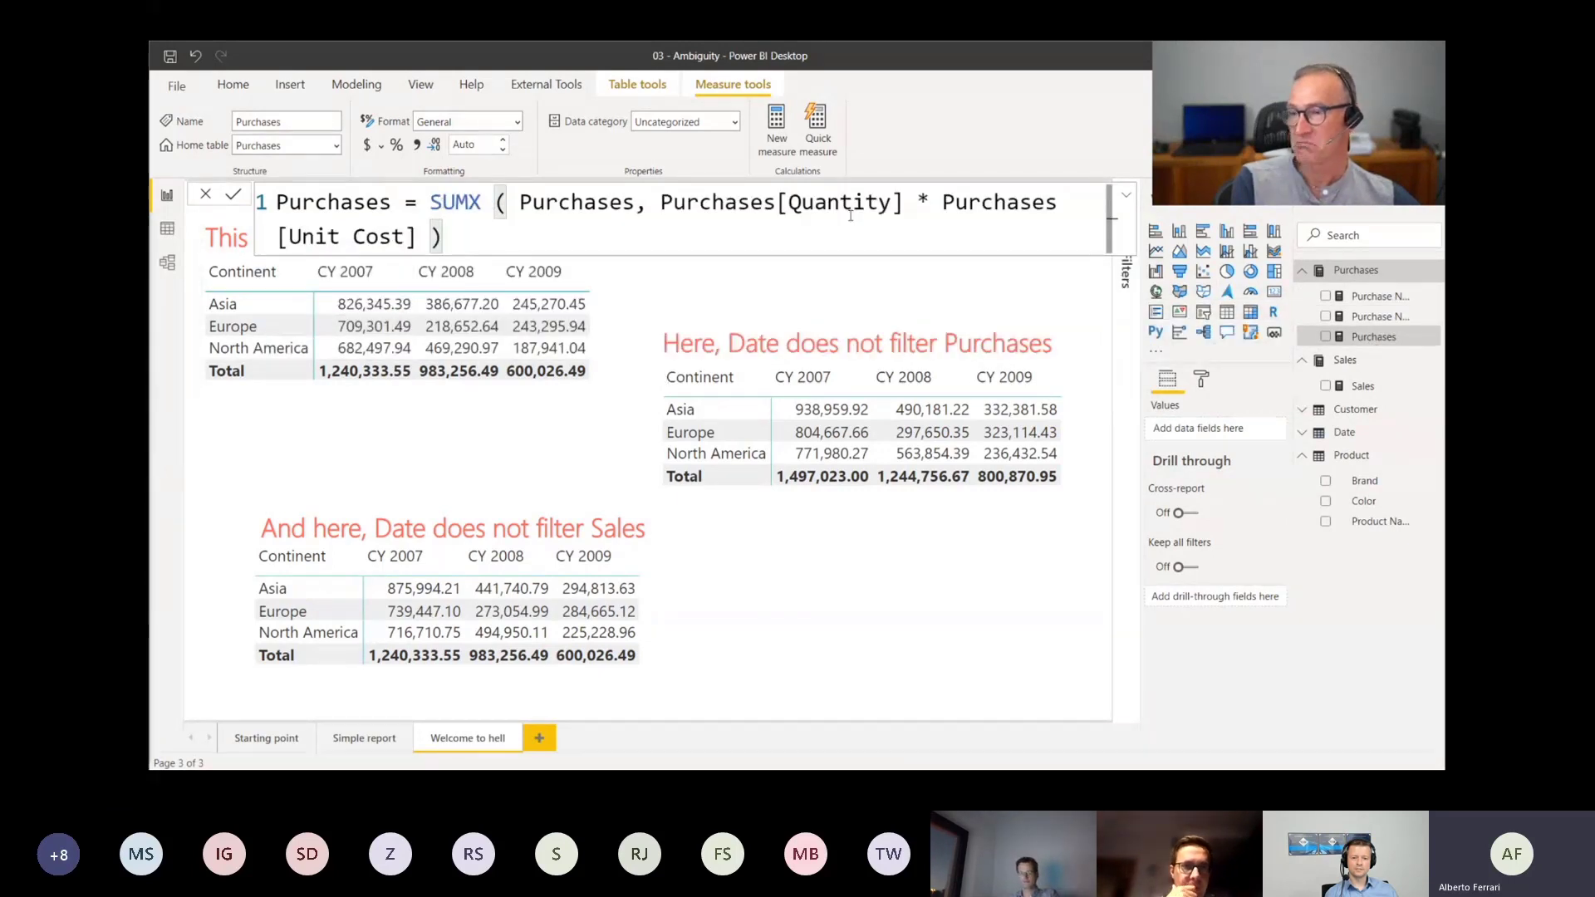
click(1373, 299)
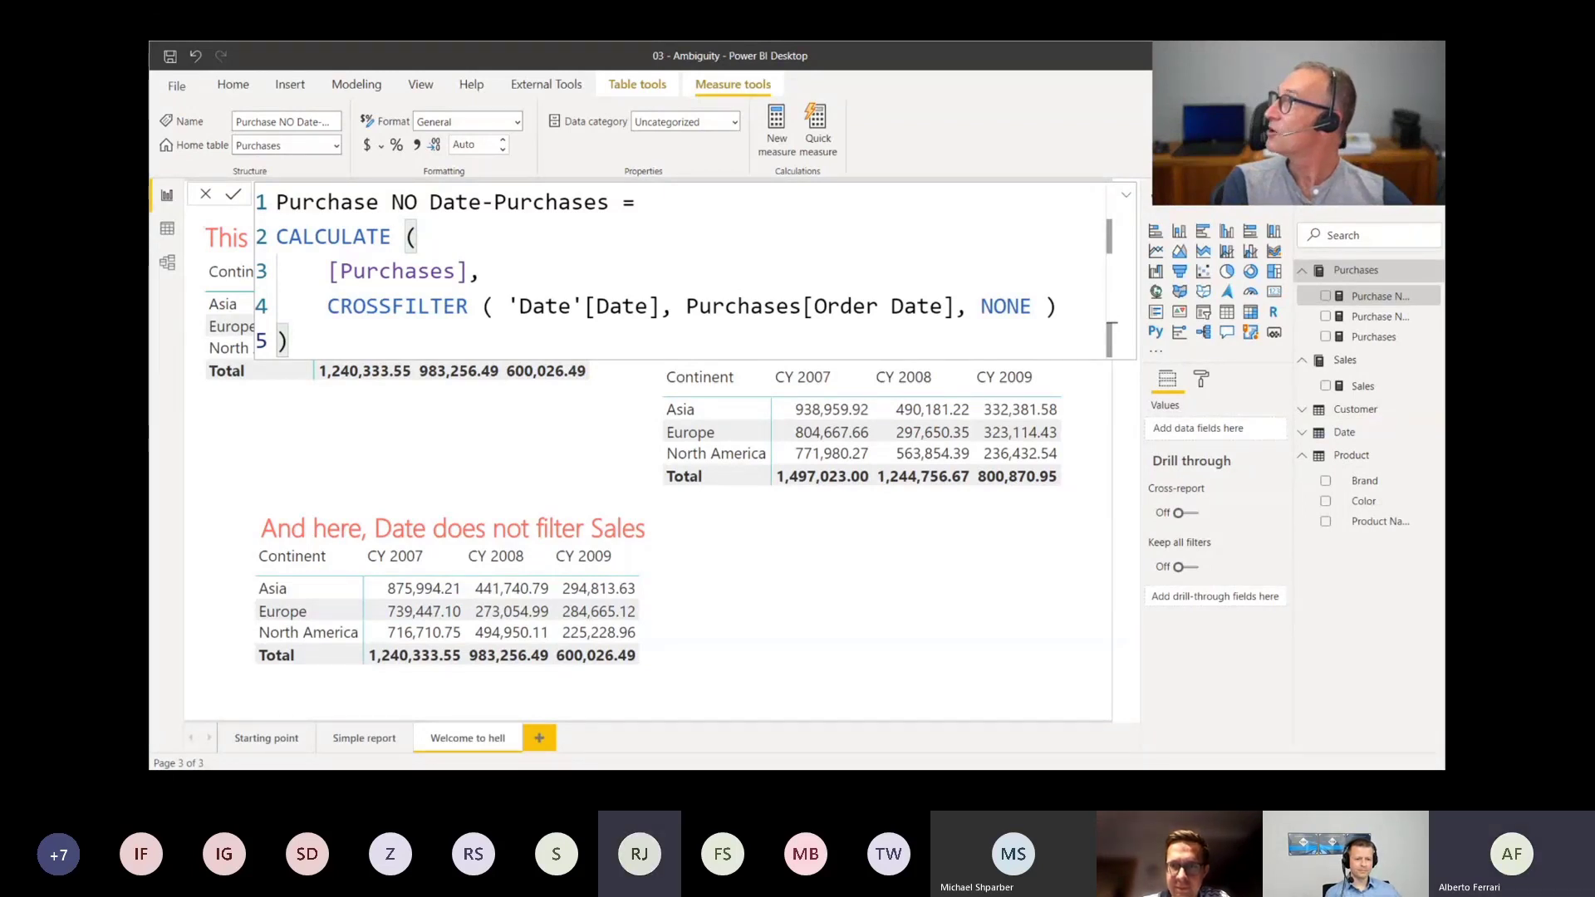
Switch to Microsoft Teams, examine the hand-drawn relationship diagram from the meeting chat in a smaller window, and return to the Ambiguity report
drag(321, 138, 1444, 166)
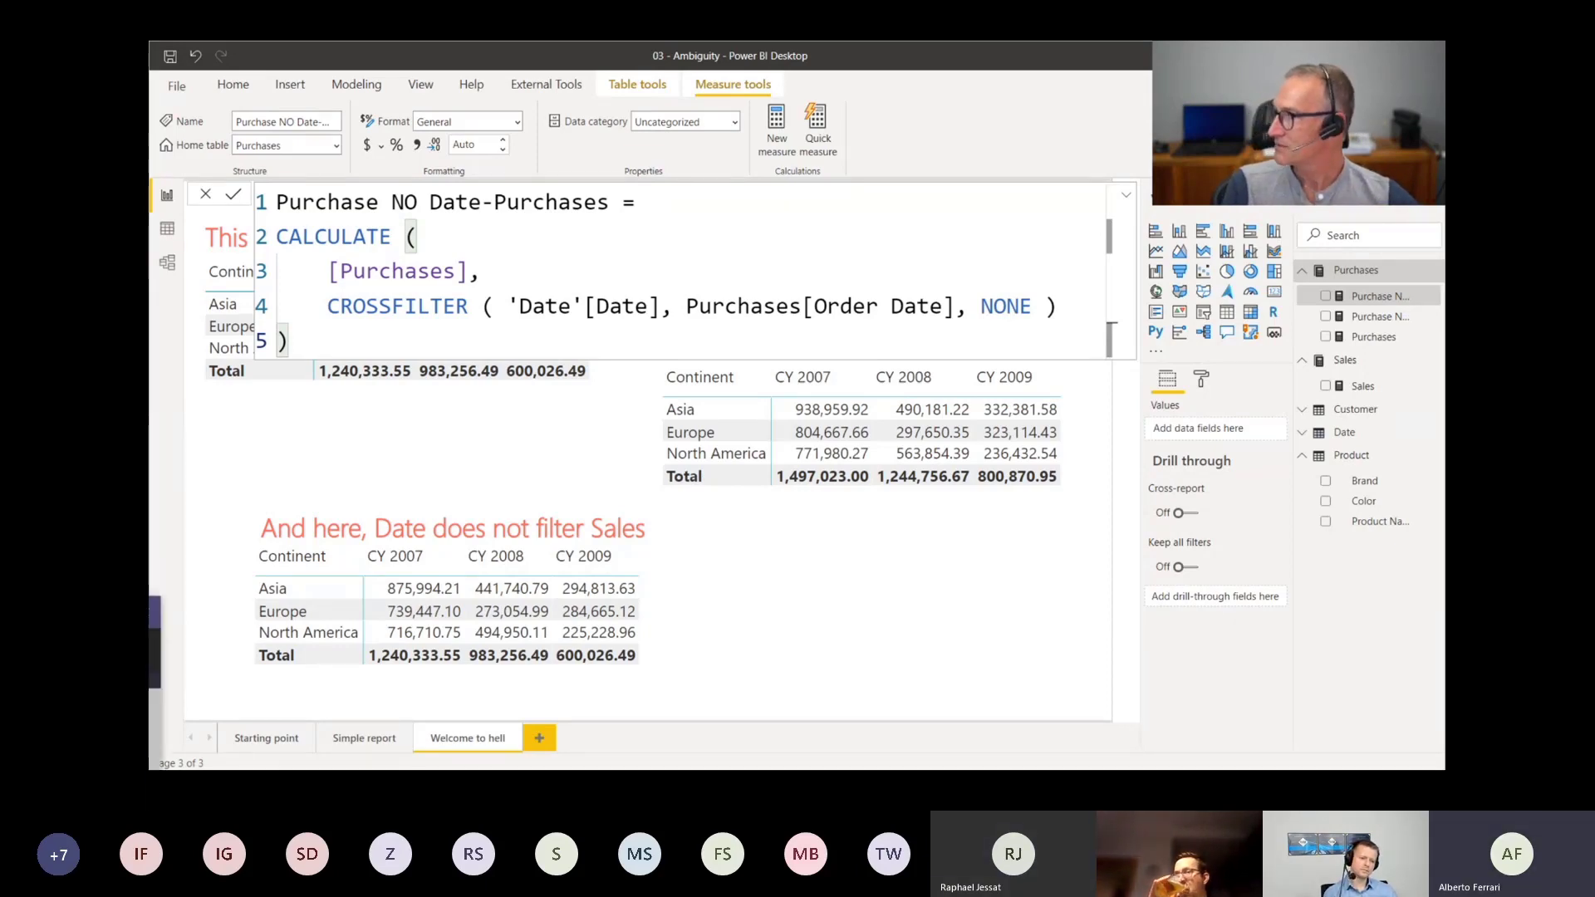
key(alt+Tab)
double_click(493, 216)
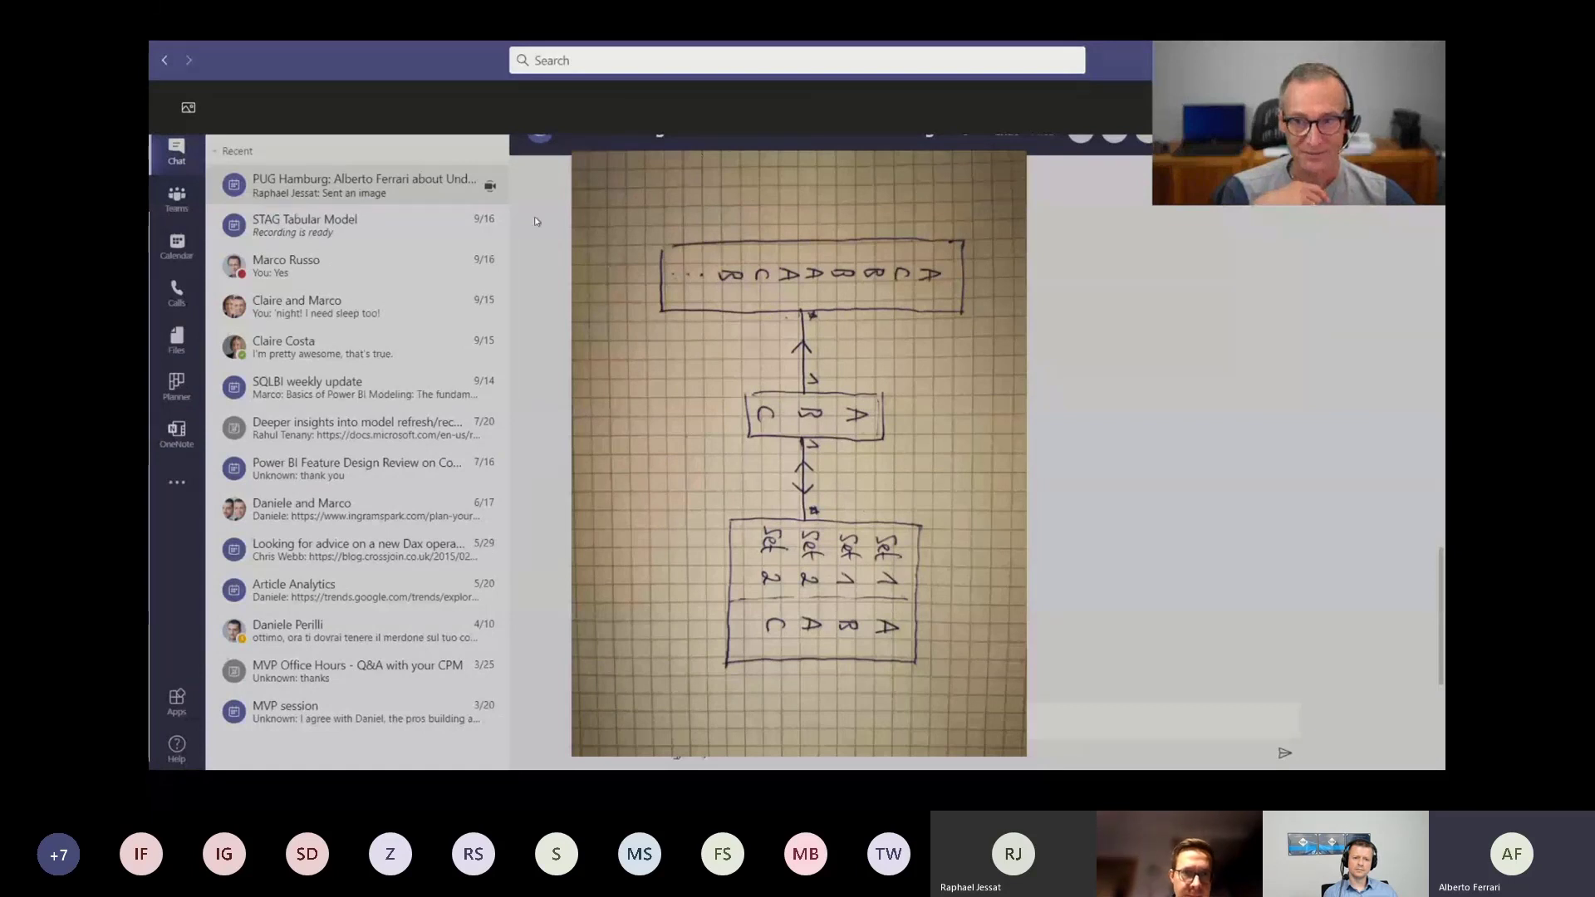
click(441, 25)
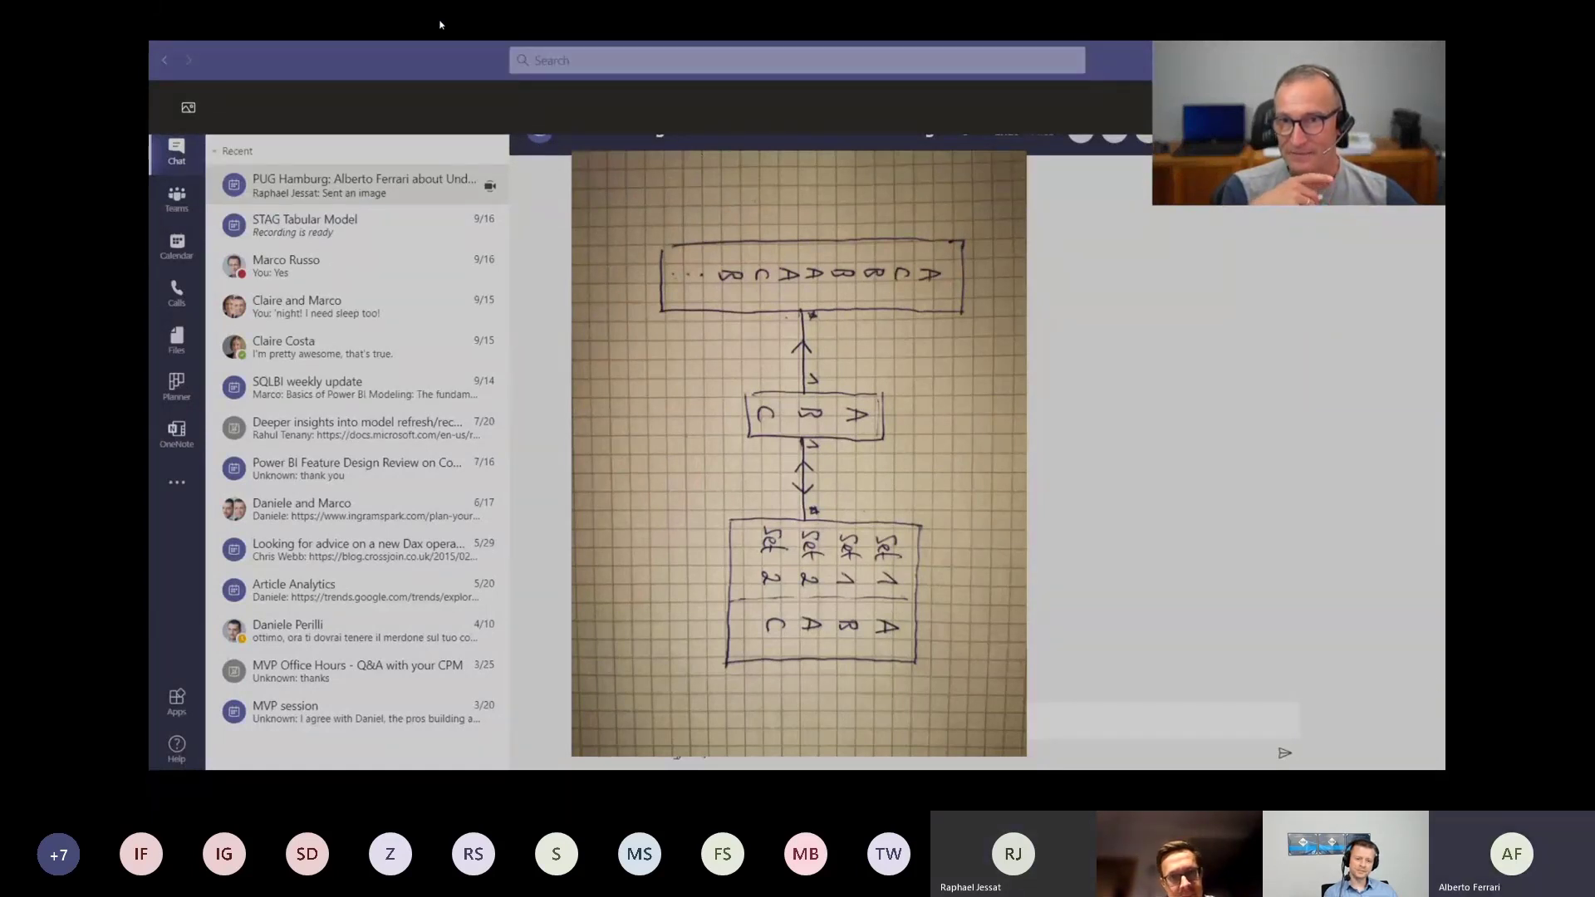
drag(466, 61, 344, 155)
key(alt+Tab)
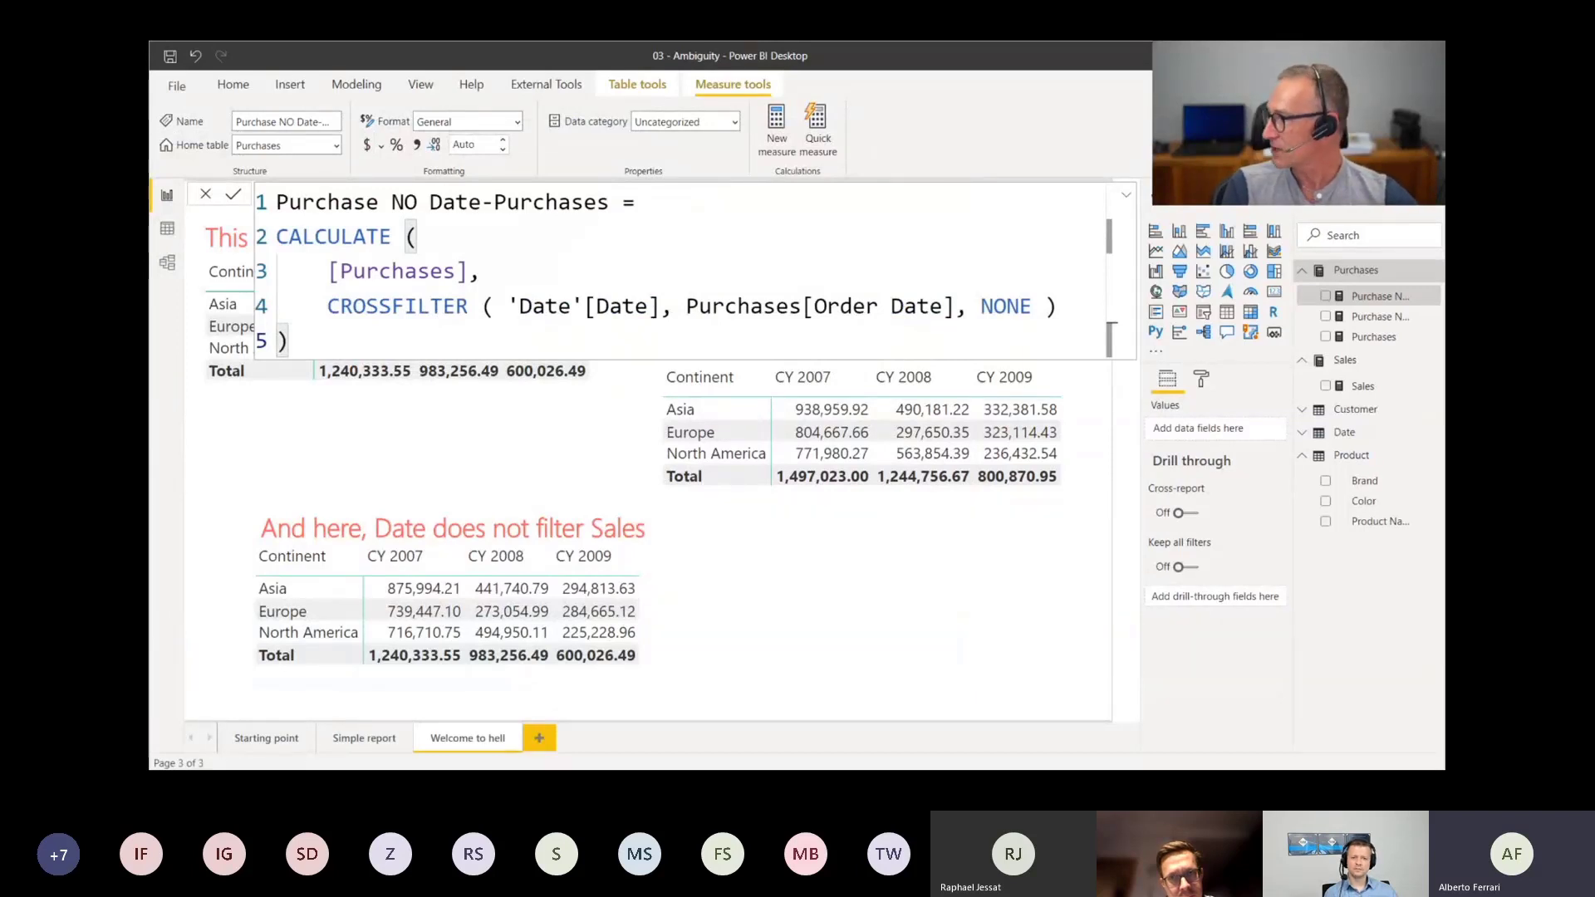
key(alt+Tab)
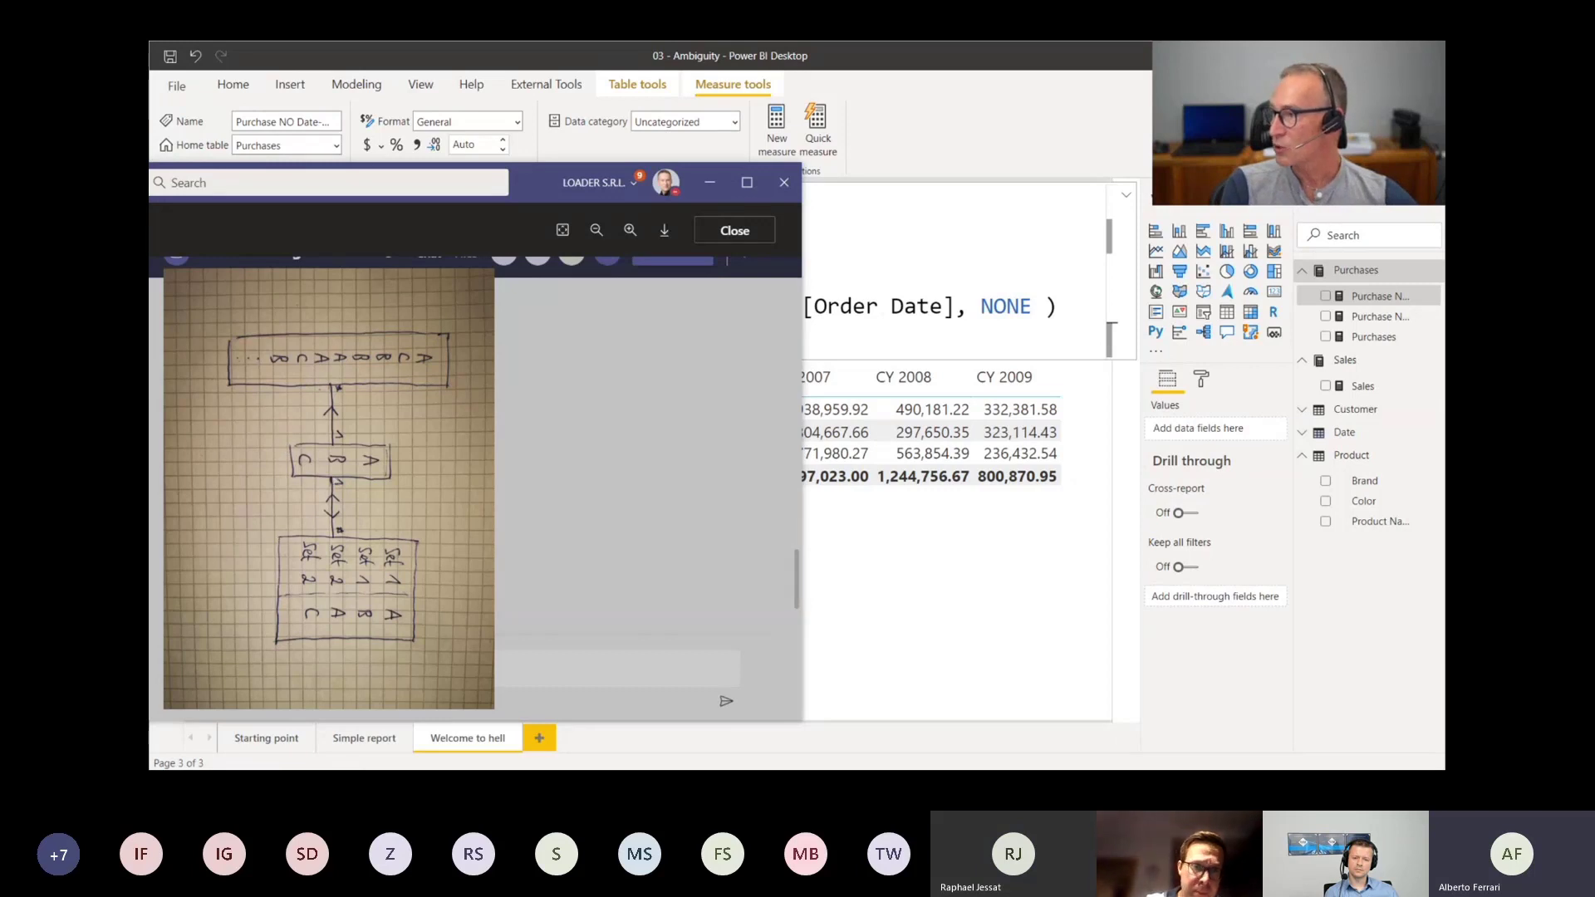
key(Escape)
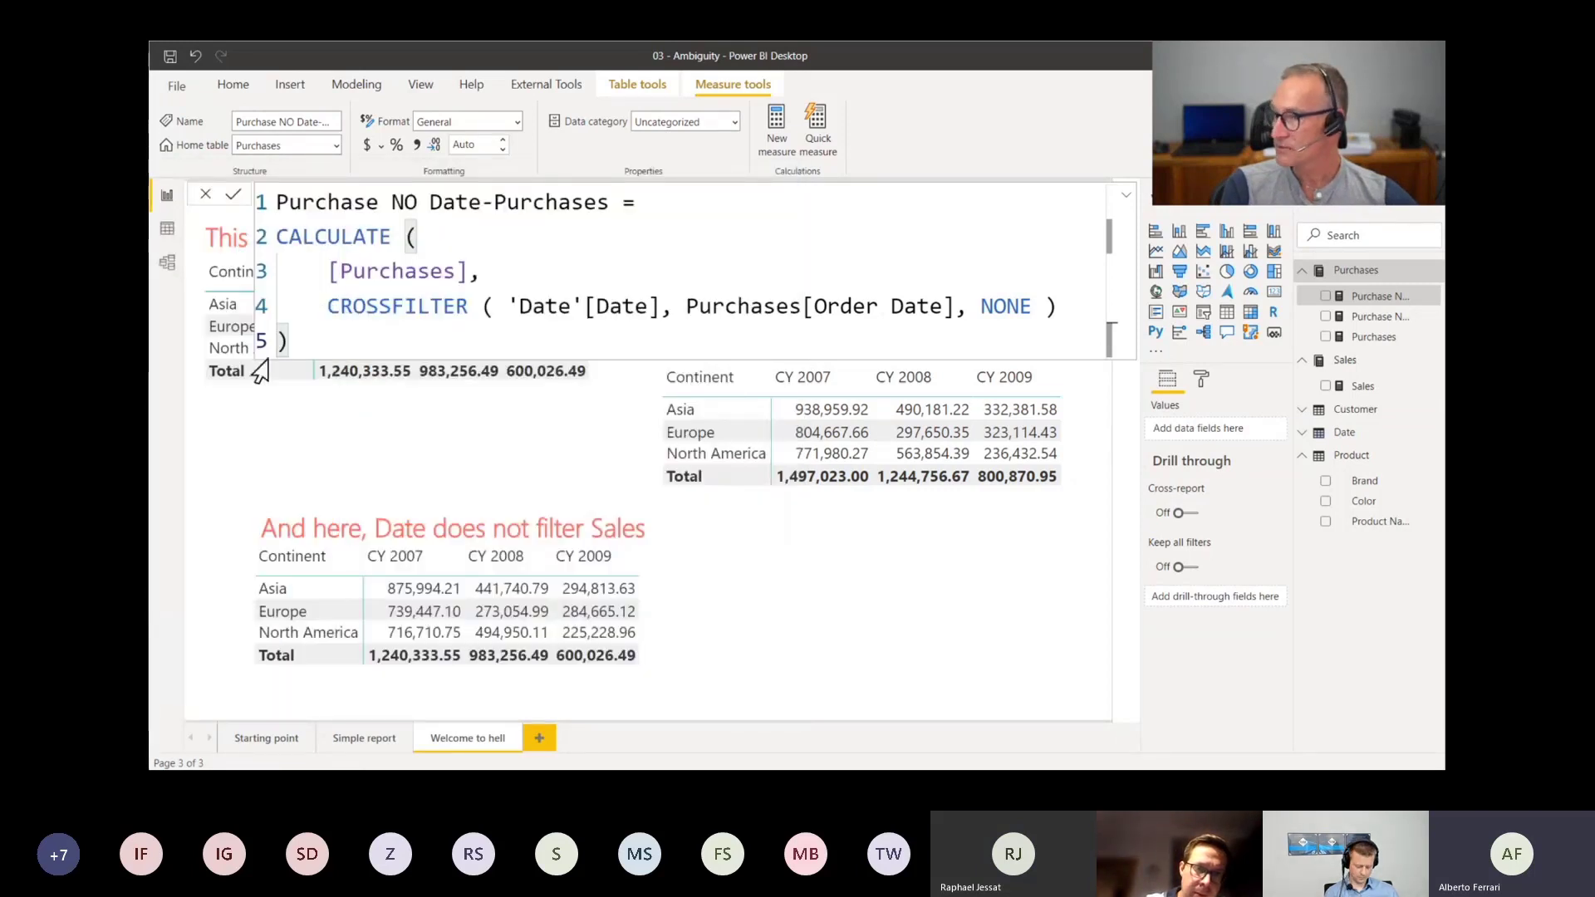
Examine the relationships of the Product, Purchases and Sales tables in the model diagram
click(178, 269)
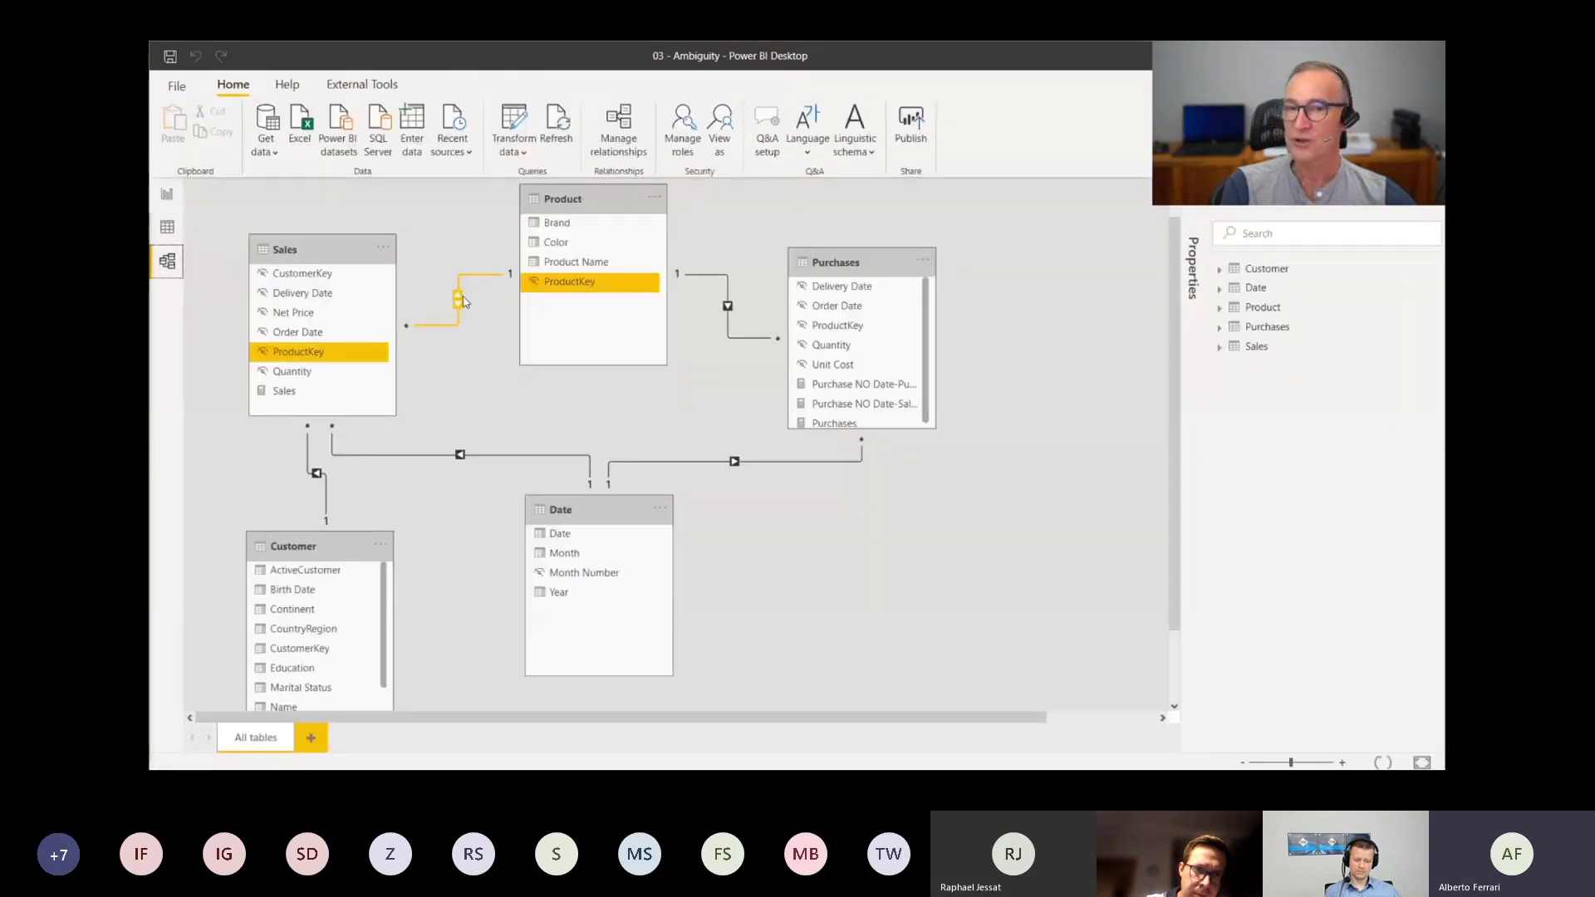
click(585, 198)
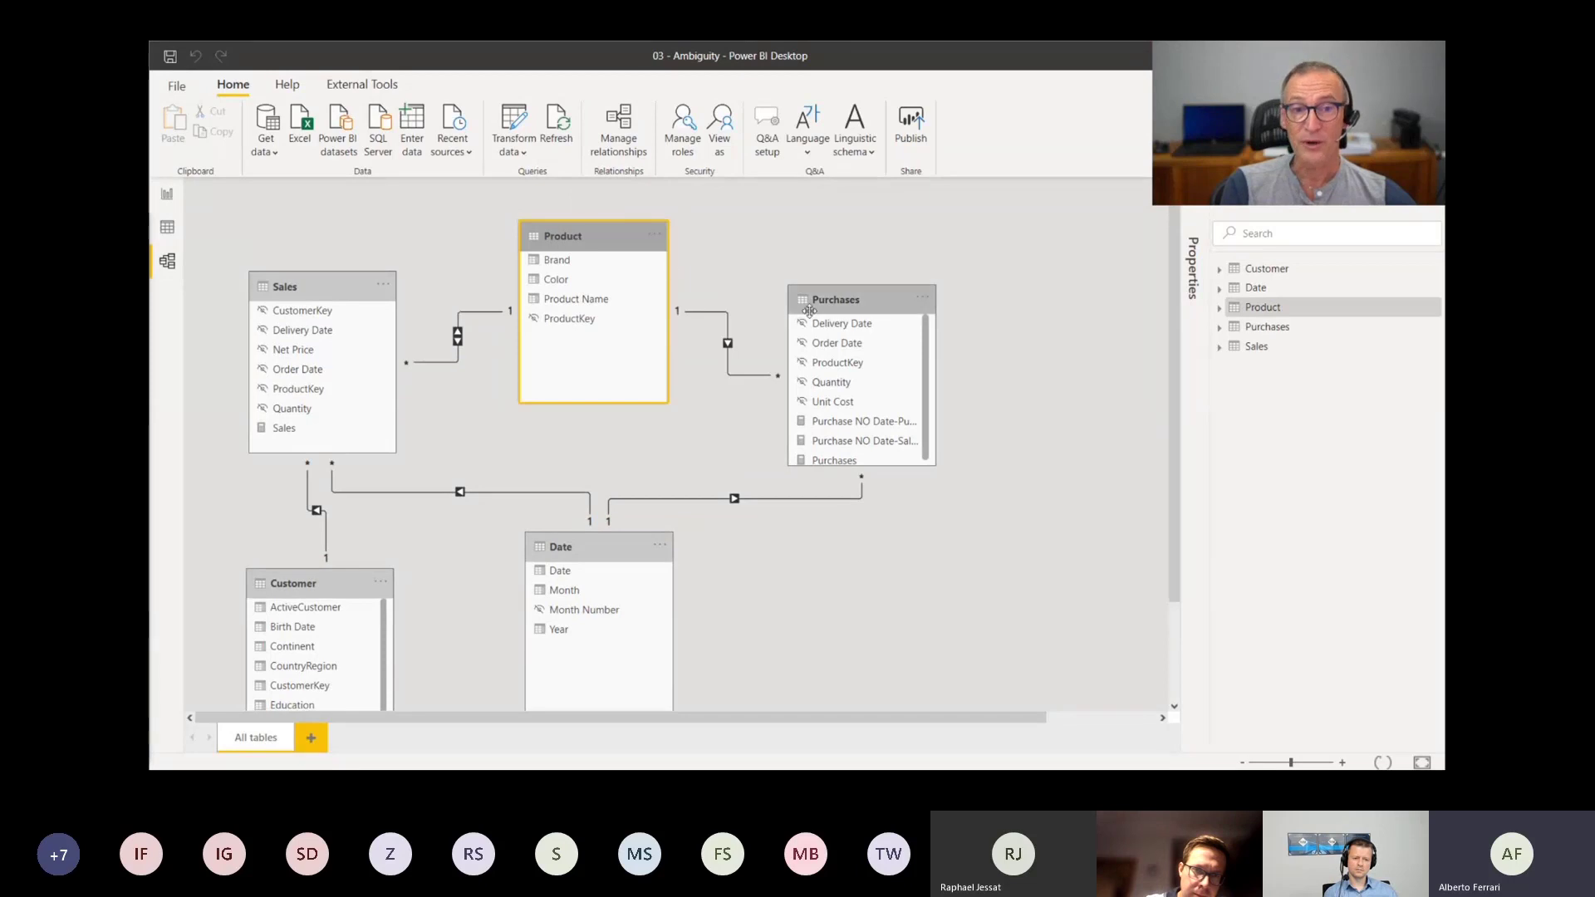
click(887, 301)
click(320, 288)
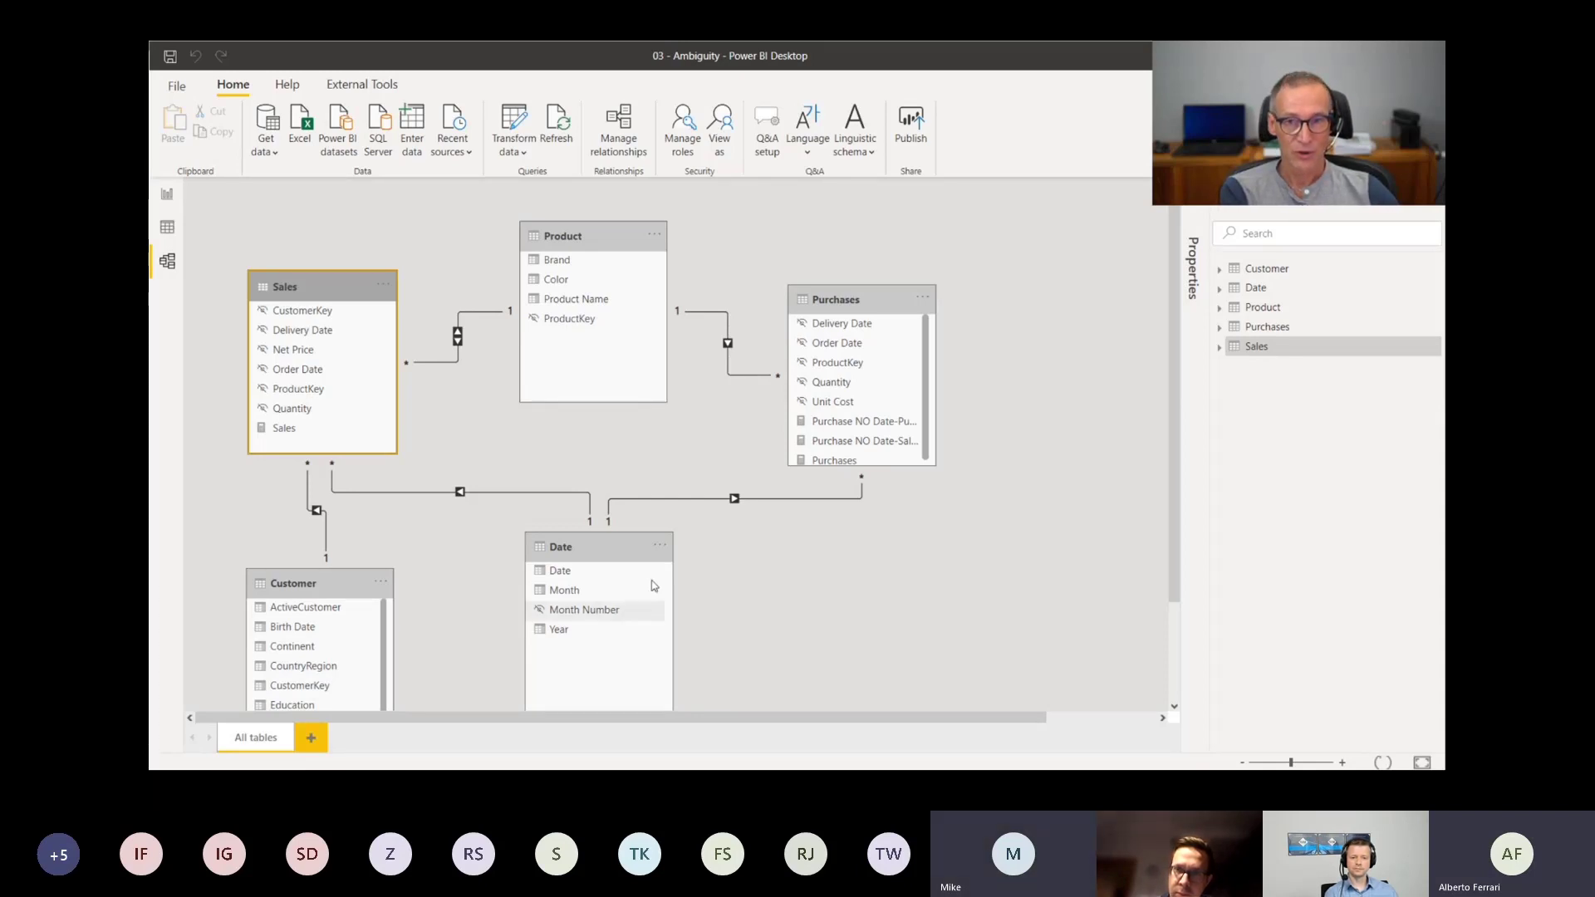
click(575, 235)
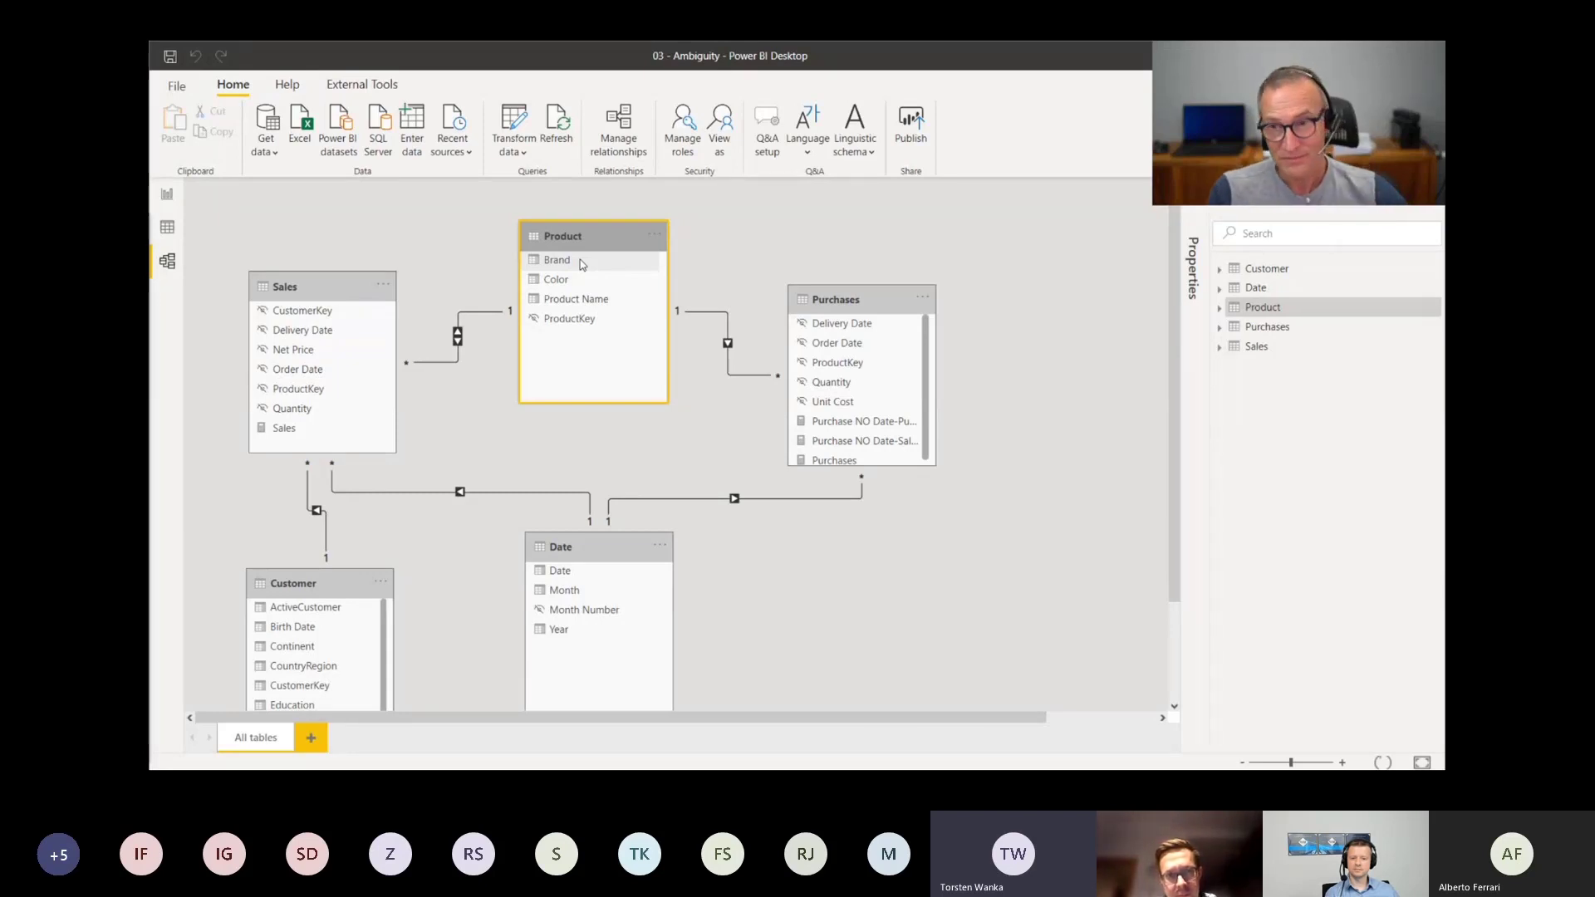
Check the Starting point report page, then set the cross filter direction of the Sales–Product relationship to Single in the model diagram
click(164, 196)
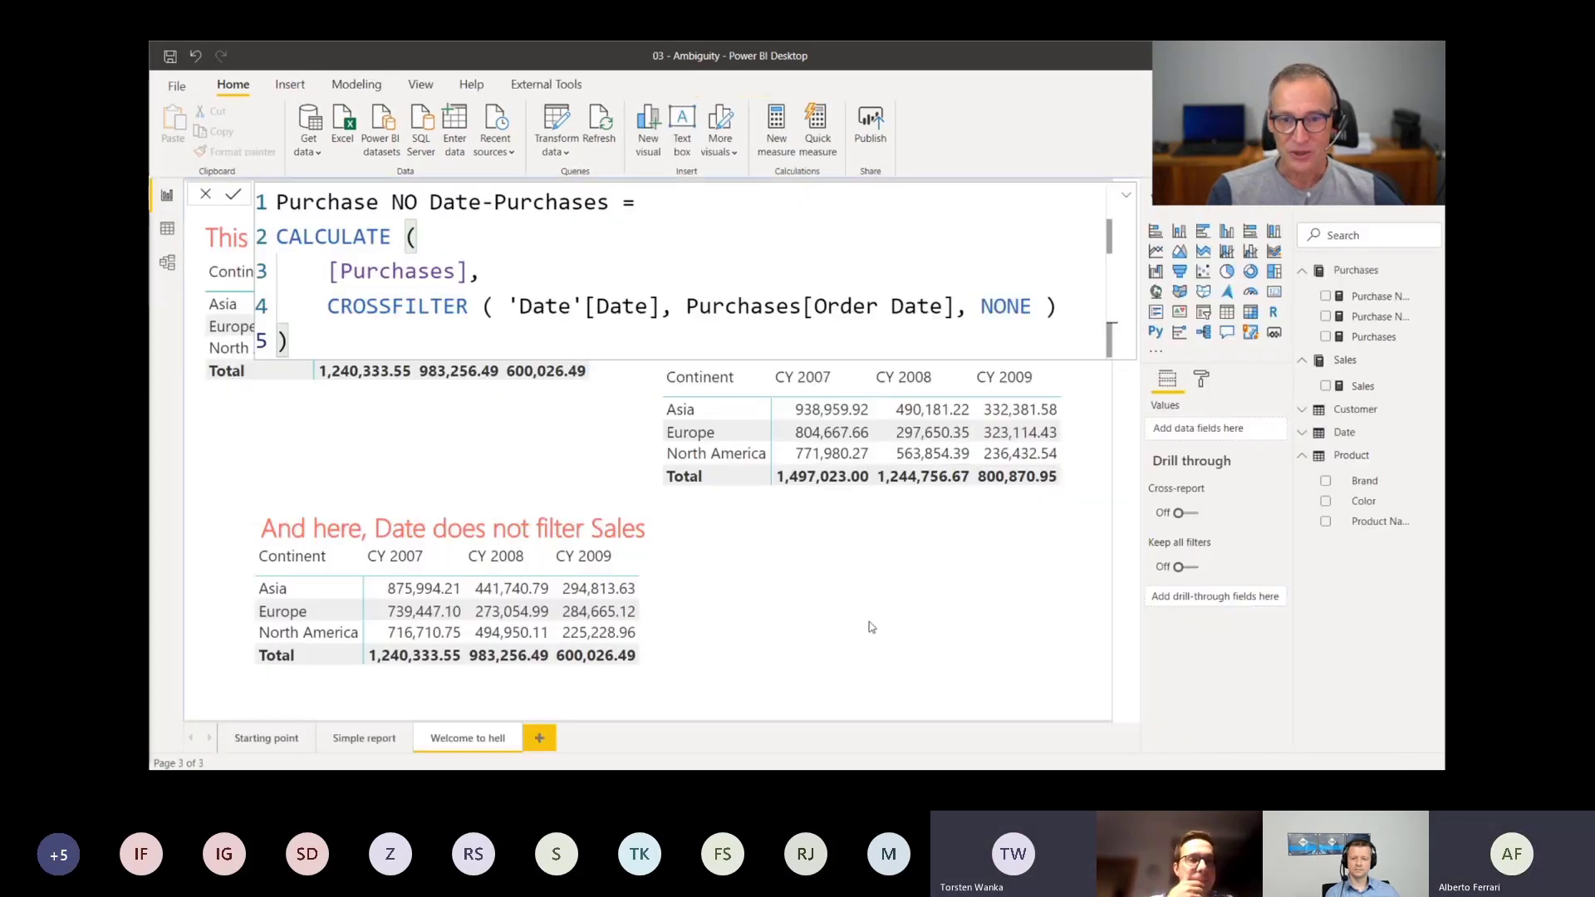
click(257, 738)
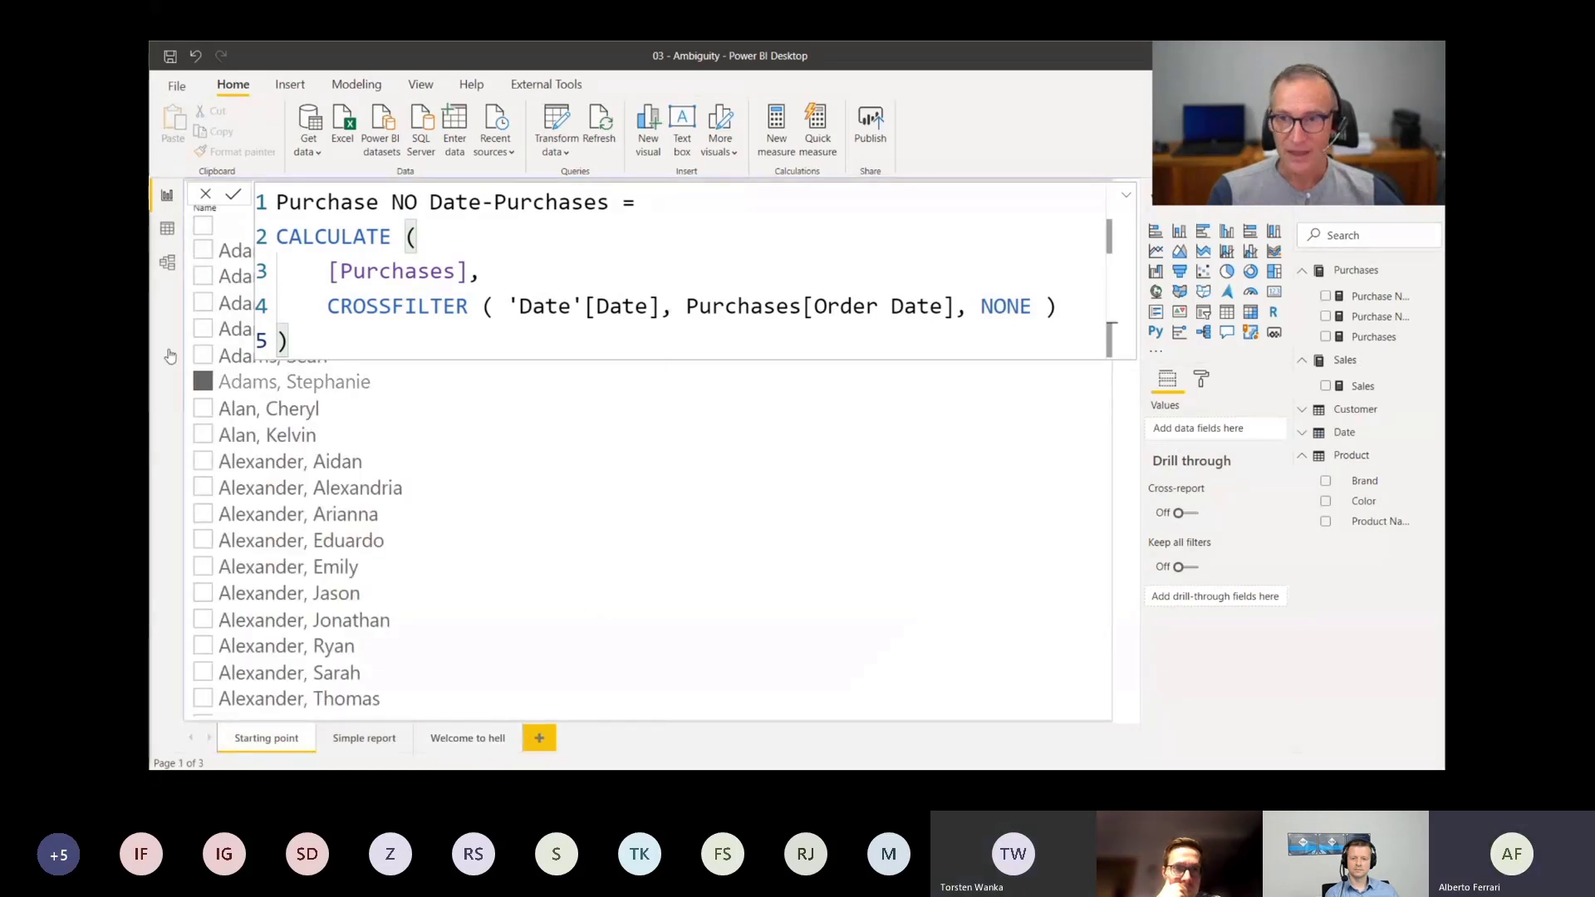
click(169, 262)
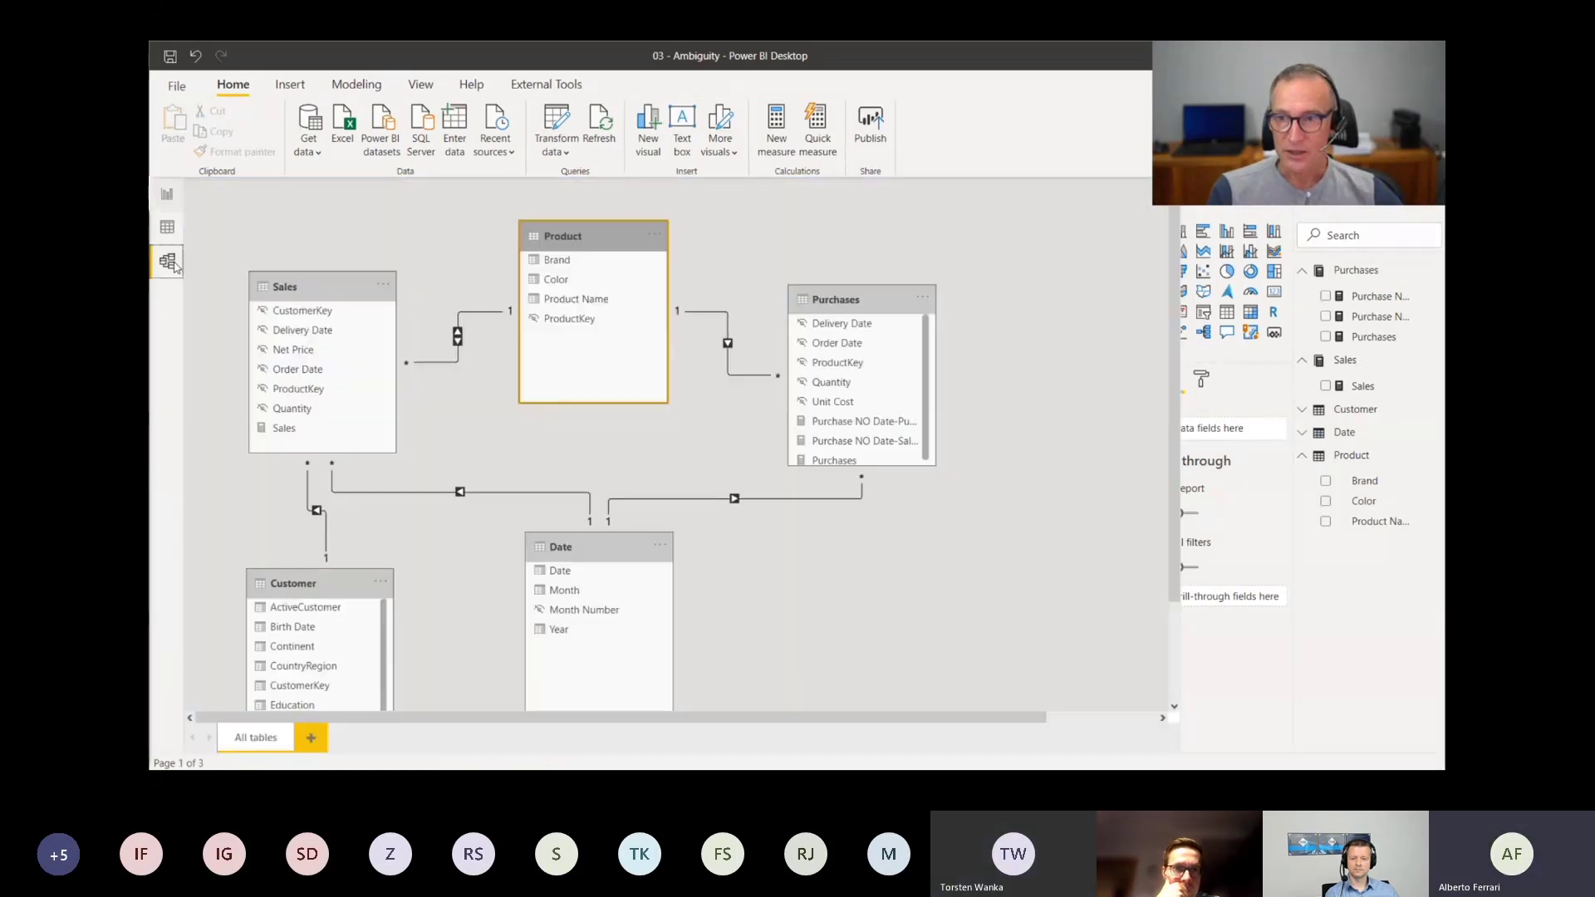
double_click(461, 320)
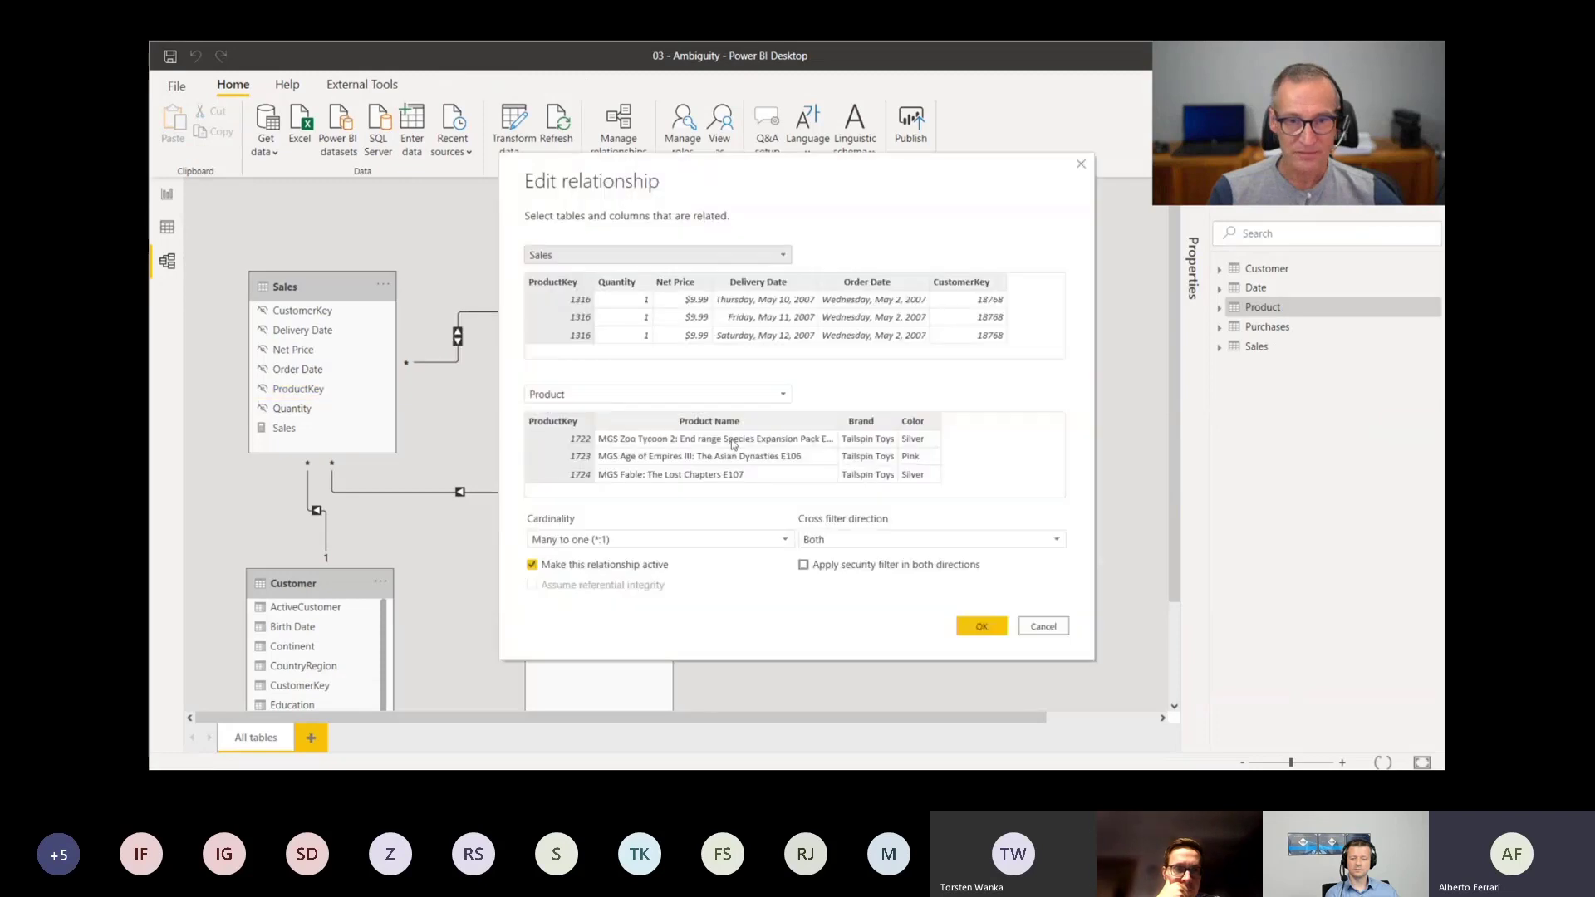
click(841, 540)
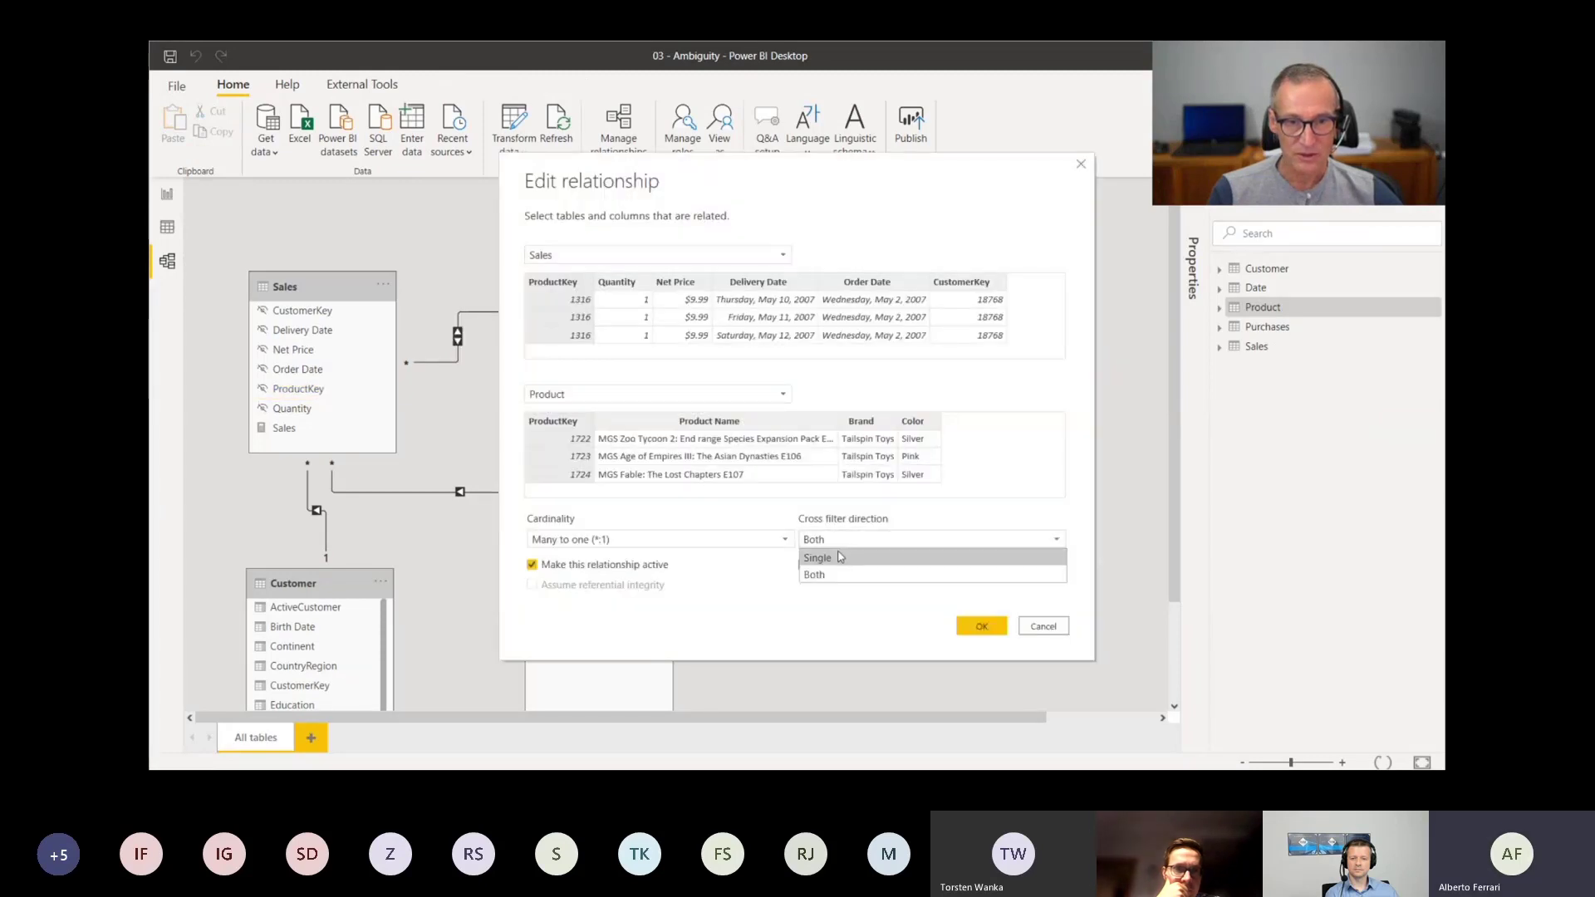
click(839, 557)
click(981, 627)
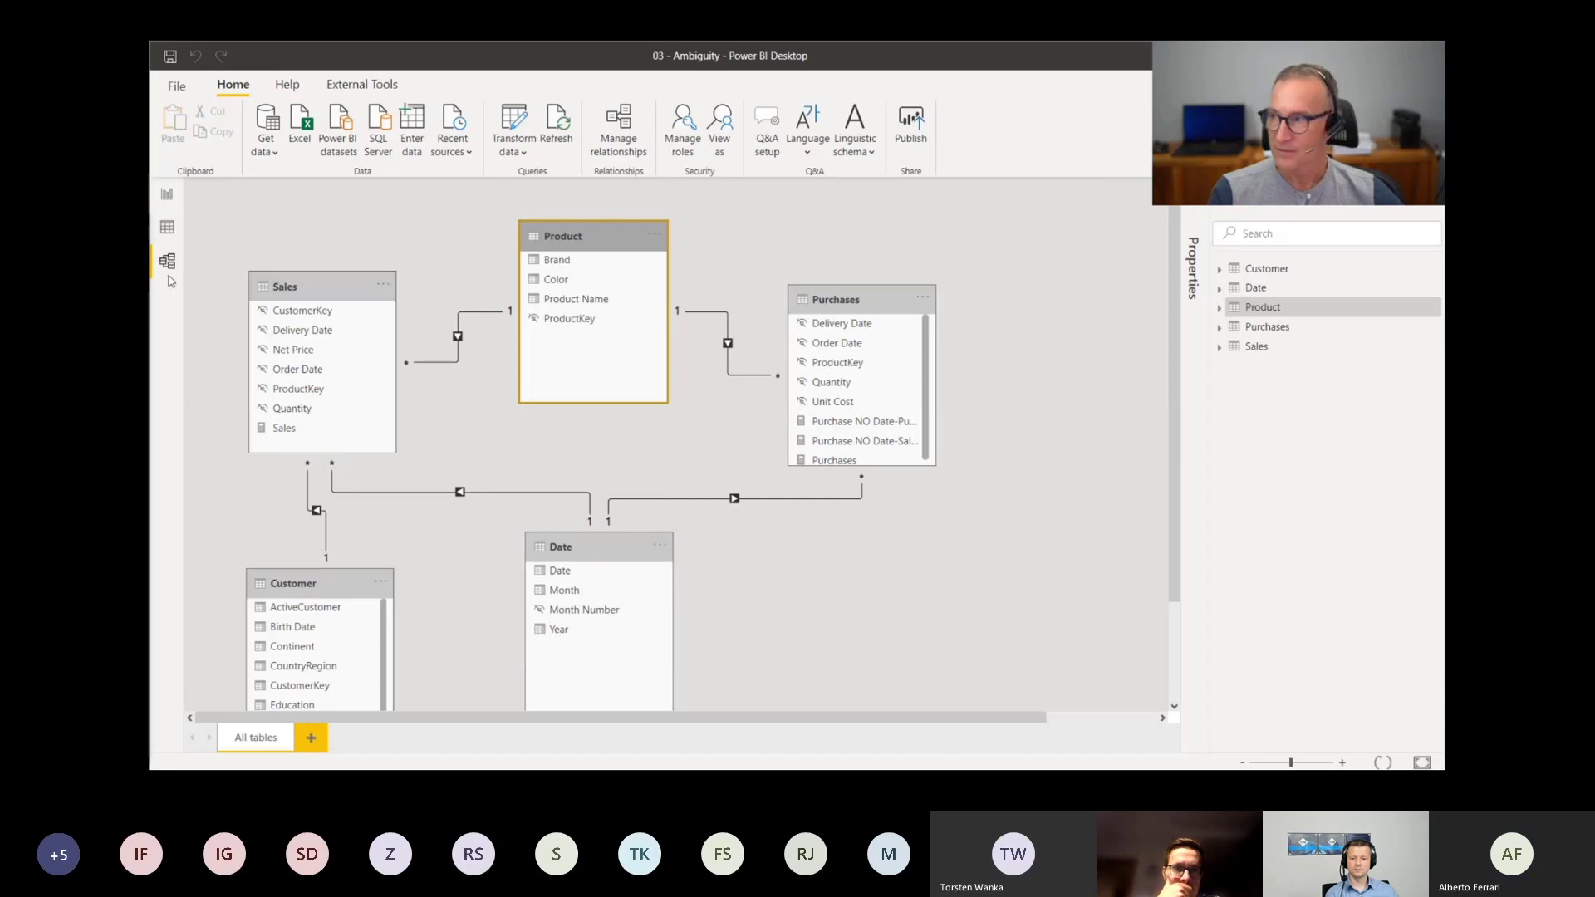
Return to the Starting point report page, dismiss the measure formula, and filter the page by a single customer in the Name slicer
click(167, 199)
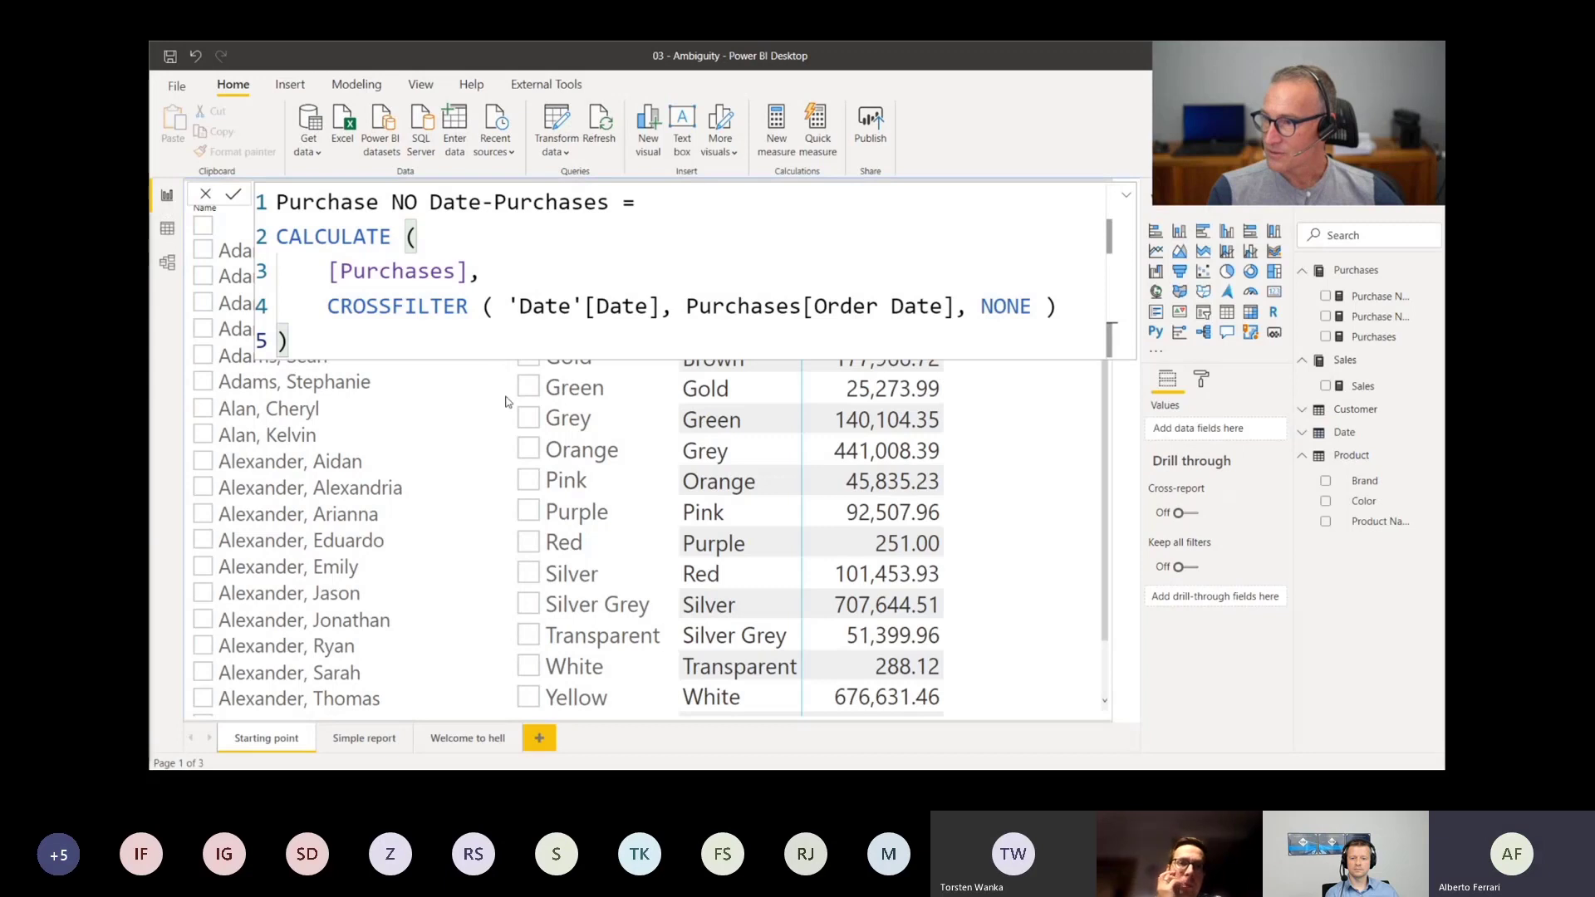
click(565, 295)
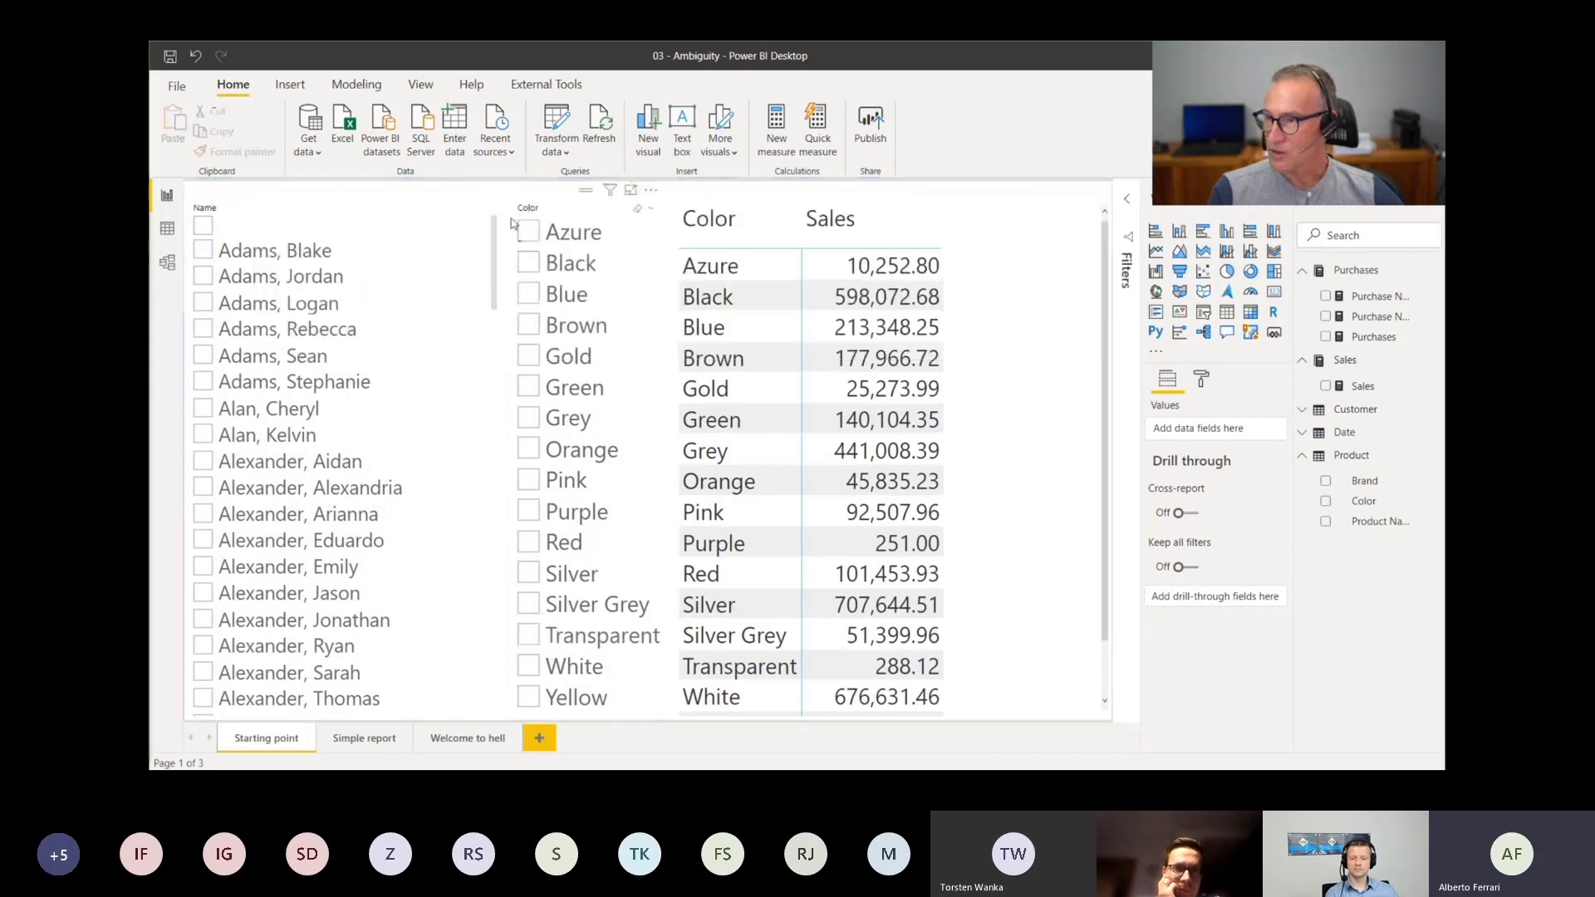
click(282, 390)
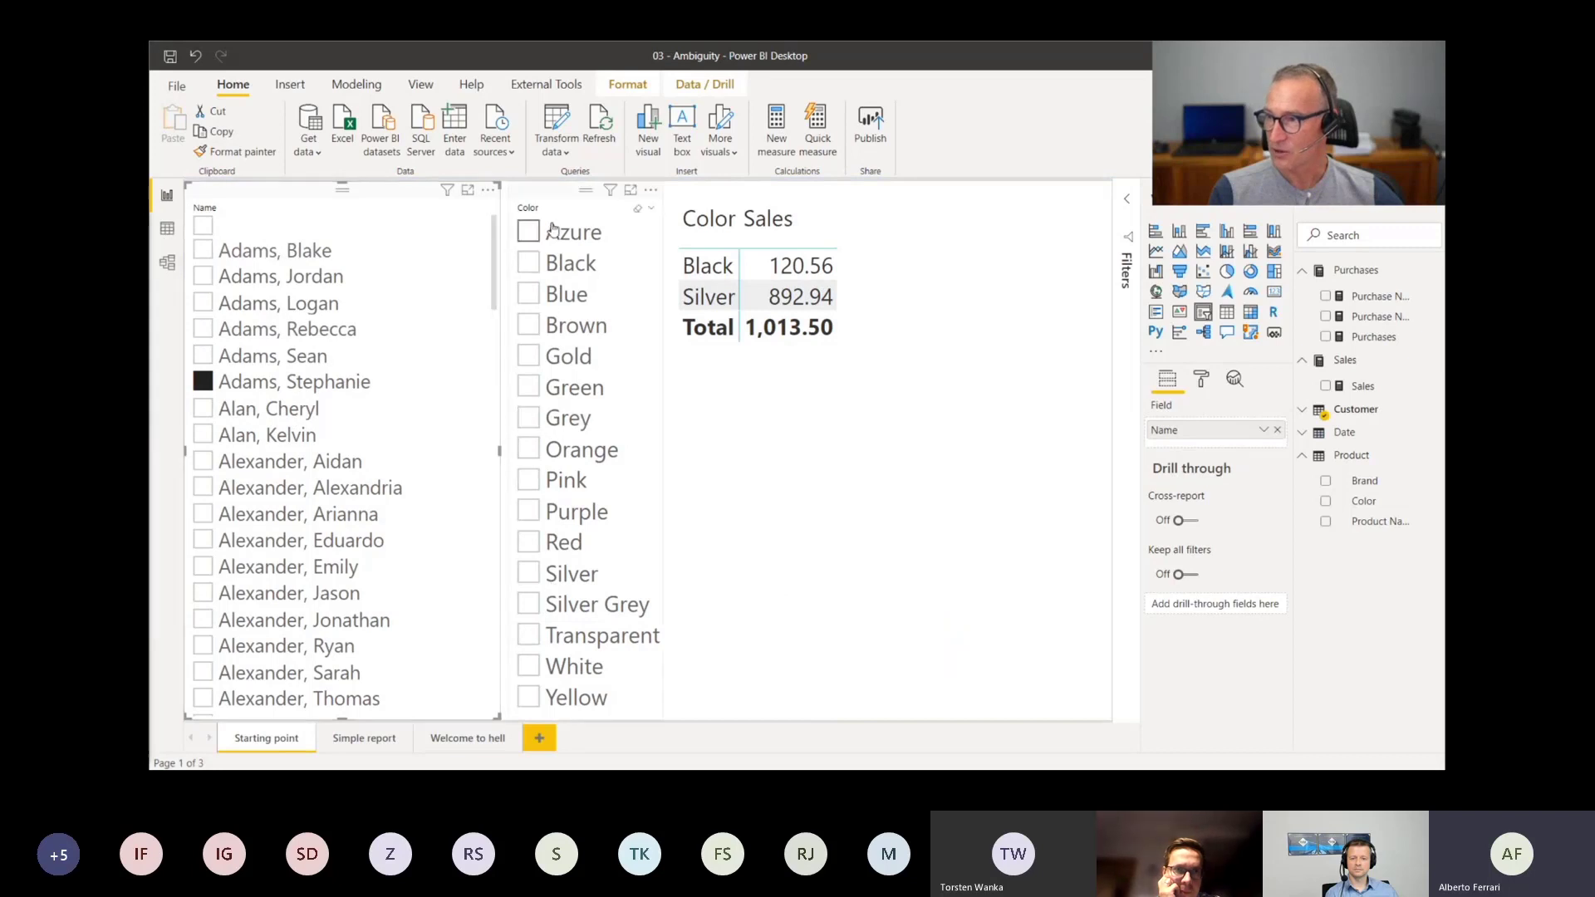
Add the Sales measure as a visual-level filter on the Color slicer
click(569, 195)
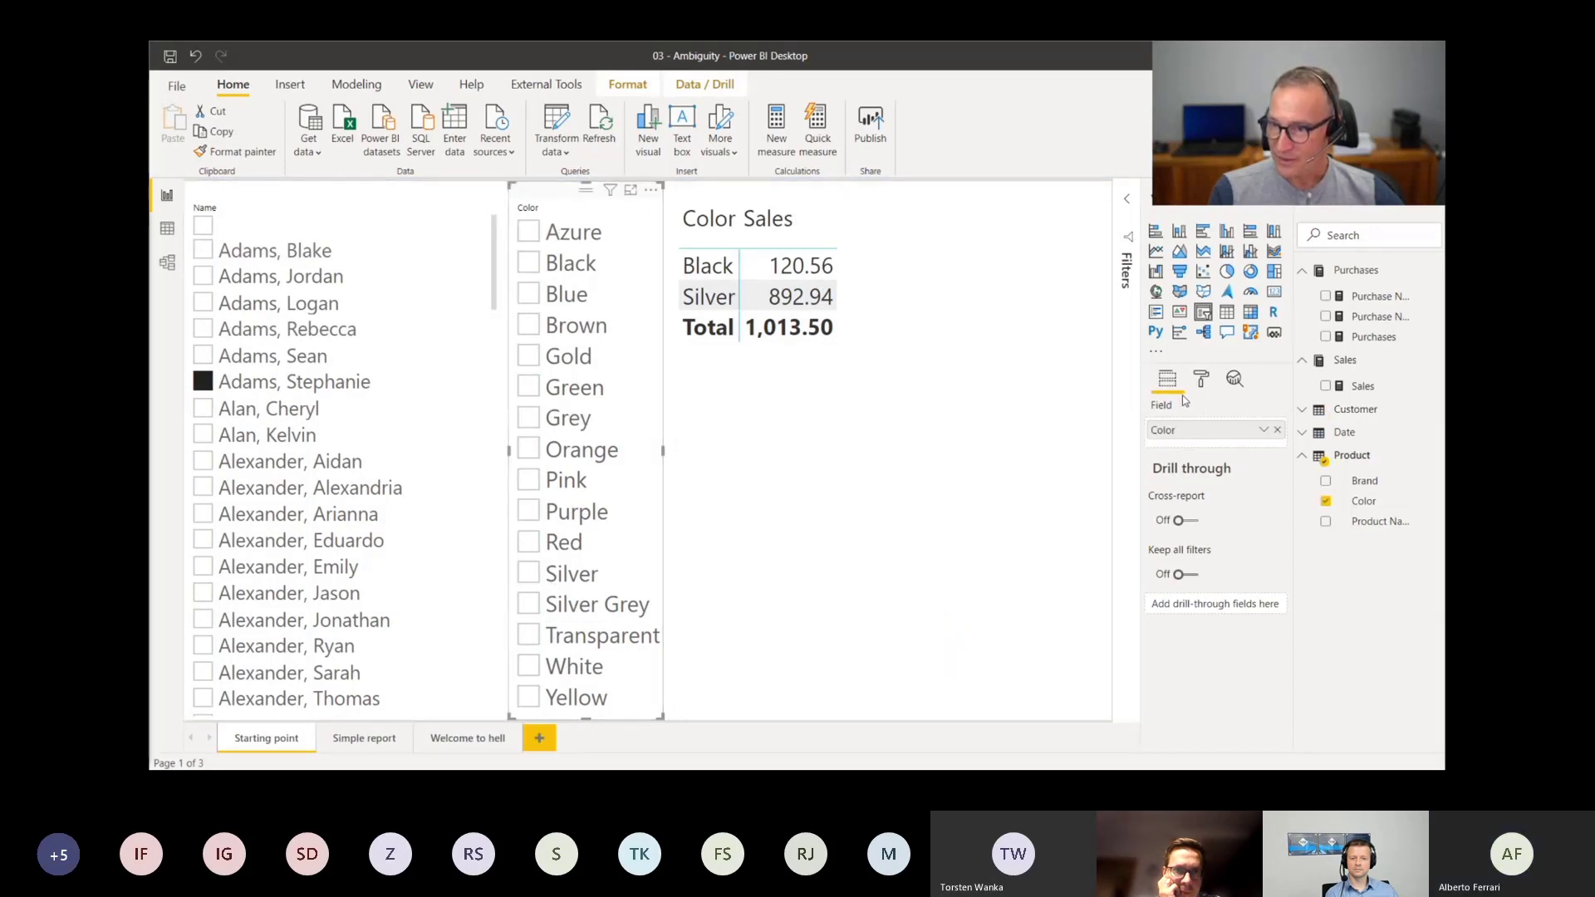
click(1126, 202)
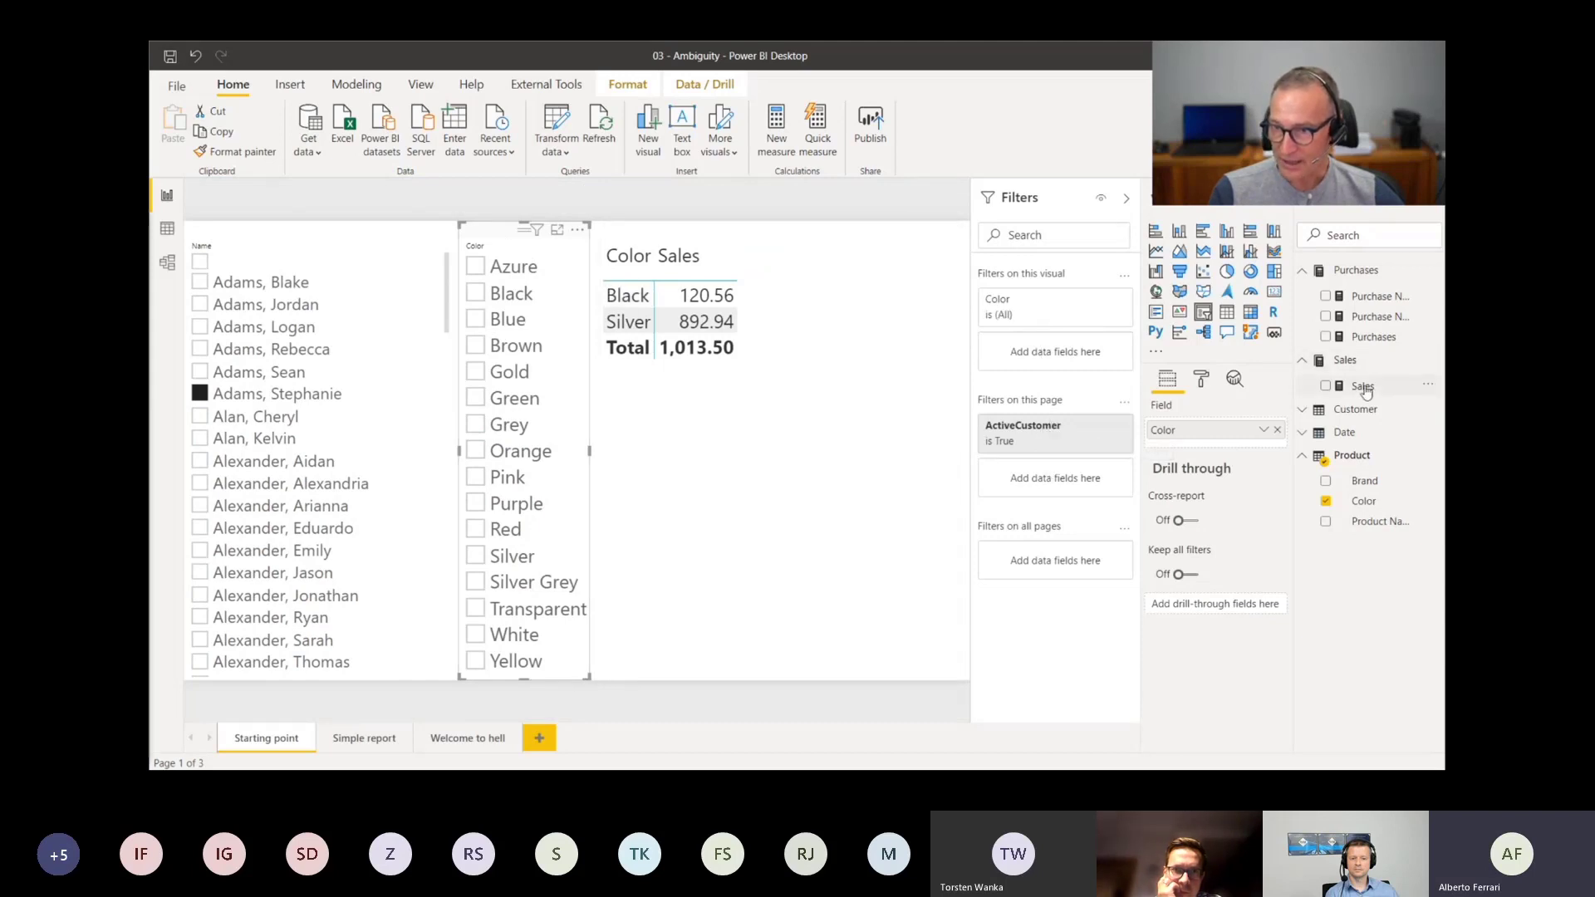
drag(1363, 387, 1034, 366)
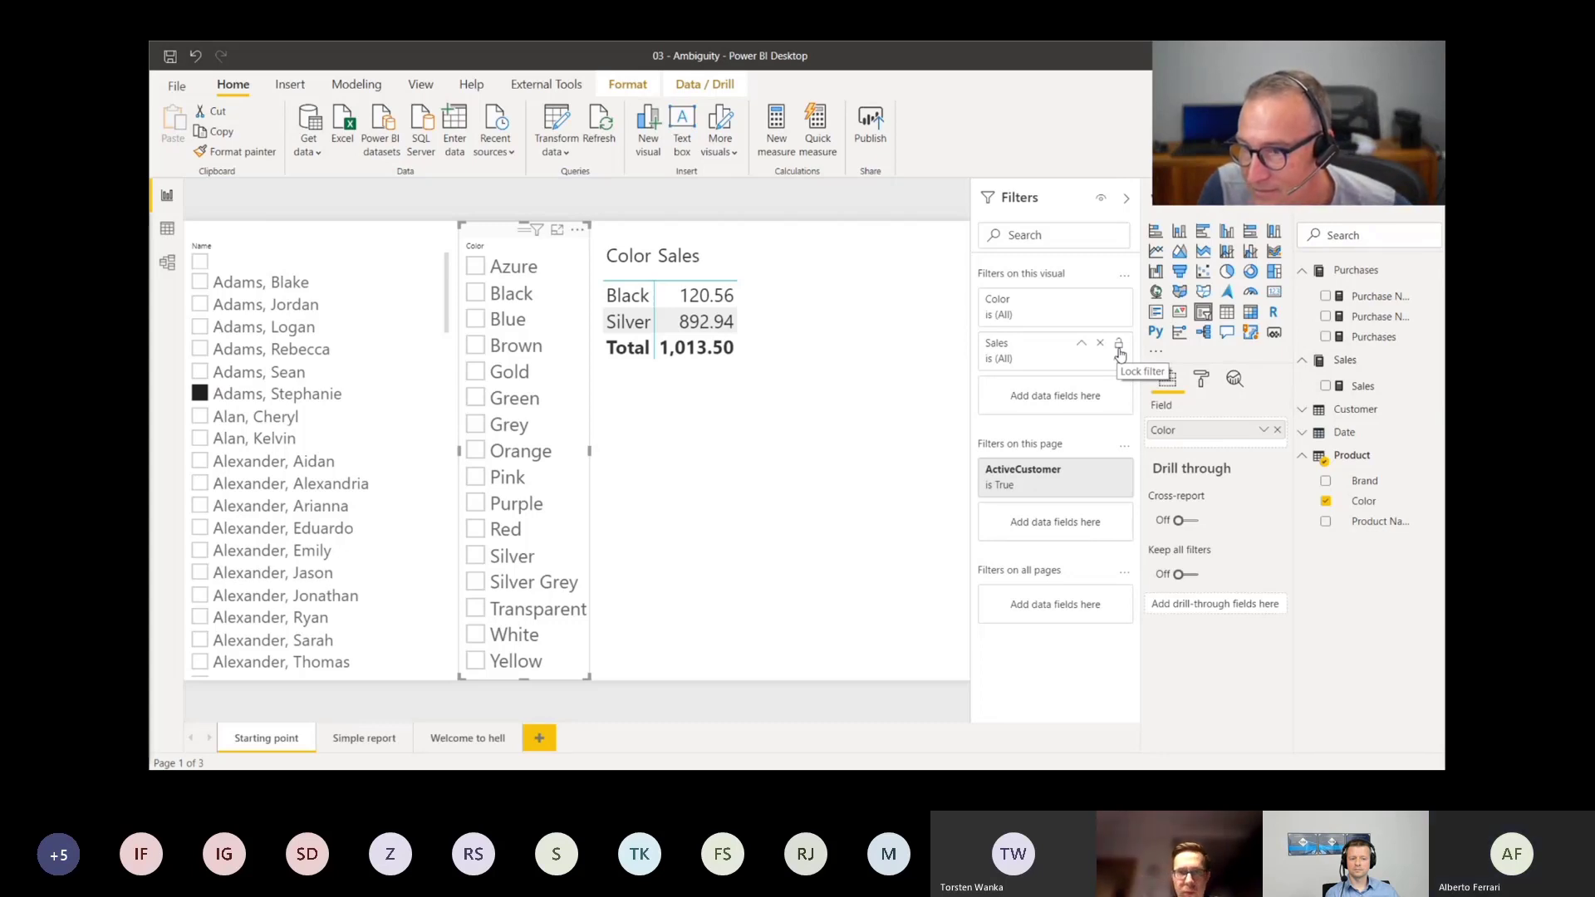
Apply the condition "is greater than 0" to the Color slicer's Sales filter, then clear the customer selection in the Name slicer
click(1037, 365)
click(1037, 366)
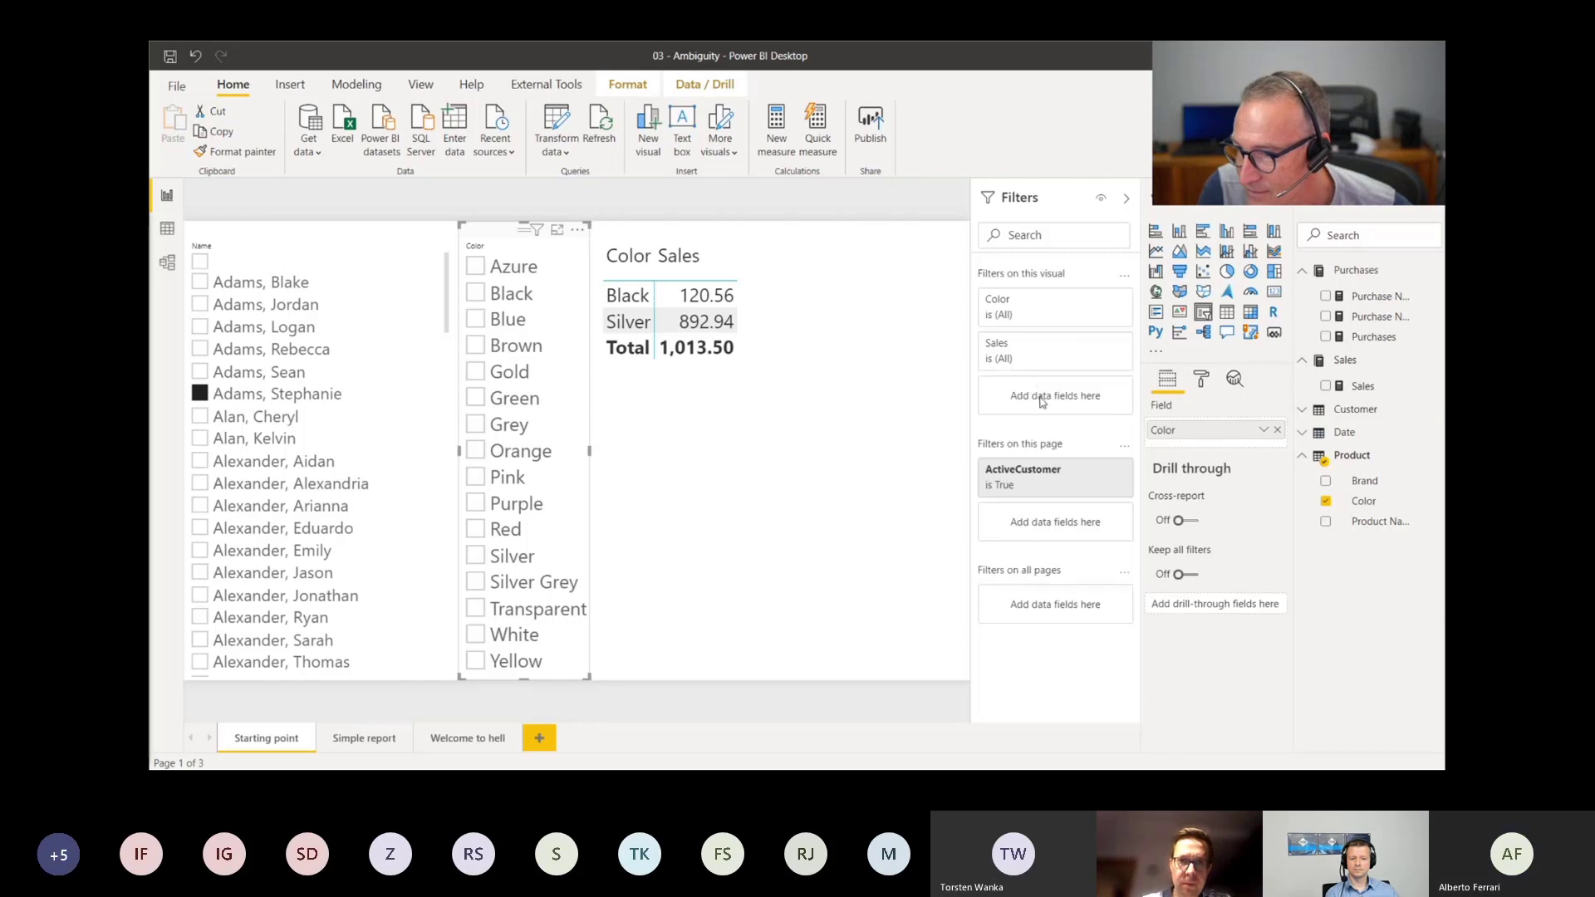
click(1031, 367)
click(1037, 404)
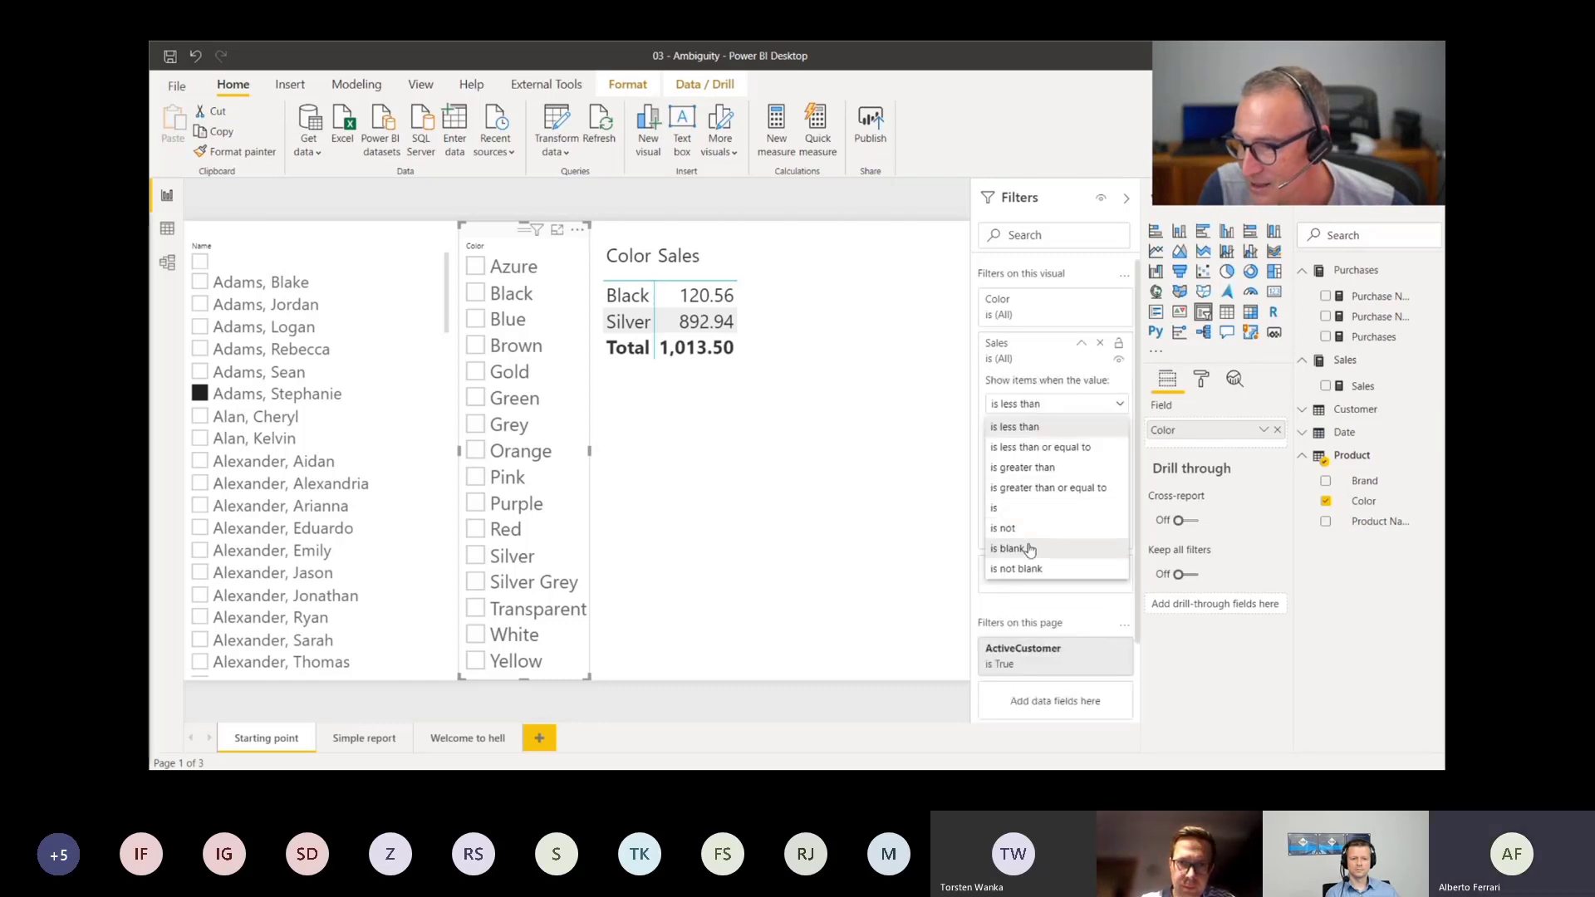
click(1001, 507)
click(1019, 431)
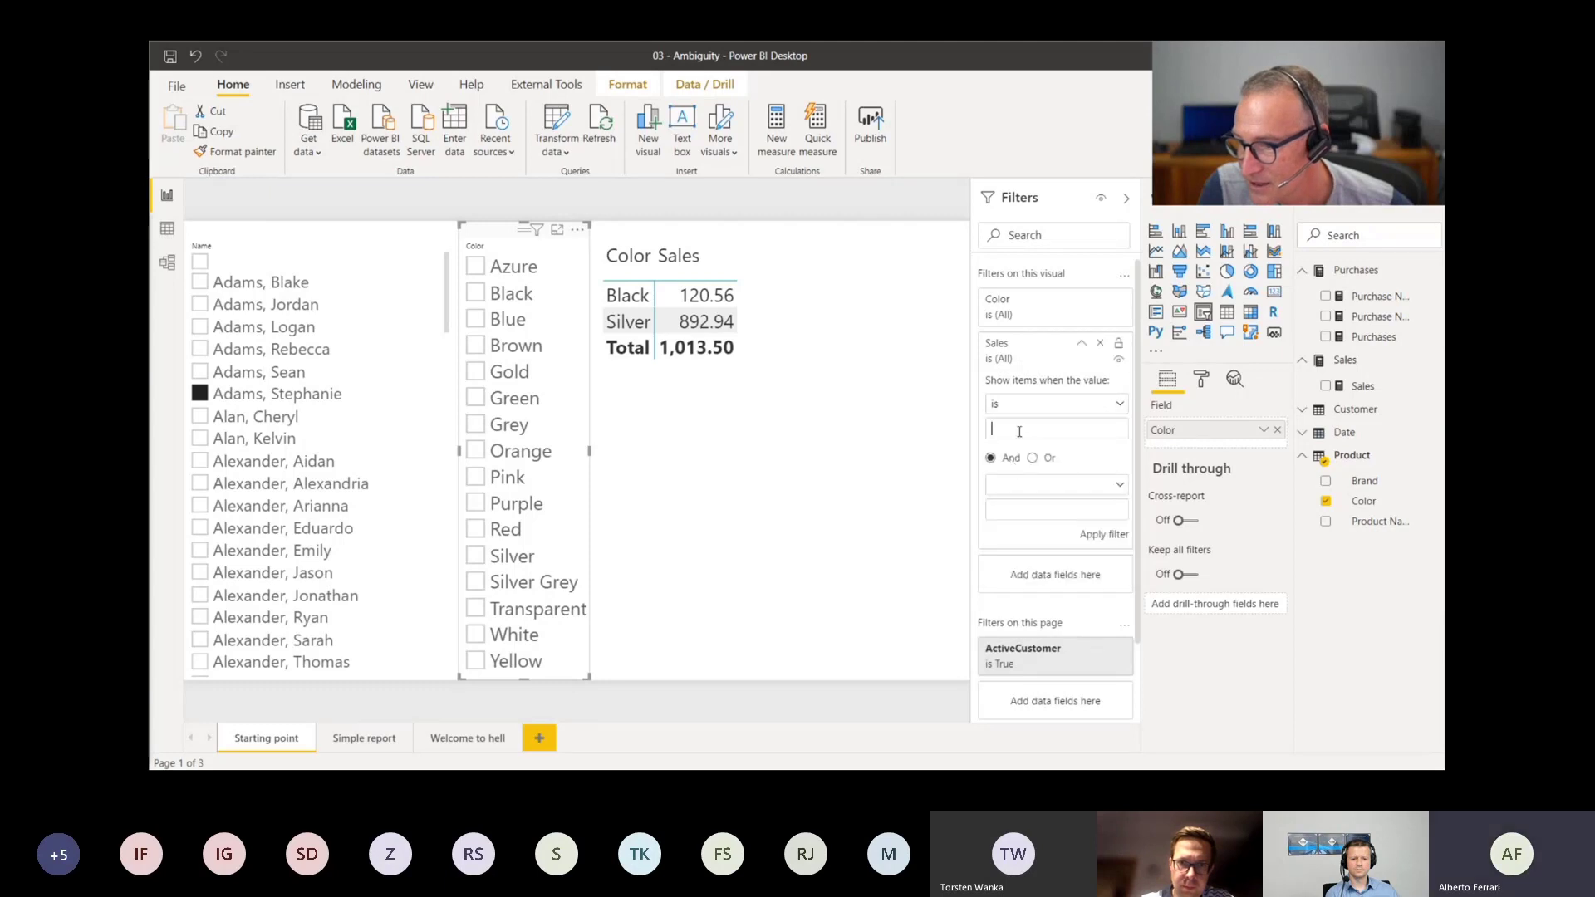
click(1044, 404)
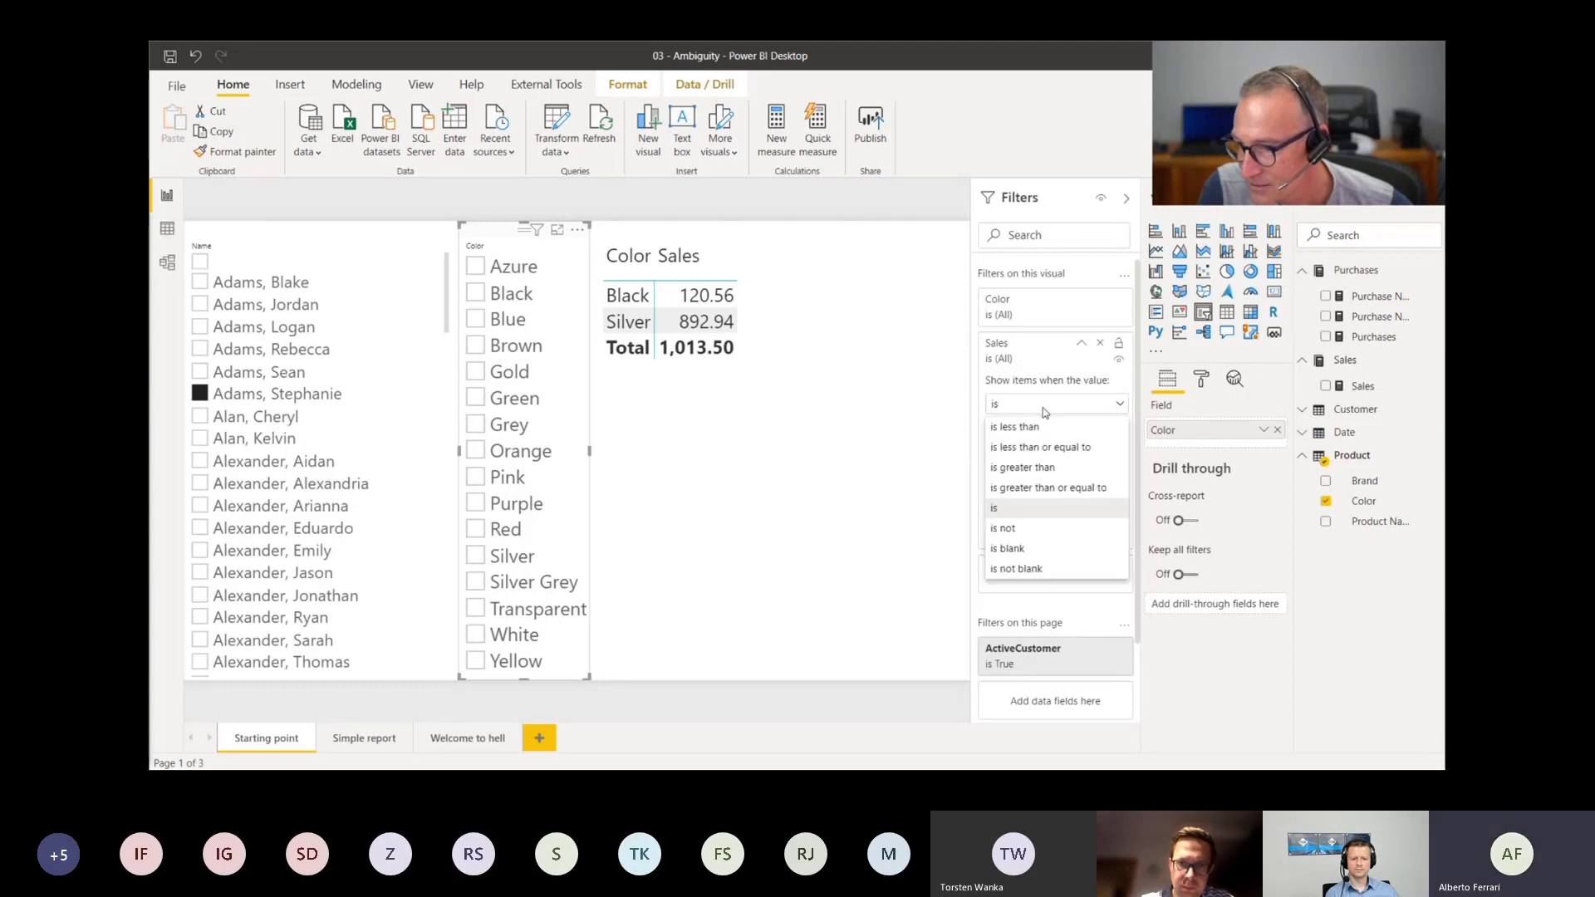
click(1034, 451)
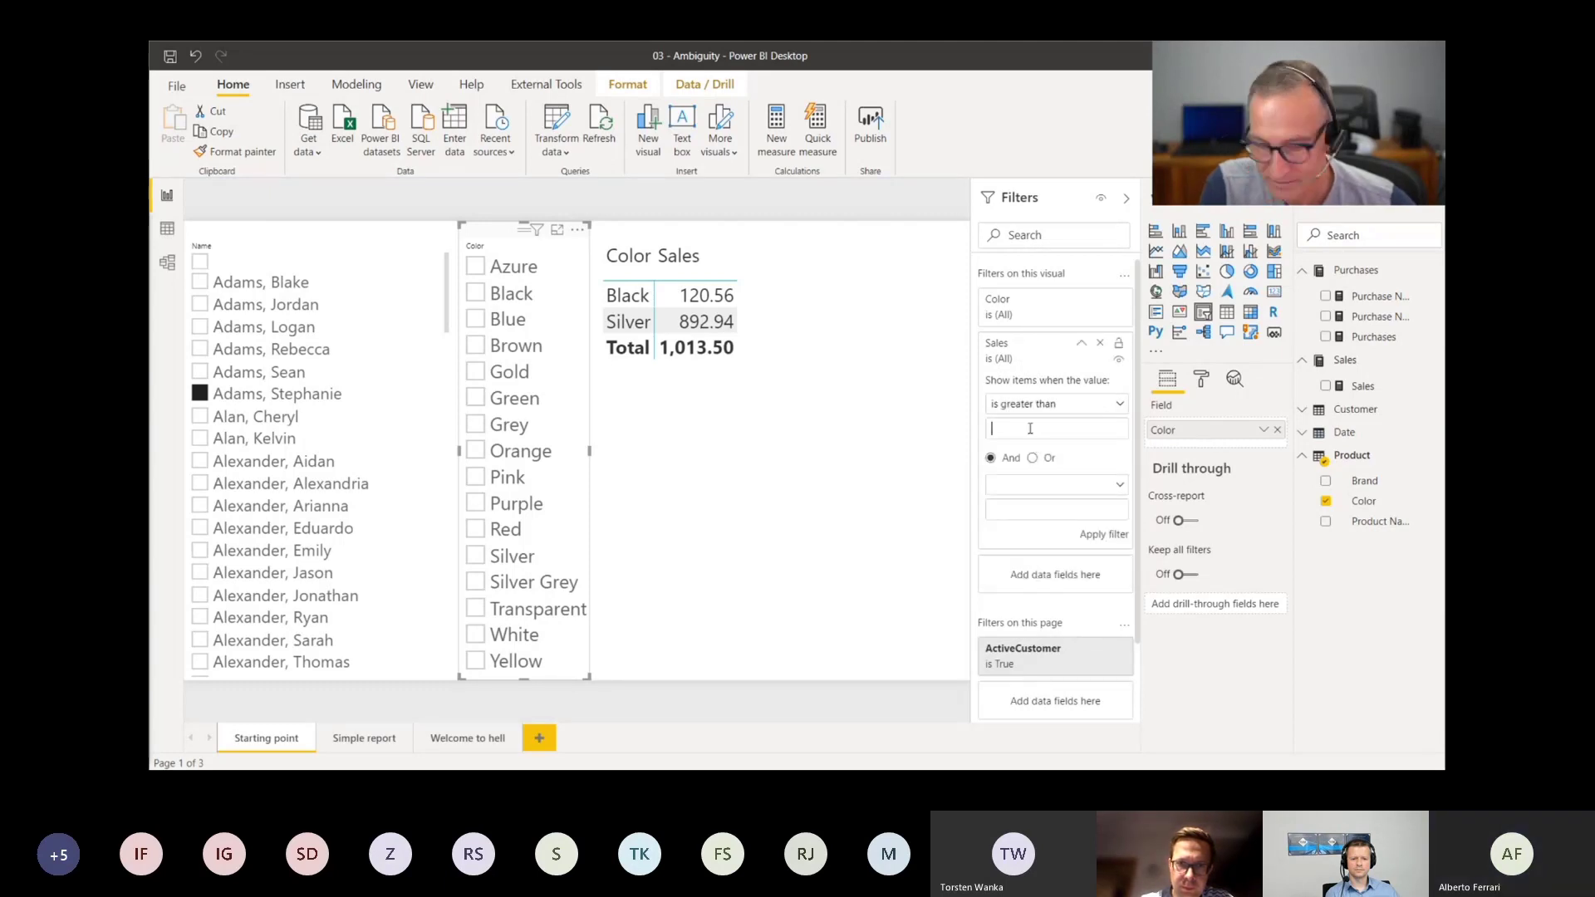
text(0)
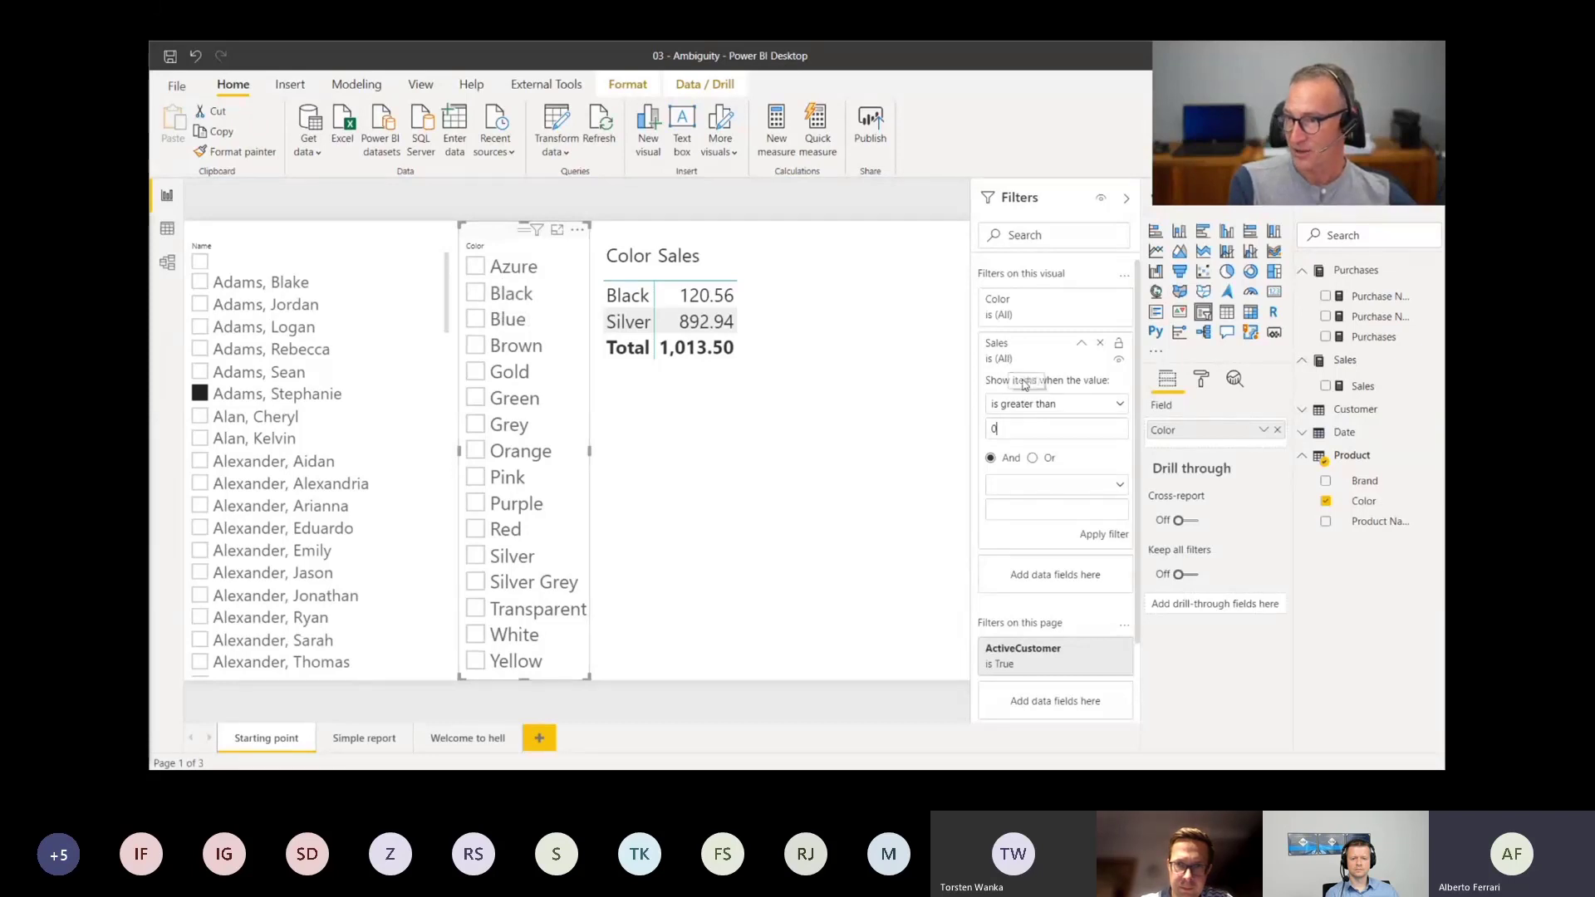
click(1109, 536)
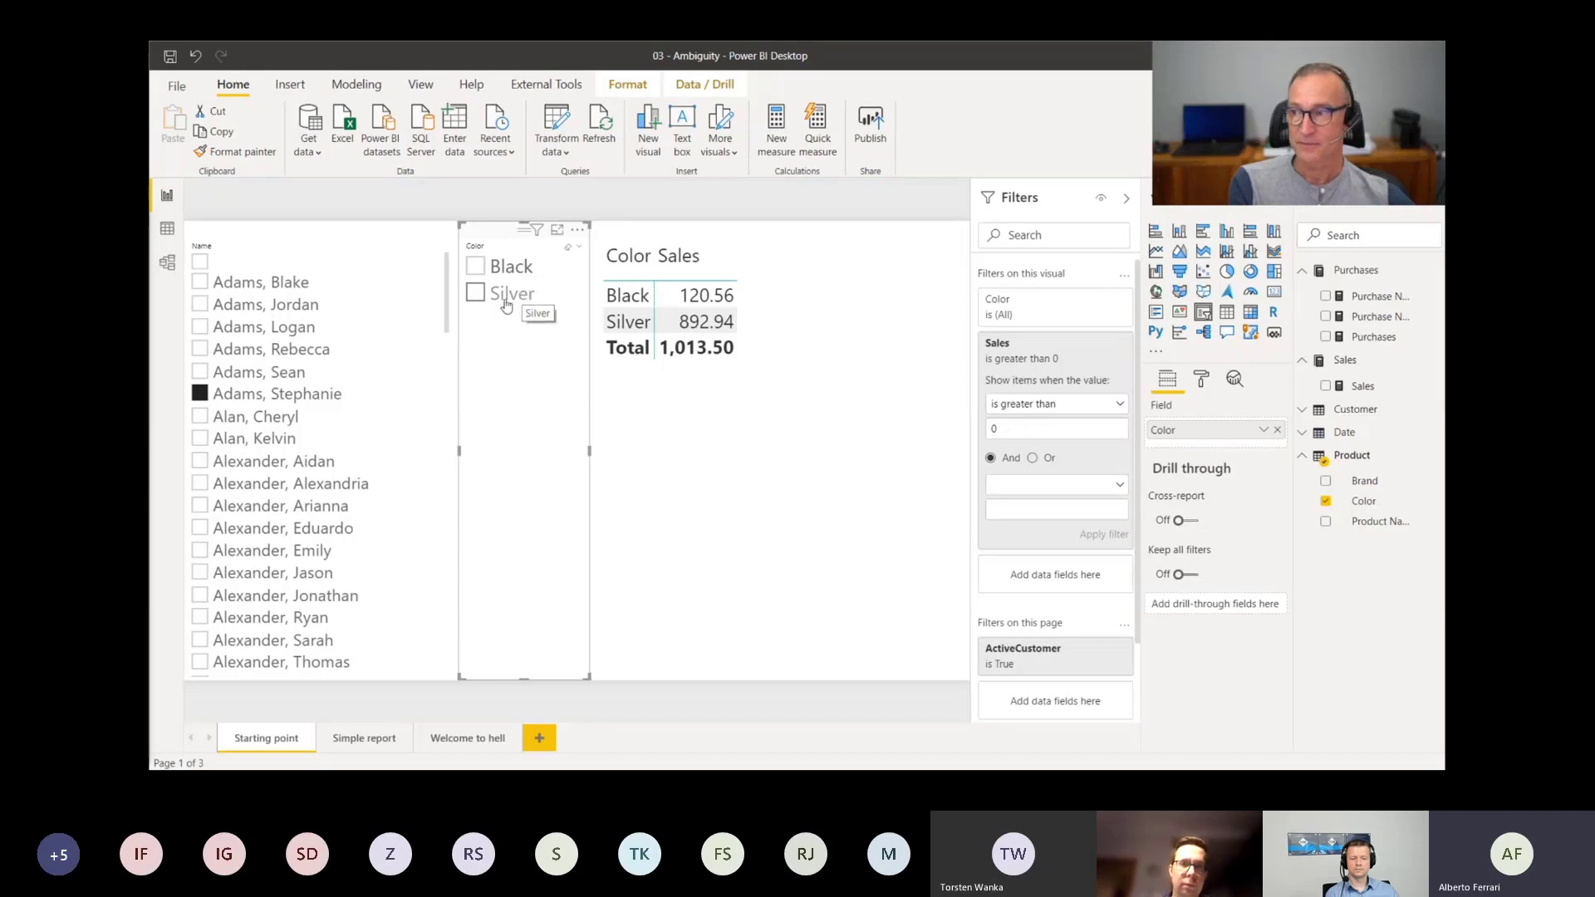
click(264, 397)
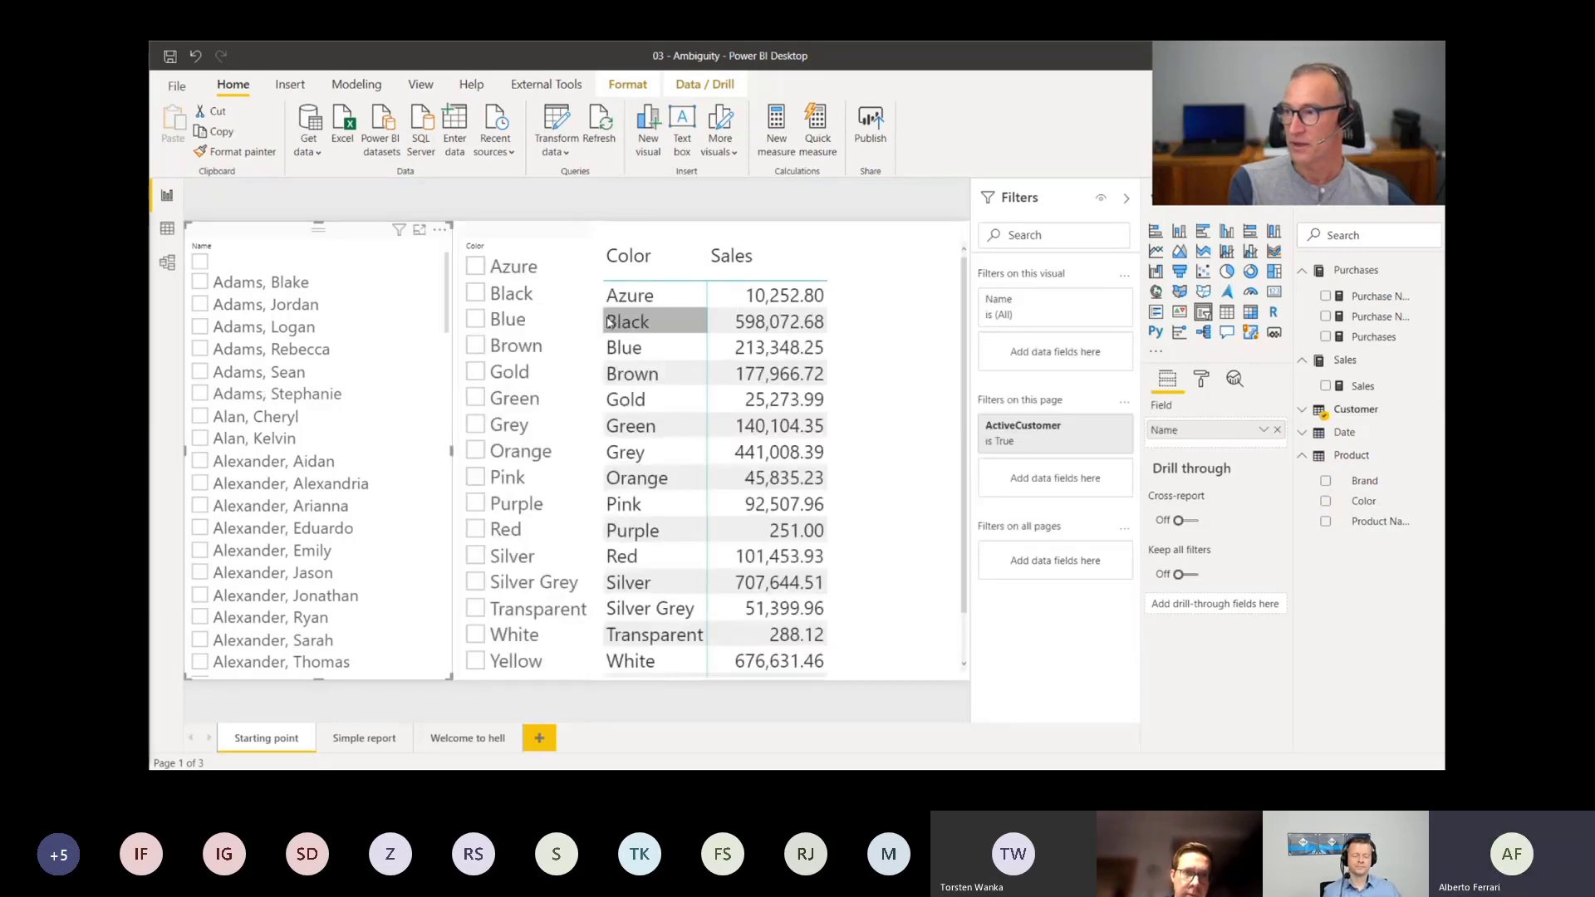
Select different customers one at a time in the Name slicer to check how the Color slicer and the sales table respond
click(272, 307)
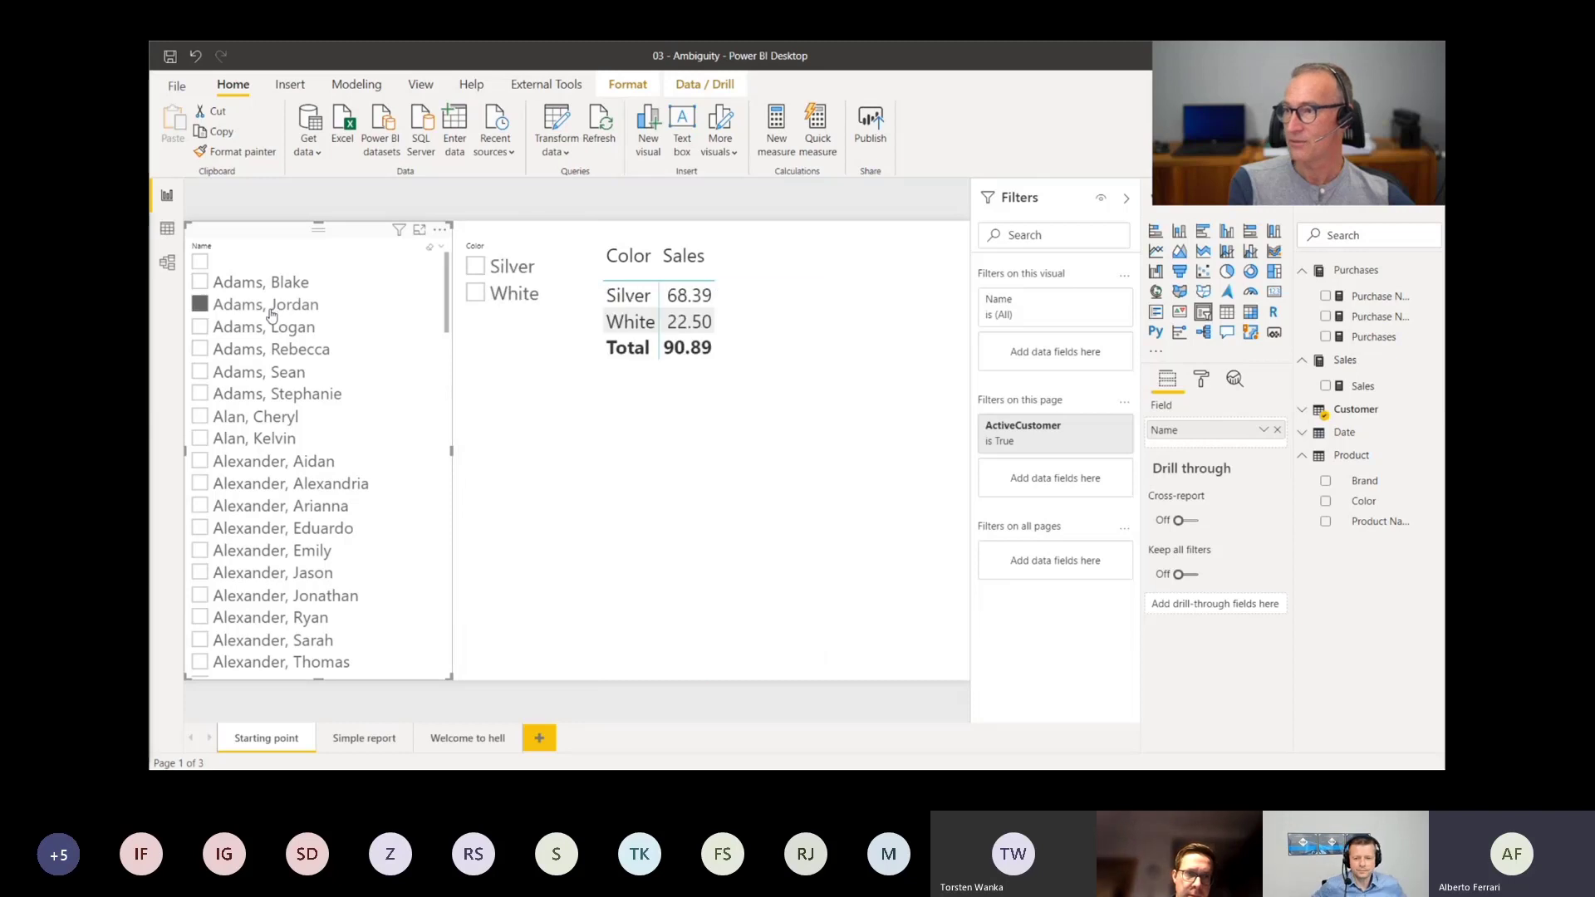
click(260, 372)
click(262, 443)
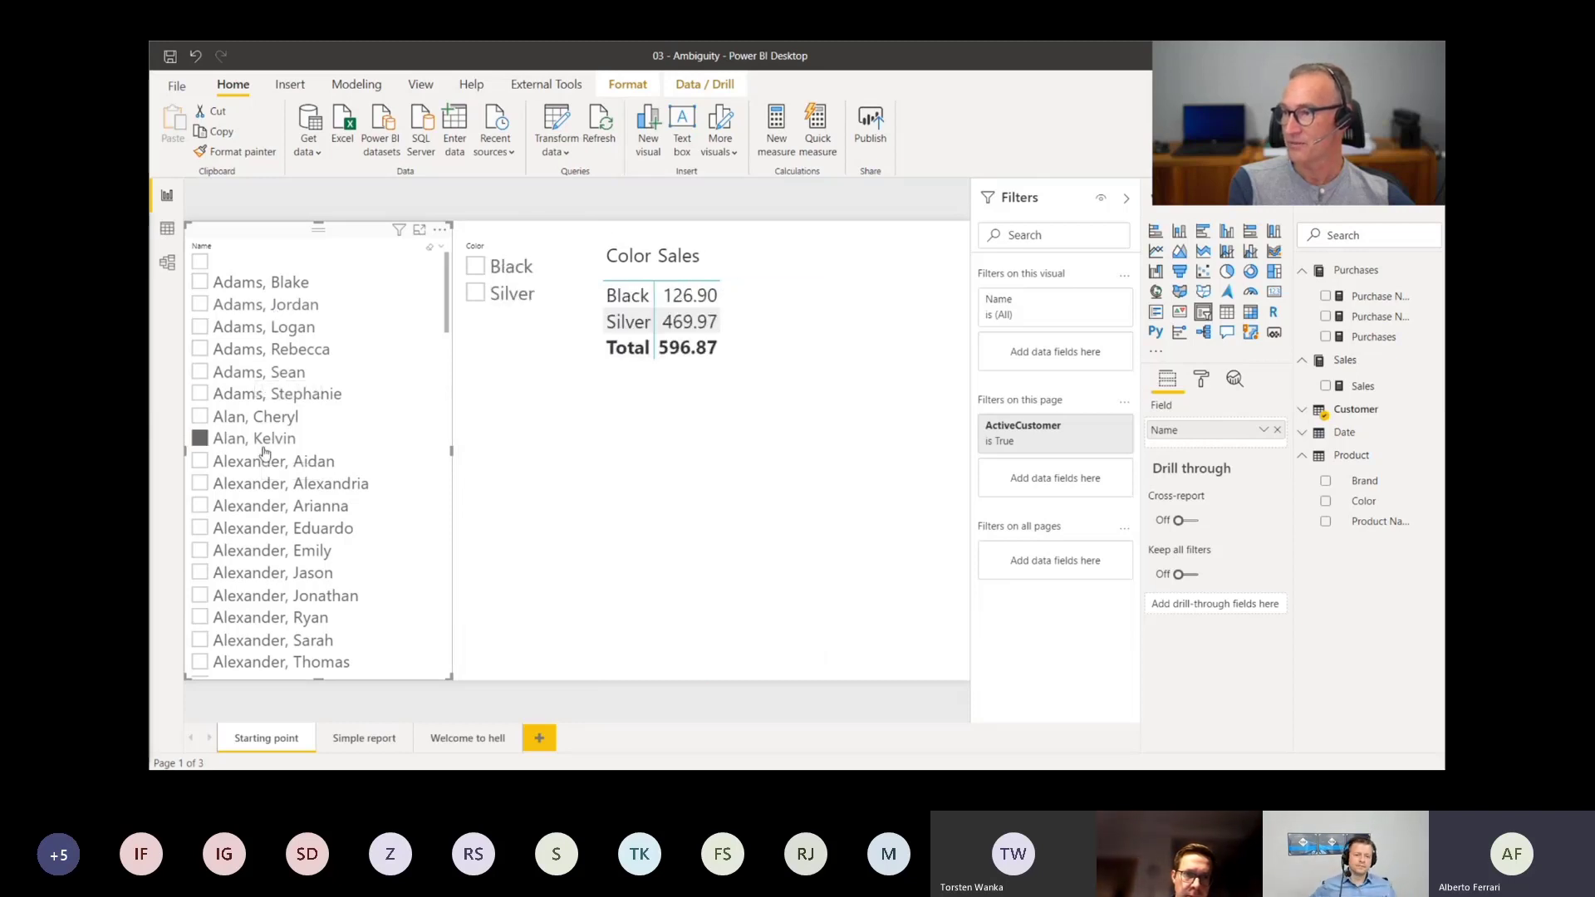
click(266, 528)
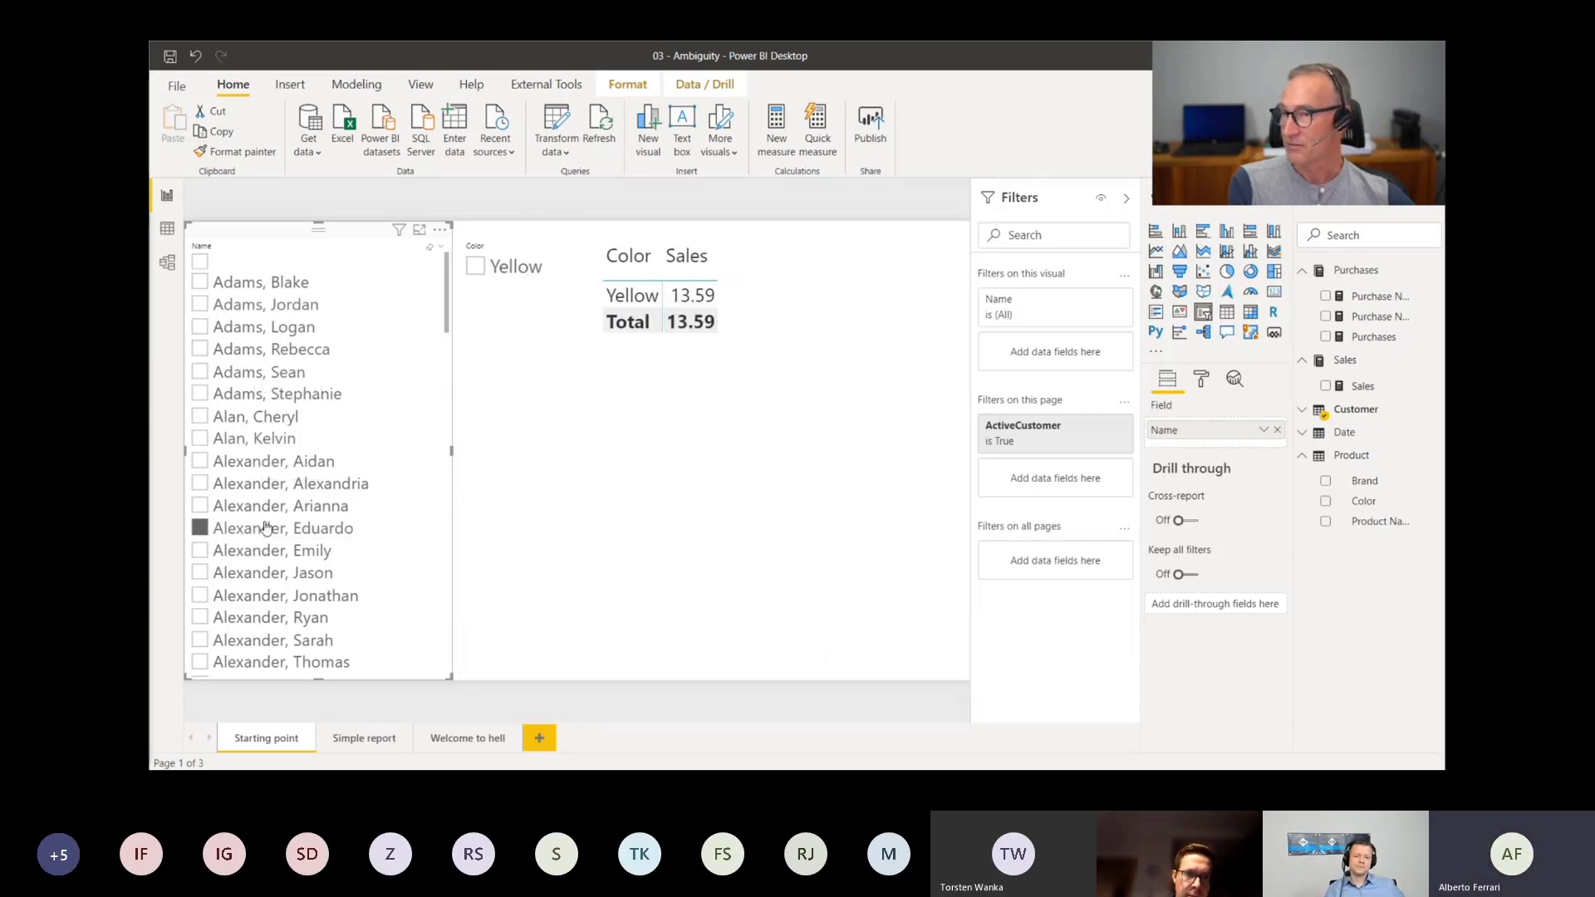
click(265, 529)
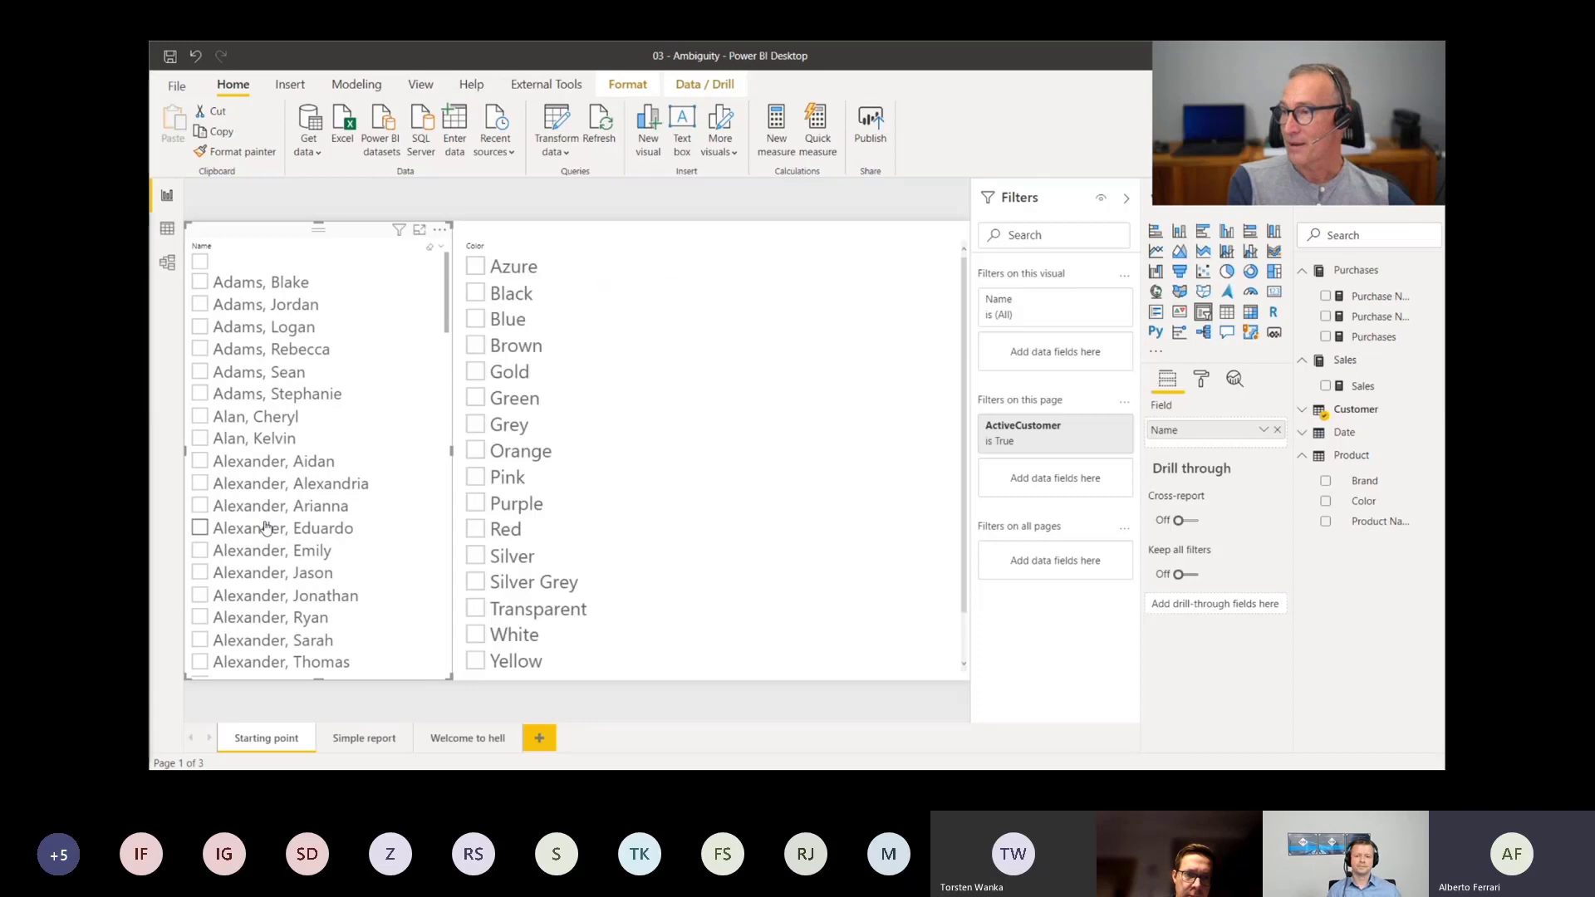
click(253, 416)
click(248, 373)
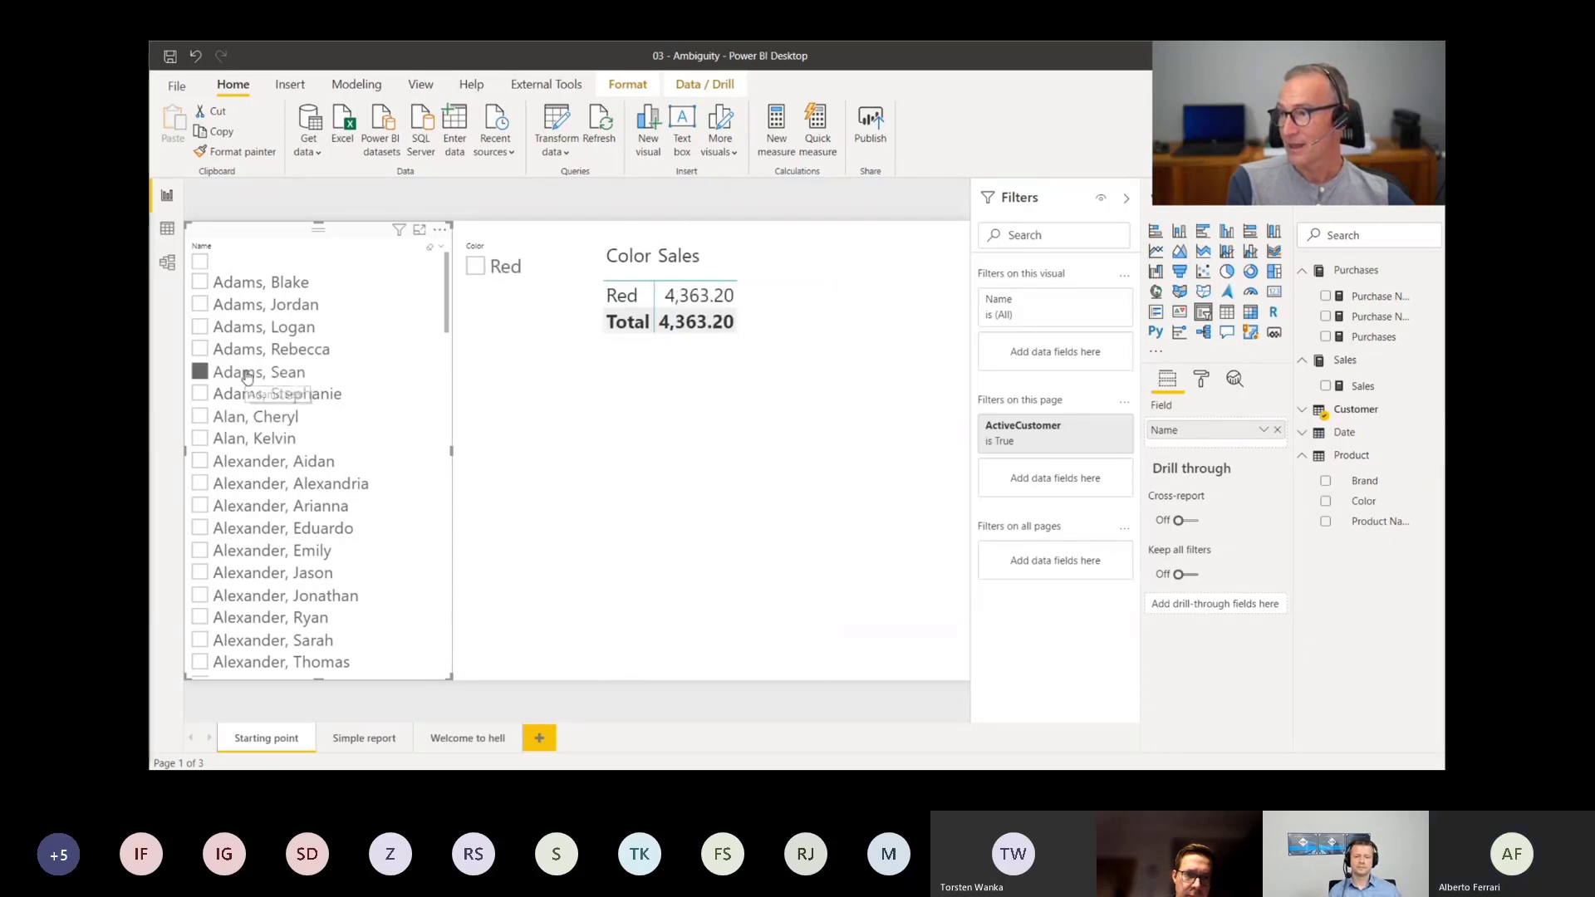
click(248, 393)
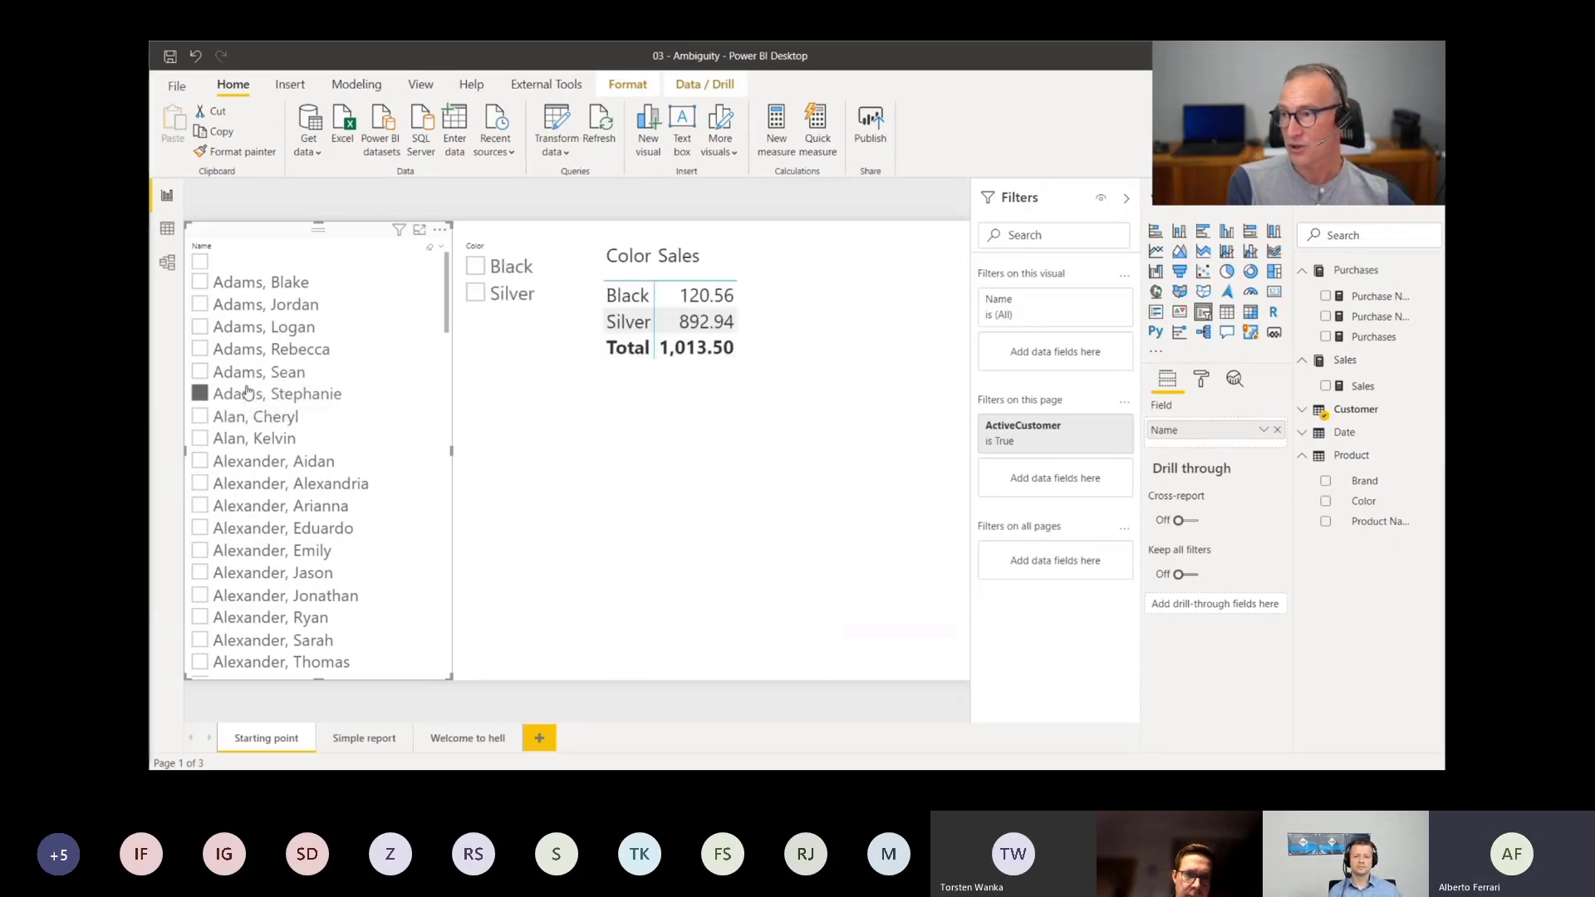